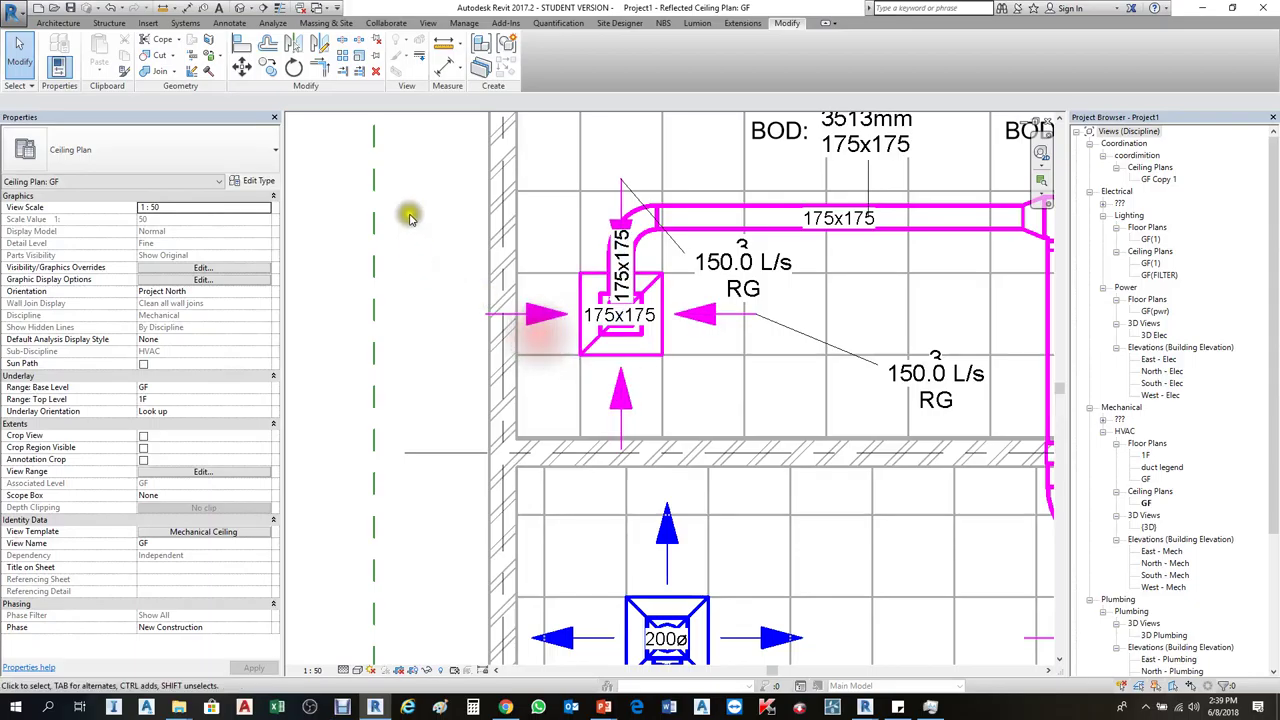
Open Project Parameters from the Manage tab, showing NBSSpecificationPath and Sub-Discipline
{"action": "left_click", "coordinate": [413, 220]}
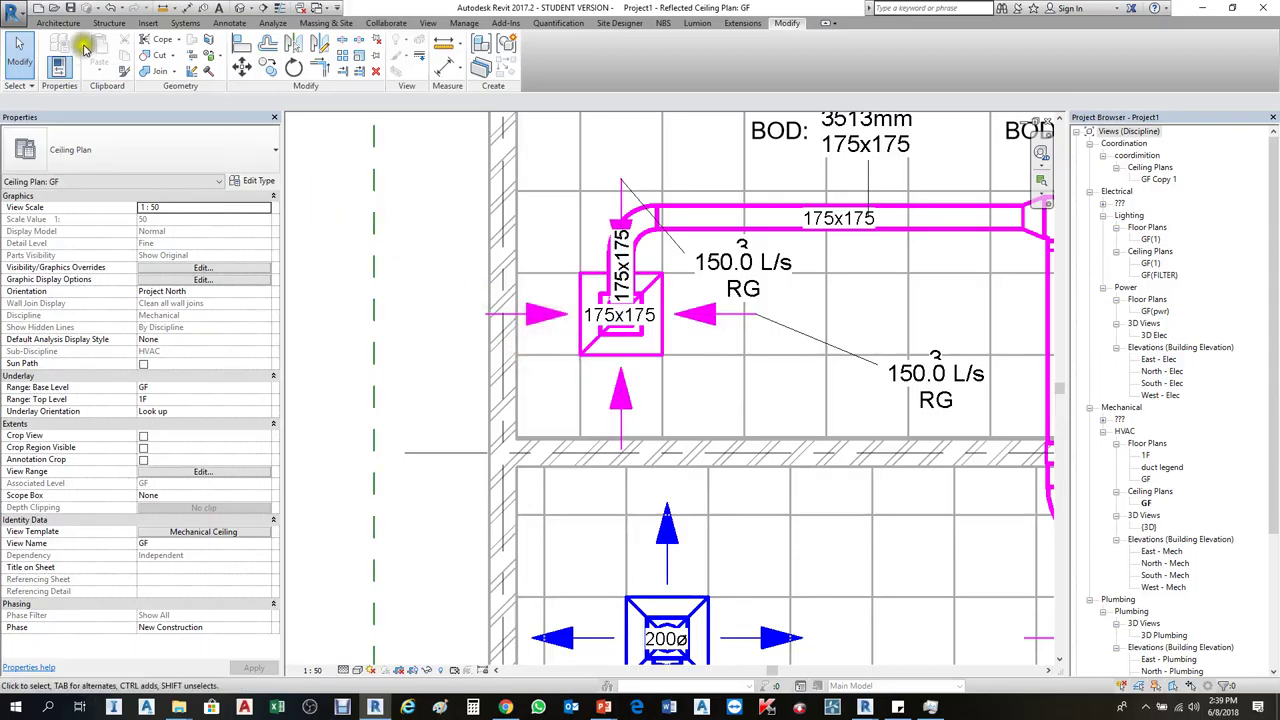
{"action": "left_click", "coordinate": [464, 22]}
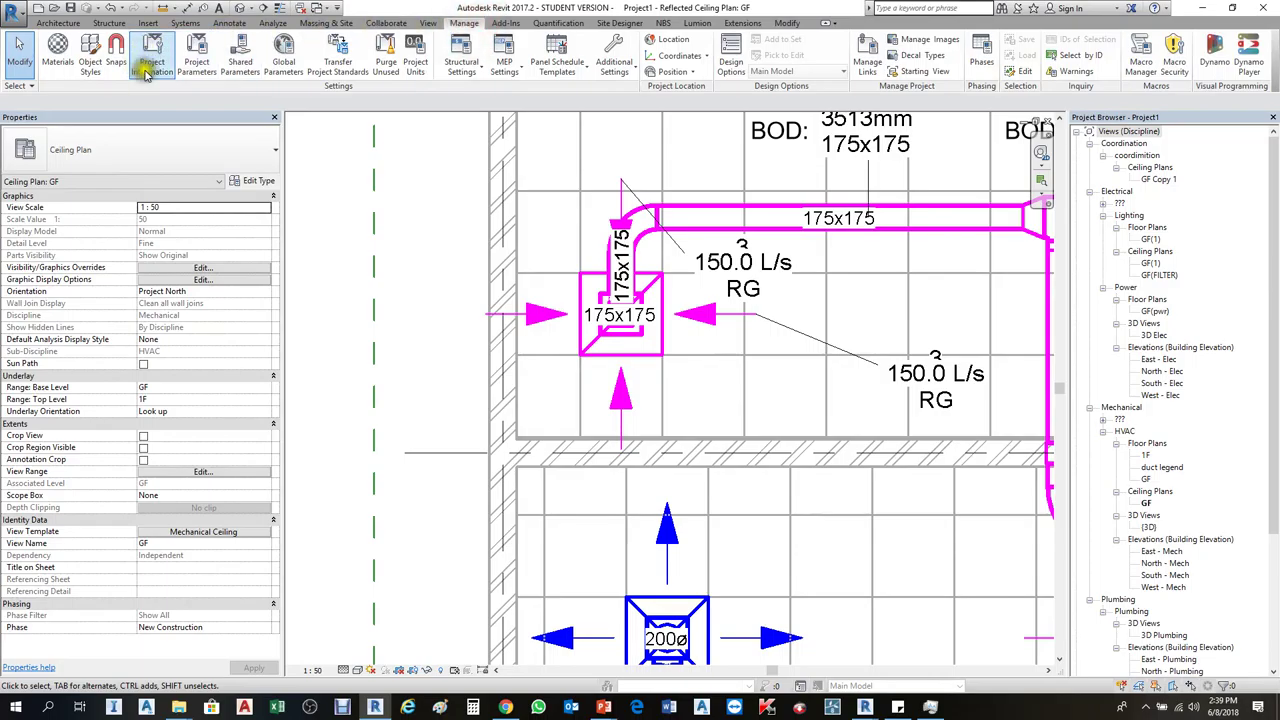
{"action": "left_click", "coordinate": [200, 78]}
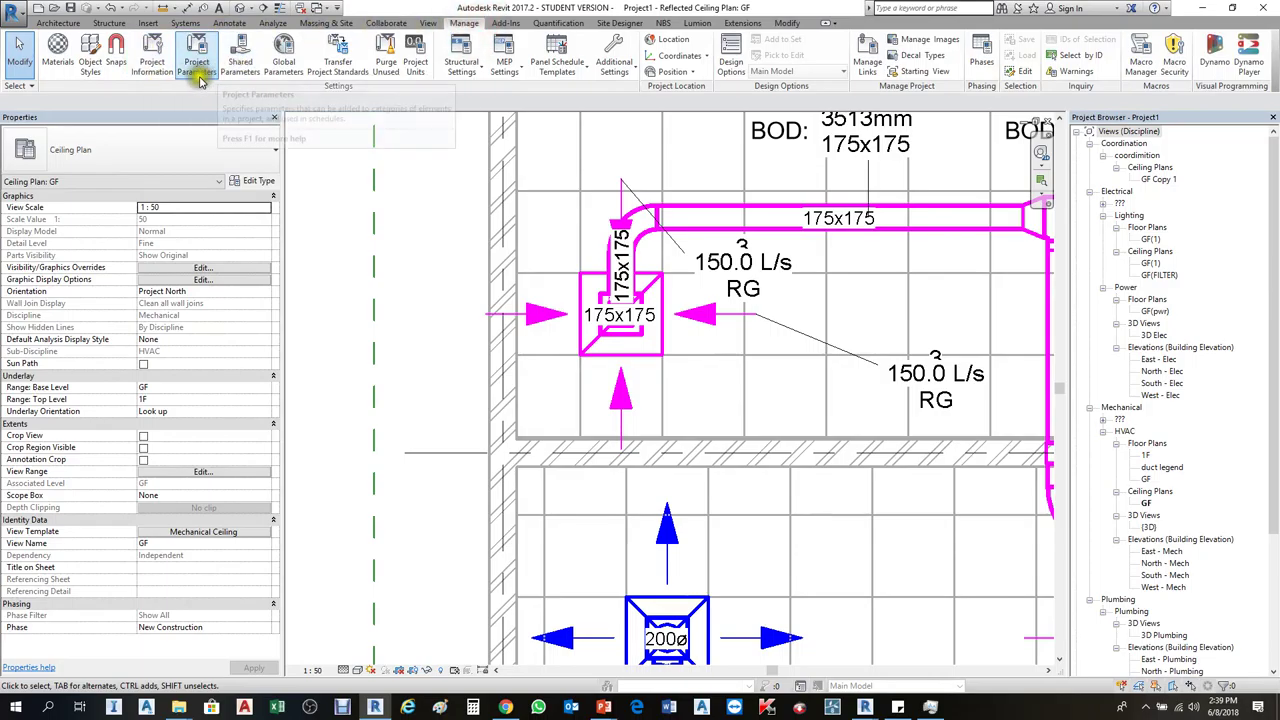
{"action": "left_click", "coordinate": [197, 62]}
{"action": "left_click", "coordinate": [447, 183]}
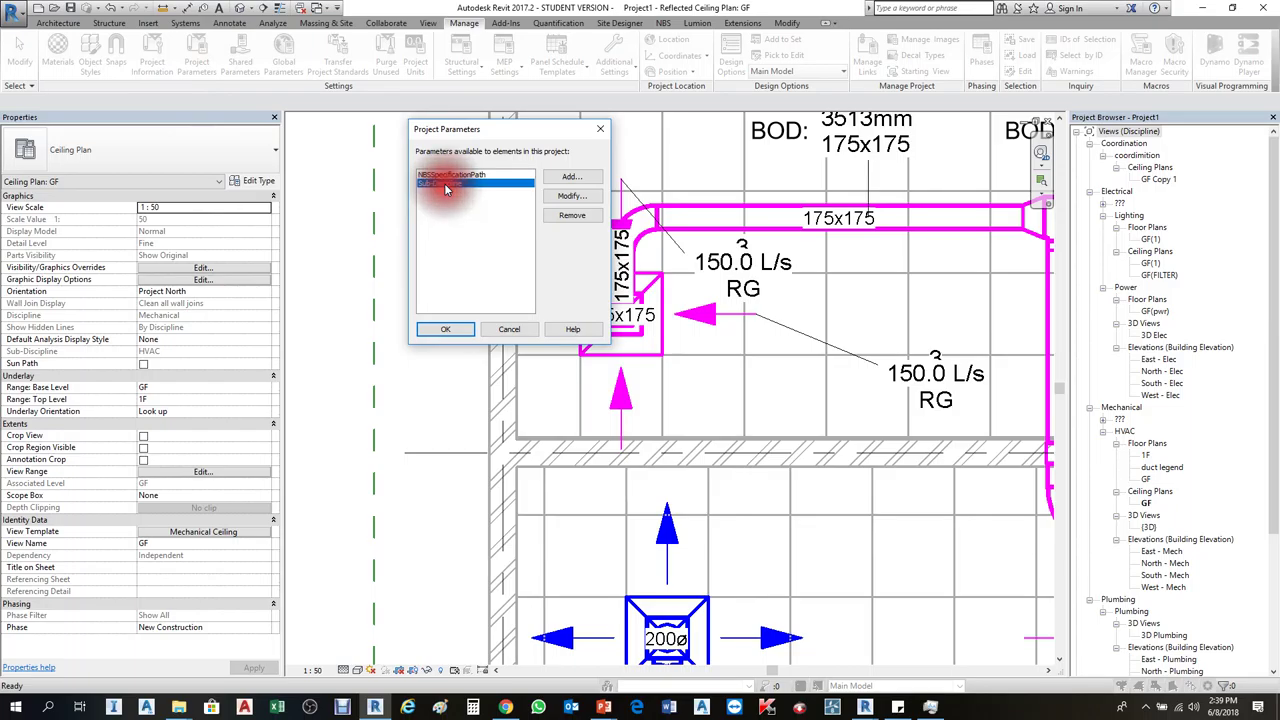
Add a new project parameter and name it VIEW CLASSIFICATION
{"action": "left_click", "coordinate": [572, 177]}
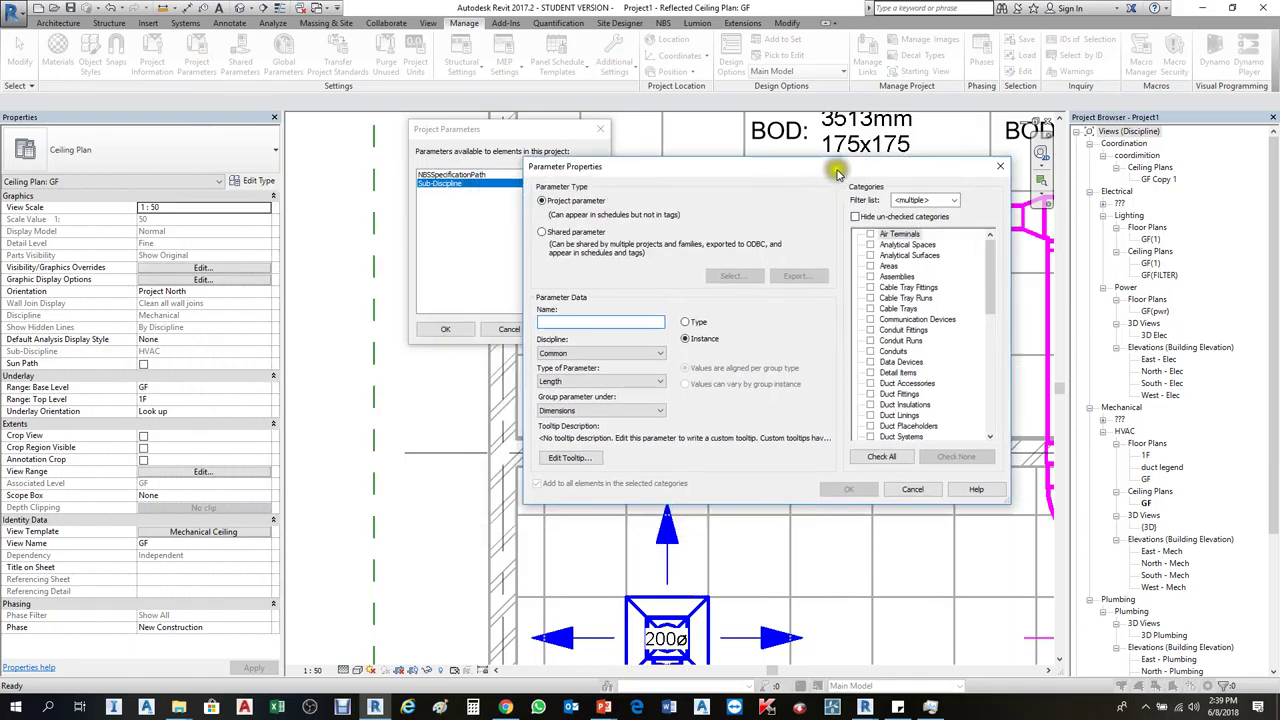
{"action": "left_click_drag", "start_coordinate": [463, 186], "coordinate": [767, 135]}
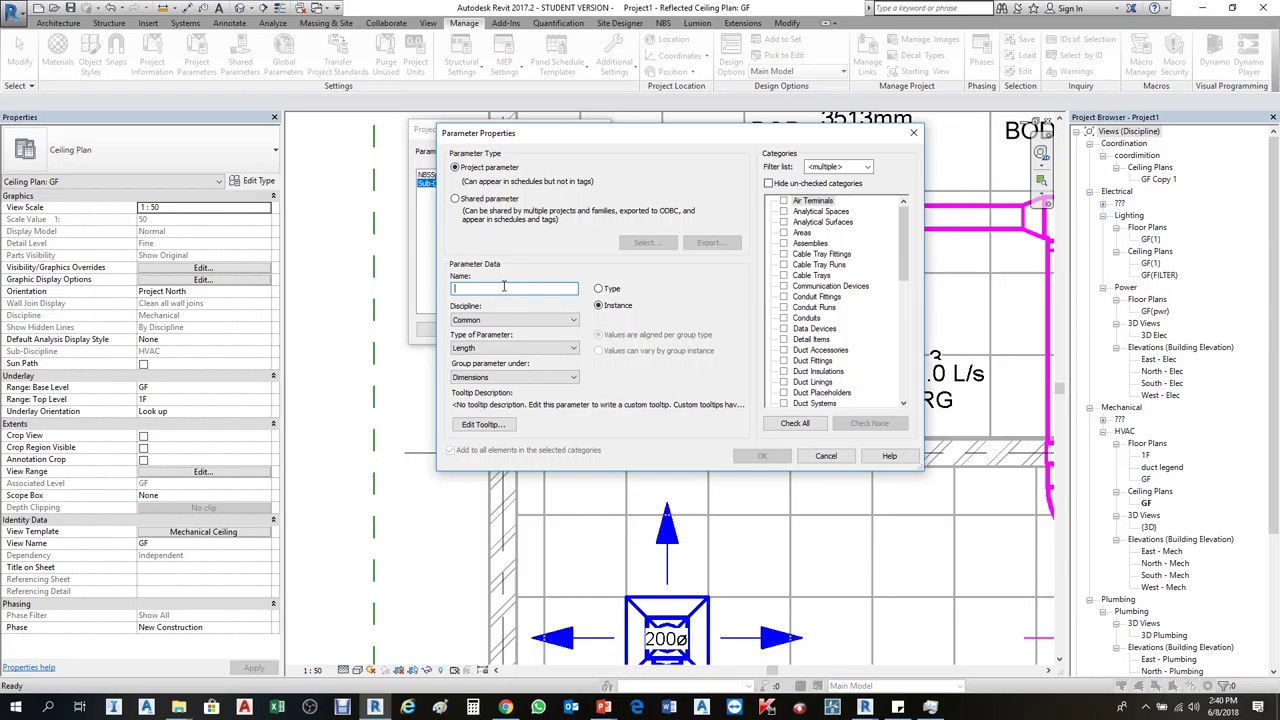
{"action": "left_click", "coordinate": [502, 290]}
{"action": "left_click", "coordinate": [502, 290]}
{"action": "type", "text": "e"}
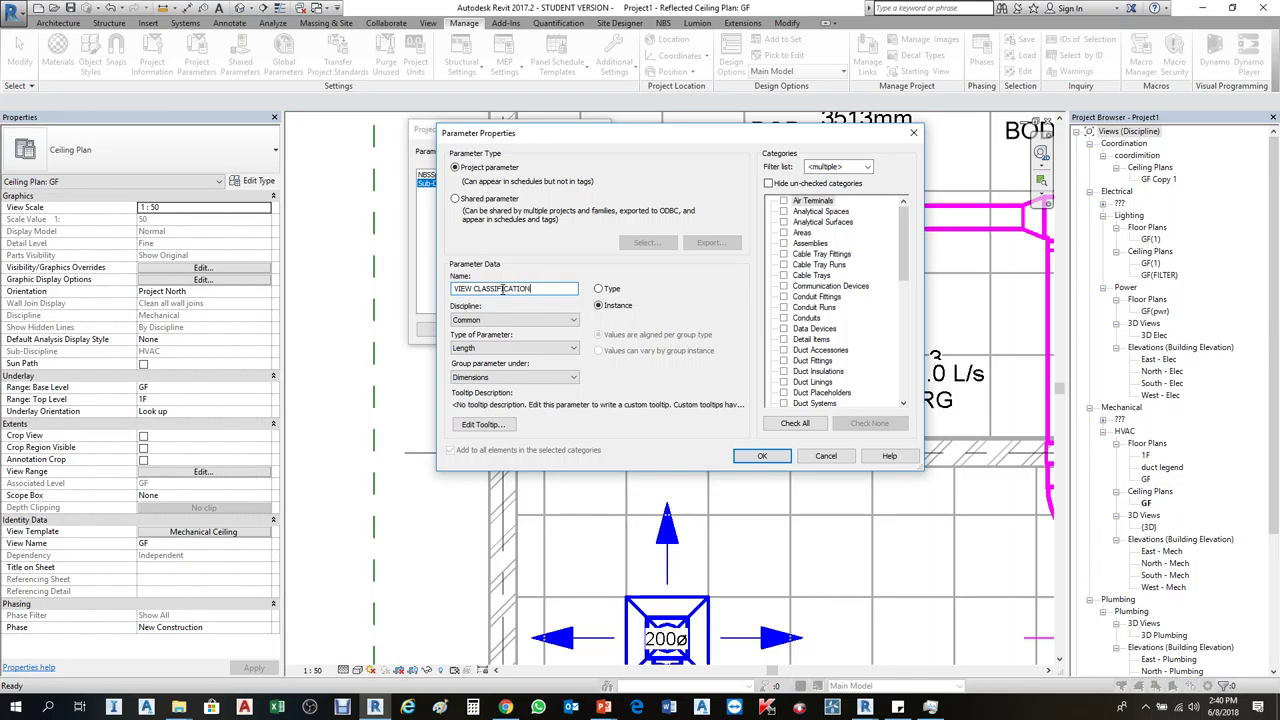
{"action": "left_click_drag", "start_coordinate": [565, 289], "coordinate": [356, 298]}
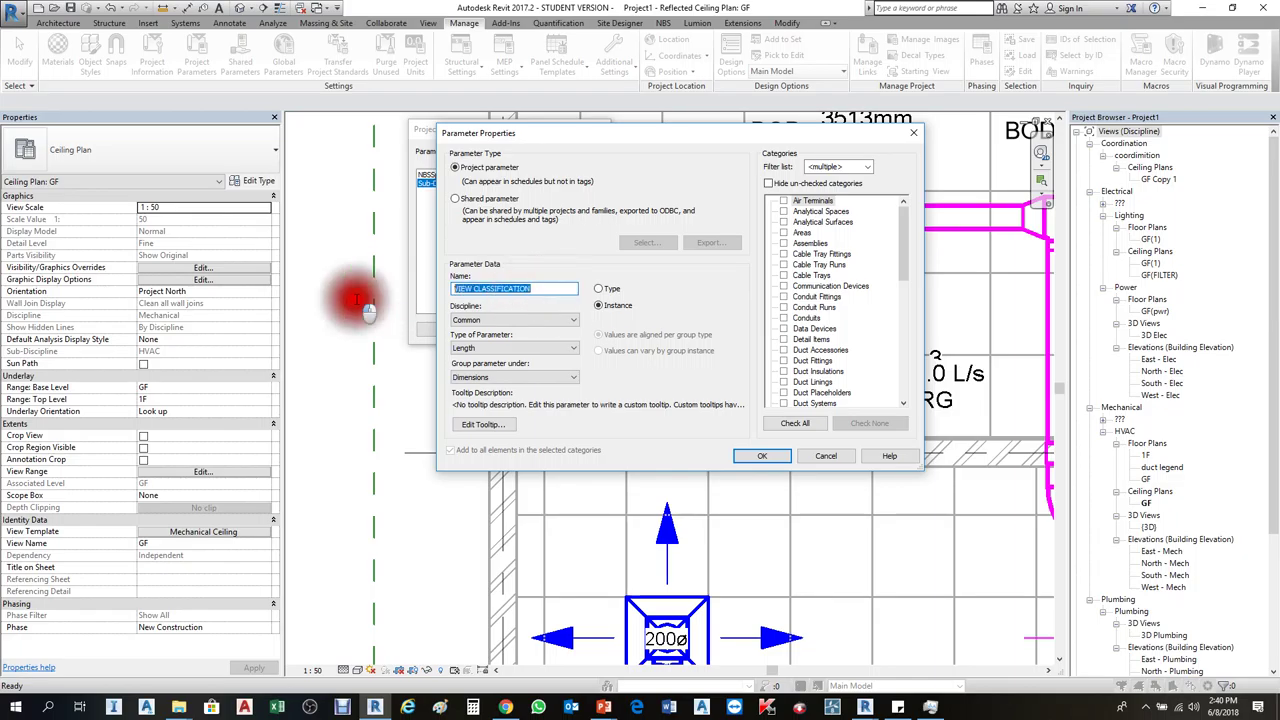
{"action": "left_click", "coordinate": [550, 290]}
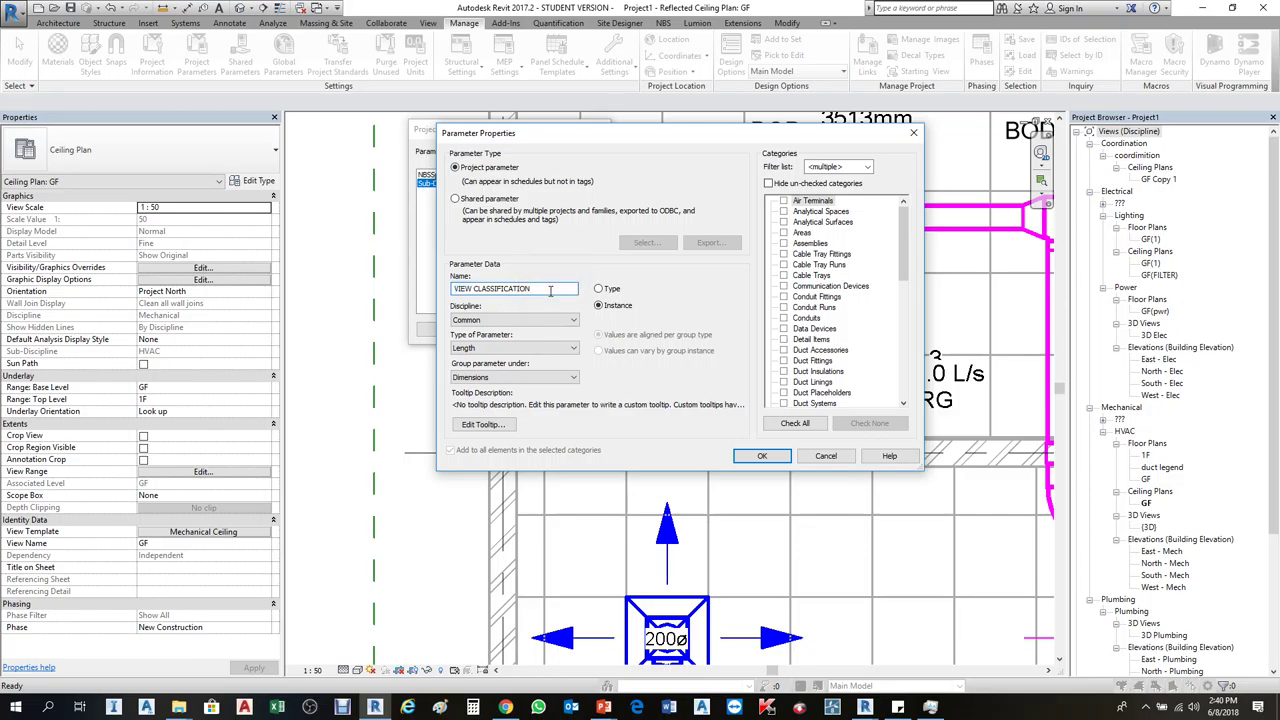
Set the discipline to Common and the parameter type to Text, after checking HVAC's types
{"action": "left_click", "coordinate": [515, 321]}
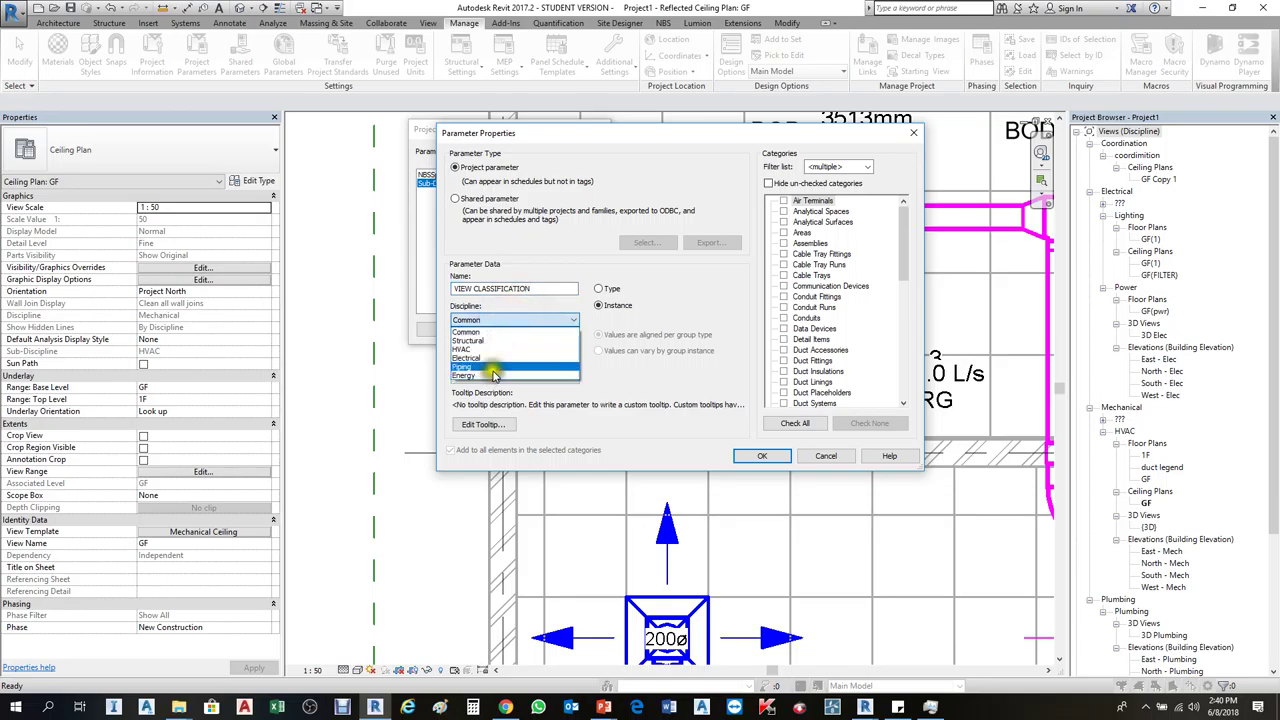
{"action": "left_click", "coordinate": [507, 337]}
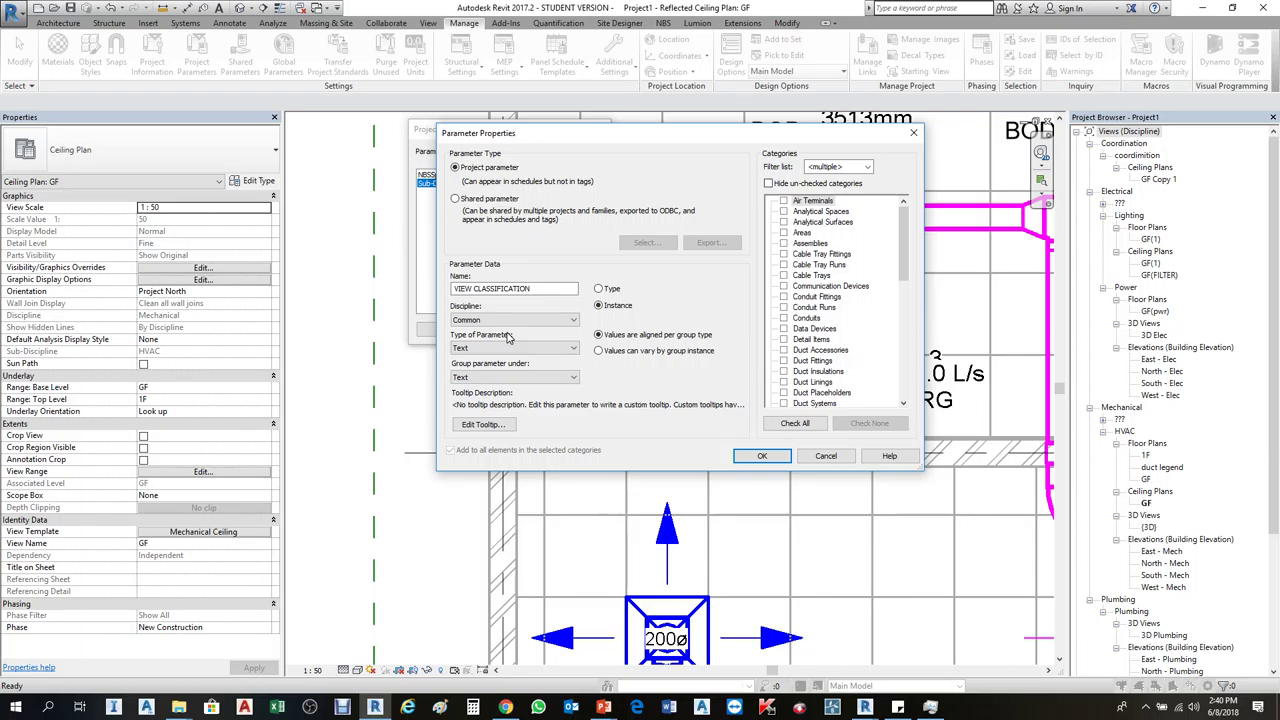
{"action": "left_click", "coordinate": [535, 349]}
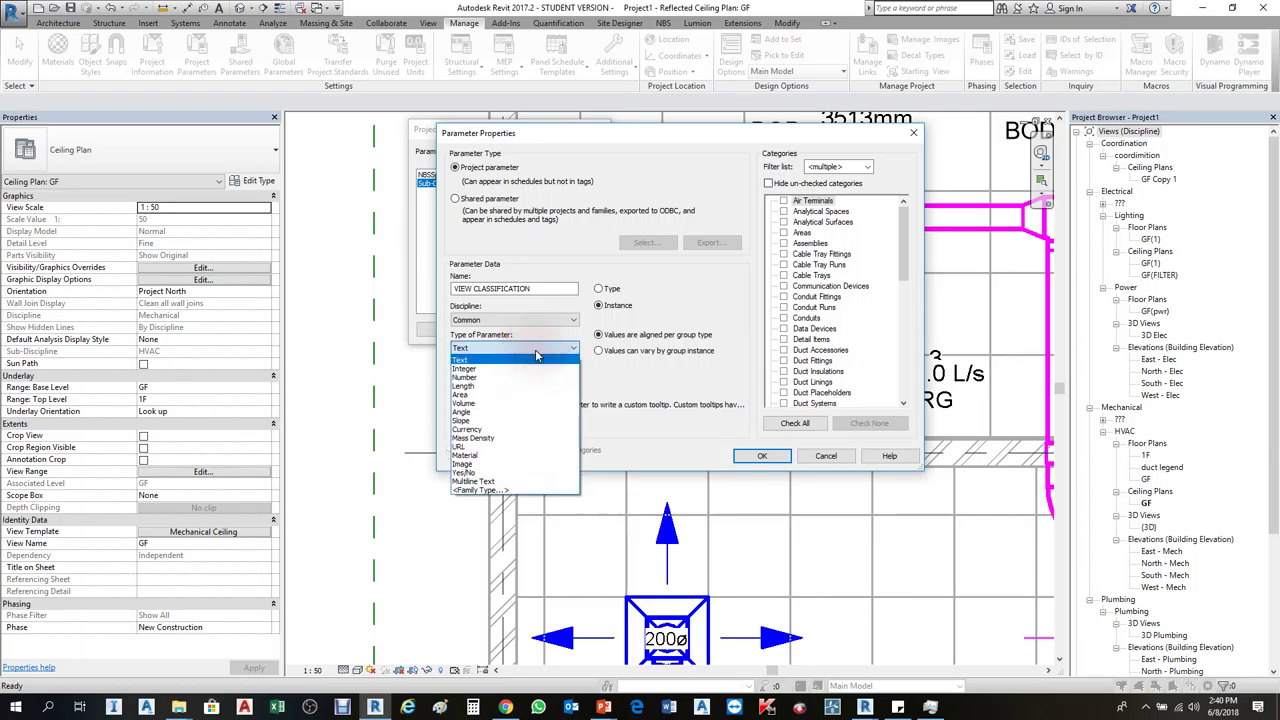
{"action": "left_click", "coordinate": [460, 359]}
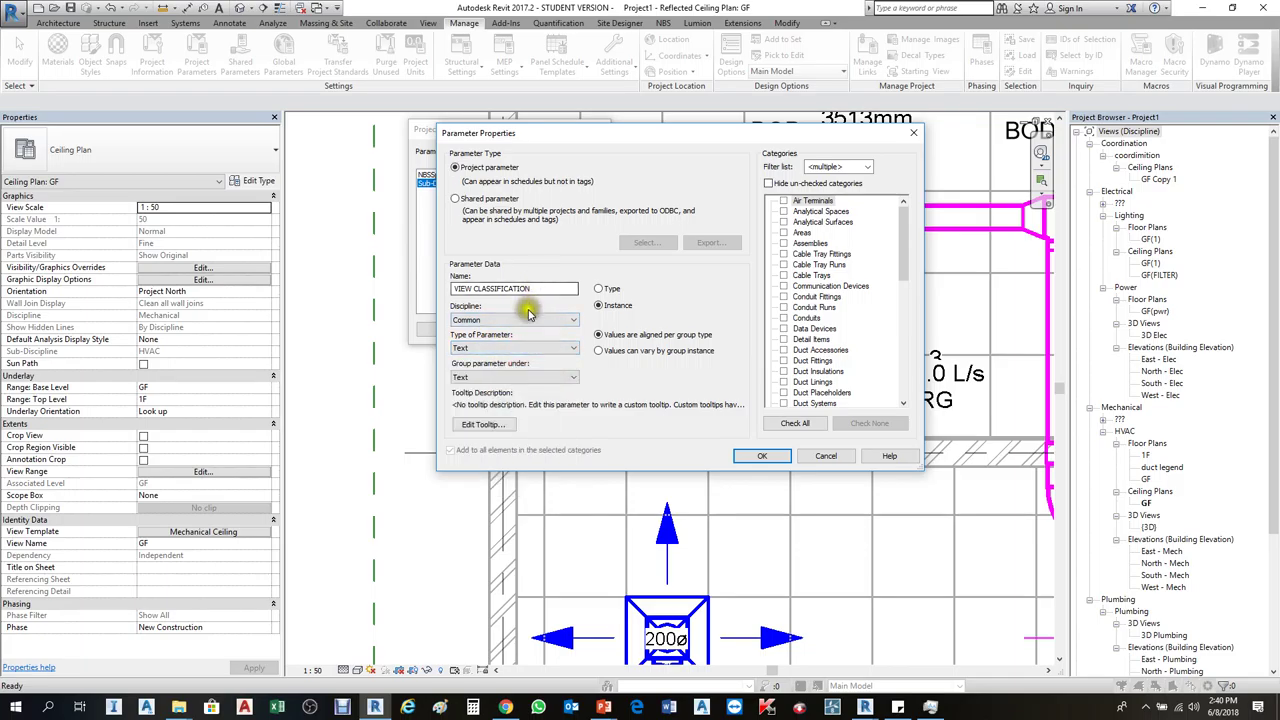
{"action": "left_click", "coordinate": [529, 318]}
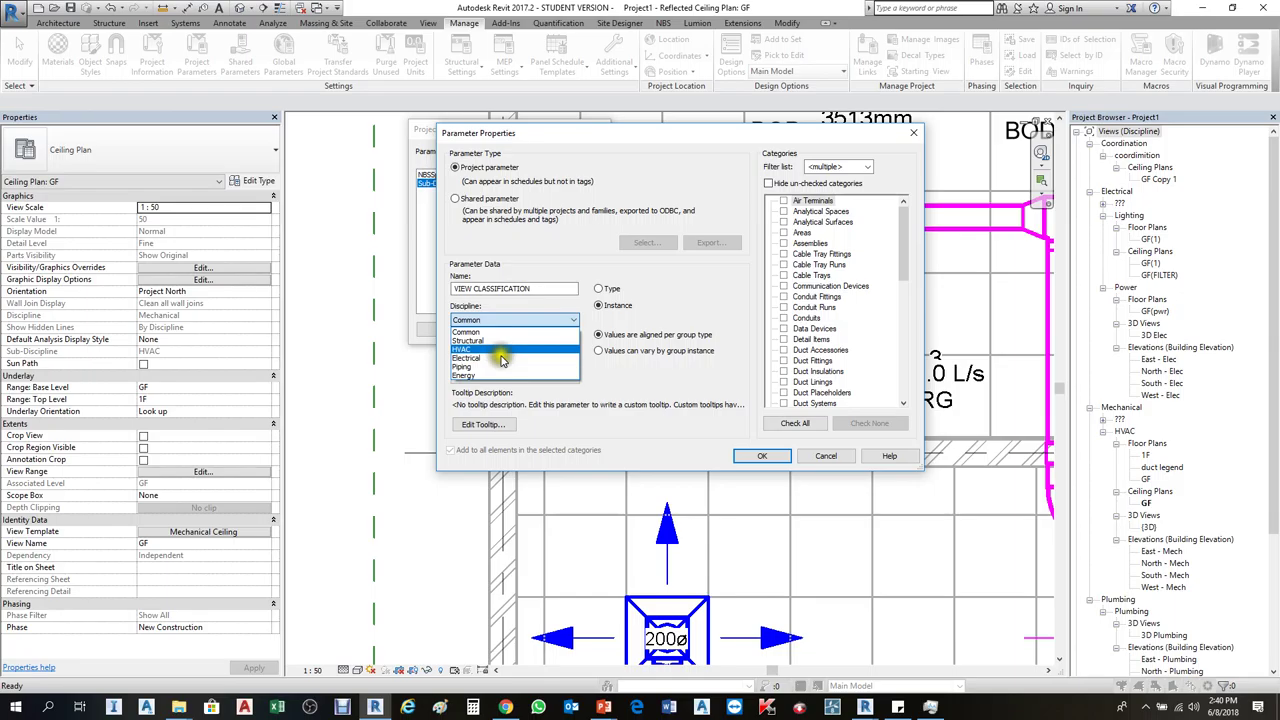
{"action": "left_click", "coordinate": [508, 357]}
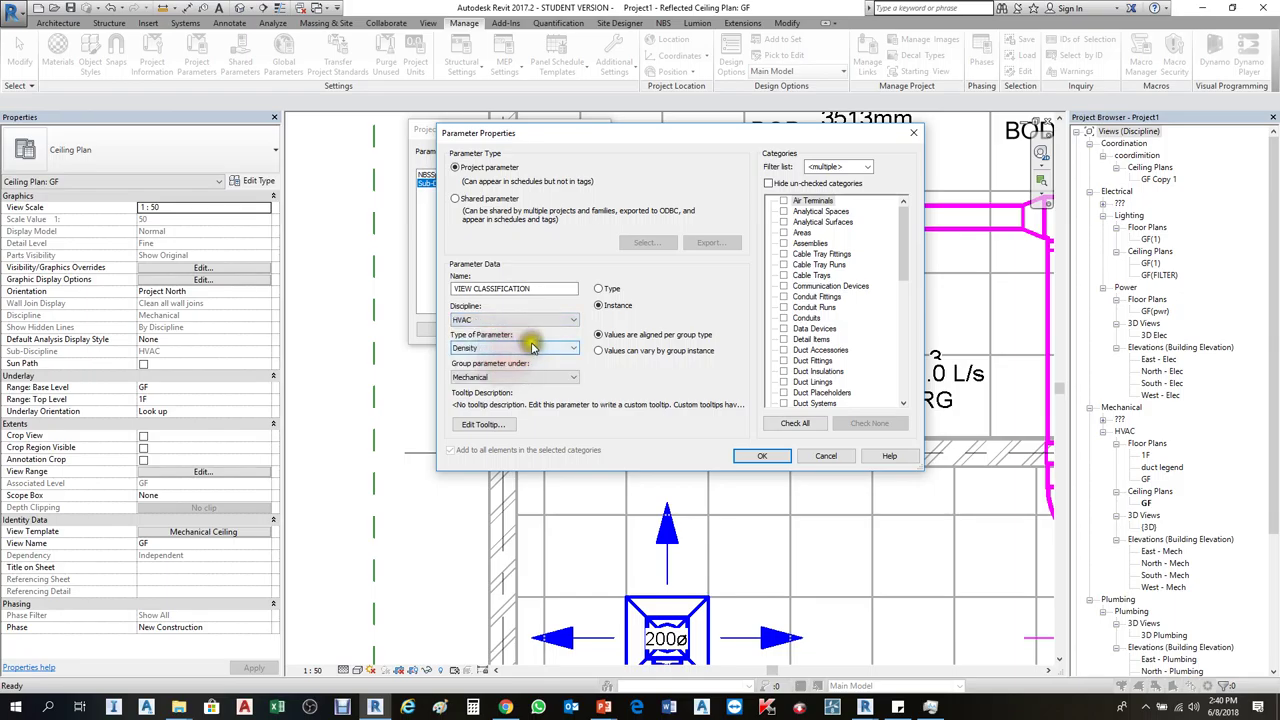
{"action": "left_click", "coordinate": [525, 347]}
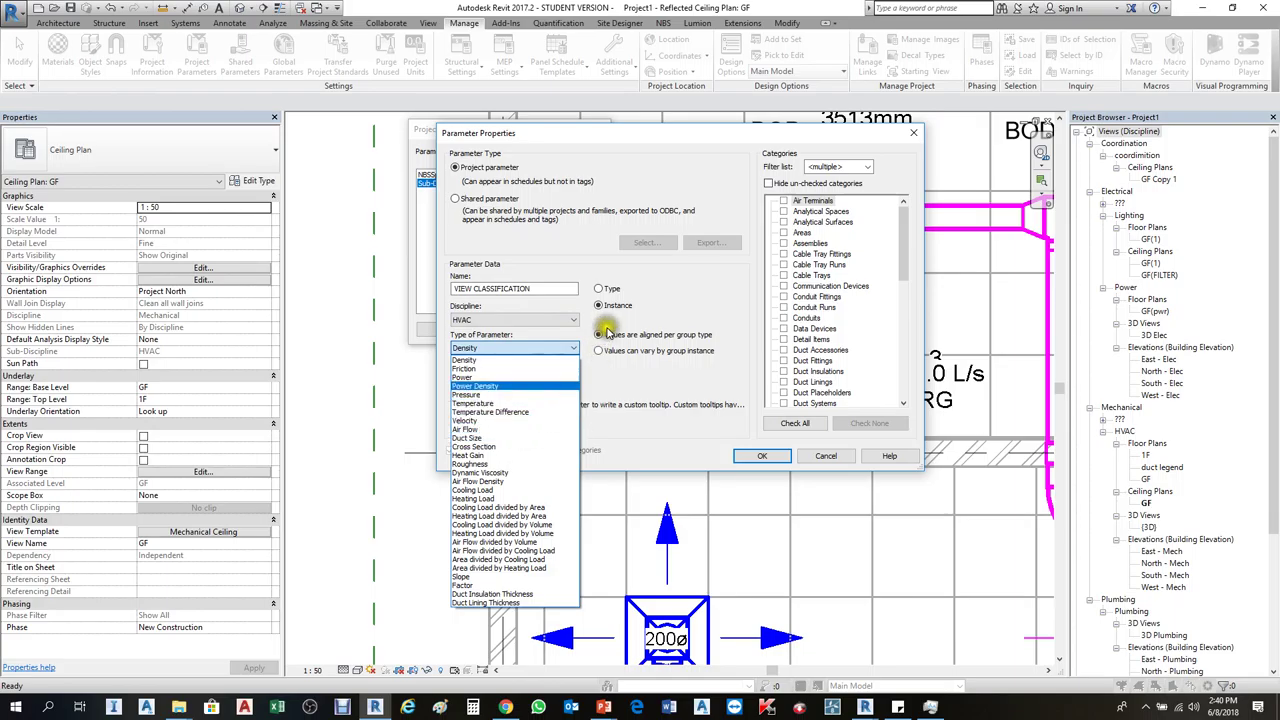
{"action": "left_click", "coordinate": [660, 300]}
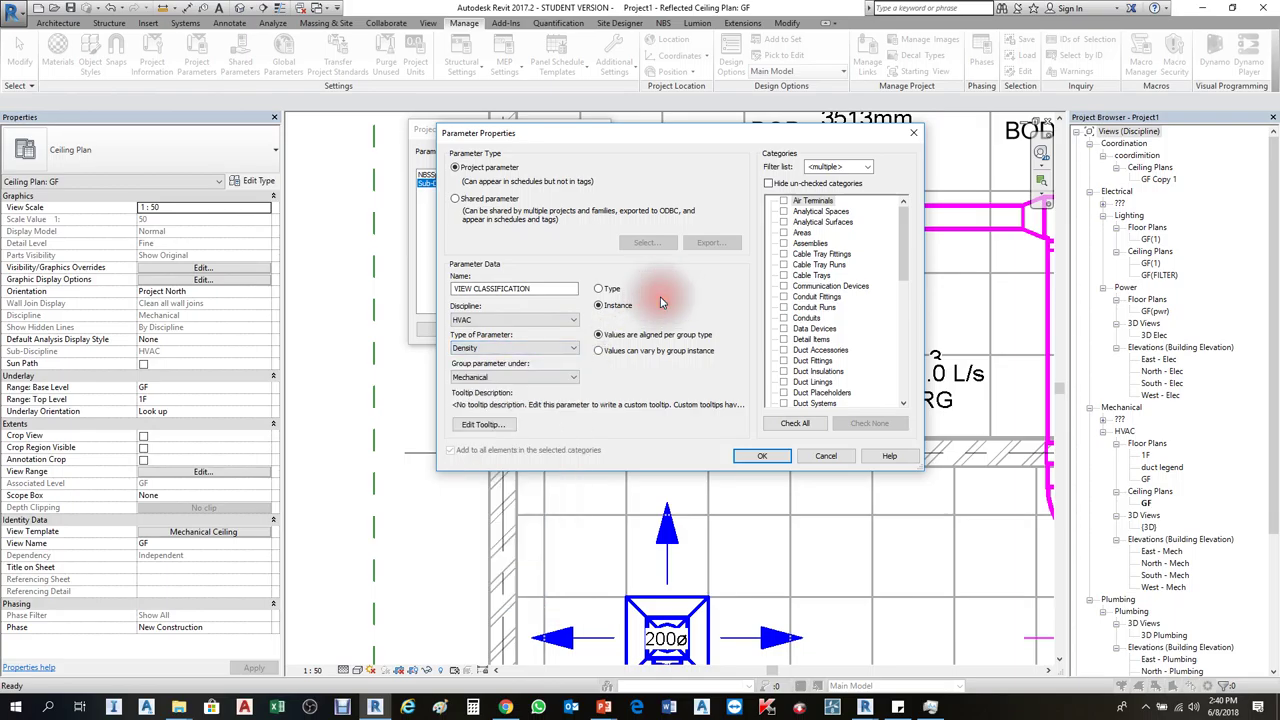
{"action": "left_click", "coordinate": [523, 321]}
{"action": "left_click", "coordinate": [500, 331]}
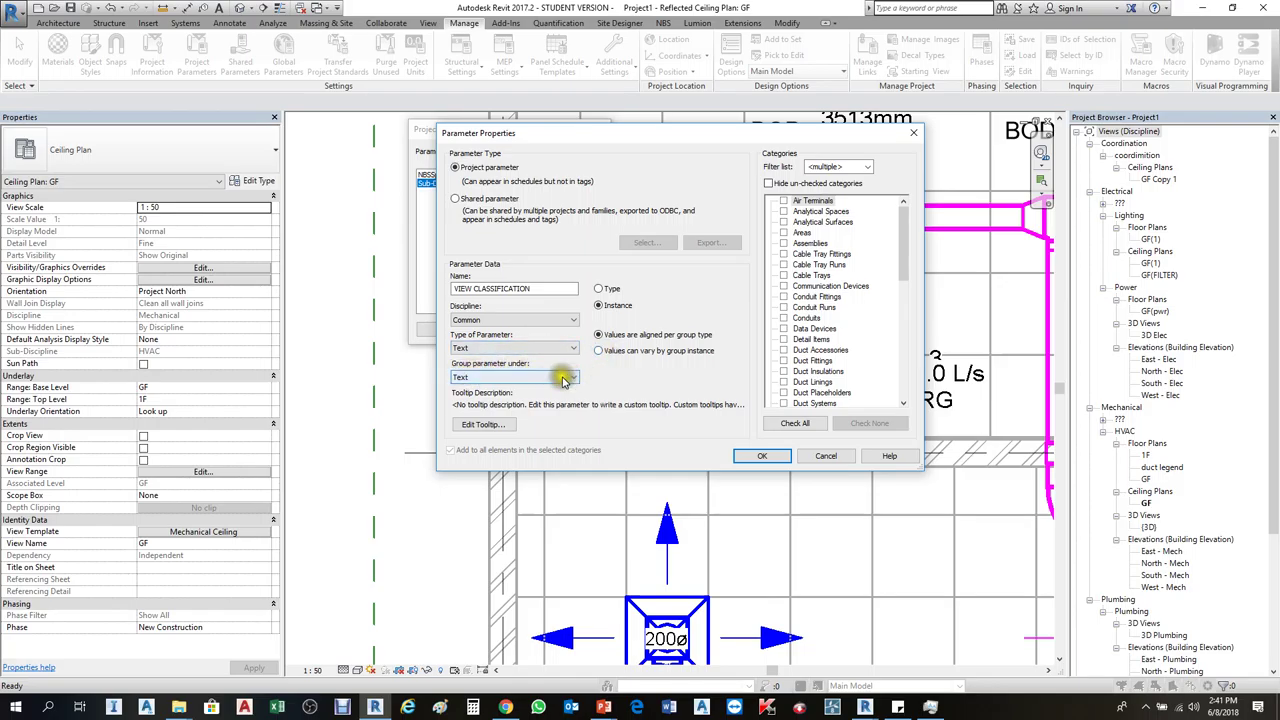
Group the parameter under Text
{"action": "left_click", "coordinate": [564, 378]}
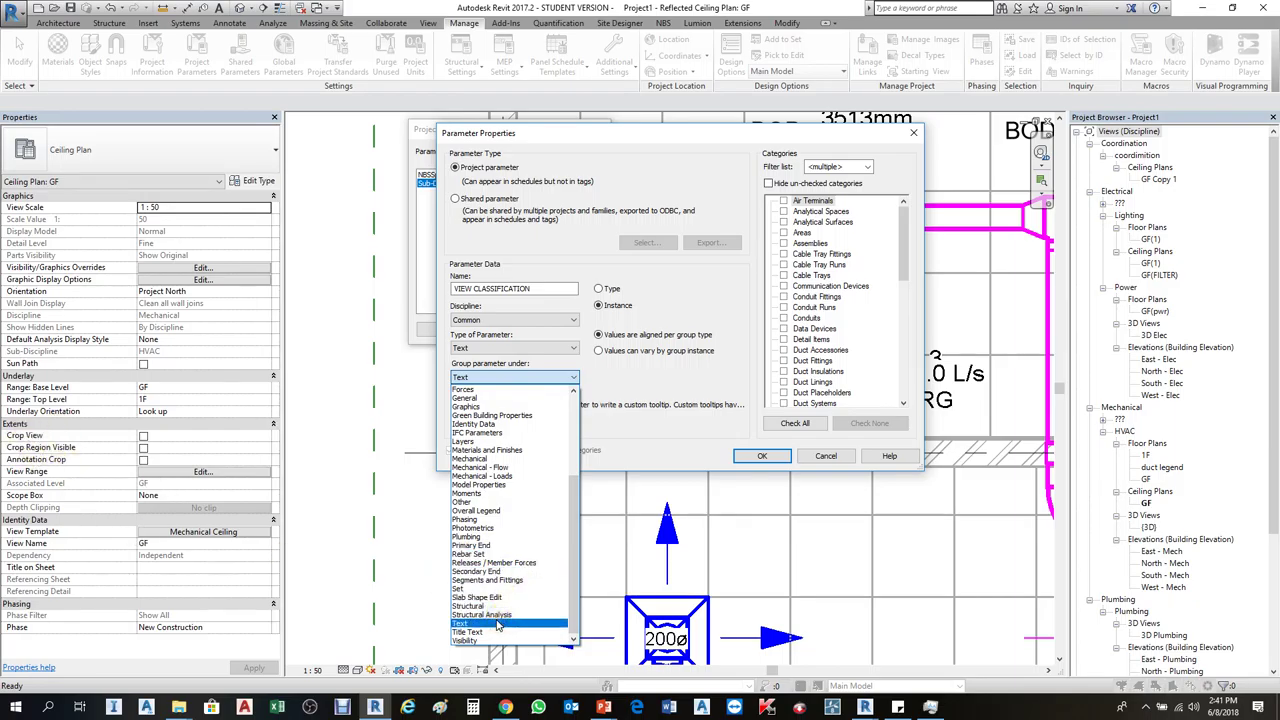
{"action": "left_click", "coordinate": [497, 625]}
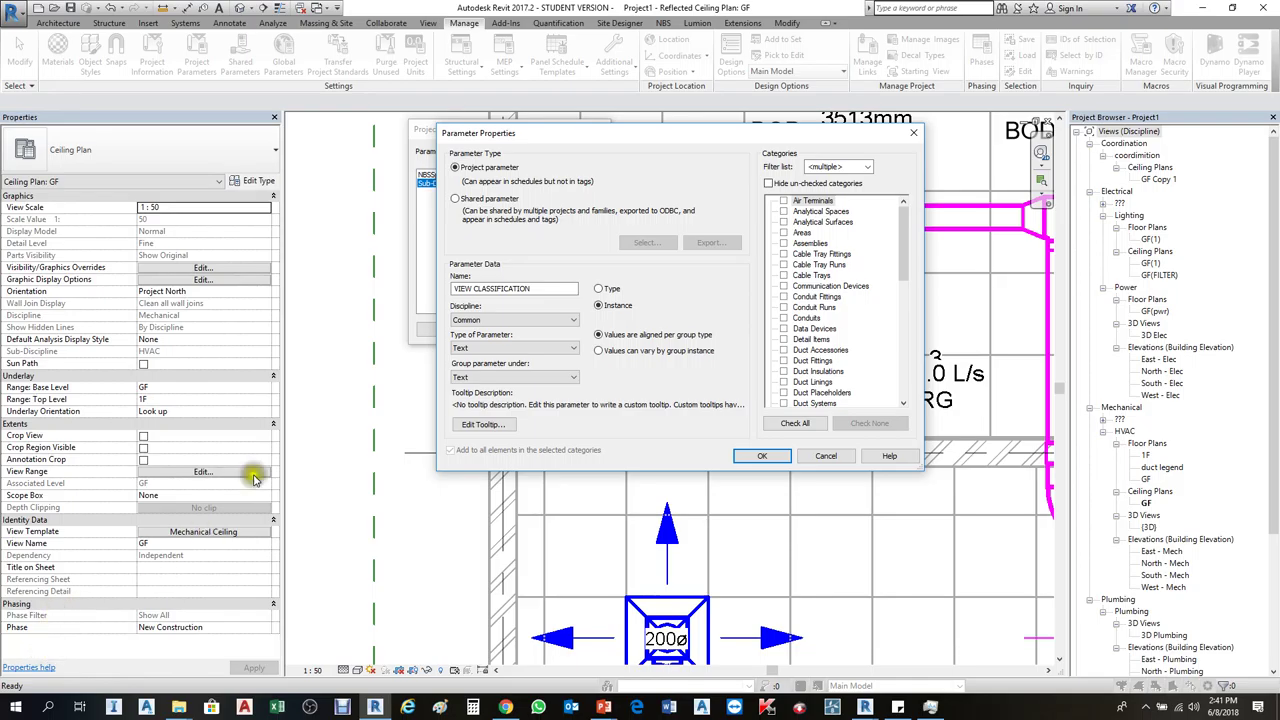
{"action": "left_click", "coordinate": [540, 288]}
{"action": "left_click", "coordinate": [540, 288]}
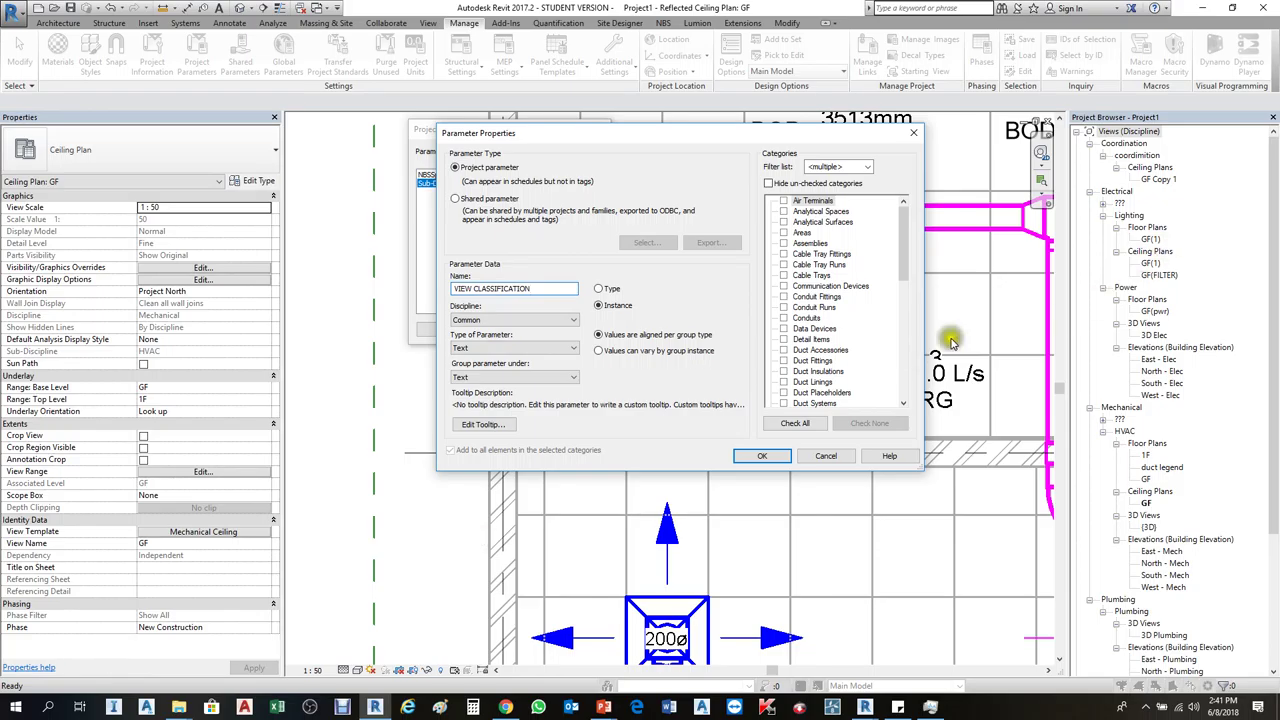
{"action": "left_click", "coordinate": [610, 289]}
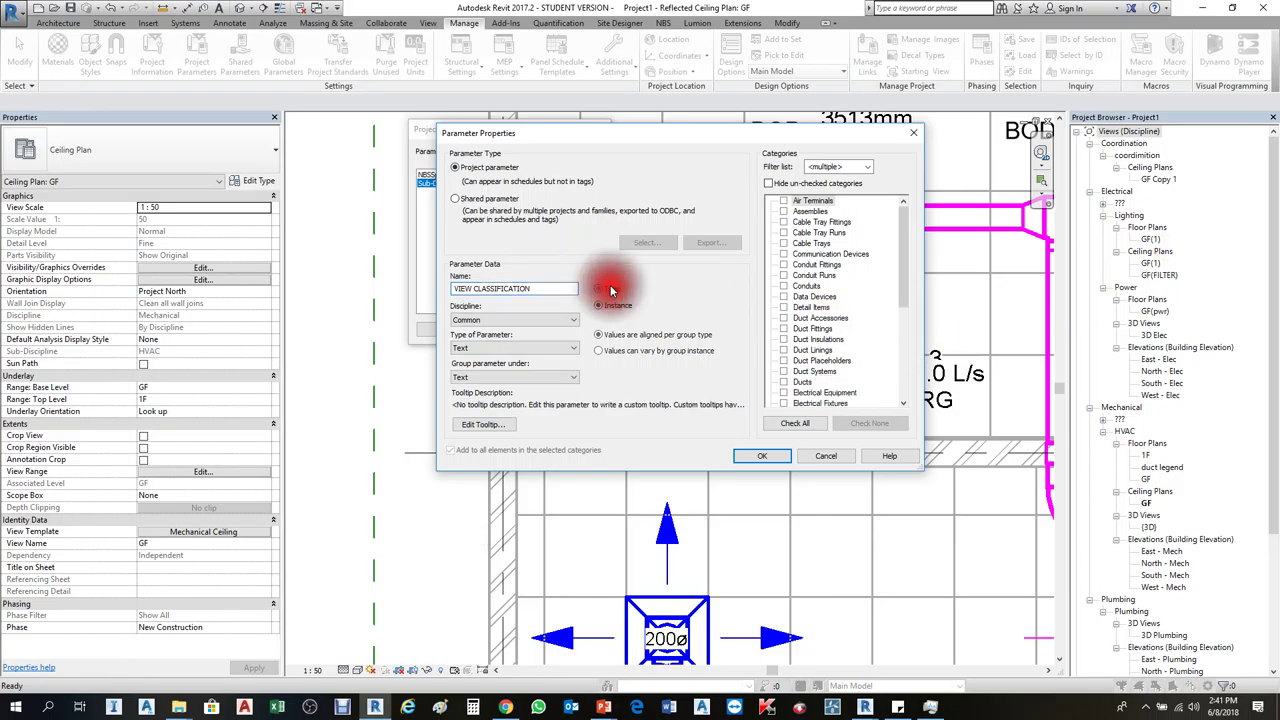
{"action": "left_click", "coordinate": [607, 290]}
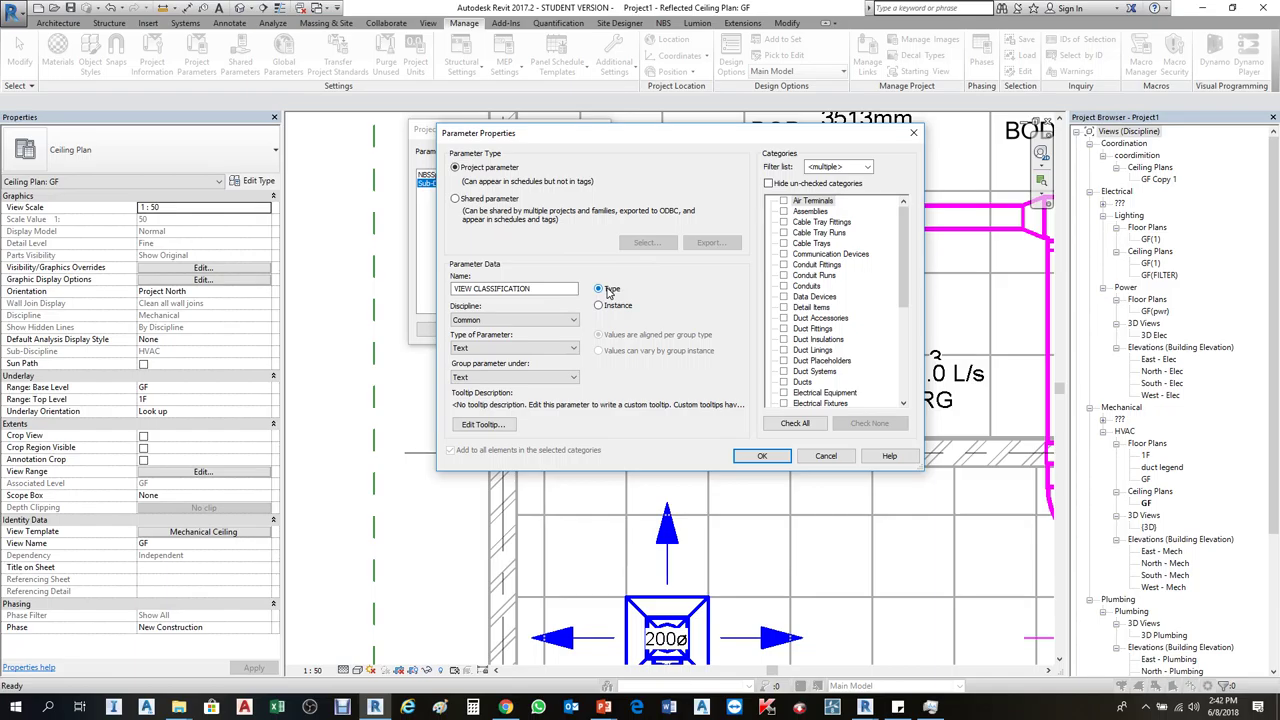
{"action": "left_click", "coordinate": [547, 290]}
{"action": "left_click", "coordinate": [609, 306]}
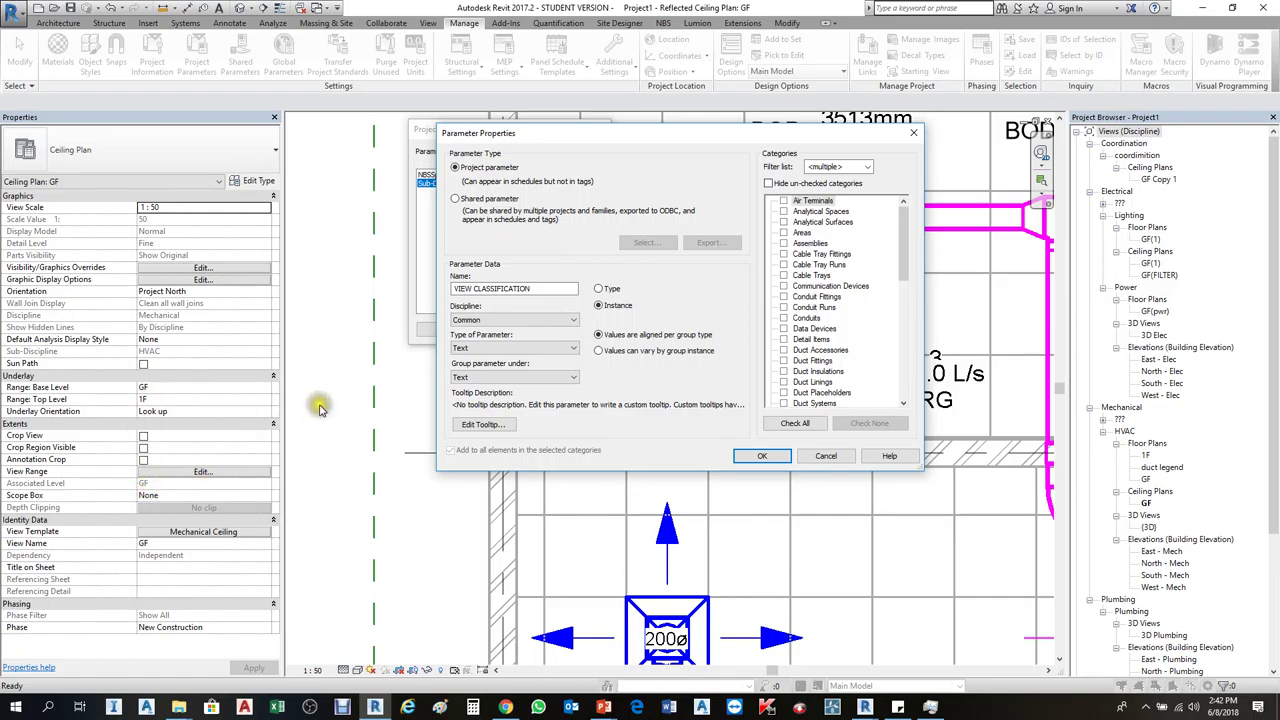
{"action": "left_click", "coordinate": [612, 307]}
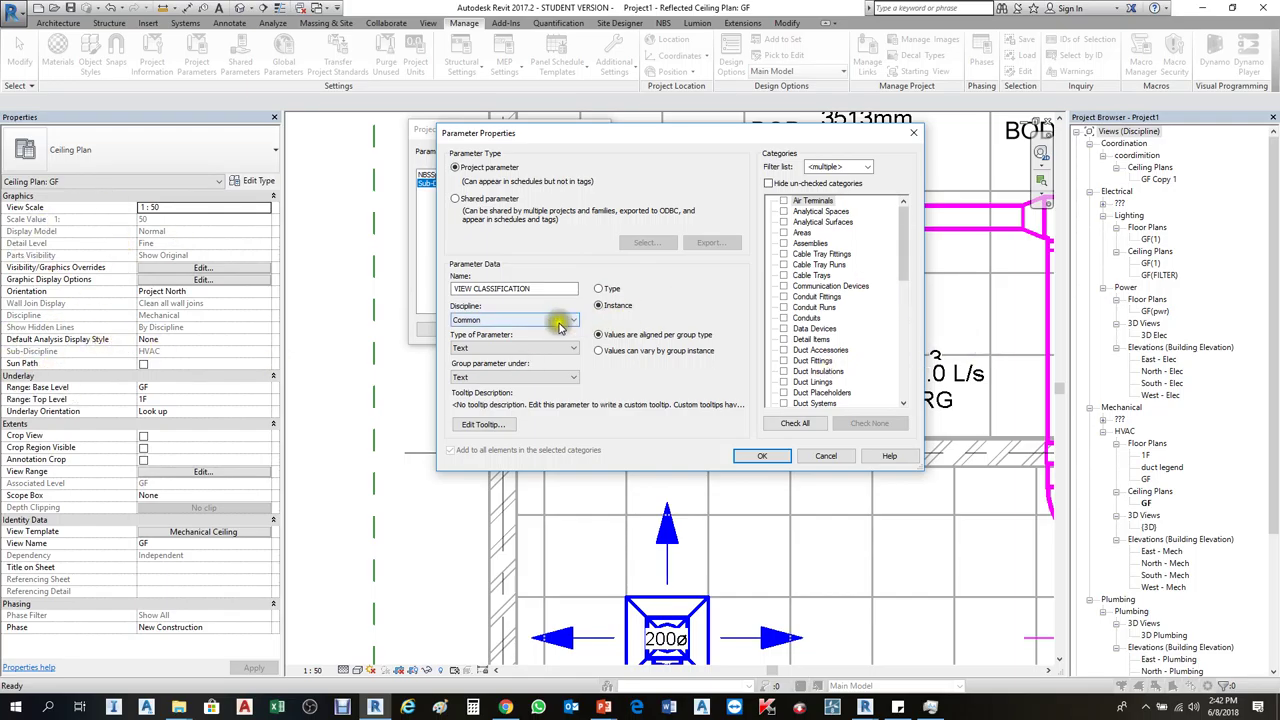
{"action": "left_click", "coordinate": [546, 291]}
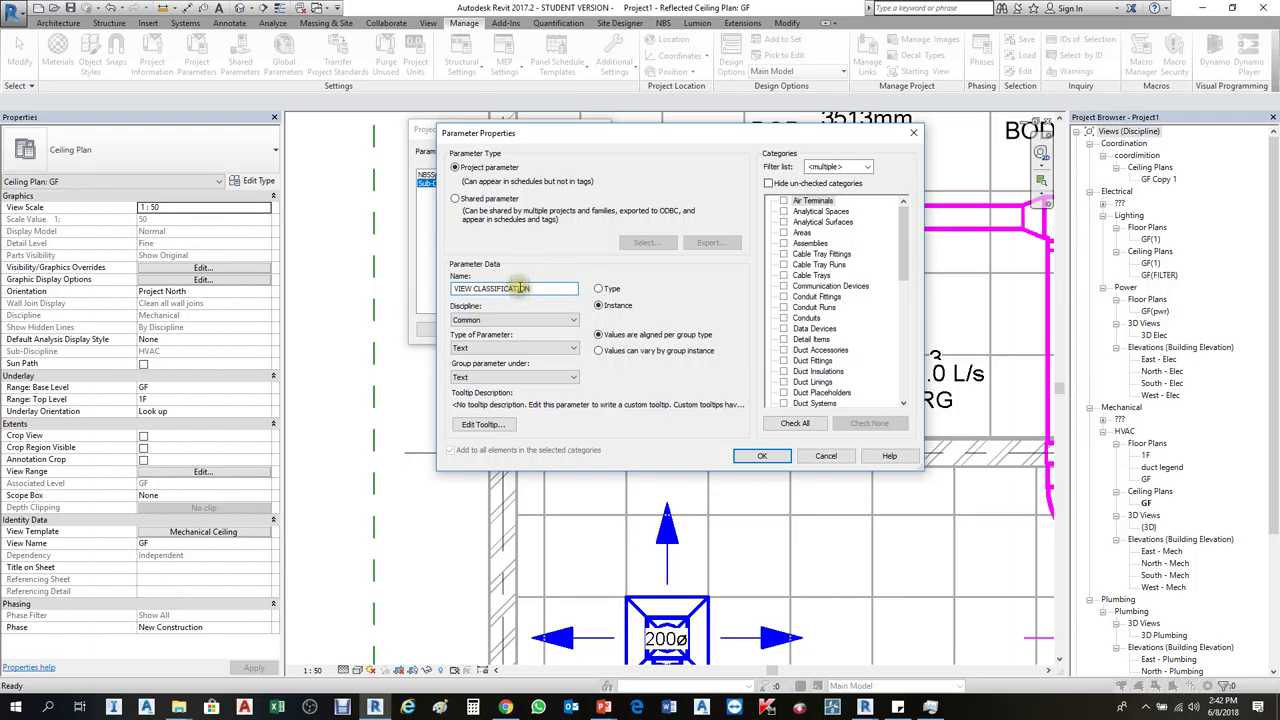
Apply VIEW CLASSIFICATION to the Ducts category and confirm the parameter with OK
{"action": "left_click", "coordinate": [839, 247]}
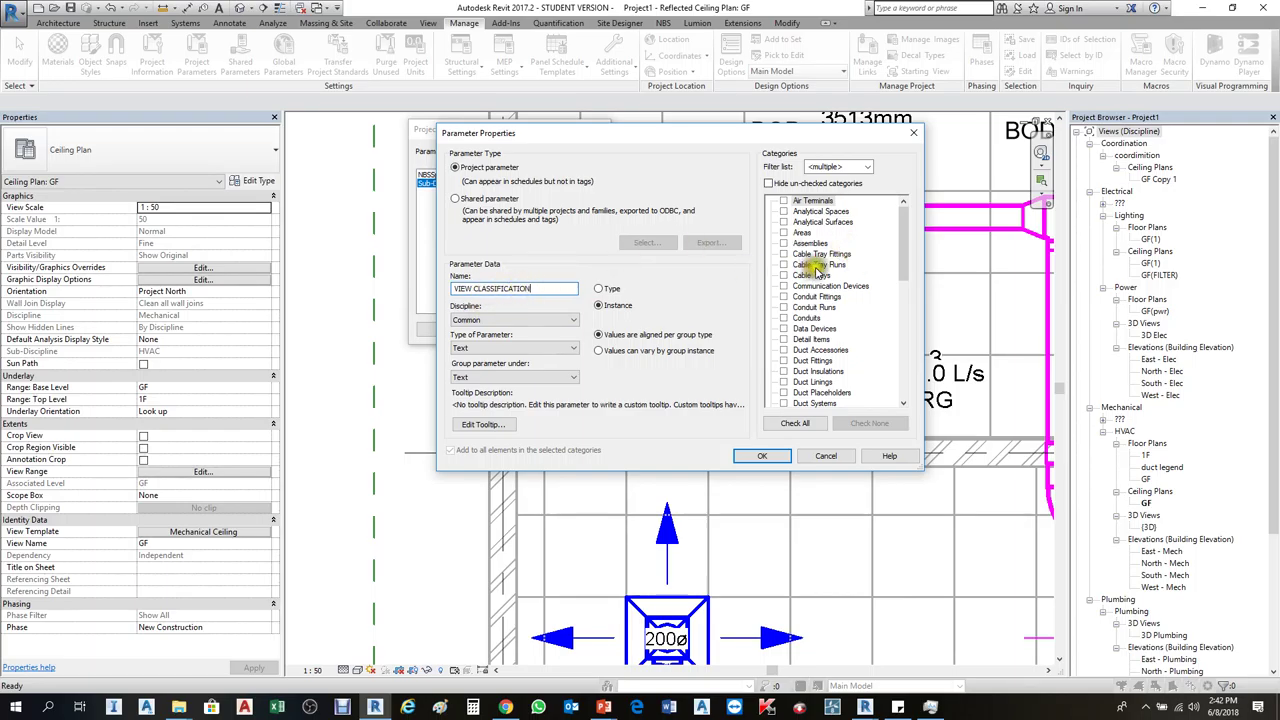
{"action": "left_click", "coordinate": [825, 265]}
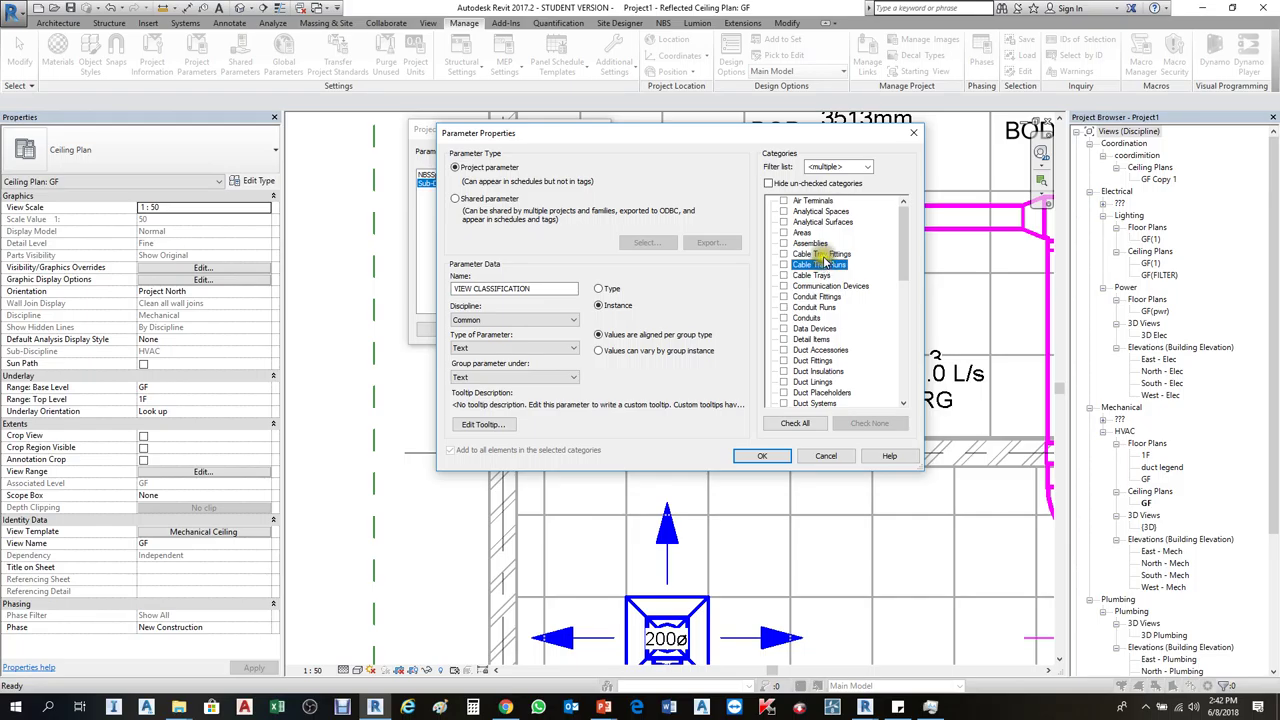
{"action": "mouse_move", "coordinate": [902, 232]}
{"action": "left_mouse_down"}
{"action": "mouse_move", "coordinate": [908, 267]}
{"action": "mouse_move", "coordinate": [906, 230]}
{"action": "left_mouse_up"}
{"action": "left_click", "coordinate": [815, 265]}
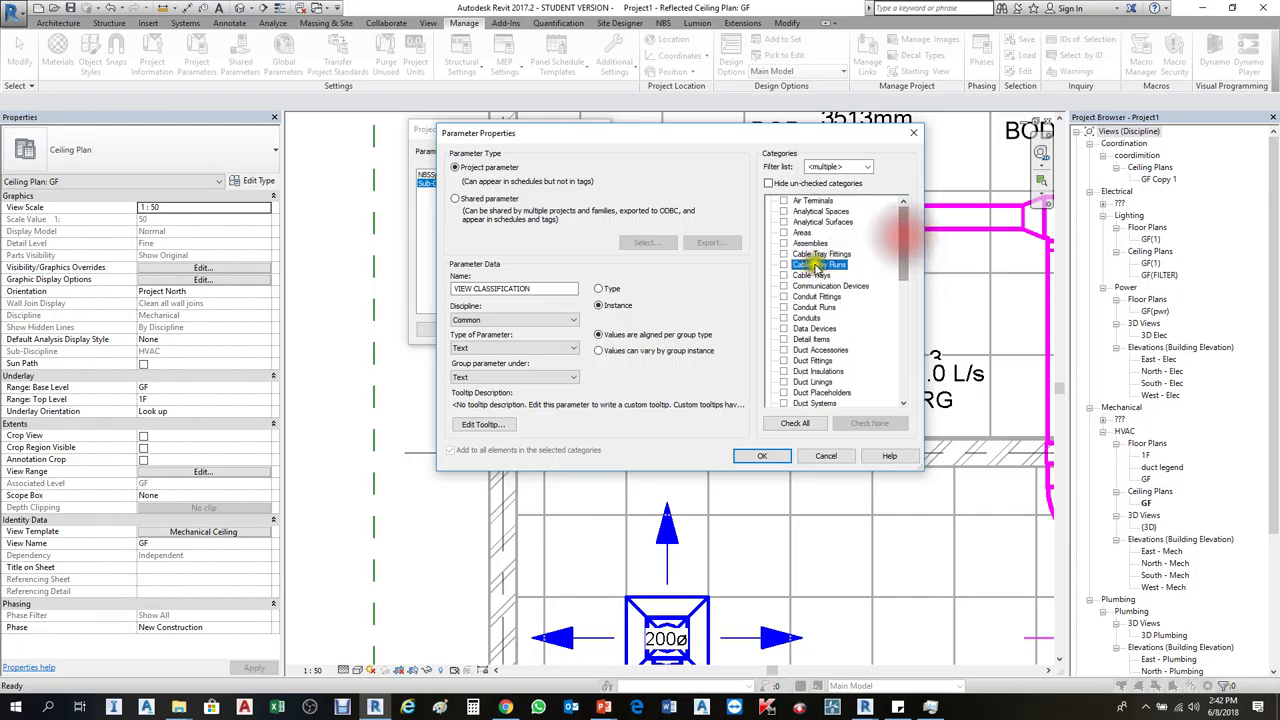
{"action": "key", "text": "d"}
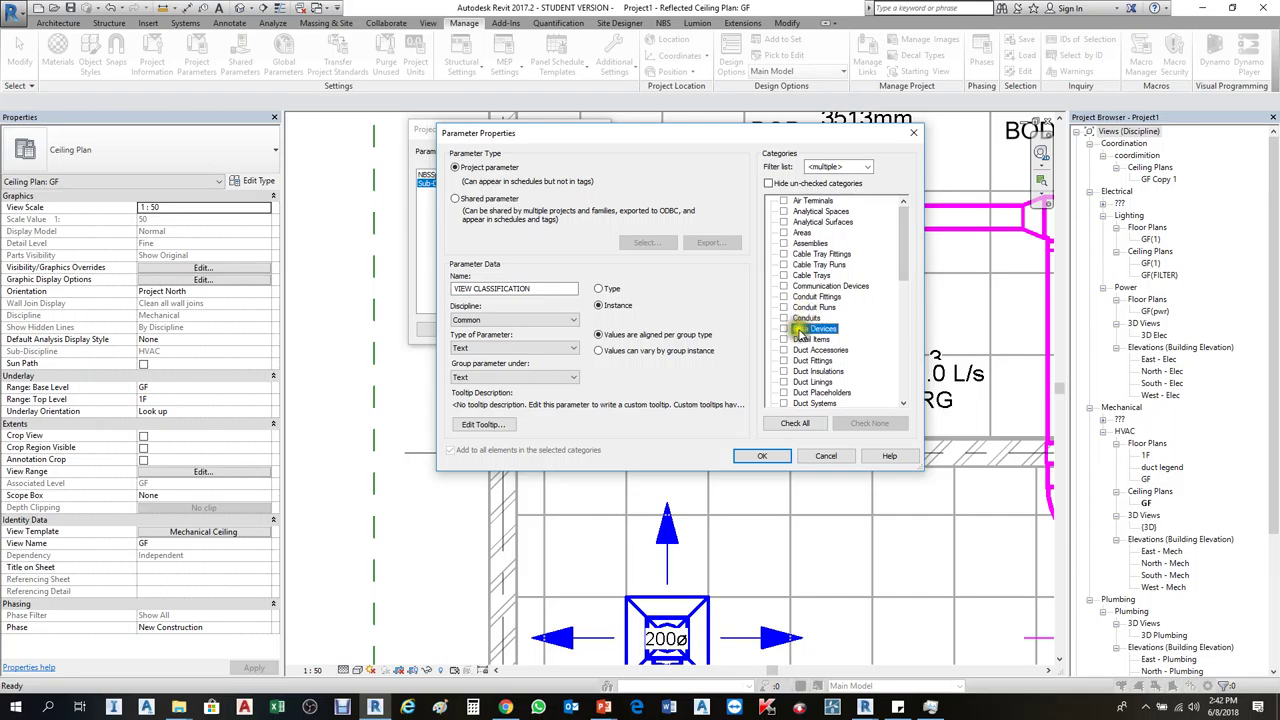
{"action": "scroll", "coordinate": [795, 395], "scroll_direction": "down", "scroll_amount": 1}
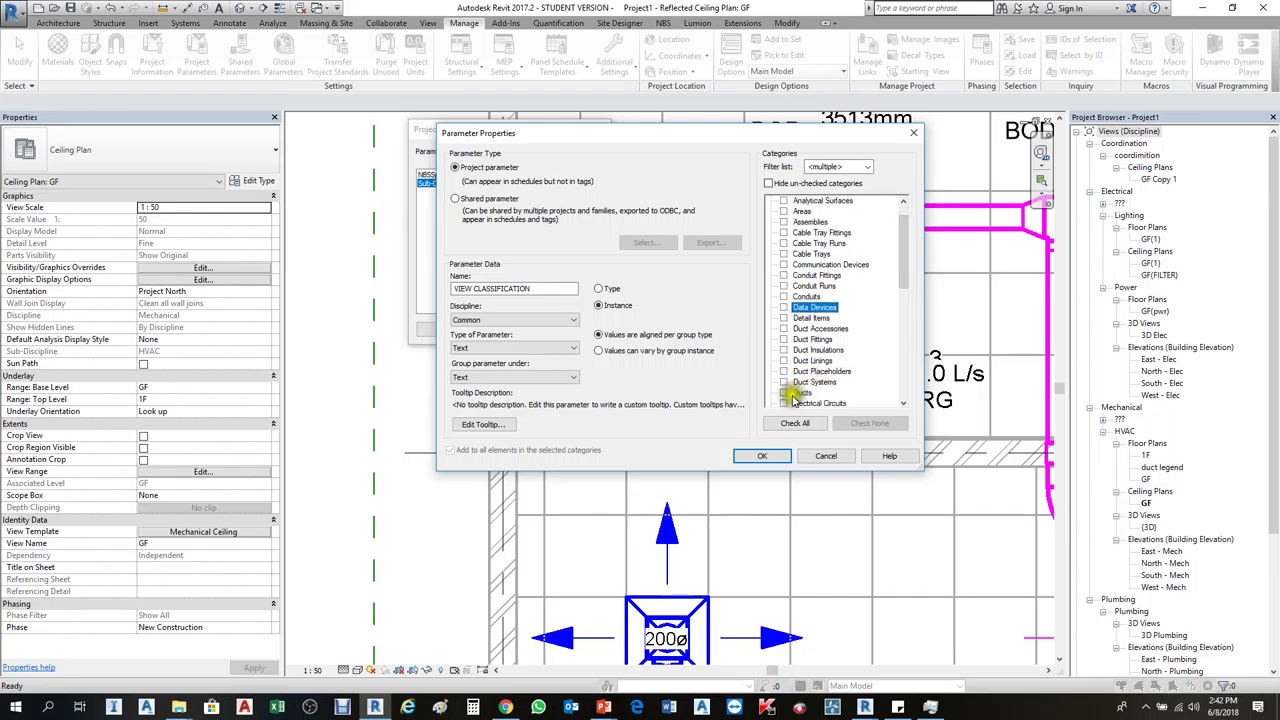
{"action": "left_click", "coordinate": [784, 393]}
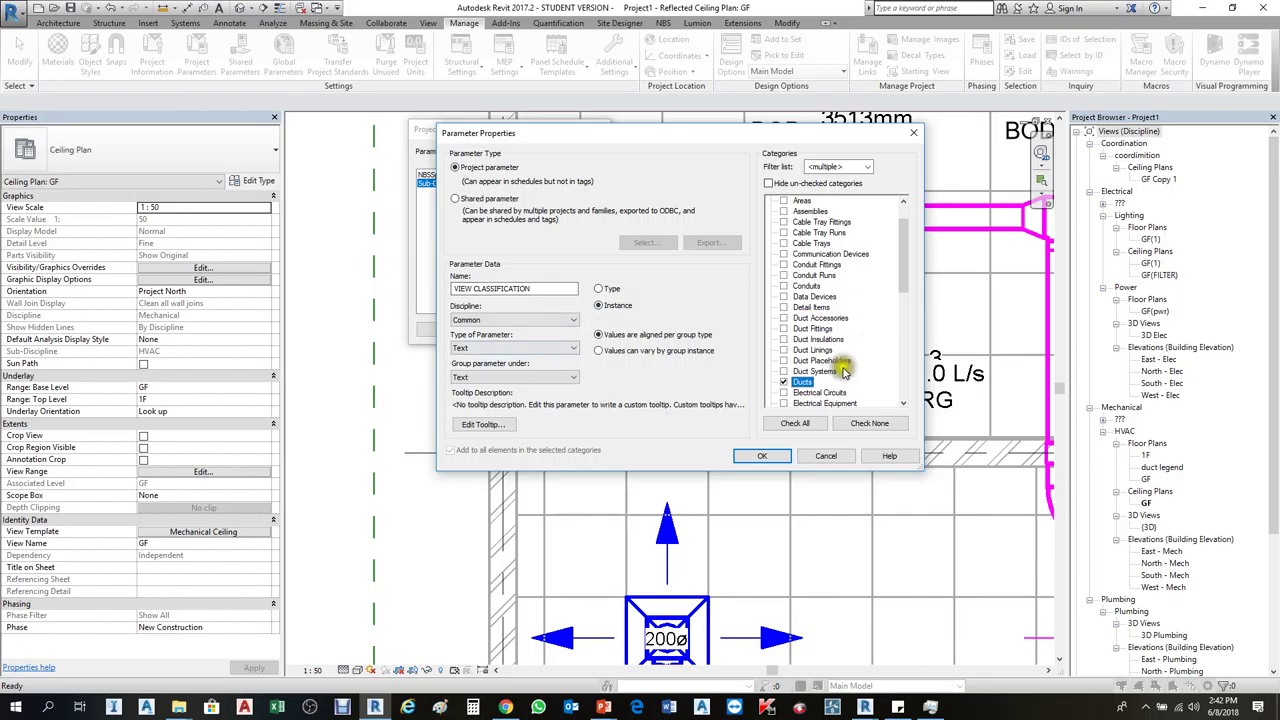
{"action": "scroll", "coordinate": [840, 360], "scroll_direction": "down", "scroll_amount": 2}
{"action": "left_click", "coordinate": [806, 383]}
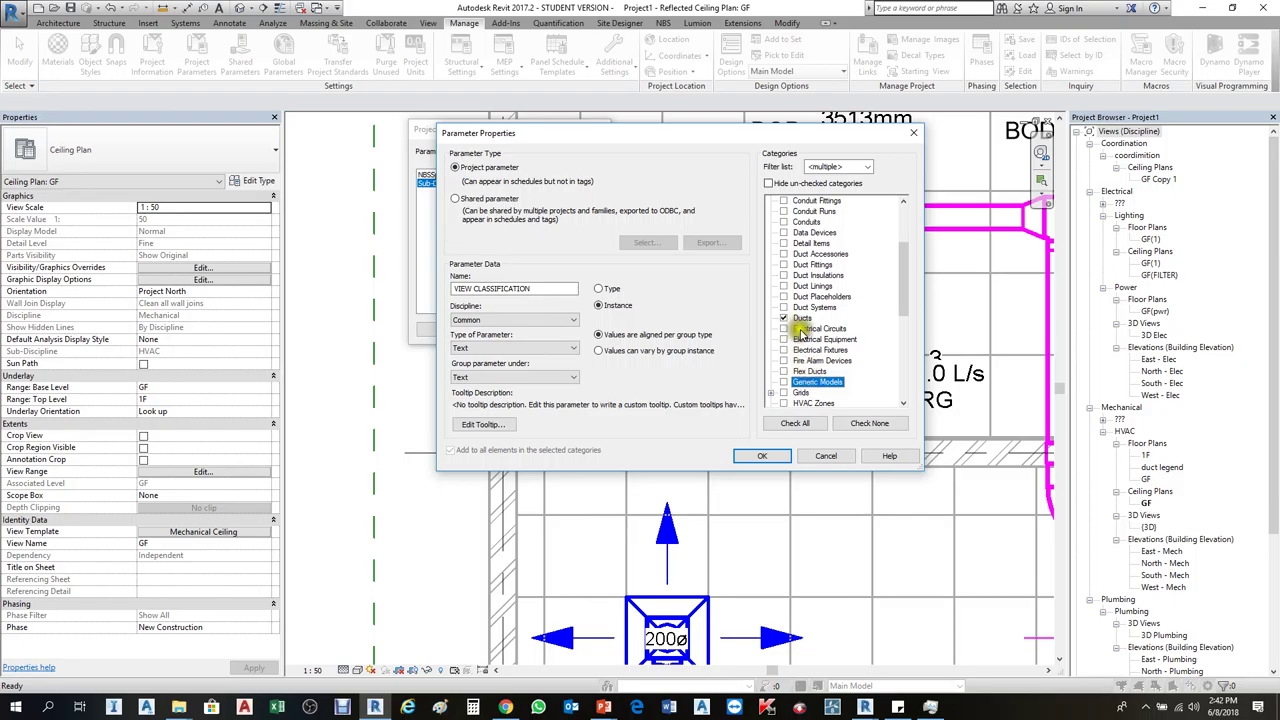
{"action": "left_click", "coordinate": [770, 458]}
{"action": "left_click", "coordinate": [465, 235]}
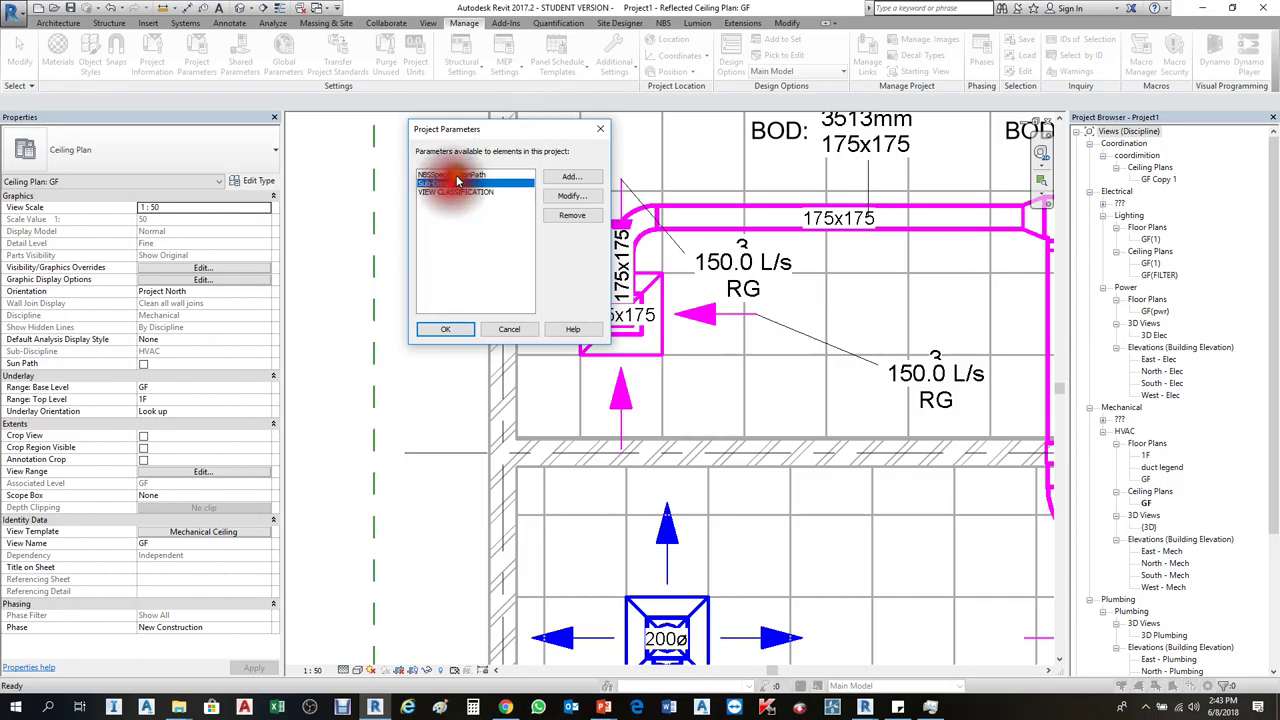
Close Project Parameters with OK, keeping VIEW CLASSIFICATION, and return to the GF ceiling plan
{"action": "left_click", "coordinate": [446, 243]}
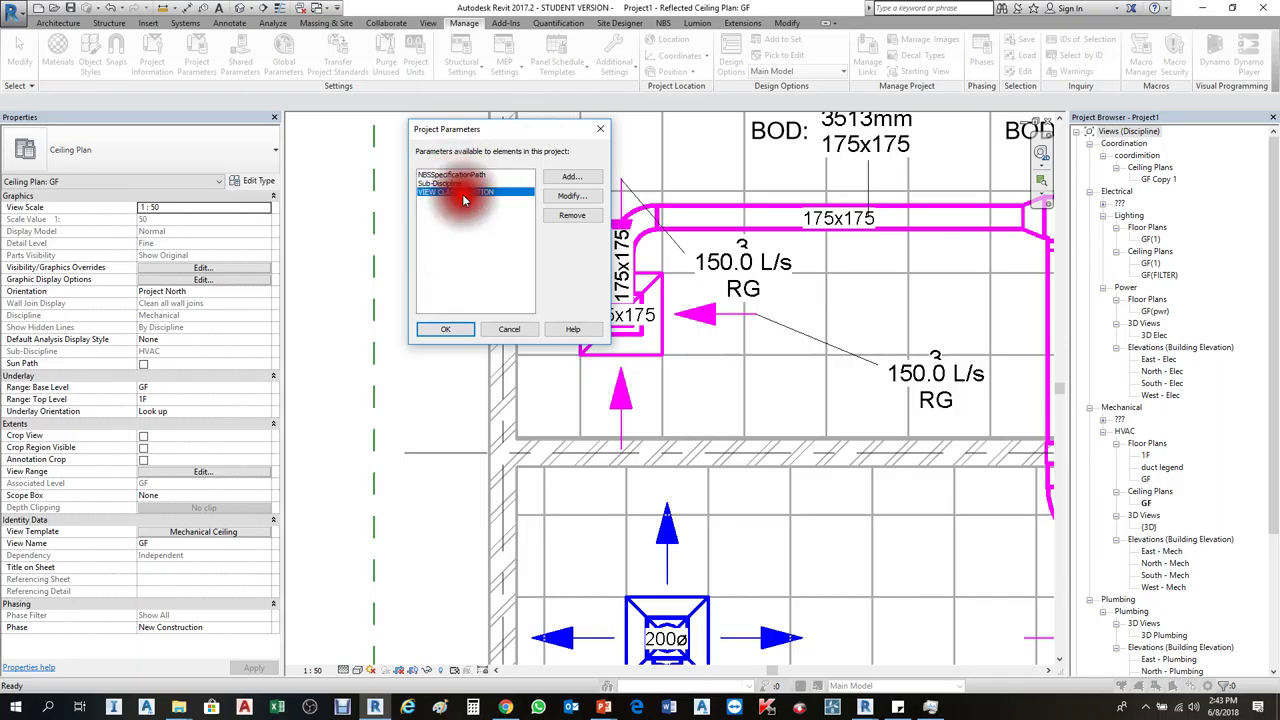
{"action": "left_click", "coordinate": [446, 330]}
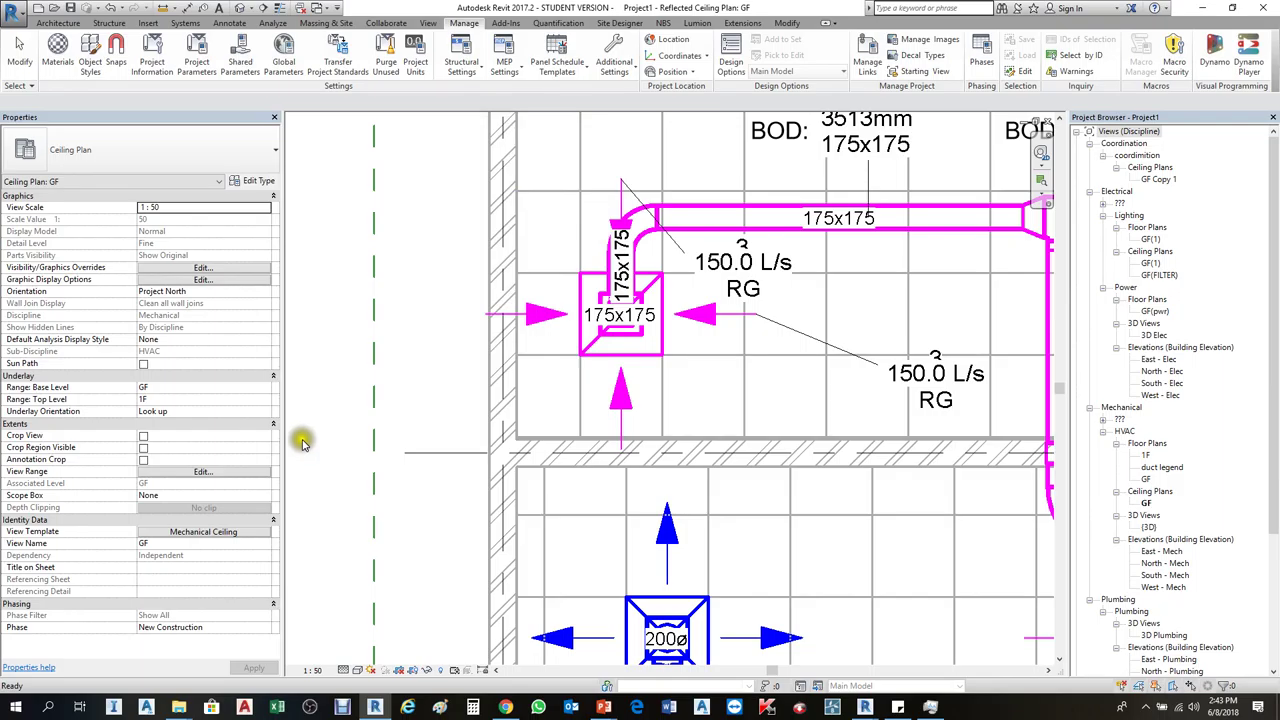
{"action": "left_click", "coordinate": [68, 630]}
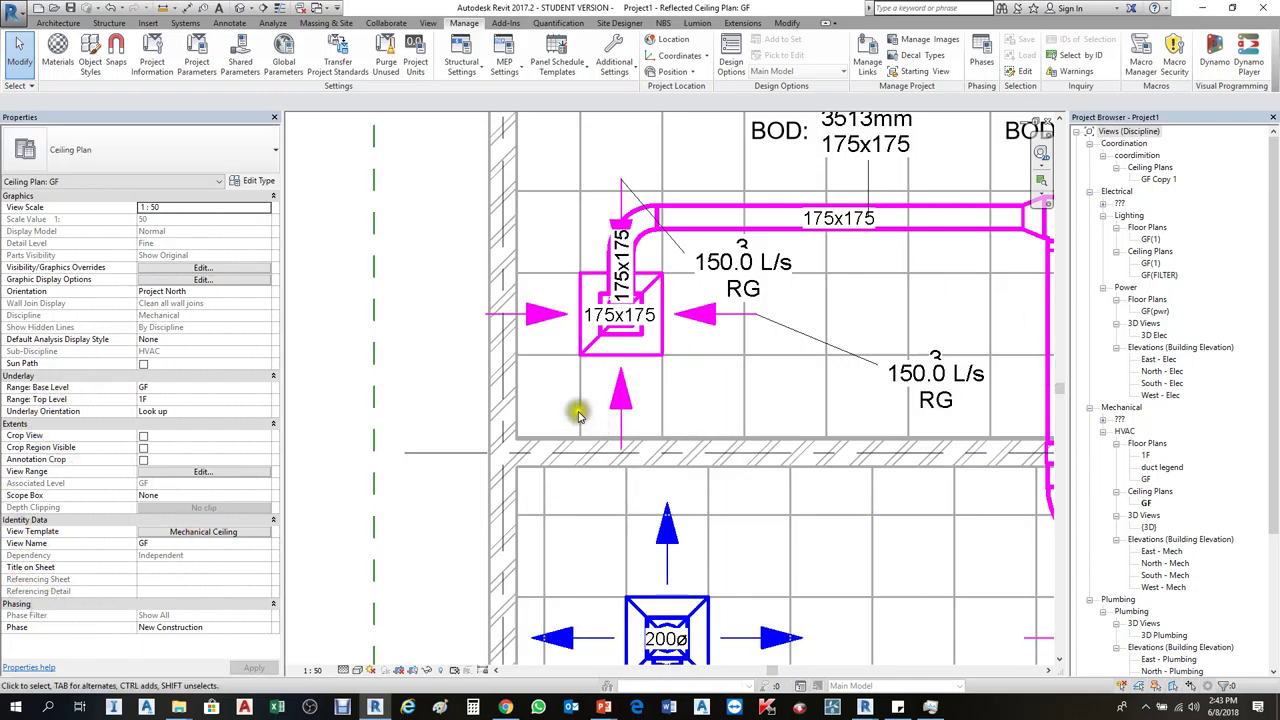
Set the GF ceiling plan's View Template to <None>
{"action": "left_click", "coordinate": [204, 532]}
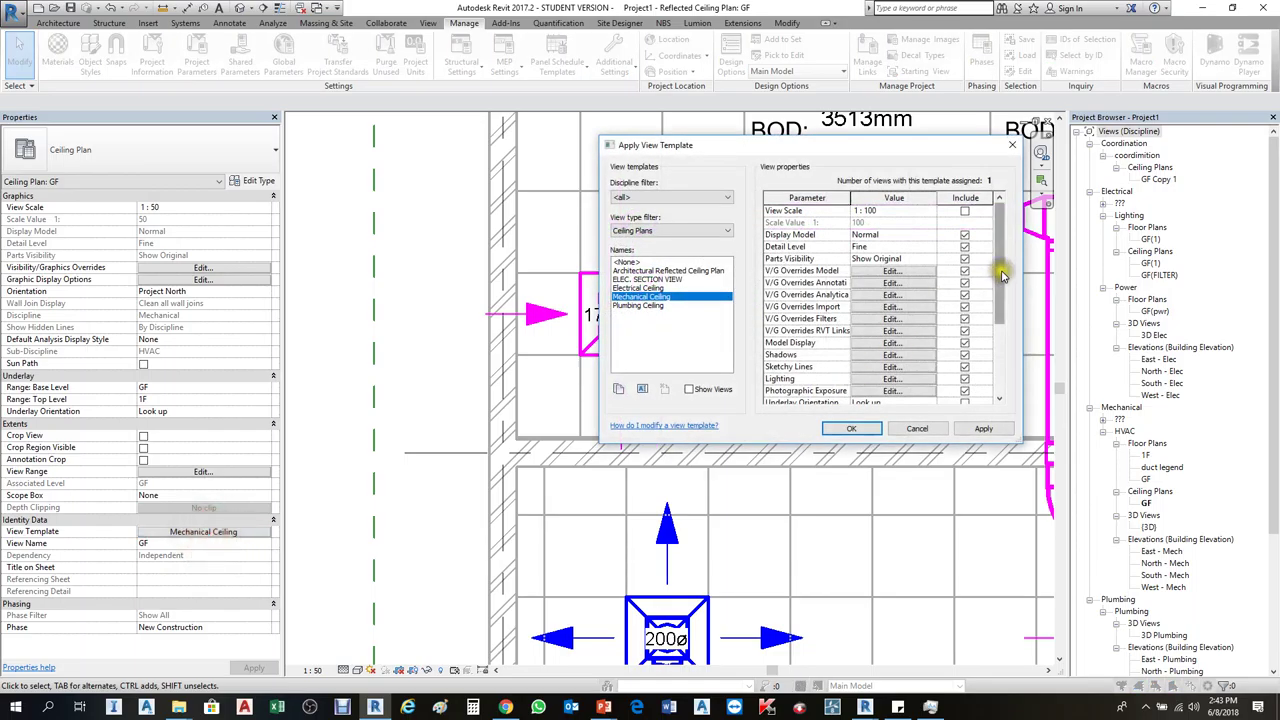
{"action": "left_click_drag", "start_coordinate": [1003, 275], "coordinate": [1003, 367]}
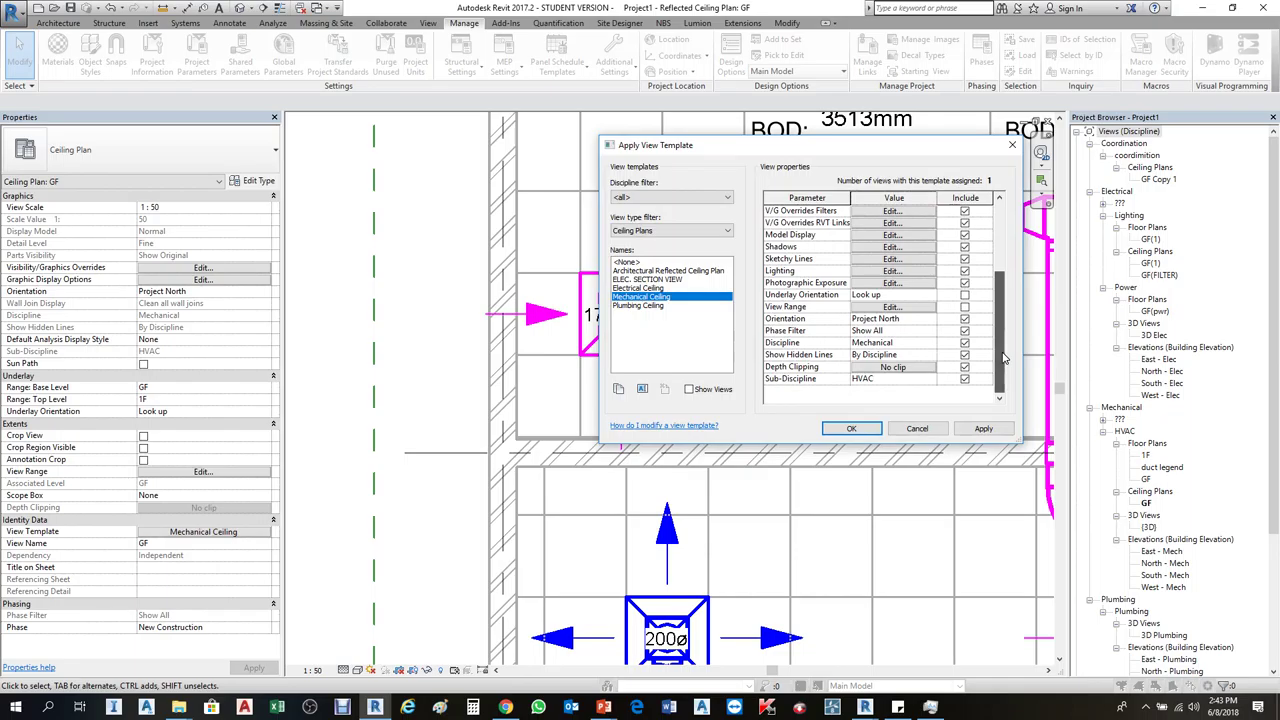
{"action": "left_click_drag", "start_coordinate": [1003, 352], "coordinate": [1002, 339]}
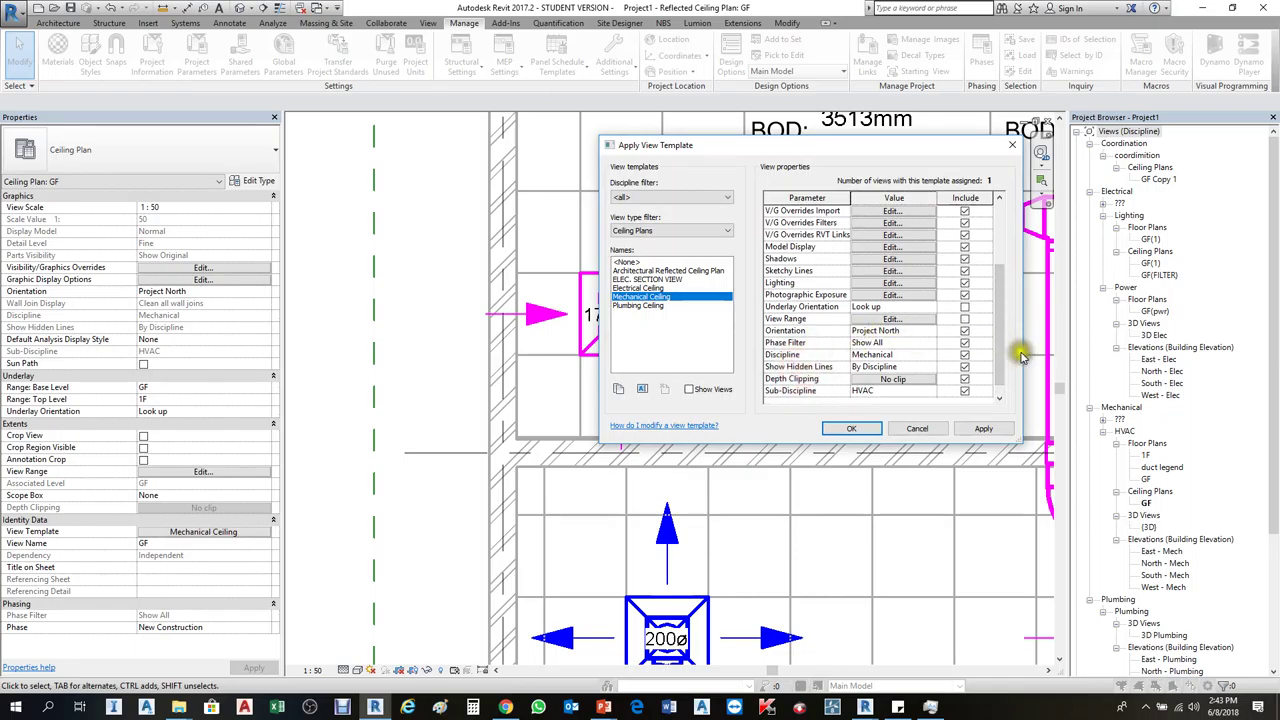
{"action": "left_click_drag", "start_coordinate": [1007, 355], "coordinate": [1005, 275]}
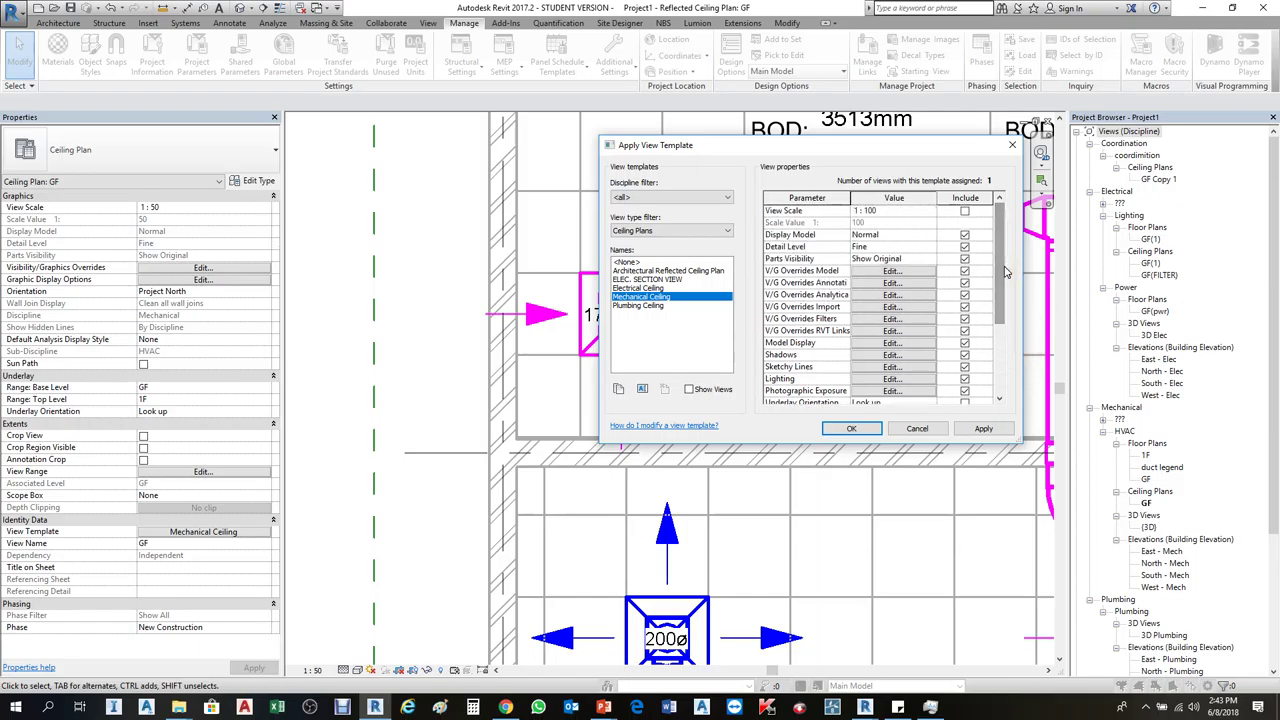
{"action": "left_click", "coordinate": [622, 261]}
{"action": "left_click", "coordinate": [851, 428]}
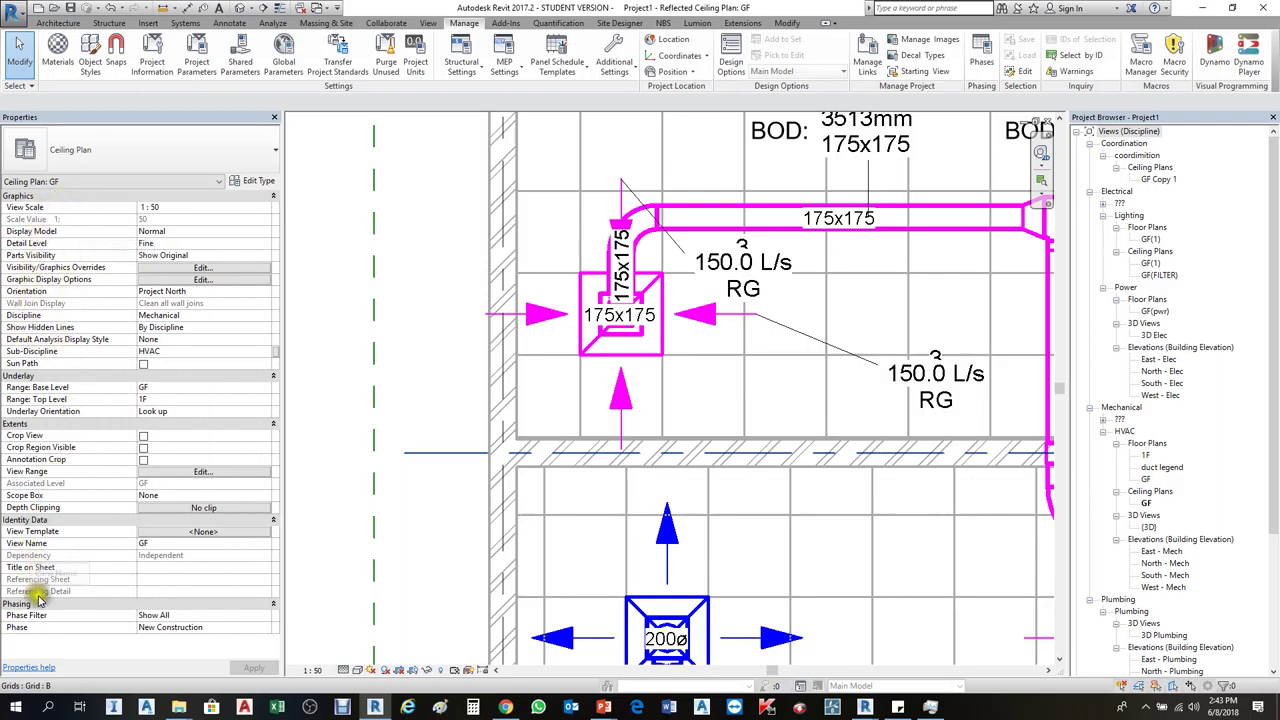
Review VIEW CLASSIFICATION in Project Parameters and close the list
{"action": "left_click", "coordinate": [195, 40]}
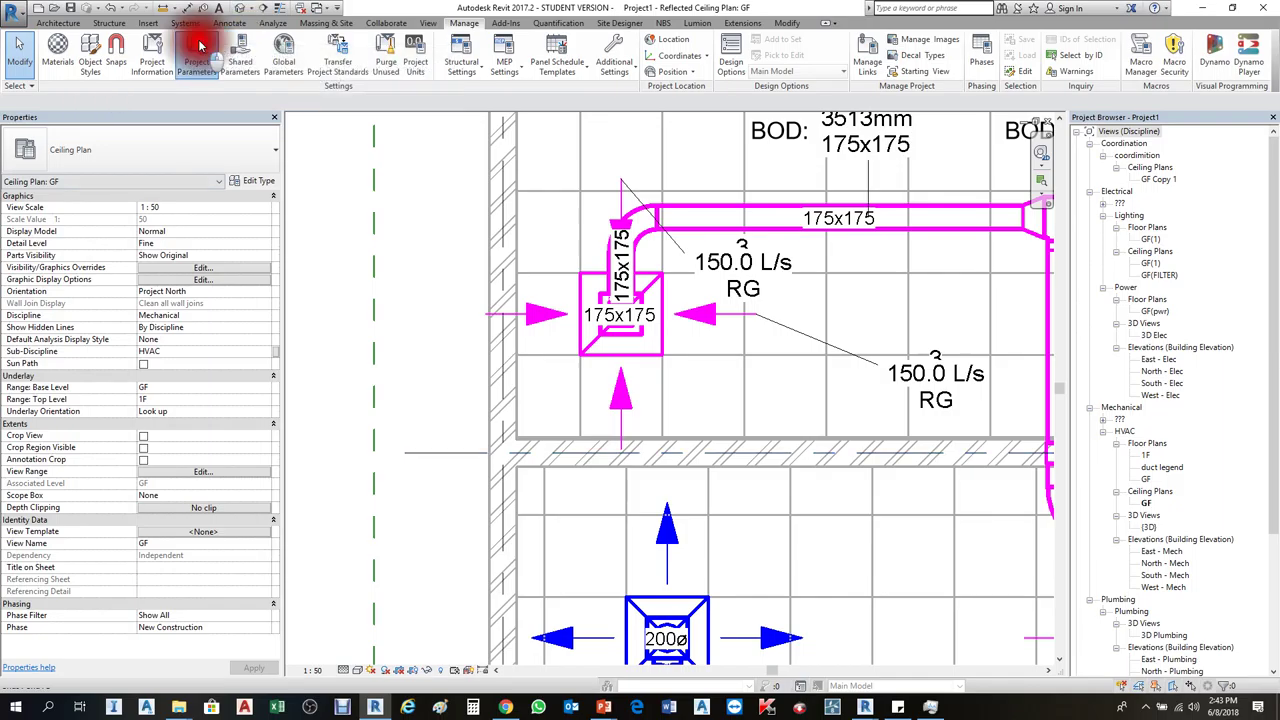
{"action": "left_click", "coordinate": [460, 192]}
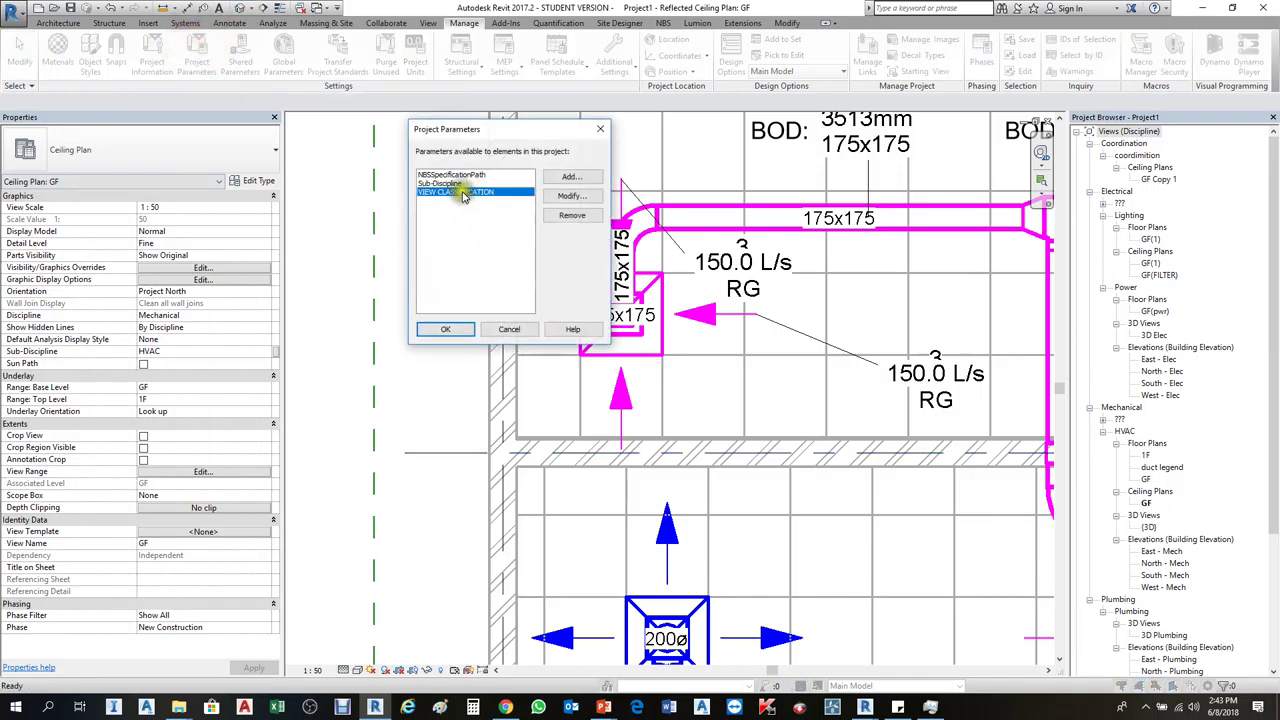
{"action": "left_click", "coordinate": [445, 329]}
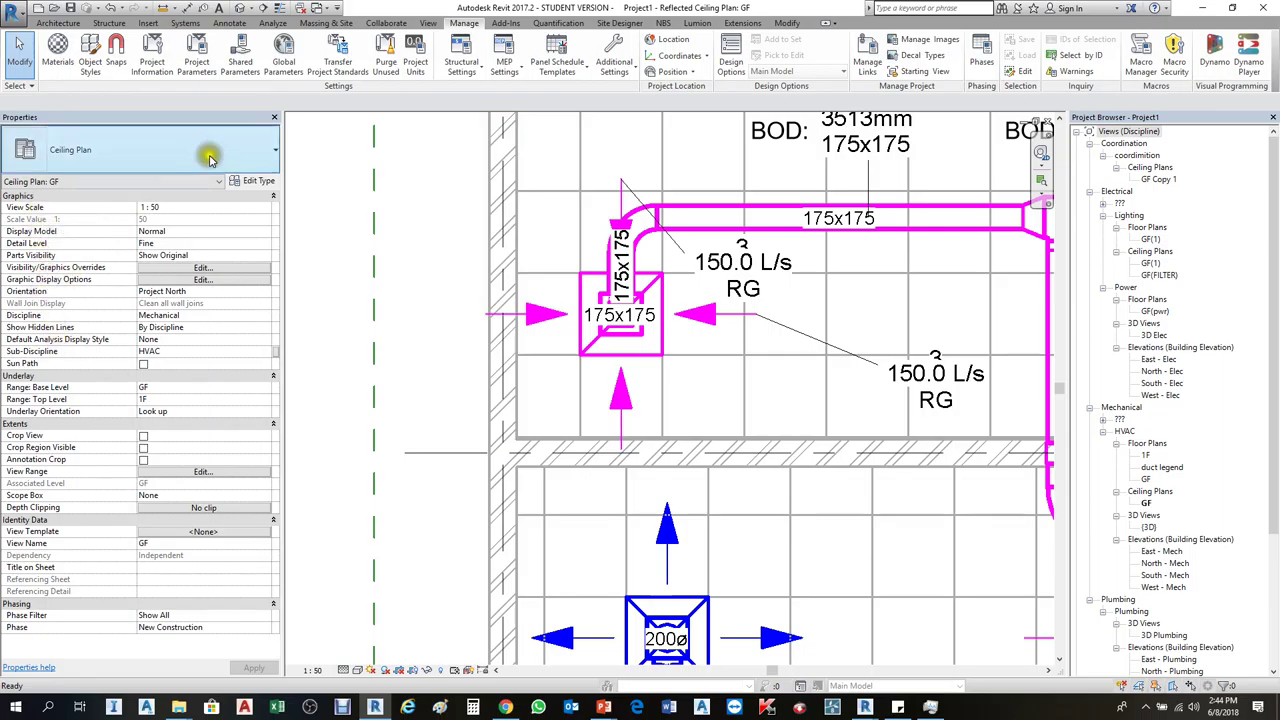
{"action": "left_click", "coordinate": [252, 181]}
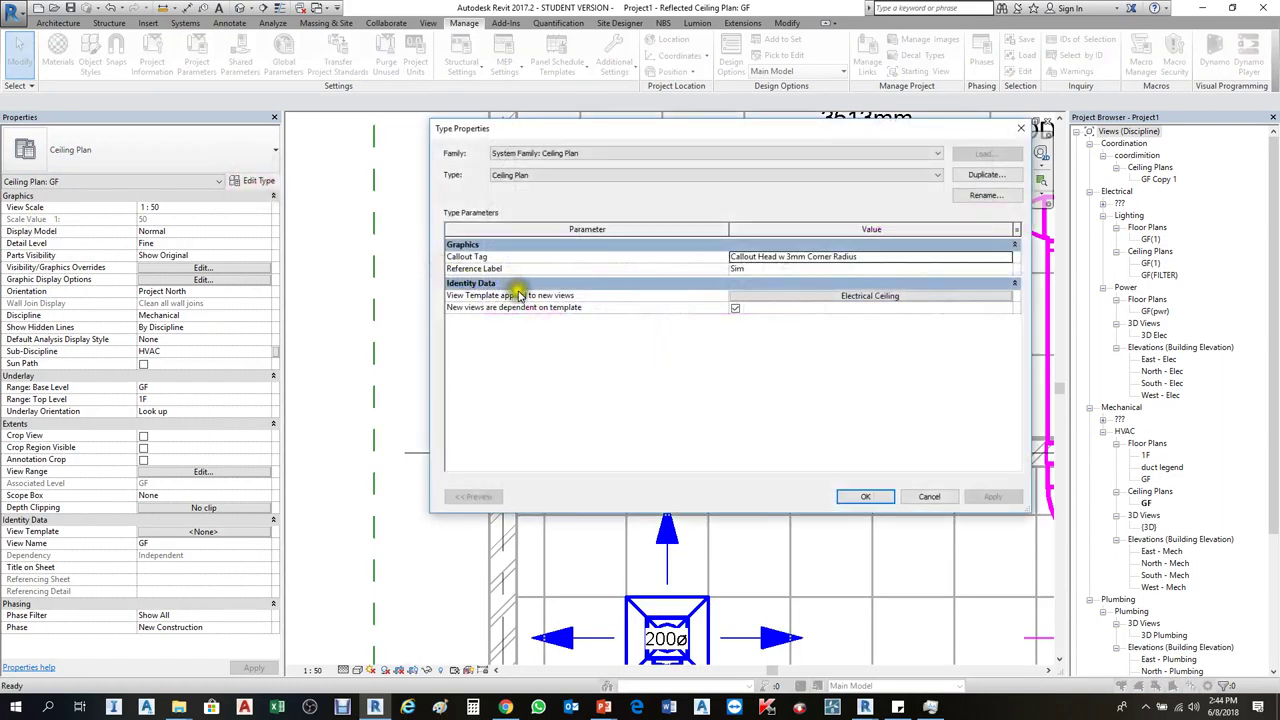
{"action": "left_click", "coordinate": [1020, 128]}
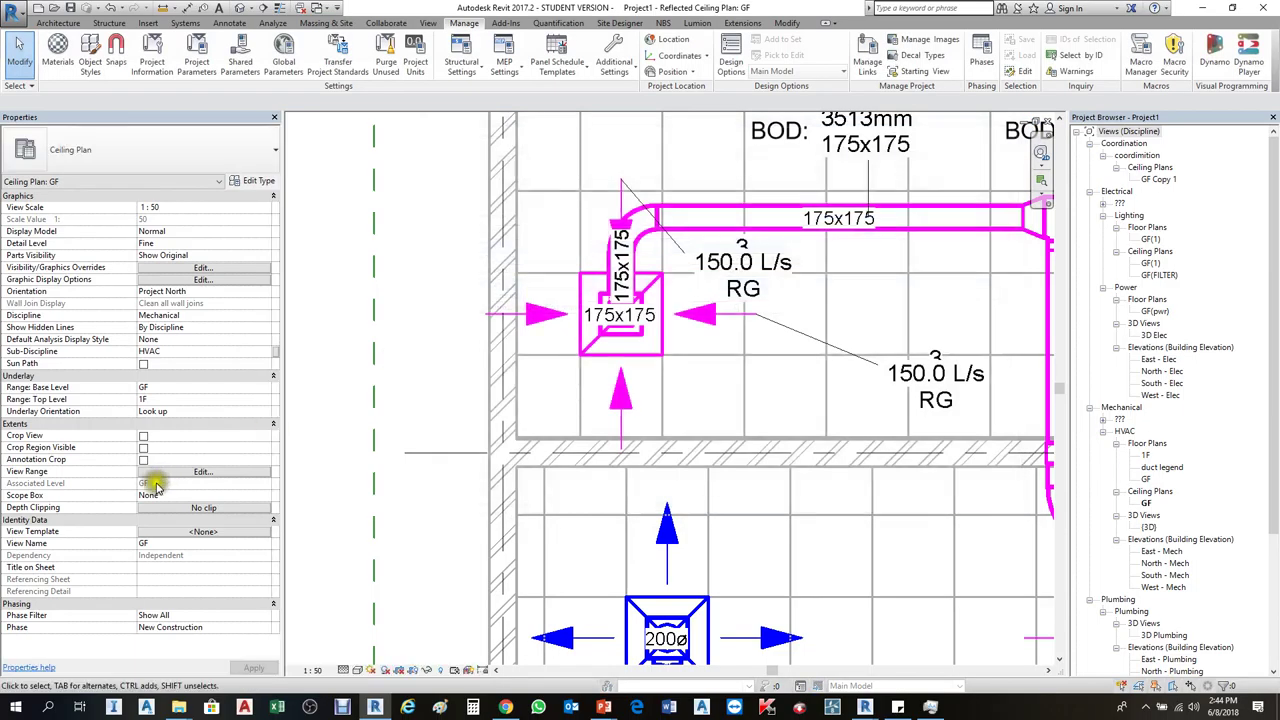
{"action": "scroll", "coordinate": [416, 290], "scroll_direction": "down", "scroll_amount": 2}
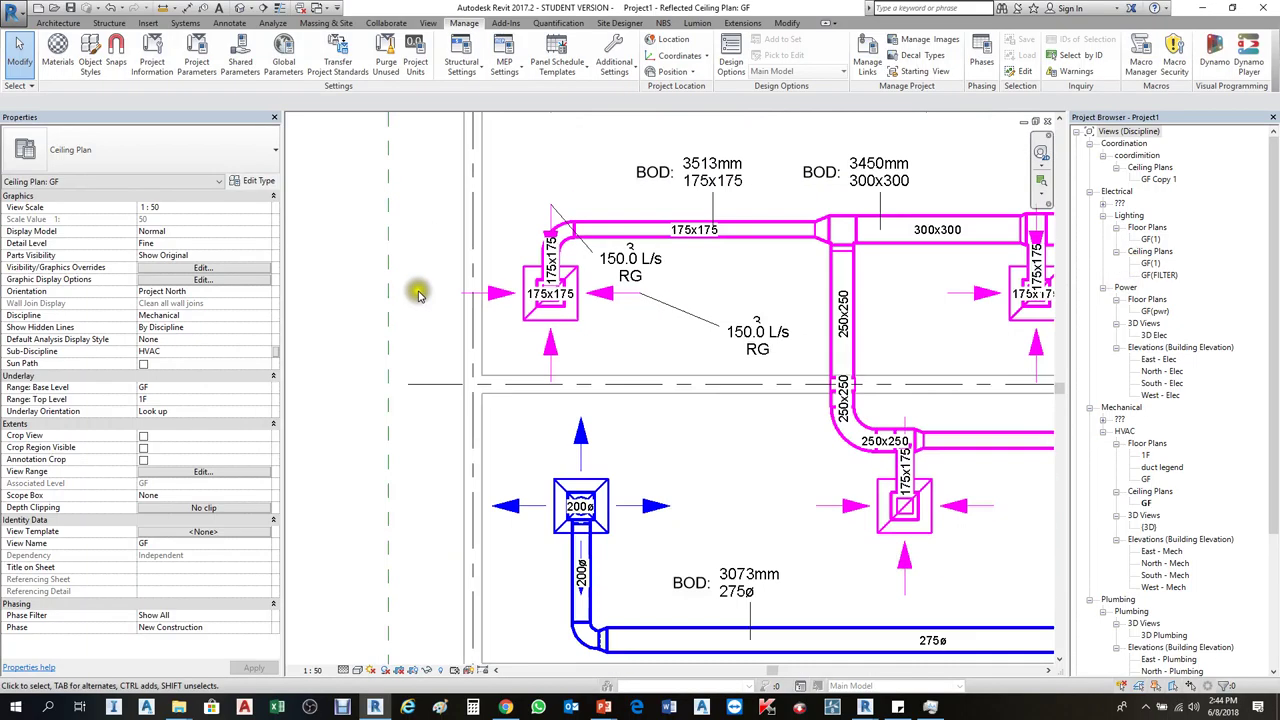
{"action": "left_click", "coordinate": [566, 321]}
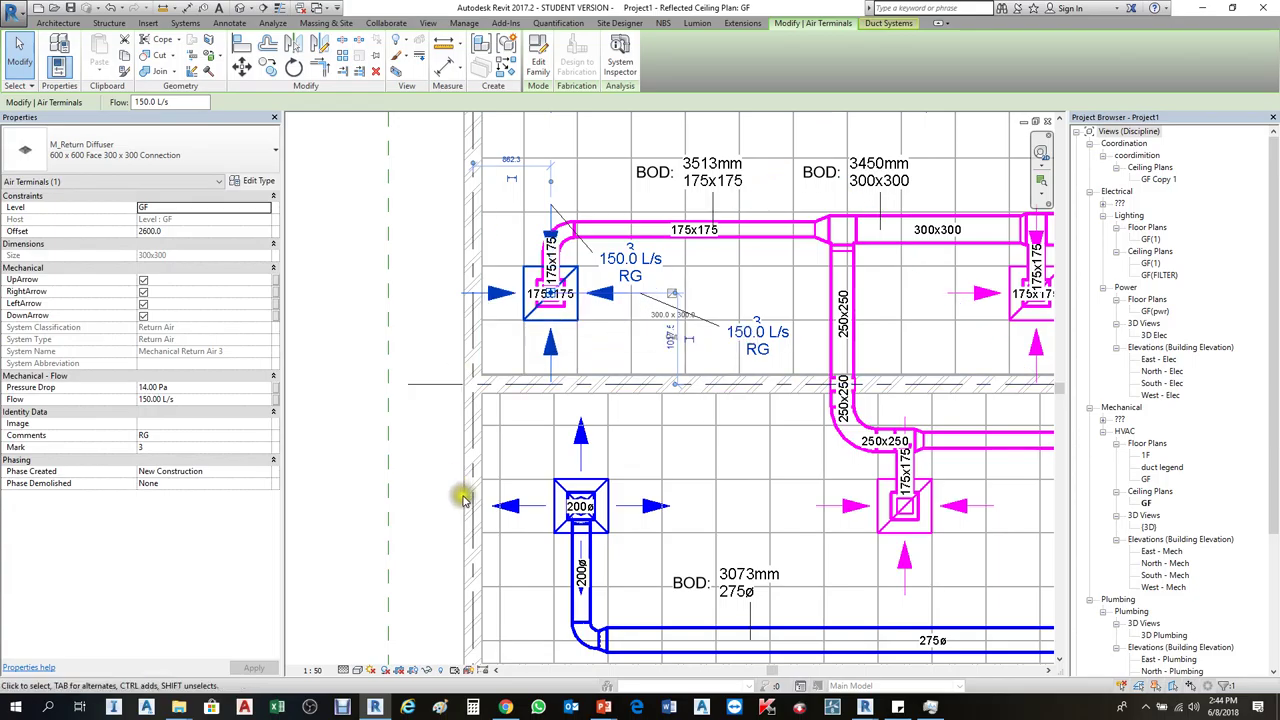
{"action": "key", "text": "Escape"}
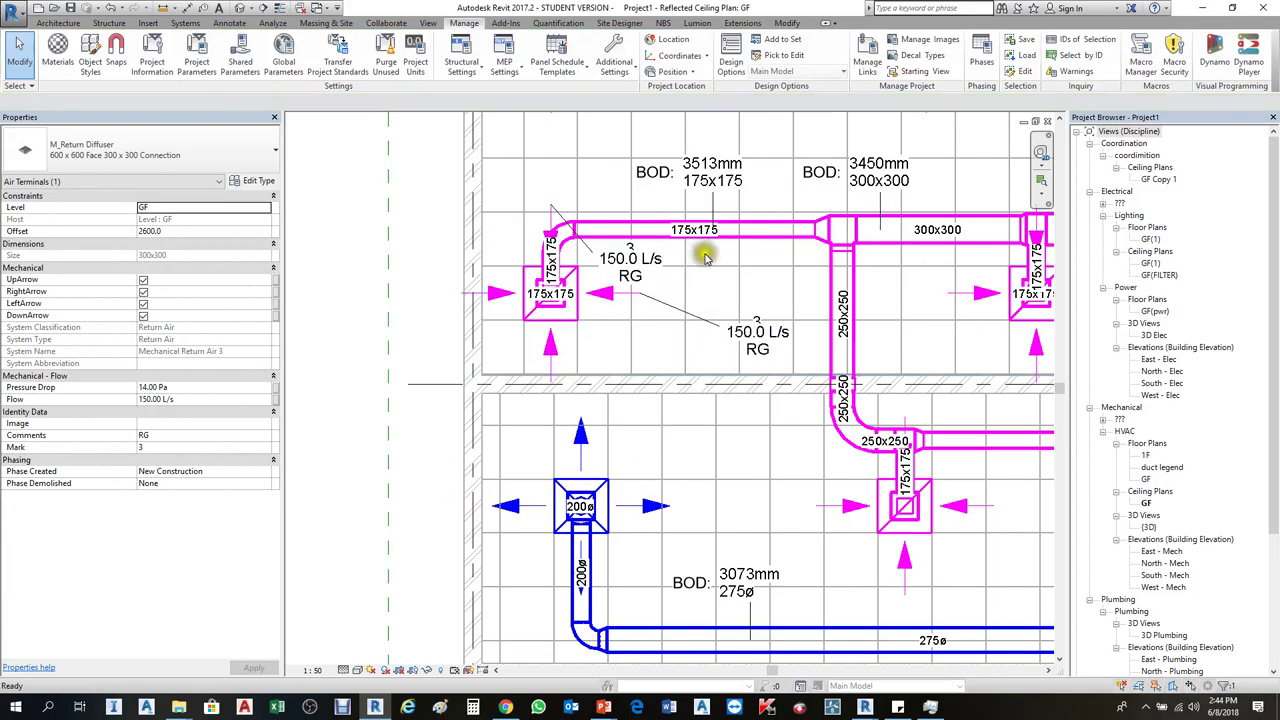
{"action": "left_click_drag", "start_coordinate": [784, 226], "coordinate": [640, 300]}
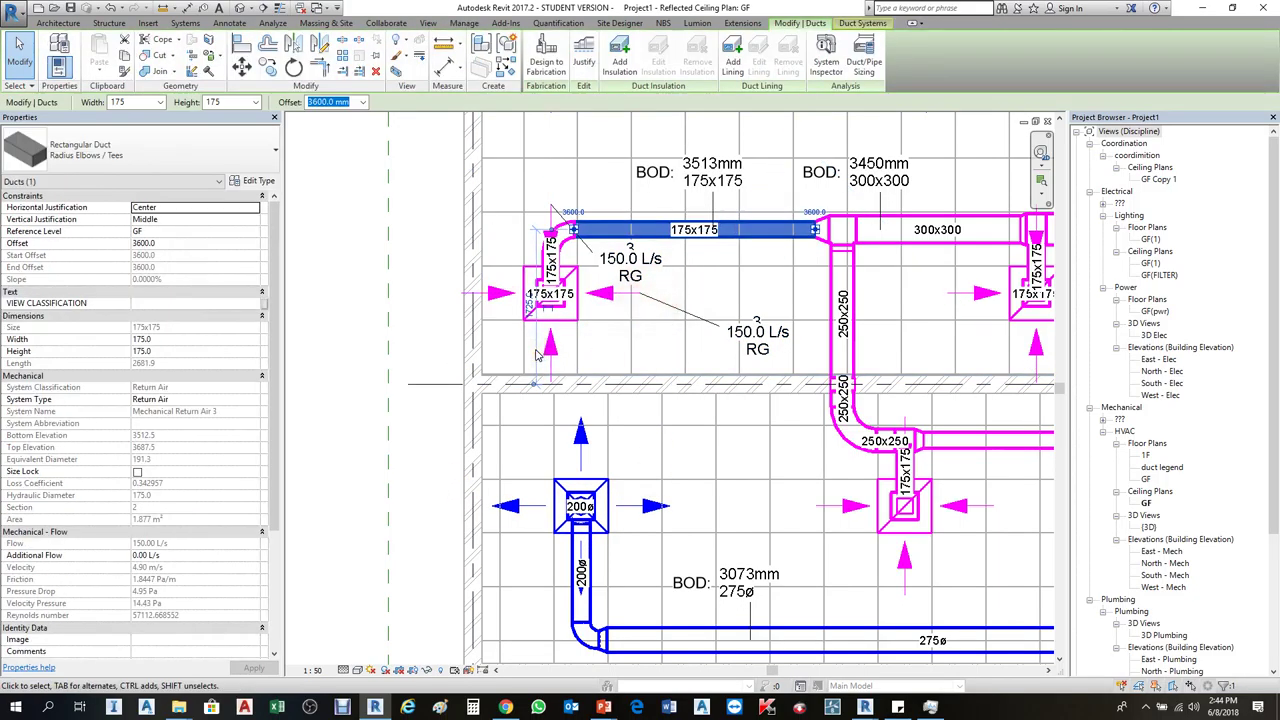
{"action": "left_click_drag", "start_coordinate": [271, 423], "coordinate": [265, 570]}
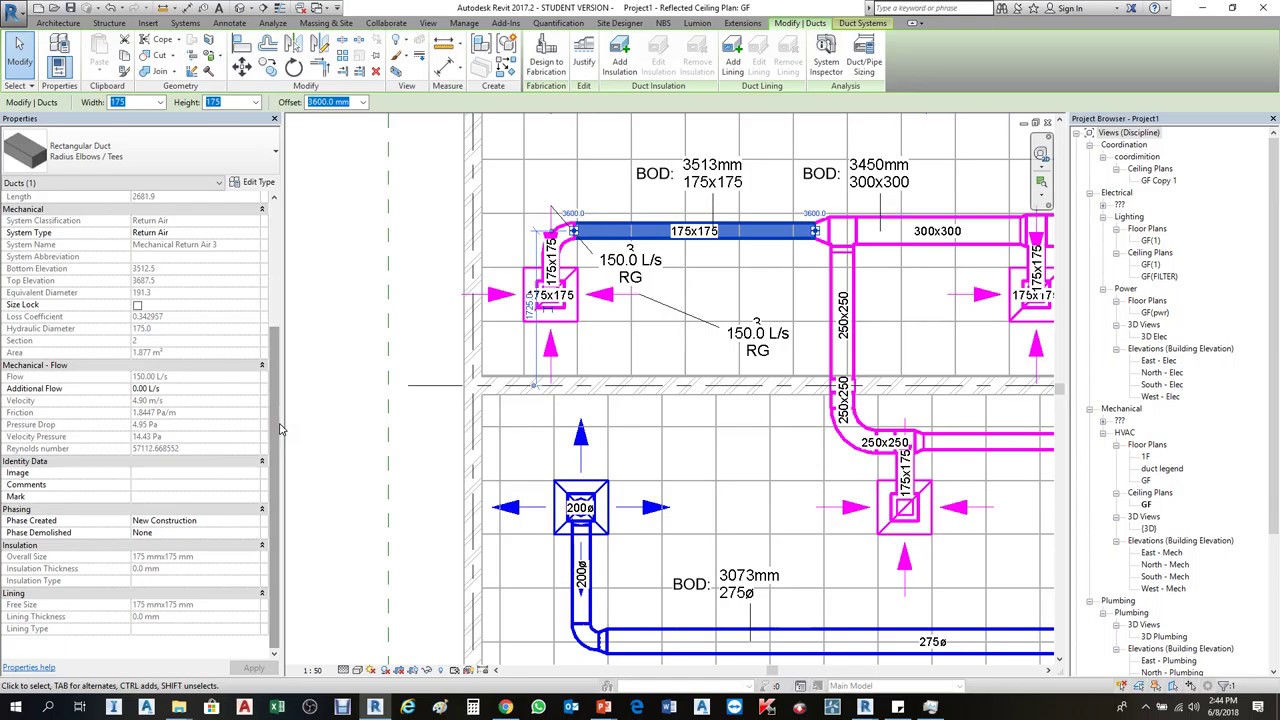
{"action": "scroll", "coordinate": [281, 420], "scroll_direction": "up", "scroll_amount": 1}
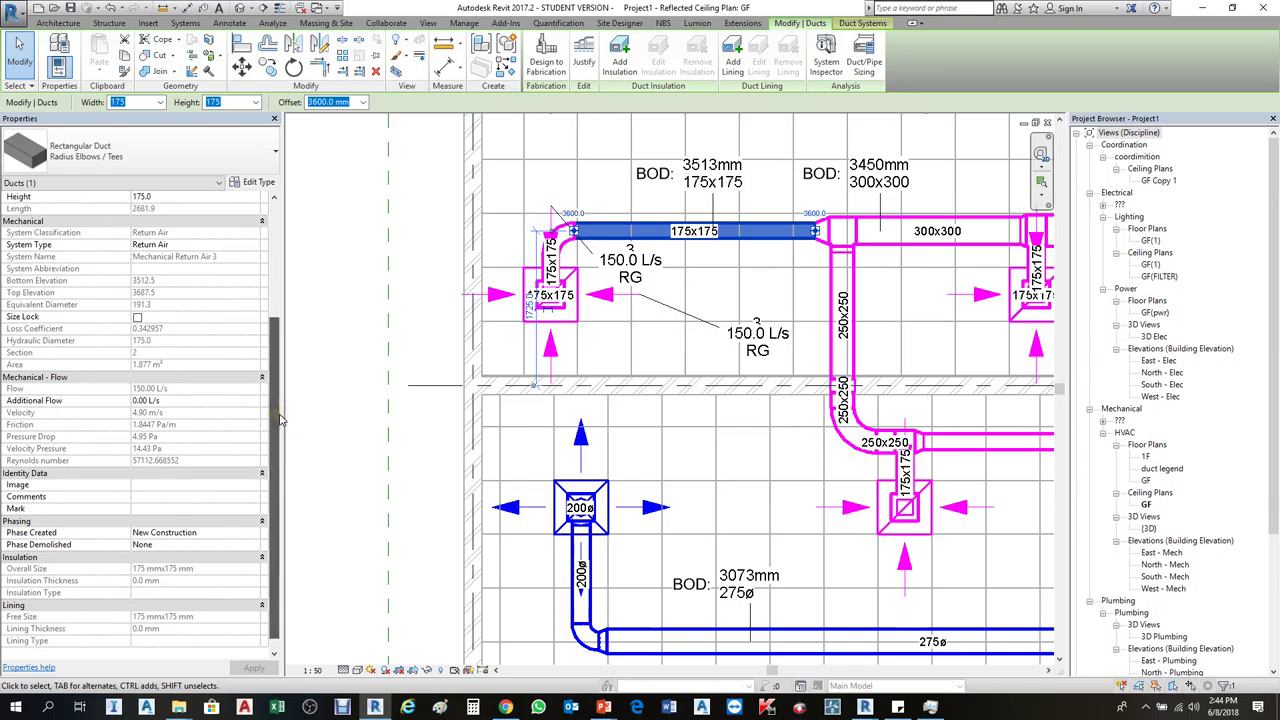
{"action": "scroll", "coordinate": [281, 420], "scroll_direction": "up", "scroll_amount": 2}
{"action": "scroll", "coordinate": [286, 391], "scroll_direction": "up", "scroll_amount": 1}
{"action": "scroll", "coordinate": [290, 360], "scroll_direction": "up", "scroll_amount": 2}
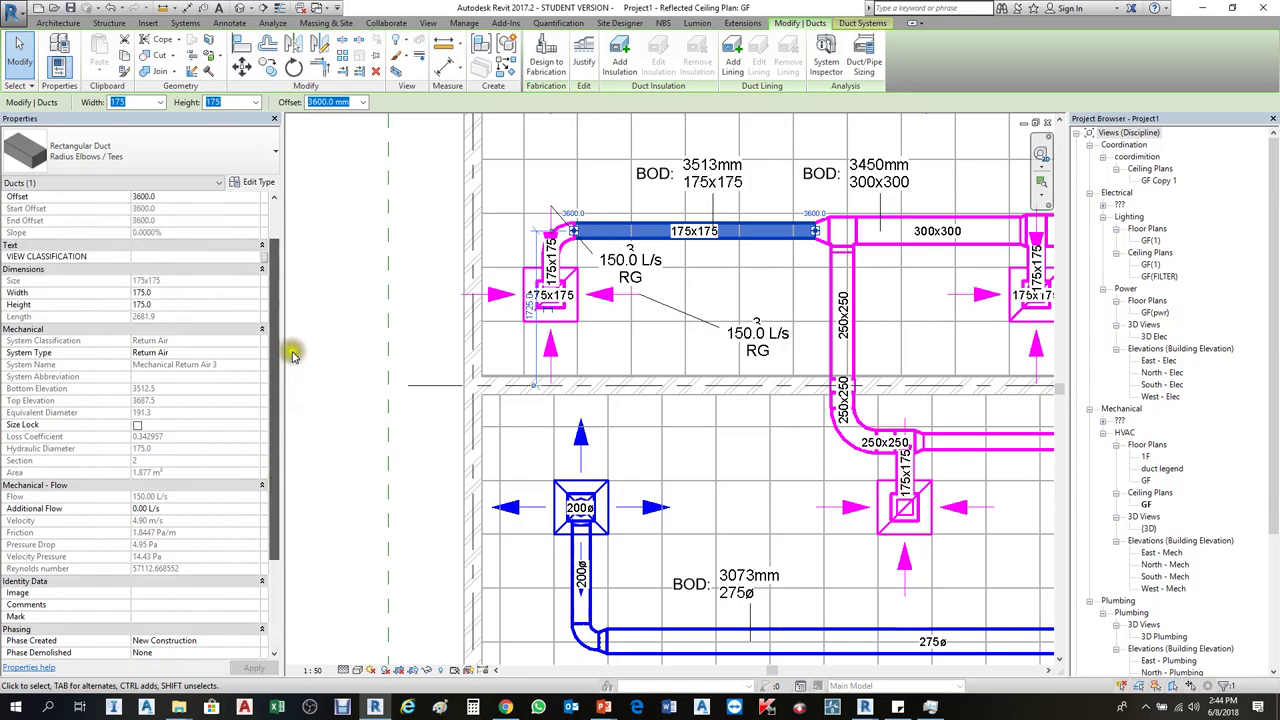
{"action": "left_click_drag", "start_coordinate": [293, 354], "coordinate": [295, 330]}
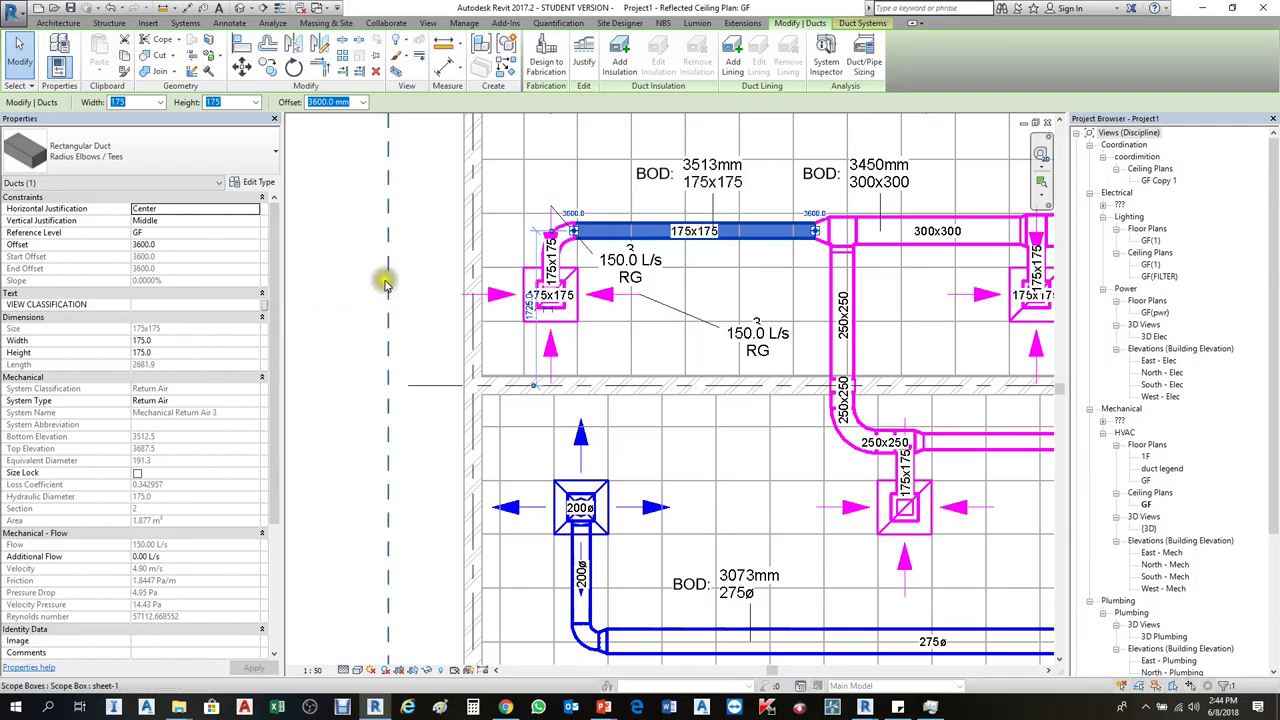
{"action": "left_click", "coordinate": [417, 286]}
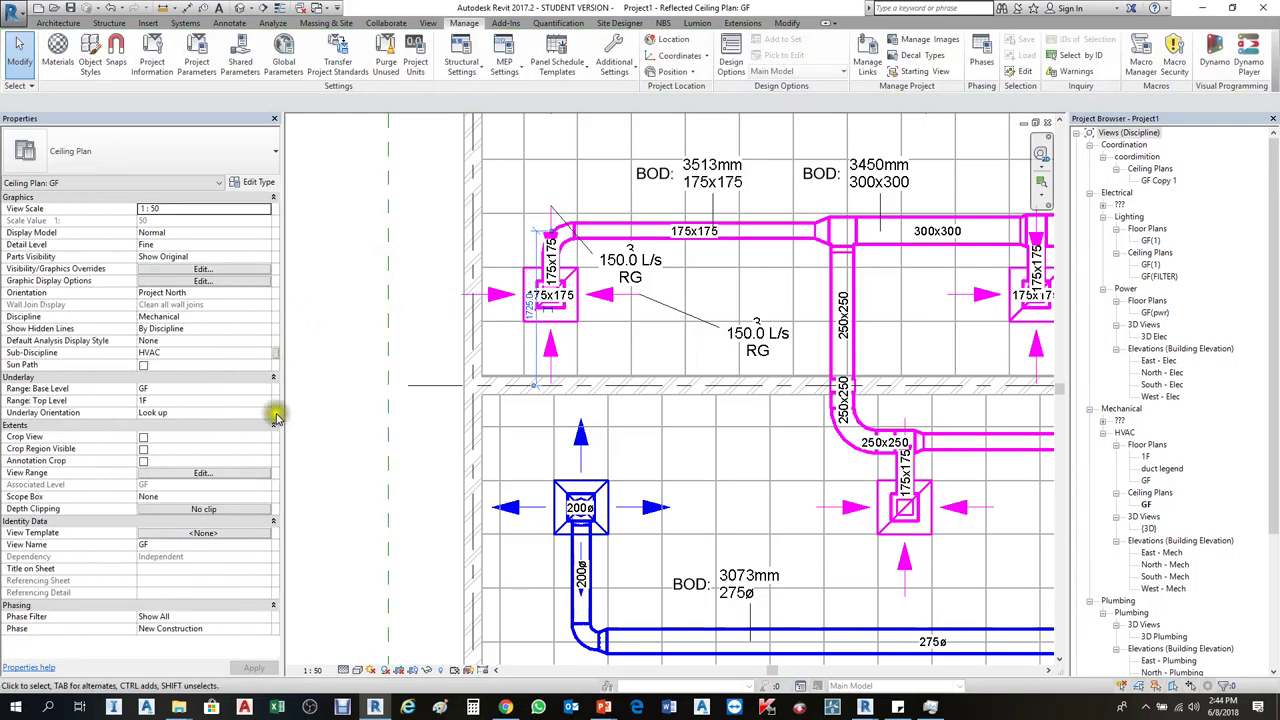
{"action": "left_click", "coordinate": [203, 532]}
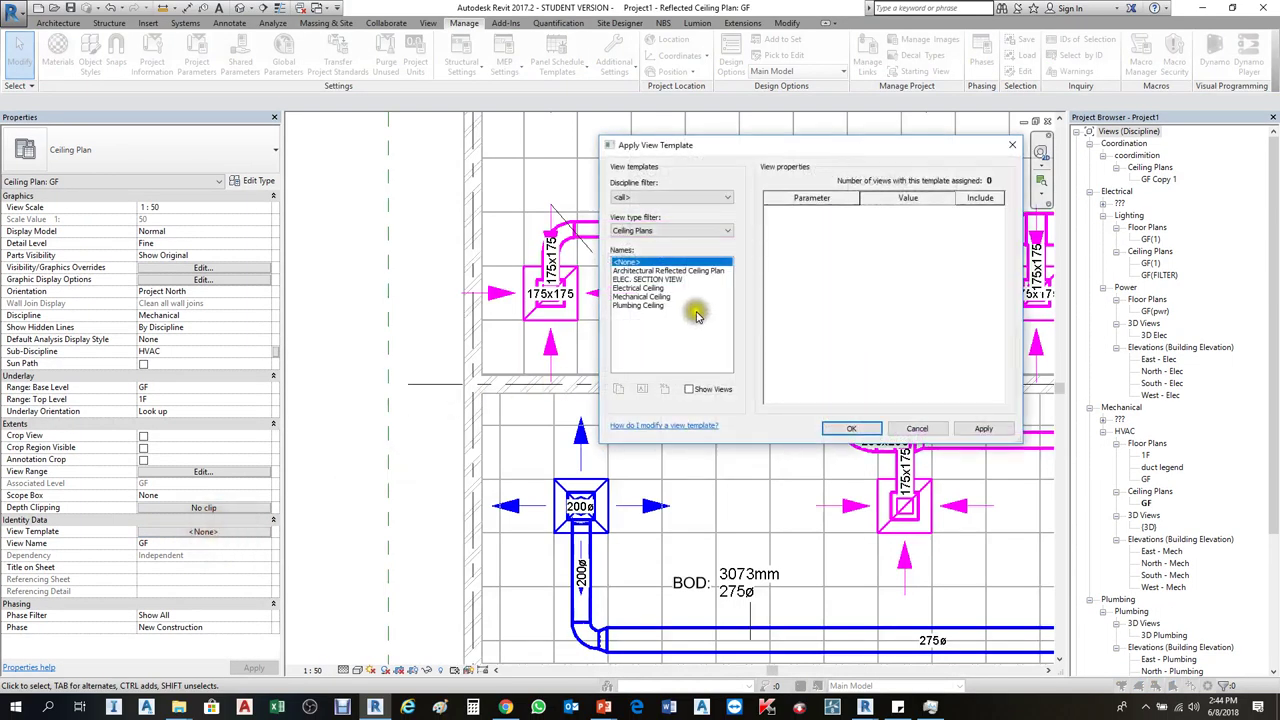
{"action": "left_click", "coordinate": [640, 297]}
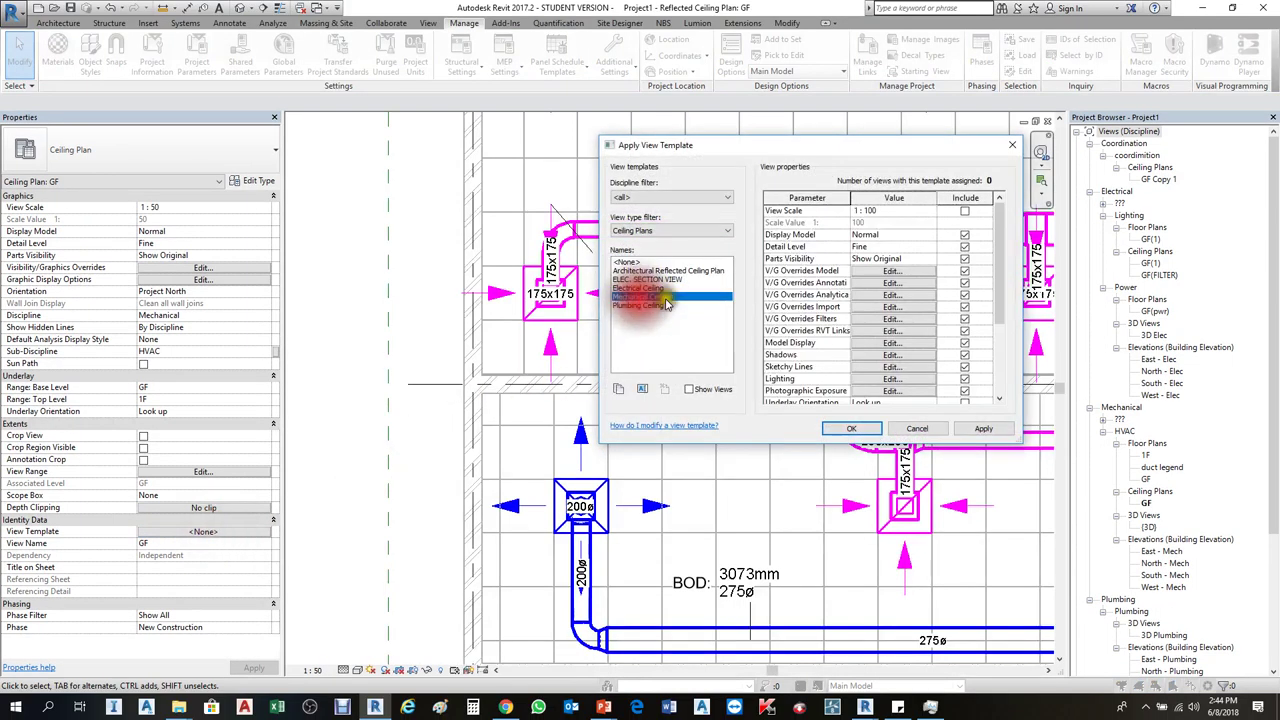
{"action": "left_click", "coordinate": [851, 428]}
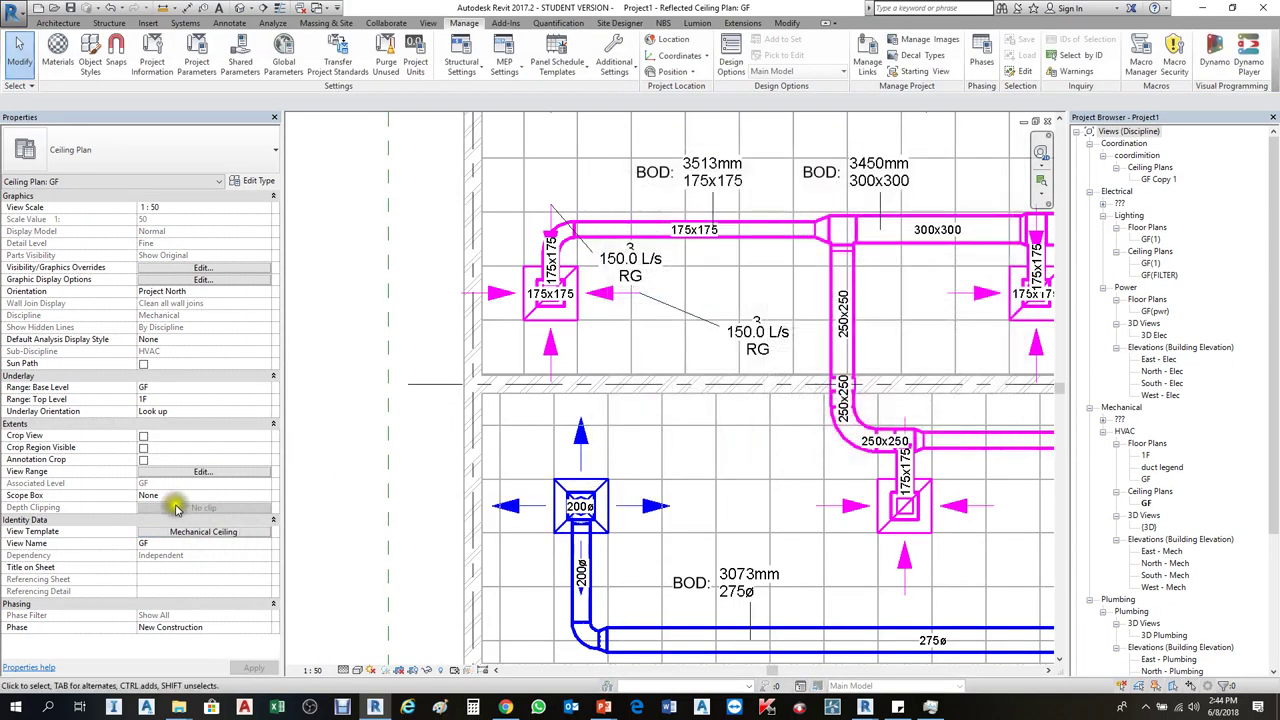
{"action": "left_click", "coordinate": [762, 240]}
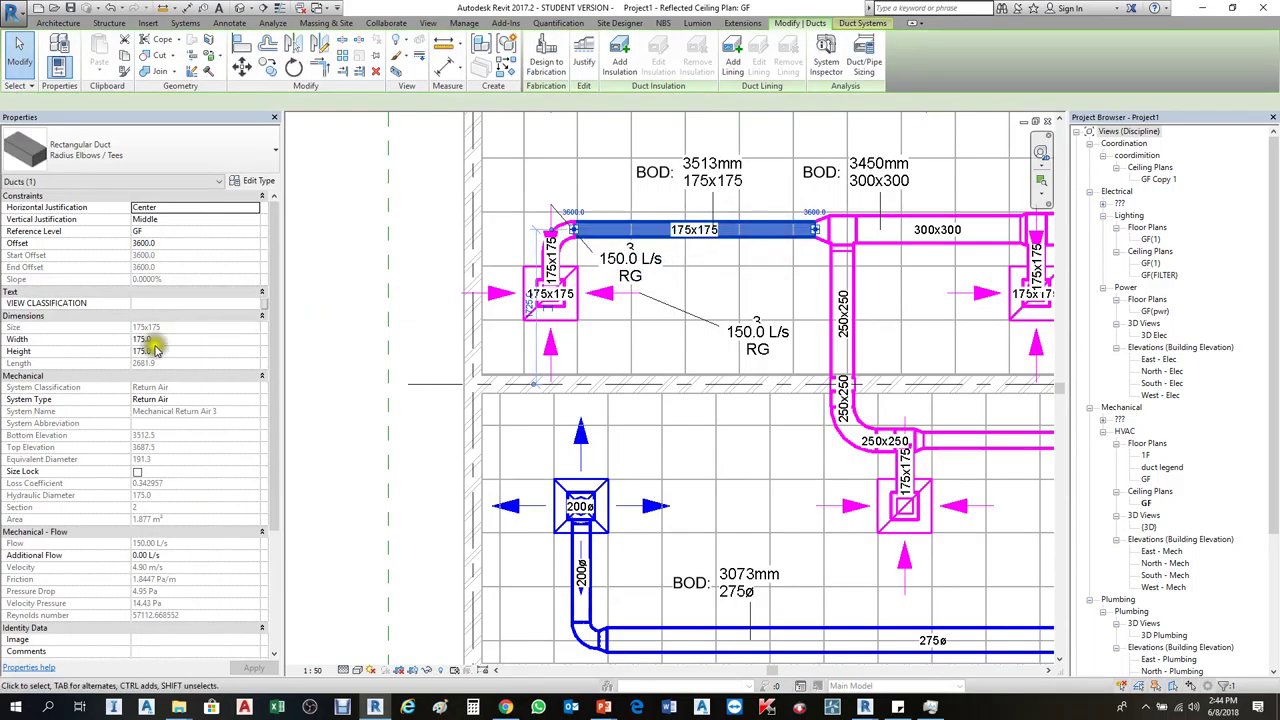
{"action": "left_click", "coordinate": [146, 302]}
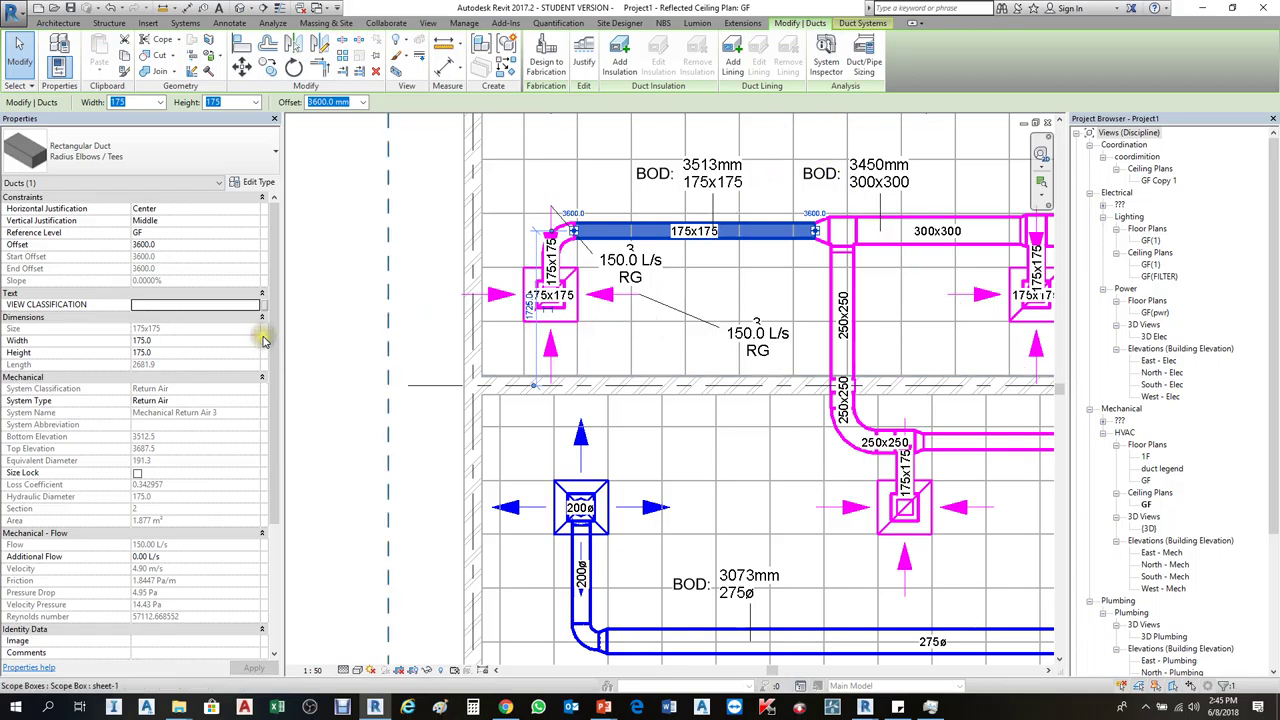
Change VIEW CLASSIFICATION's category from Ducts to Views, accepting the duct data-removal warning
{"action": "left_click", "coordinate": [357, 286]}
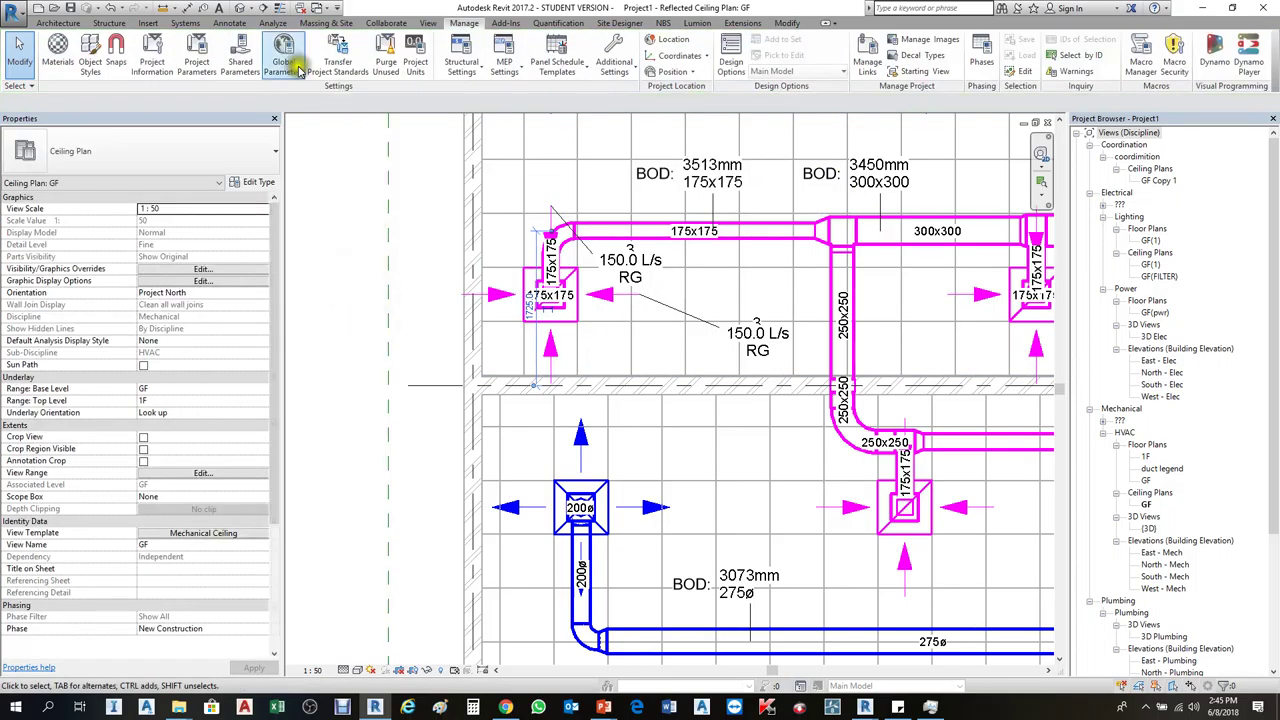
{"action": "left_click", "coordinate": [196, 56]}
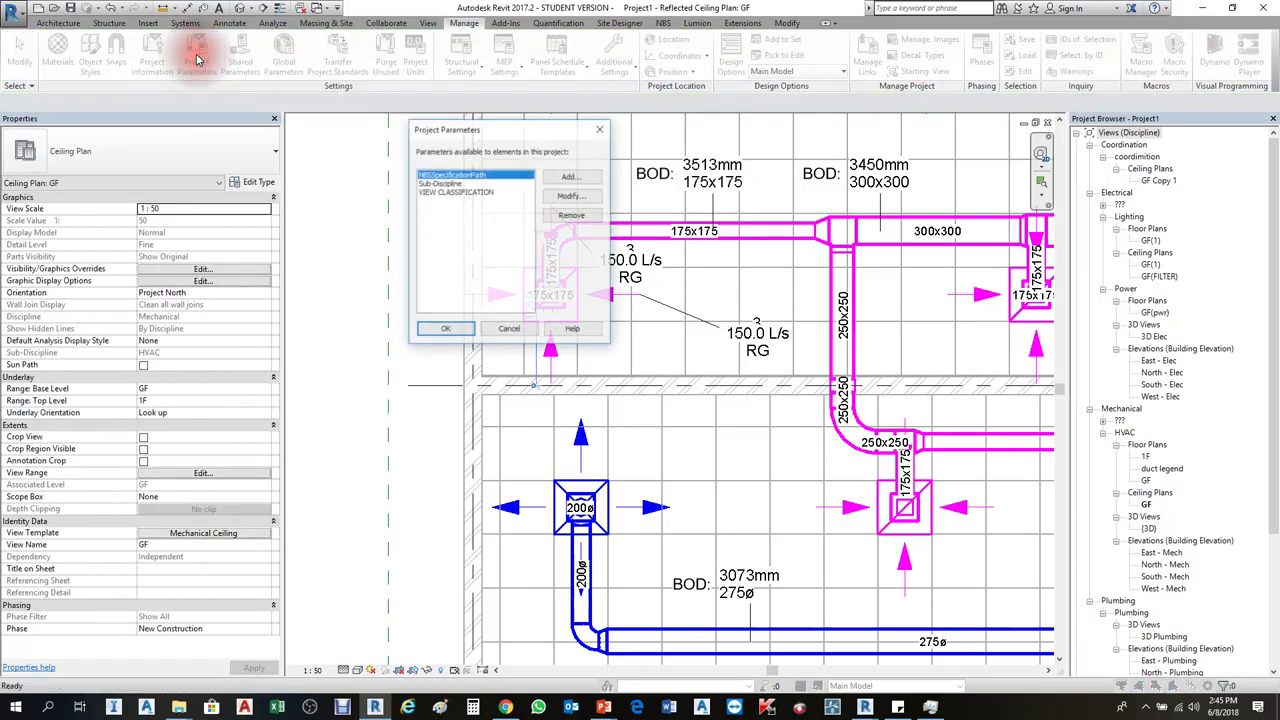
{"action": "left_click", "coordinate": [470, 191]}
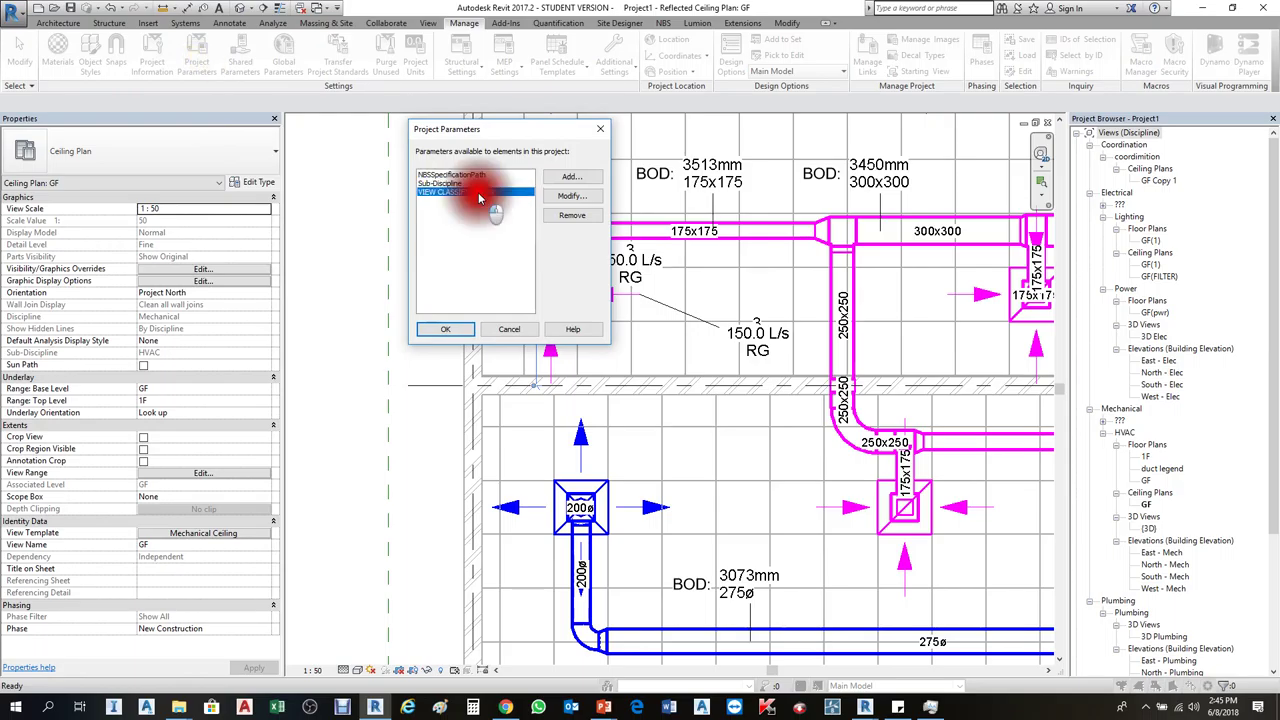
{"action": "left_click", "coordinate": [574, 198]}
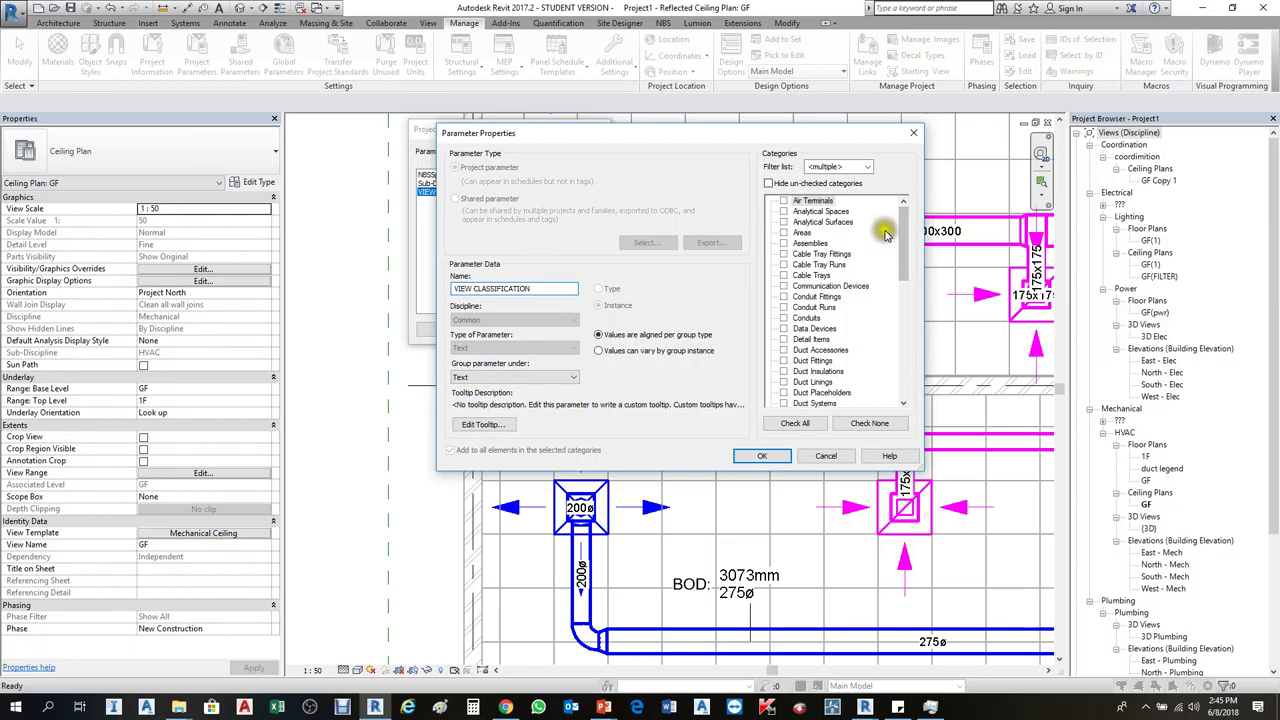
{"action": "left_click_drag", "start_coordinate": [912, 257], "coordinate": [918, 296]}
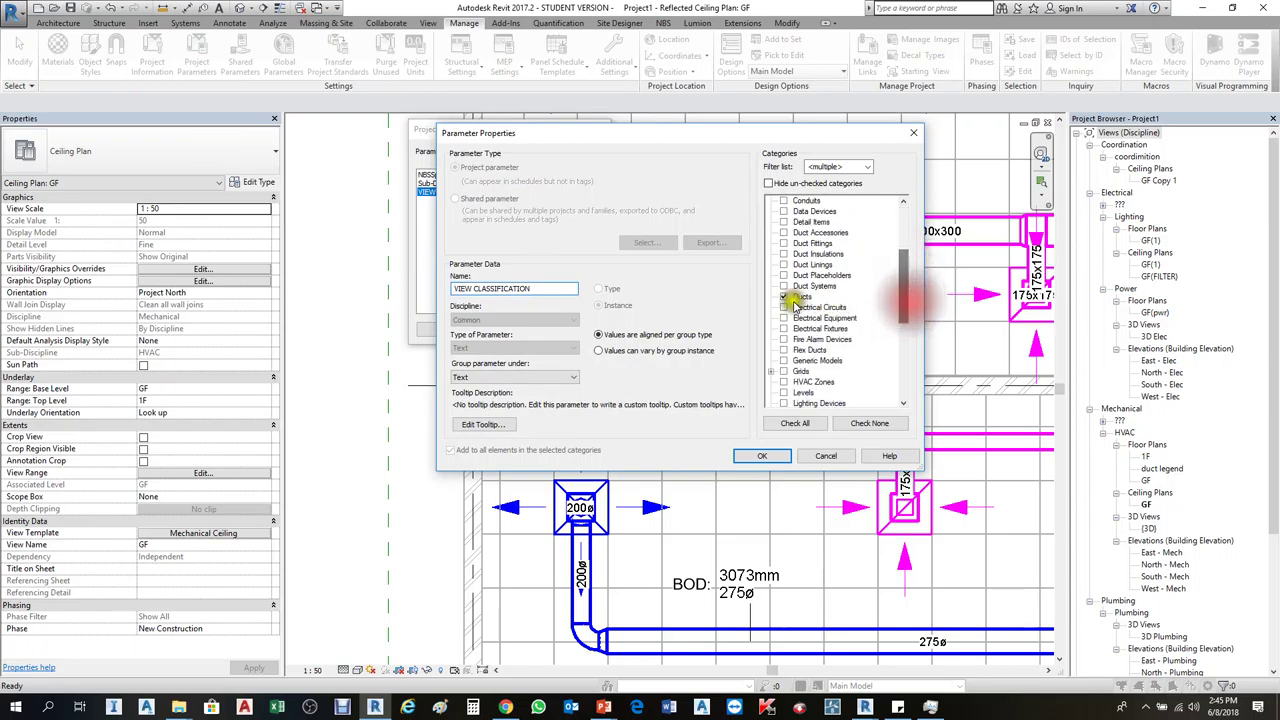
{"action": "left_click", "coordinate": [786, 296]}
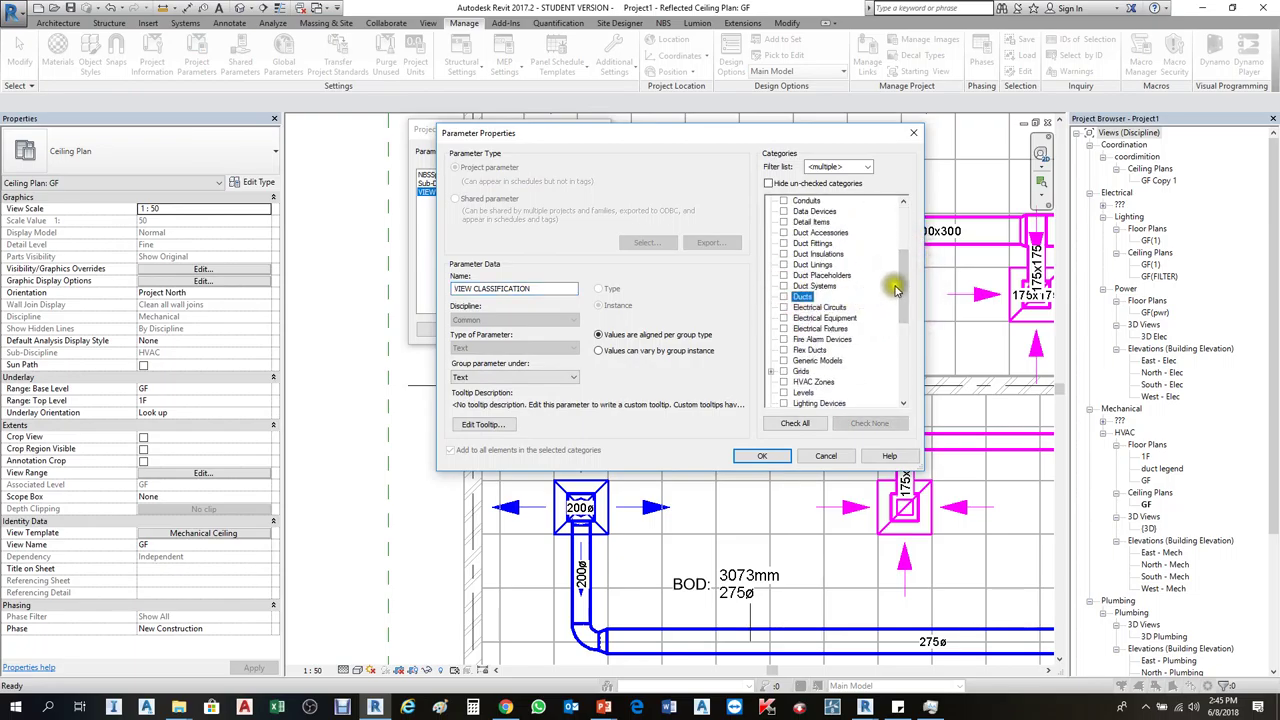
{"action": "left_click_drag", "start_coordinate": [912, 290], "coordinate": [909, 362]}
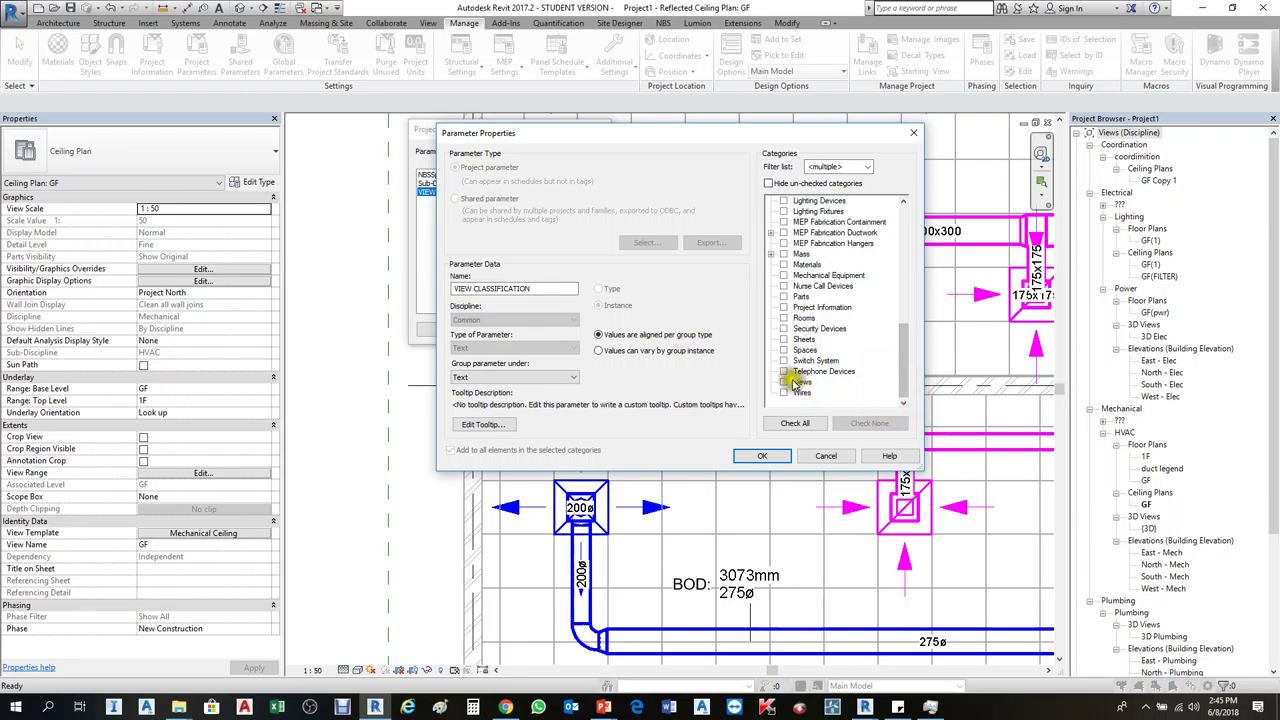
{"action": "left_click", "coordinate": [784, 383]}
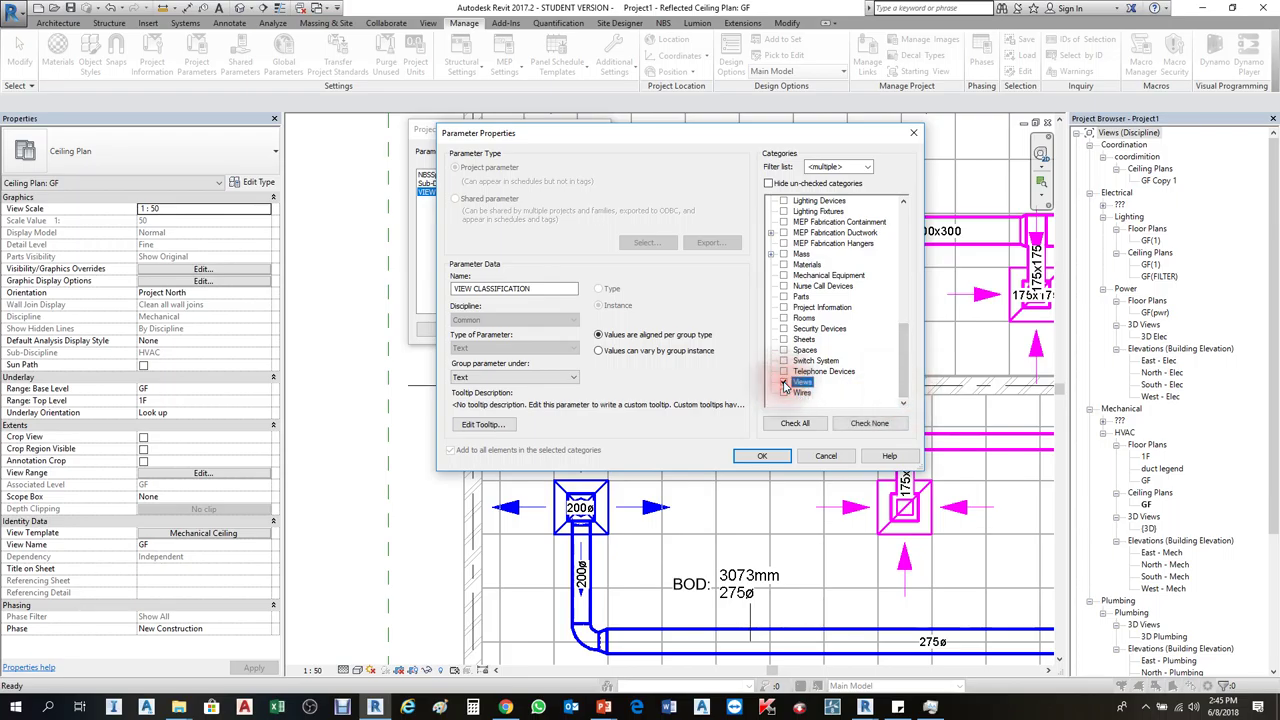
{"action": "left_click", "coordinate": [770, 460]}
{"action": "left_click", "coordinate": [670, 372]}
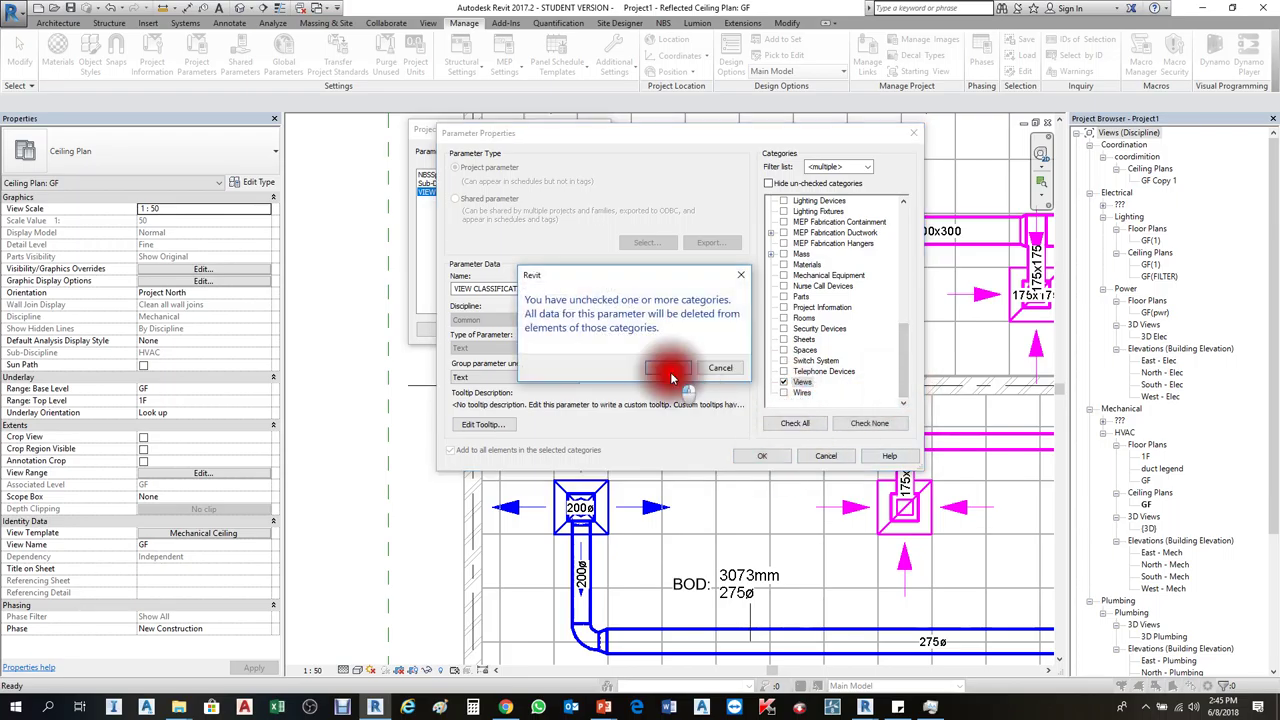
{"action": "left_click", "coordinate": [448, 329]}
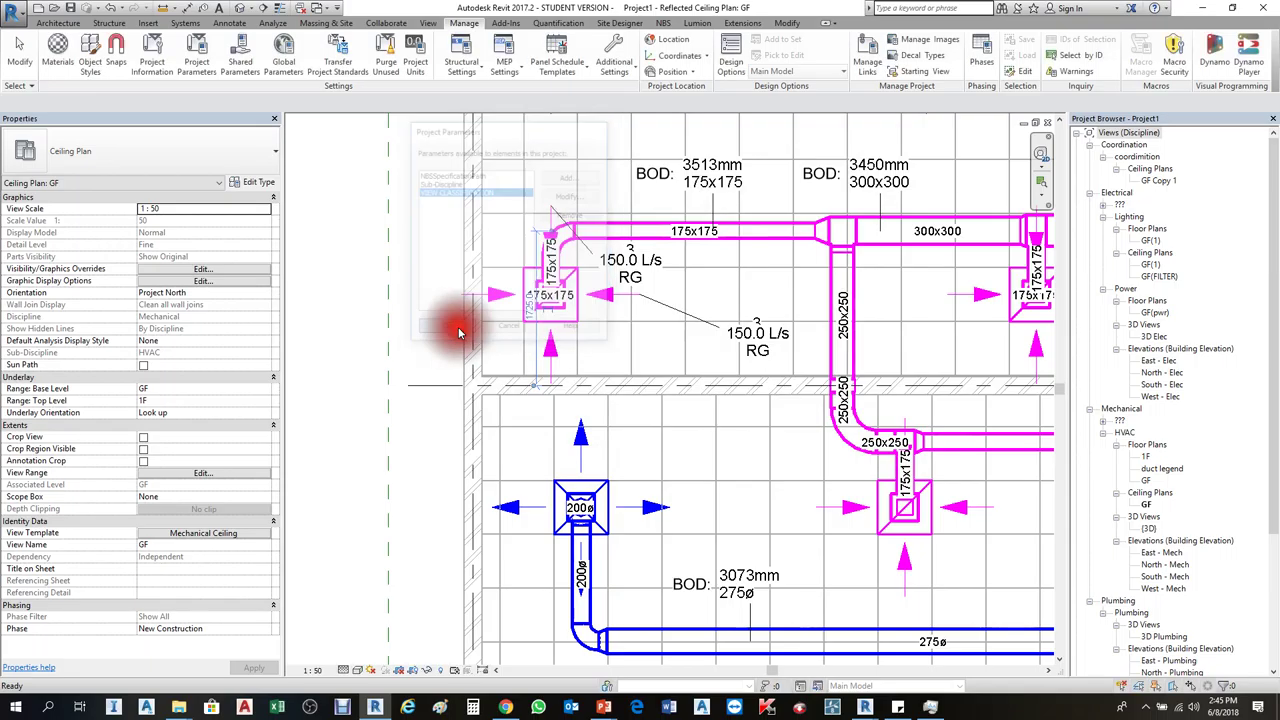
{"action": "left_click", "coordinate": [389, 338]}
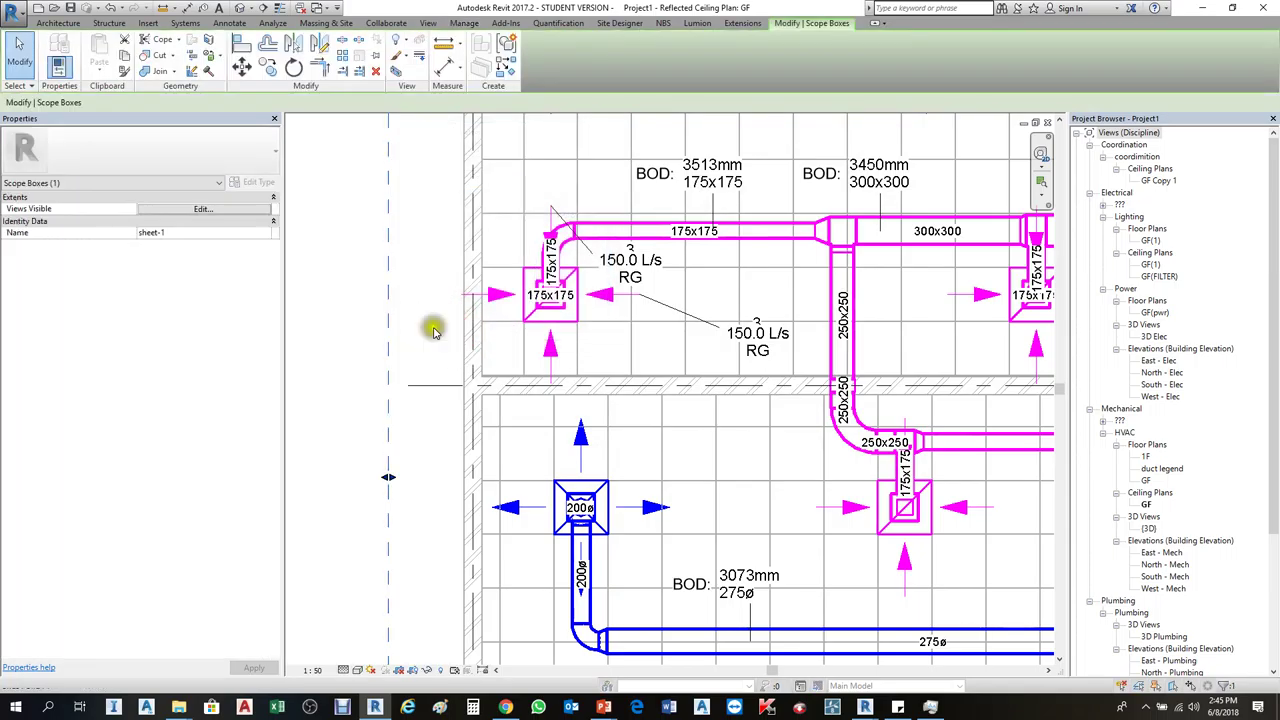
{"action": "left_click", "coordinate": [456, 270]}
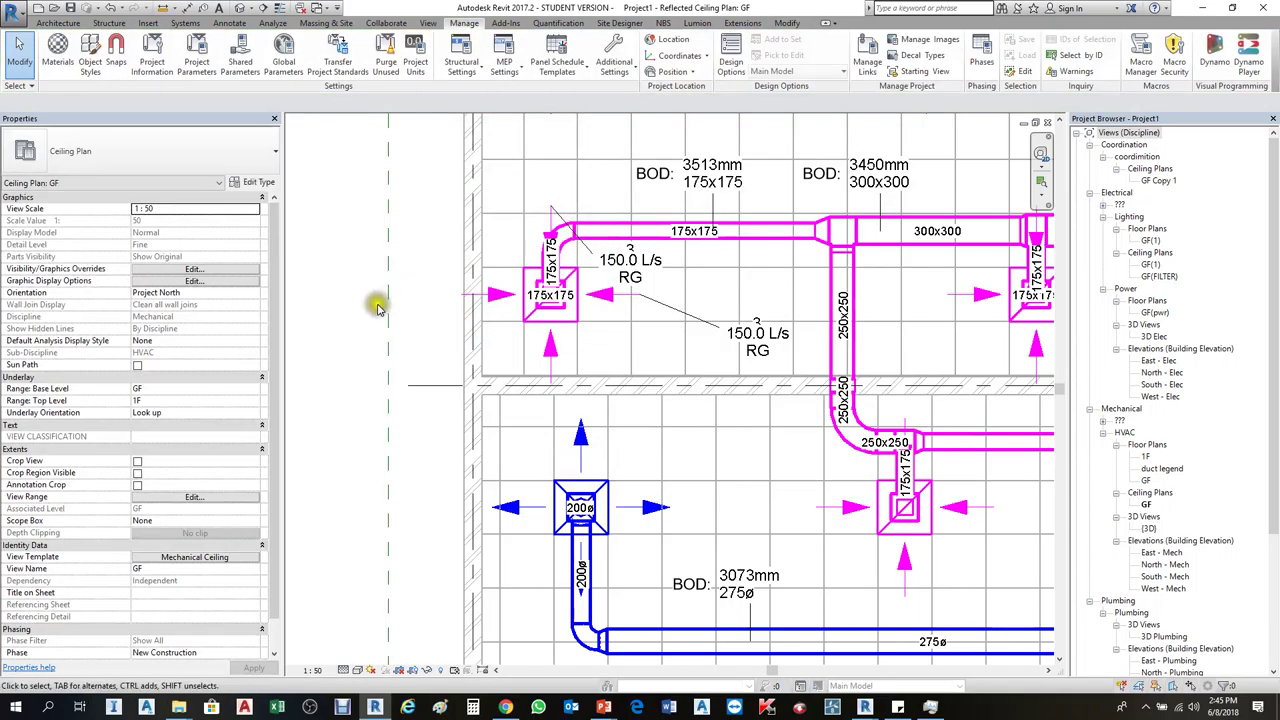
{"action": "left_click", "coordinate": [767, 243]}
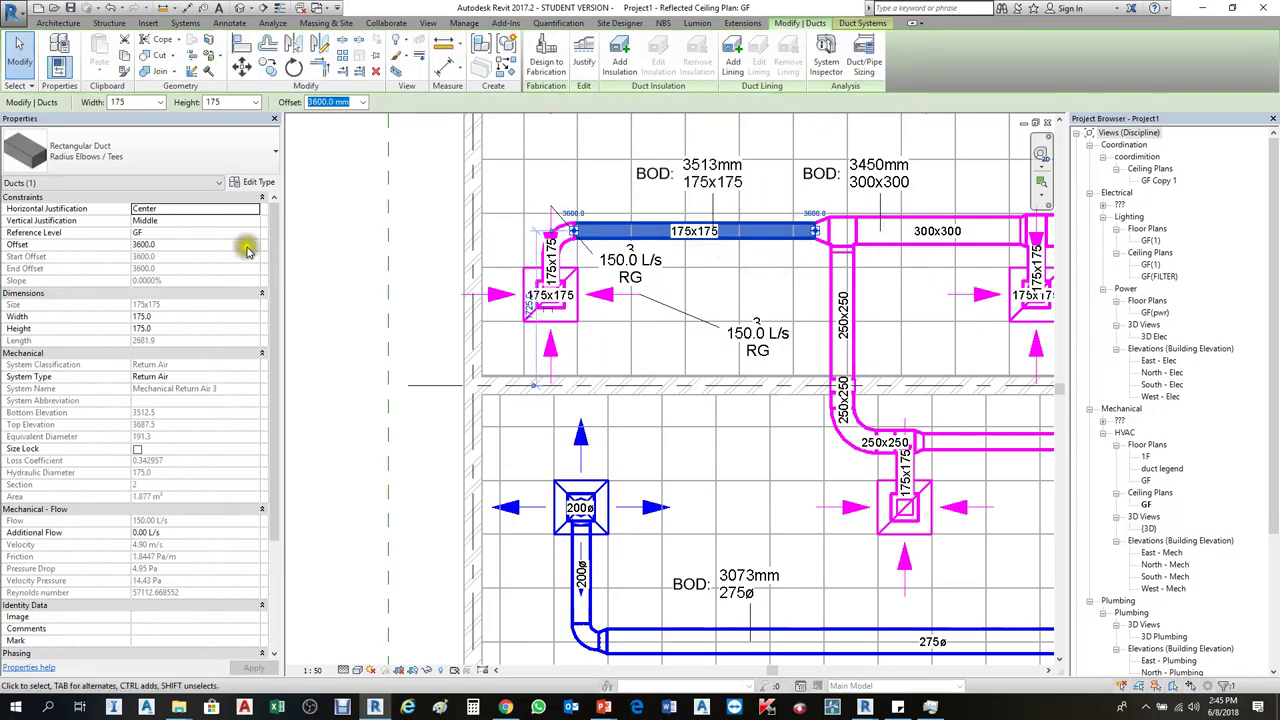
{"action": "left_click", "coordinate": [398, 325]}
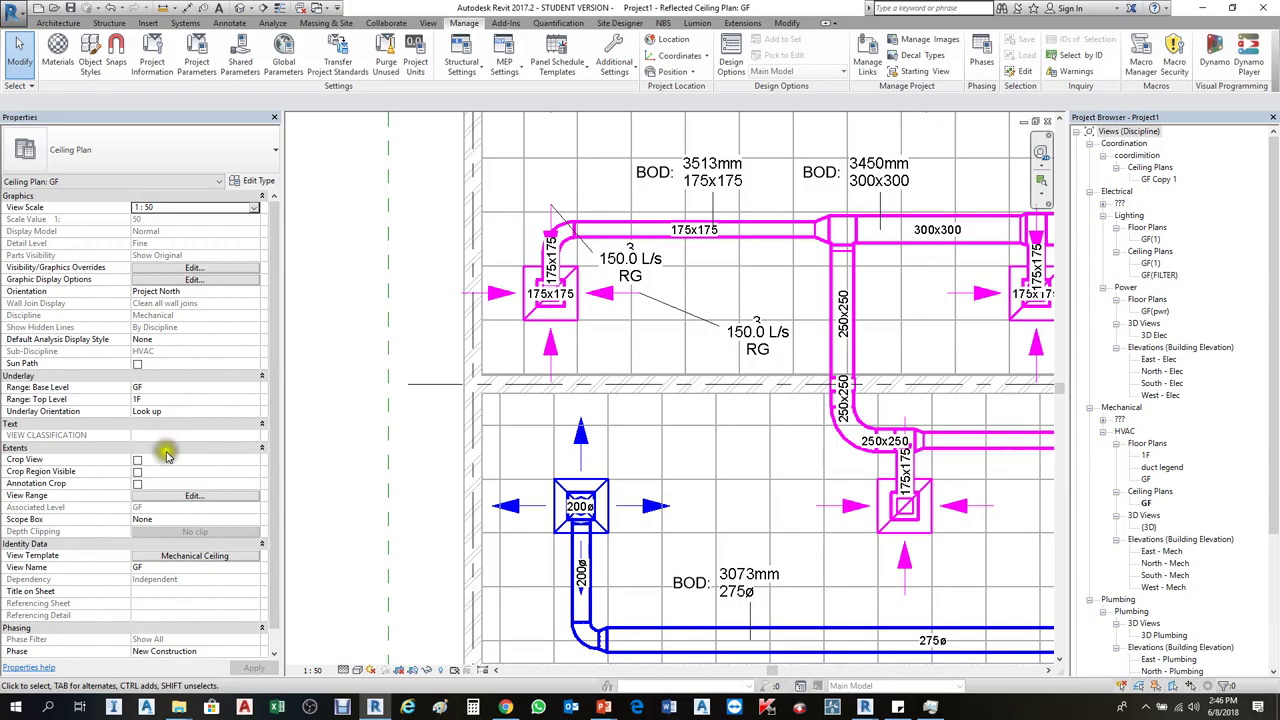
Uncheck Include for VIEW CLASSIFICATION in the Mechanical Ceiling template and apply
{"action": "left_click", "coordinate": [199, 557]}
{"action": "left_click", "coordinate": [199, 559]}
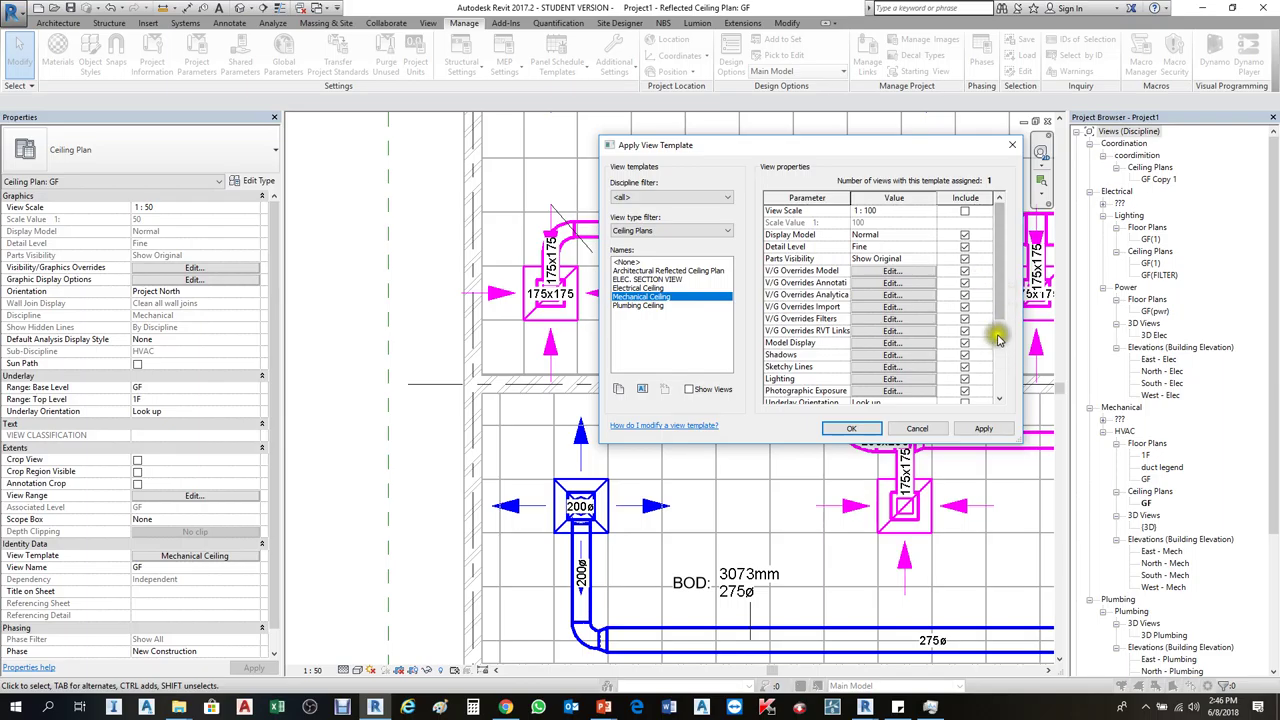
{"action": "left_click_drag", "start_coordinate": [1002, 300], "coordinate": [996, 395]}
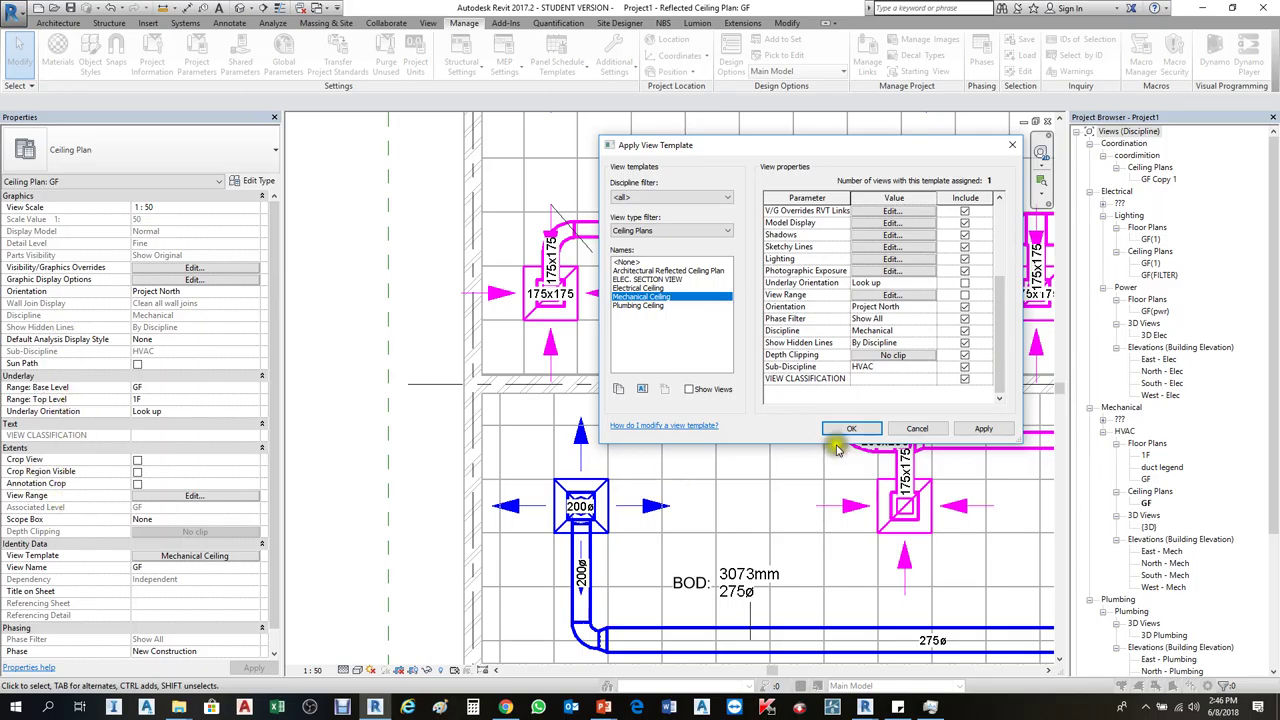
{"action": "left_click", "coordinate": [964, 382]}
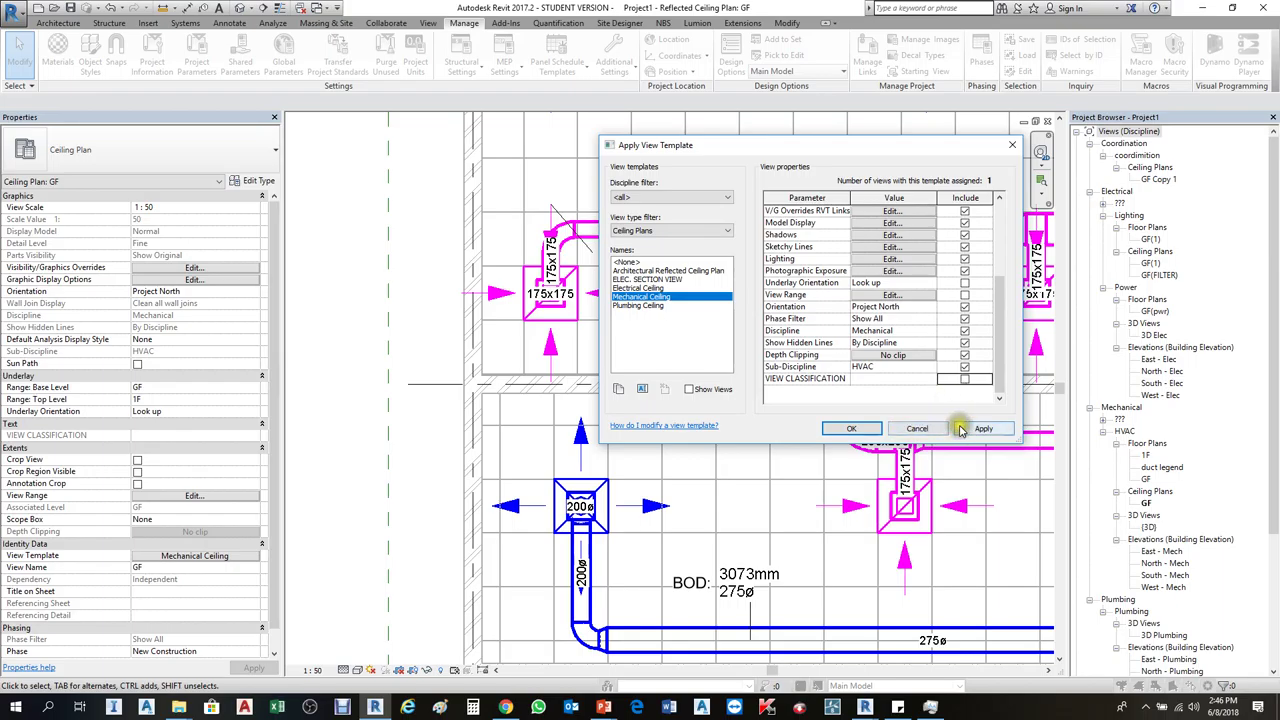
{"action": "left_click", "coordinate": [972, 428]}
{"action": "left_click", "coordinate": [838, 430]}
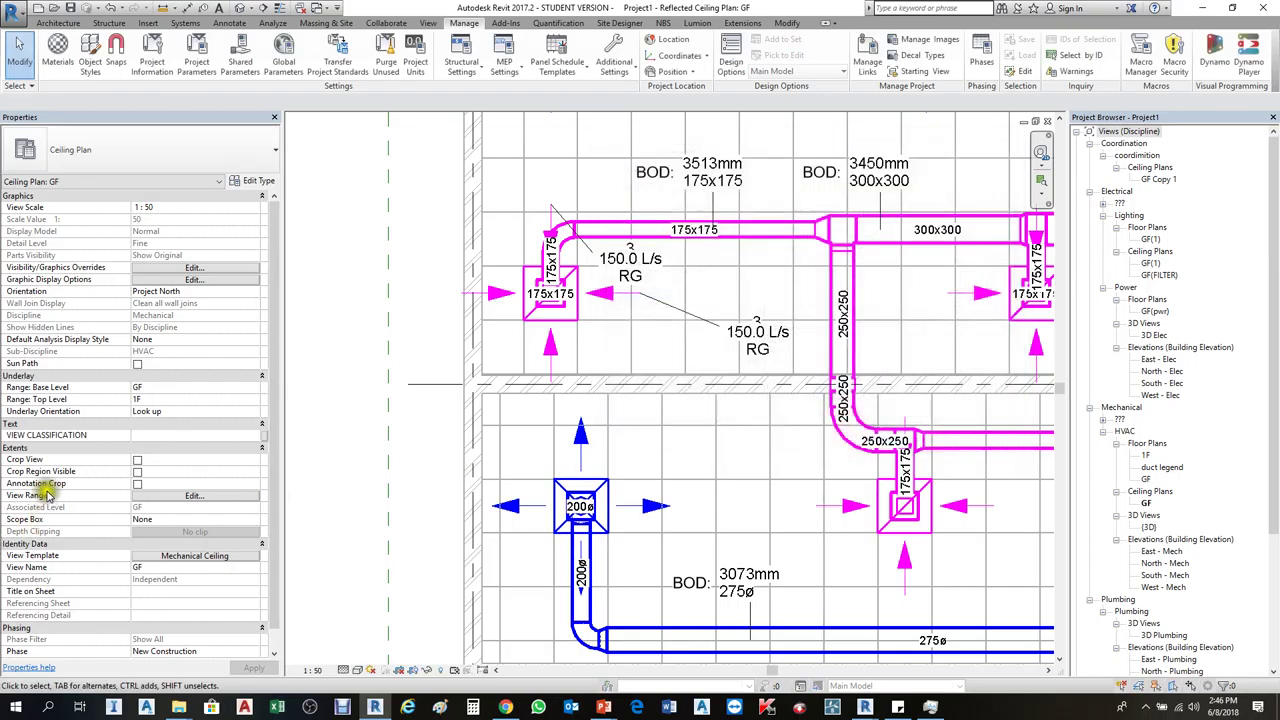
Select the GF ceiling plan in the Project Browser and enter WIP as its VIEW CLASSIFICATION
{"action": "left_click", "coordinate": [142, 438]}
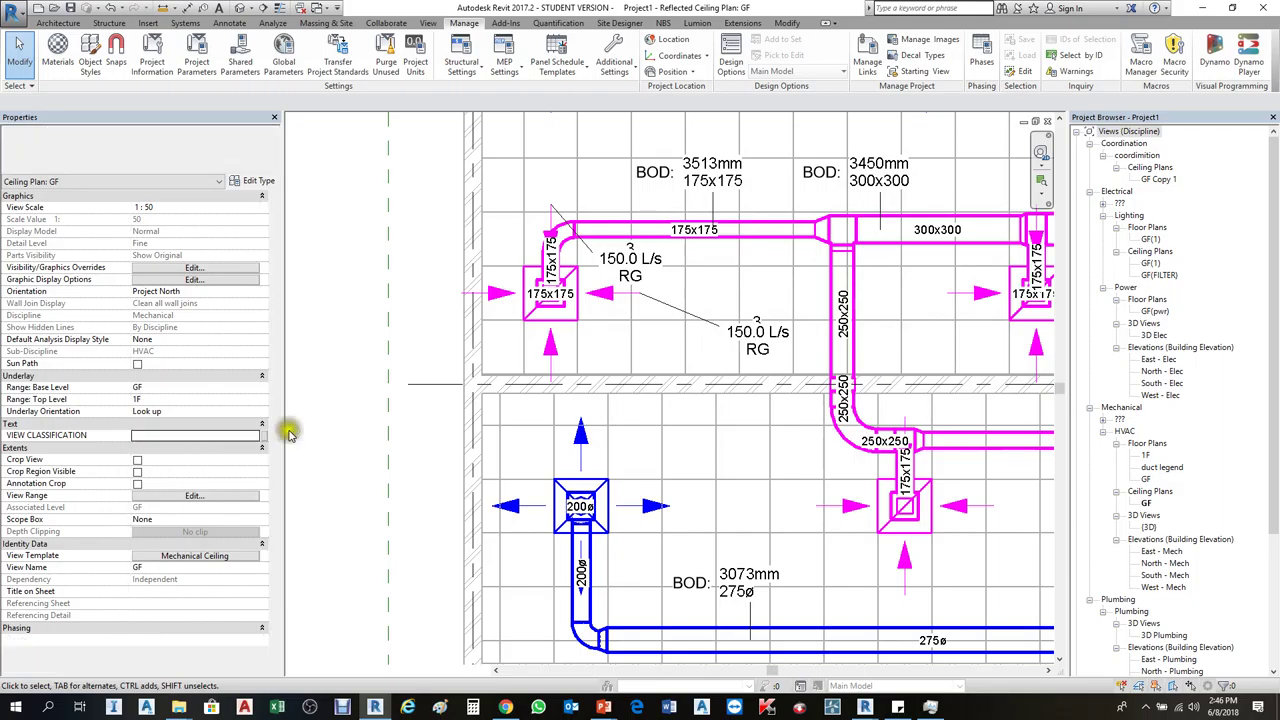
{"action": "left_click", "coordinate": [360, 432]}
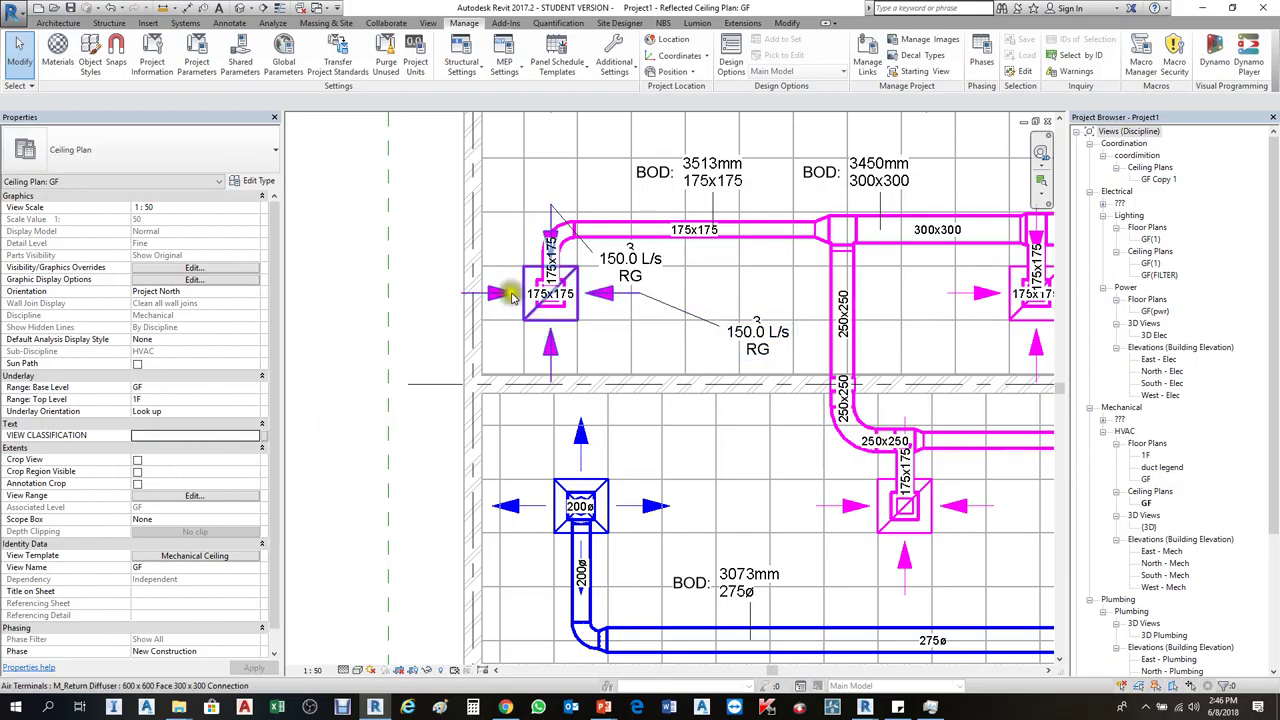
{"action": "scroll", "coordinate": [520, 293], "scroll_direction": "down", "scroll_amount": 1}
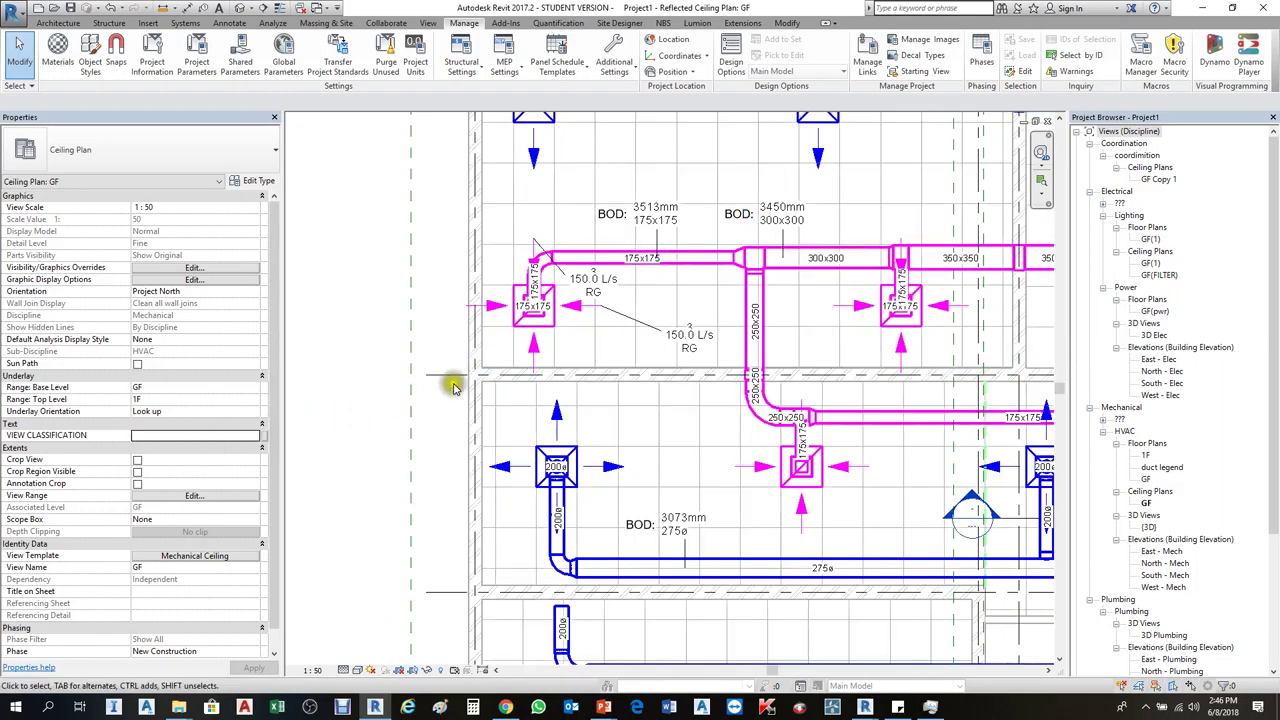
{"action": "scroll", "coordinate": [448, 383], "scroll_direction": "up", "scroll_amount": 1}
{"action": "scroll", "coordinate": [550, 338], "scroll_direction": "down", "scroll_amount": 2}
{"action": "scroll", "coordinate": [545, 332], "scroll_direction": "down", "scroll_amount": 1}
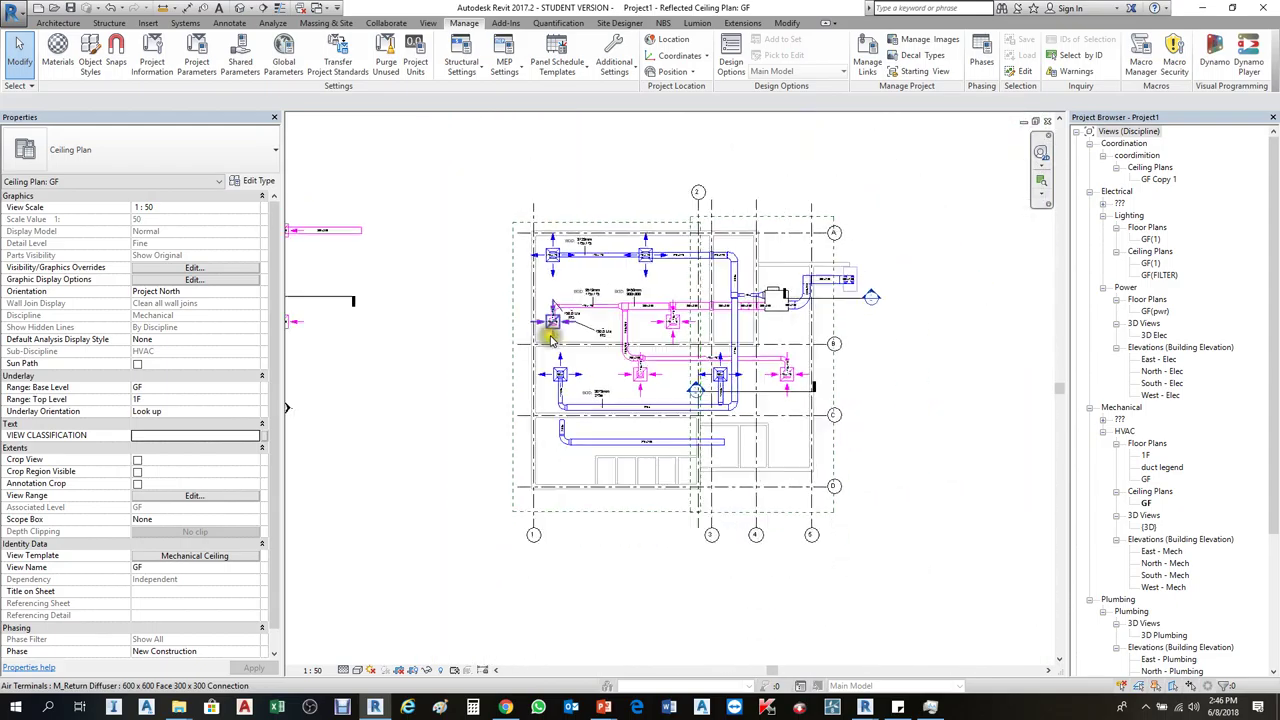
{"action": "scroll", "coordinate": [570, 340], "scroll_direction": "up", "scroll_amount": 1}
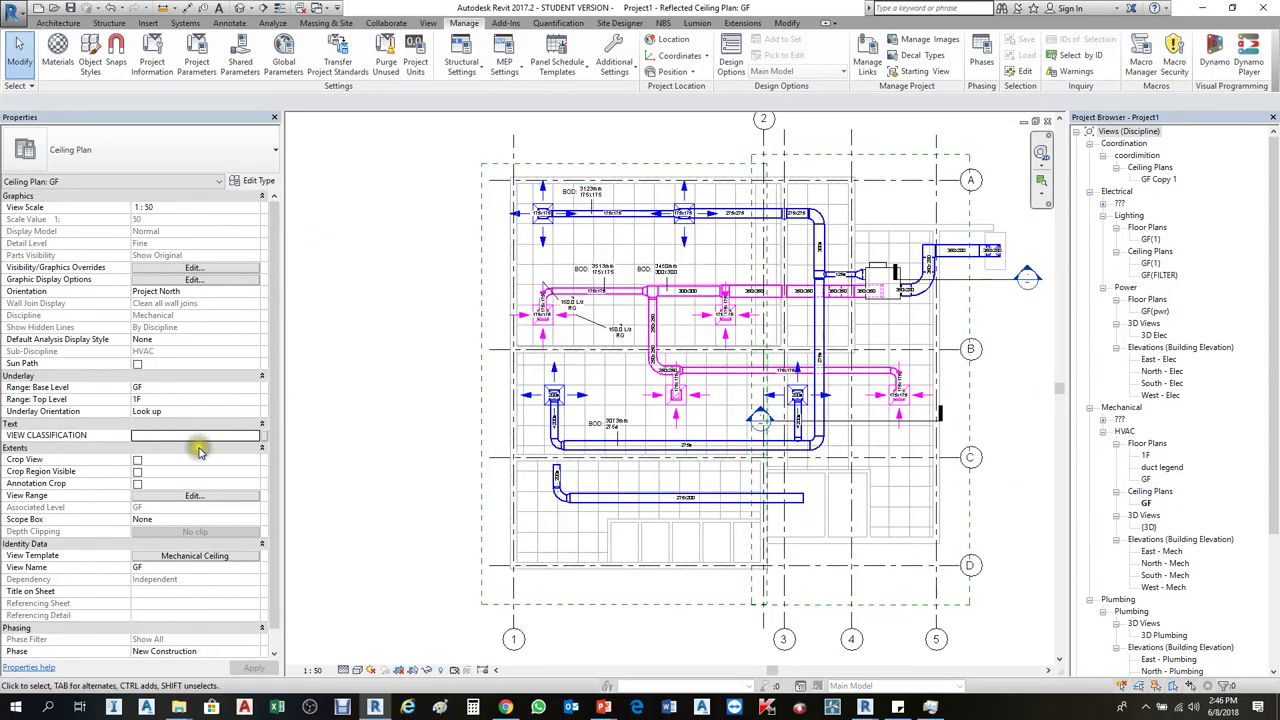
{"action": "mouse_move", "coordinate": [1273, 260]}
{"action": "left_click_drag", "start_coordinate": [1273, 271], "coordinate": [1273, 450]}
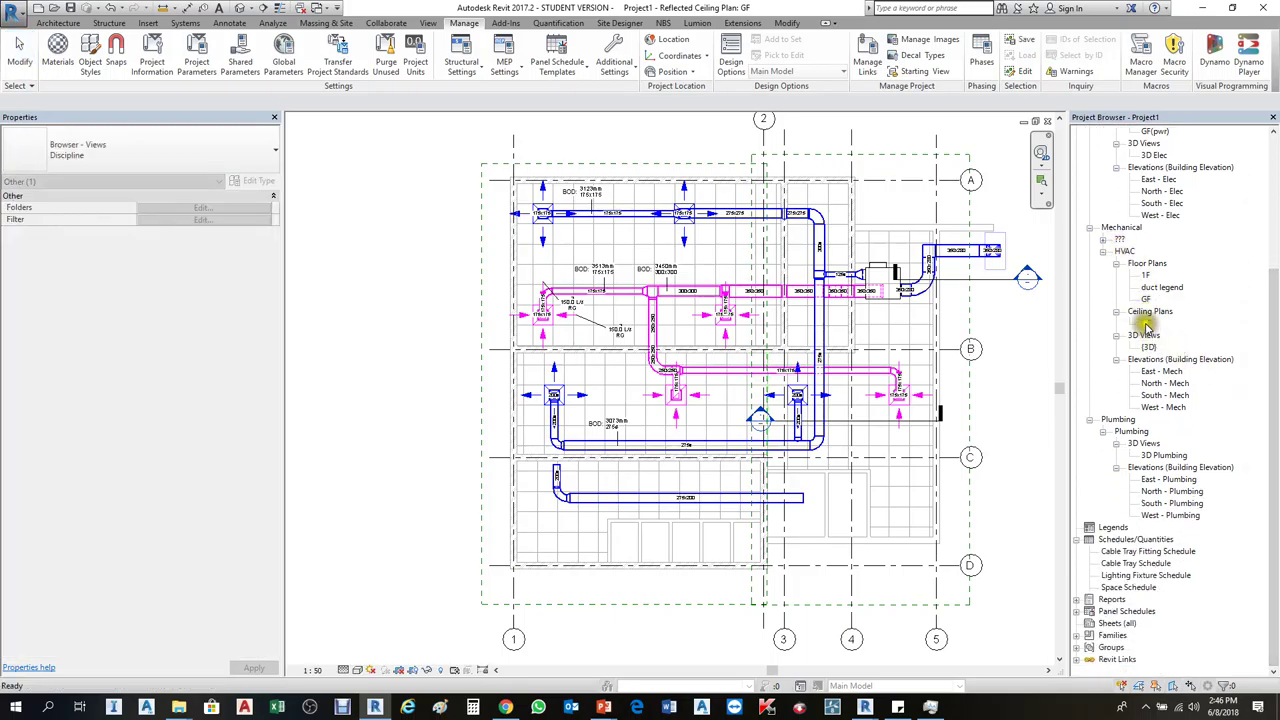
{"action": "left_click", "coordinate": [1147, 323]}
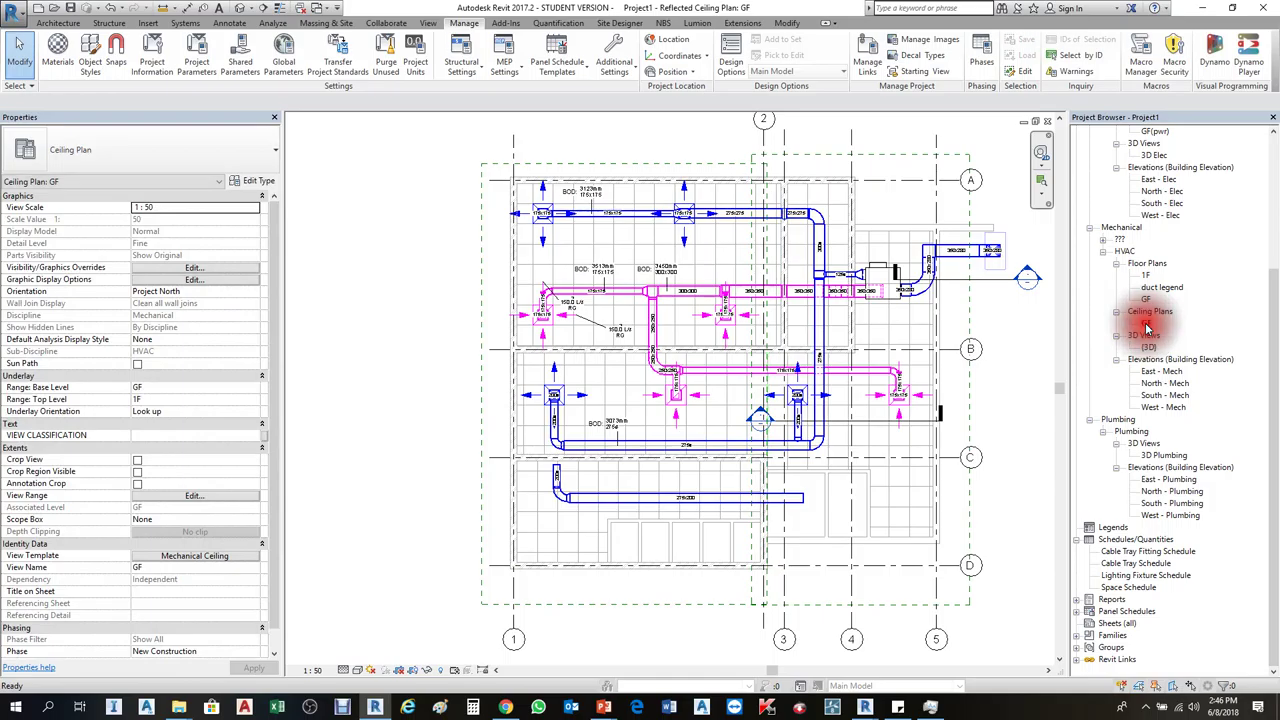
{"action": "left_click", "coordinate": [145, 438]}
{"action": "type", "text": "WIP"}
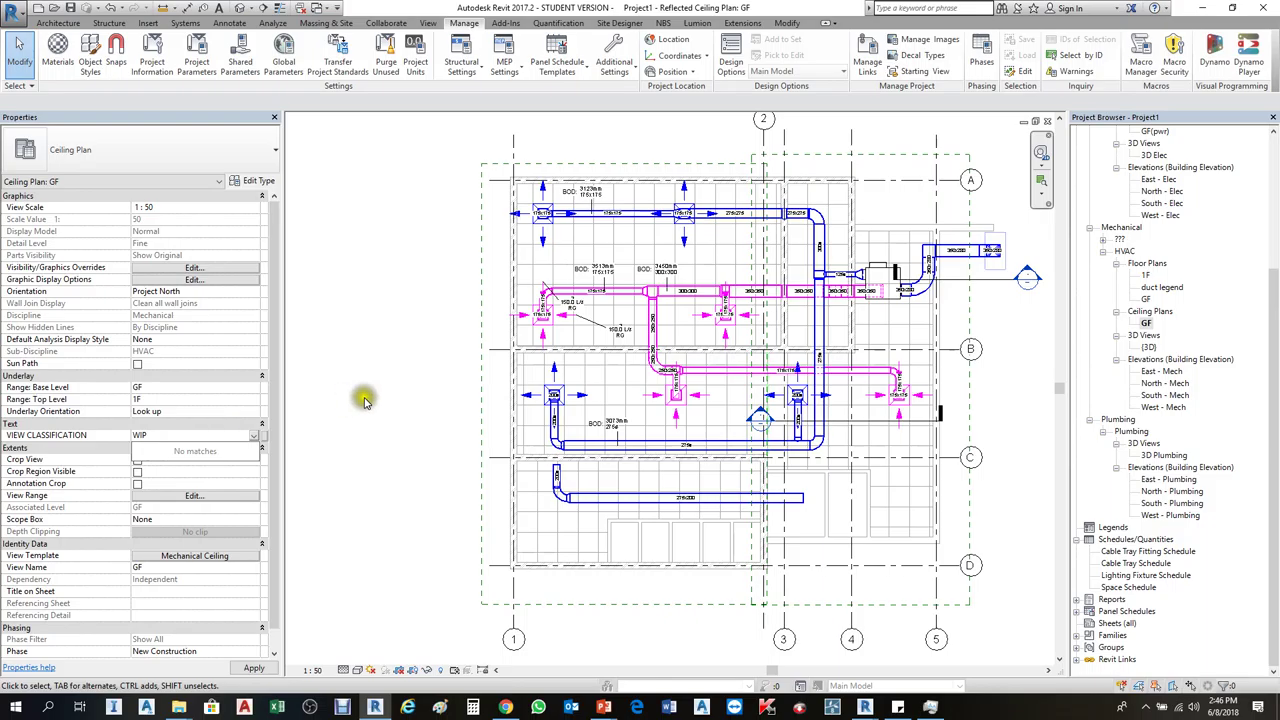
{"action": "left_click", "coordinate": [430, 398]}
{"action": "left_click", "coordinate": [425, 402]}
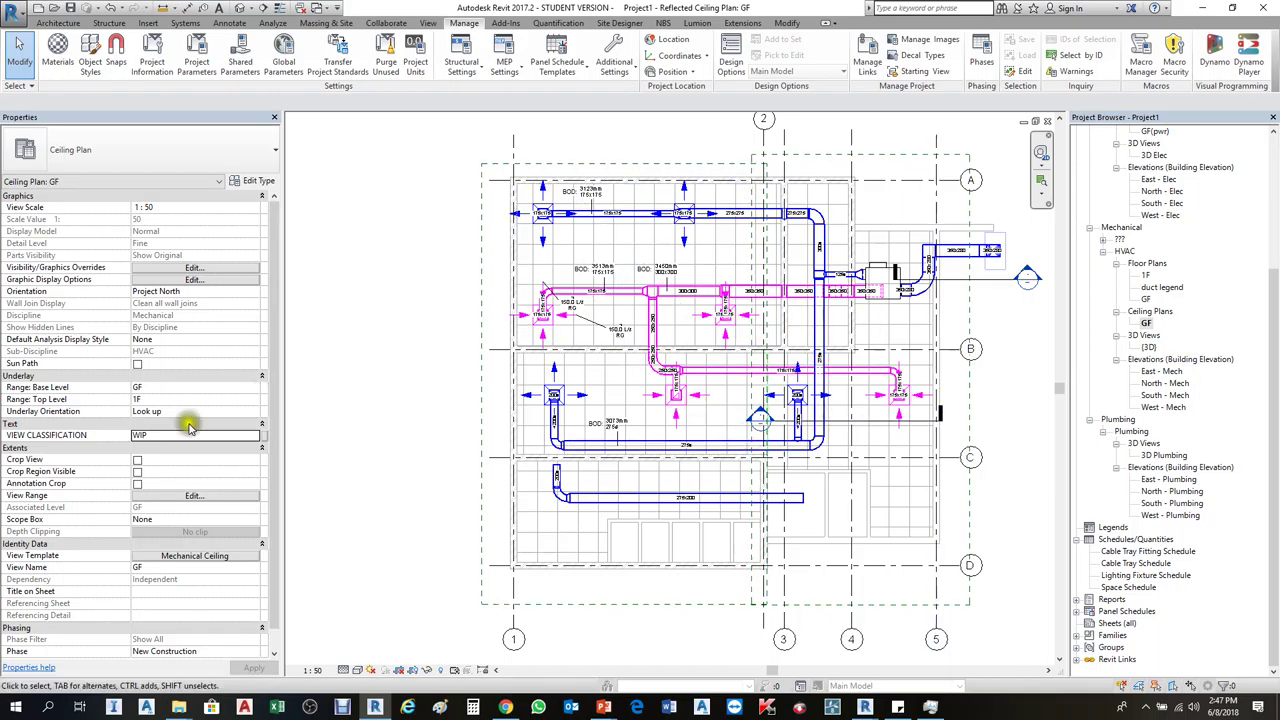
Open the GF floor plan and enter Coordination as its VIEW CLASSIFICATION
{"action": "double_click", "coordinate": [1147, 299]}
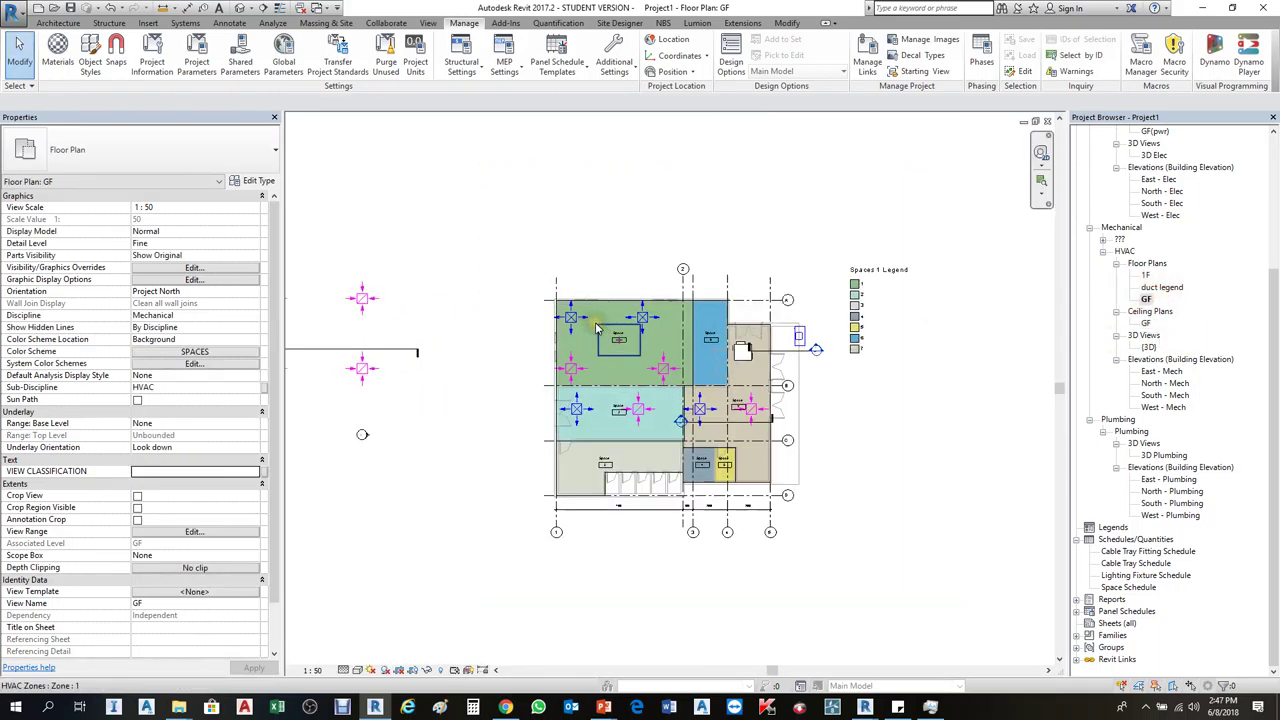
{"action": "left_click", "coordinate": [170, 474]}
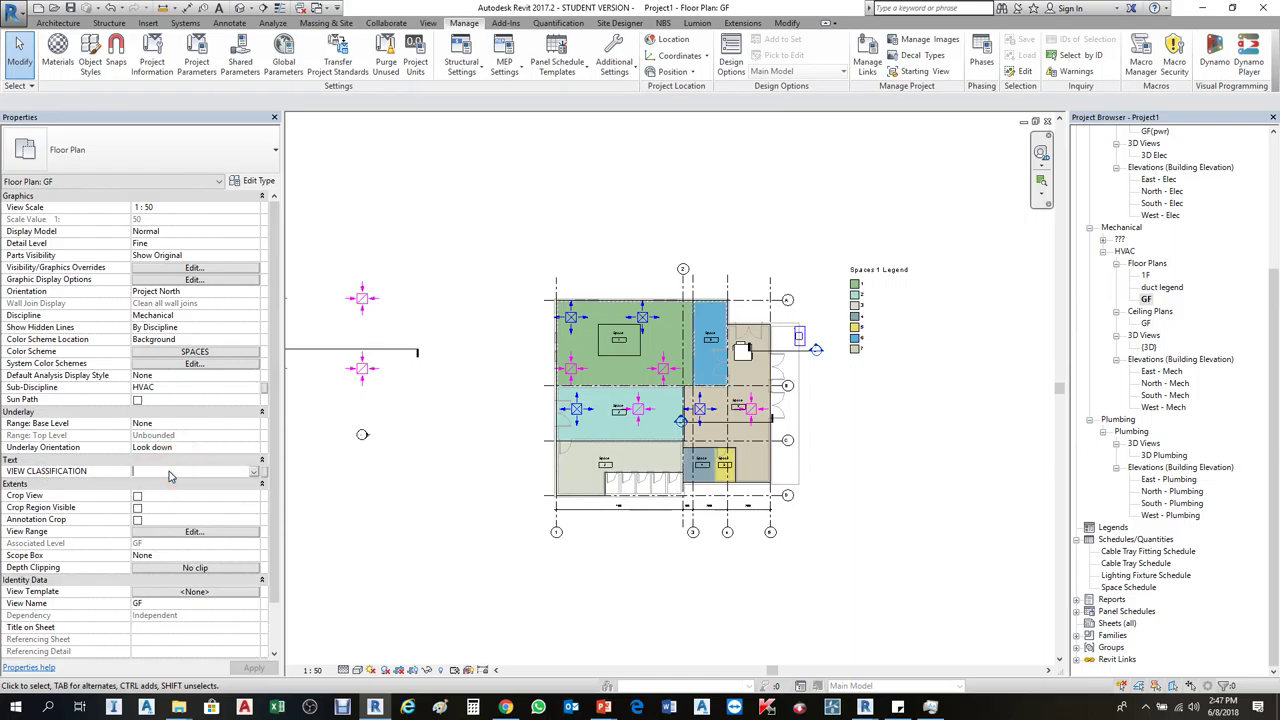
{"action": "type", "text": "C"}
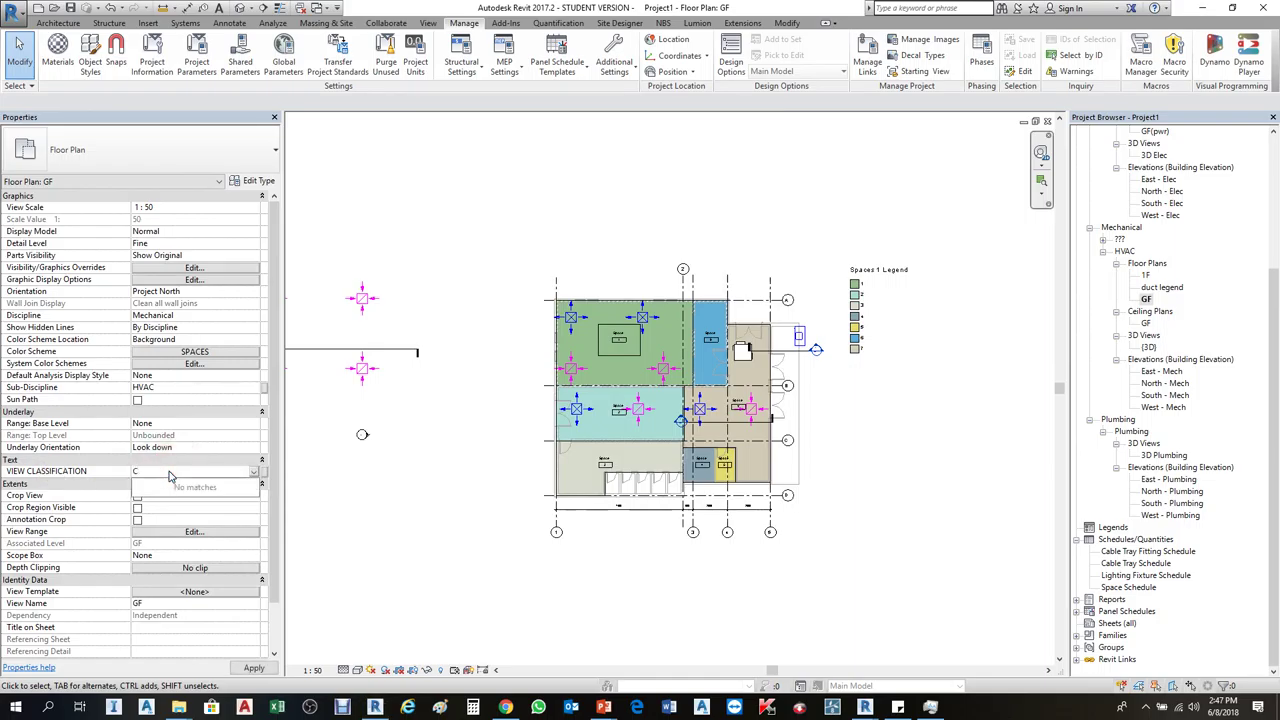
{"action": "key", "text": "BackSpace"}
{"action": "type", "text": "c"}
{"action": "left_click", "coordinate": [145, 470]}
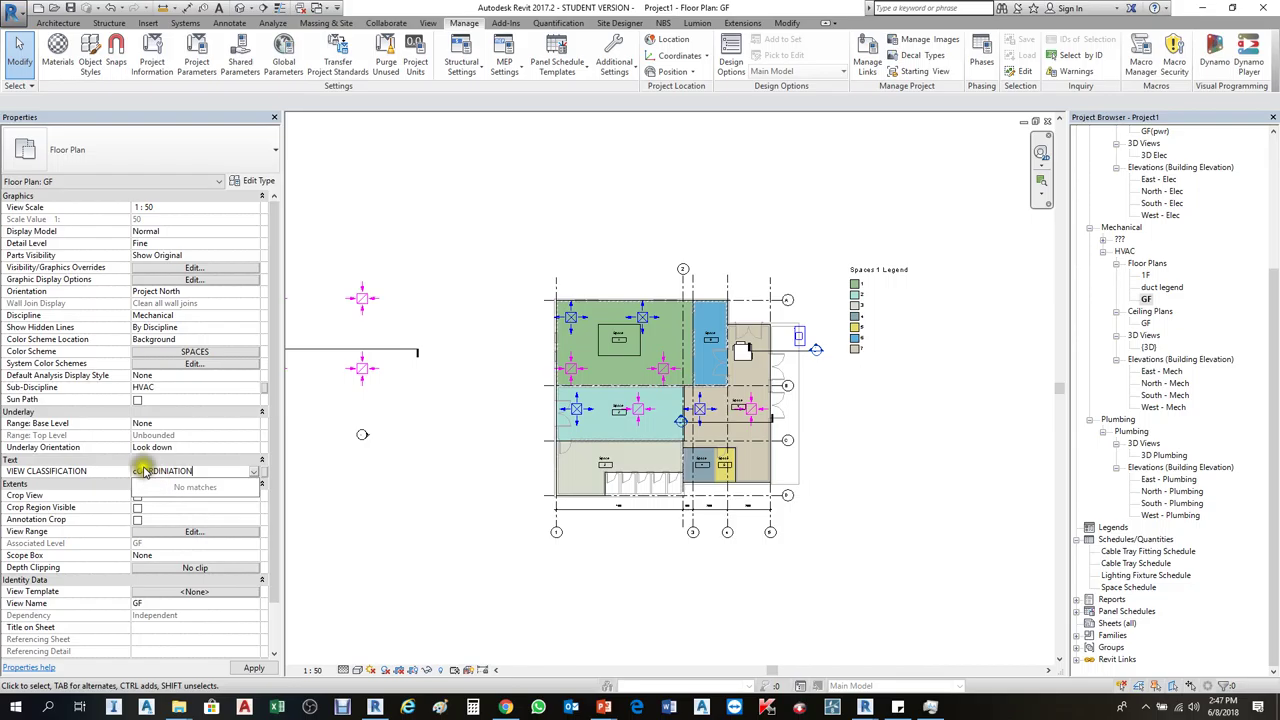
{"action": "left_click", "coordinate": [139, 472]}
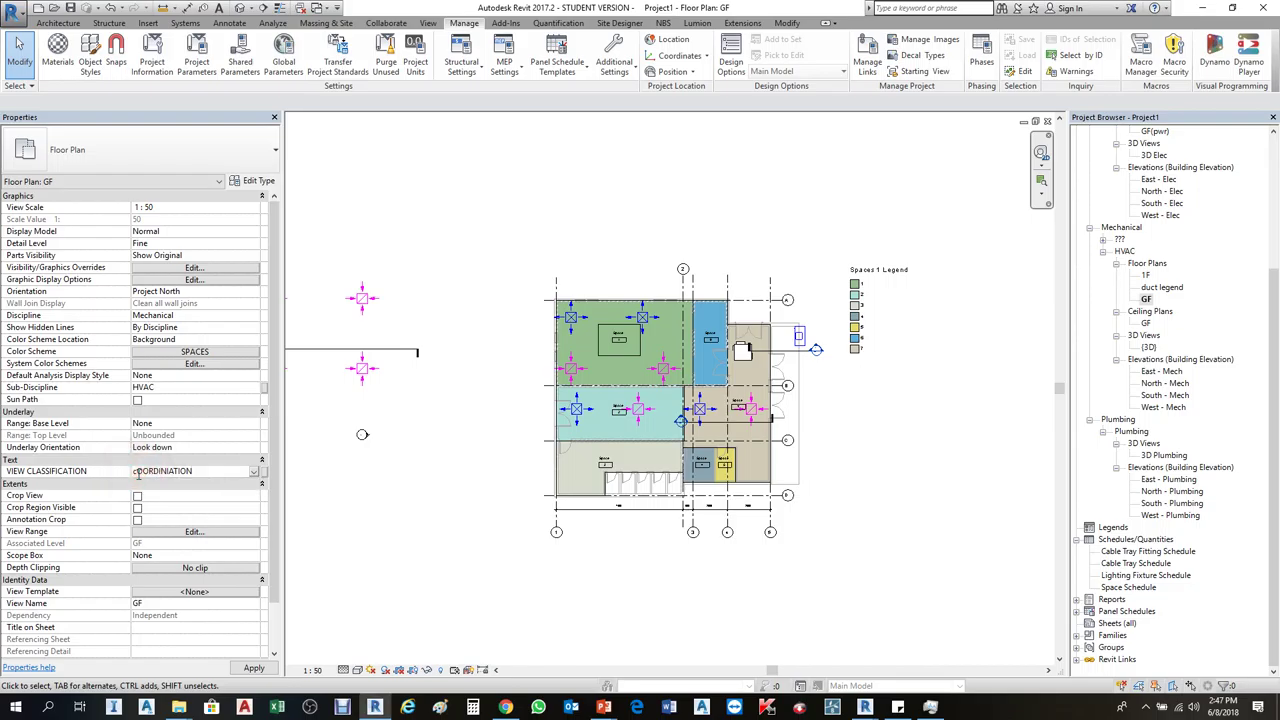
{"action": "key", "text": "BackSpace"}
{"action": "key", "text": "BackSpace"}
{"action": "key", "text": "BackSpace"}
{"action": "key", "text": "BackSpace"}
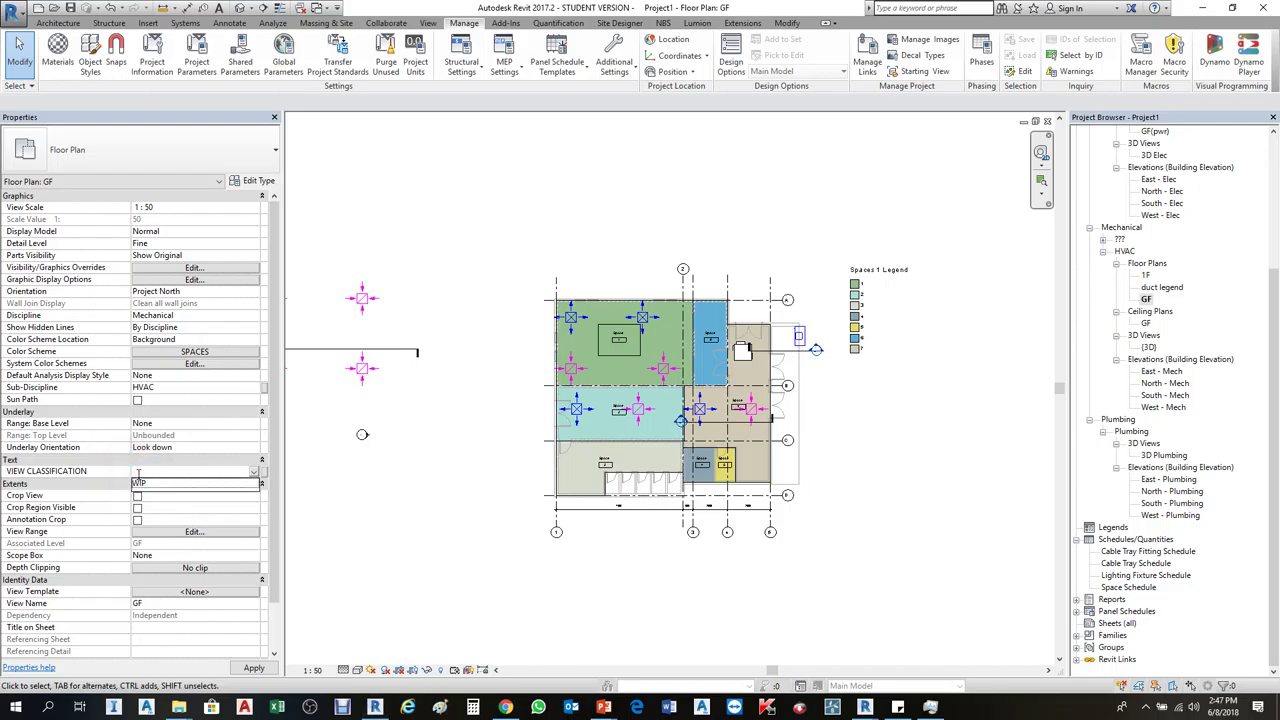
{"action": "type", "text": "c"}
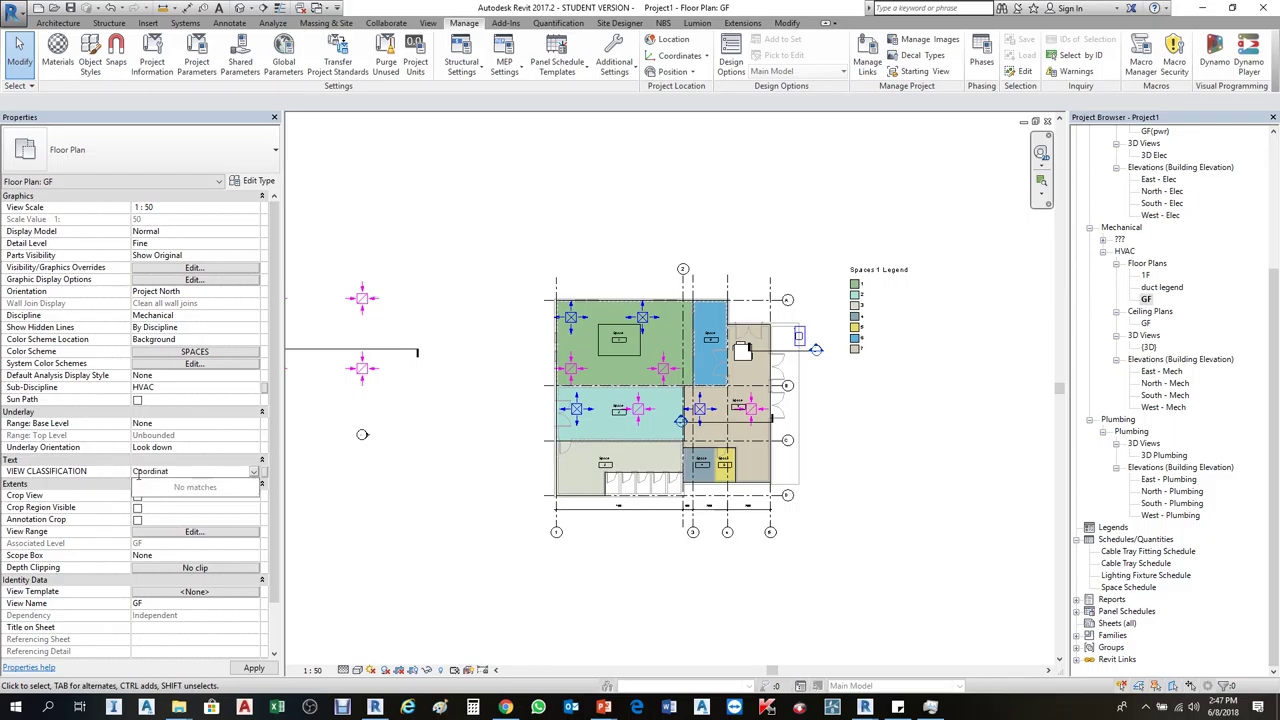
{"action": "left_click", "coordinate": [457, 474]}
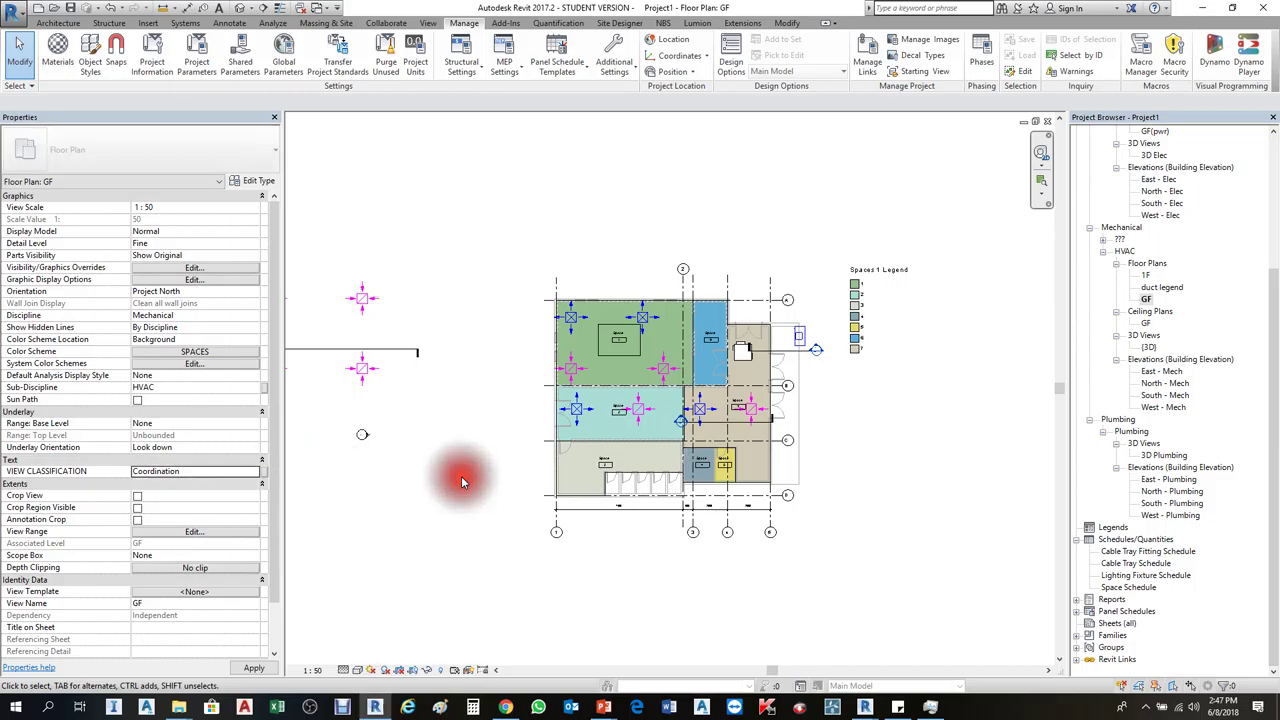
{"action": "left_click", "coordinate": [461, 482]}
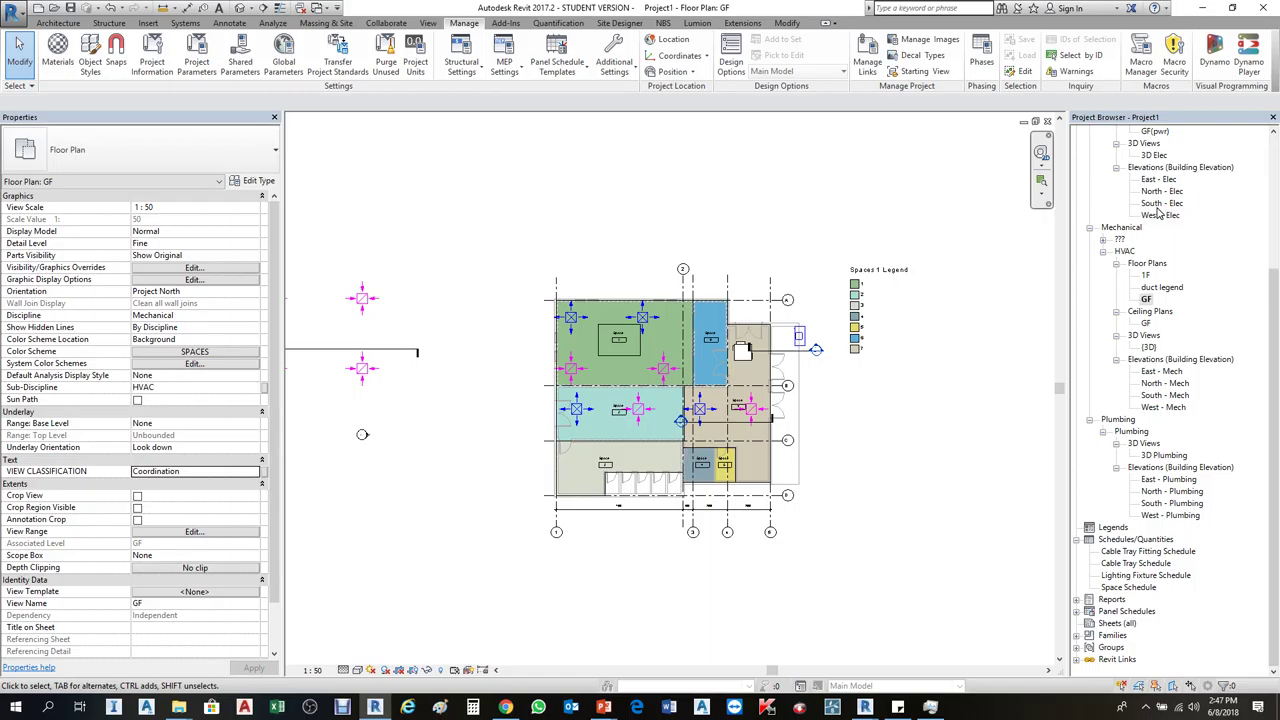
Open the GF reflected ceiling plan, leave its VIEW CLASSIFICATION as WIP, and select Views (Discipline)
{"action": "double_click", "coordinate": [1147, 323]}
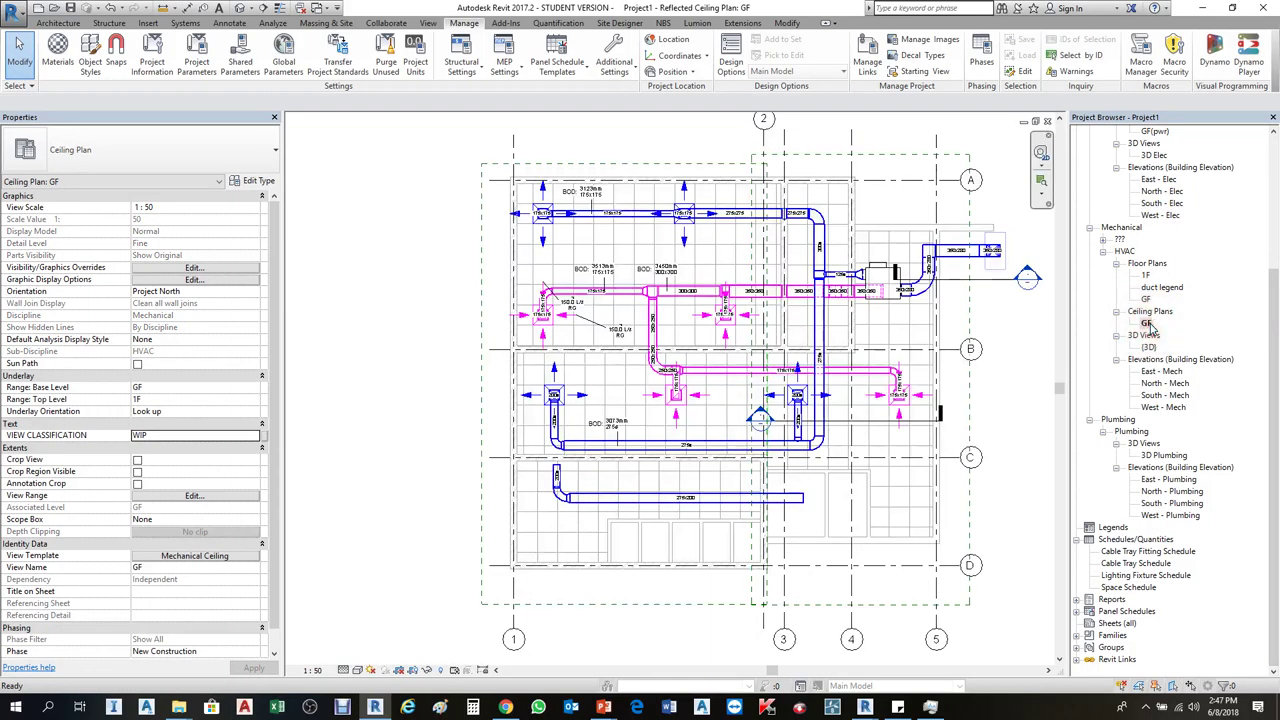
{"action": "left_click", "coordinate": [1147, 324]}
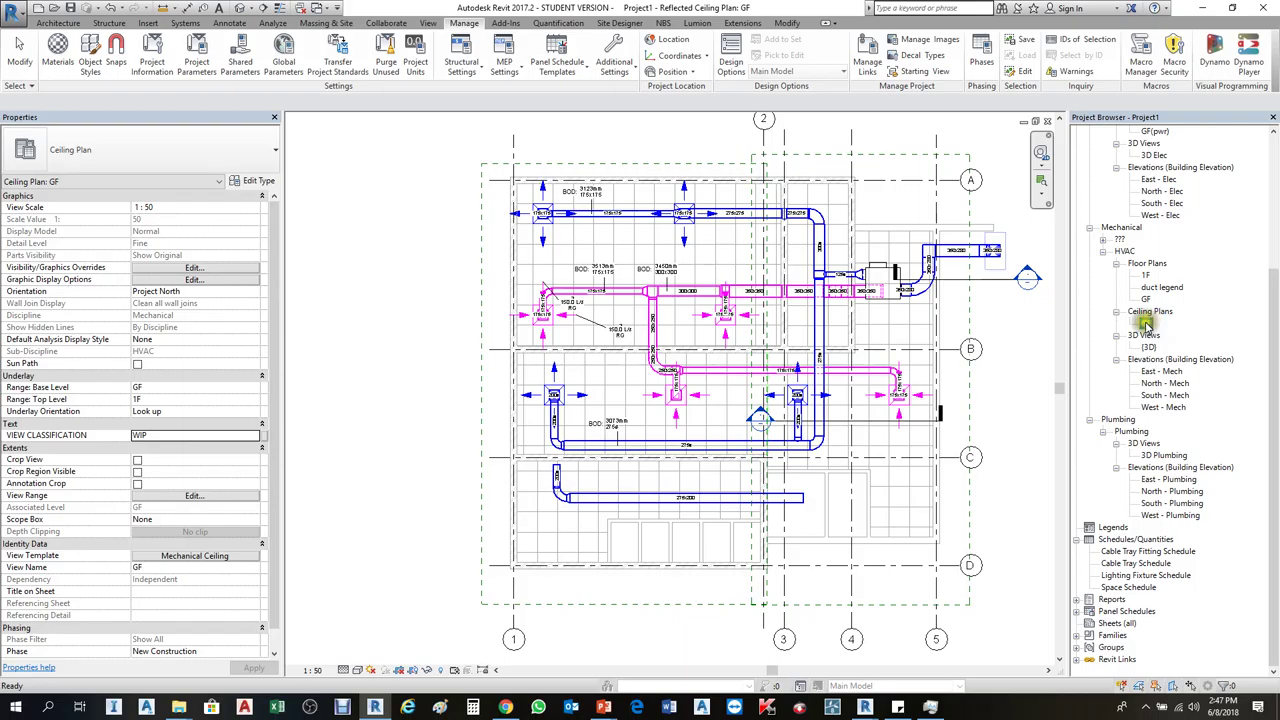
{"action": "left_click", "coordinate": [175, 436]}
{"action": "left_click", "coordinate": [430, 391]}
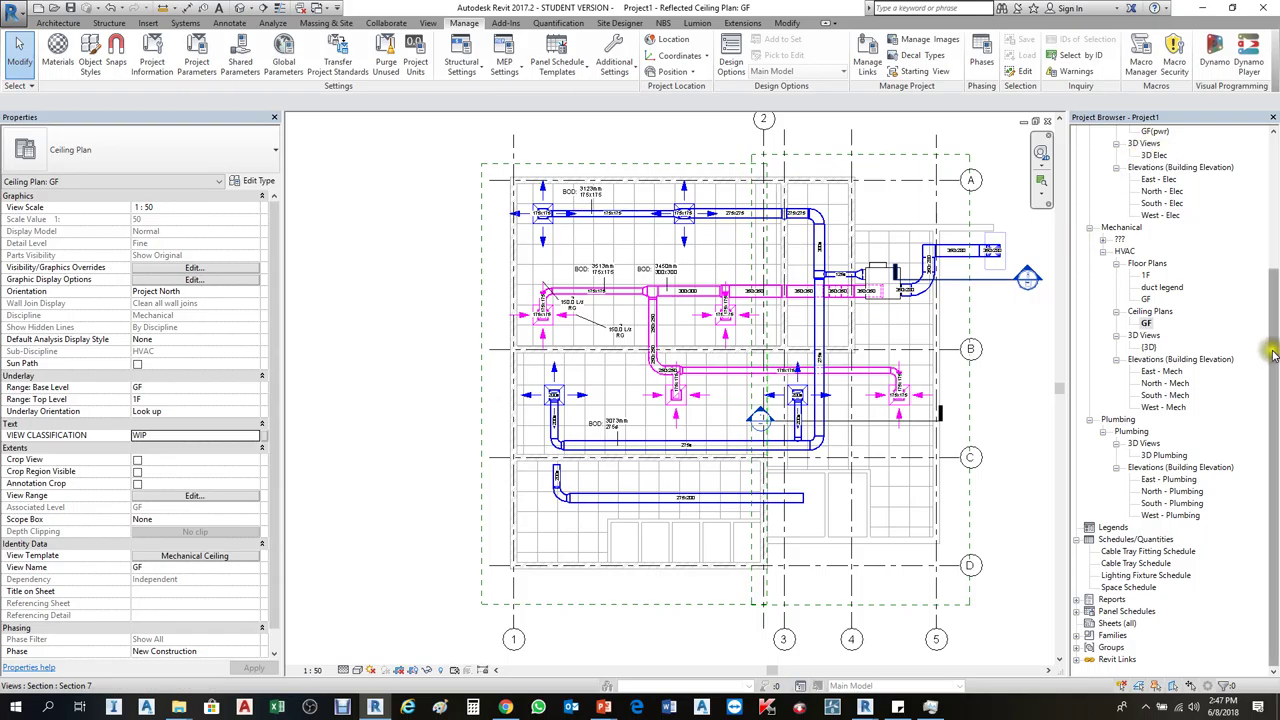
{"action": "left_click_drag", "start_coordinate": [1270, 350], "coordinate": [1268, 185]}
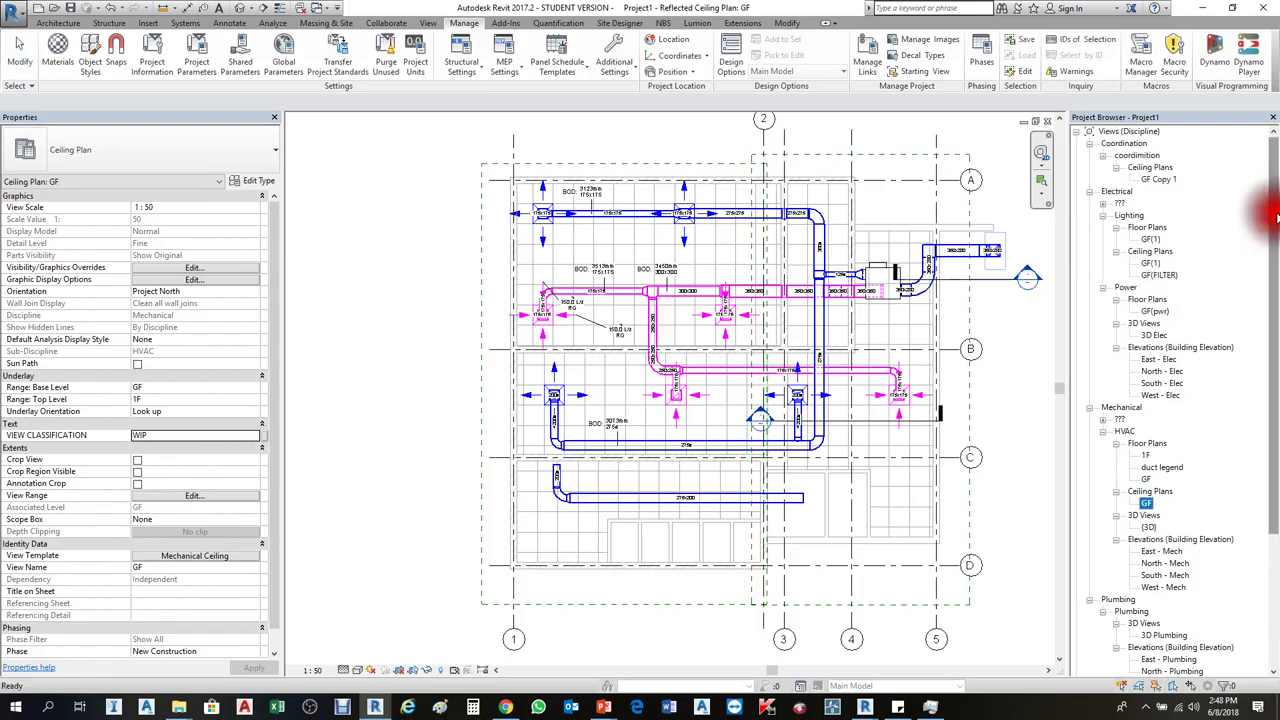
{"action": "left_click", "coordinate": [1122, 132]}
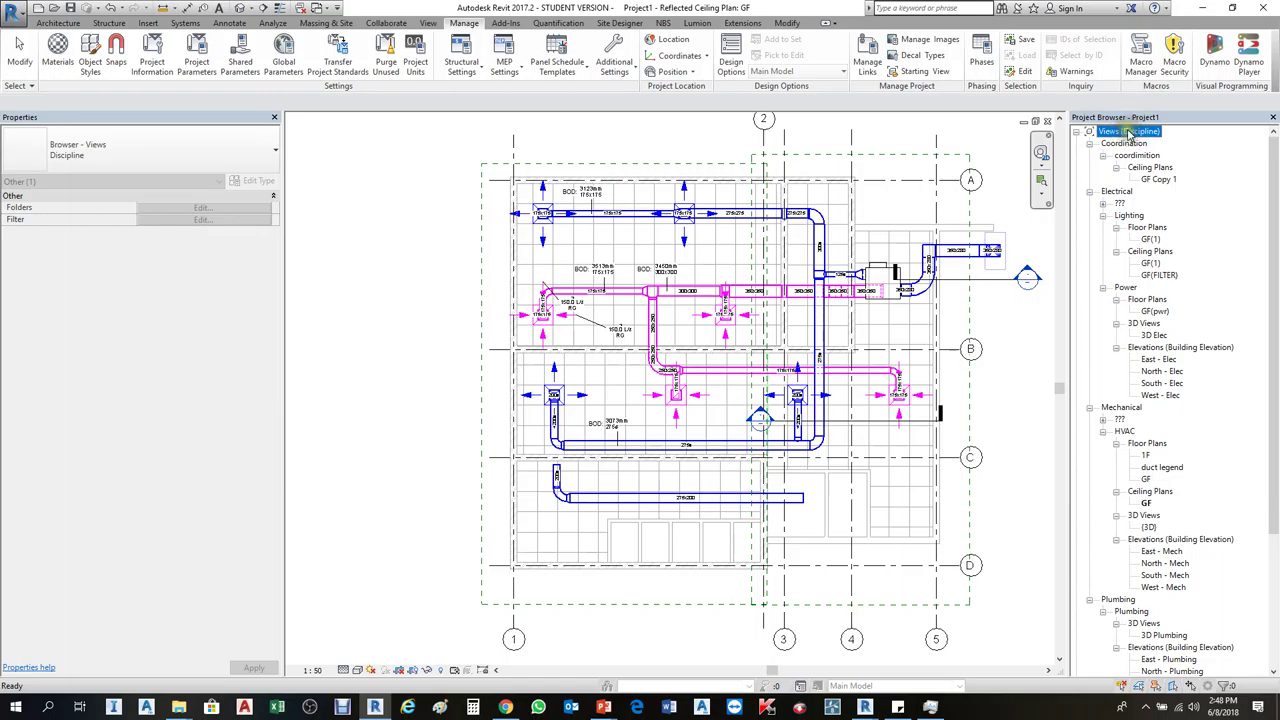
Bring up Browser Organization for the views tree and inspect the Discipline scheme's settings
{"action": "right_click", "coordinate": [1129, 135]}
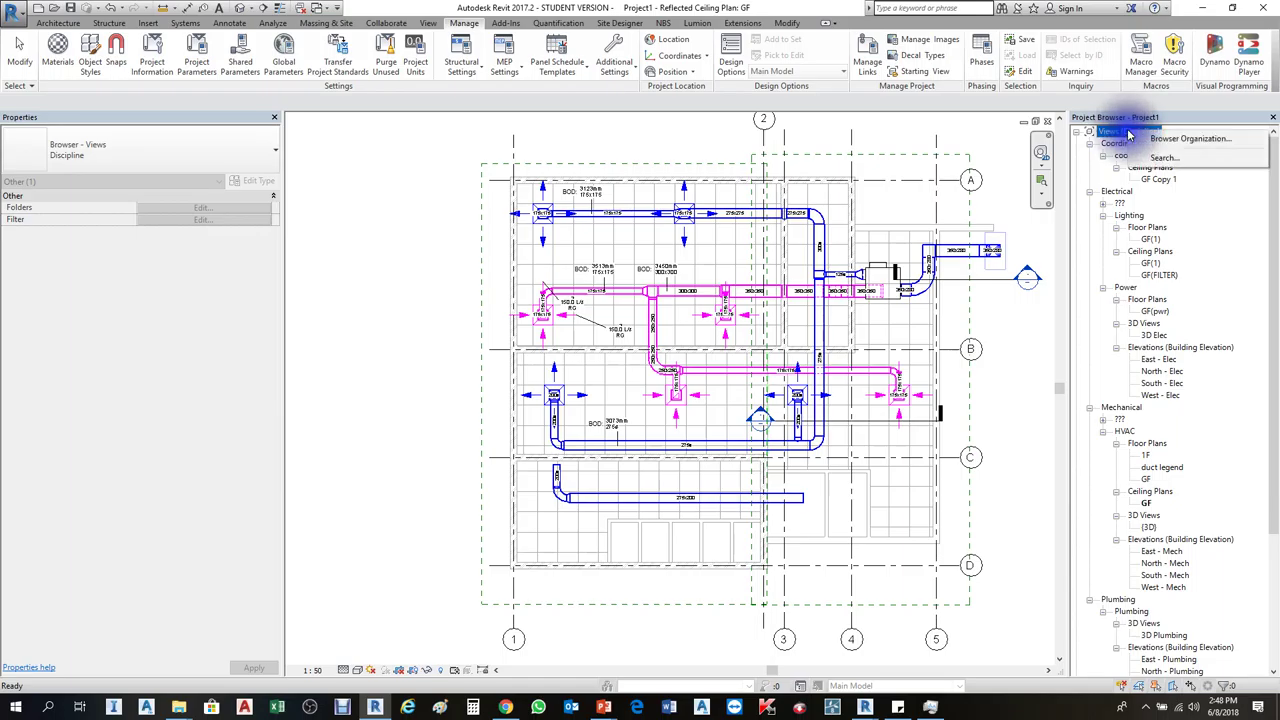
{"action": "left_click", "coordinate": [345, 708]}
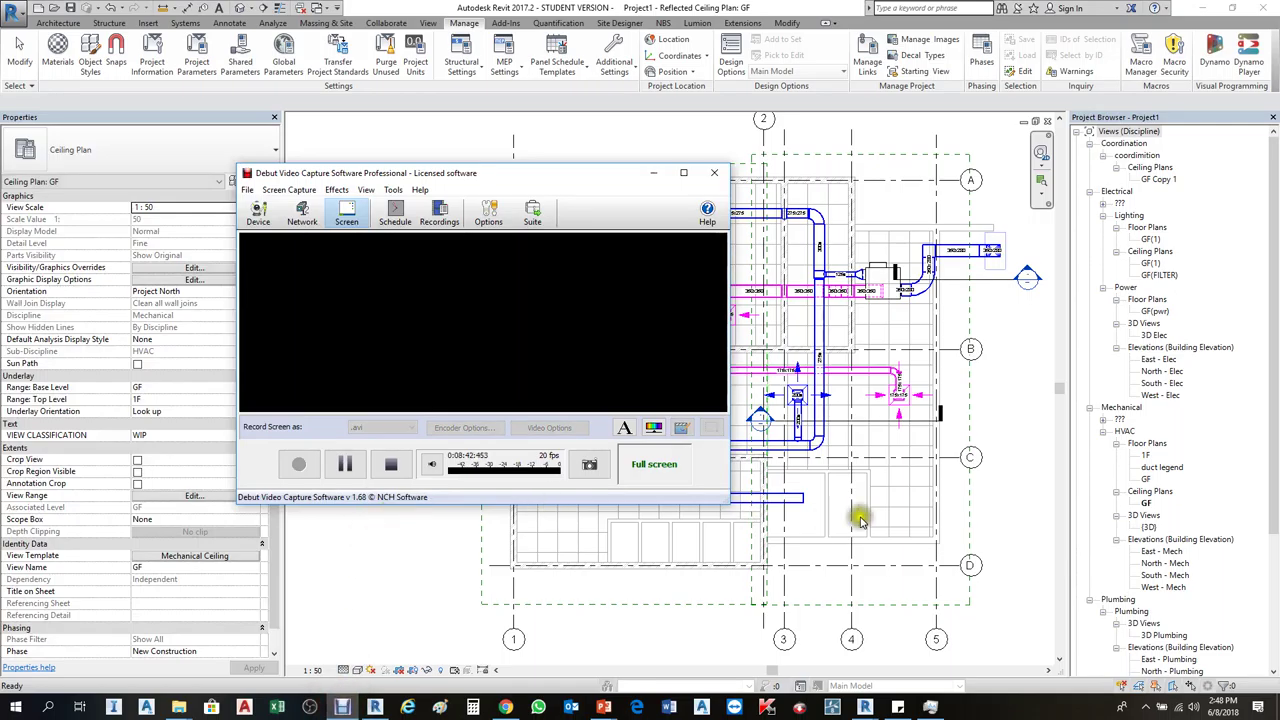
{"action": "left_click", "coordinate": [1000, 335]}
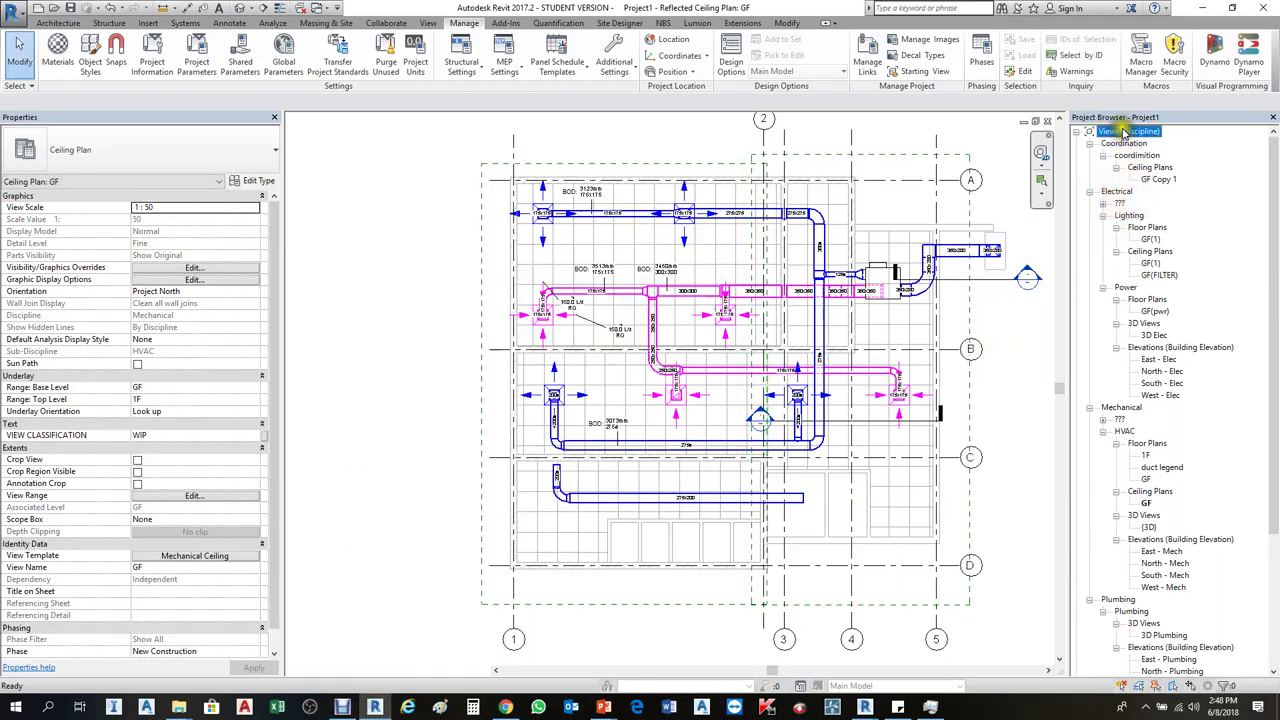
{"action": "left_click", "coordinate": [1130, 131]}
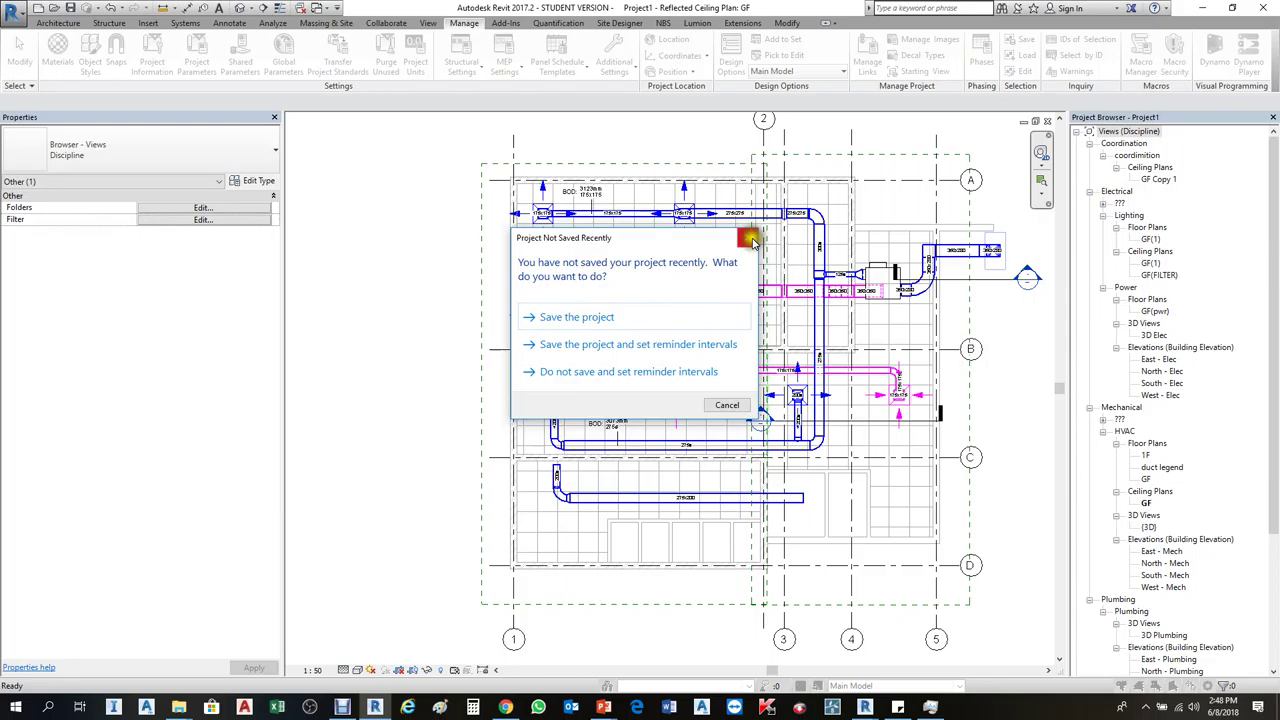
{"action": "left_click", "coordinate": [747, 237]}
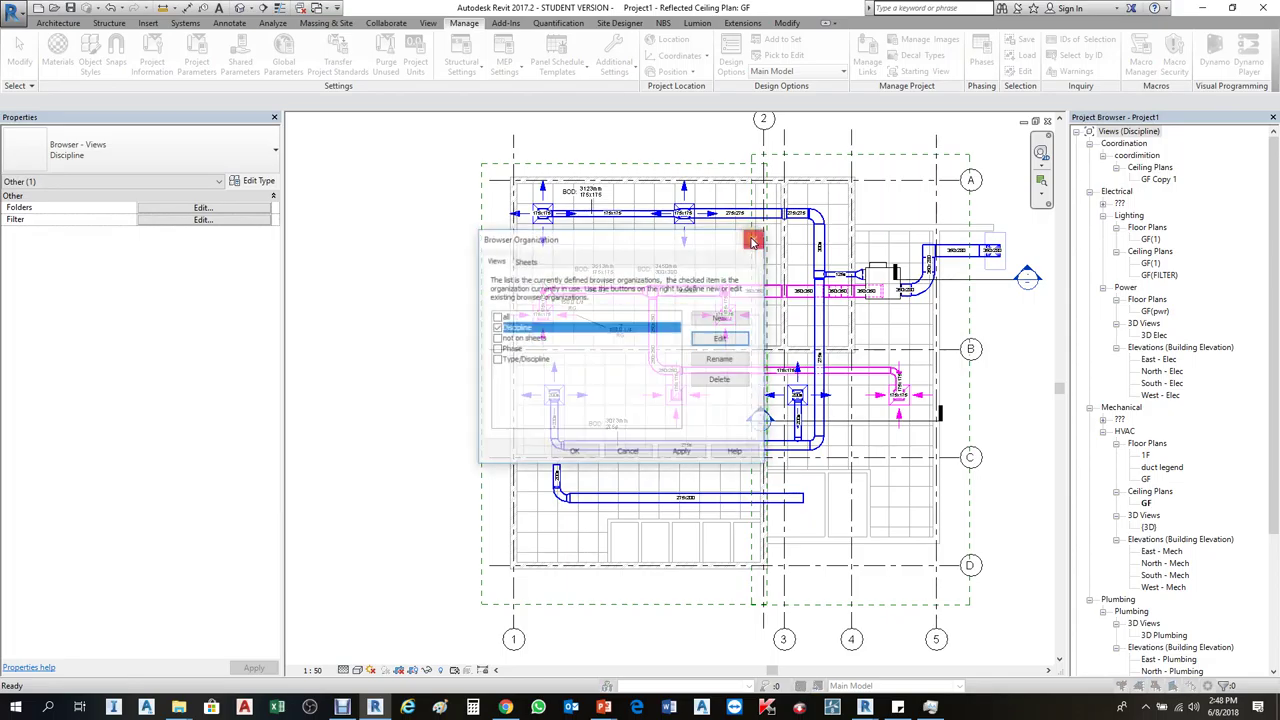
{"action": "left_click", "coordinate": [721, 338]}
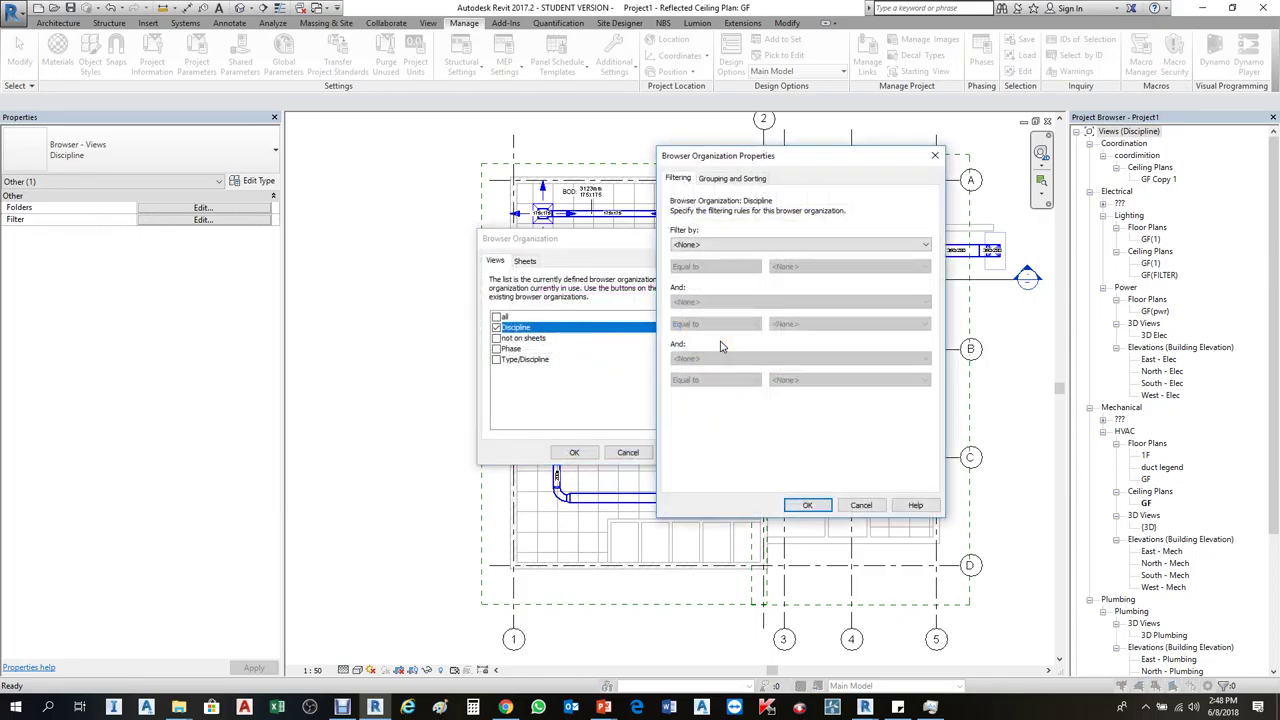
{"action": "key", "text": "Escape"}
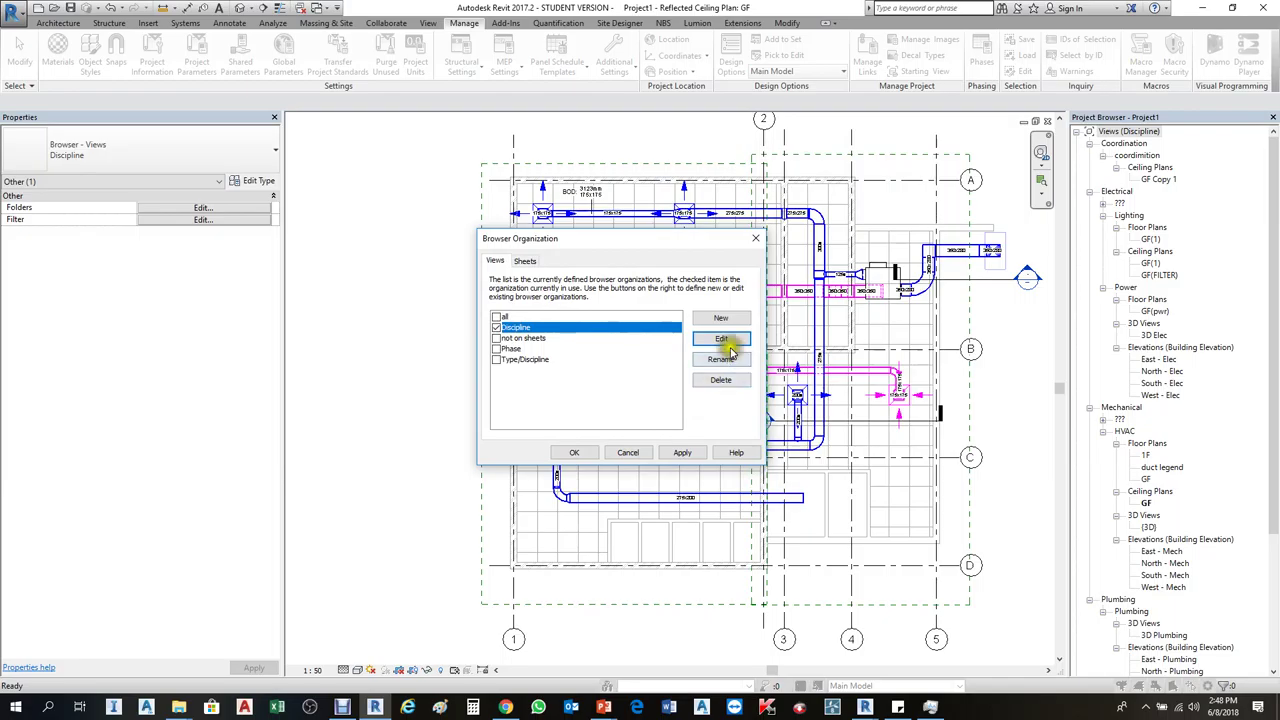
Create a new browser organization named 'MEP' grouped by VIEW CLASSIFICATION
{"action": "left_click", "coordinate": [721, 318]}
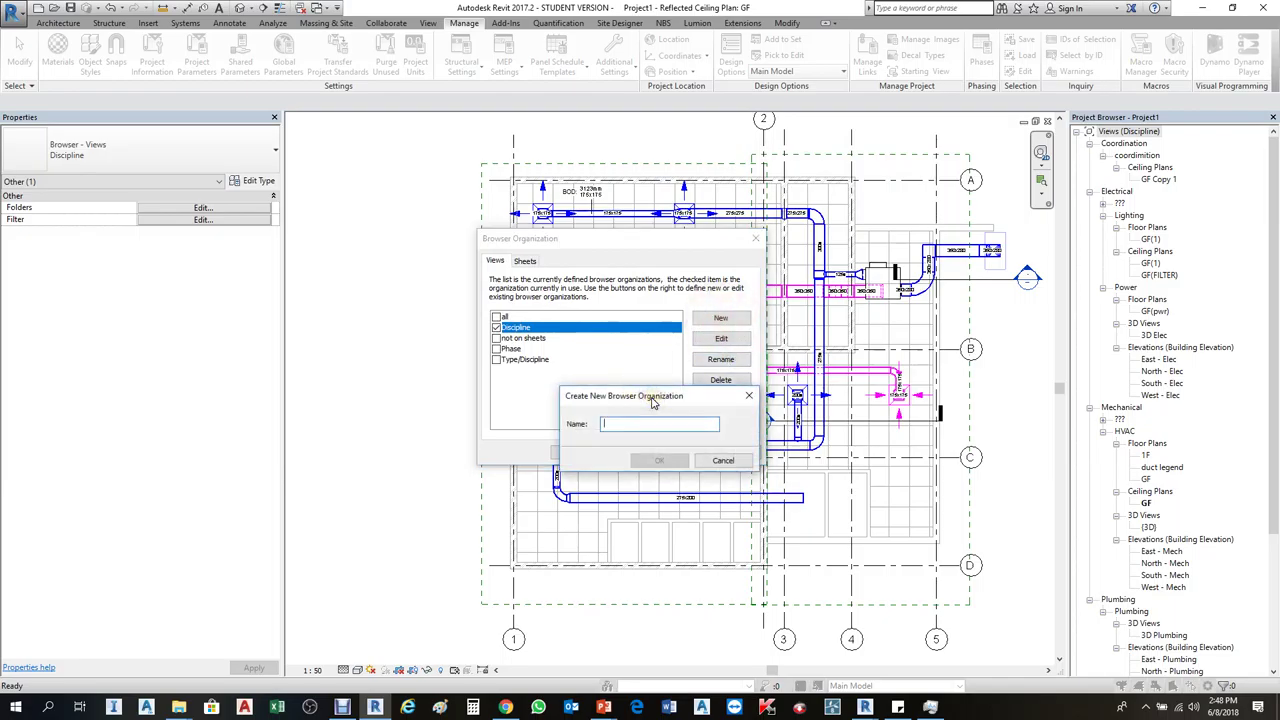
{"action": "type", "text": "MEP"}
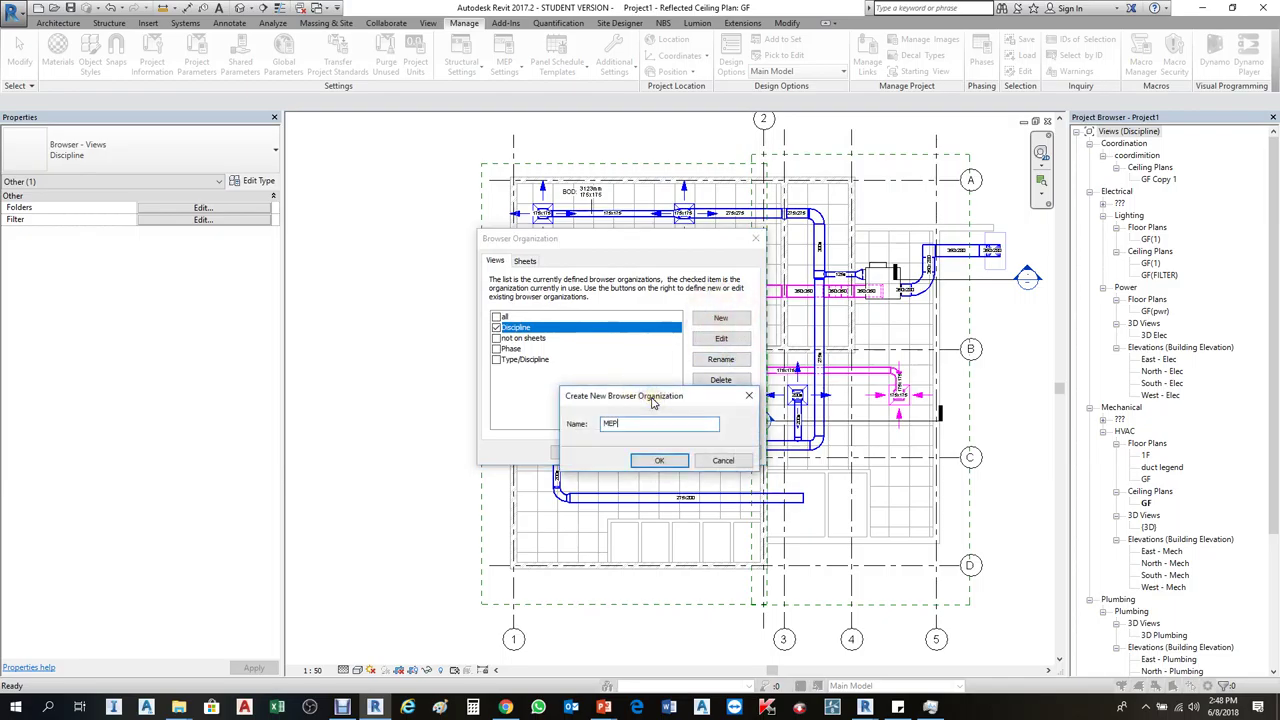
{"action": "left_click", "coordinate": [659, 460]}
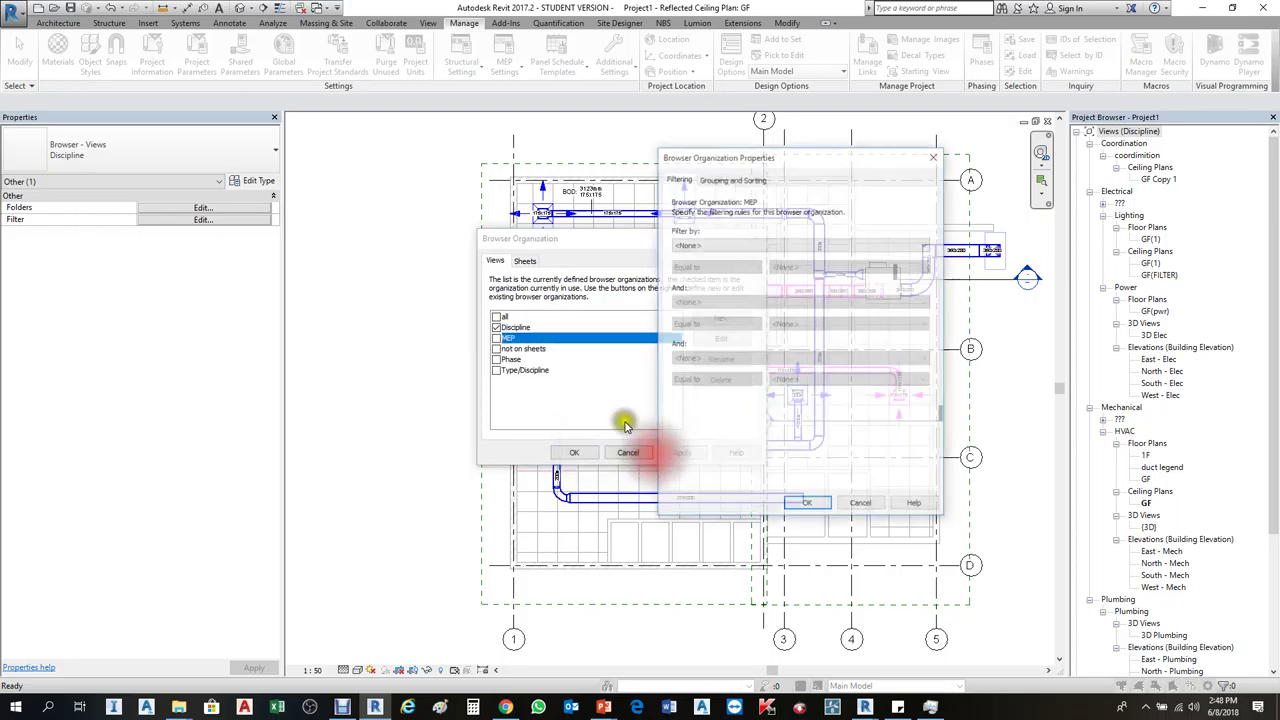
{"action": "left_click", "coordinate": [744, 180]}
{"action": "left_click", "coordinate": [775, 230]}
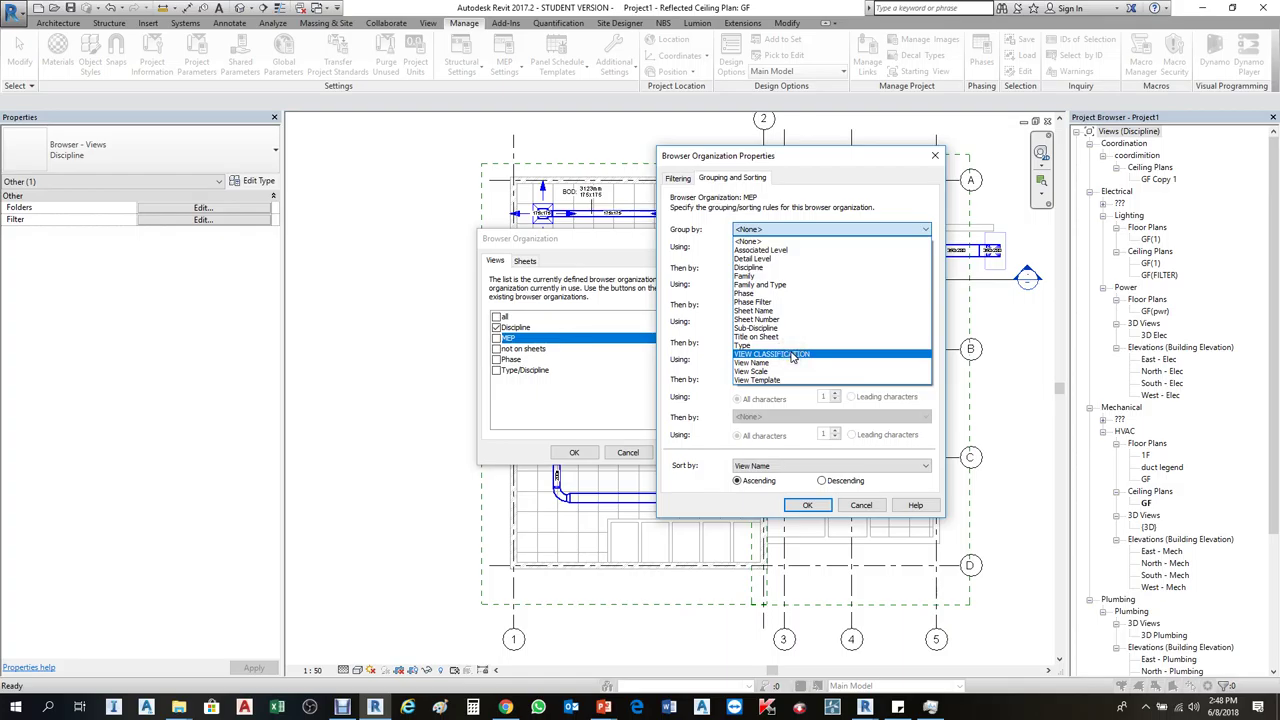
{"action": "left_click", "coordinate": [792, 355]}
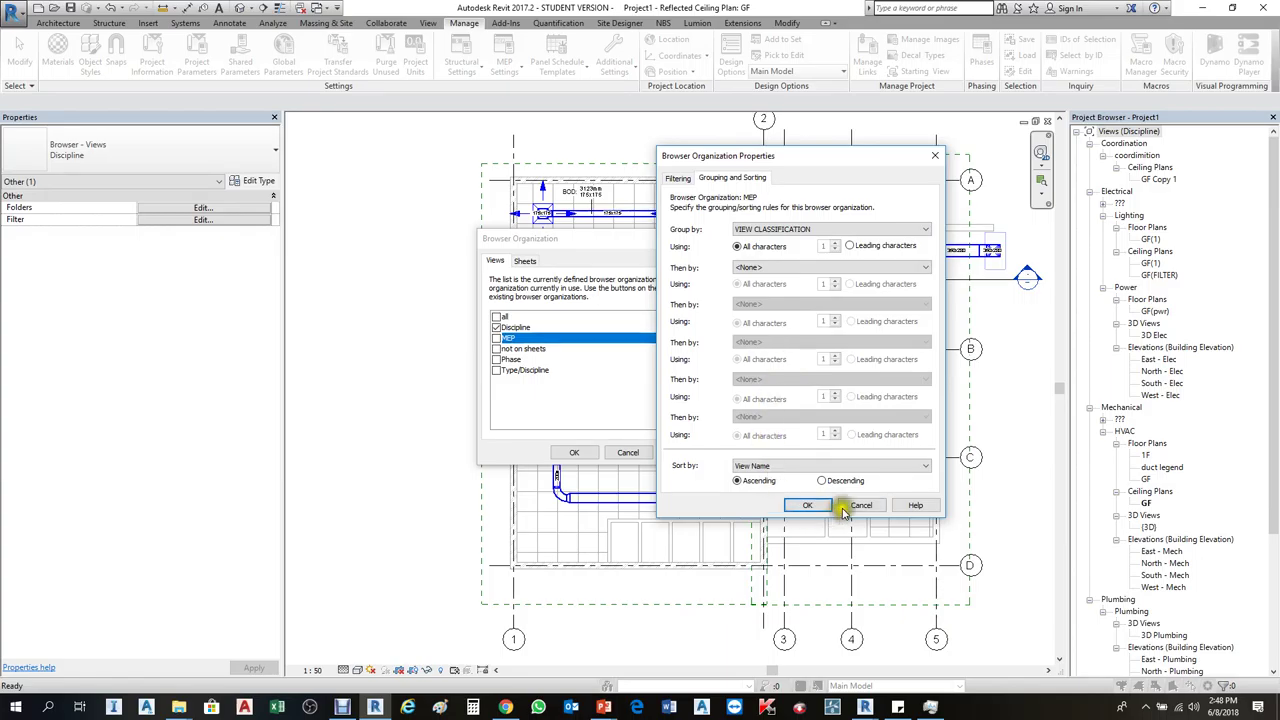
{"action": "left_click", "coordinate": [811, 508]}
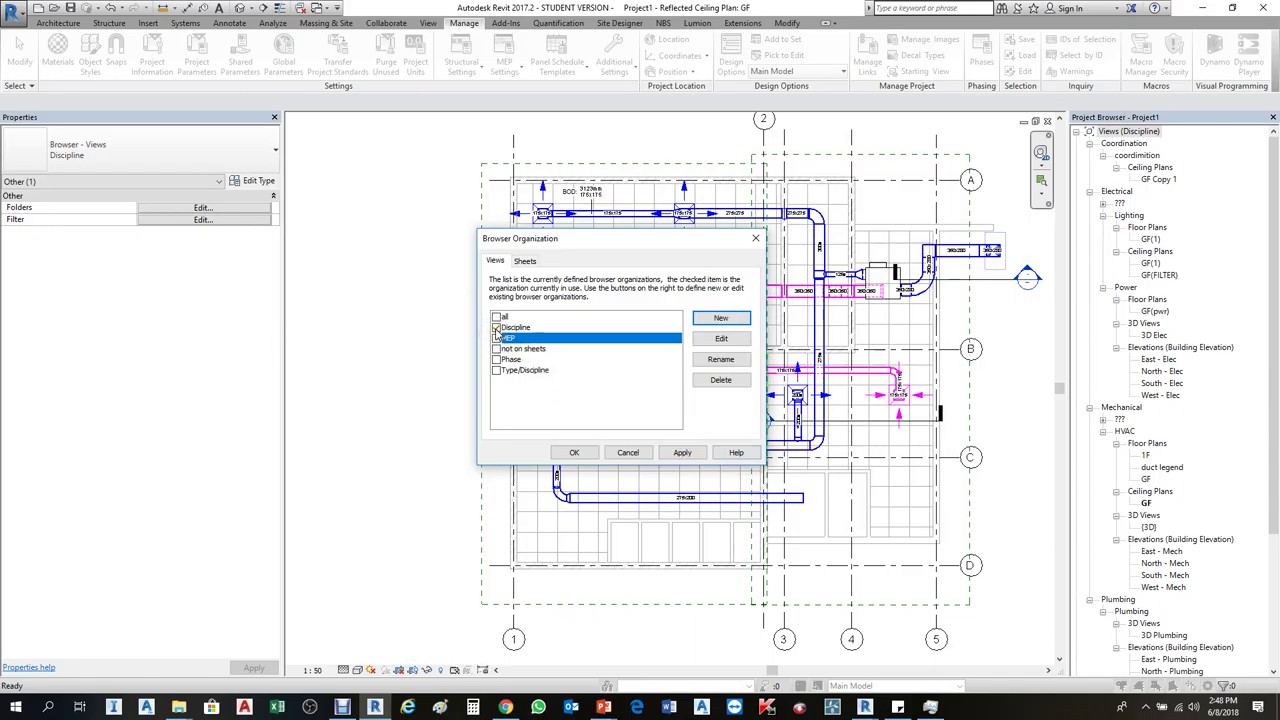
Make MEP the active browser organization in place of Discipline and apply it
{"action": "left_click", "coordinate": [497, 328]}
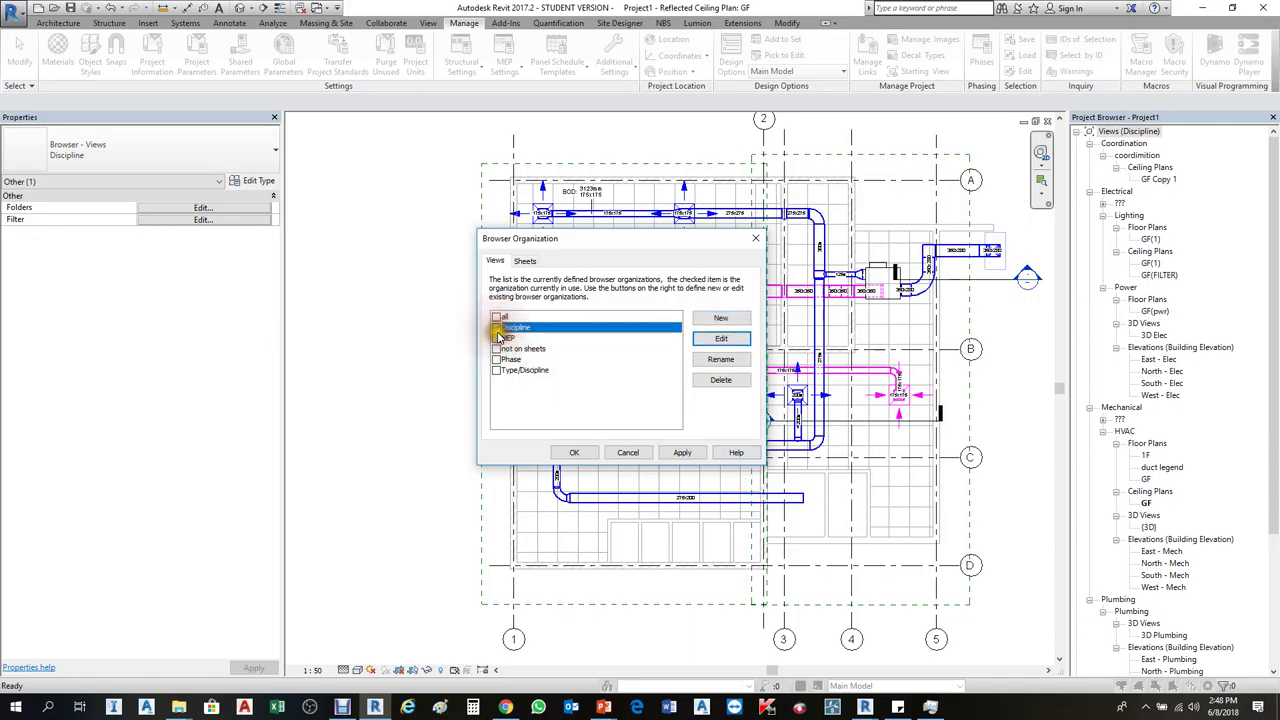
{"action": "left_click", "coordinate": [497, 338]}
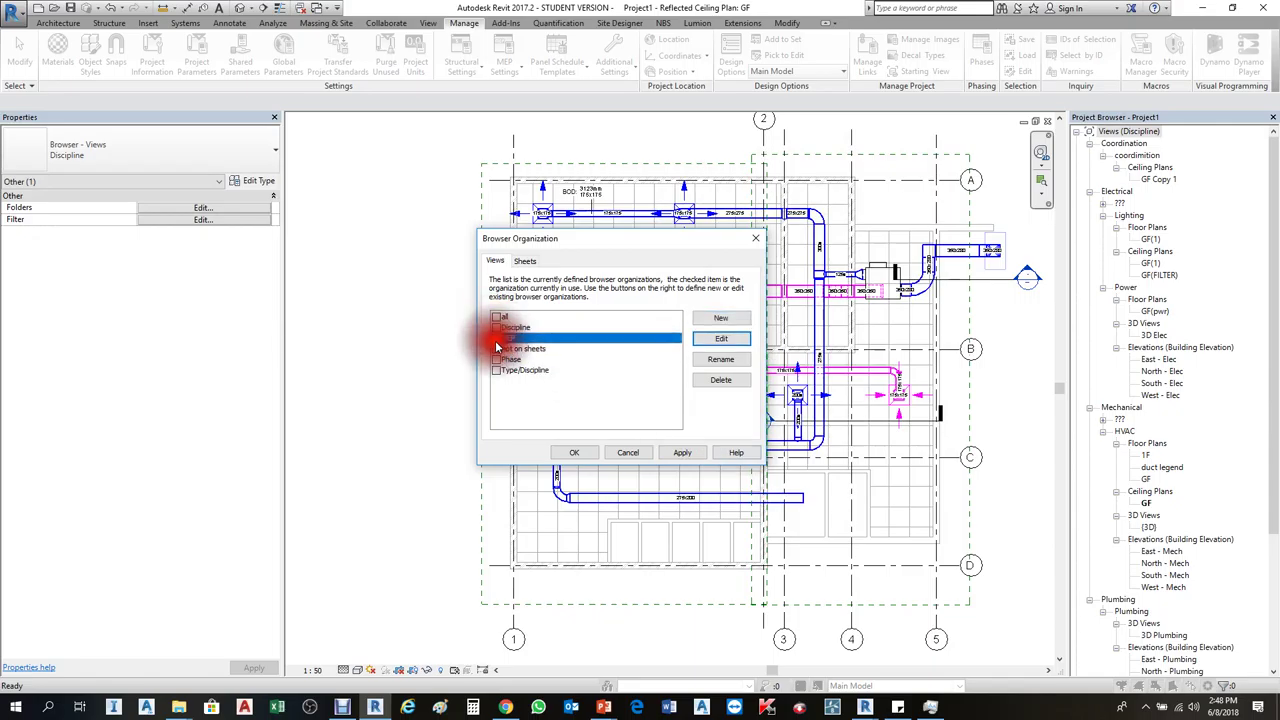
{"action": "left_click", "coordinate": [680, 453]}
{"action": "left_click", "coordinate": [574, 452]}
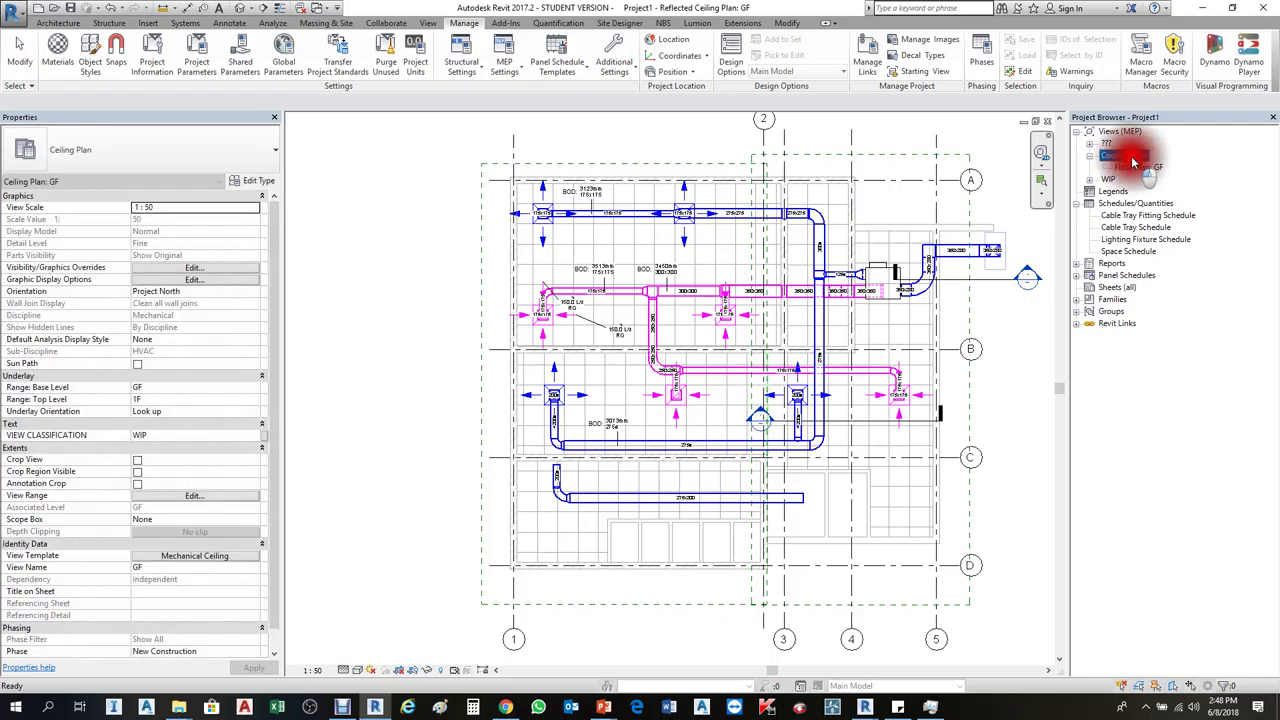
Expand WIP to reveal Reflected Ceiling Plan: GF, peek into and collapse the ??? group
{"action": "left_click", "coordinate": [1124, 155]}
{"action": "left_click", "coordinate": [1107, 179]}
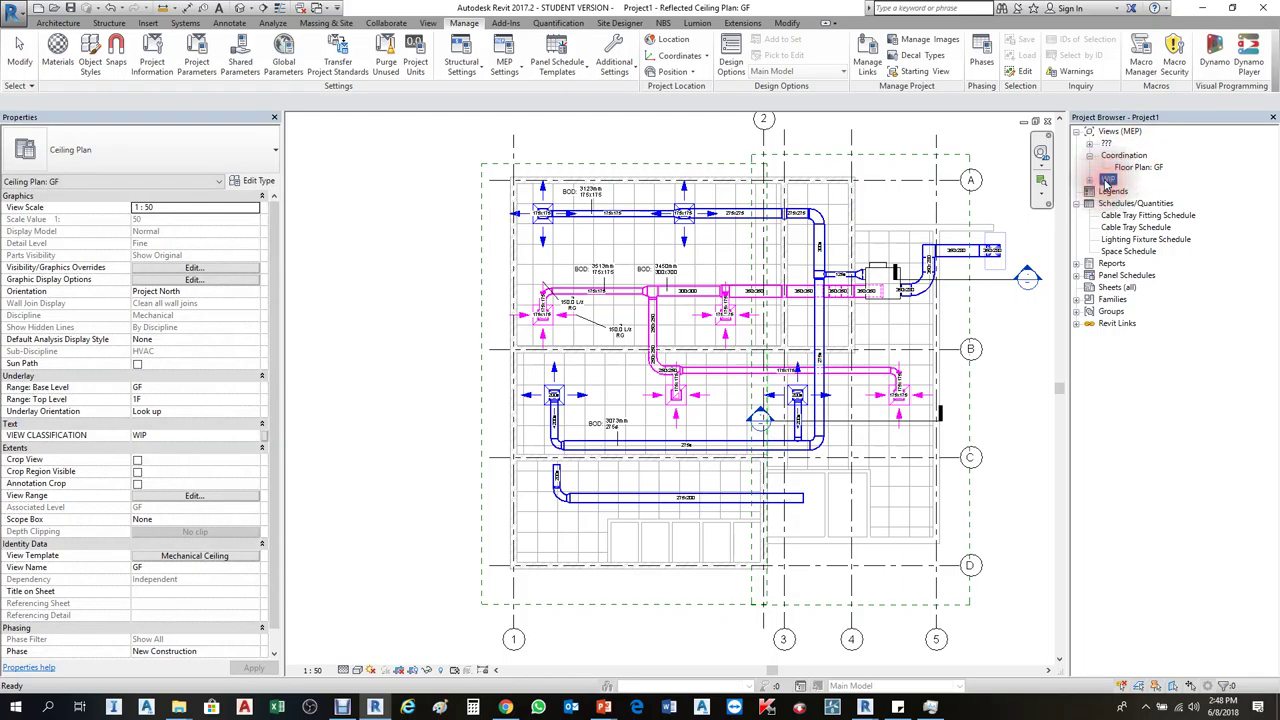
{"action": "left_click", "coordinate": [1090, 180]}
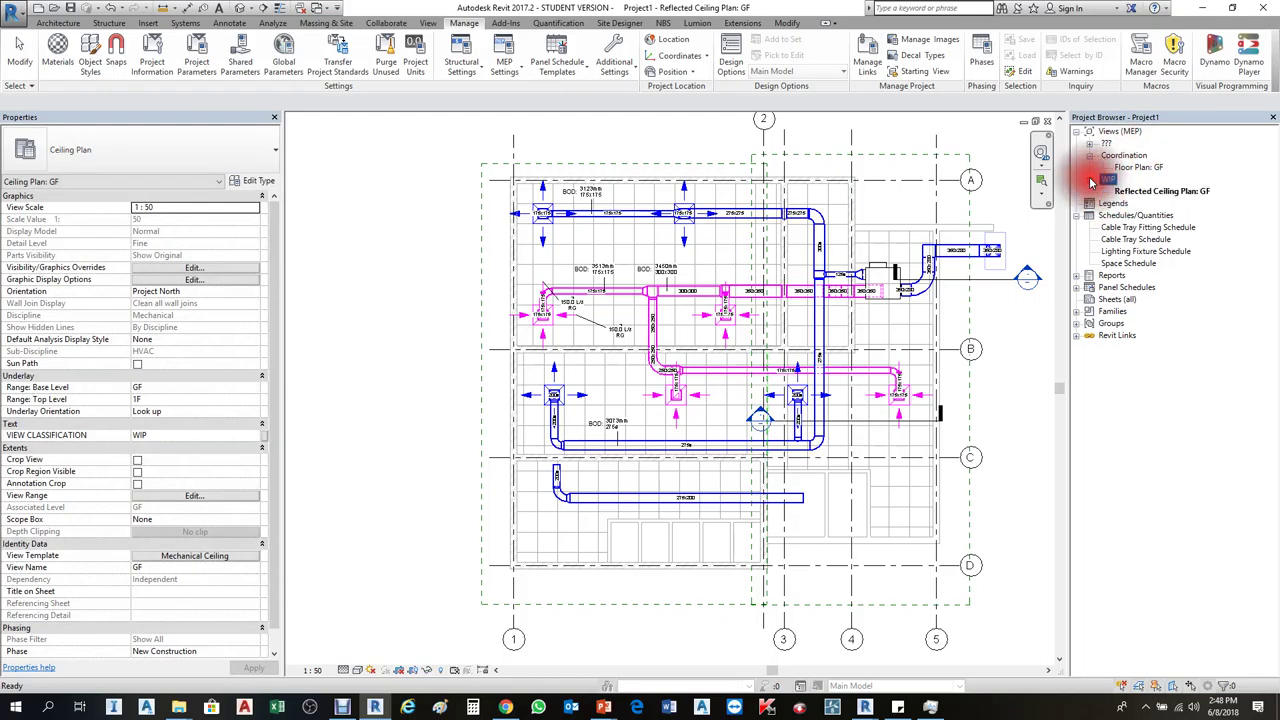
{"action": "left_click", "coordinate": [1089, 146]}
{"action": "left_click", "coordinate": [1089, 146]}
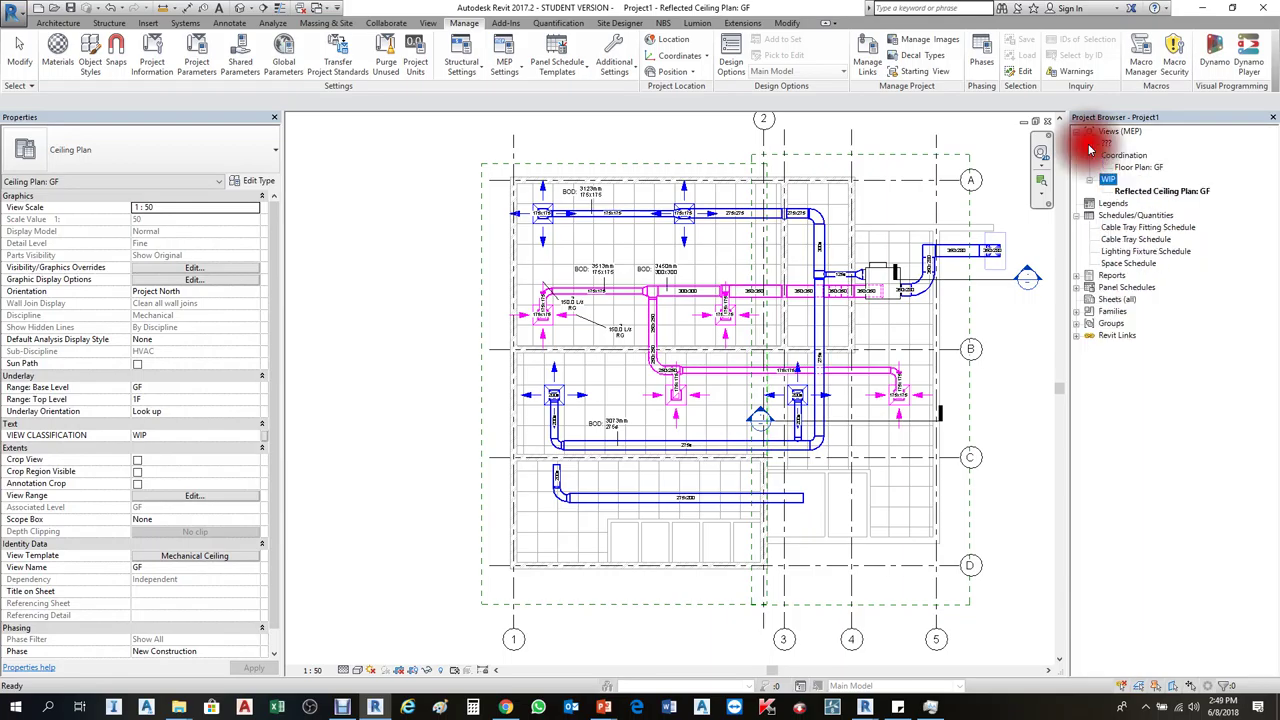
{"action": "left_click", "coordinate": [1089, 146]}
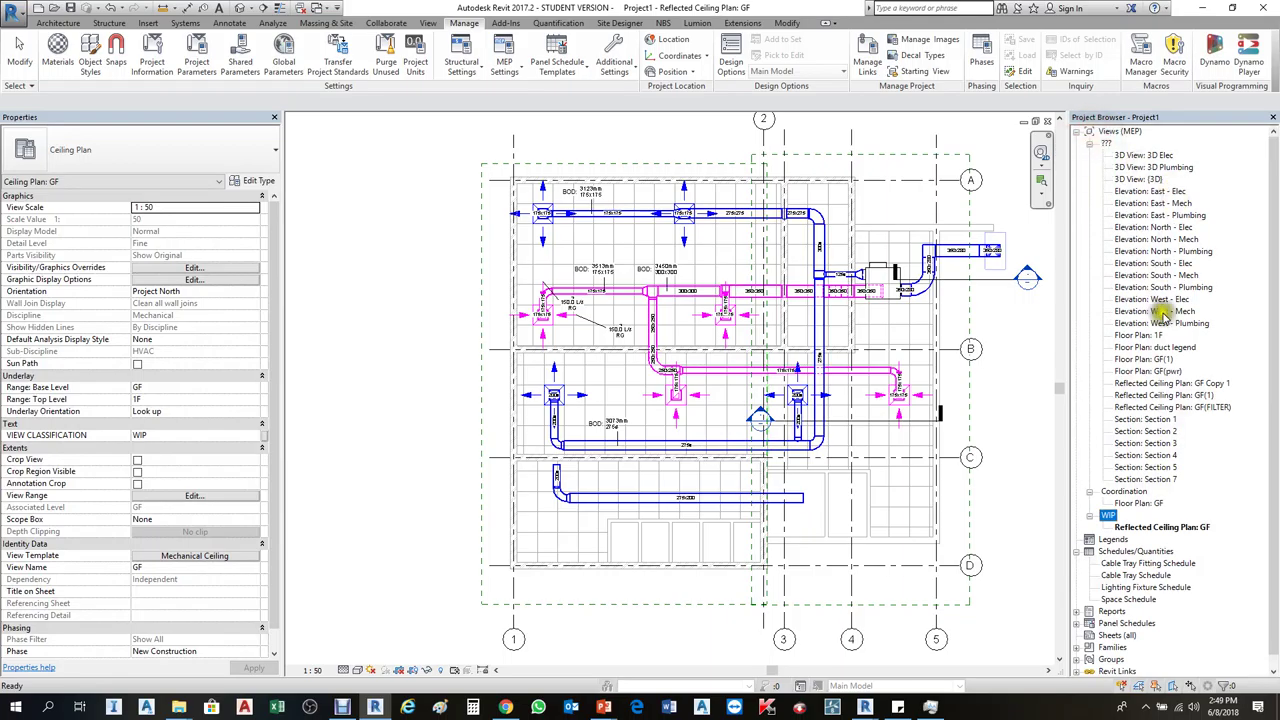
{"action": "left_click", "coordinate": [1089, 145]}
{"action": "left_click", "coordinate": [1116, 131]}
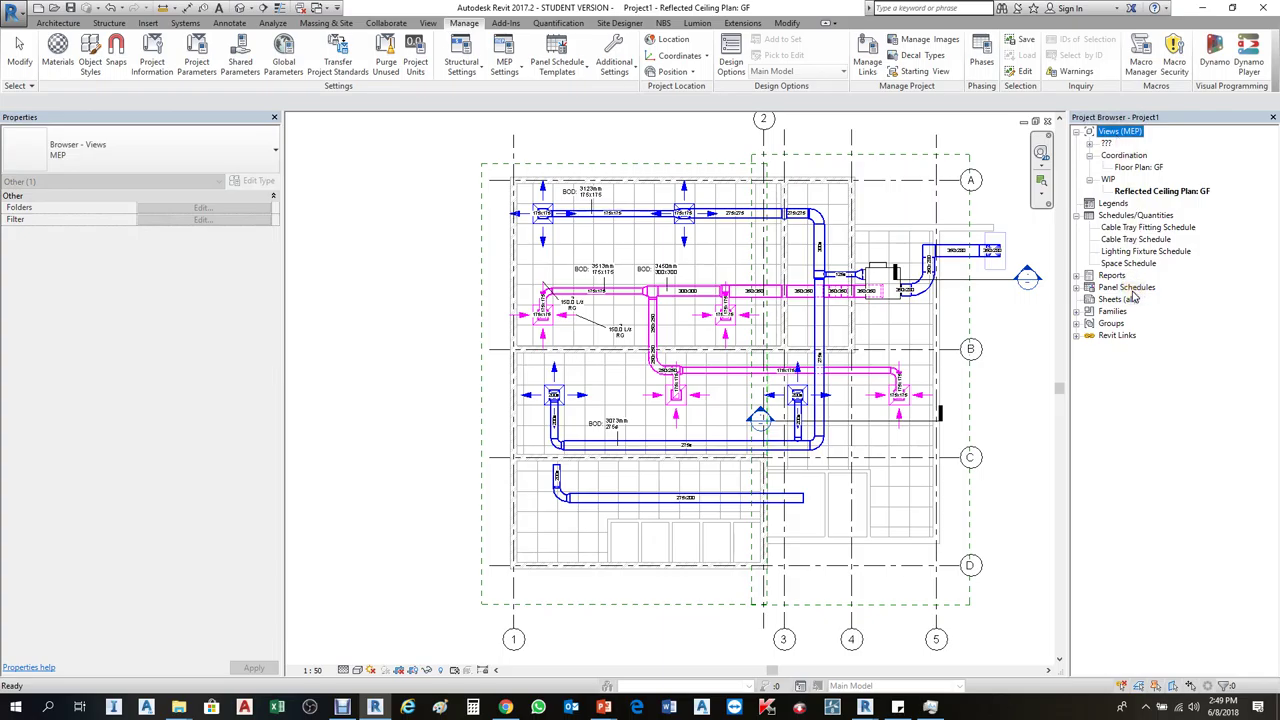
{"action": "left_click", "coordinate": [1118, 157]}
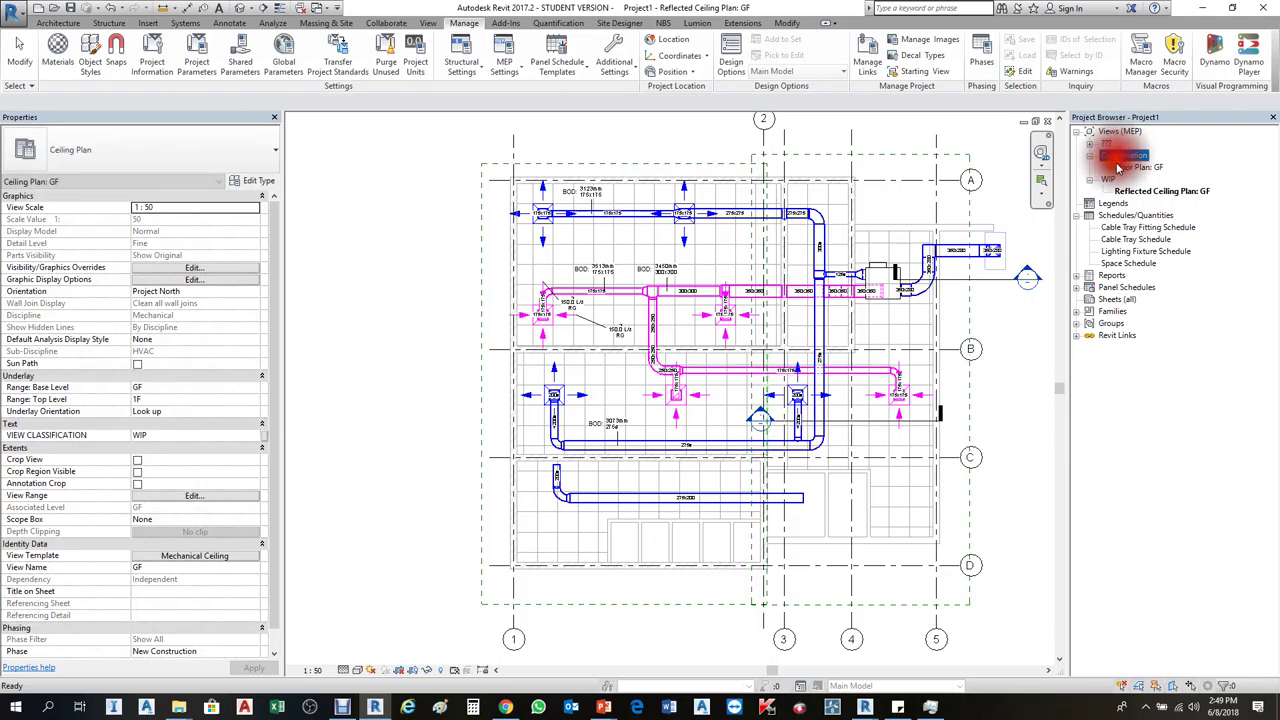
{"action": "left_click", "coordinate": [1108, 180]}
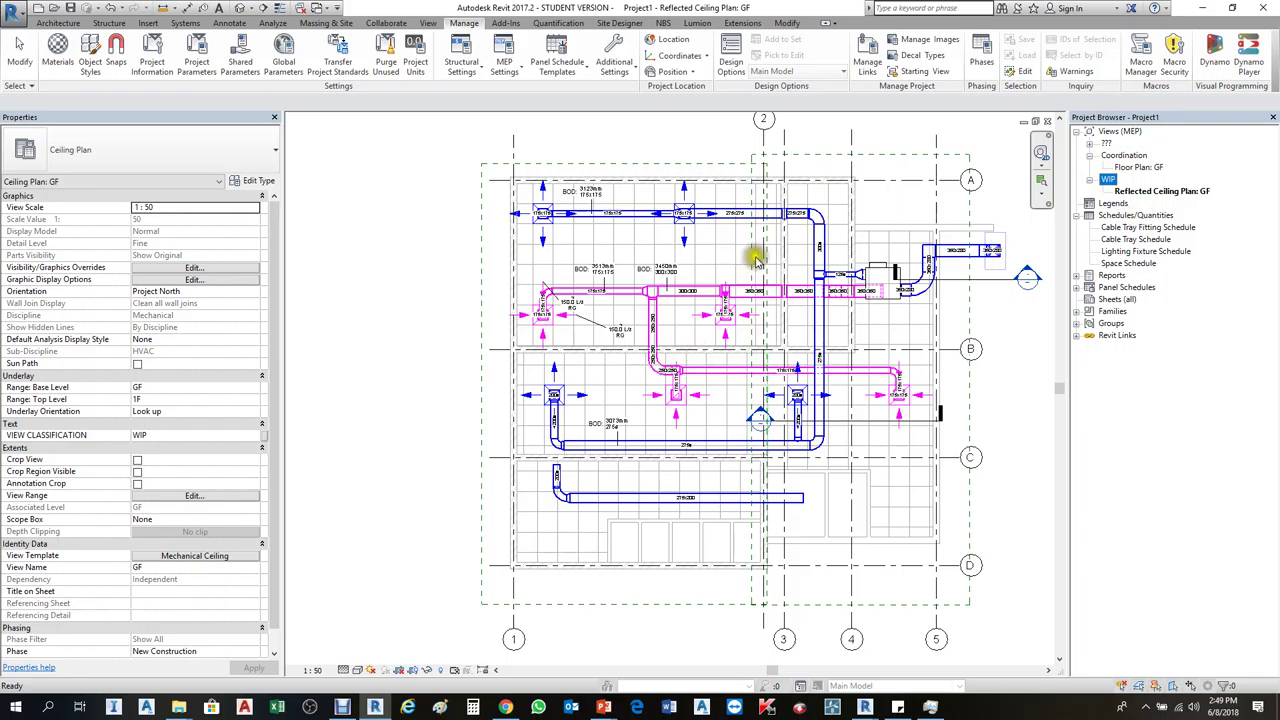
{"action": "scroll", "coordinate": [441, 290], "scroll_direction": "up", "scroll_amount": 2}
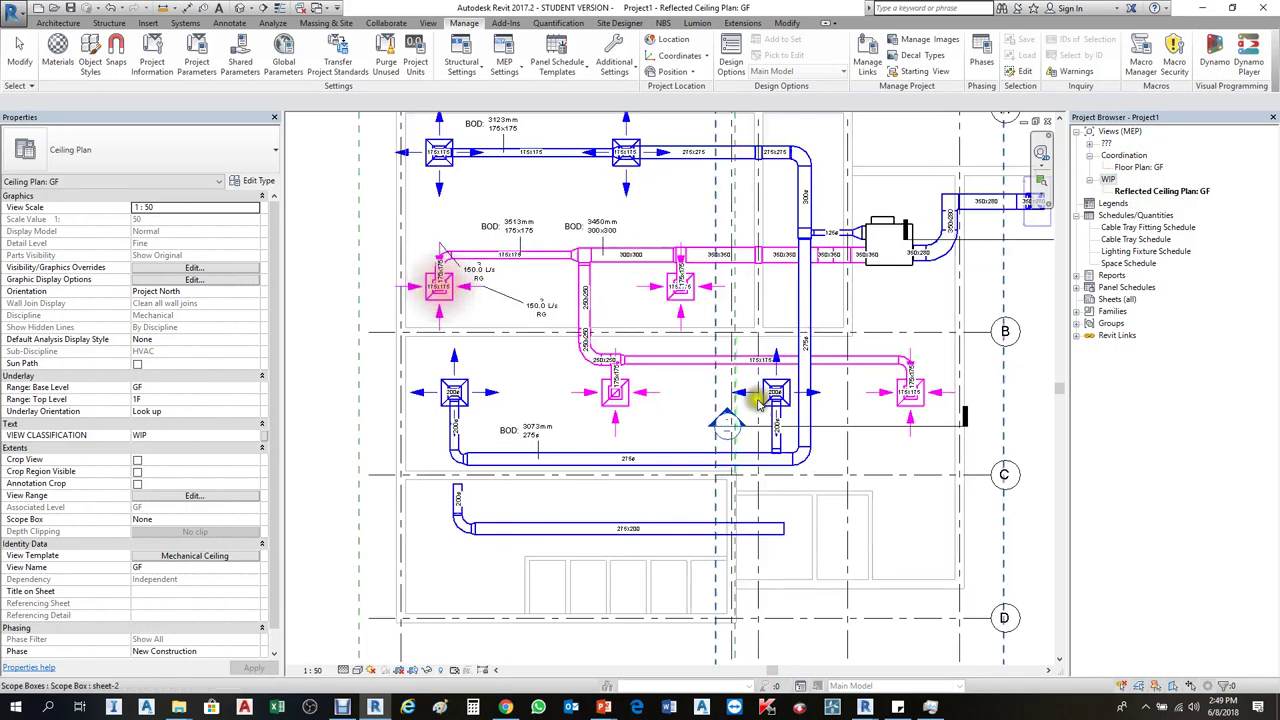
{"action": "scroll", "coordinate": [670, 316], "scroll_direction": "down", "scroll_amount": 1}
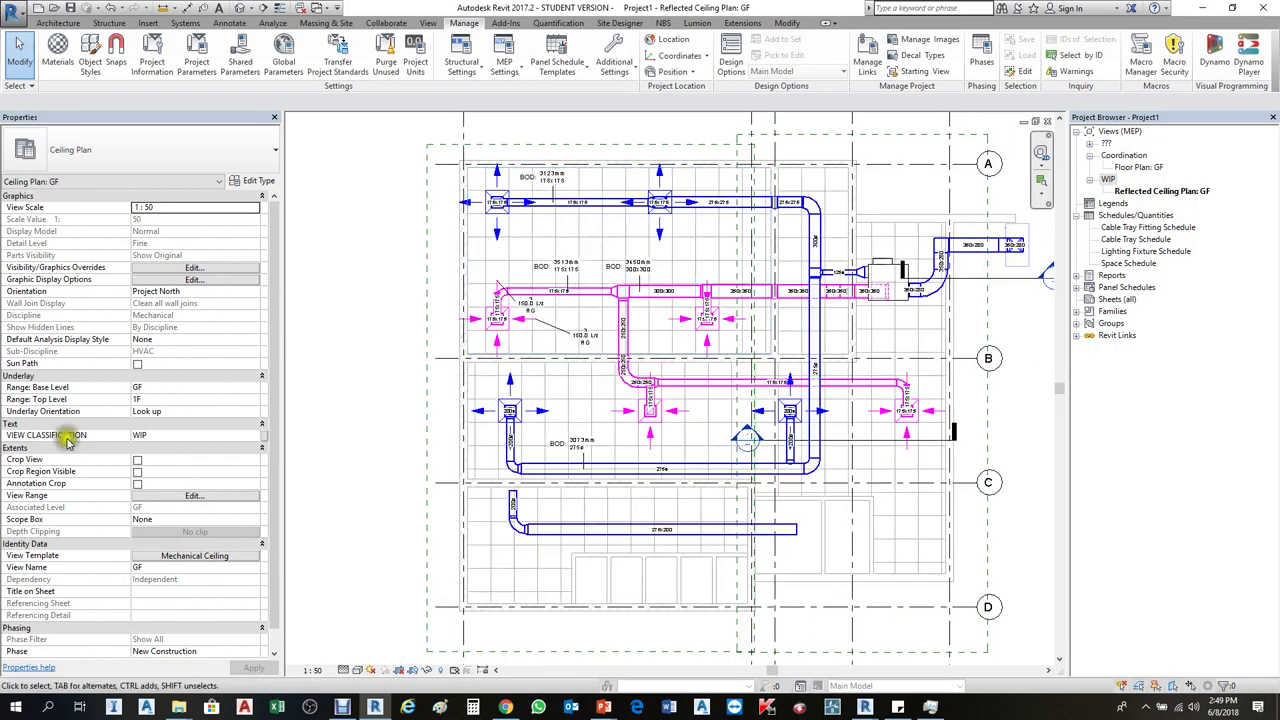
{"action": "left_click", "coordinate": [193, 437]}
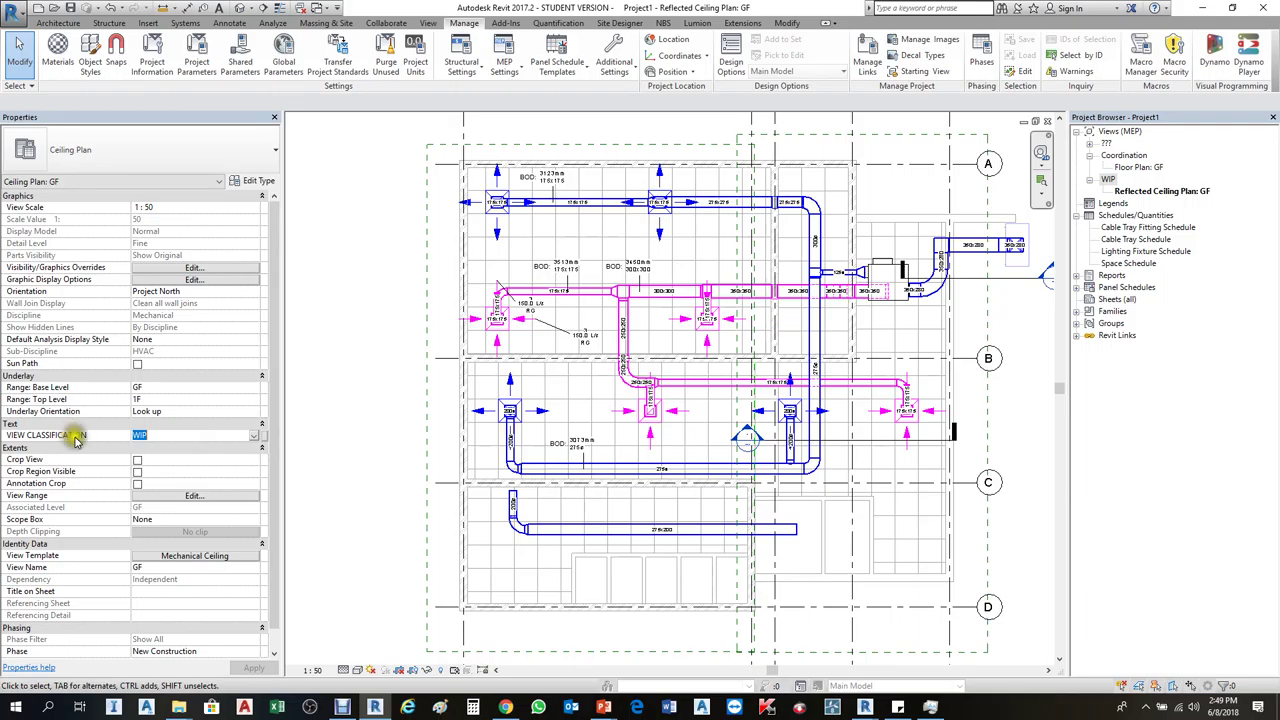
{"action": "left_click", "coordinate": [175, 449]}
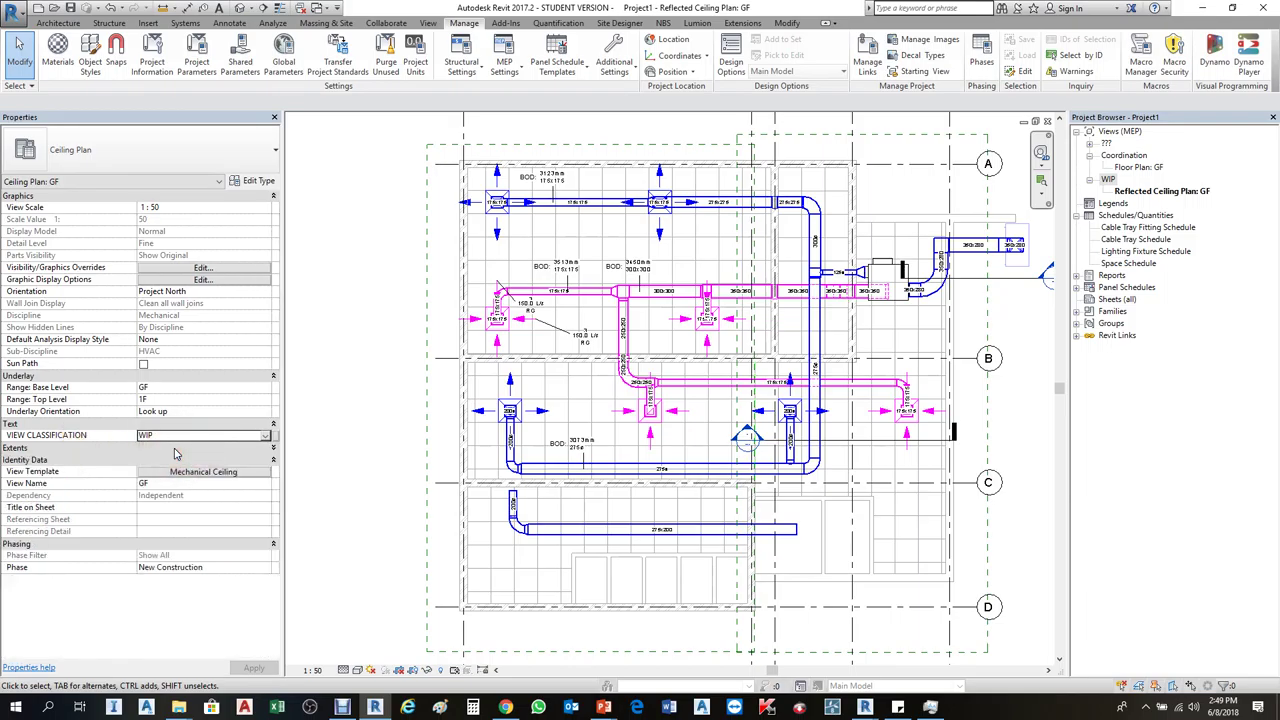
{"action": "left_click", "coordinate": [1118, 131]}
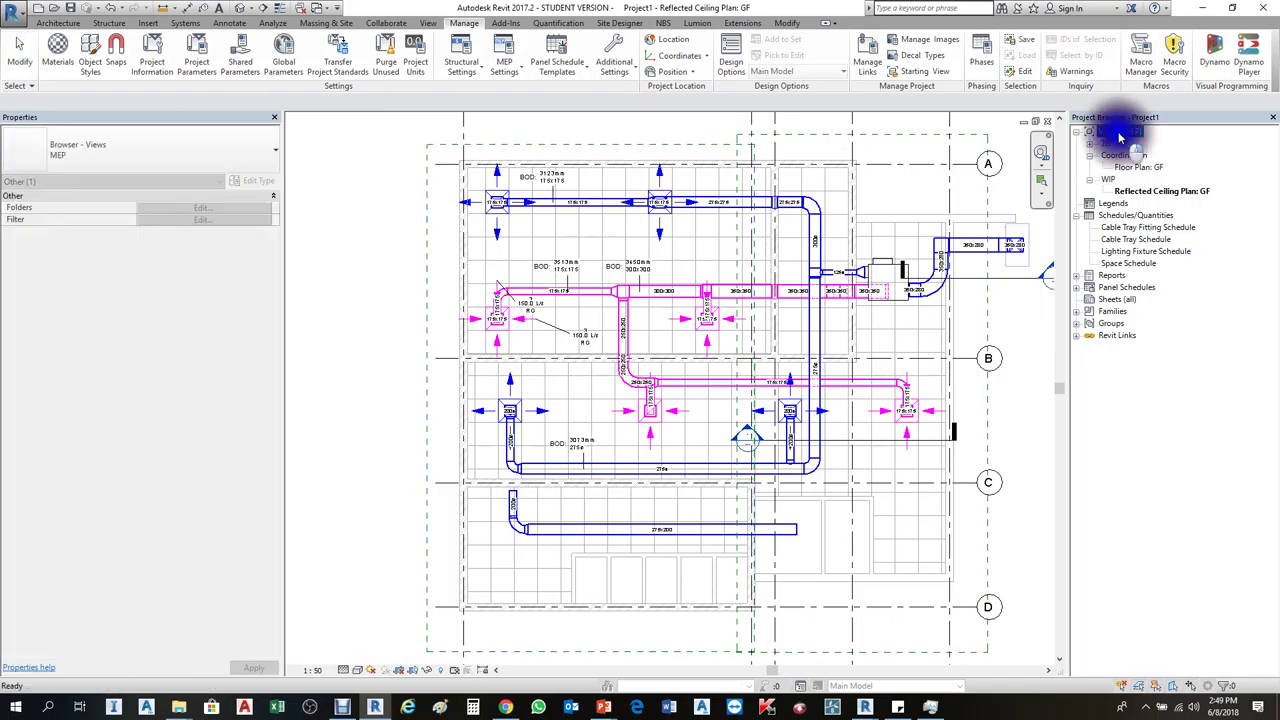
{"action": "right_click", "coordinate": [1118, 135]}
{"action": "left_click", "coordinate": [1145, 135]}
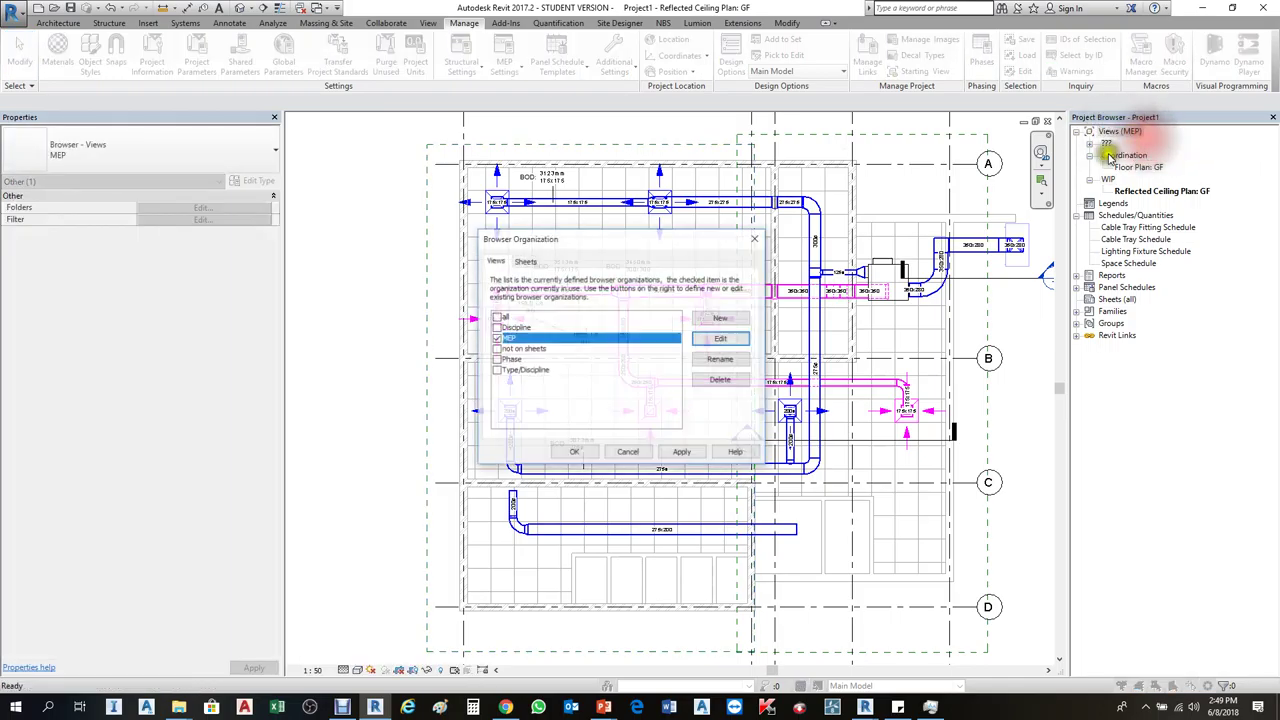
{"action": "left_click", "coordinate": [721, 339]}
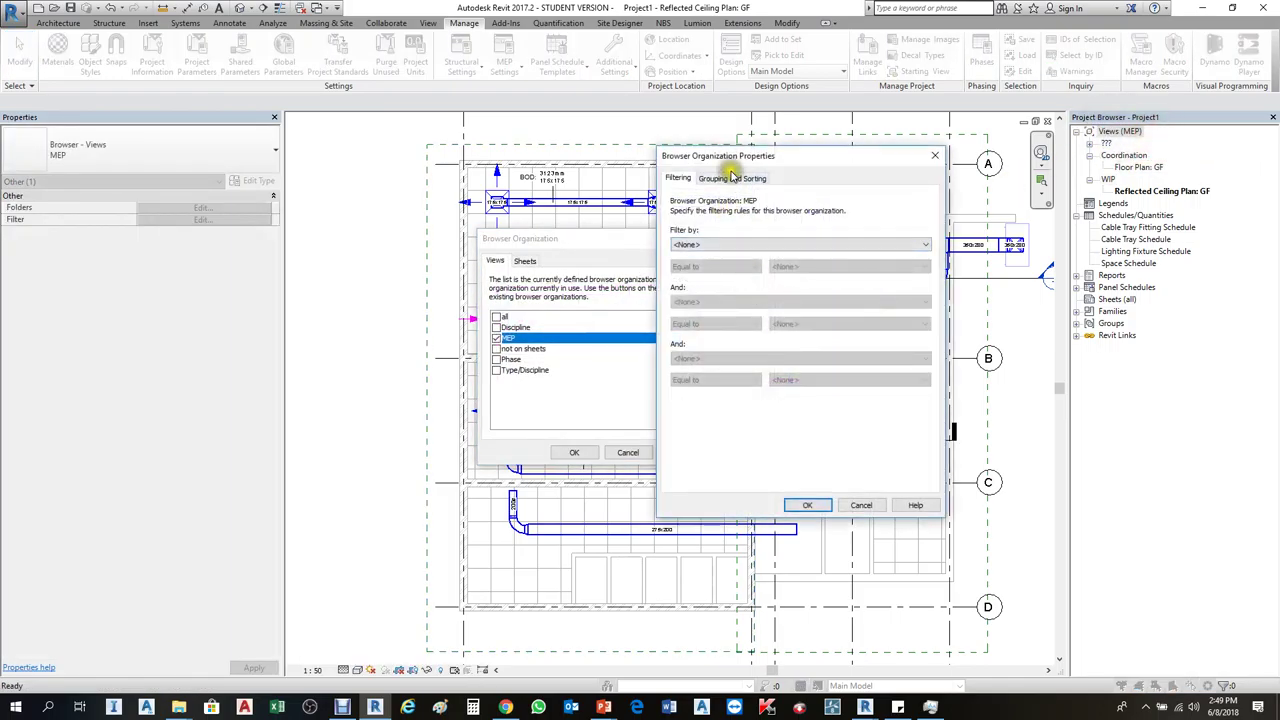
{"action": "left_click", "coordinate": [733, 178]}
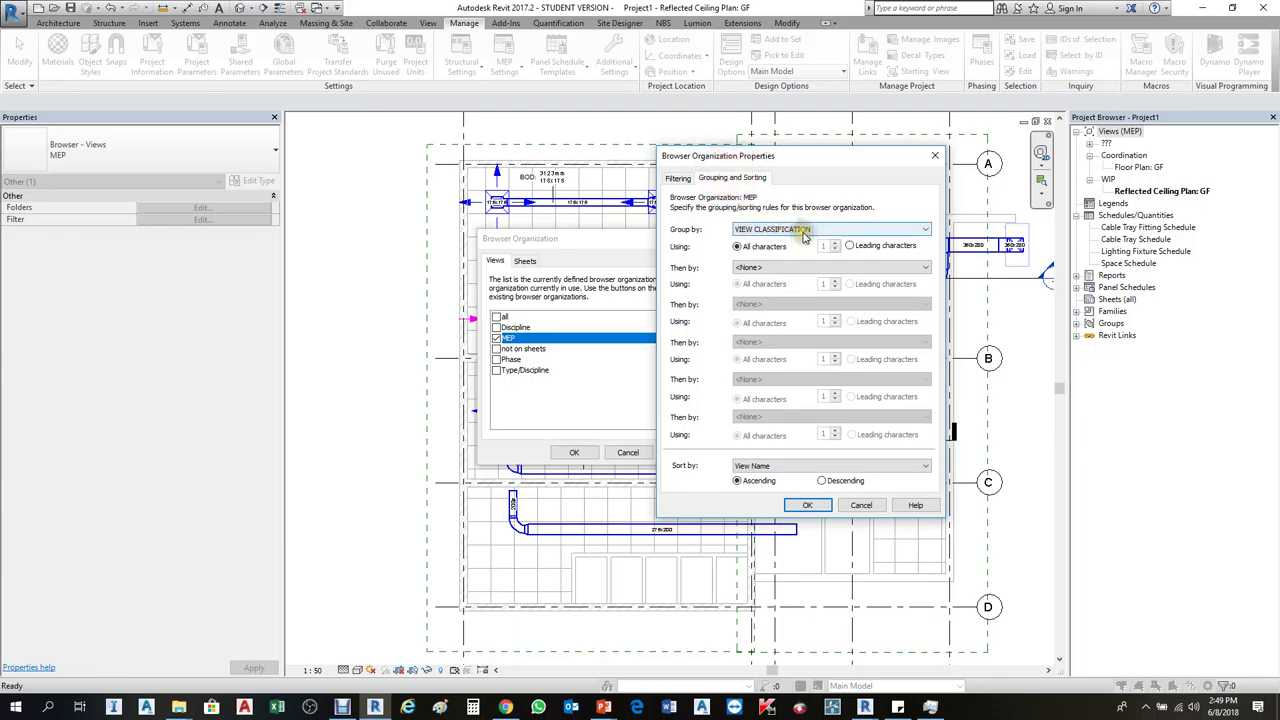
{"action": "left_click", "coordinate": [836, 268]}
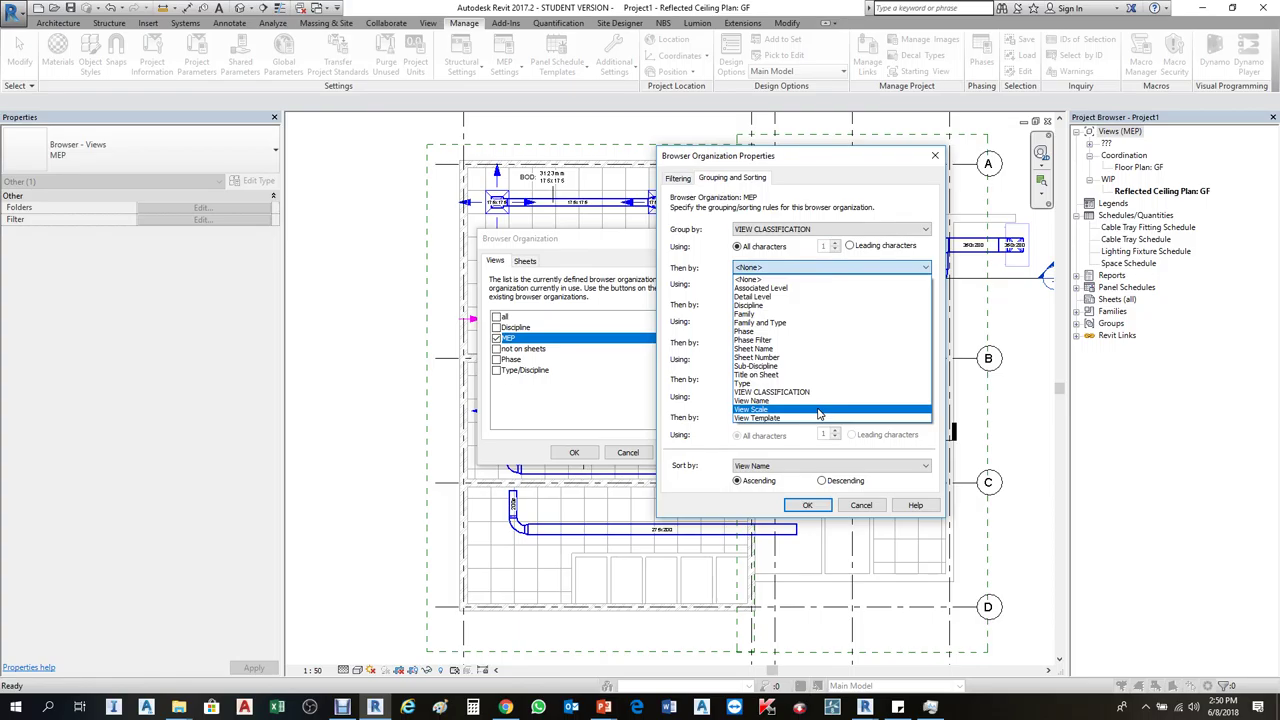
{"action": "left_click", "coordinate": [843, 177]}
{"action": "left_click", "coordinate": [934, 157]}
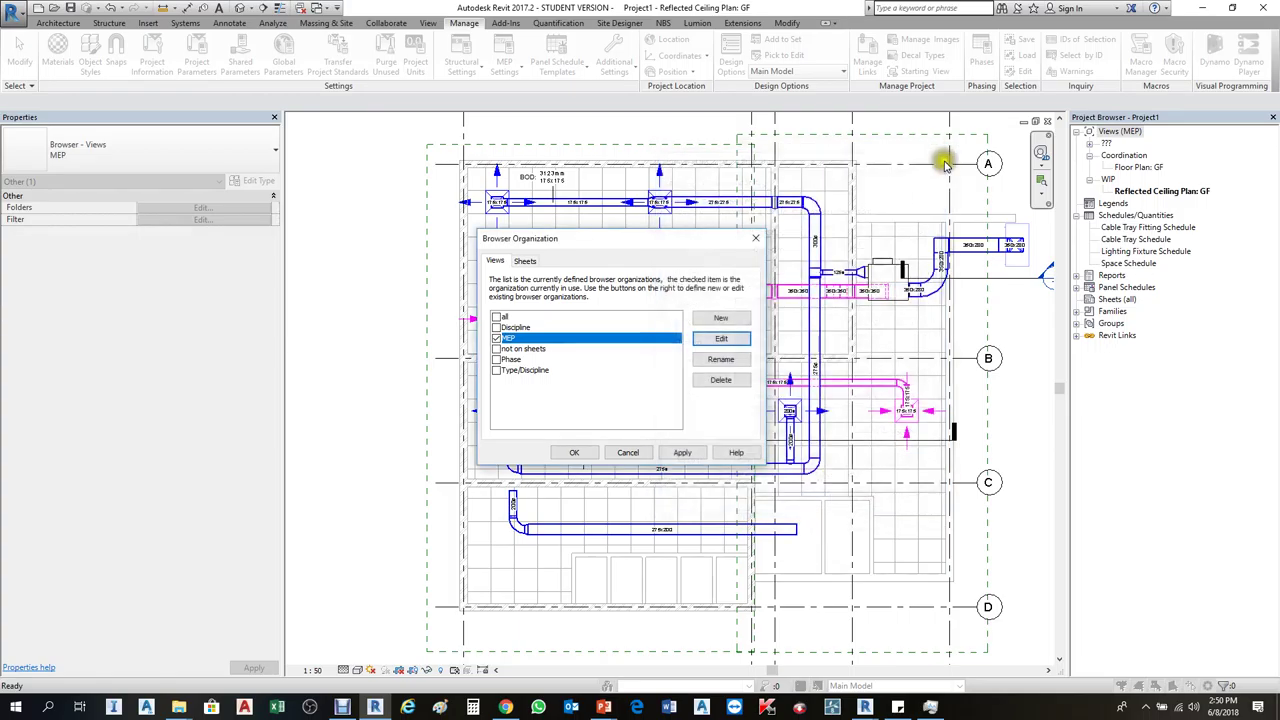
{"action": "left_click", "coordinate": [755, 238]}
{"action": "left_click", "coordinate": [1124, 155]}
{"action": "left_click", "coordinate": [1108, 180]}
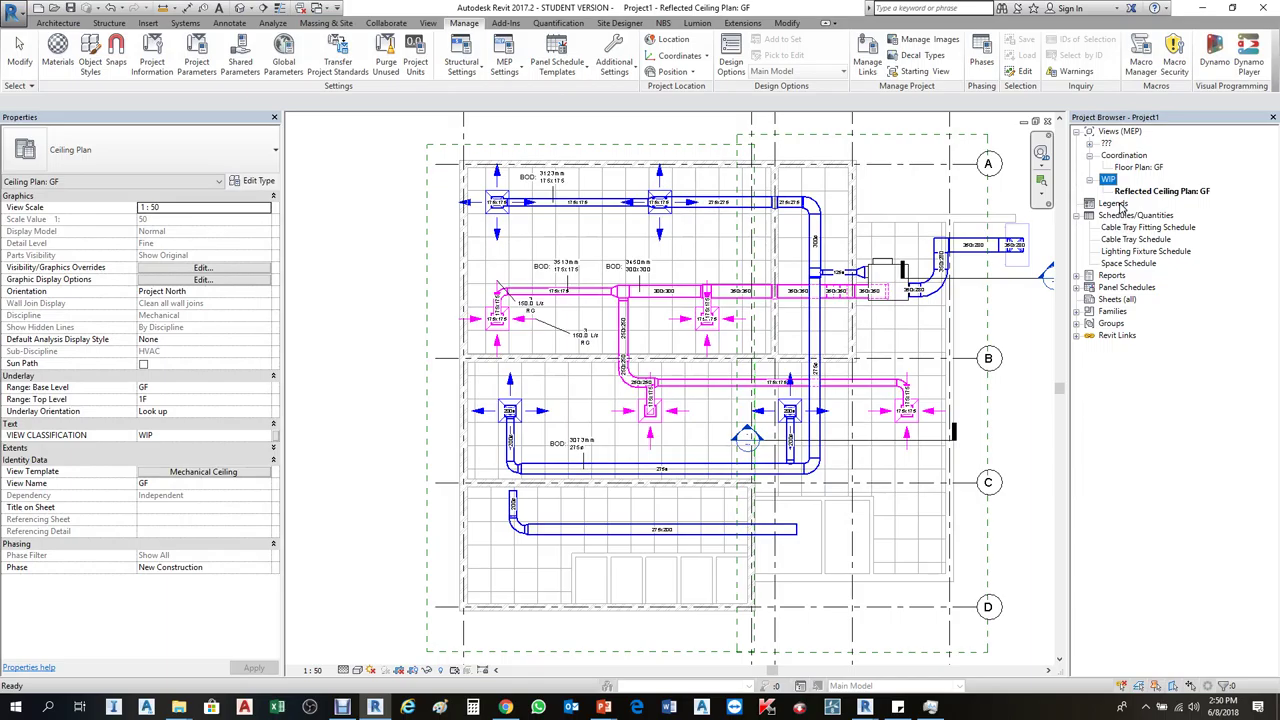
Open Reflected Ceiling Plan: GF, zoom in, and select the BOD 3450mm 300x300 duct tag
{"action": "left_click", "coordinate": [1140, 191]}
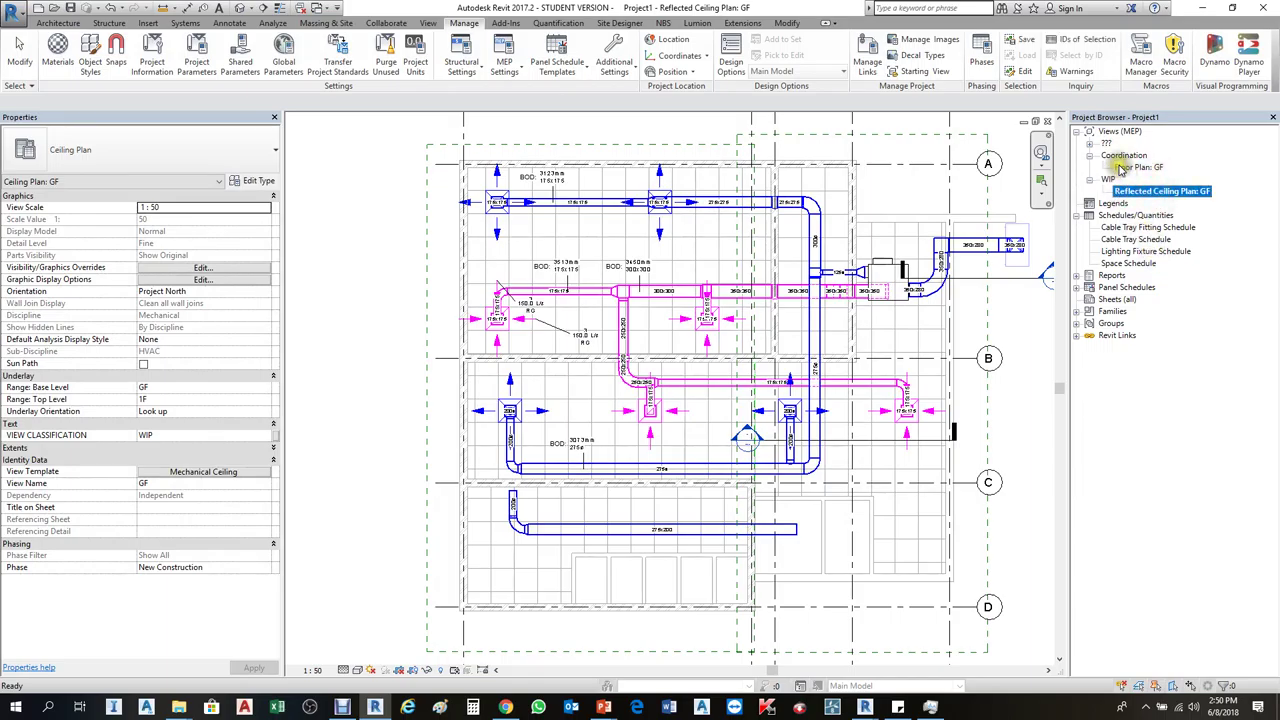
{"action": "left_click", "coordinate": [1120, 168]}
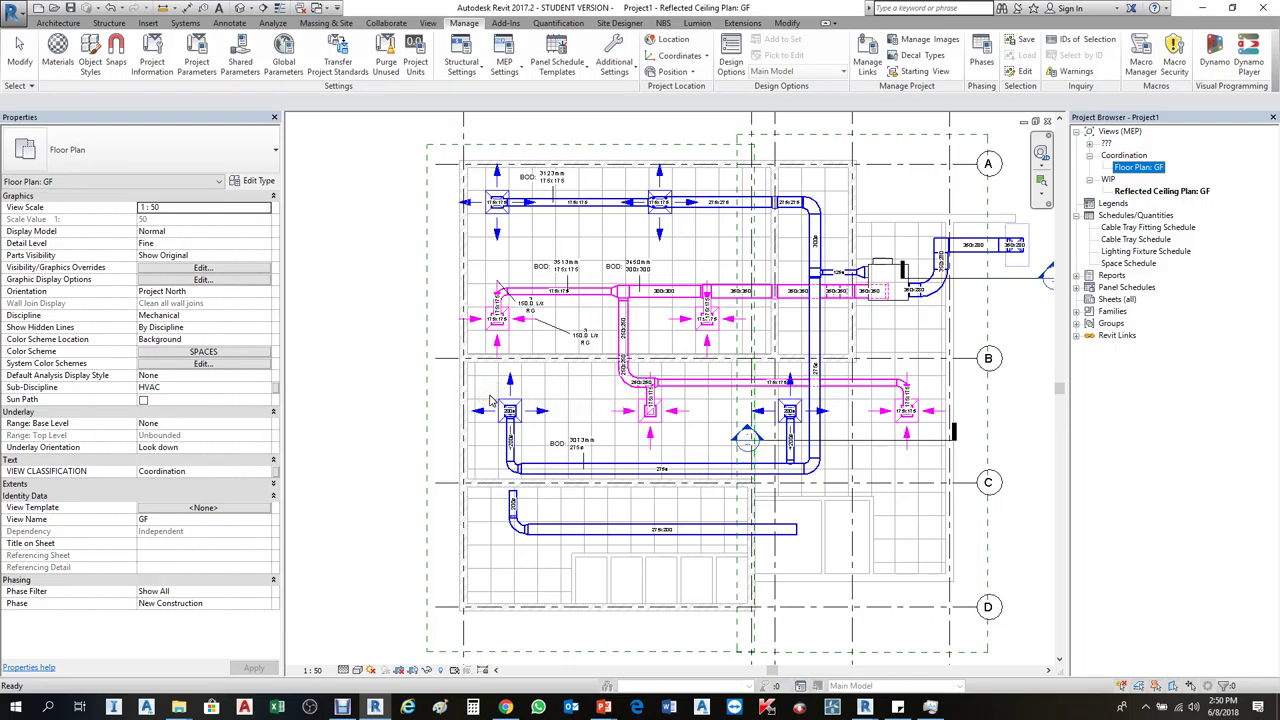
{"action": "left_click", "coordinate": [1176, 364]}
{"action": "left_click", "coordinate": [1128, 191]}
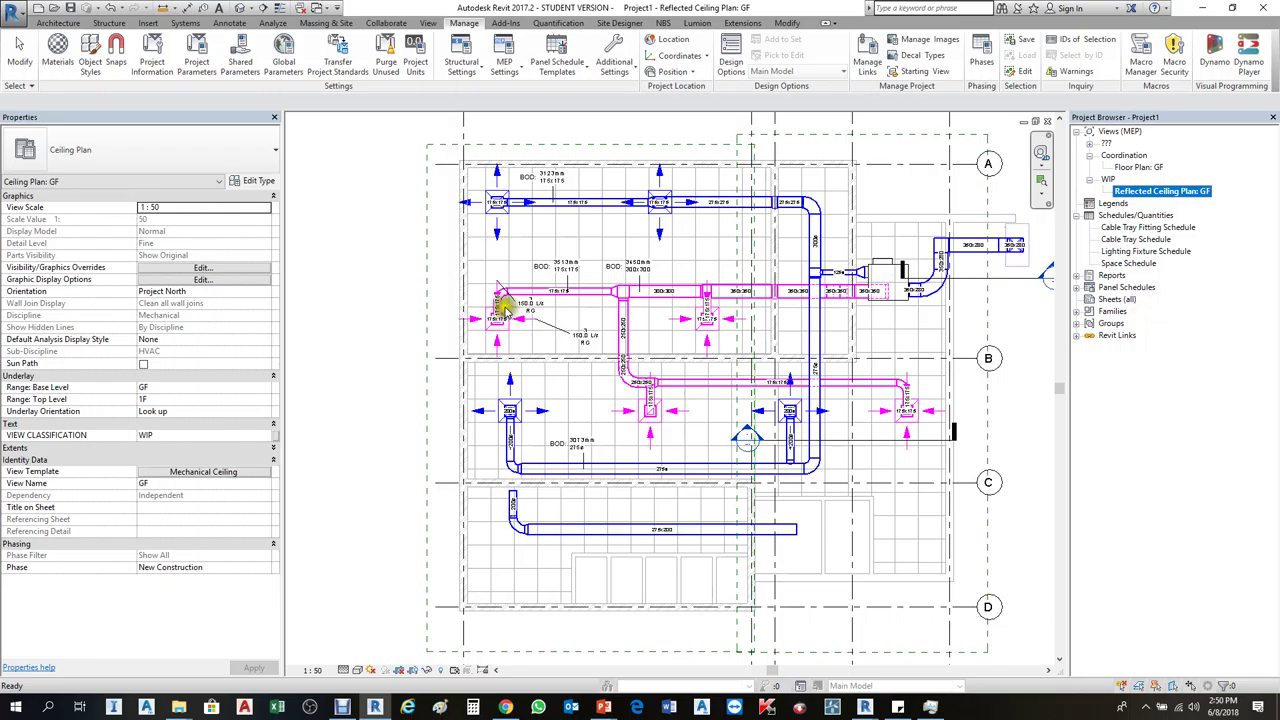
{"action": "left_click", "coordinate": [386, 352]}
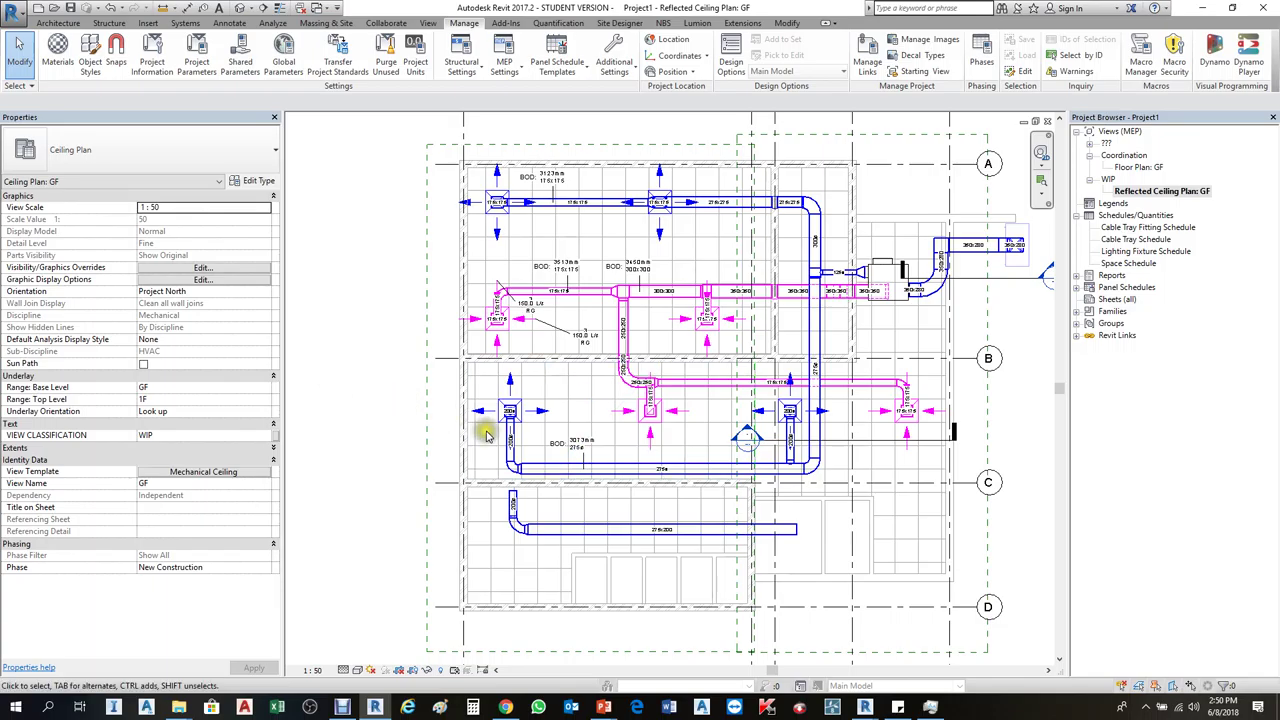
{"action": "scroll", "coordinate": [594, 252], "scroll_direction": "up", "scroll_amount": 5}
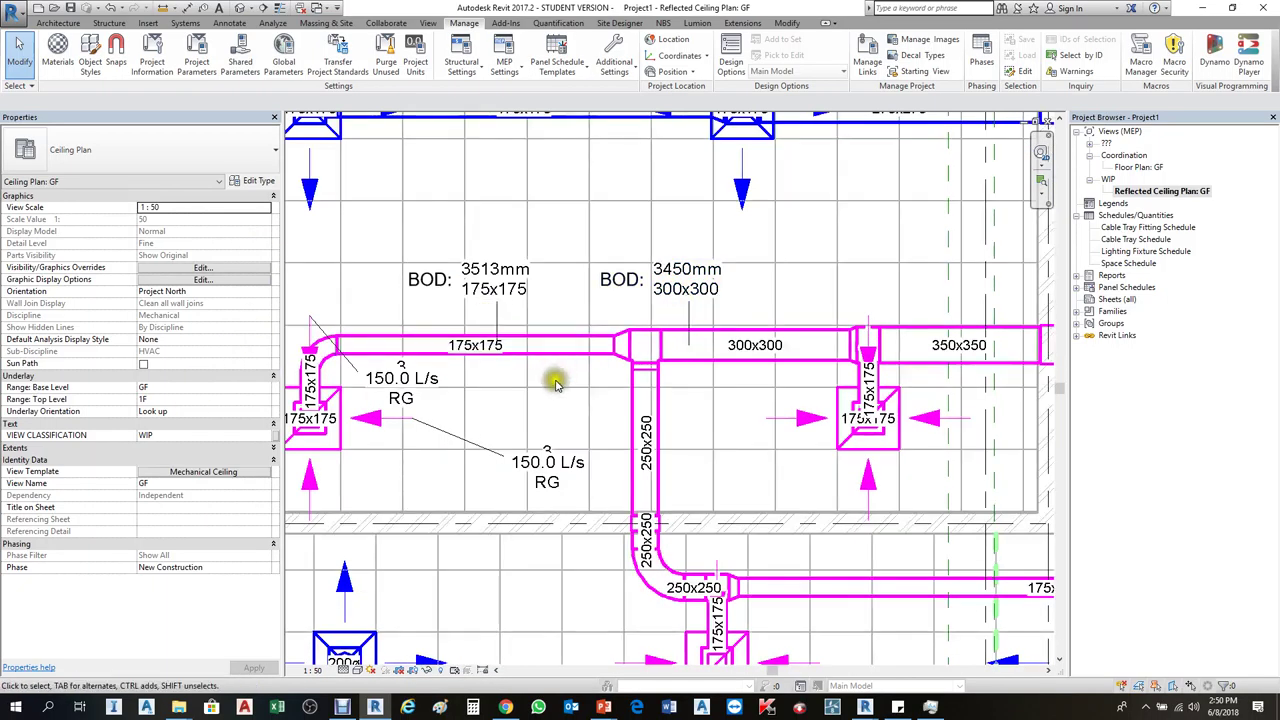
{"action": "left_click", "coordinate": [728, 279]}
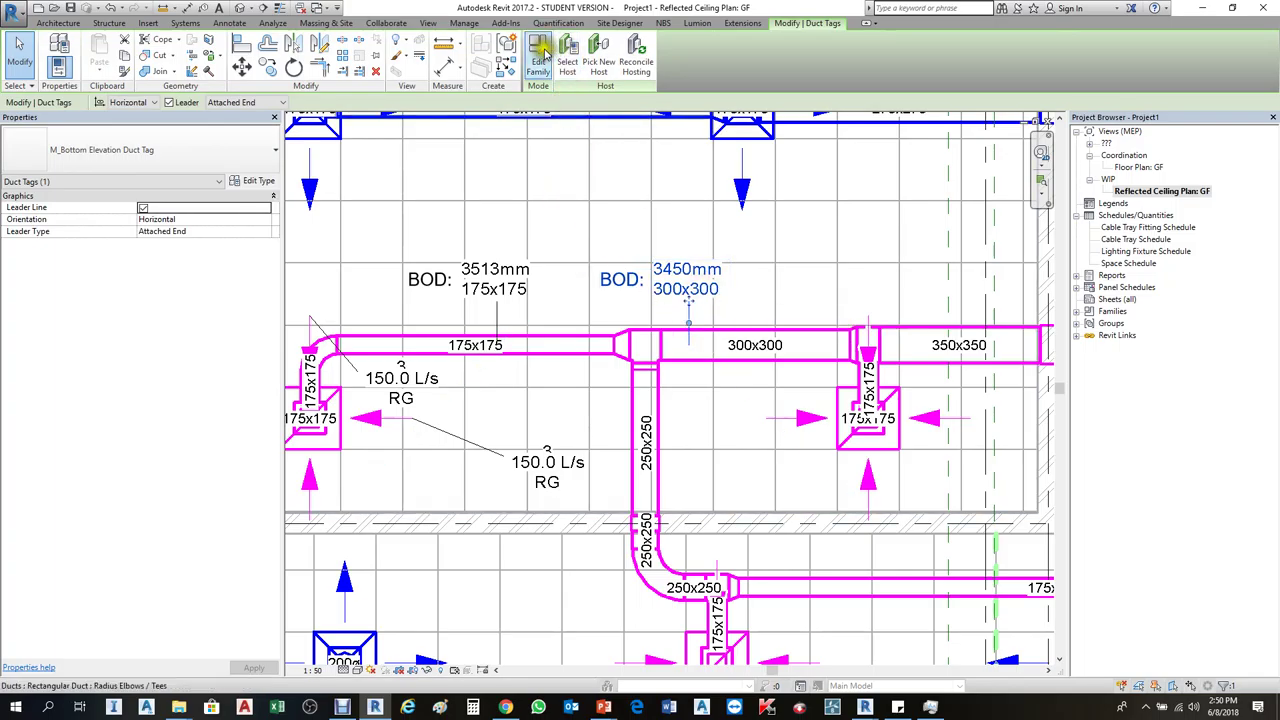
Edit the M_Bottom Elevation Duct Tag family and open Edit Label on its label
{"action": "left_click", "coordinate": [541, 56]}
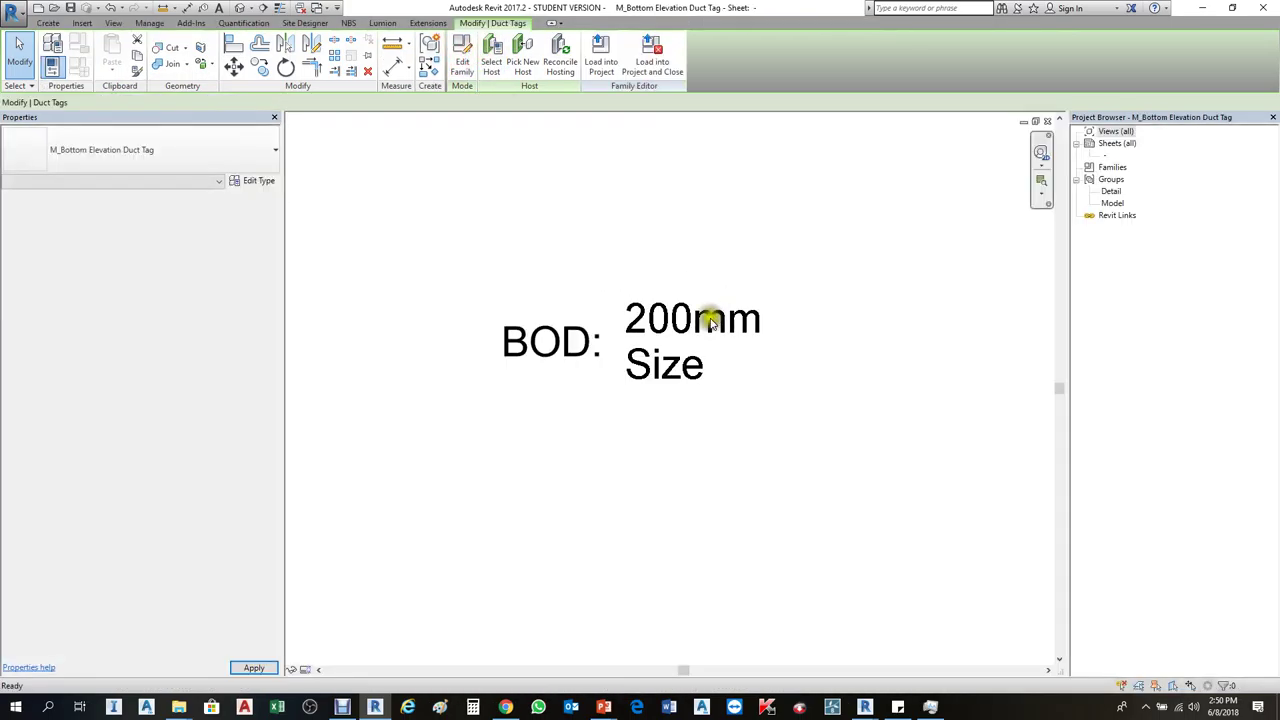
{"action": "left_click", "coordinate": [705, 305]}
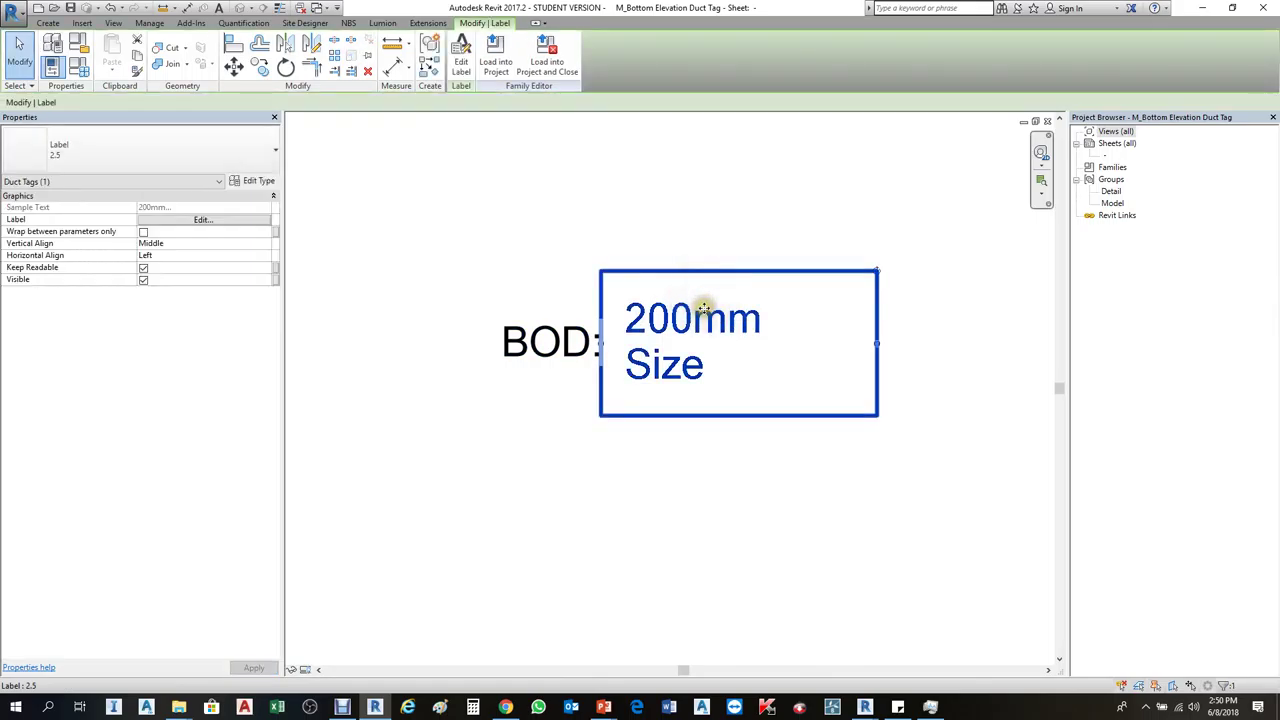
{"action": "left_click", "coordinate": [462, 52]}
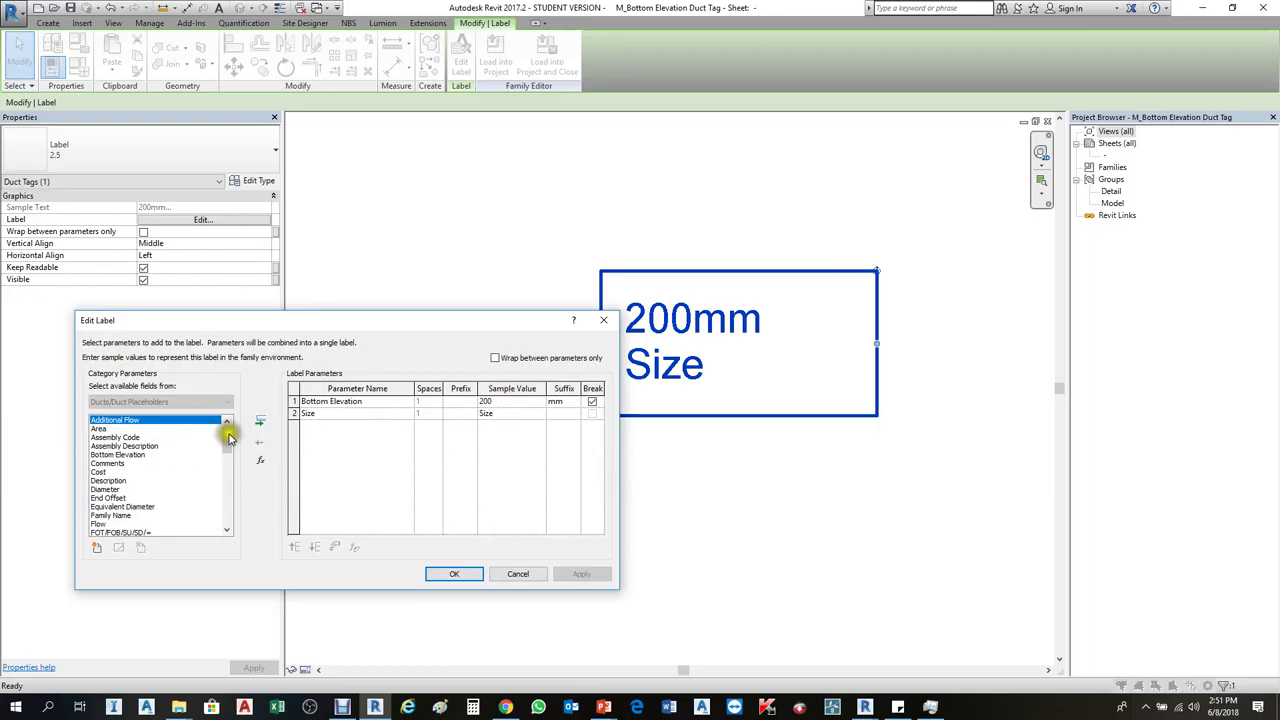
{"action": "left_click_drag", "start_coordinate": [322, 330], "coordinate": [378, 193]}
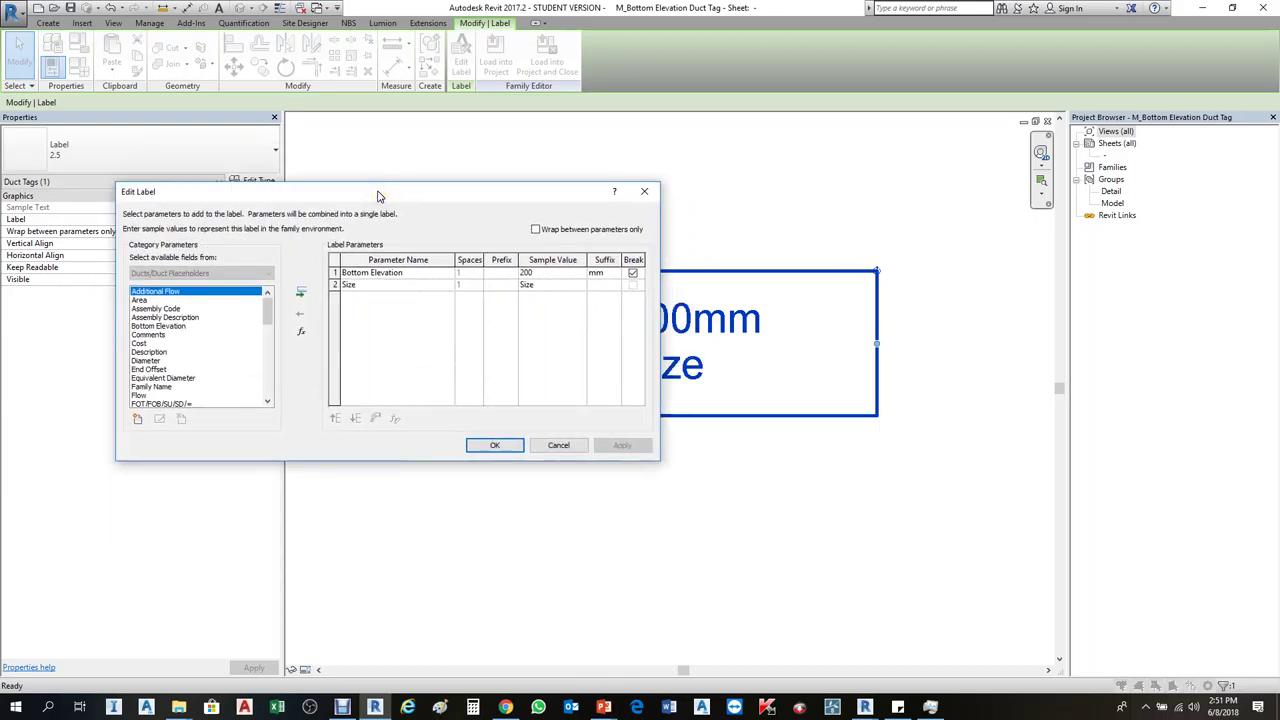
Pick System Classification from the label's available fields and add a new parameter
{"action": "scroll", "coordinate": [177, 363], "scroll_direction": "down", "scroll_amount": 10}
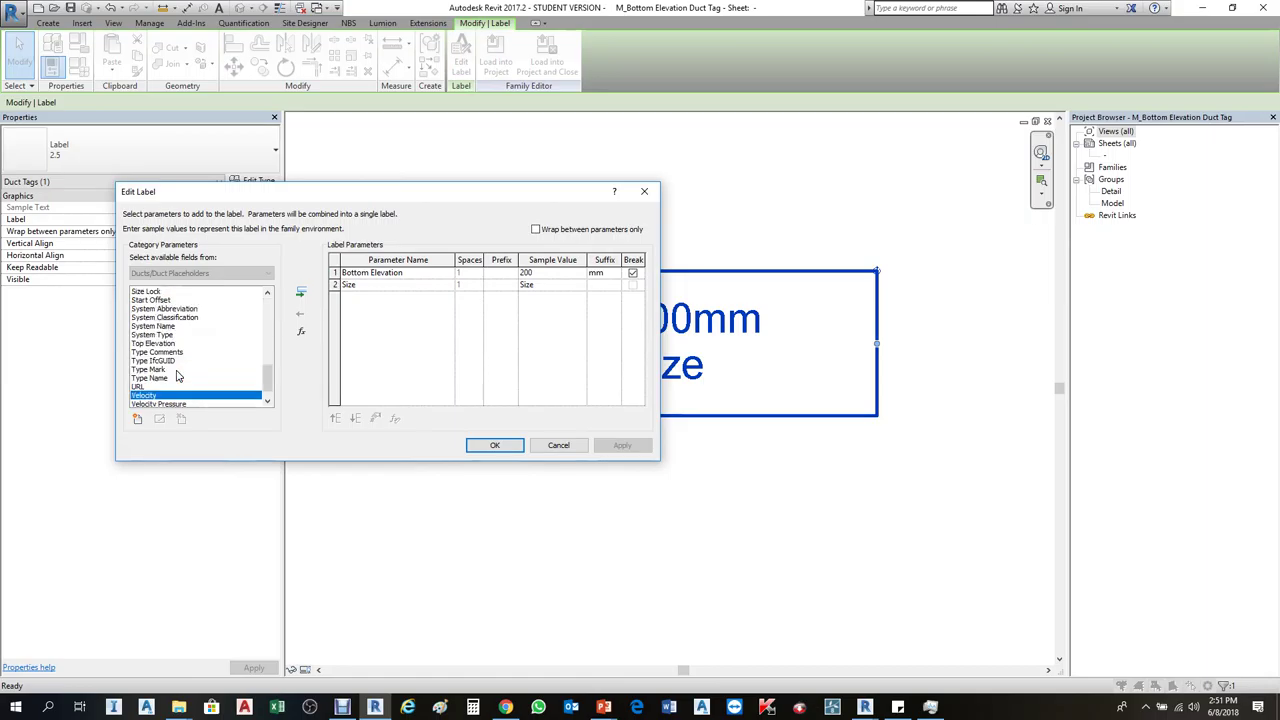
{"action": "left_click", "coordinate": [177, 377]}
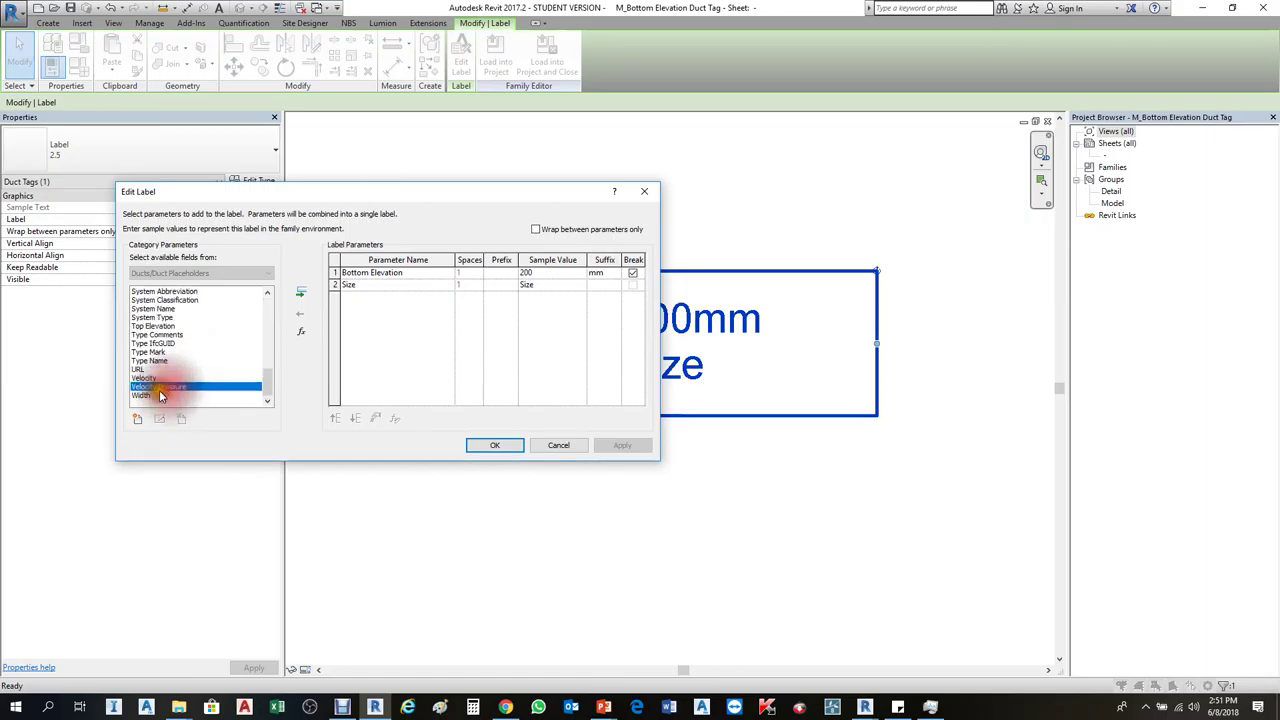
{"action": "left_click", "coordinate": [150, 395]}
{"action": "left_click", "coordinate": [165, 300]}
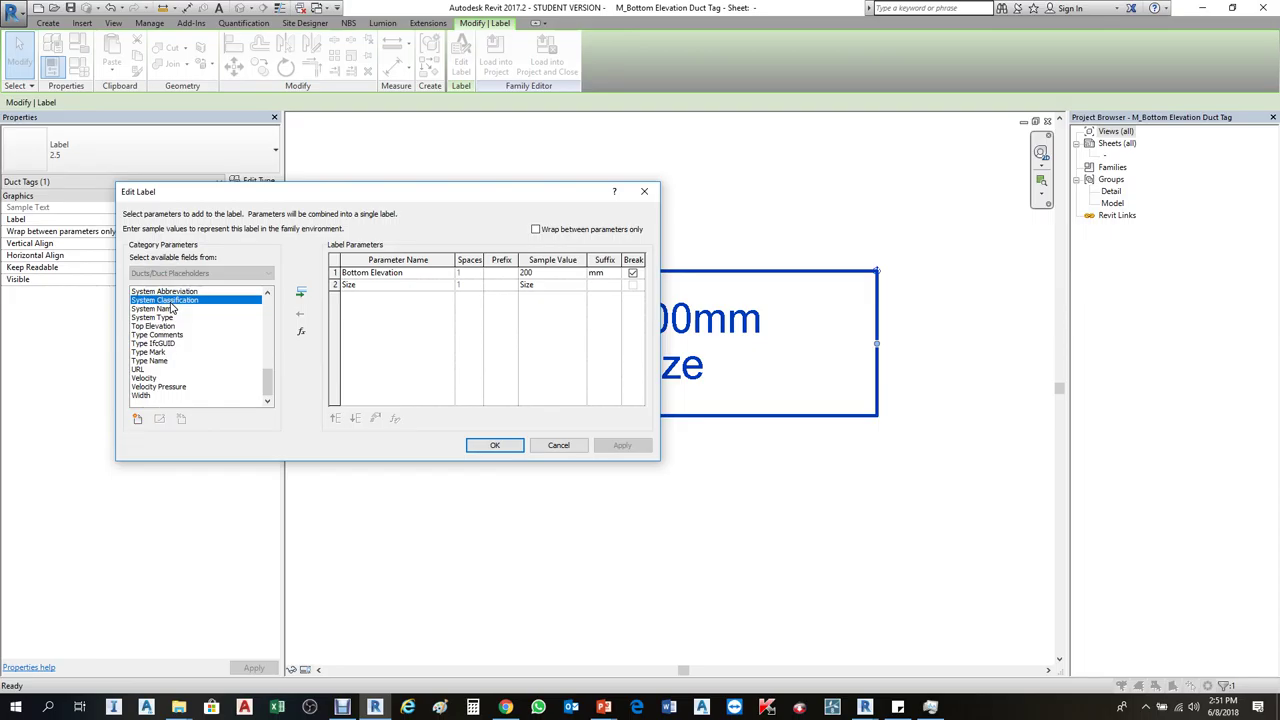
{"action": "left_click", "coordinate": [134, 422]}
Try selecting a shared parameter, agree to choose a new file, then dismiss the empty editor
{"action": "left_click", "coordinate": [136, 422]}
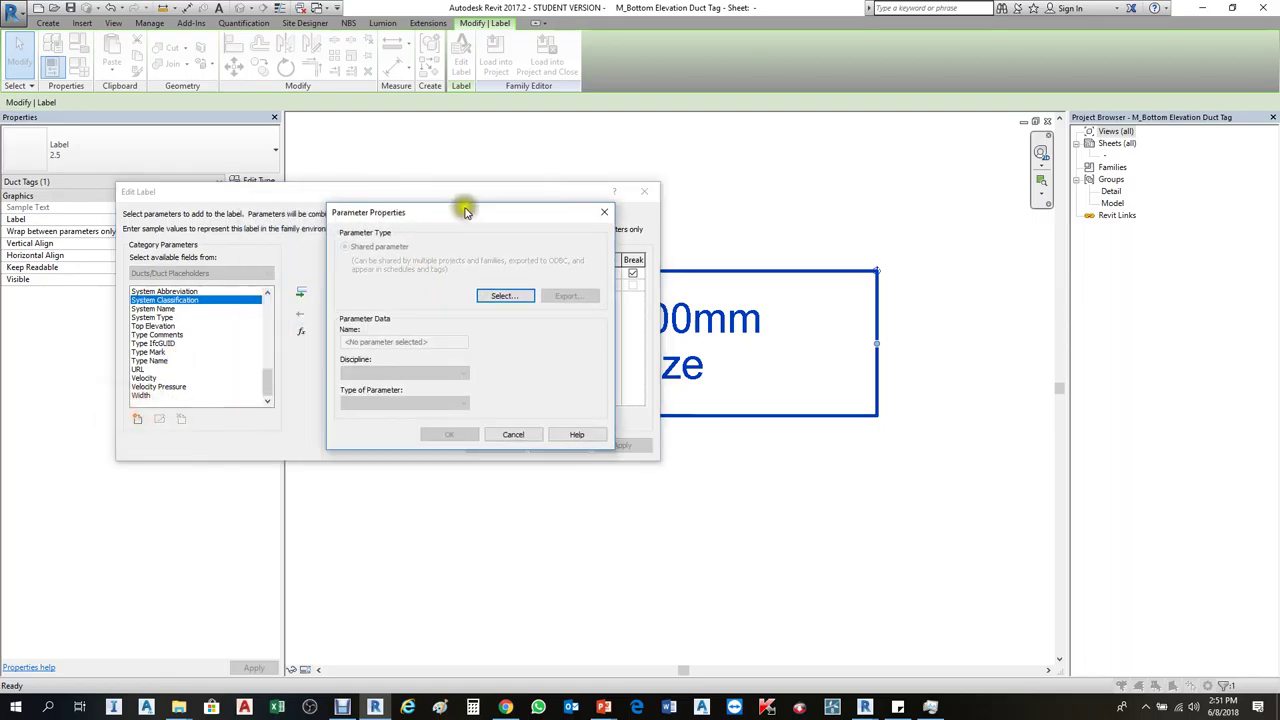
{"action": "left_click_drag", "start_coordinate": [465, 212], "coordinate": [643, 190]}
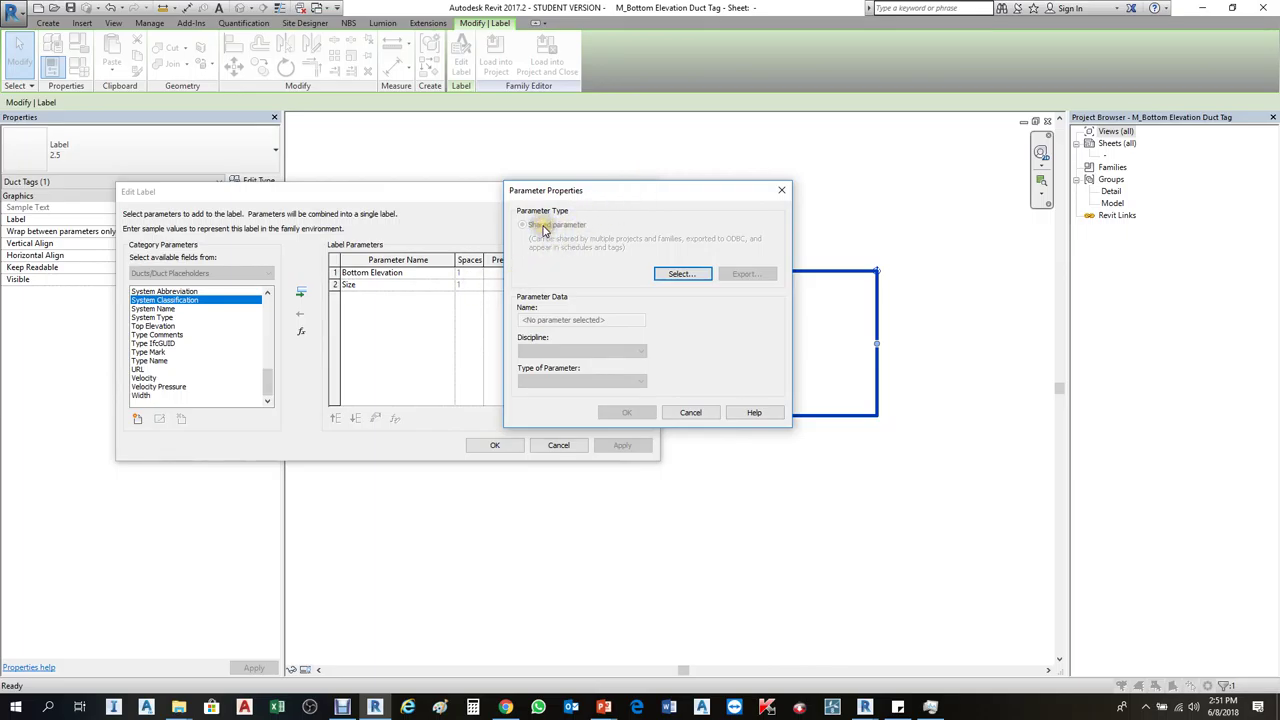
{"action": "left_click", "coordinate": [683, 275]}
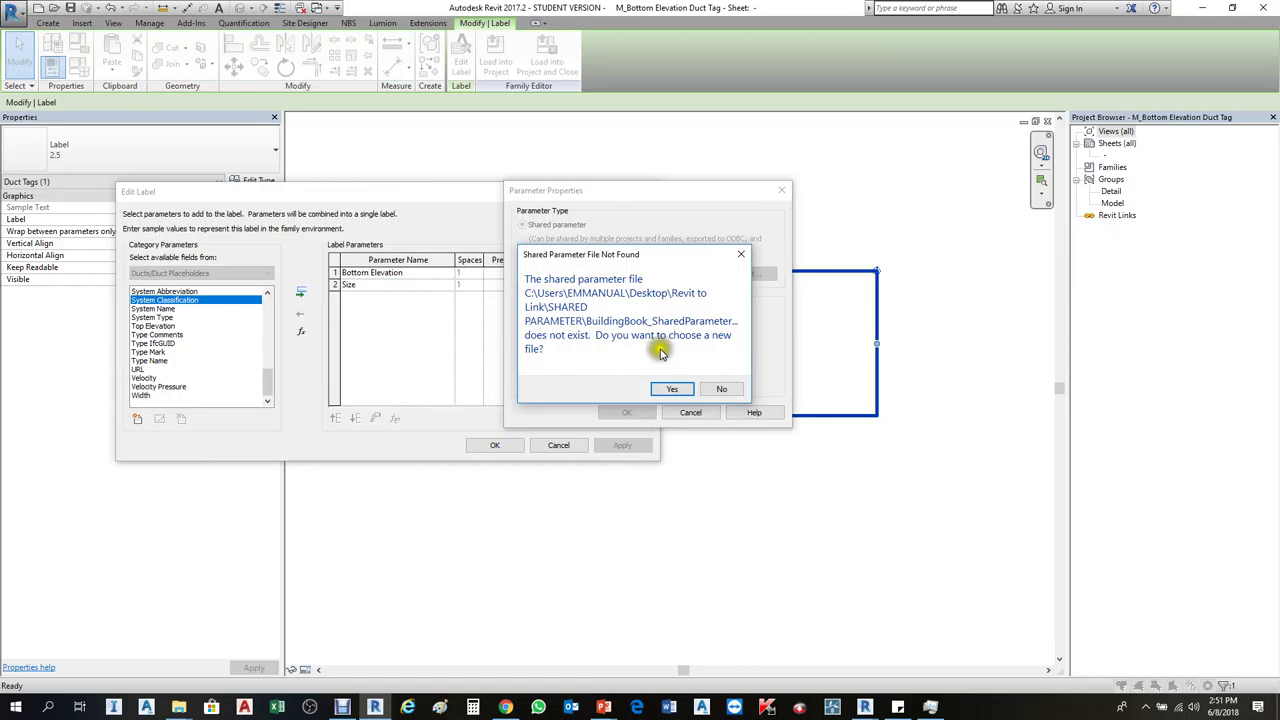
{"action": "left_click", "coordinate": [675, 389]}
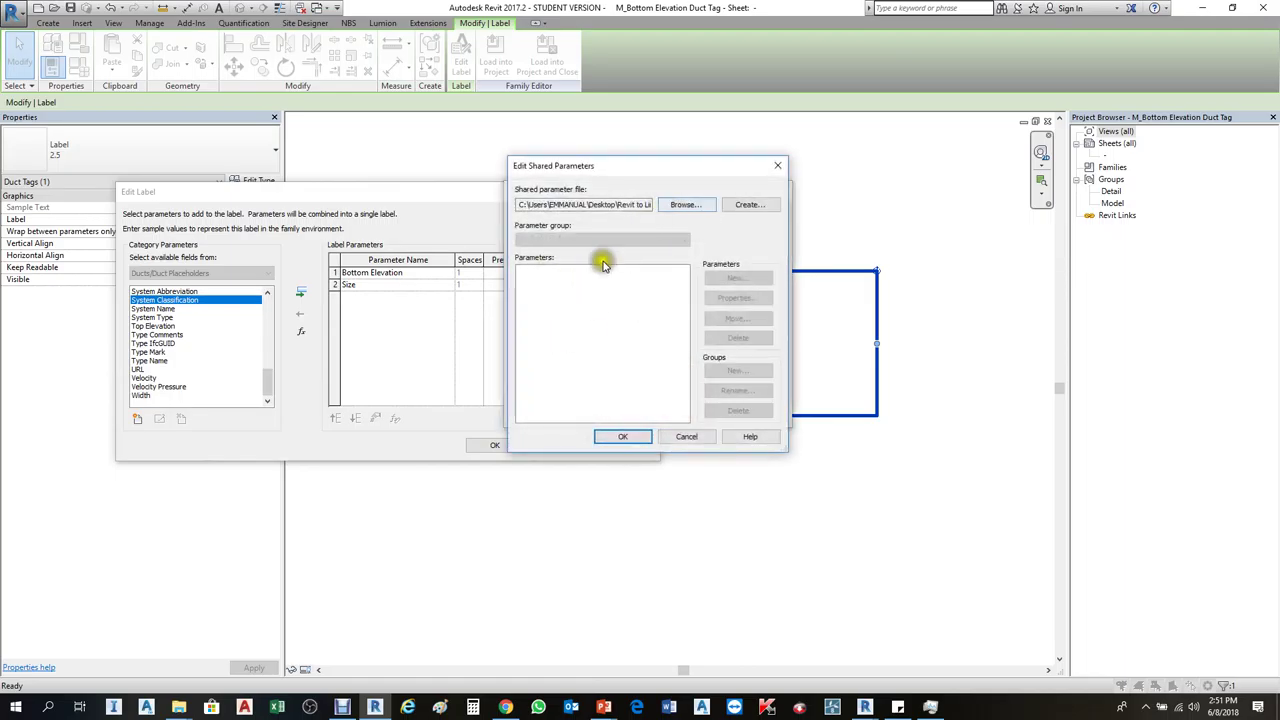
{"action": "left_click", "coordinate": [557, 278]}
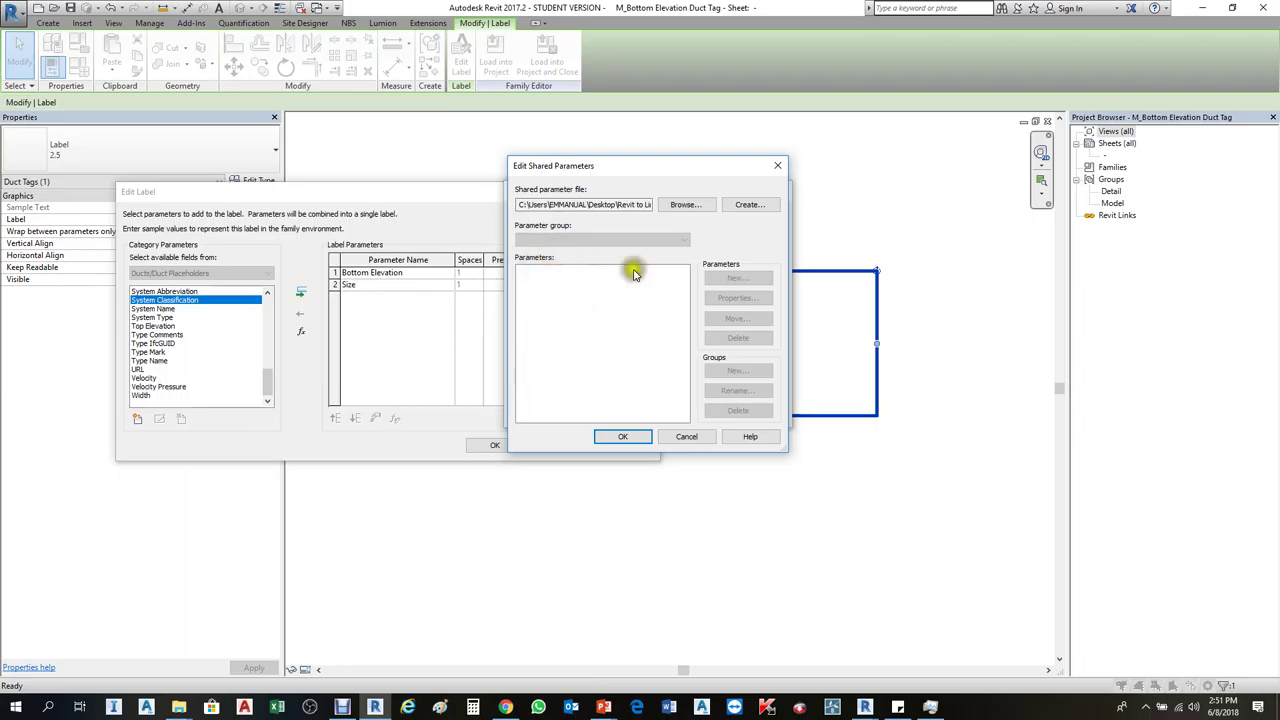
{"action": "left_click", "coordinate": [776, 165]}
Cancel Parameter Properties and Edit Label, then close the duct tag family without saving
{"action": "left_click", "coordinate": [784, 186]}
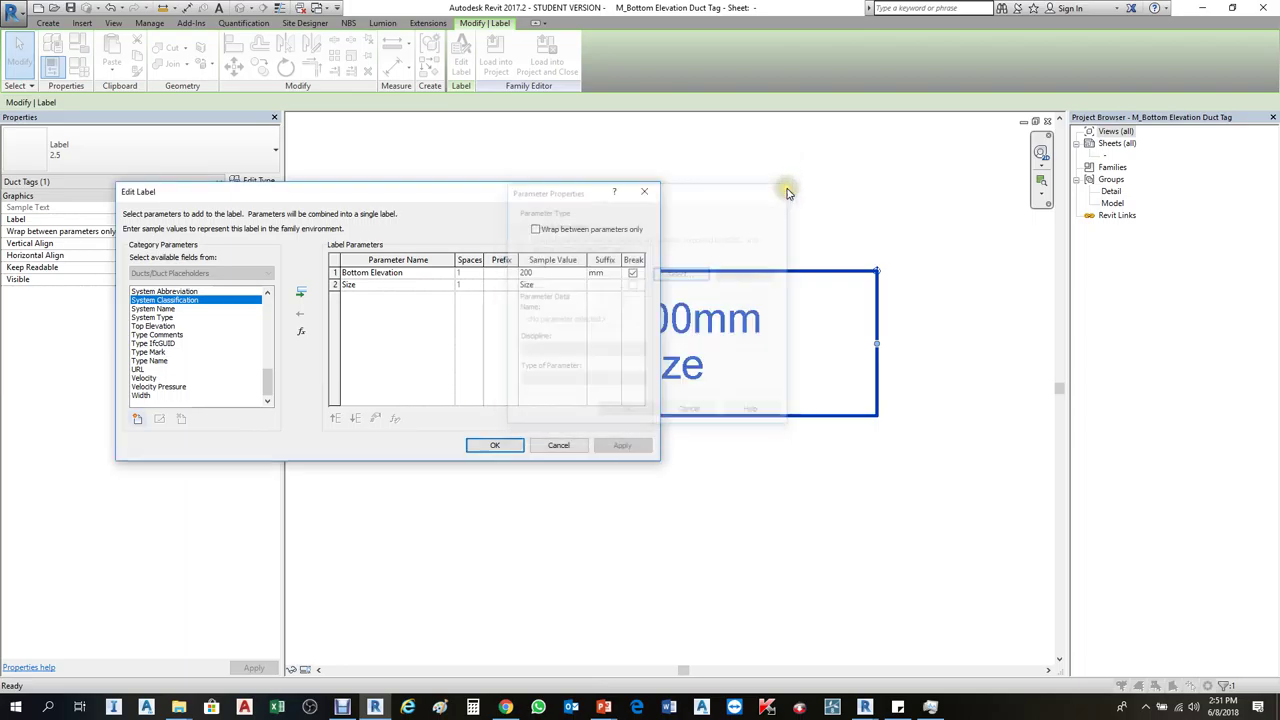
{"action": "left_click", "coordinate": [648, 191]}
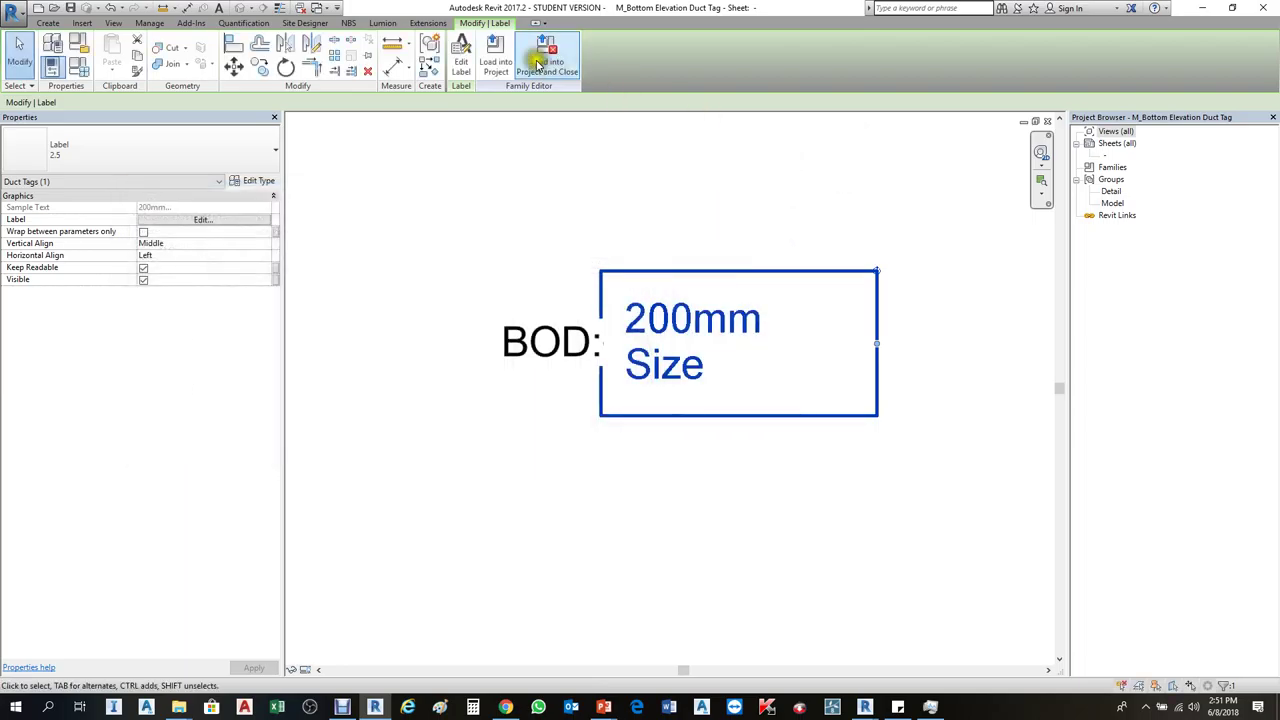
{"action": "left_click", "coordinate": [1047, 121]}
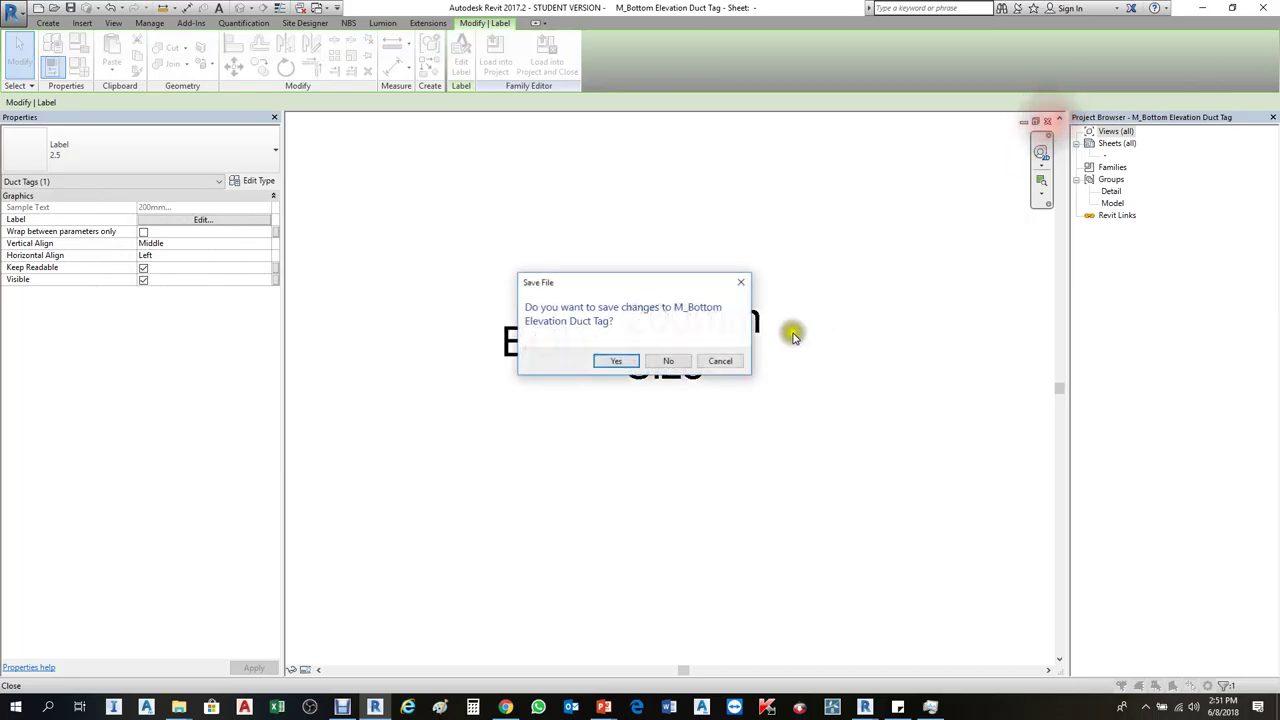
{"action": "left_click", "coordinate": [668, 361]}
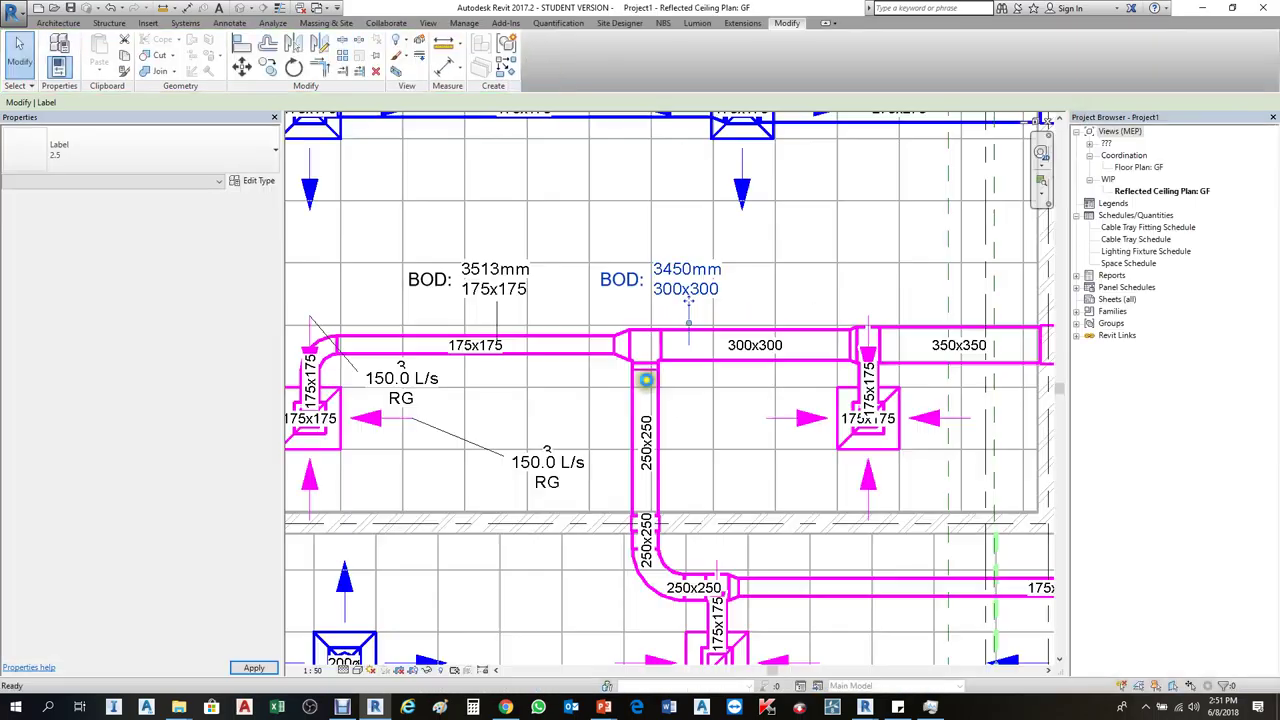
Scroll the GF ceiling plan's Properties and check its VIEW CLASSIFICATION value, WIP
{"action": "scroll", "coordinate": [527, 407], "scroll_direction": "down", "scroll_amount": 2}
{"action": "scroll", "coordinate": [527, 407], "scroll_direction": "down", "scroll_amount": 2}
{"action": "scroll", "coordinate": [527, 407], "scroll_direction": "down", "scroll_amount": 1}
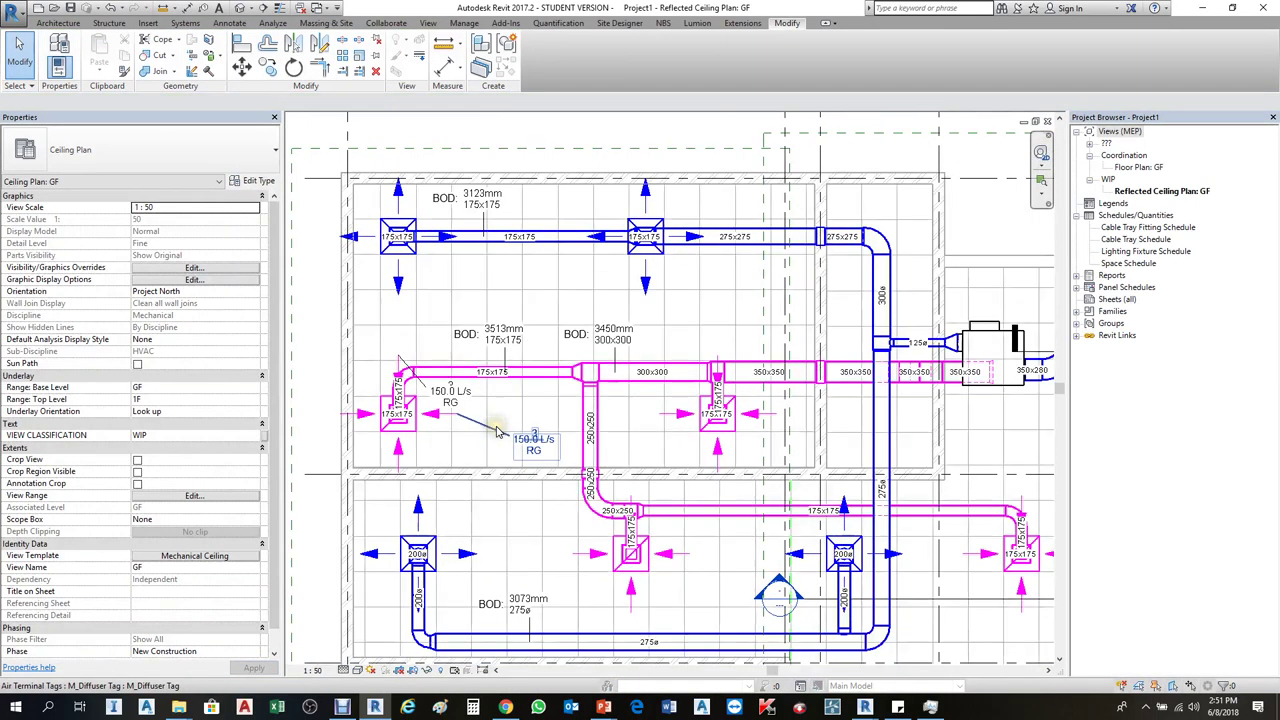
{"action": "left_click", "coordinate": [160, 435]}
{"action": "left_click", "coordinate": [304, 440]}
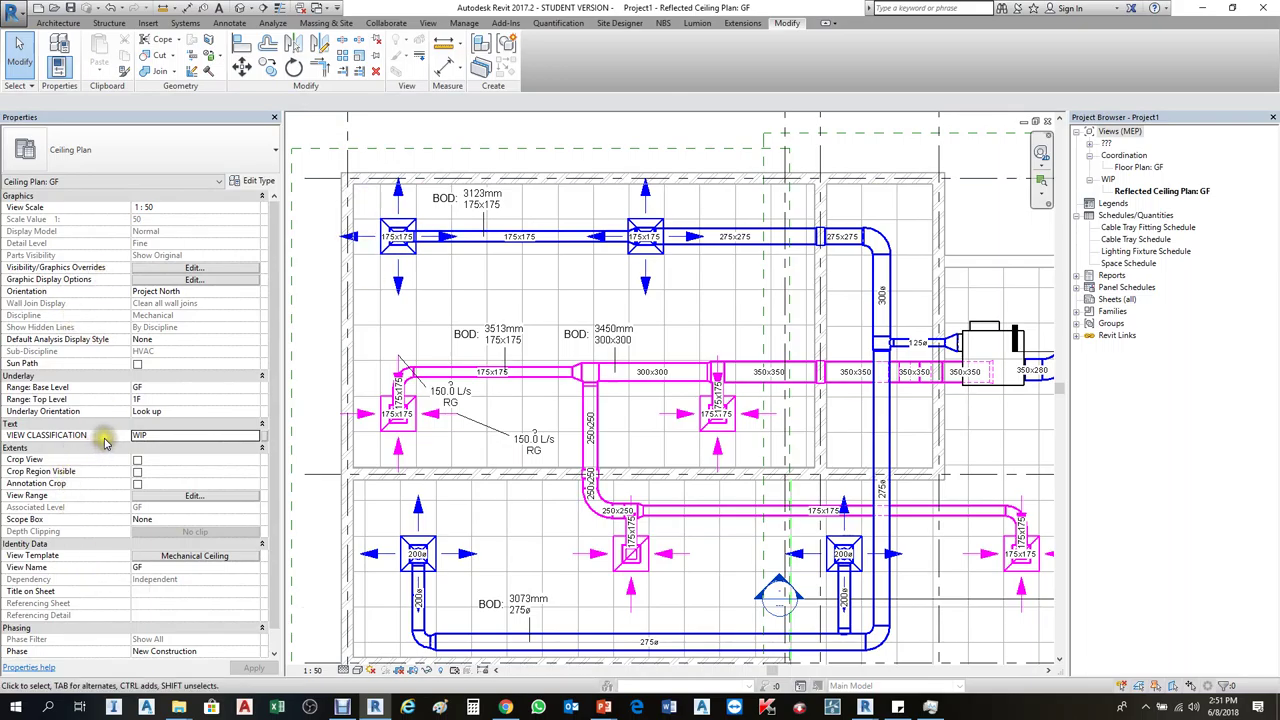
{"action": "left_click", "coordinate": [103, 438]}
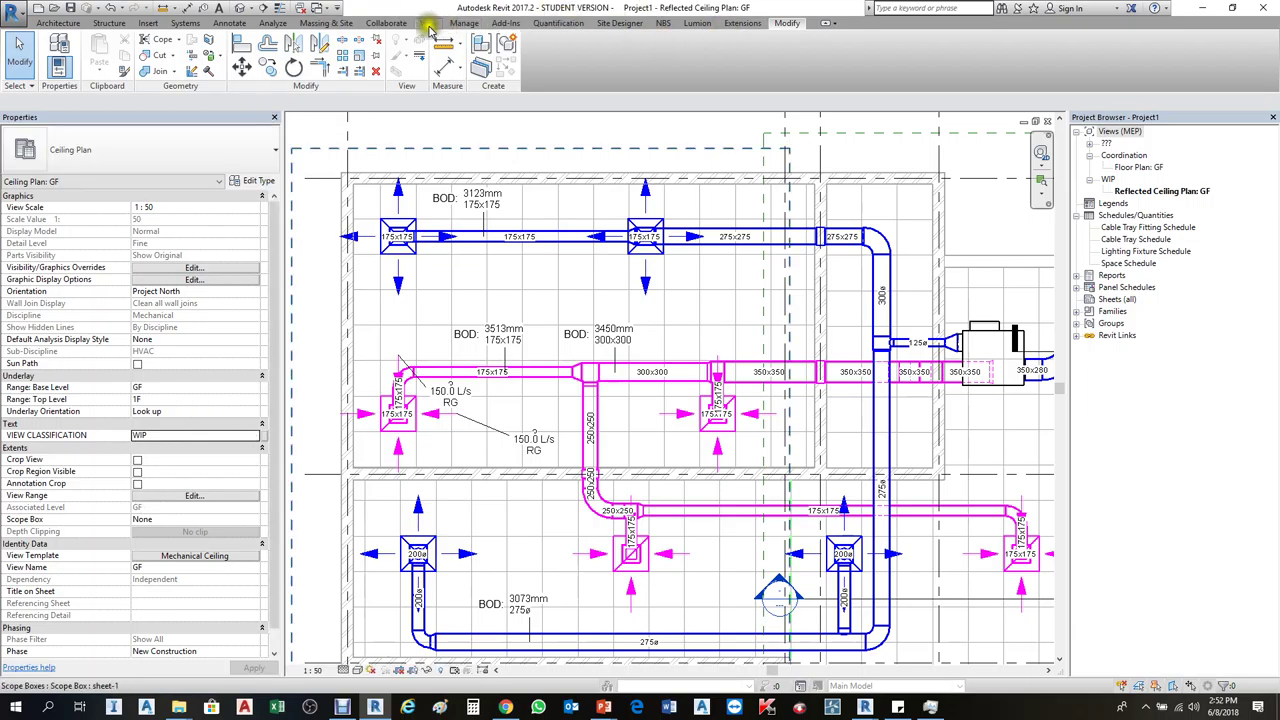
Open Manage > Shared Parameters, dismiss the missing-file warning, and begin creating a new shared parameter file
{"action": "left_click", "coordinate": [463, 23]}
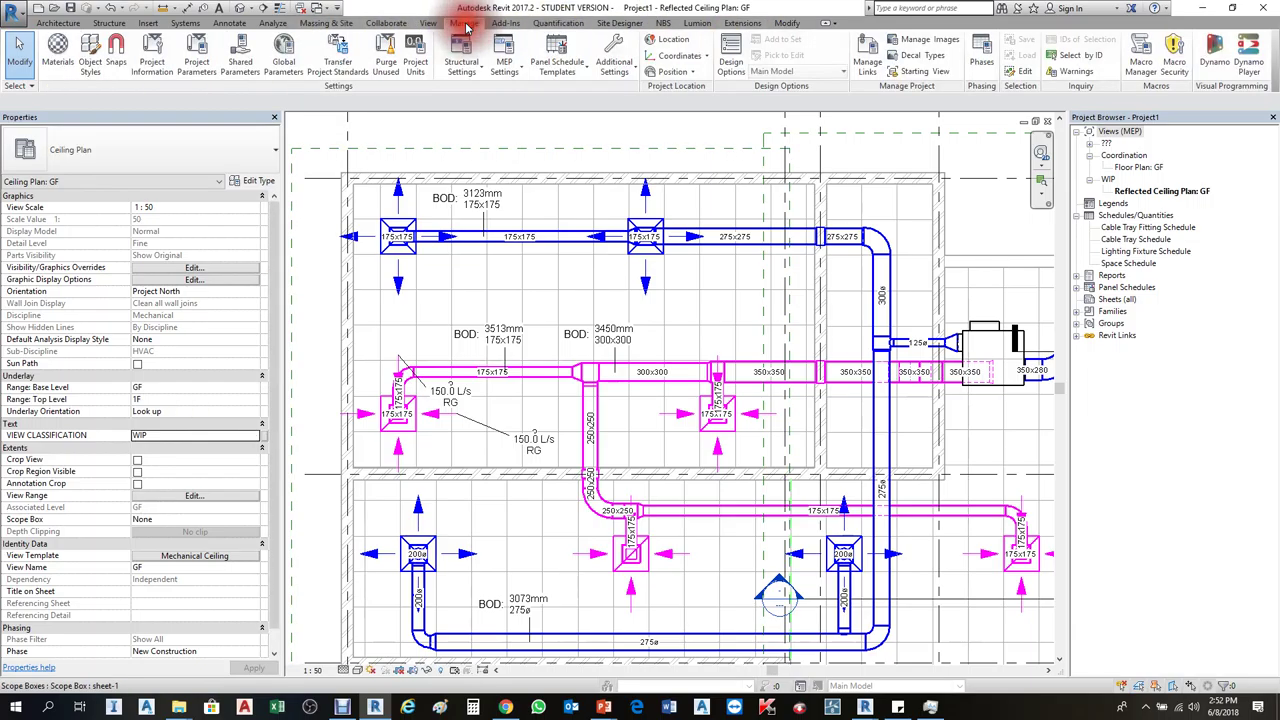
{"action": "left_click", "coordinate": [250, 45]}
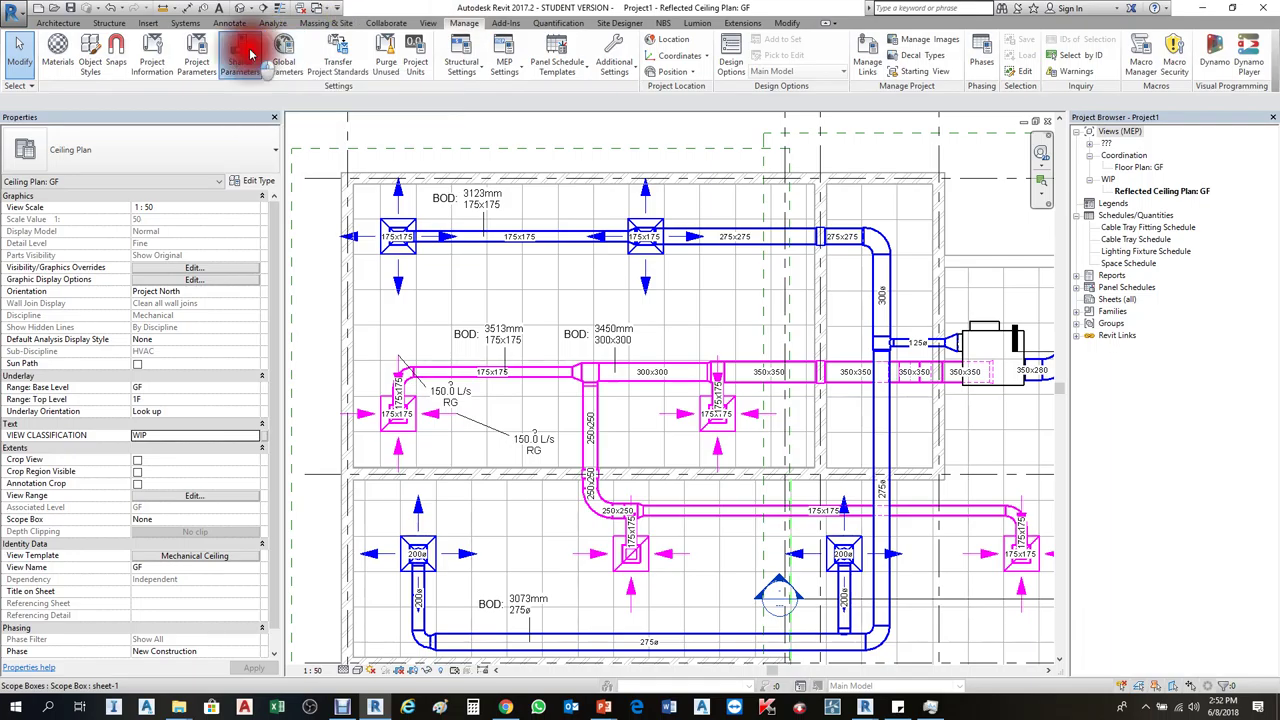
{"action": "left_click", "coordinate": [720, 382]}
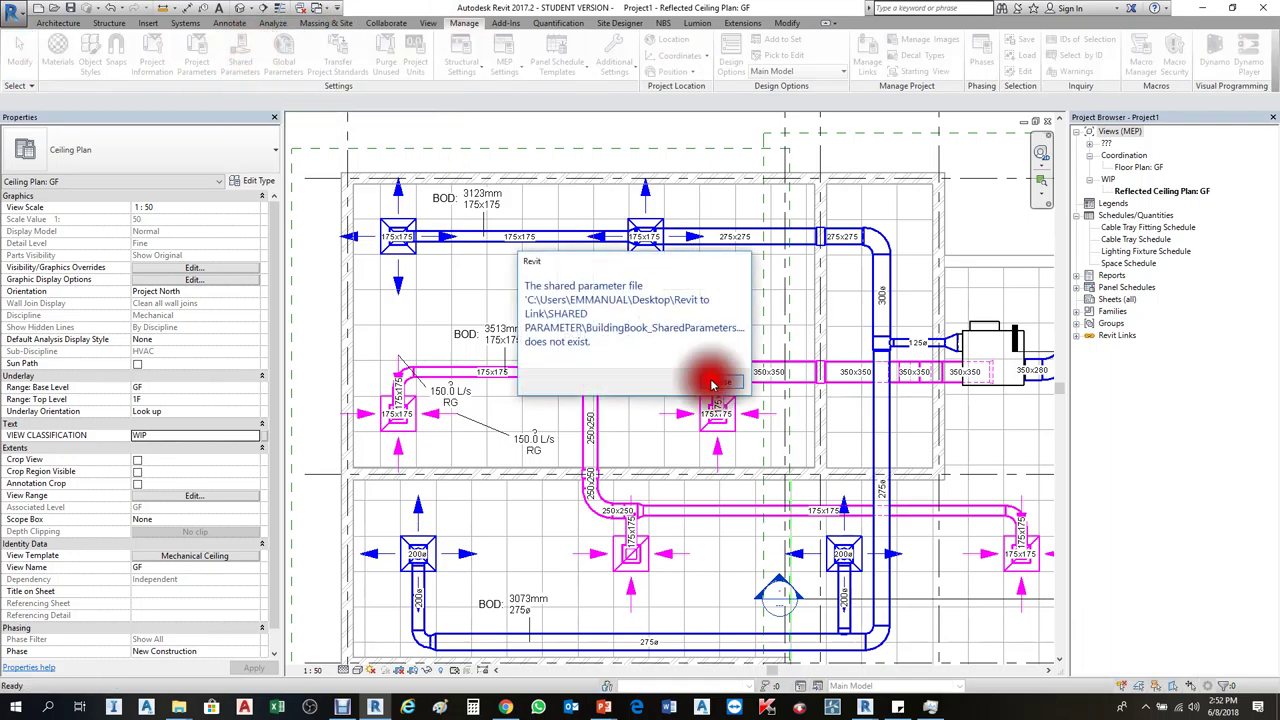
{"action": "left_click_drag", "start_coordinate": [622, 208], "coordinate": [598, 160]}
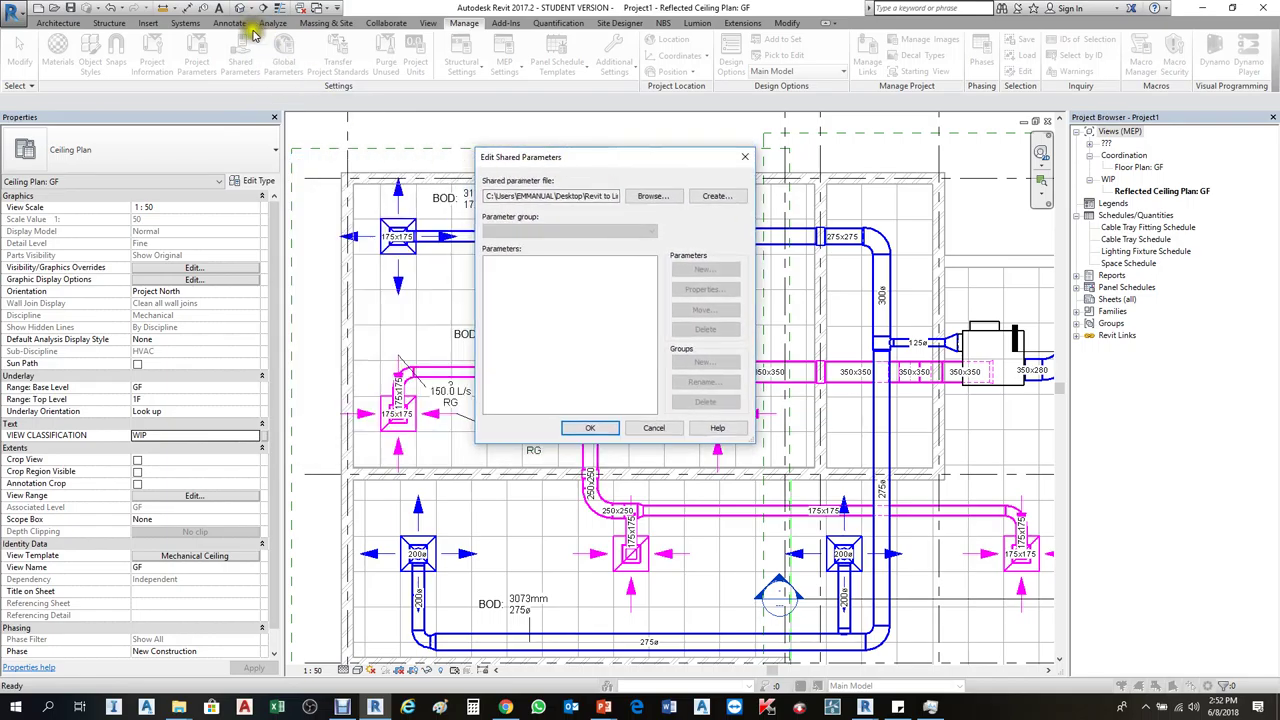
{"action": "left_click_drag", "start_coordinate": [562, 159], "coordinate": [563, 176]}
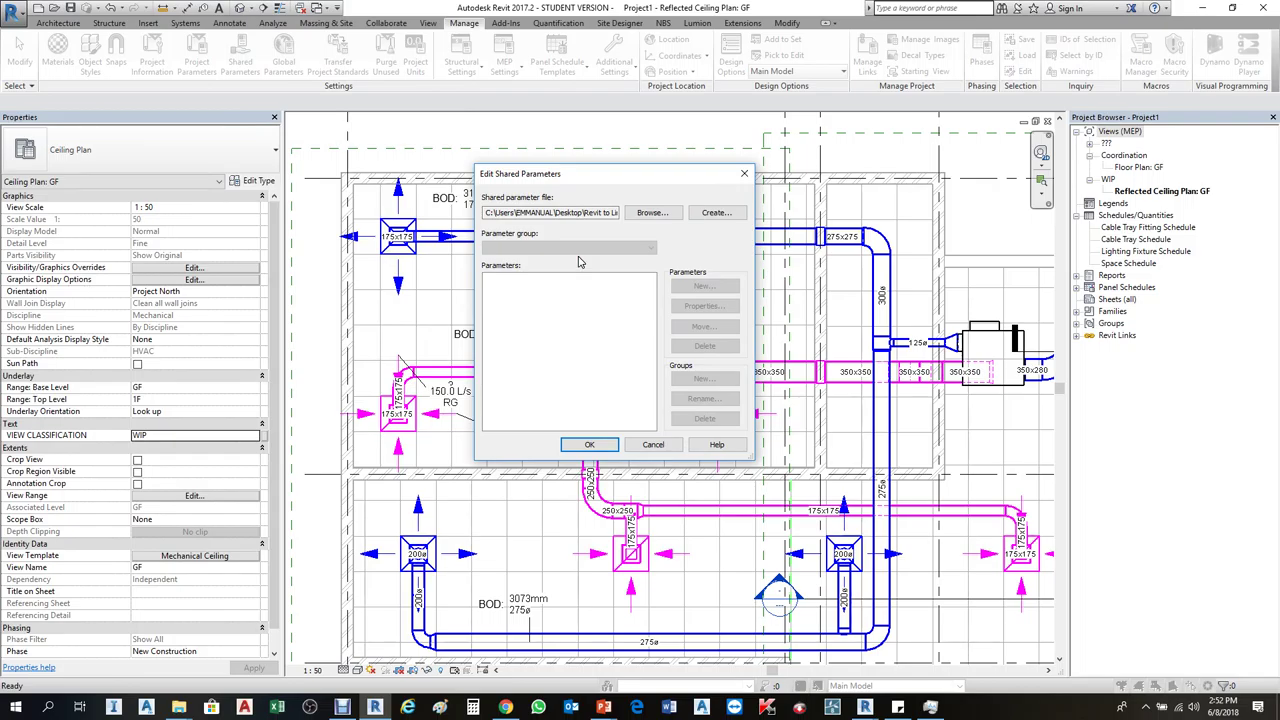
{"action": "left_click", "coordinate": [677, 250]}
{"action": "left_click", "coordinate": [715, 215]}
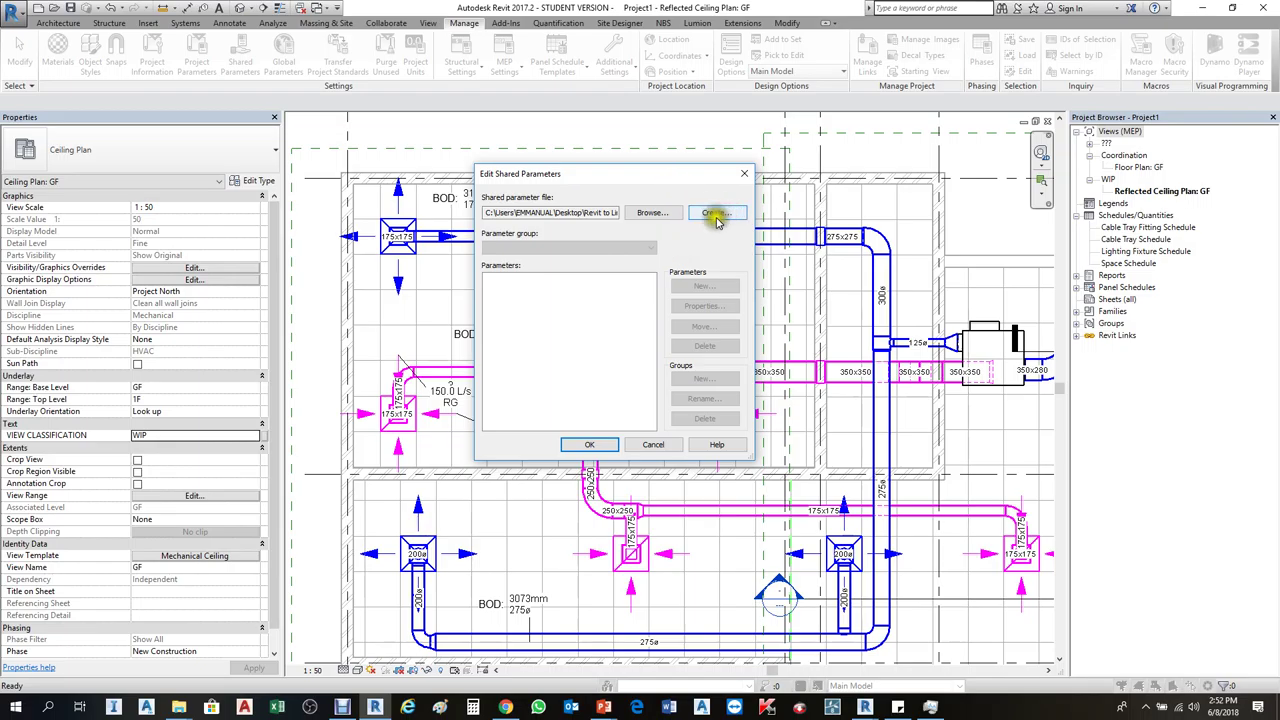
{"action": "left_click", "coordinate": [717, 215]}
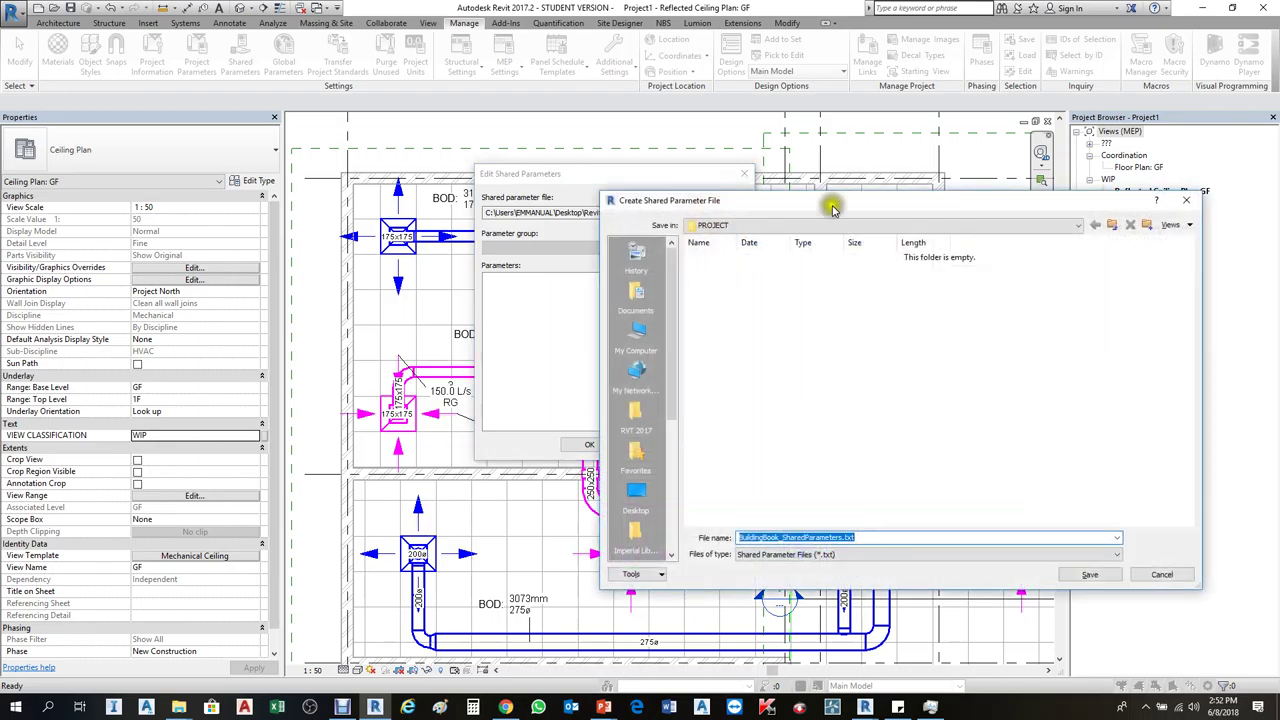
Save BuildingBook_SharedParameters.txt in Desktop > 5th Day Revit Data > PROJECT
{"action": "left_click_drag", "start_coordinate": [824, 204], "coordinate": [604, 177]}
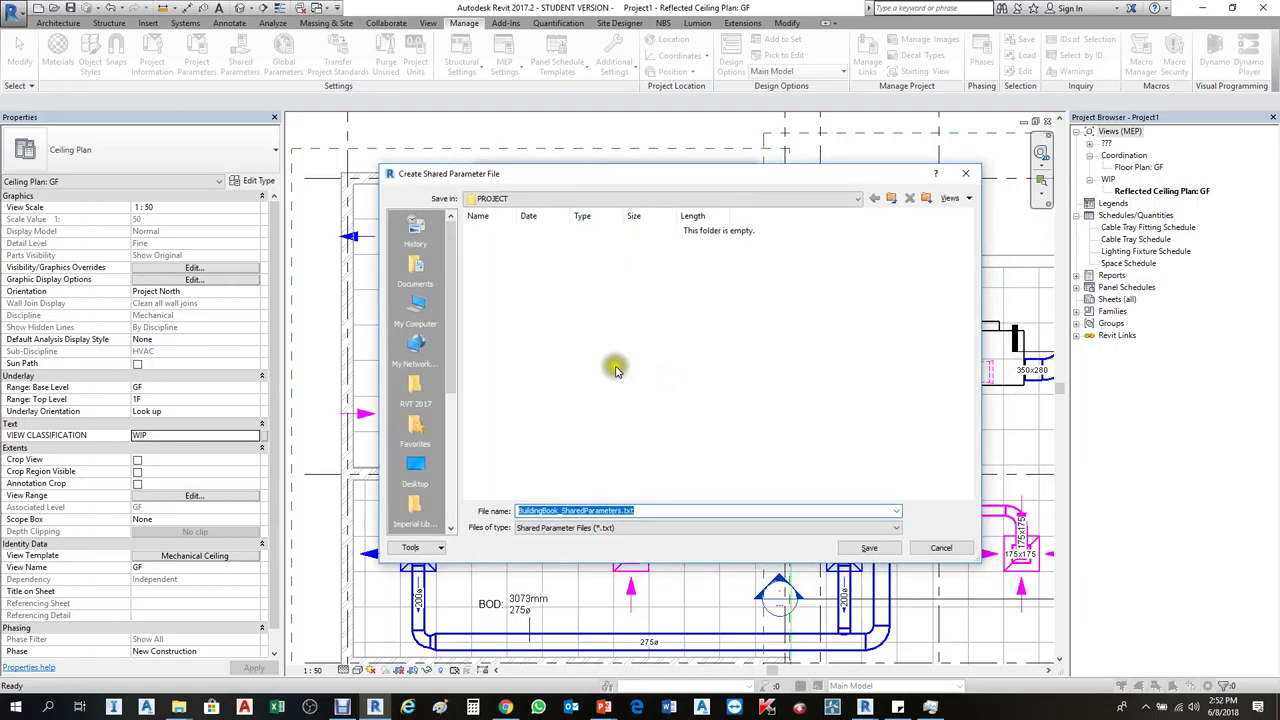
{"action": "left_click", "coordinate": [444, 266]}
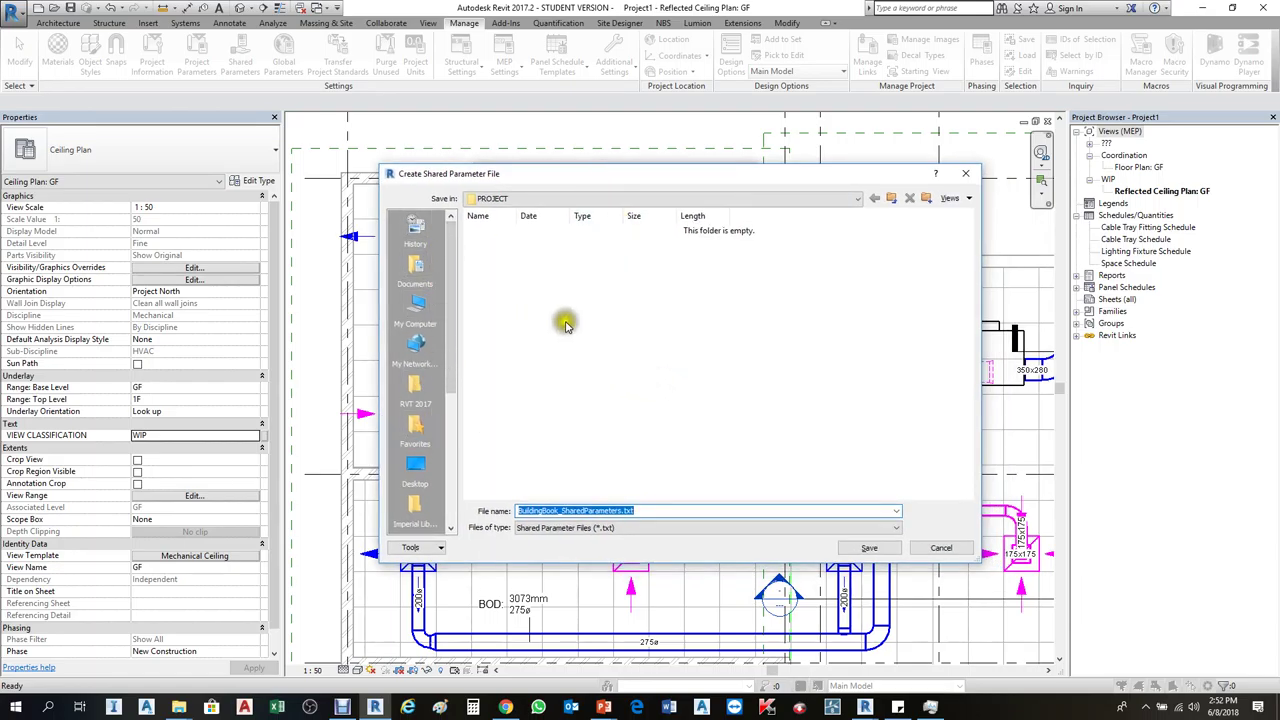
{"action": "left_click", "coordinate": [891, 198]}
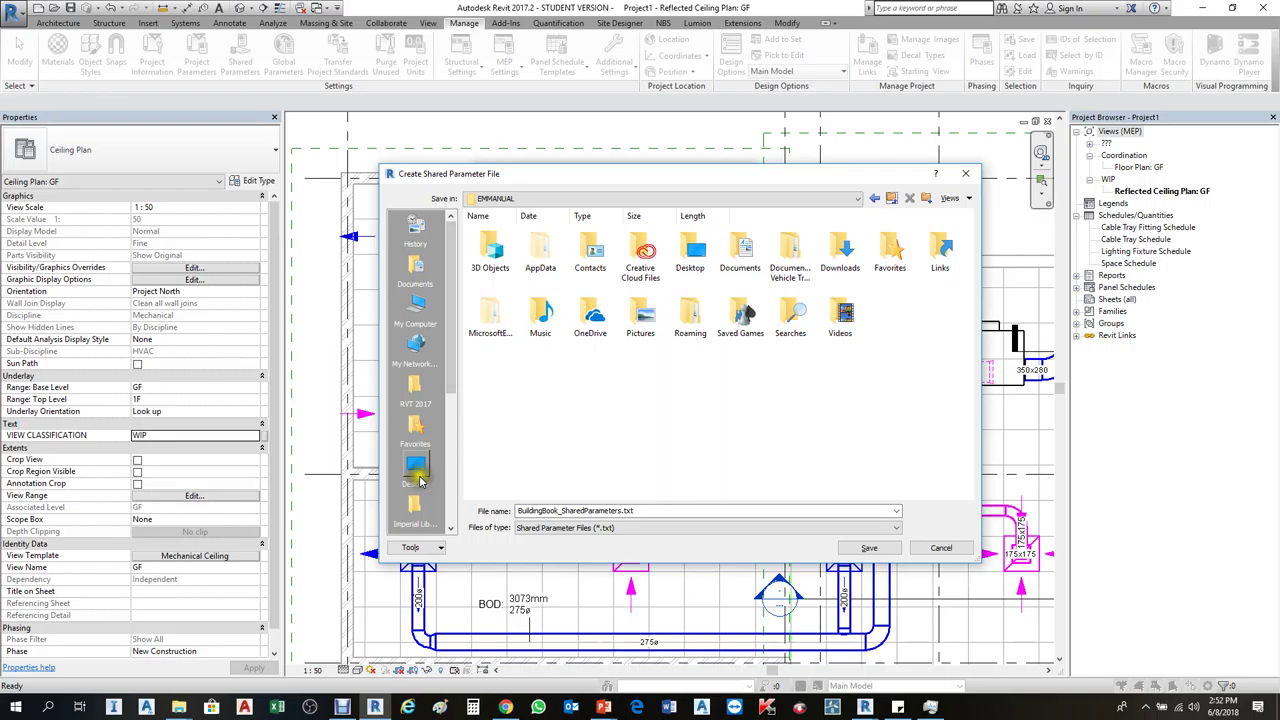
{"action": "left_click", "coordinate": [415, 470]}
{"action": "double_click", "coordinate": [498, 343]}
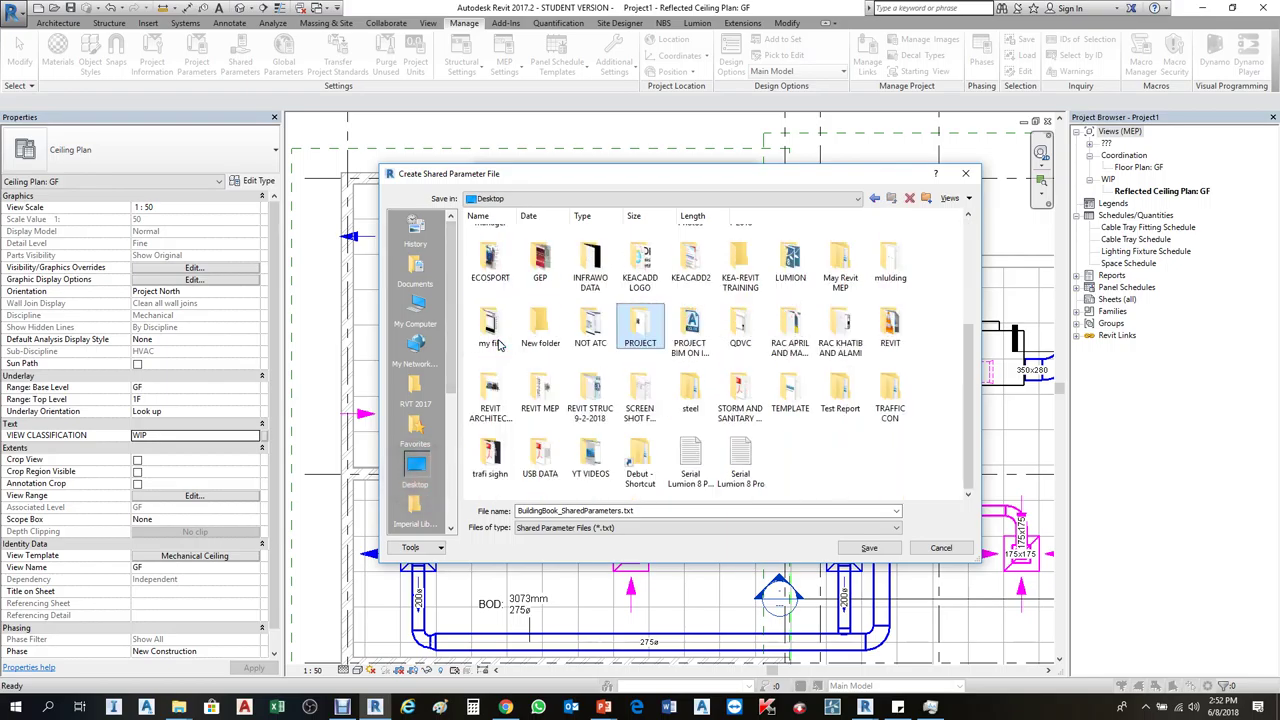
{"action": "double_click", "coordinate": [648, 340]}
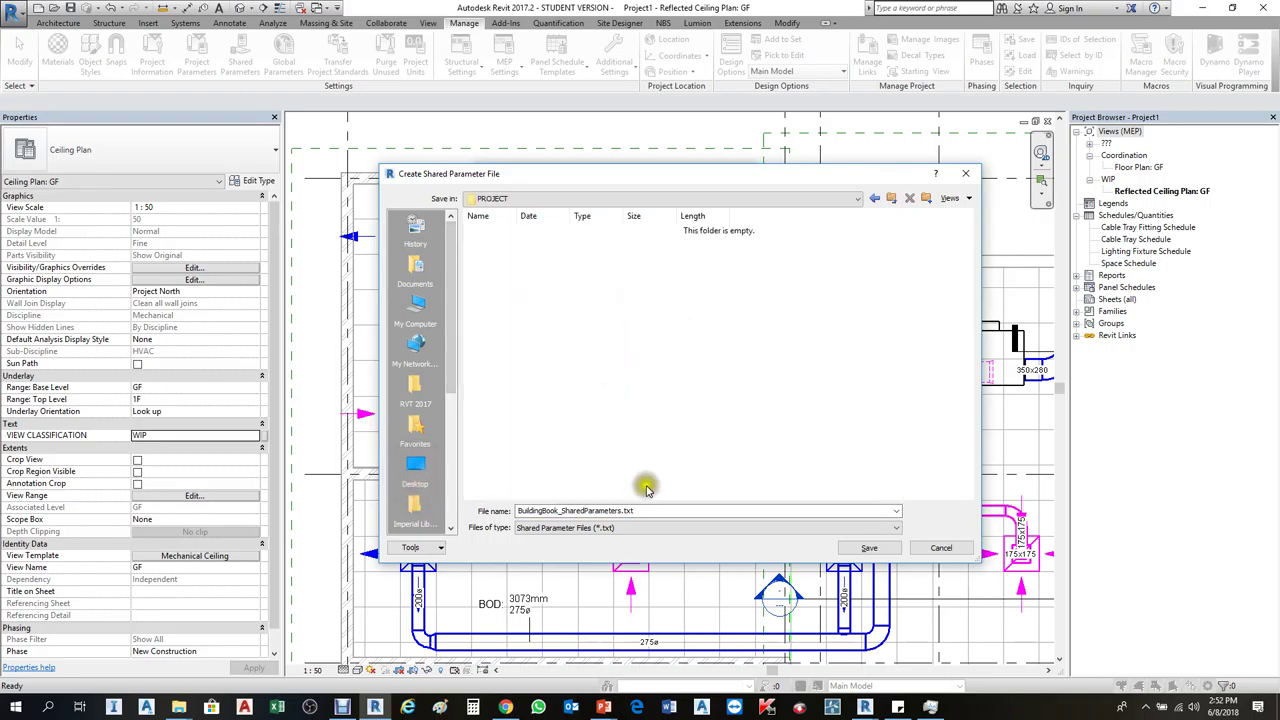
{"action": "left_click", "coordinate": [877, 551]}
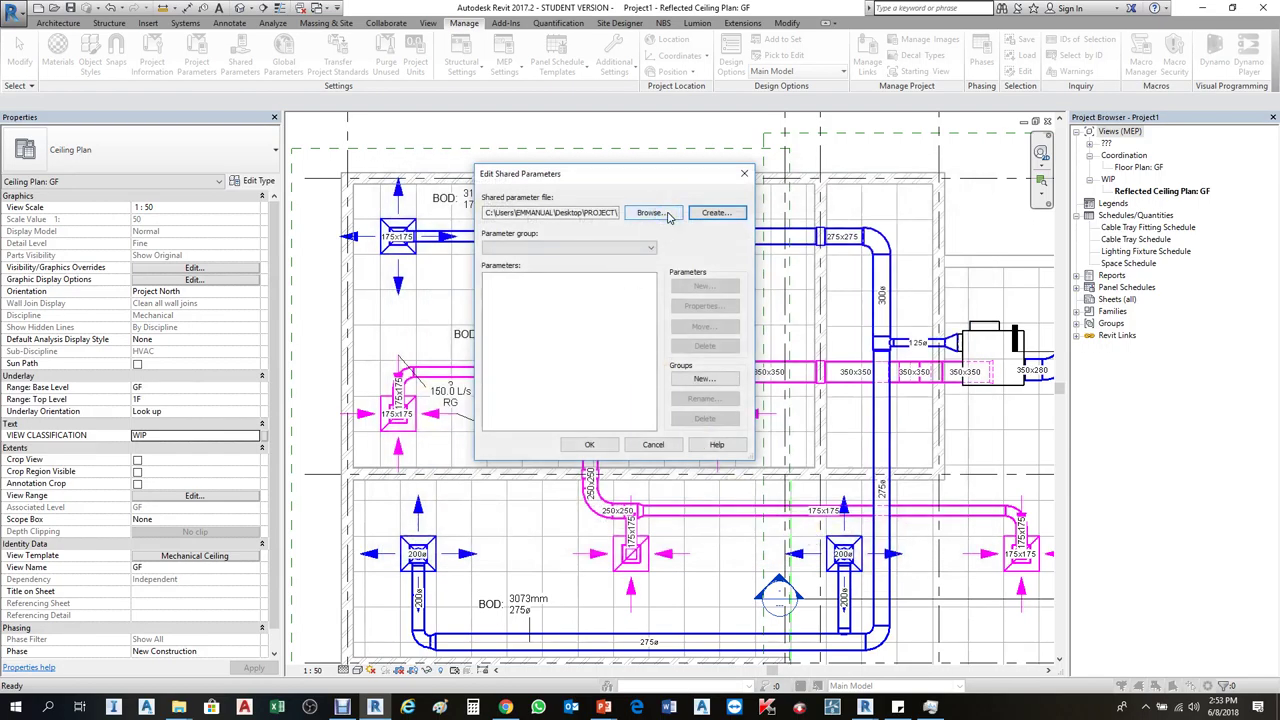
Create a new folder named 'Shared Parameter' inside the PROJECT folder
{"action": "left_click", "coordinate": [630, 288]}
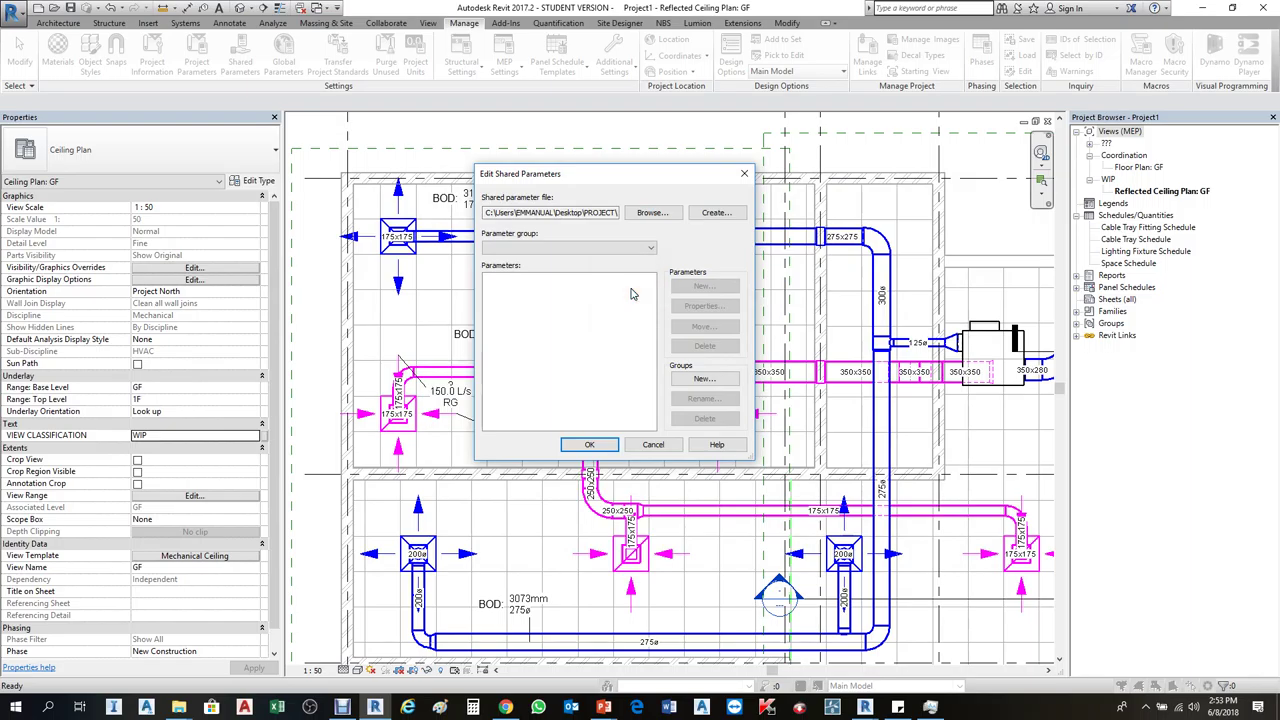
{"action": "left_click", "coordinate": [716, 212]}
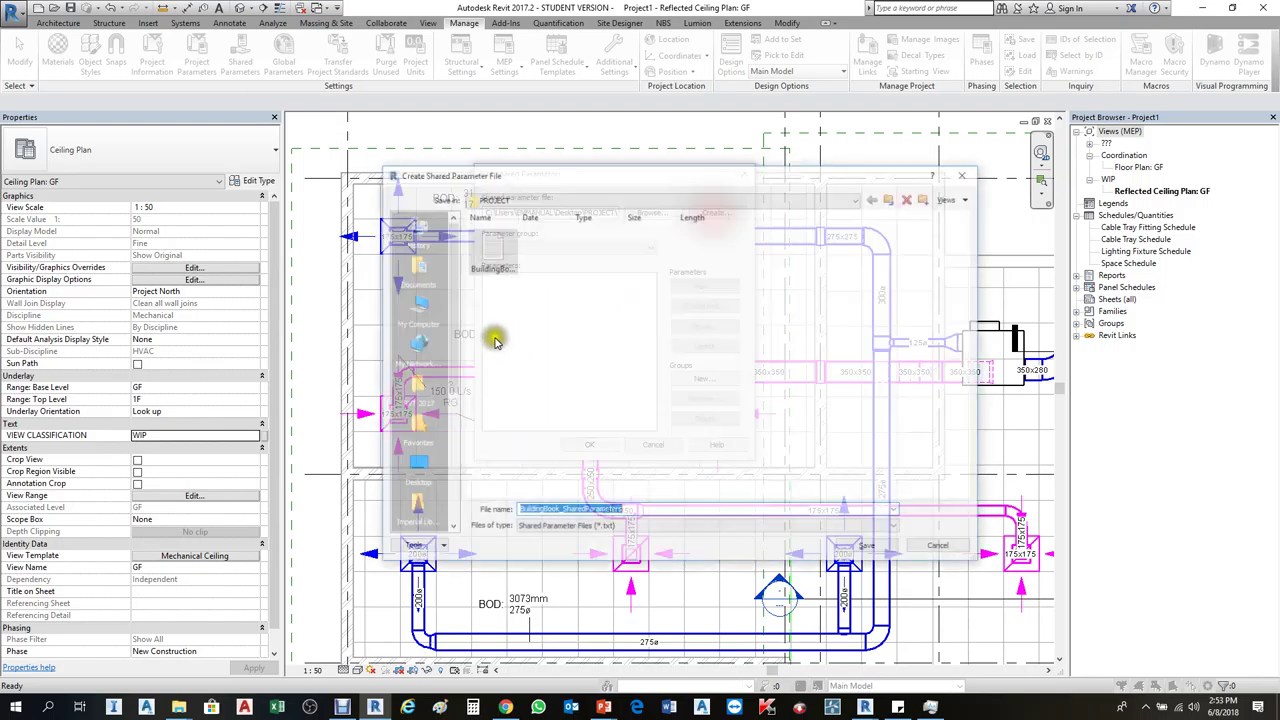
{"action": "left_click", "coordinate": [490, 315]}
{"action": "left_click", "coordinate": [497, 260]}
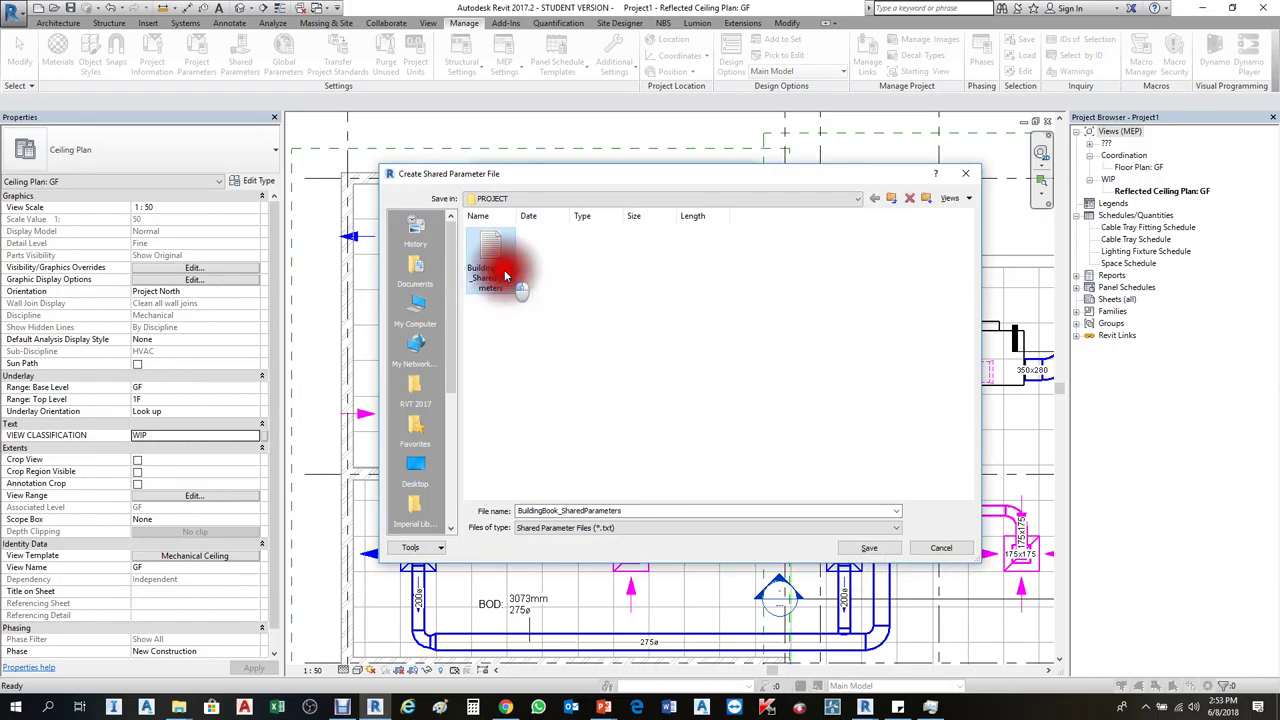
{"action": "right_click", "coordinate": [593, 348]}
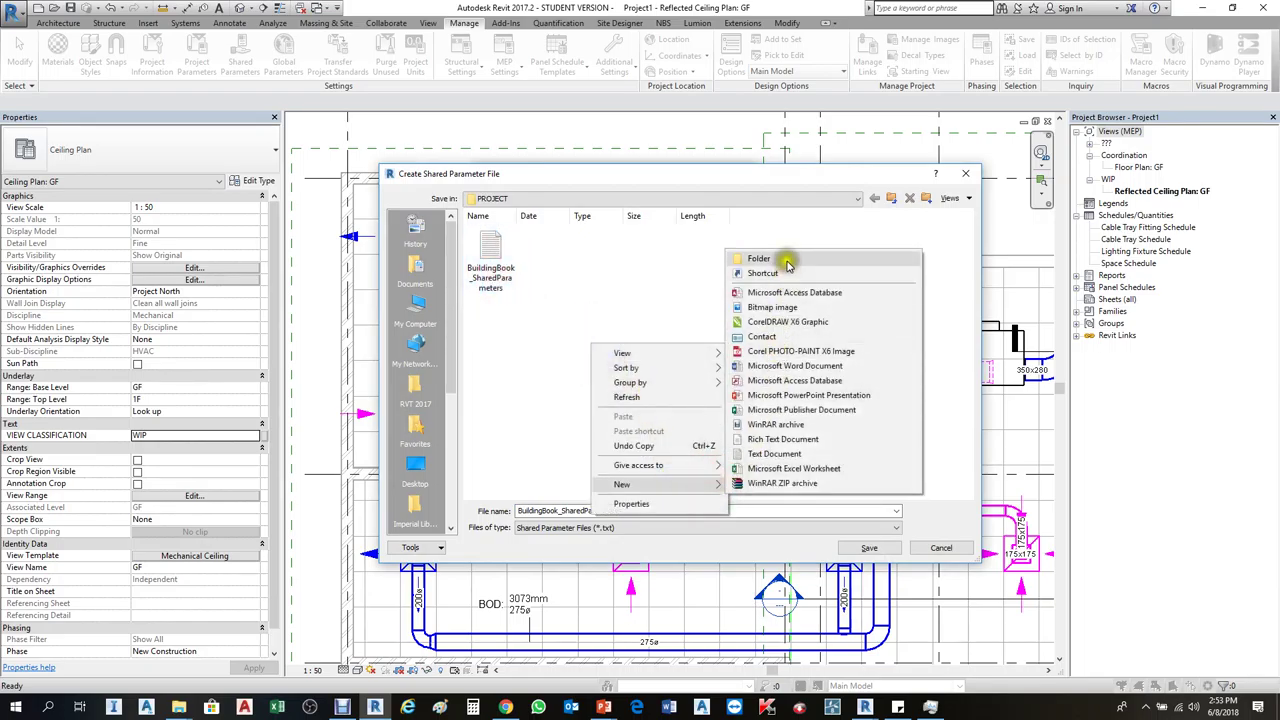
{"action": "left_click", "coordinate": [765, 258]}
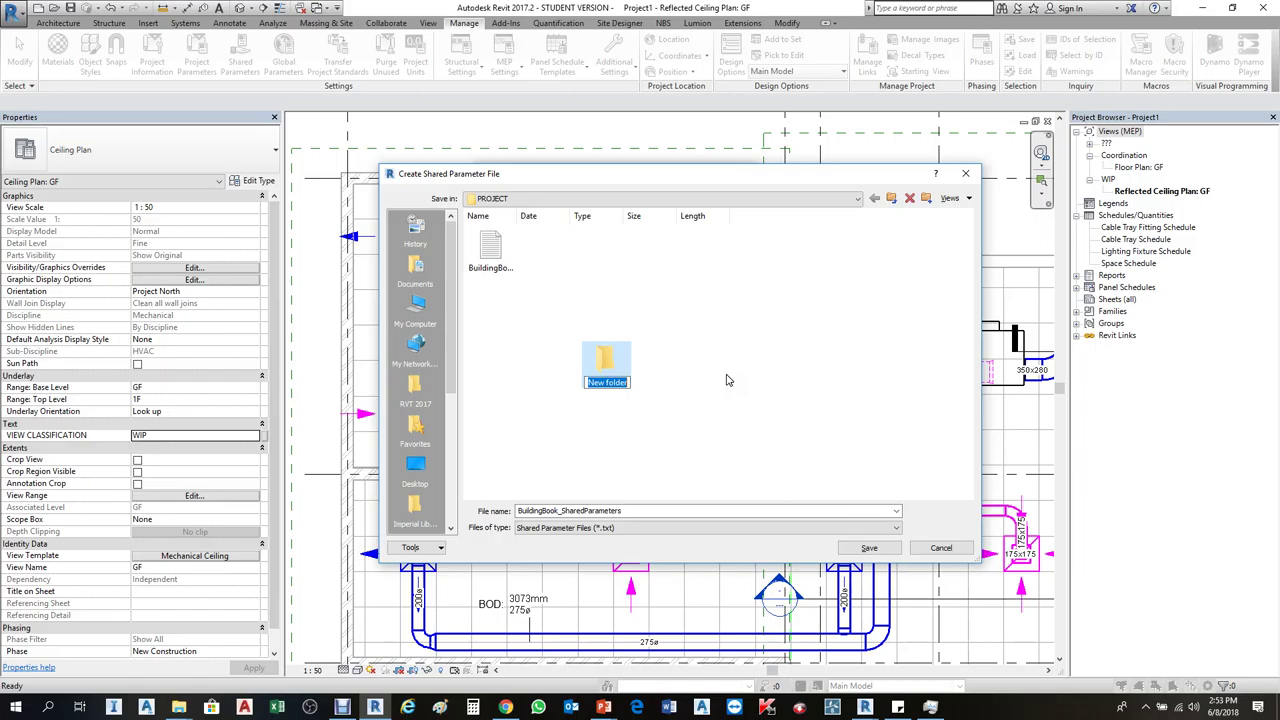
{"action": "type", "text": "Shared"}
{"action": "type", "text": " P"}
{"action": "type", "text": "arameter"}
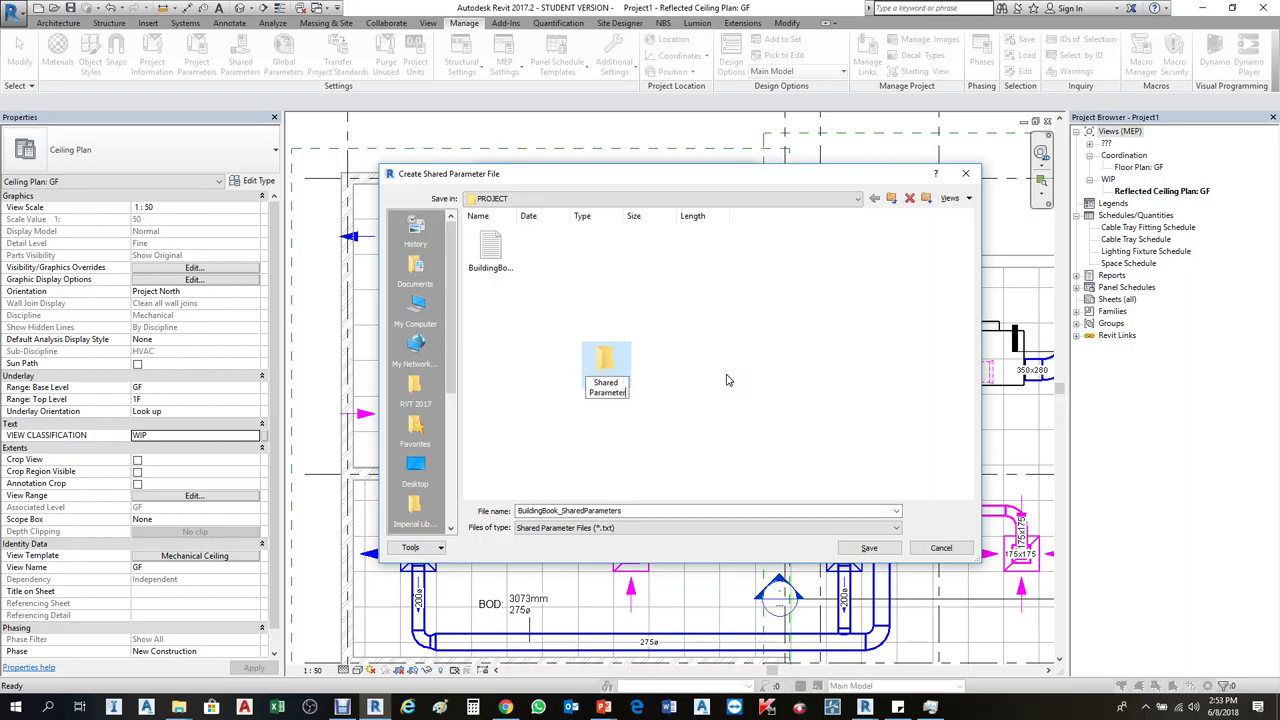
{"action": "left_click", "coordinate": [728, 379]}
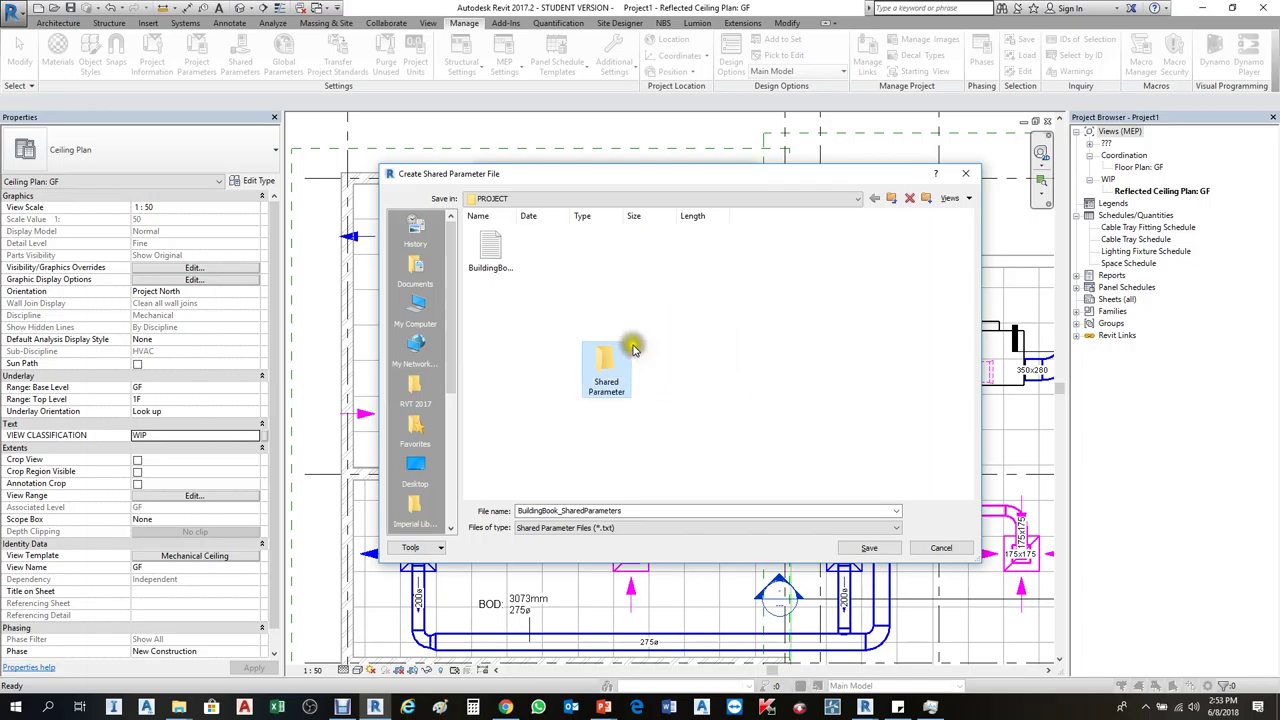
Save BuildingBook_SharedParameters inside the Shared Parameter folder
{"action": "left_click_drag", "start_coordinate": [608, 315], "coordinate": [565, 290]}
{"action": "left_click", "coordinate": [500, 250]}
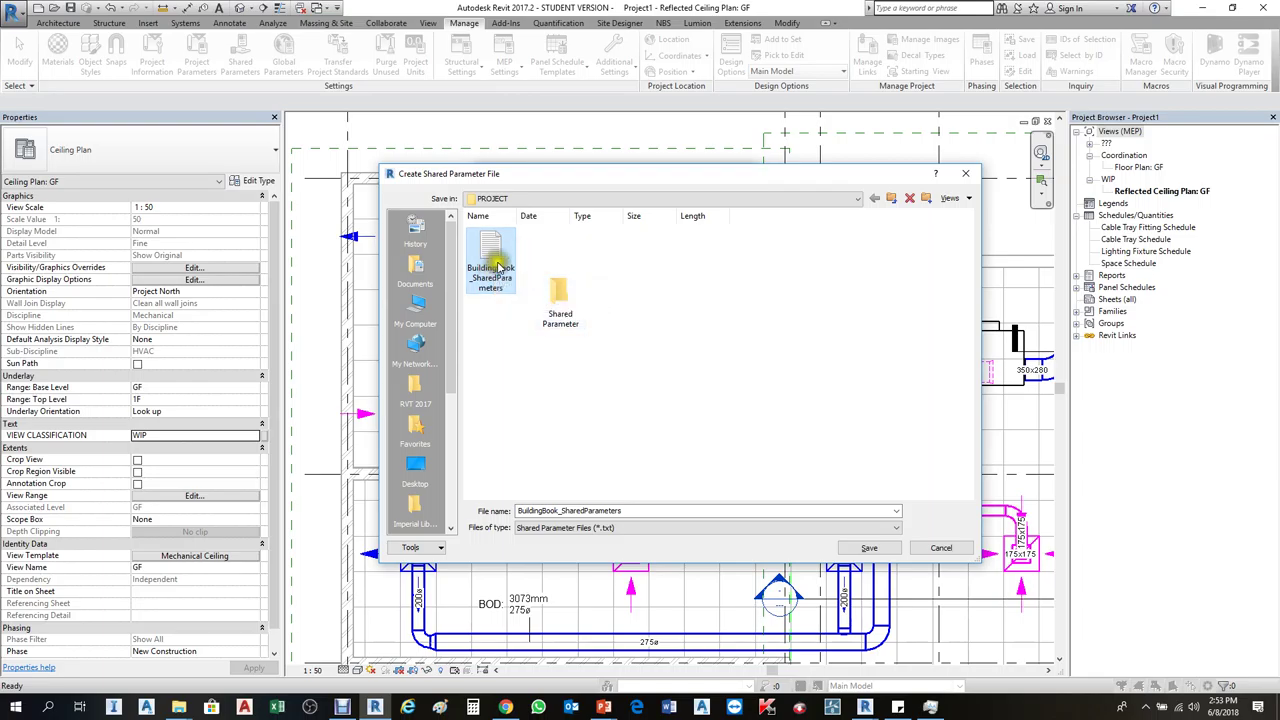
{"action": "left_click", "coordinate": [558, 275]}
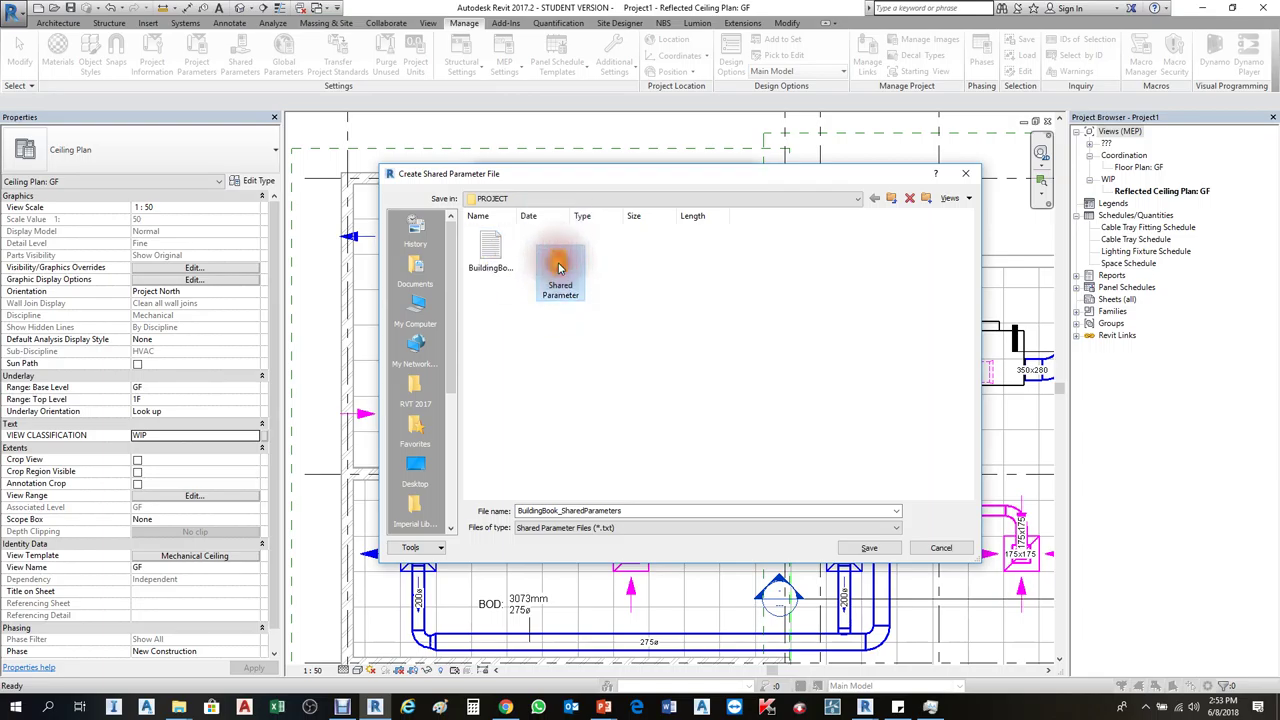
{"action": "double_click", "coordinate": [560, 270]}
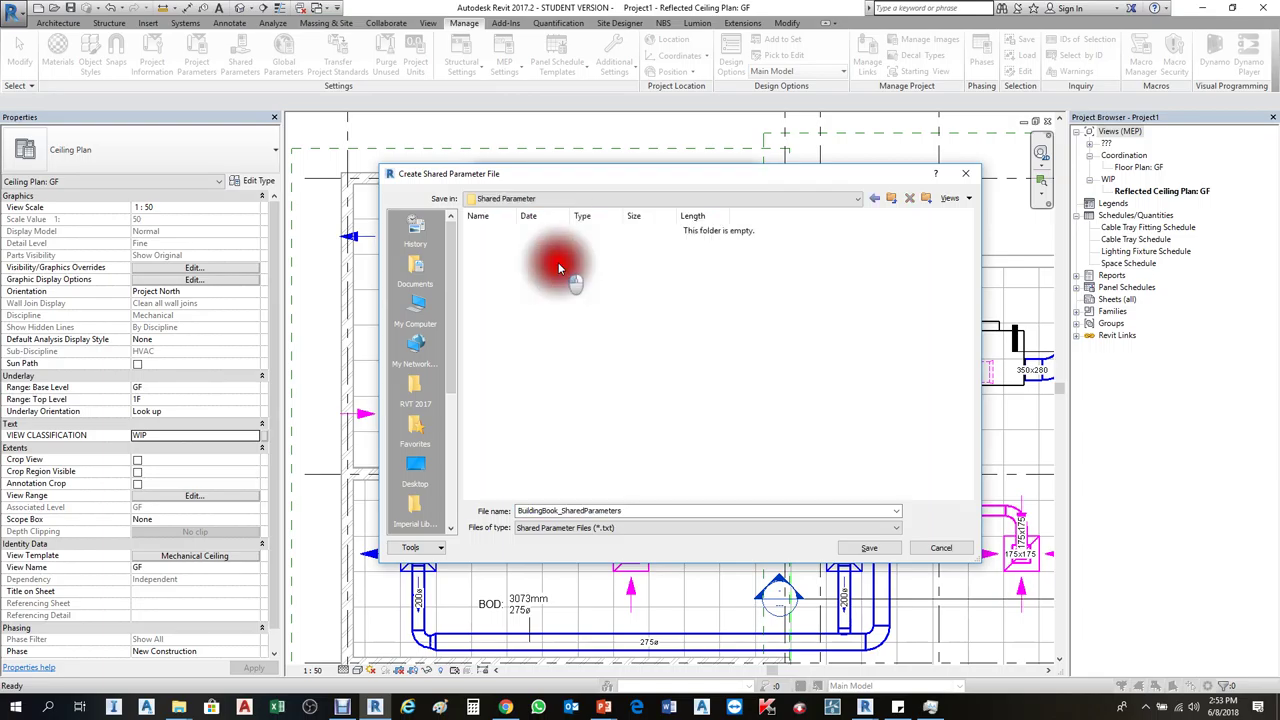
{"action": "left_click", "coordinate": [874, 549]}
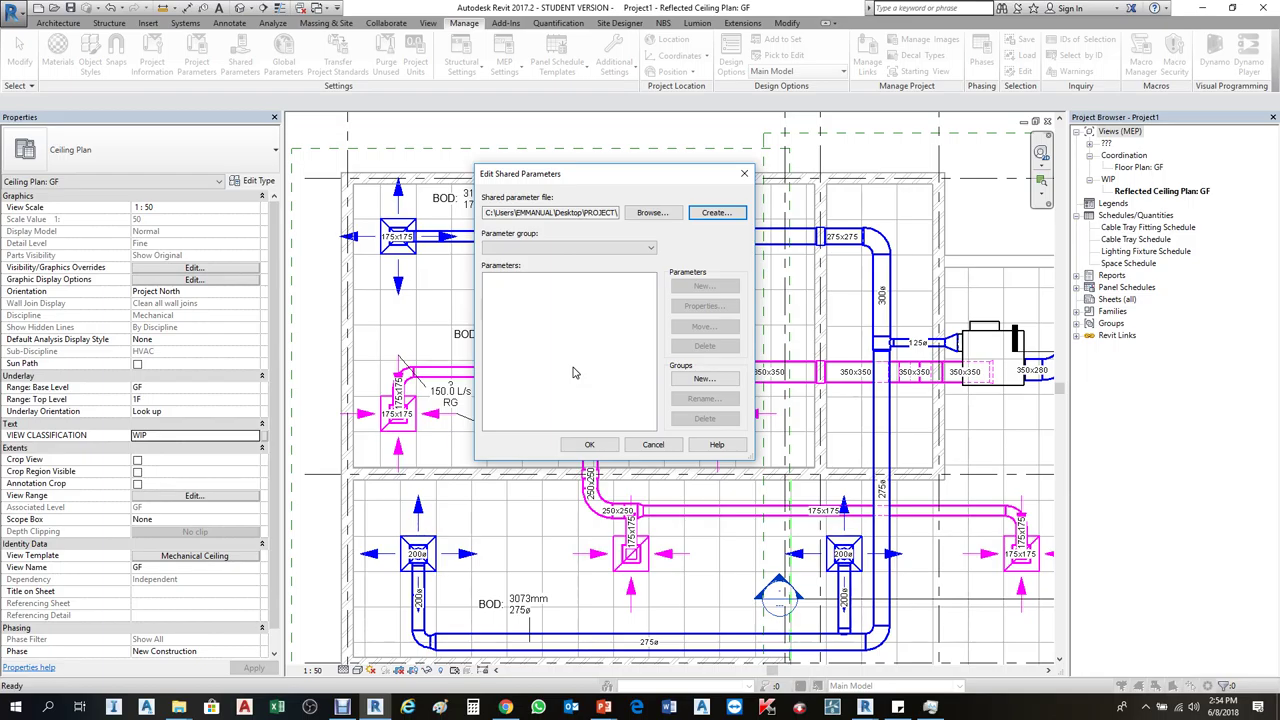
Create a new parameter group named Mechanical in the shared parameter file
{"action": "left_click", "coordinate": [620, 300]}
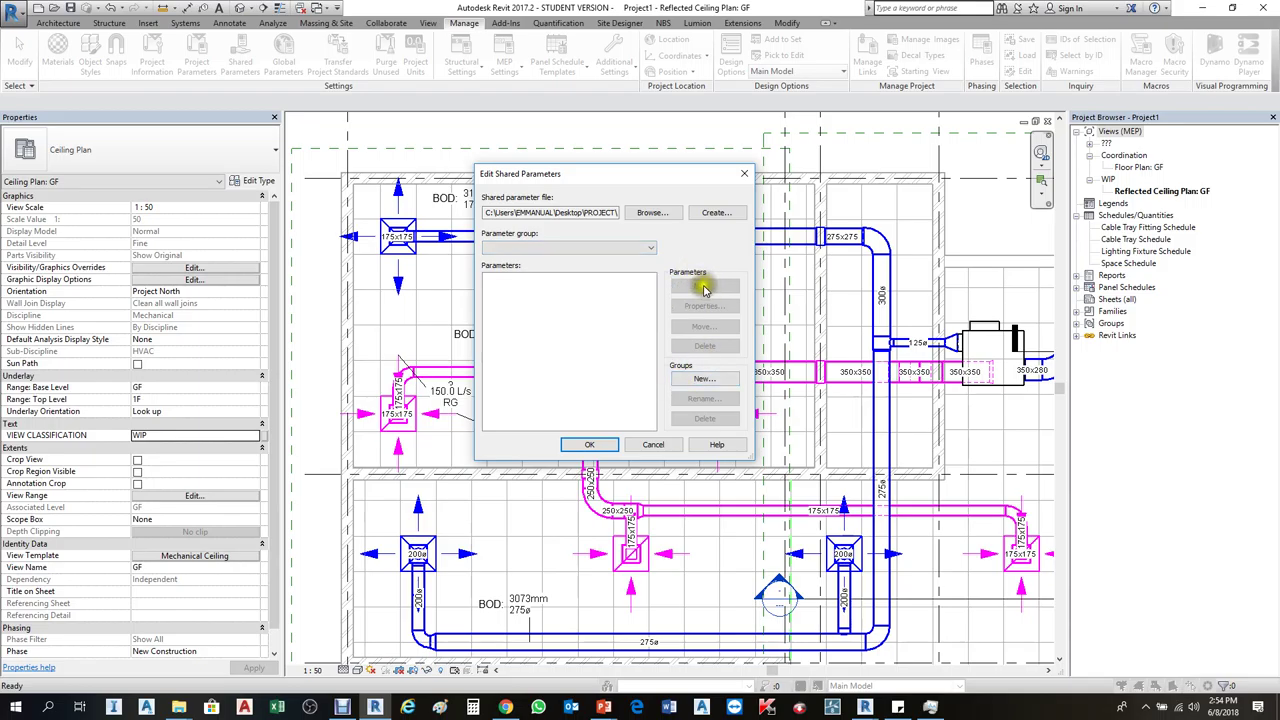
{"action": "left_click", "coordinate": [708, 288]}
{"action": "left_click", "coordinate": [704, 381]}
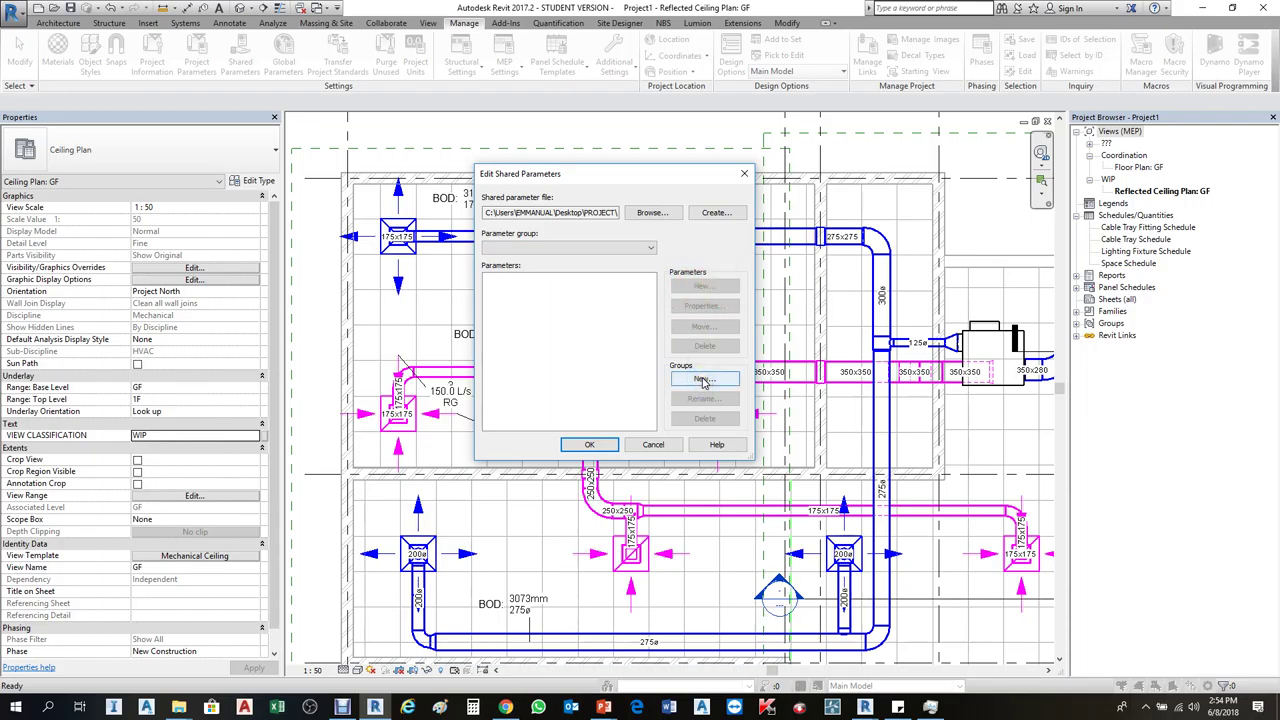
{"action": "left_click", "coordinate": [704, 381]}
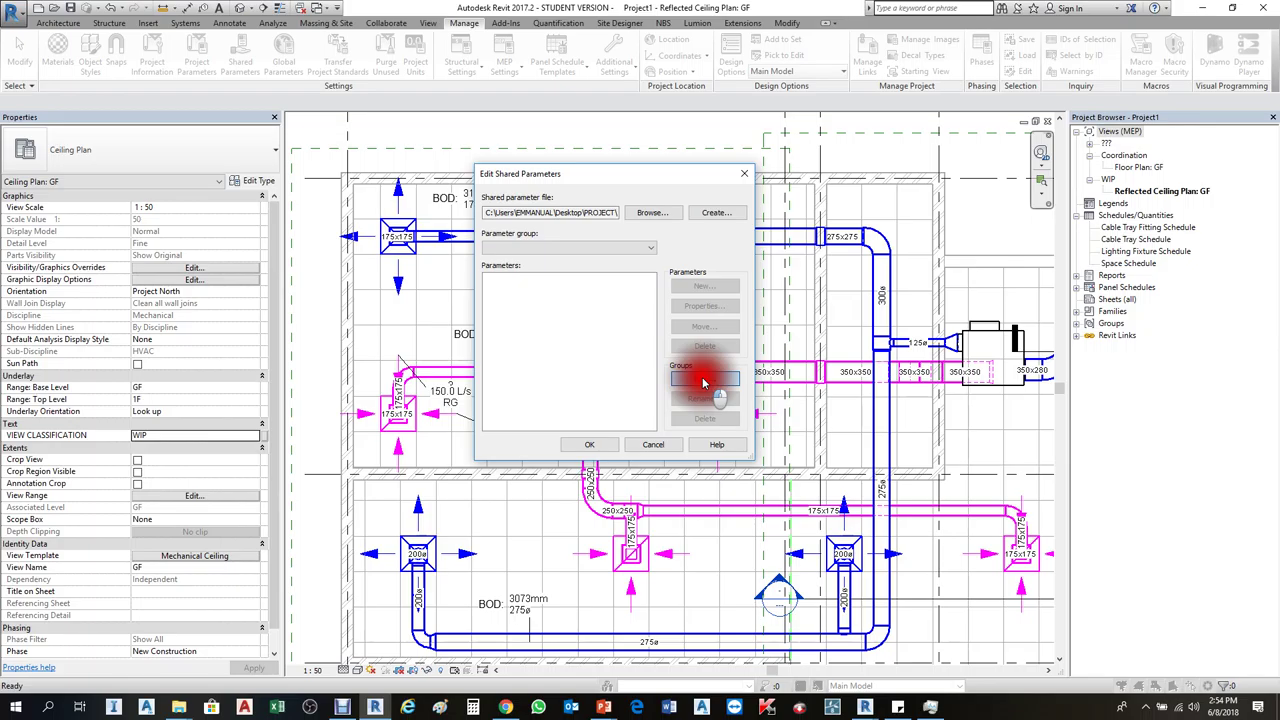
{"action": "left_click_drag", "start_coordinate": [680, 399], "coordinate": [890, 307]}
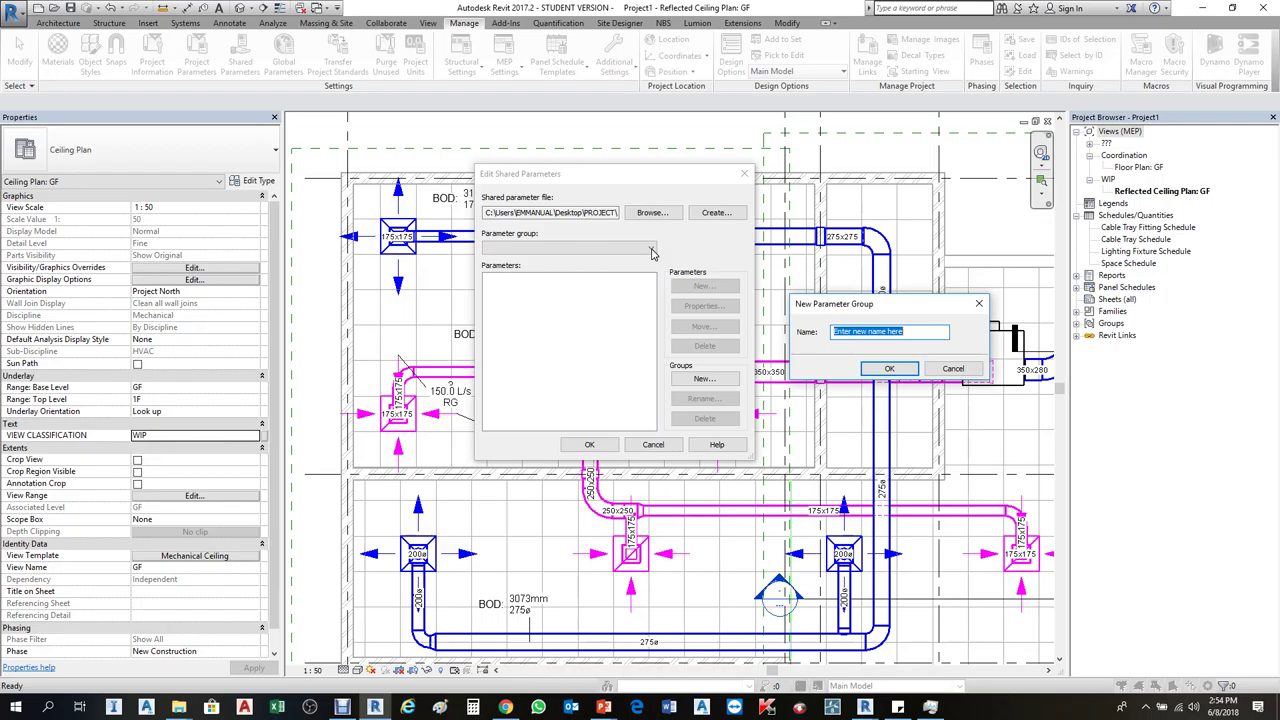
{"action": "type", "text": "Mechanical"}
{"action": "left_click", "coordinate": [889, 368]}
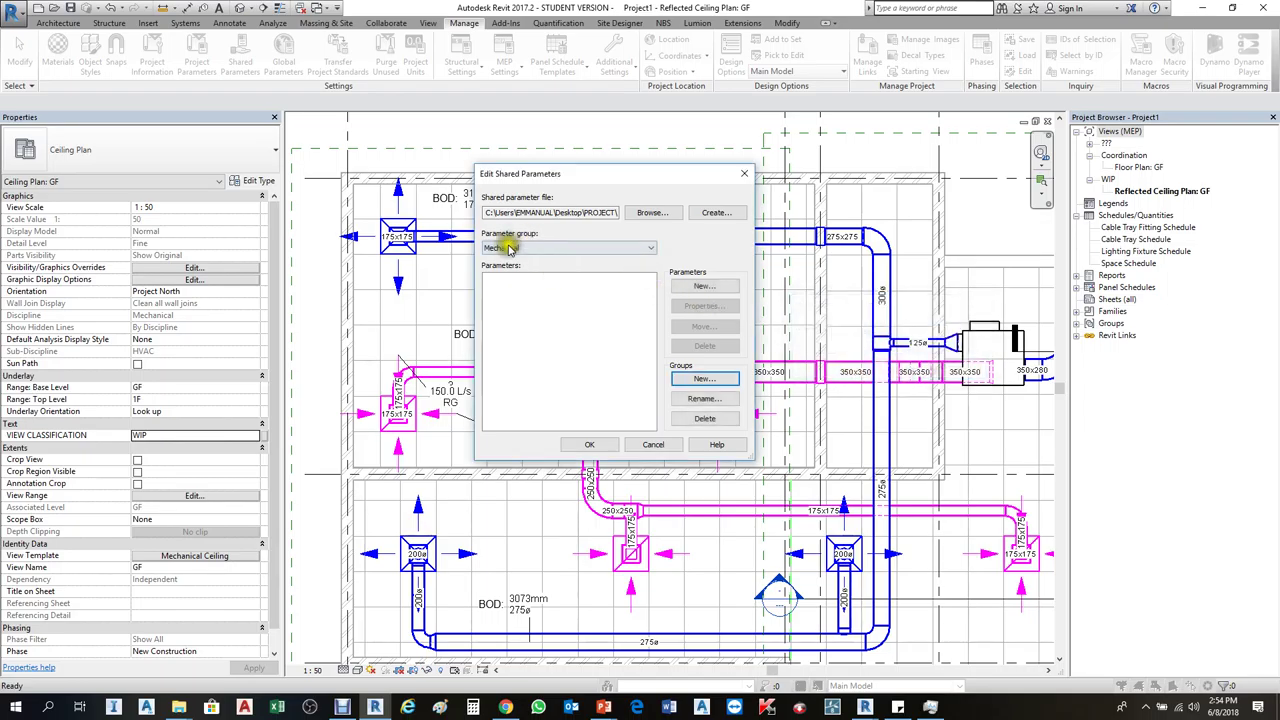
Confirm Mechanical appears as the current entry in the Parameter group list
{"action": "left_click", "coordinate": [608, 251]}
{"action": "left_click", "coordinate": [608, 251]}
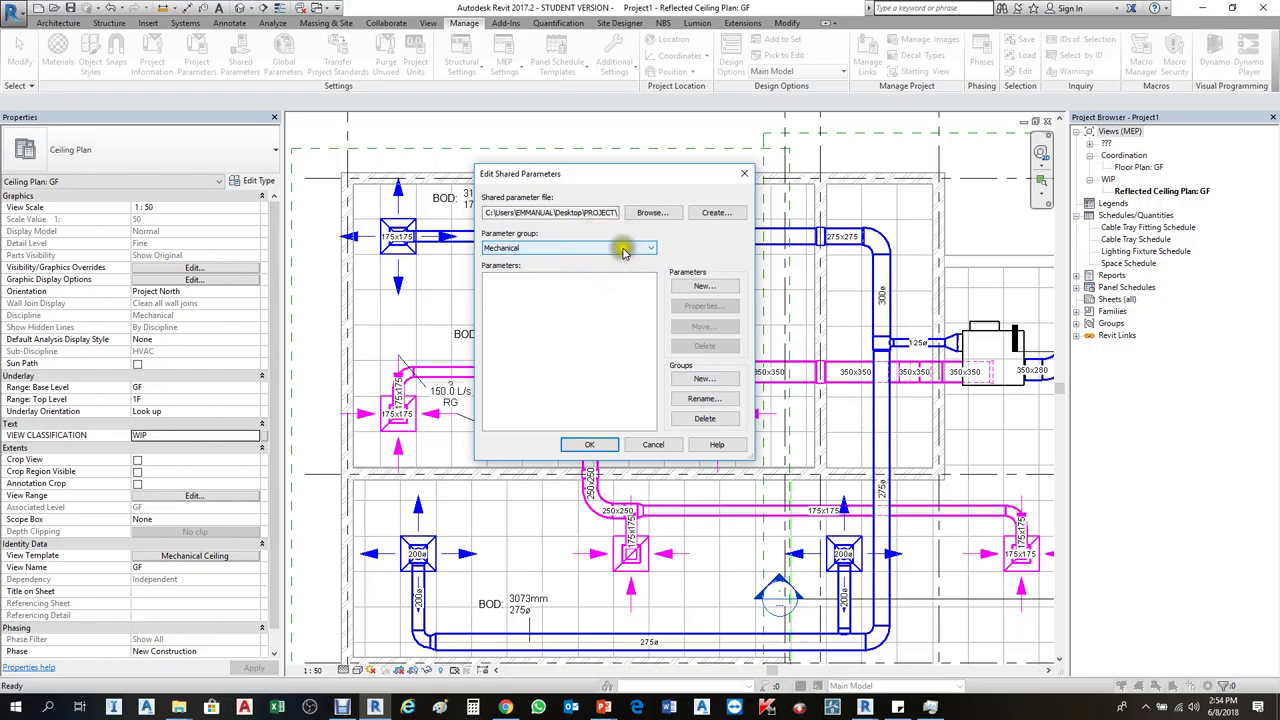
{"action": "left_click", "coordinate": [652, 250]}
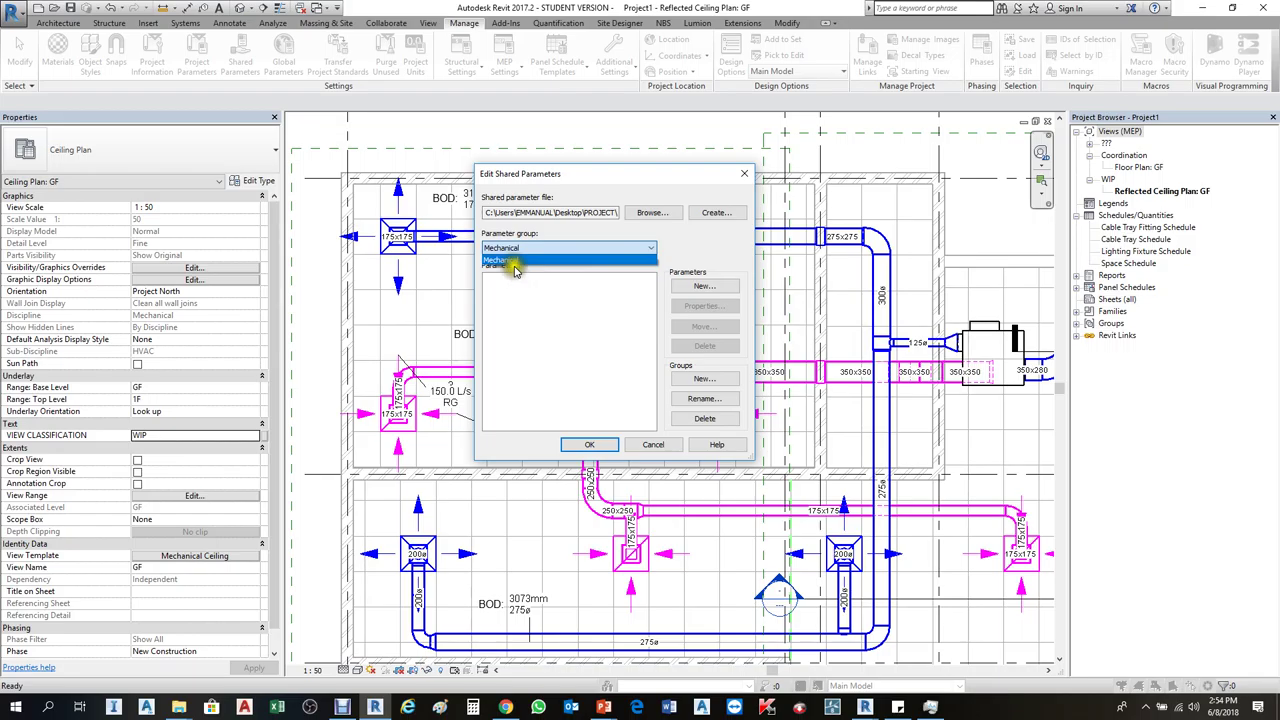
{"action": "left_click", "coordinate": [555, 314]}
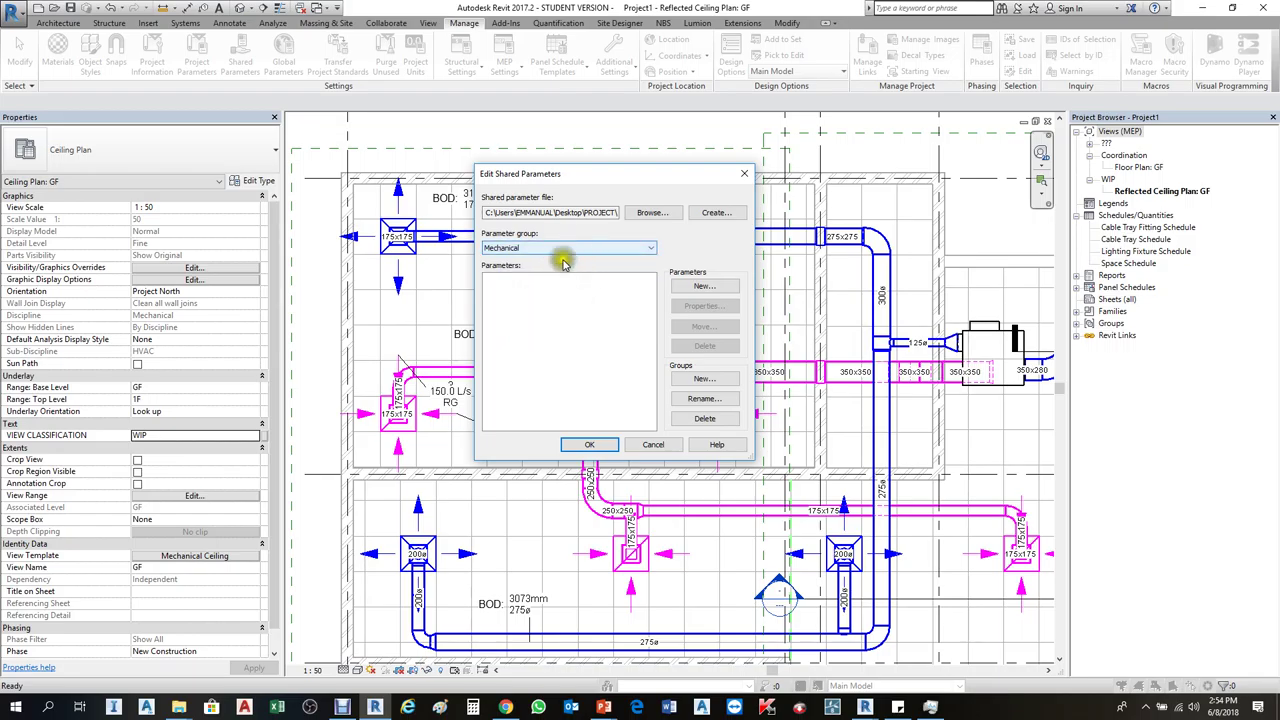
{"action": "left_click", "coordinate": [510, 290]}
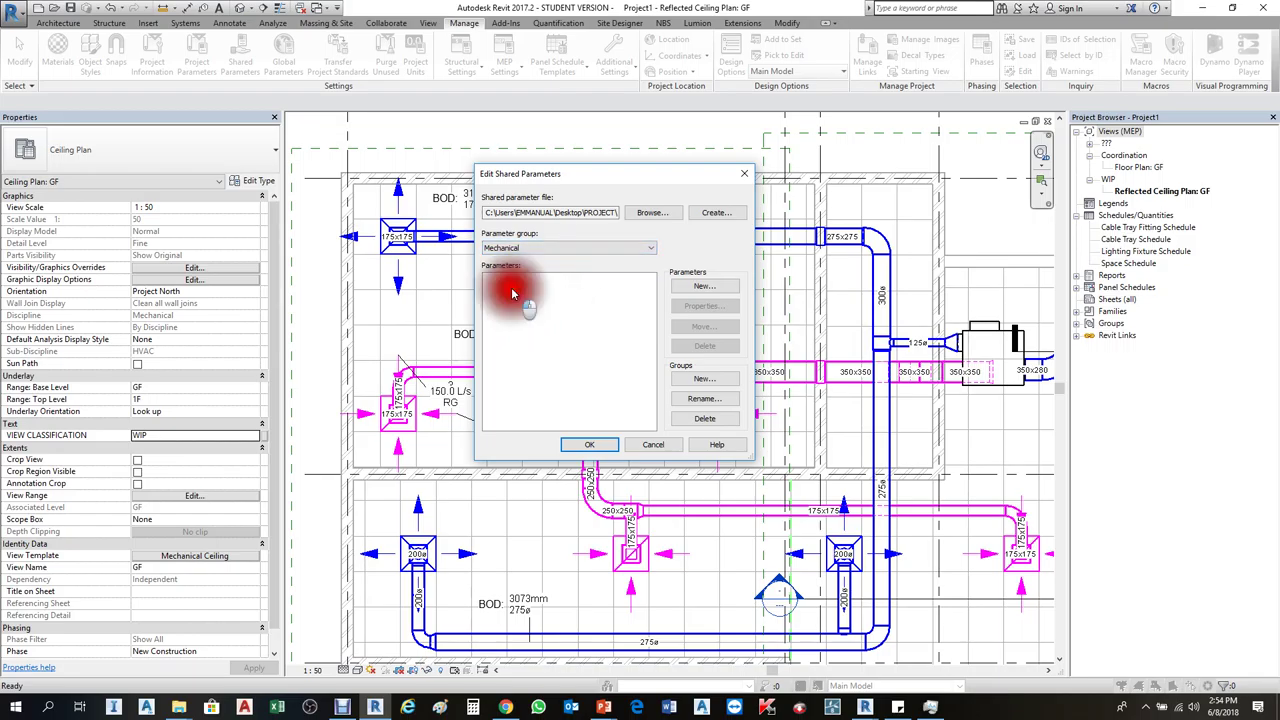
Create 'Name of Fixtures' in the Mechanical group with Common discipline and Text parameter type
{"action": "left_click", "coordinate": [710, 288]}
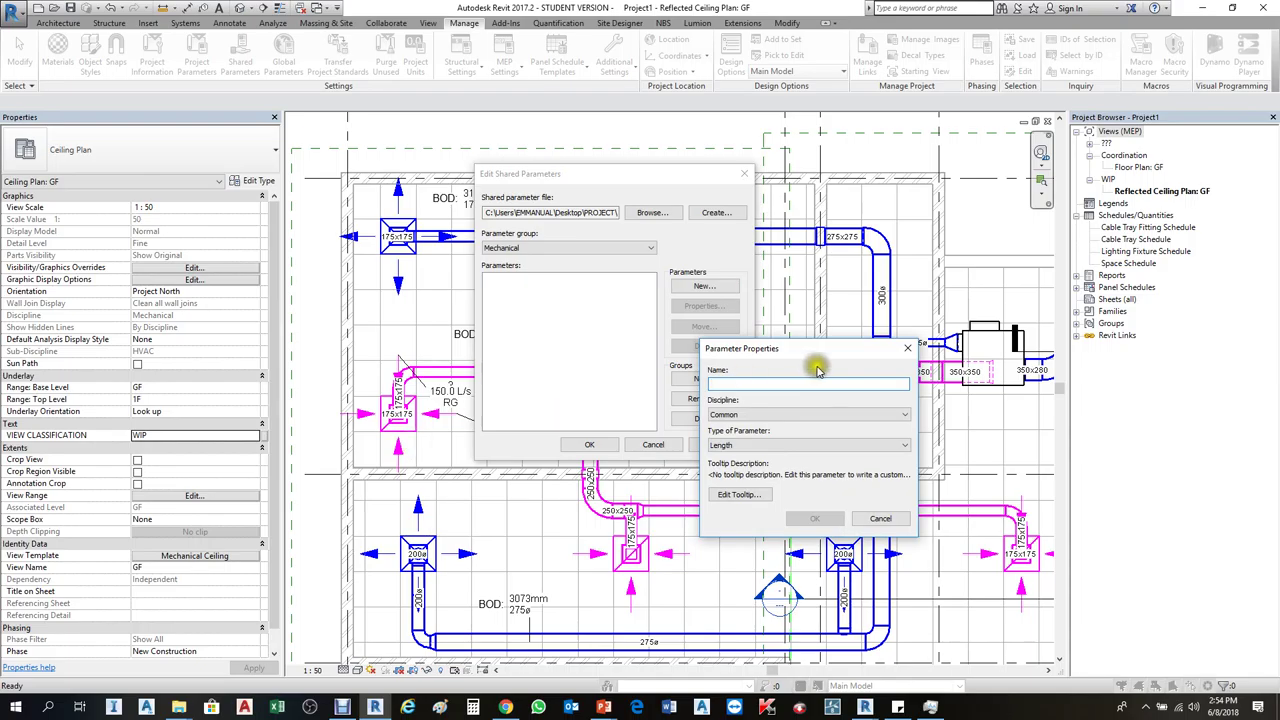
{"action": "left_click_drag", "start_coordinate": [815, 356], "coordinate": [620, 333]}
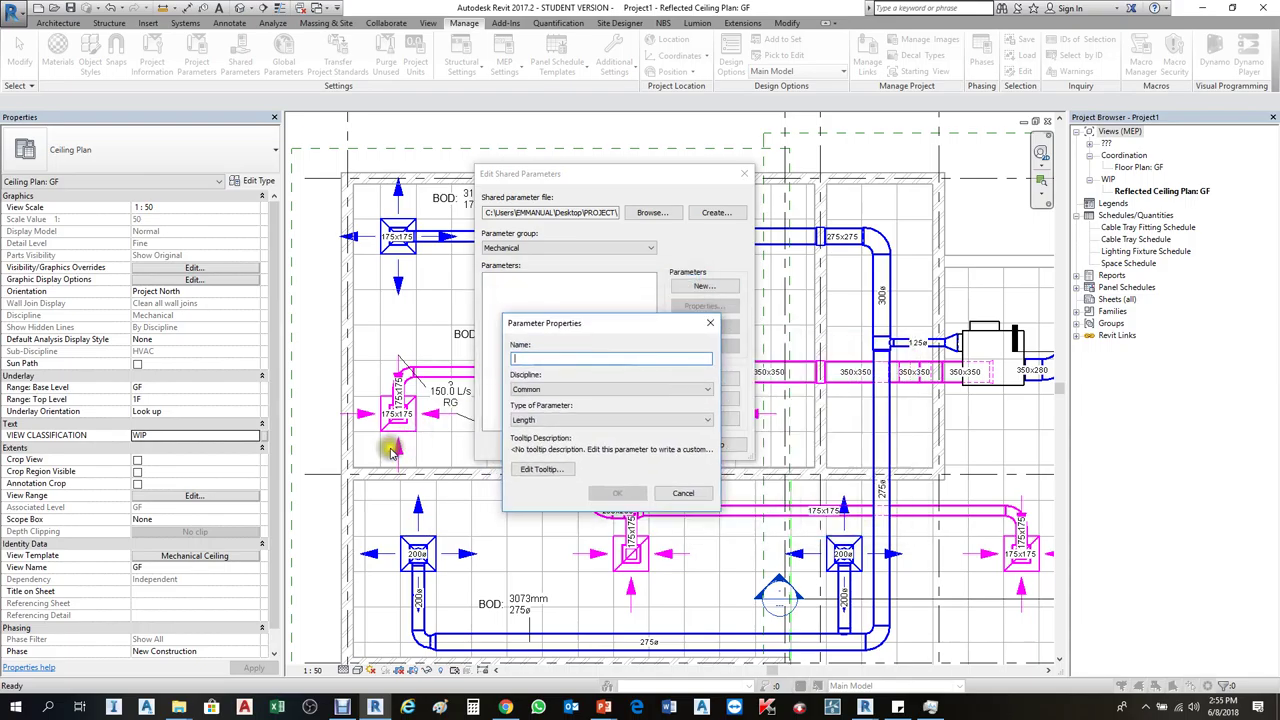
{"action": "left_click", "coordinate": [557, 357]}
{"action": "type", "text": "Name of Fixtures"}
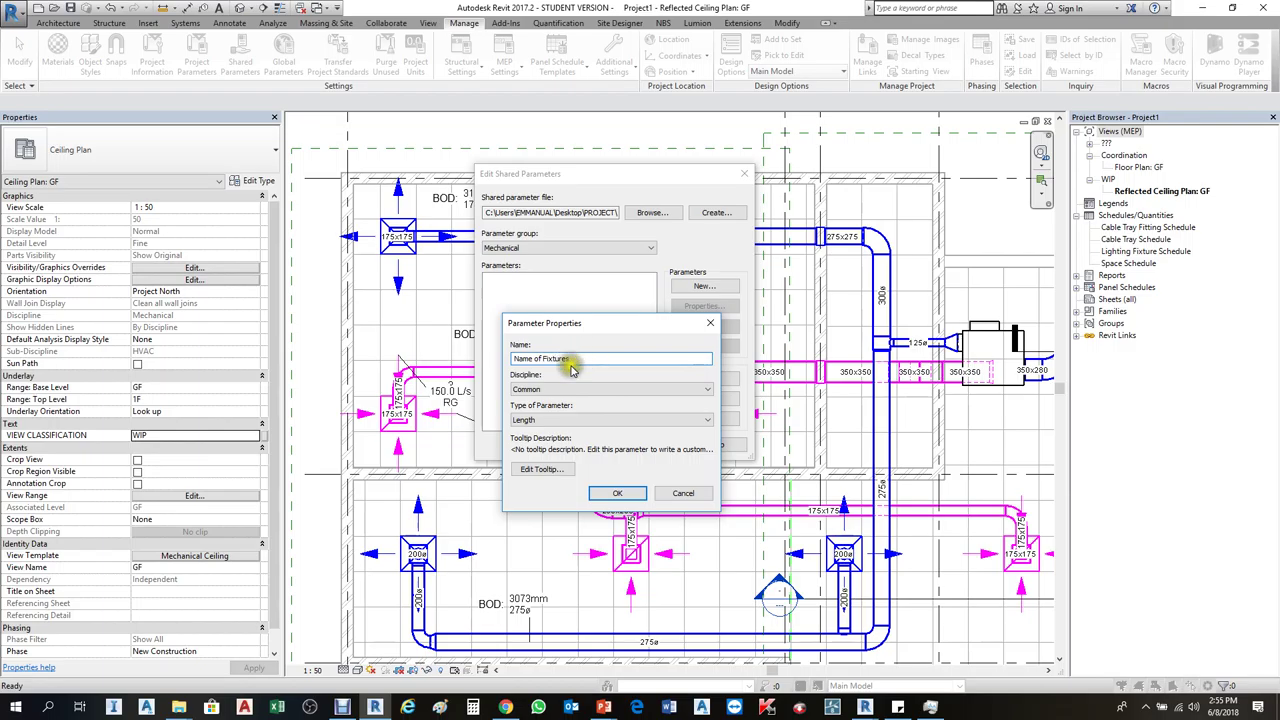
{"action": "left_click_drag", "start_coordinate": [570, 360], "coordinate": [391, 378]}
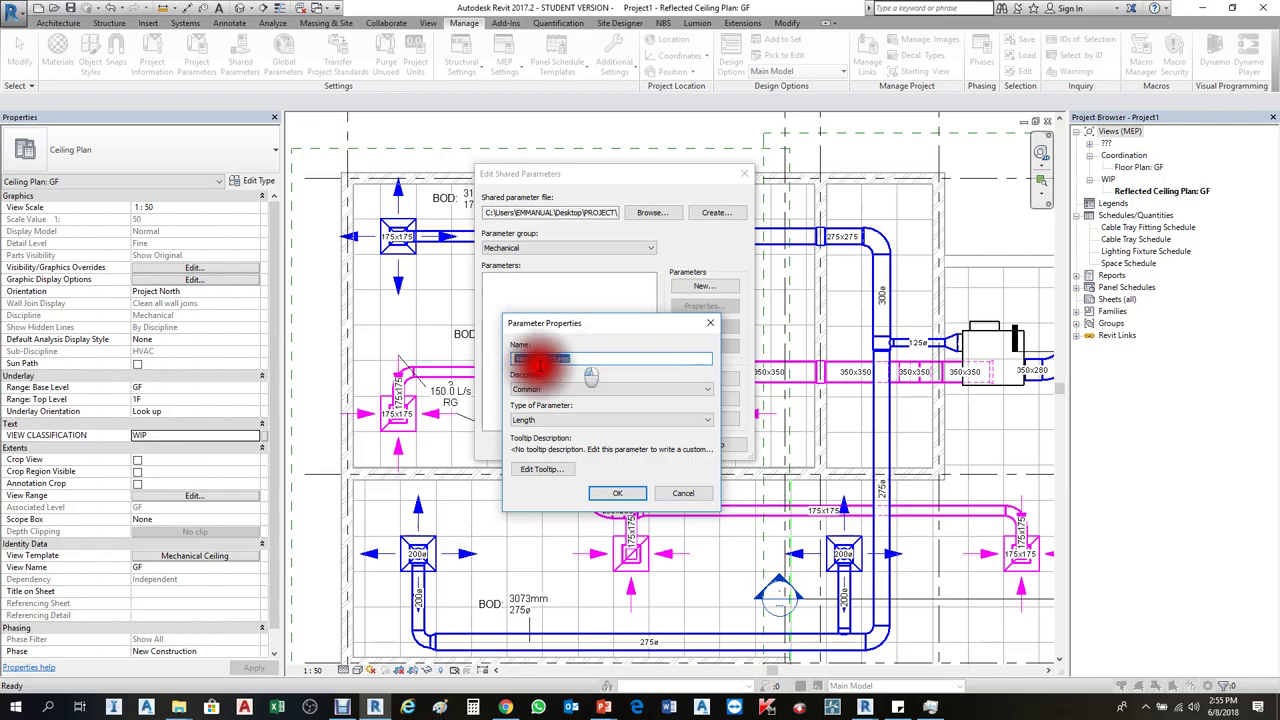
{"action": "left_click", "coordinate": [606, 362]}
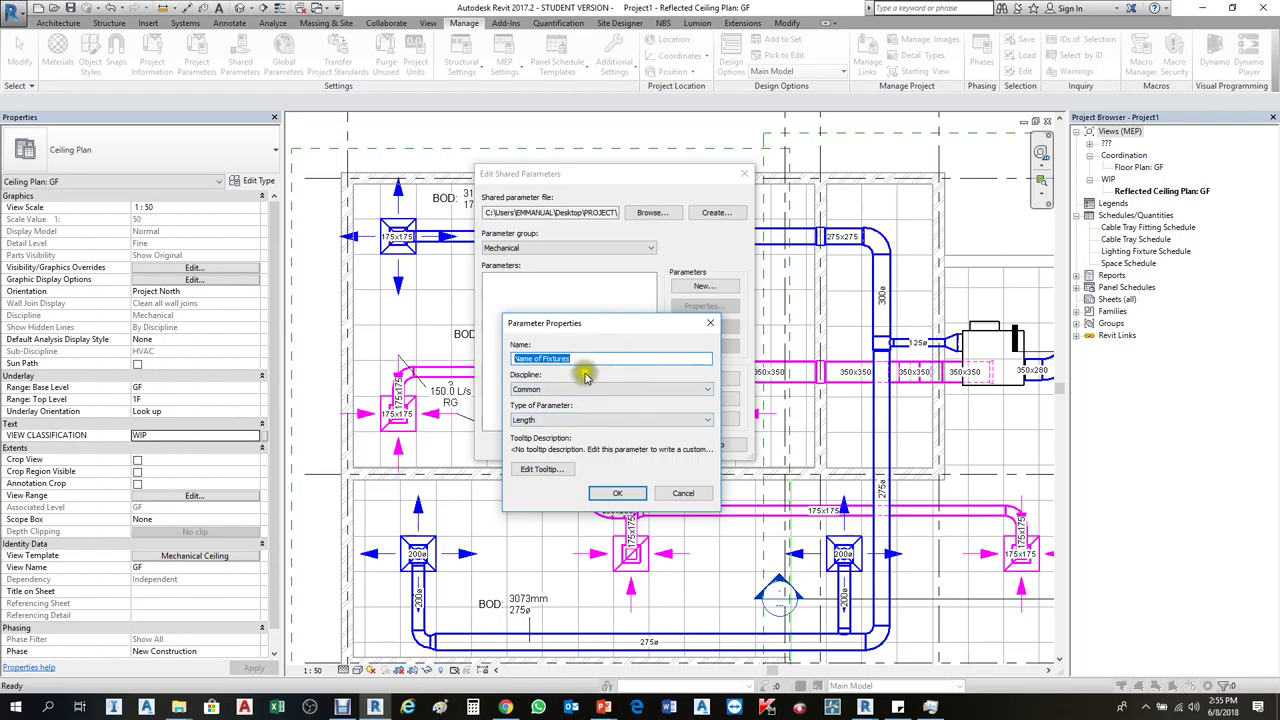
{"action": "left_click", "coordinate": [581, 392]}
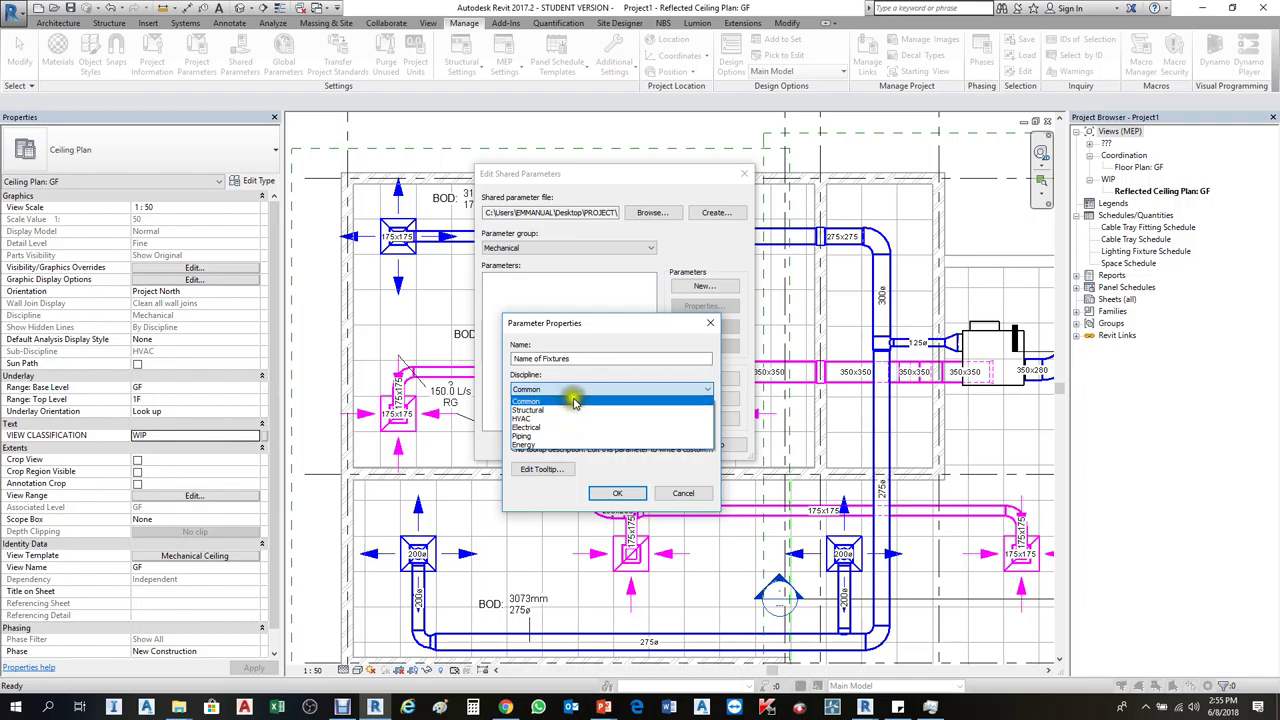
{"action": "left_click", "coordinate": [570, 401]}
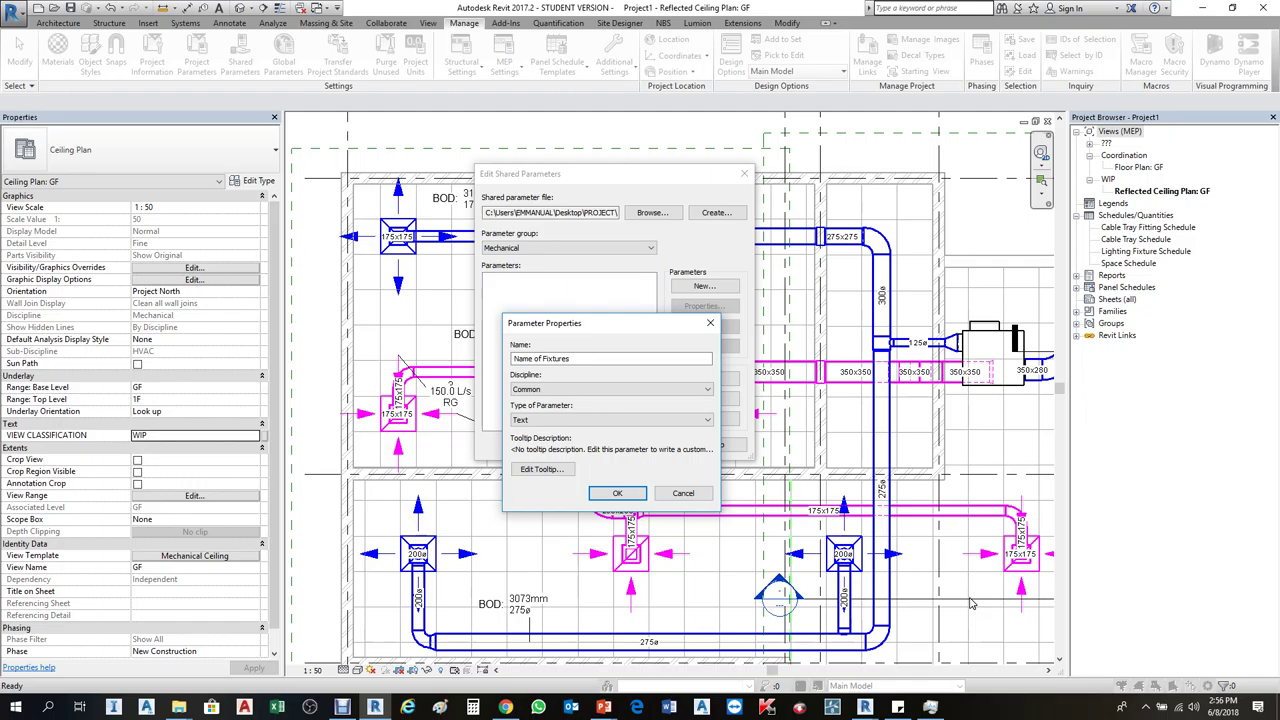
{"action": "left_click", "coordinate": [595, 422]}
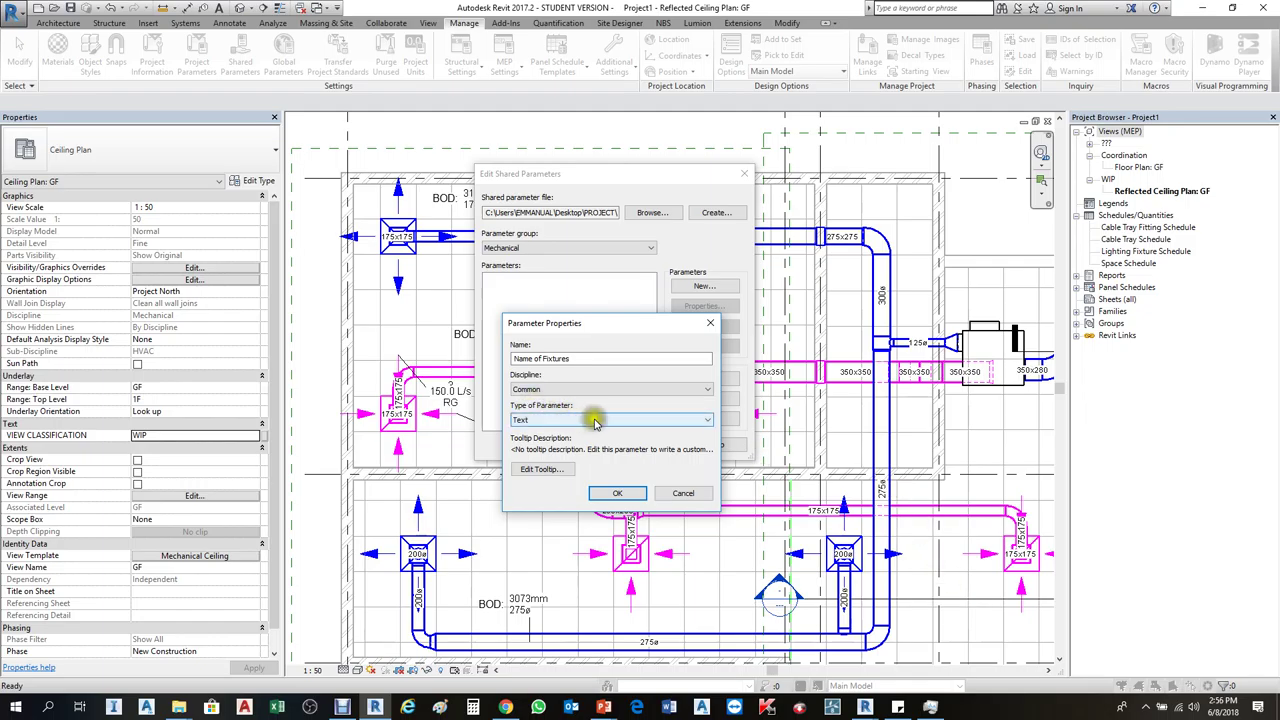
{"action": "left_click", "coordinate": [605, 425]}
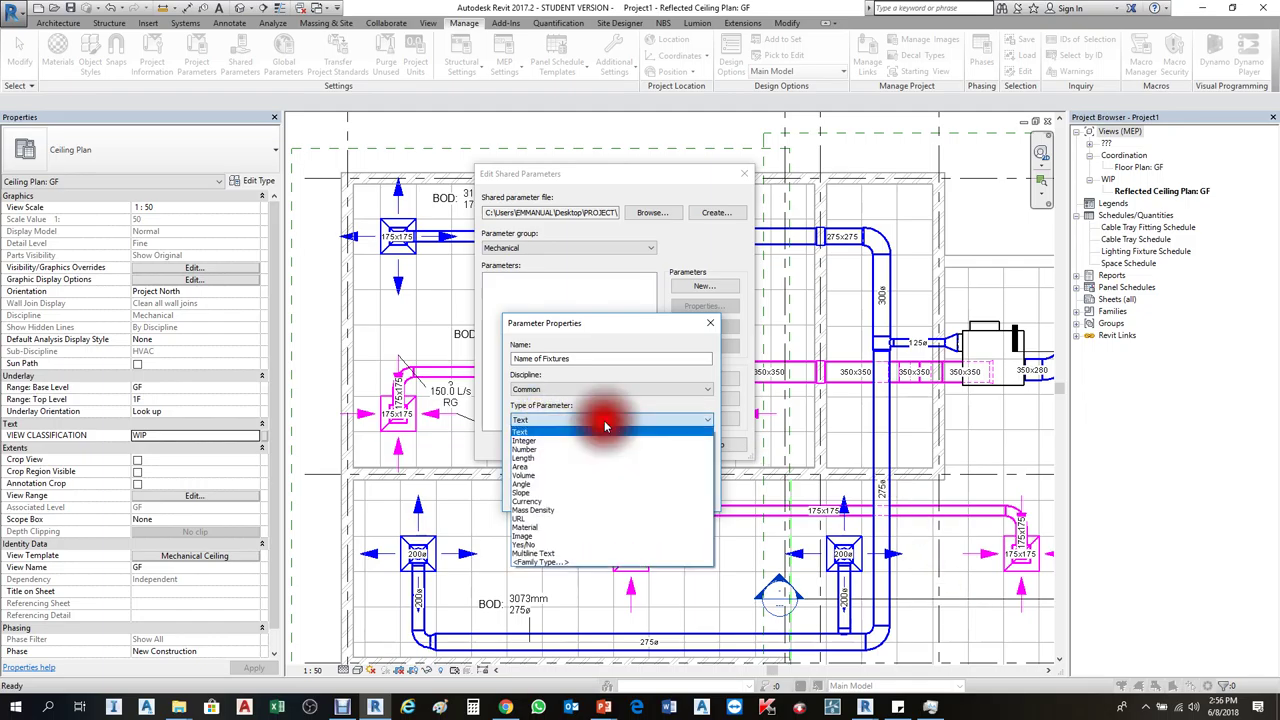
{"action": "left_click", "coordinate": [598, 431]}
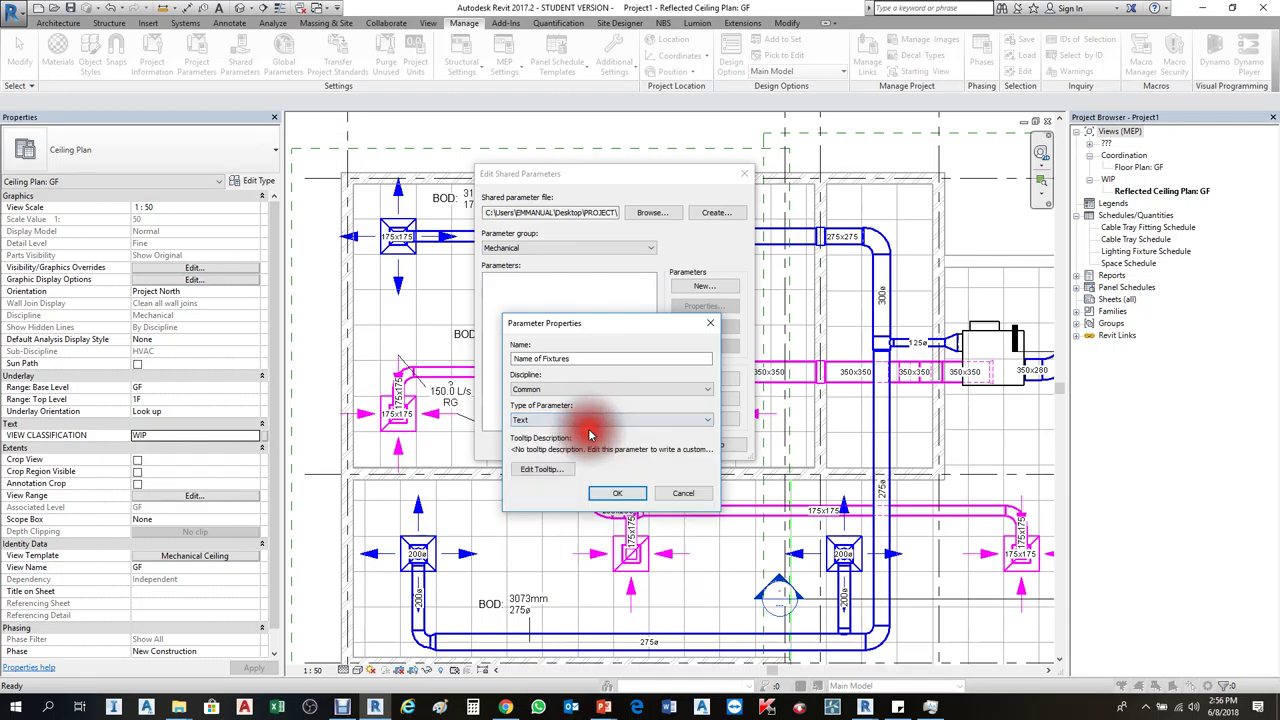
{"action": "left_click", "coordinate": [617, 493]}
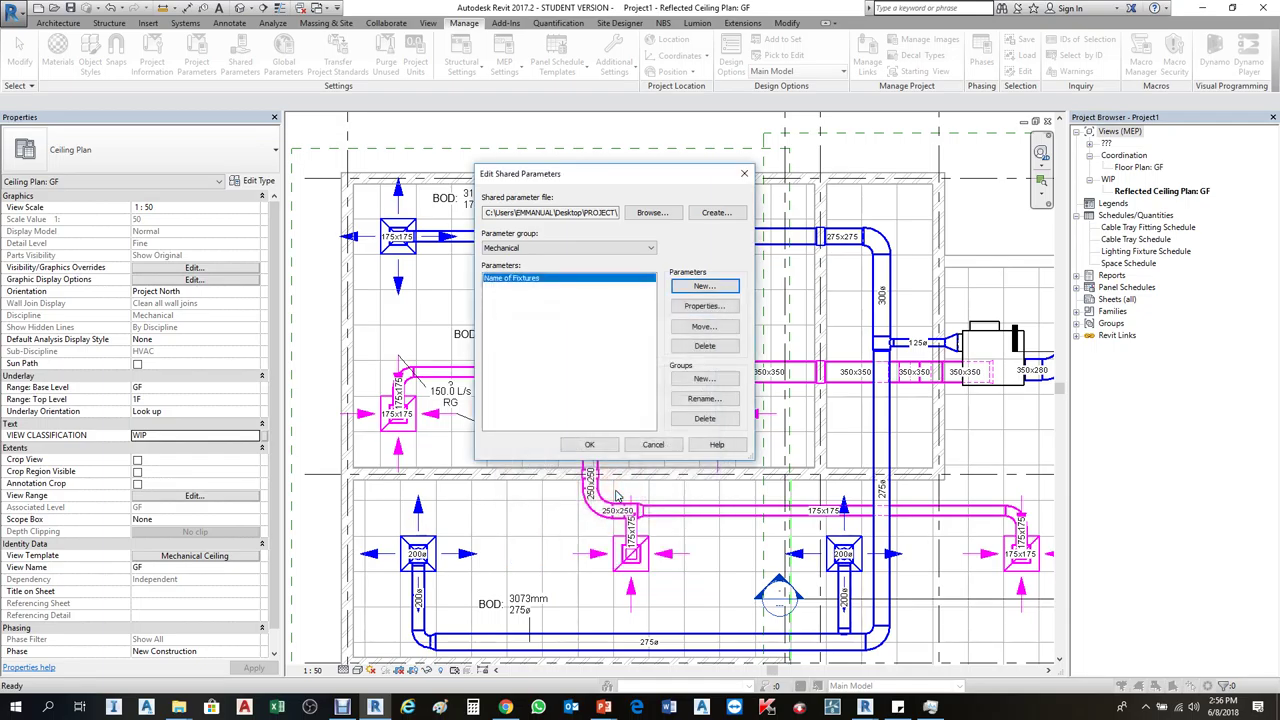
With Mechanical as the group, start a second new parameter named 'Name of Systems'
{"action": "left_click", "coordinate": [565, 247]}
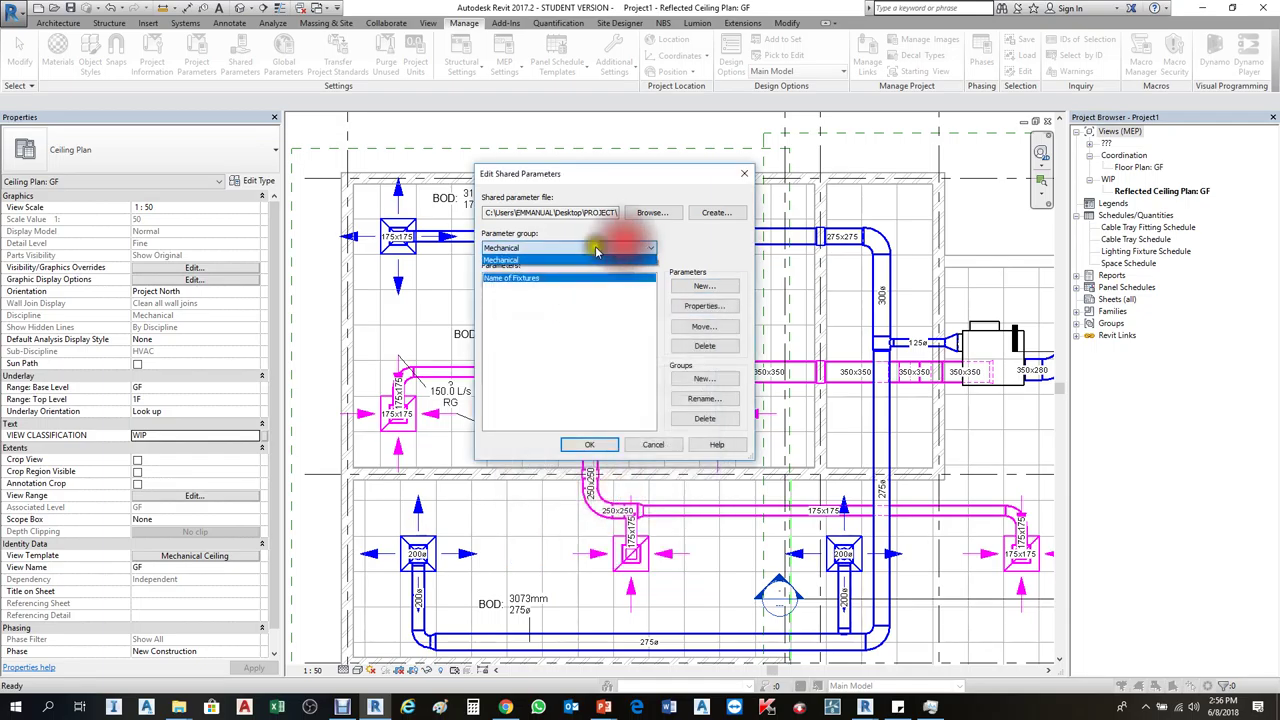
{"action": "left_click", "coordinate": [520, 261]}
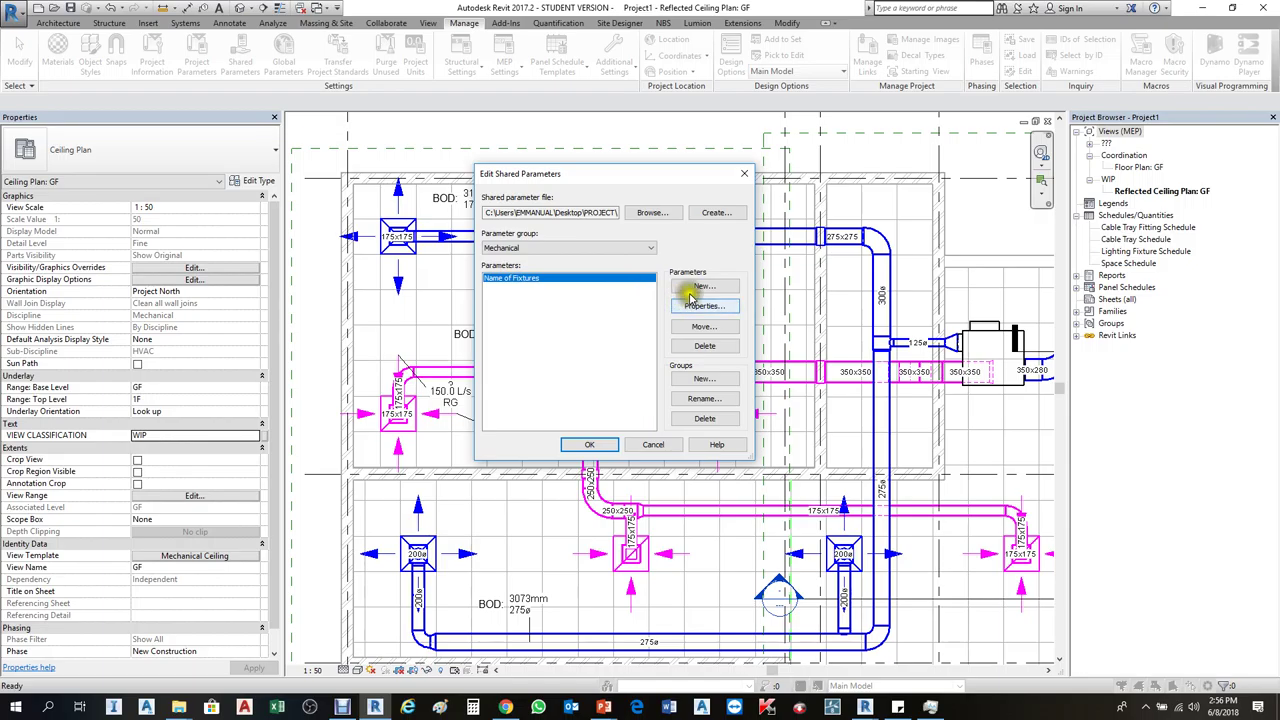
{"action": "left_click", "coordinate": [700, 287]}
{"action": "left_click", "coordinate": [546, 359]}
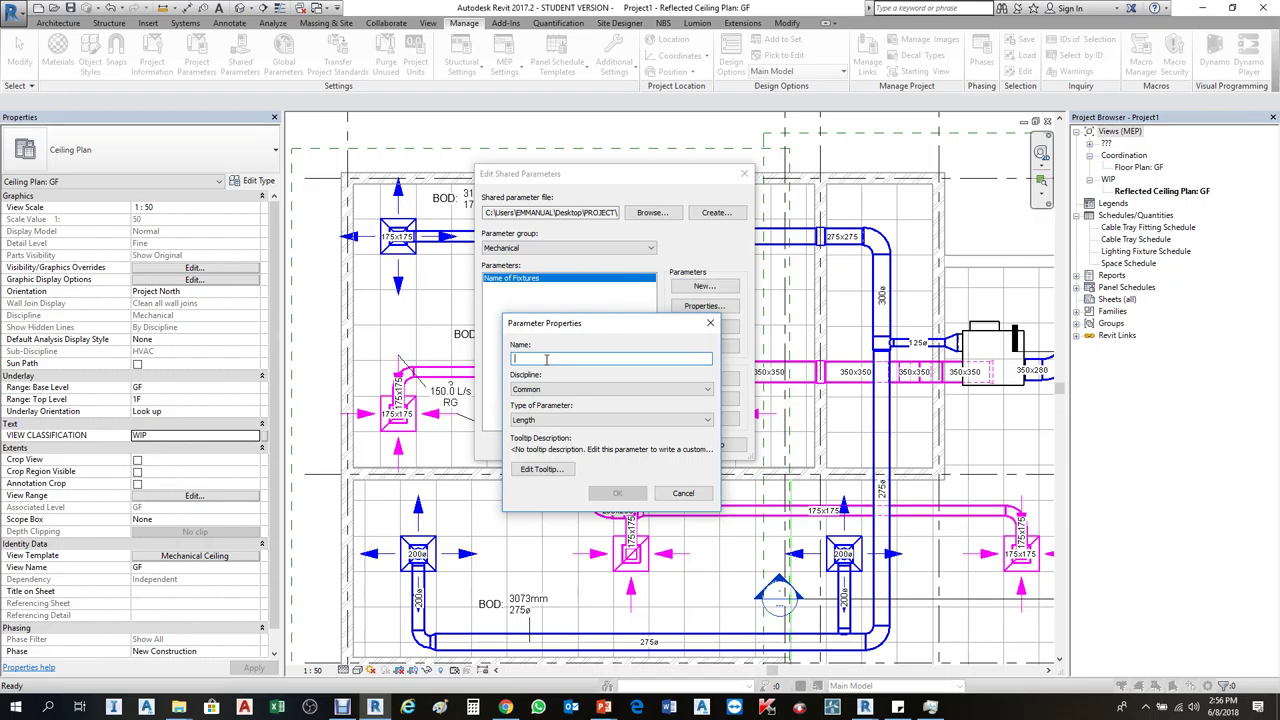
{"action": "type", "text": "Name of Systems"}
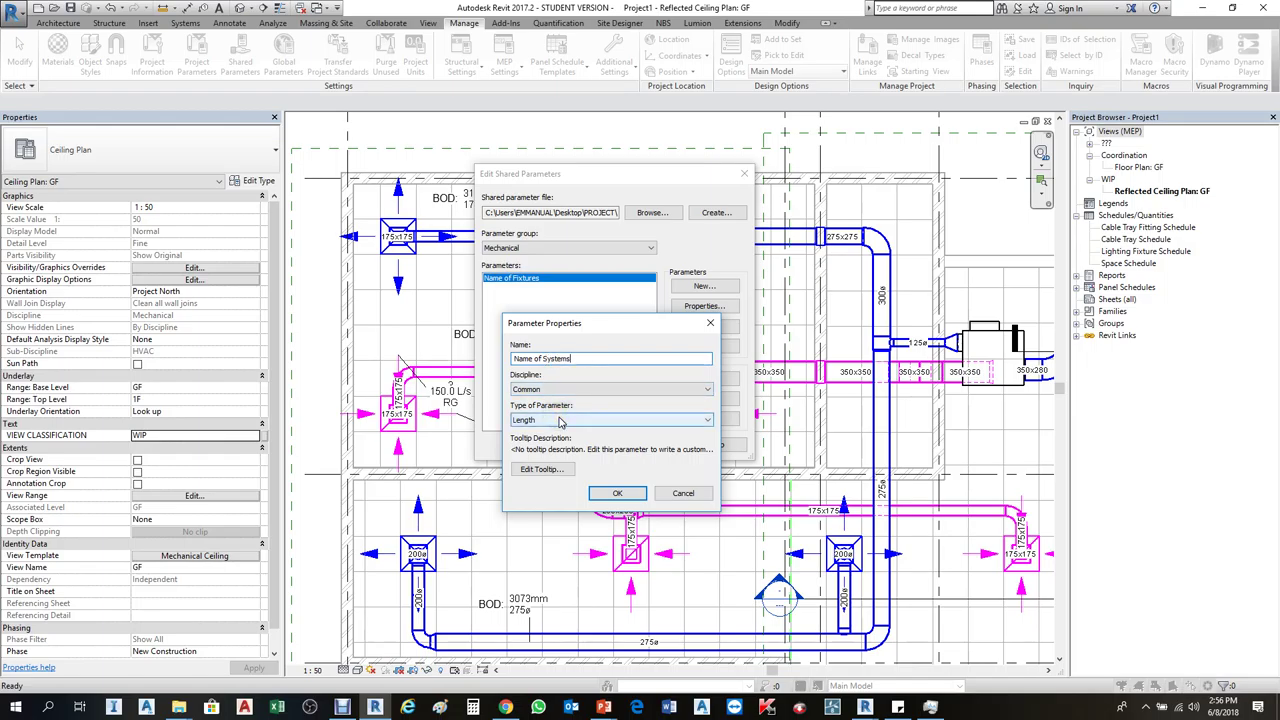
Set Name of Systems to Text, confirm it, and save and close the shared parameter editor
{"action": "left_click", "coordinate": [545, 421]}
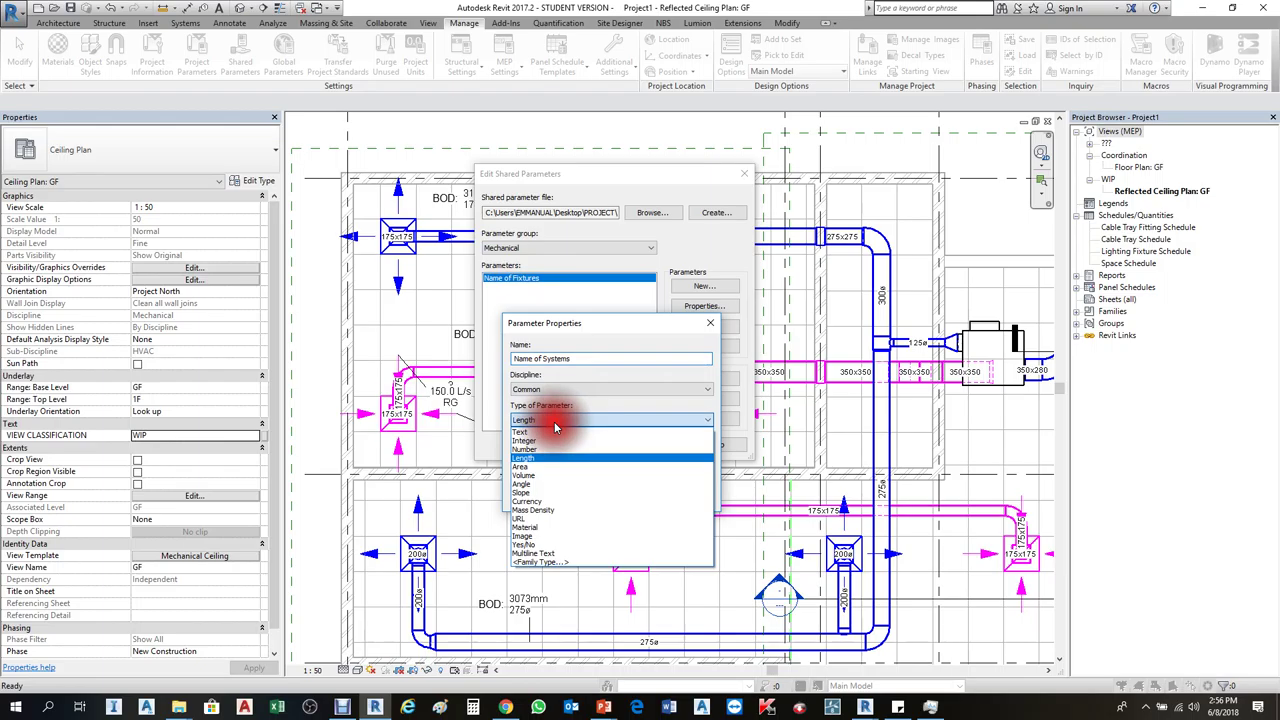
{"action": "left_click", "coordinate": [556, 428]}
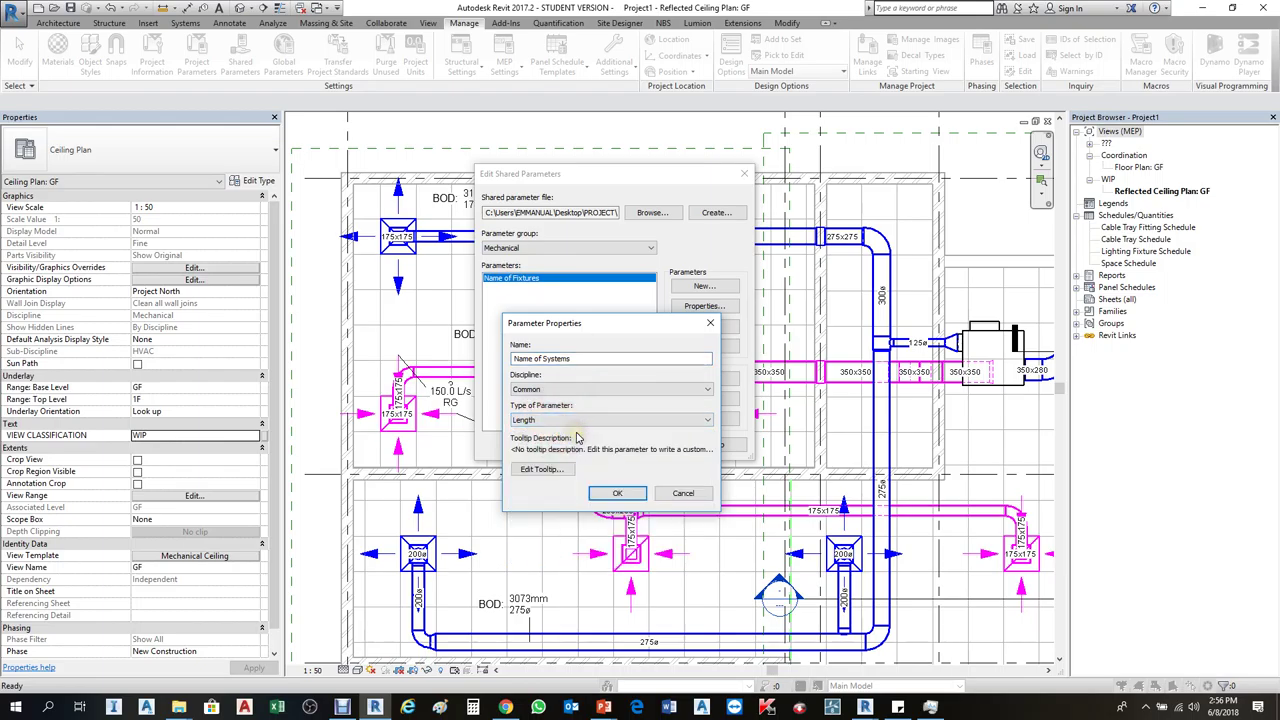
{"action": "left_click", "coordinate": [571, 422]}
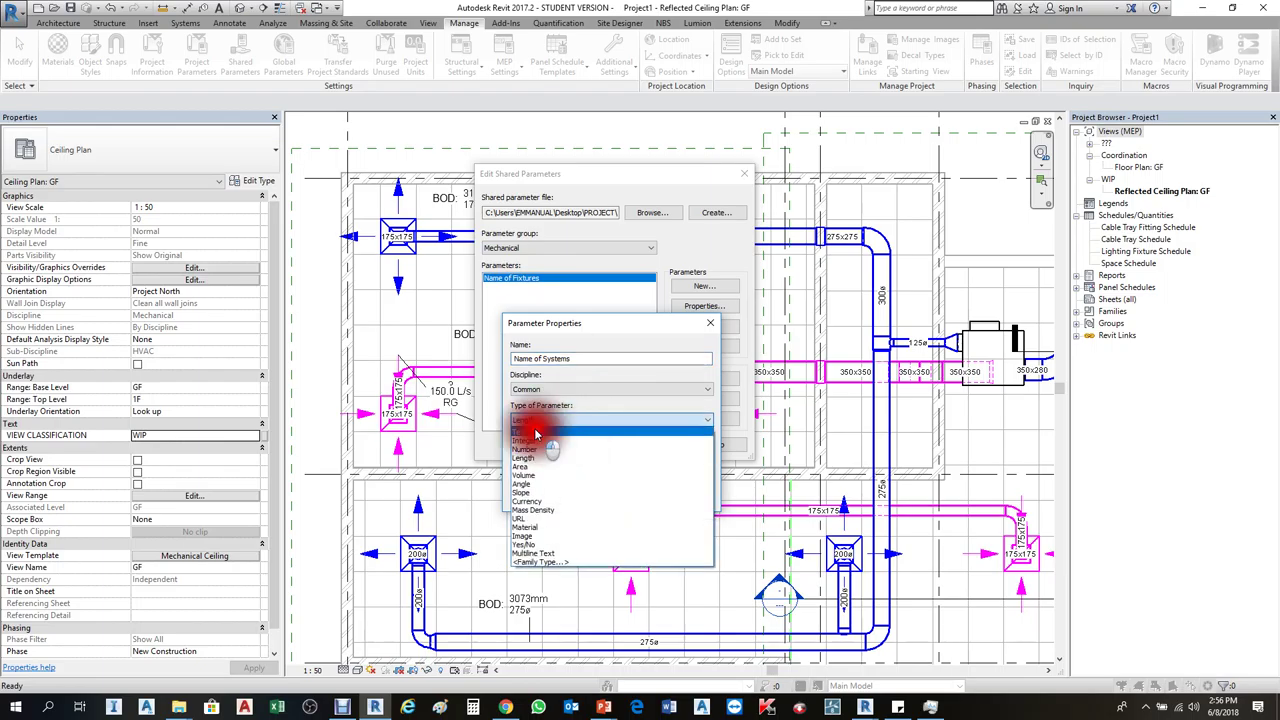
{"action": "left_click", "coordinate": [528, 430]}
{"action": "left_click", "coordinate": [622, 497]}
{"action": "left_click", "coordinate": [562, 349]}
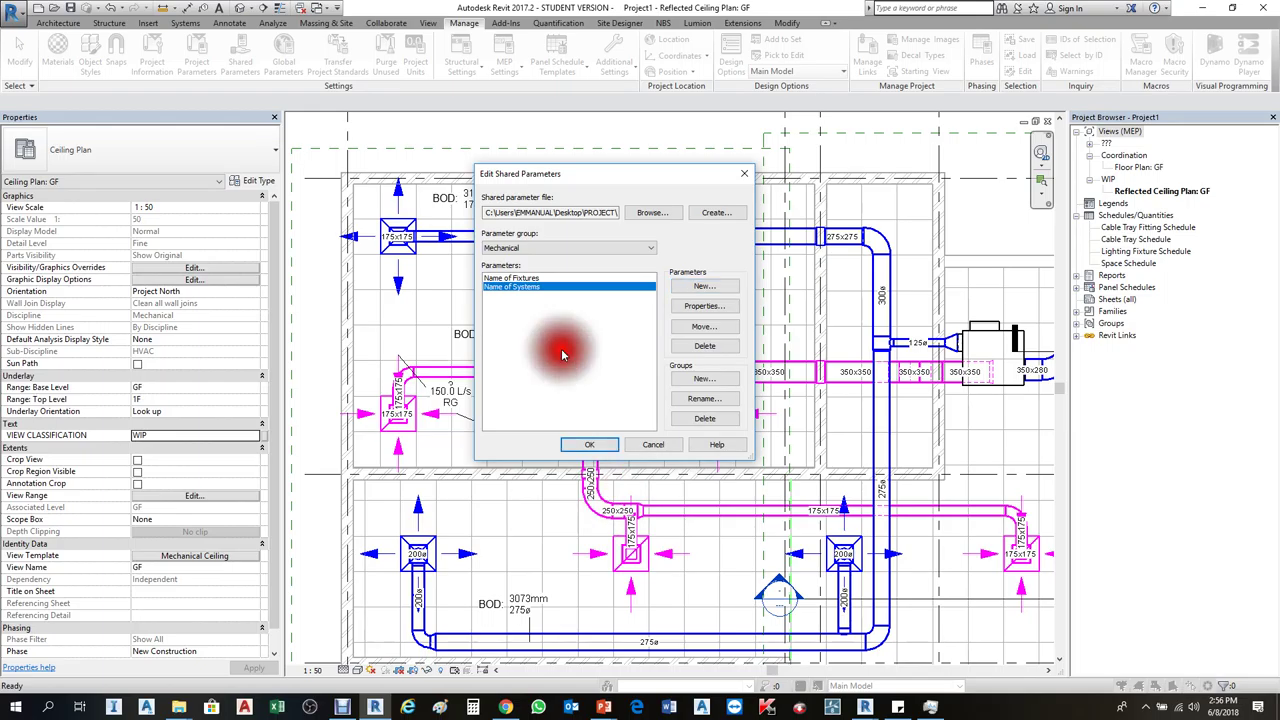
{"action": "left_click", "coordinate": [508, 249]}
{"action": "left_click", "coordinate": [504, 279]}
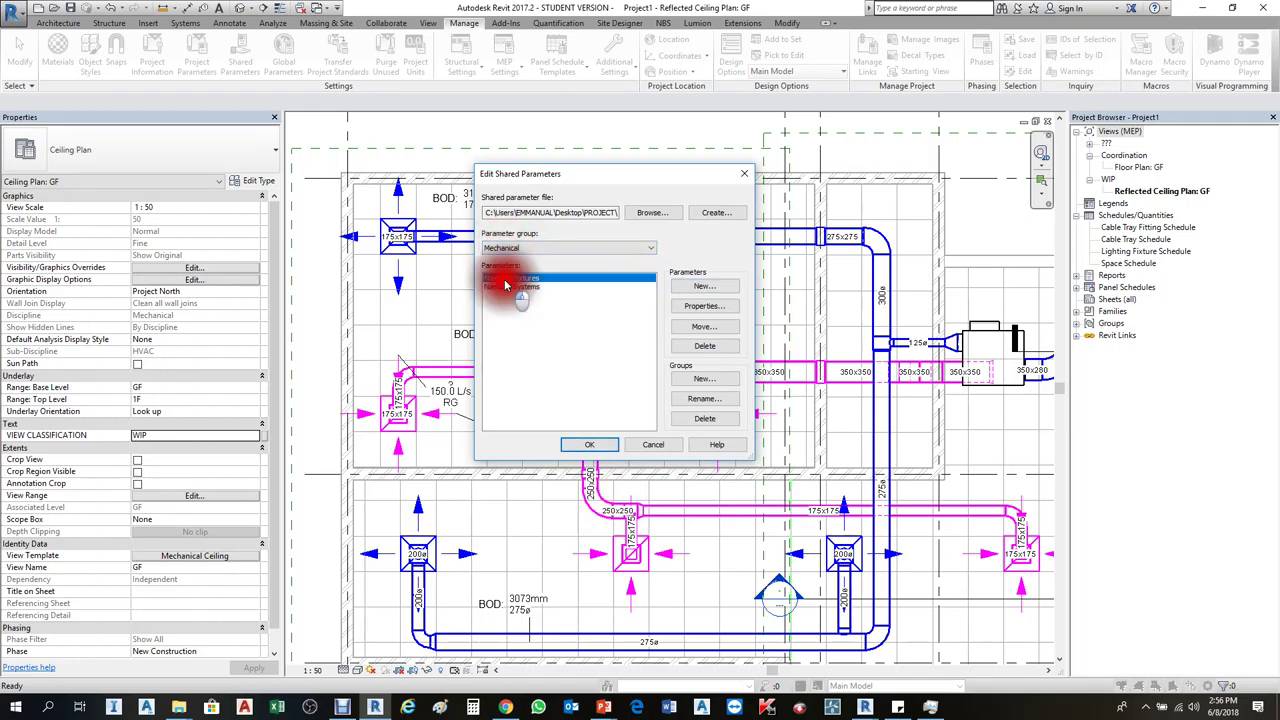
{"action": "left_click", "coordinate": [587, 446]}
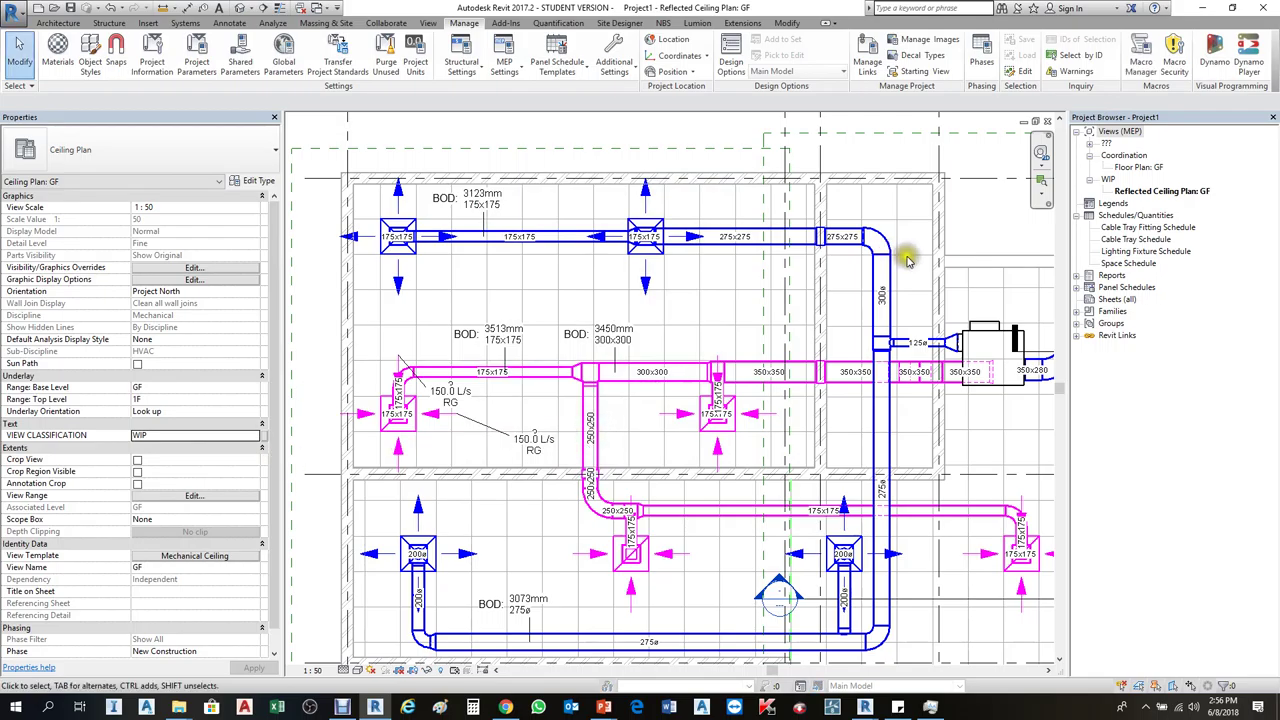
{"action": "left_click", "coordinate": [877, 142]}
{"action": "scroll", "coordinate": [770, 360], "scroll_direction": "down", "scroll_amount": 1}
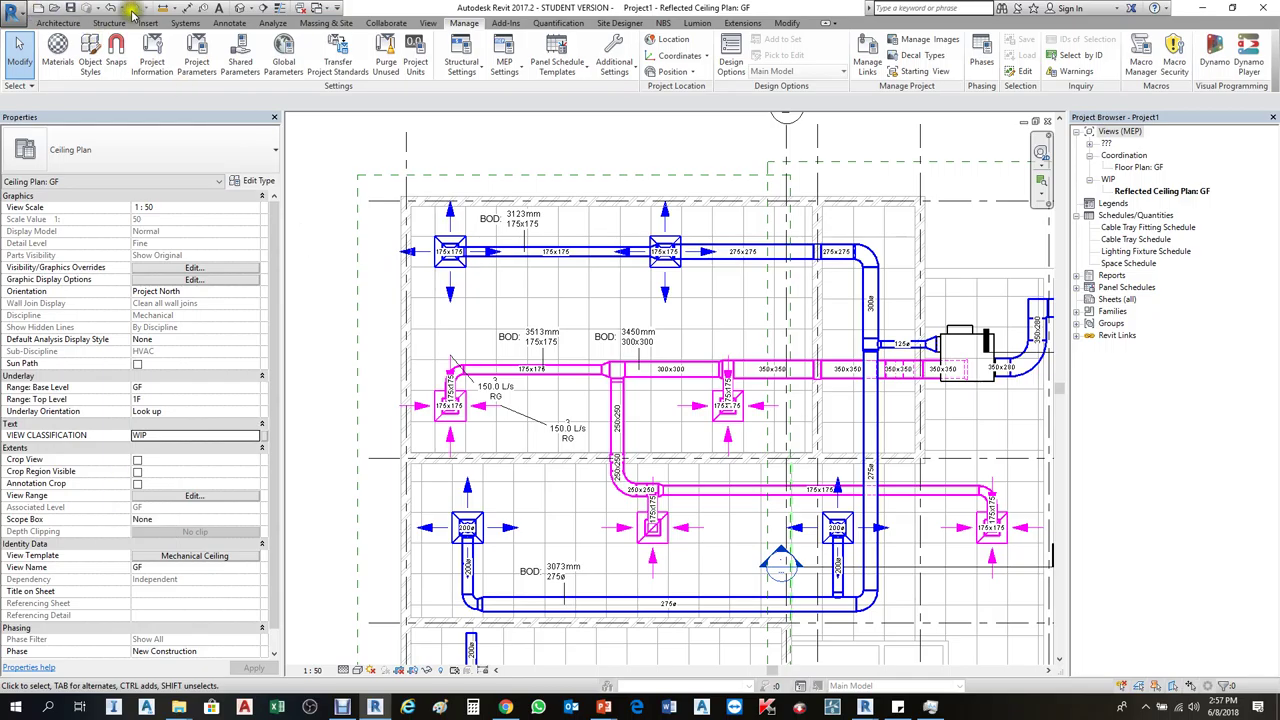
Add a new project parameter in Project Parameters and set it as a shared parameter
{"action": "left_click", "coordinate": [200, 60]}
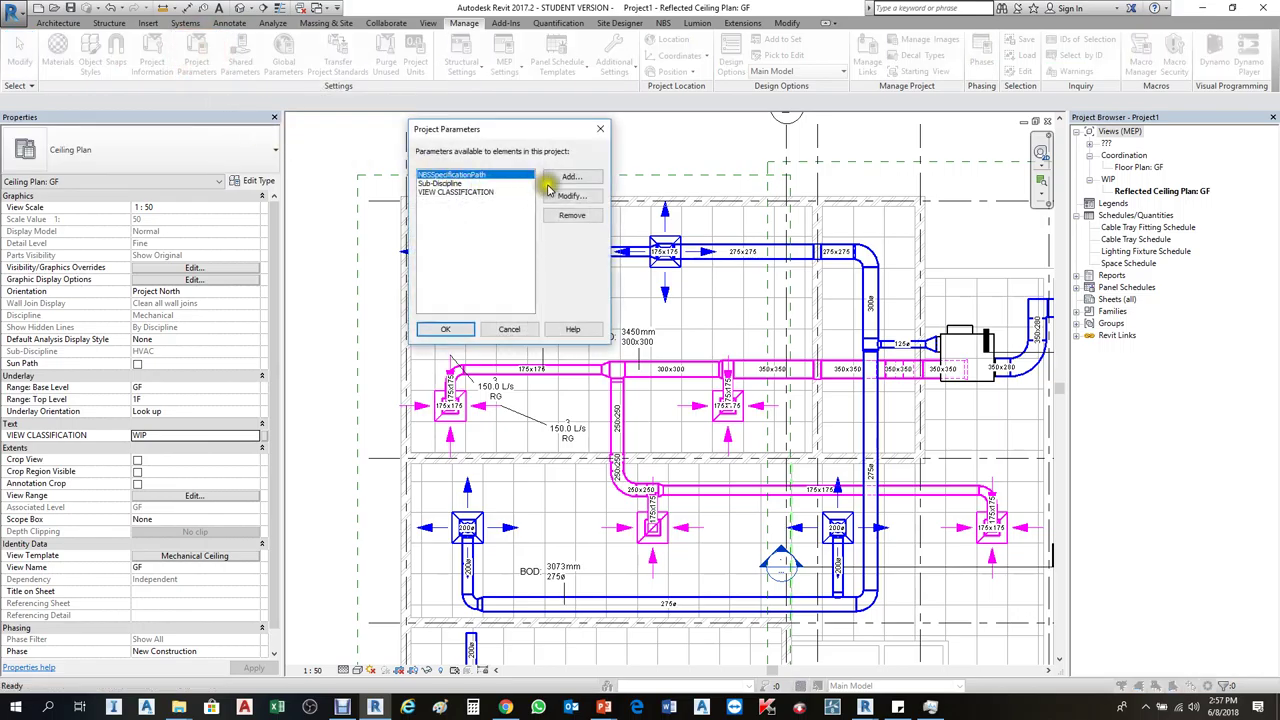
{"action": "left_click", "coordinate": [569, 177]}
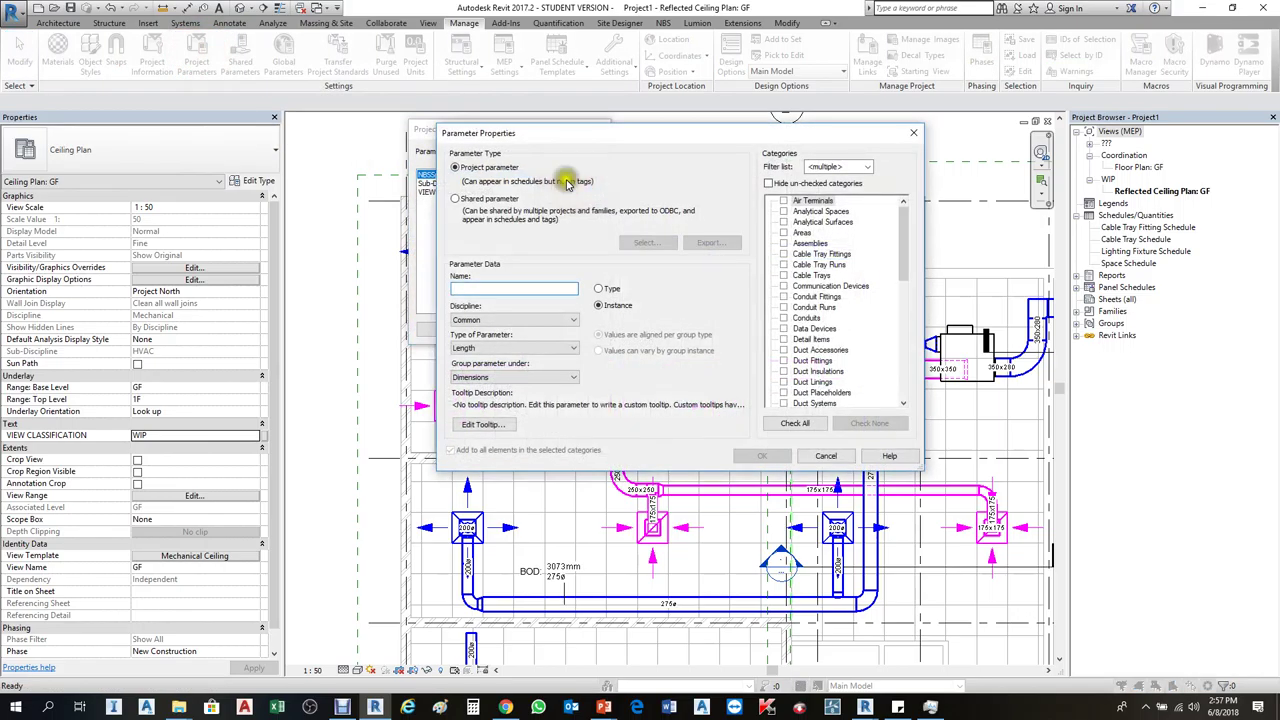
{"action": "left_click_drag", "start_coordinate": [628, 133], "coordinate": [498, 225]}
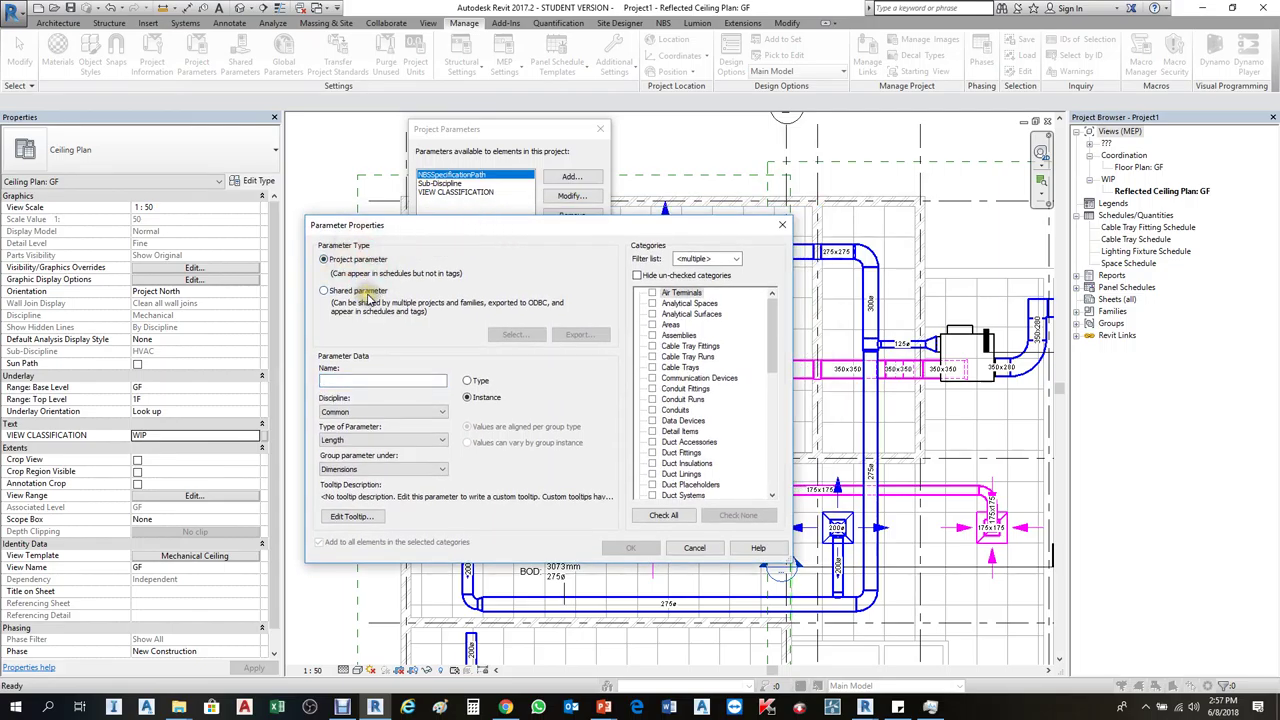
{"action": "left_click", "coordinate": [370, 296]}
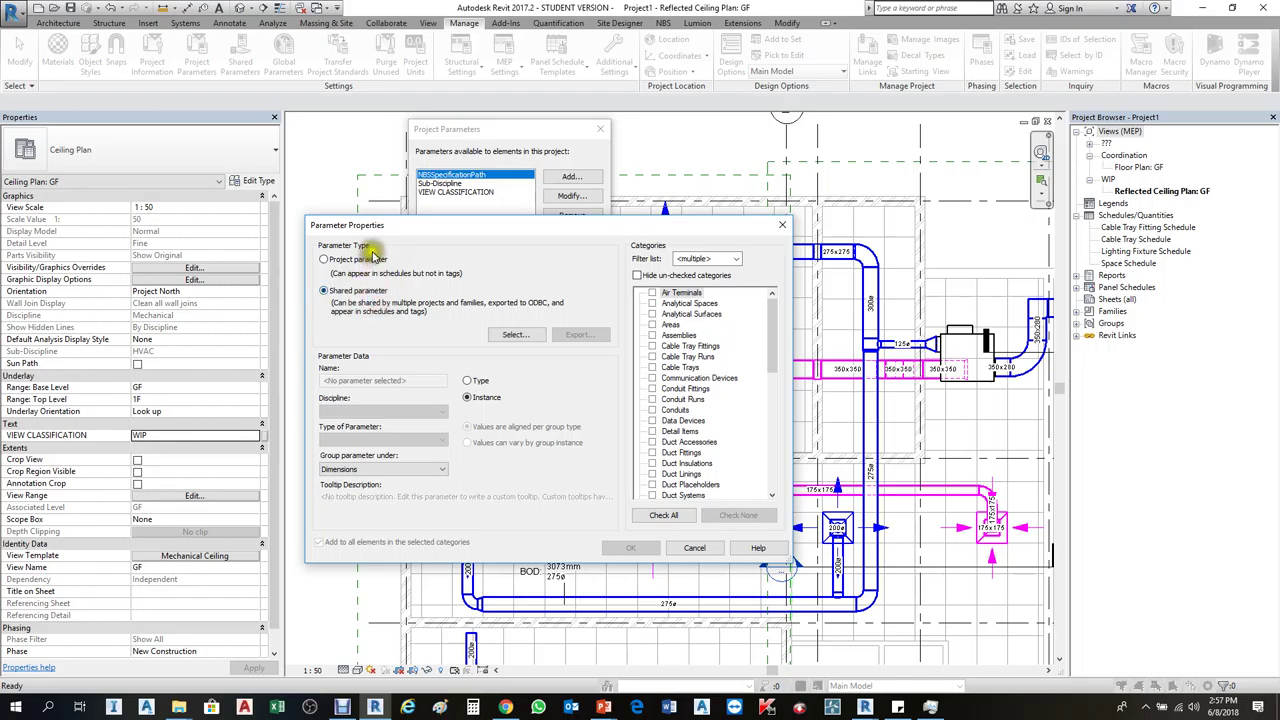
{"action": "left_click", "coordinate": [362, 259]}
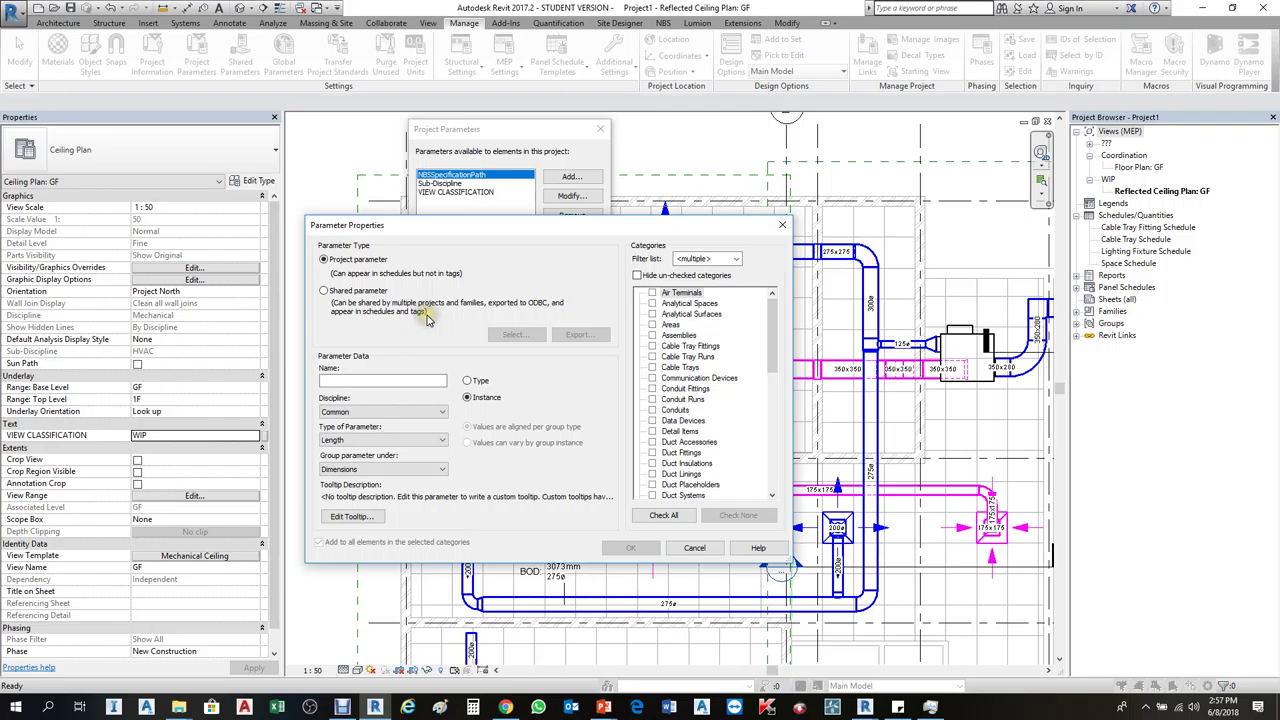
{"action": "left_click", "coordinate": [346, 379]}
{"action": "left_click", "coordinate": [346, 379]}
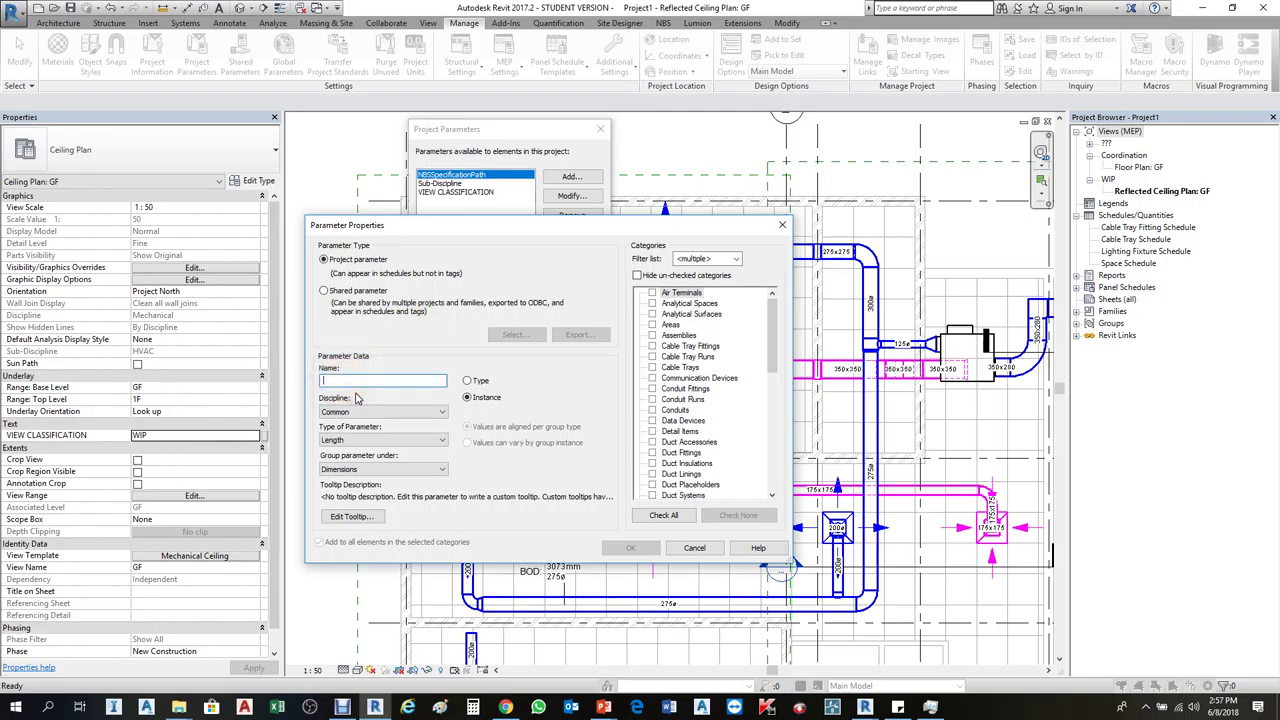
{"action": "key", "text": "Tab"}
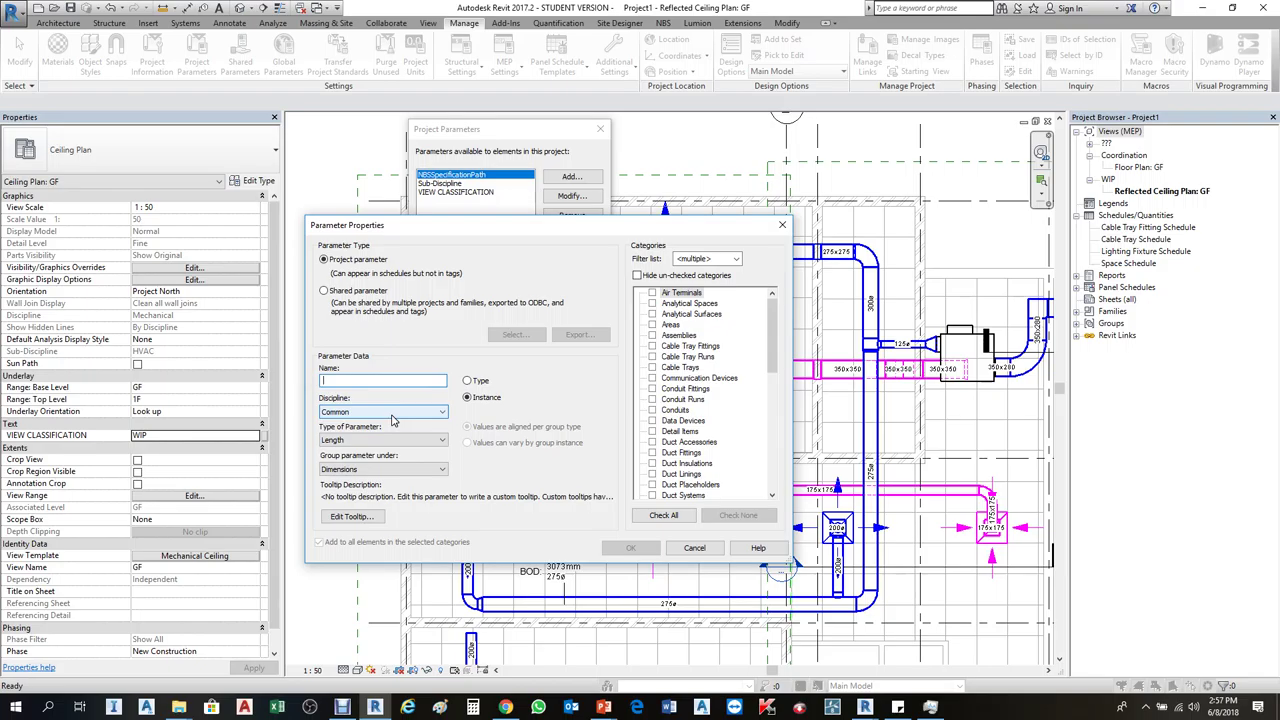
{"action": "left_click", "coordinate": [323, 291]}
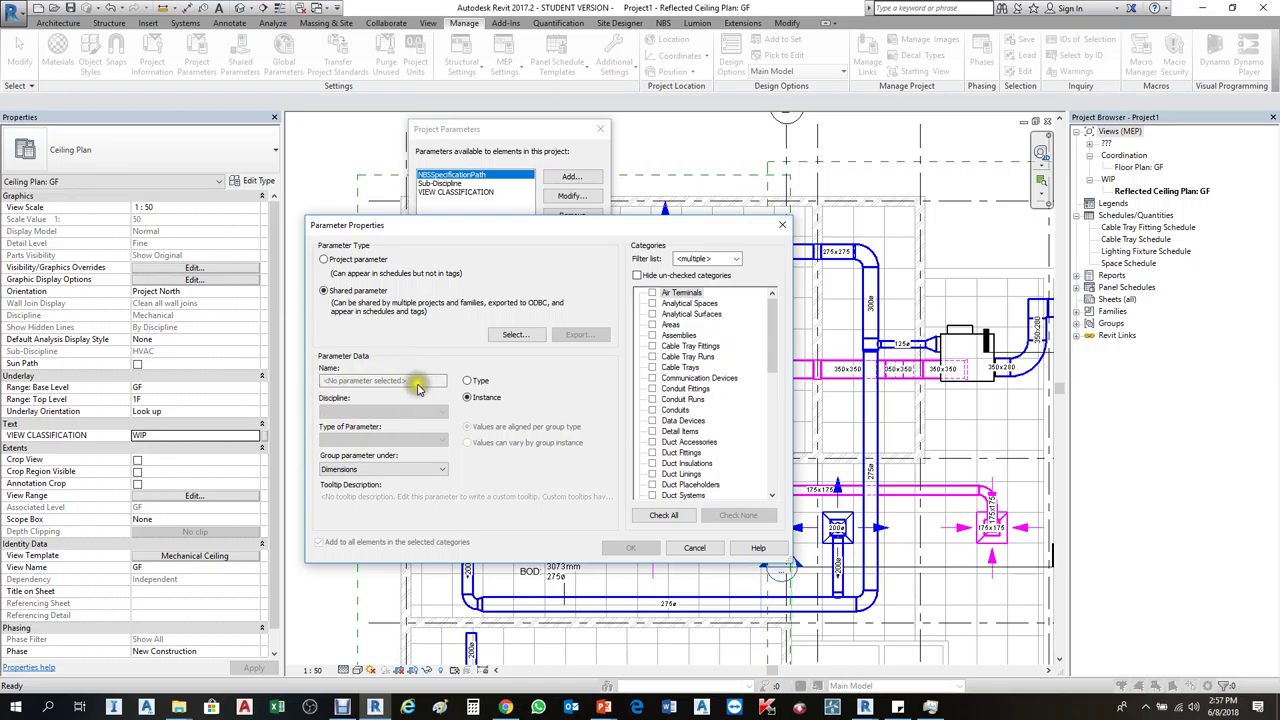
{"action": "left_click", "coordinate": [436, 470]}
{"action": "left_click", "coordinate": [436, 470]}
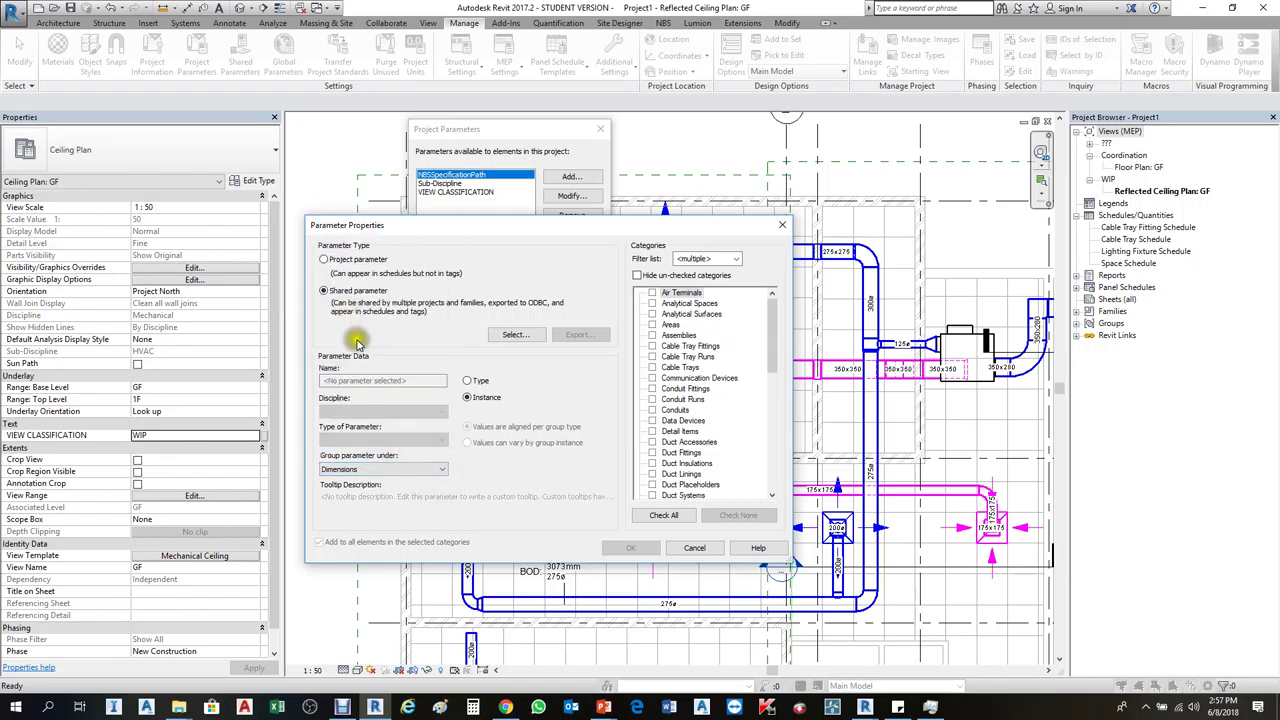
{"action": "left_click", "coordinate": [355, 295]}
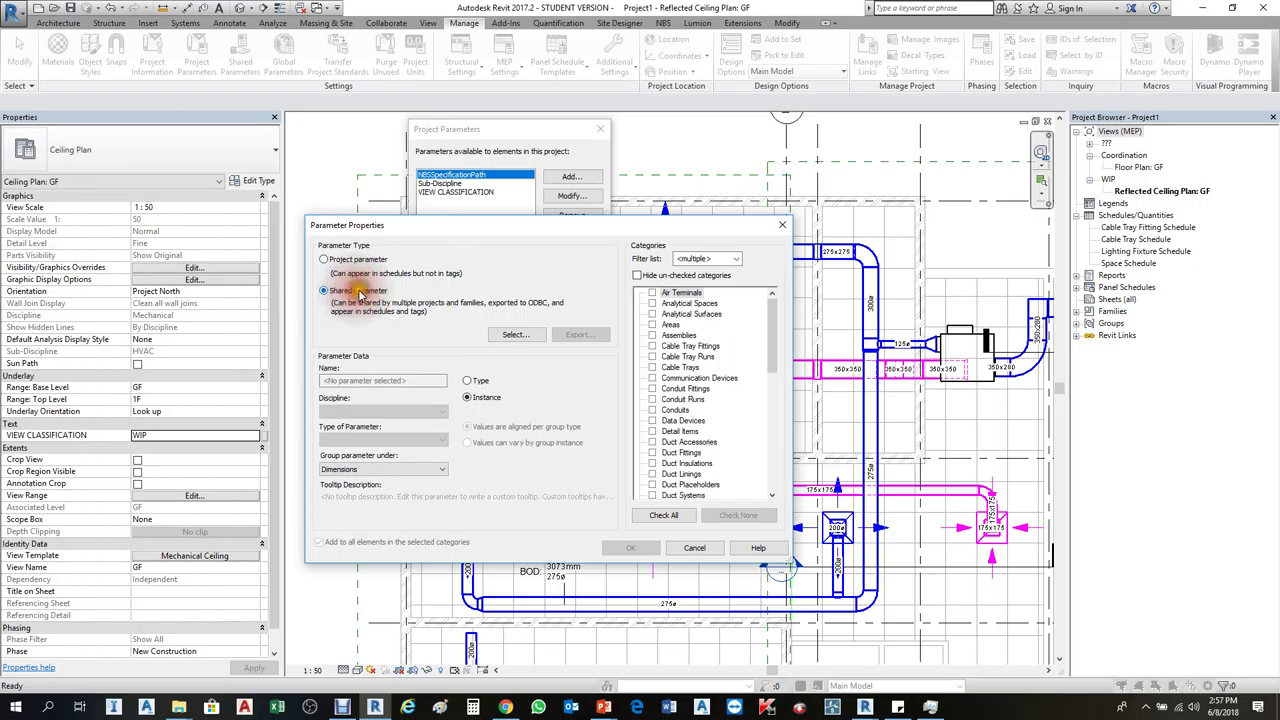
Choose the shared parameter Name of Fixtures from the Mechanical group
{"action": "left_click", "coordinate": [515, 336]}
{"action": "left_click", "coordinate": [518, 337]}
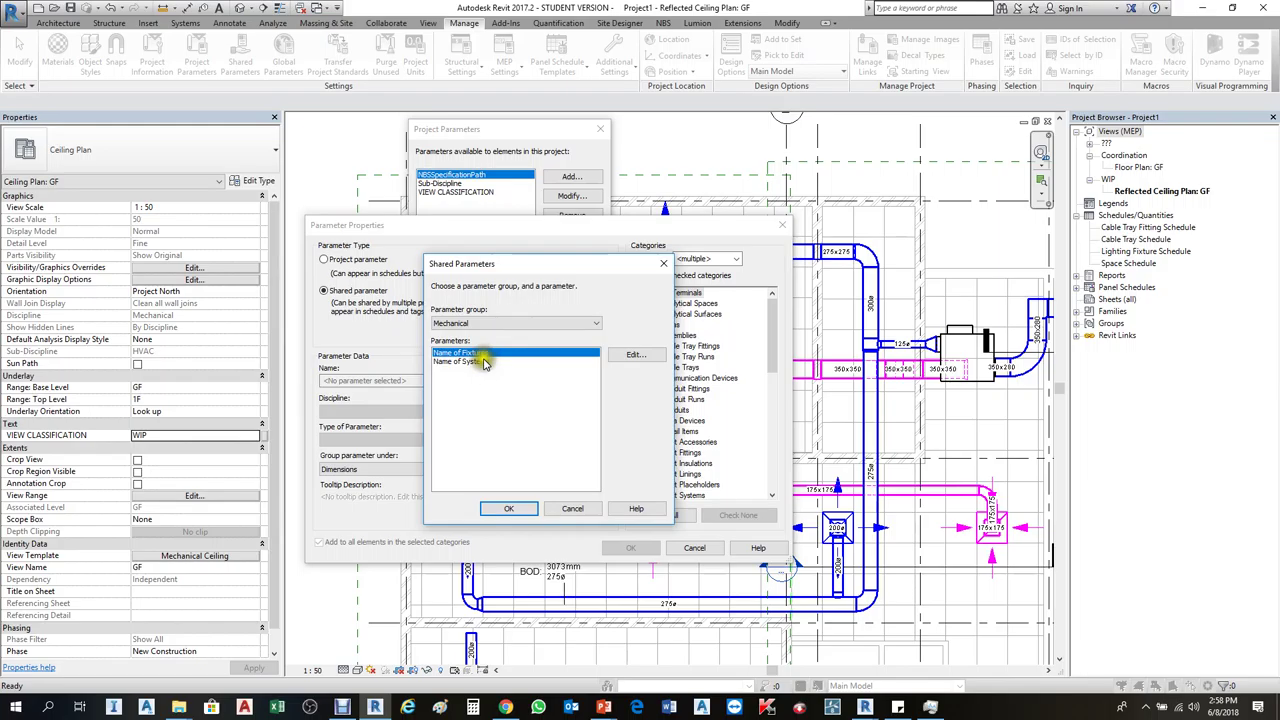
{"action": "left_click", "coordinate": [482, 356]}
{"action": "left_click", "coordinate": [484, 352]}
{"action": "left_click", "coordinate": [488, 324]}
{"action": "left_click", "coordinate": [493, 340]}
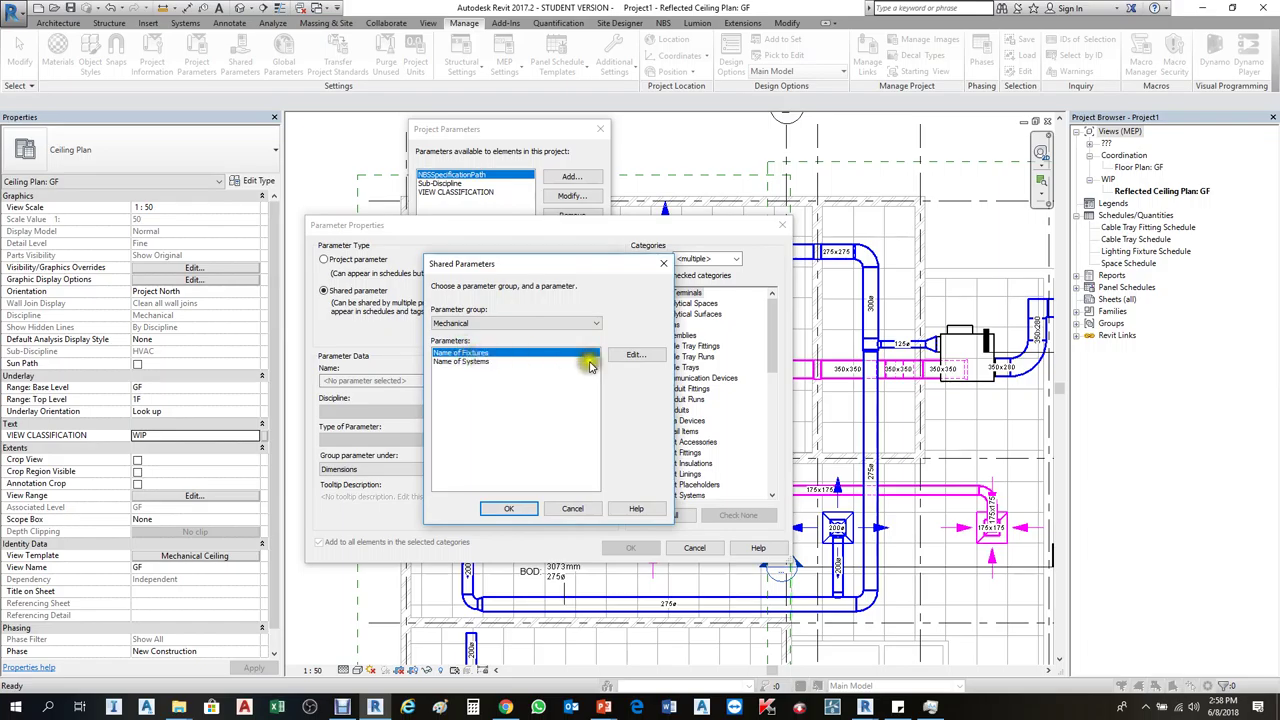
{"action": "left_click", "coordinate": [477, 356]}
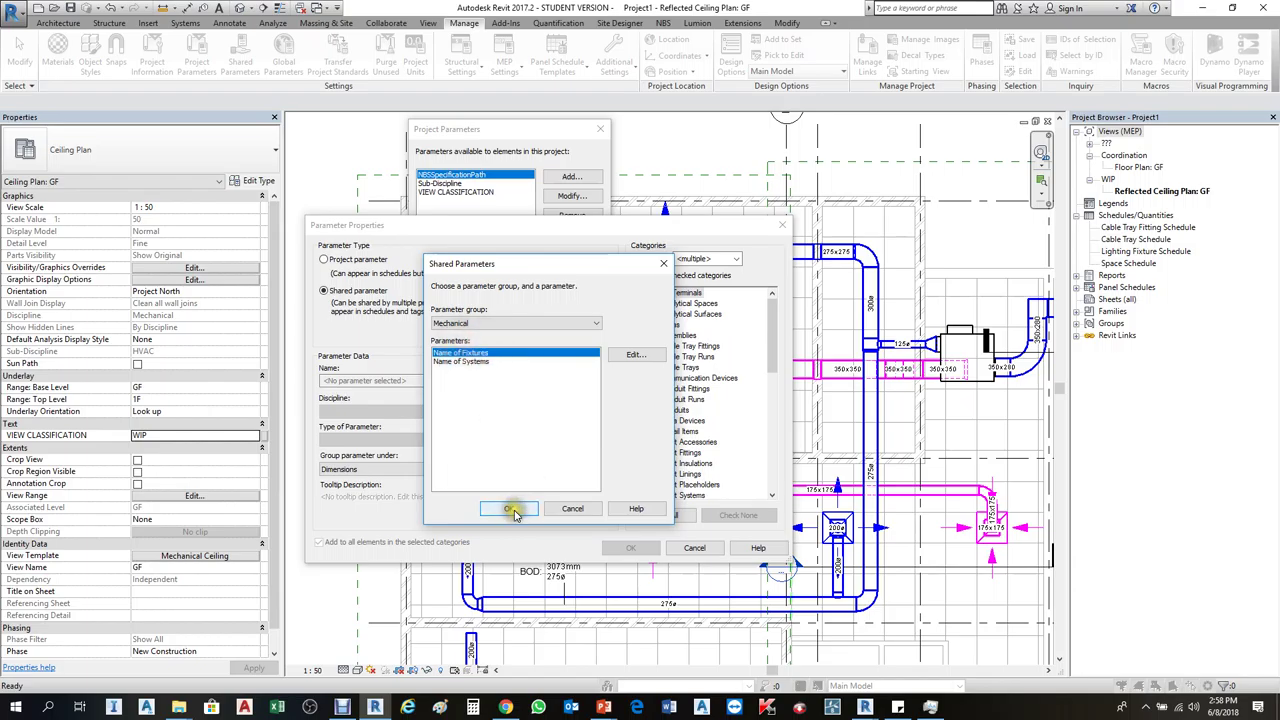
{"action": "left_click_drag", "start_coordinate": [545, 266], "coordinate": [716, 251]}
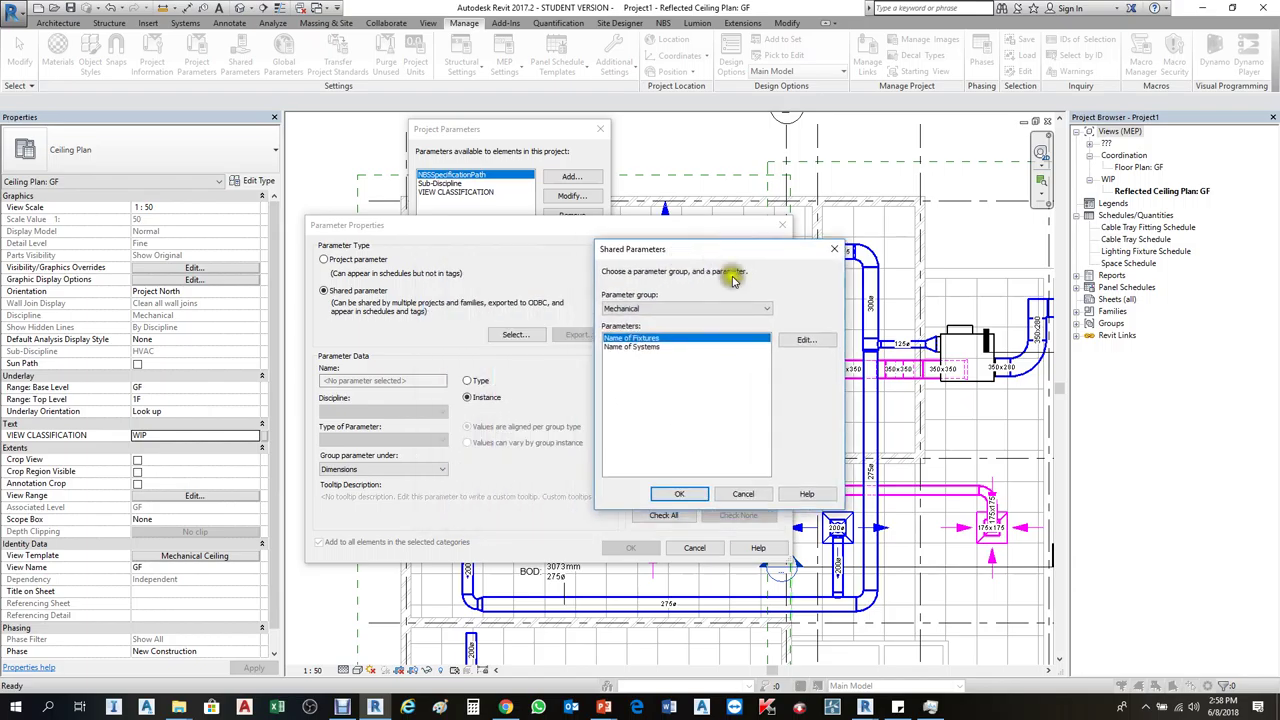
{"action": "left_click", "coordinate": [803, 341]}
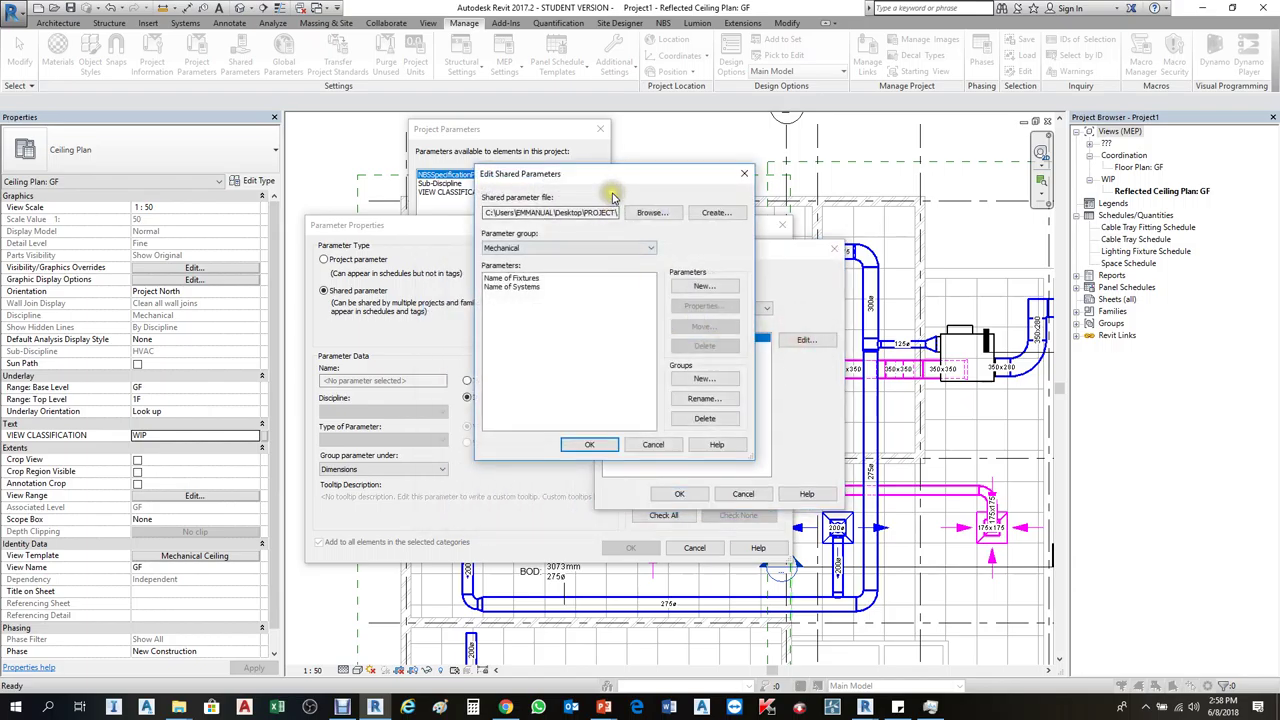
{"action": "left_click_drag", "start_coordinate": [637, 186], "coordinate": [696, 254]}
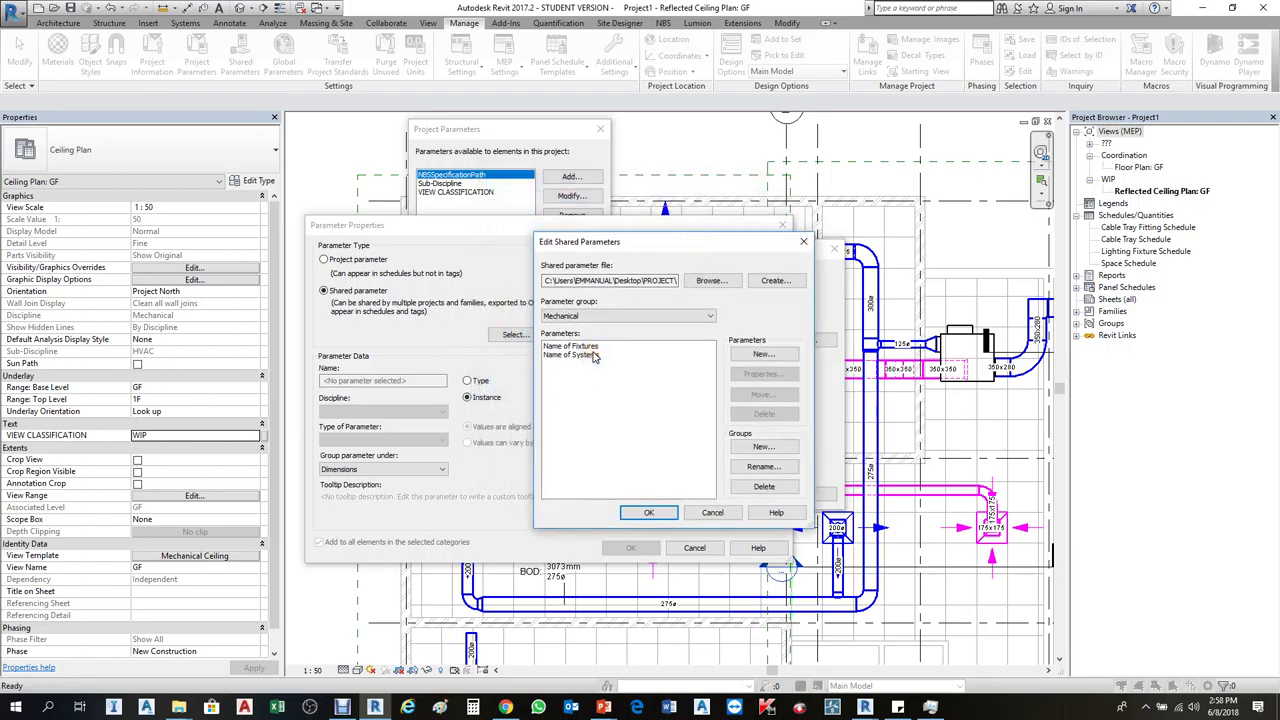
{"action": "left_click", "coordinate": [593, 355]}
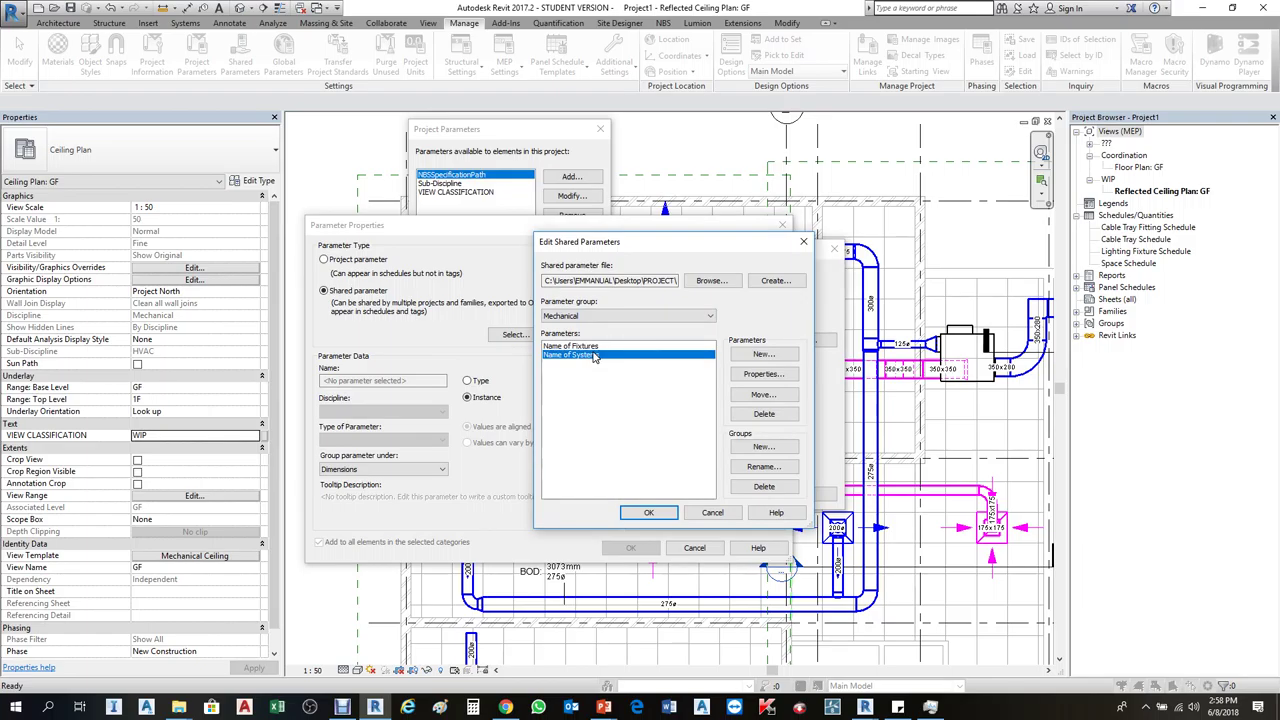
{"action": "left_click", "coordinate": [803, 241]}
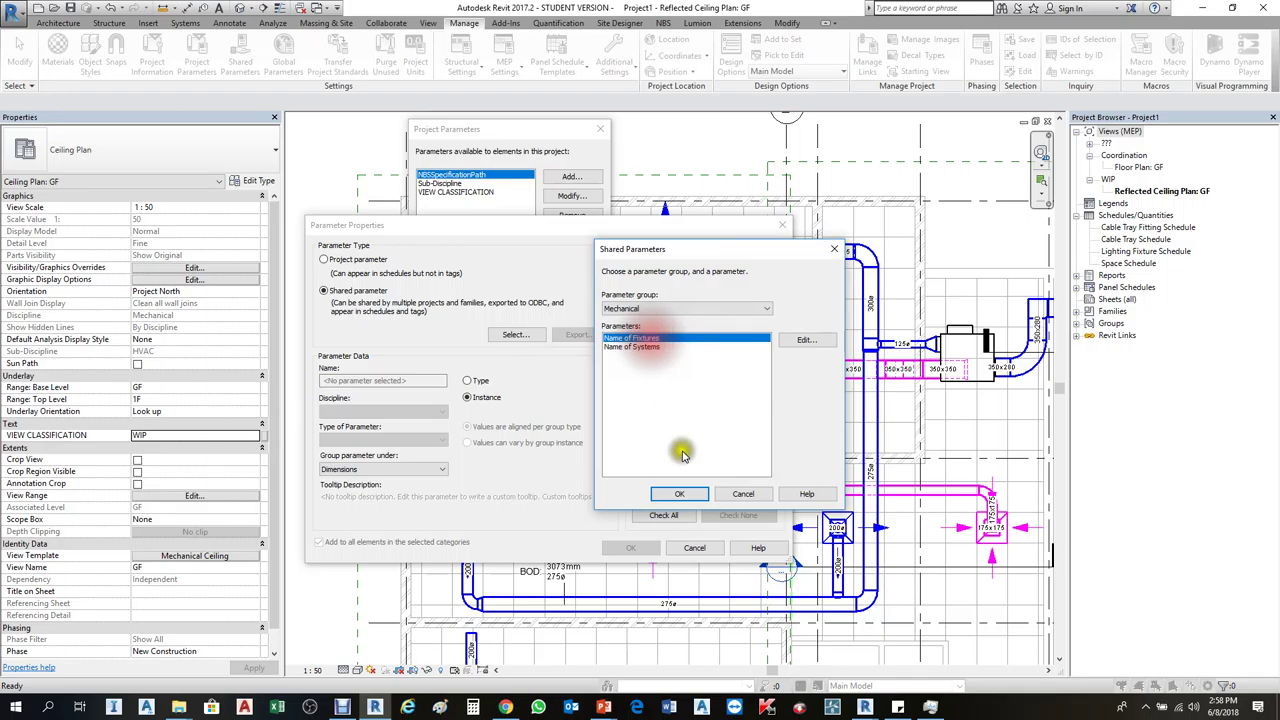
{"action": "left_click", "coordinate": [679, 493]}
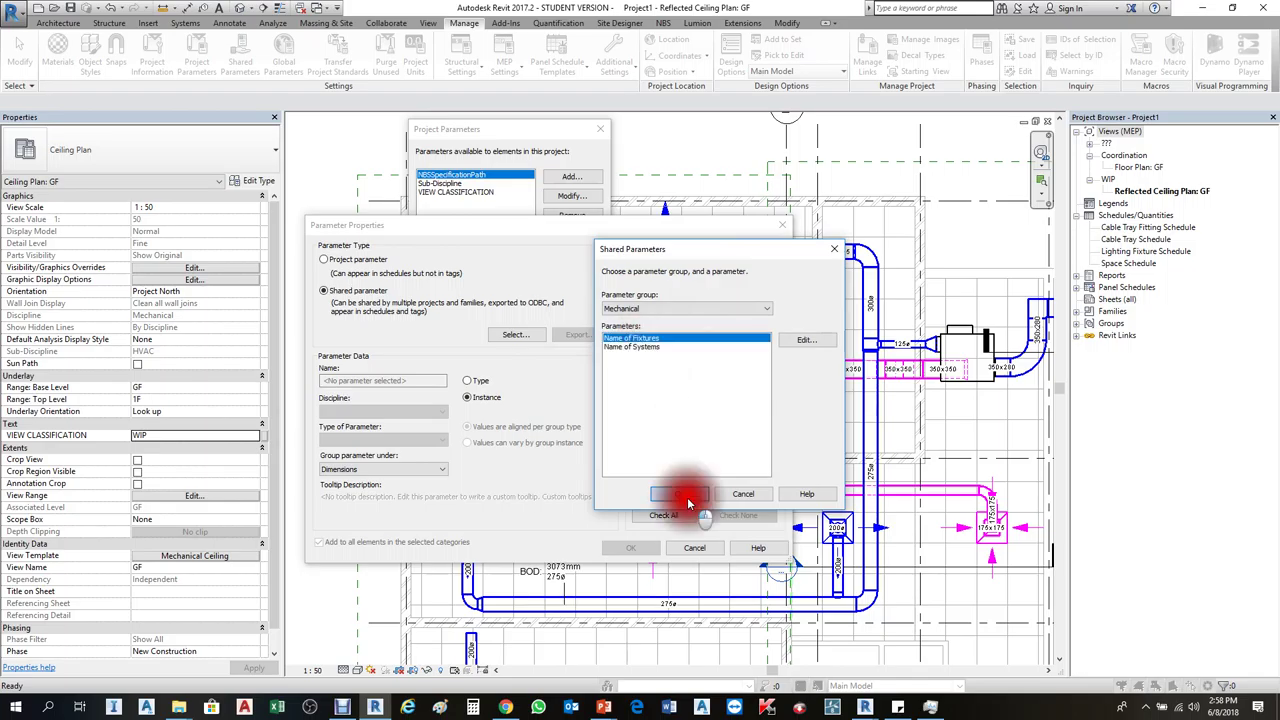
Keep Name of Fixtures as an instance parameter grouped under Text, apply it to Views, and confirm
{"action": "left_click", "coordinate": [357, 434]}
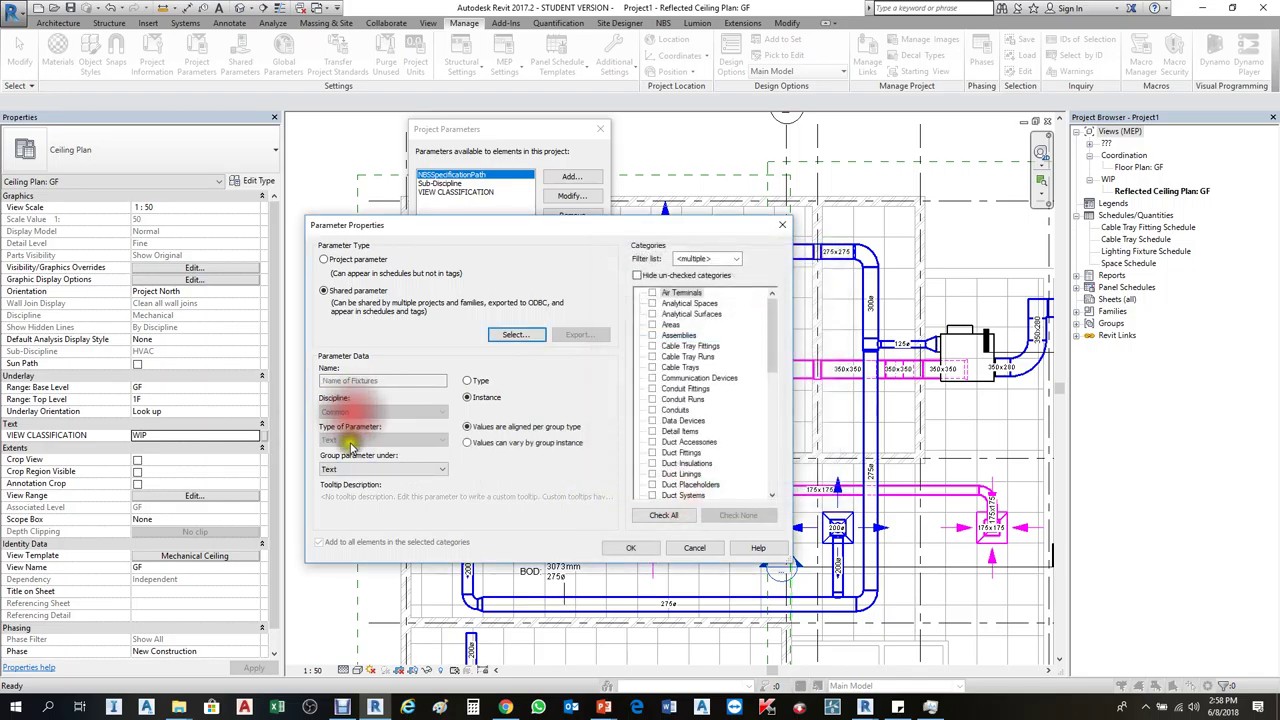
{"action": "left_click", "coordinate": [385, 385]}
{"action": "left_click", "coordinate": [398, 392]}
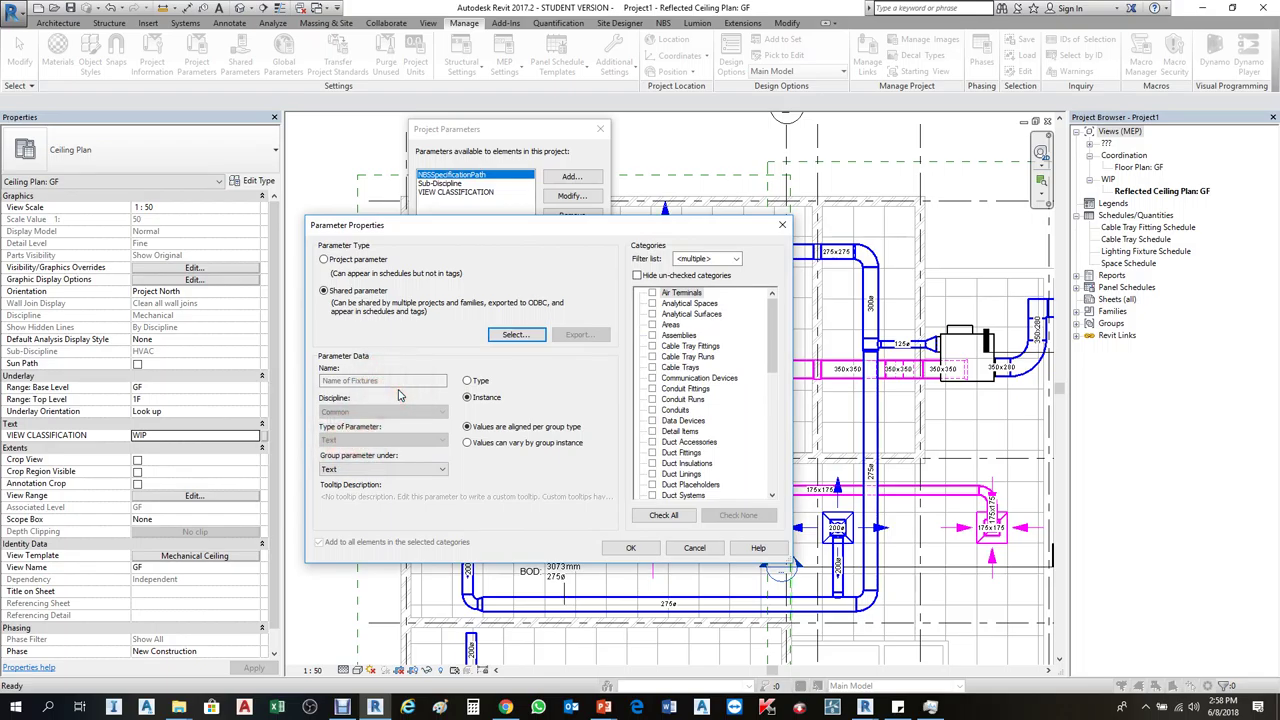
{"action": "left_click", "coordinate": [424, 469]}
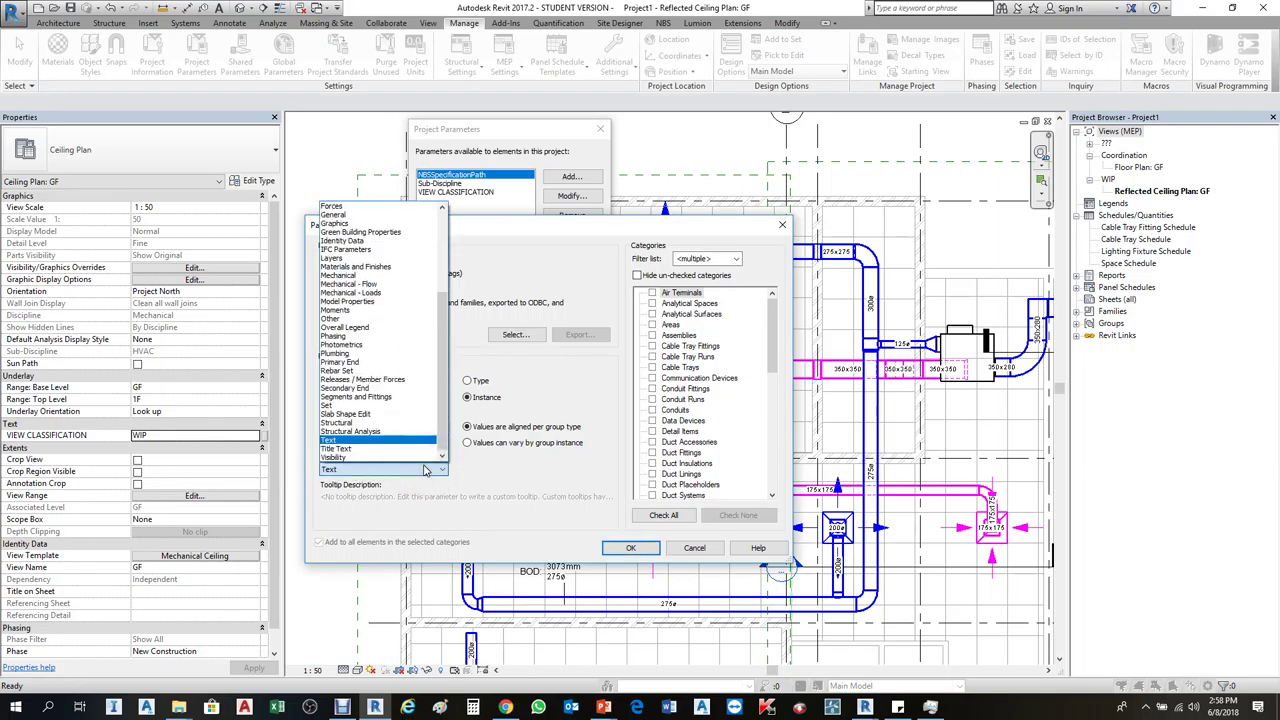
{"action": "left_click", "coordinate": [337, 441]}
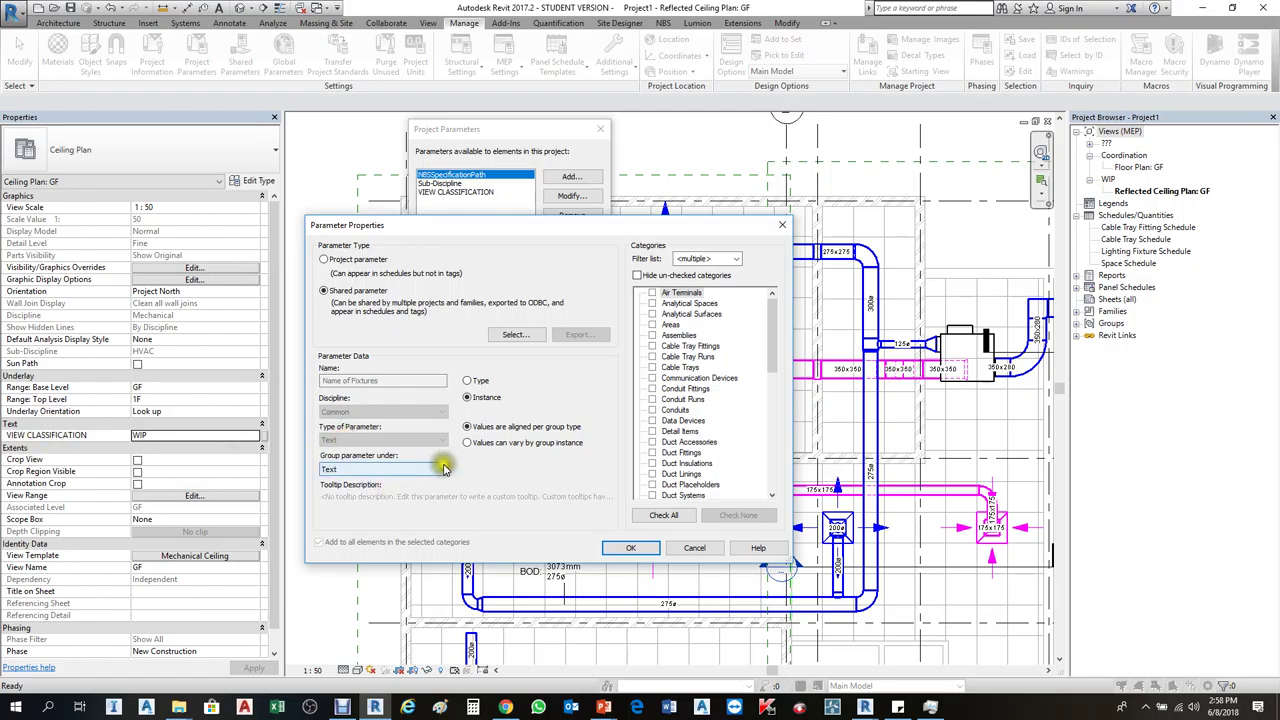
{"action": "left_click", "coordinate": [716, 380]}
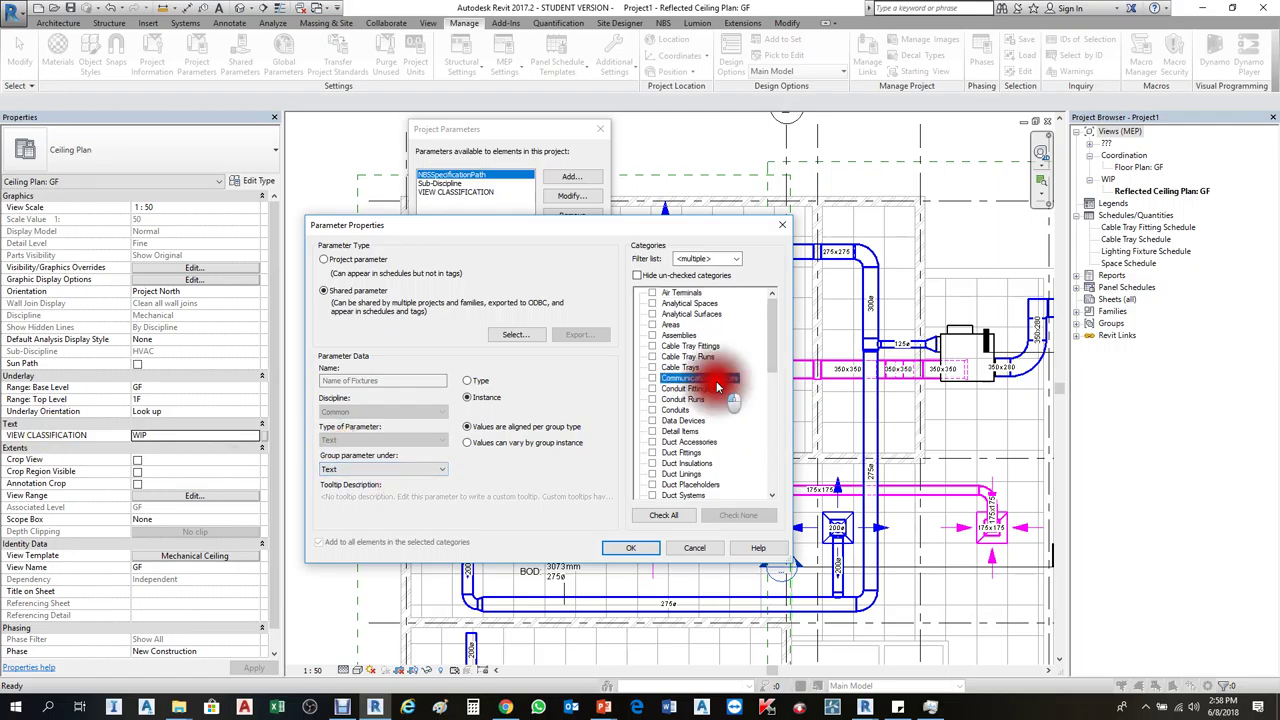
{"action": "left_click_drag", "start_coordinate": [772, 340], "coordinate": [749, 471]}
{"action": "left_click", "coordinate": [653, 475]}
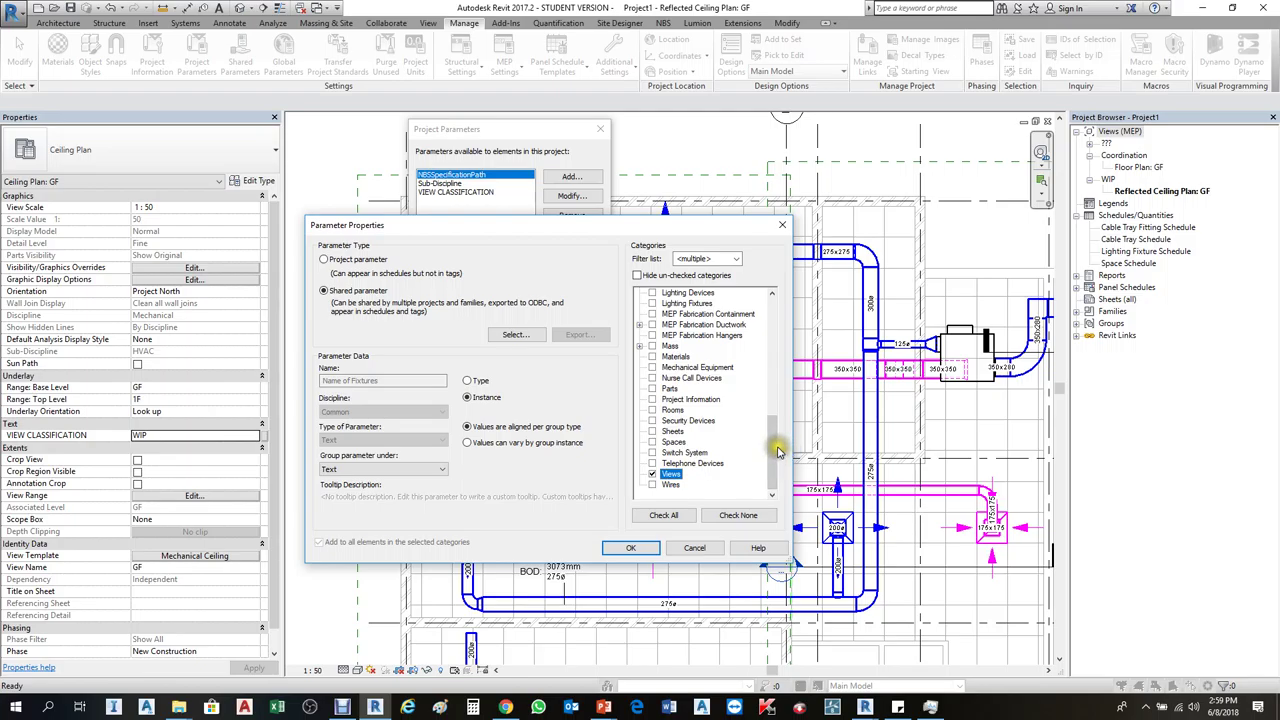
{"action": "mouse_move", "coordinate": [776, 425]}
{"action": "left_mouse_down"}
{"action": "mouse_move", "coordinate": [773, 323]}
{"action": "mouse_move", "coordinate": [770, 428]}
{"action": "left_mouse_up"}
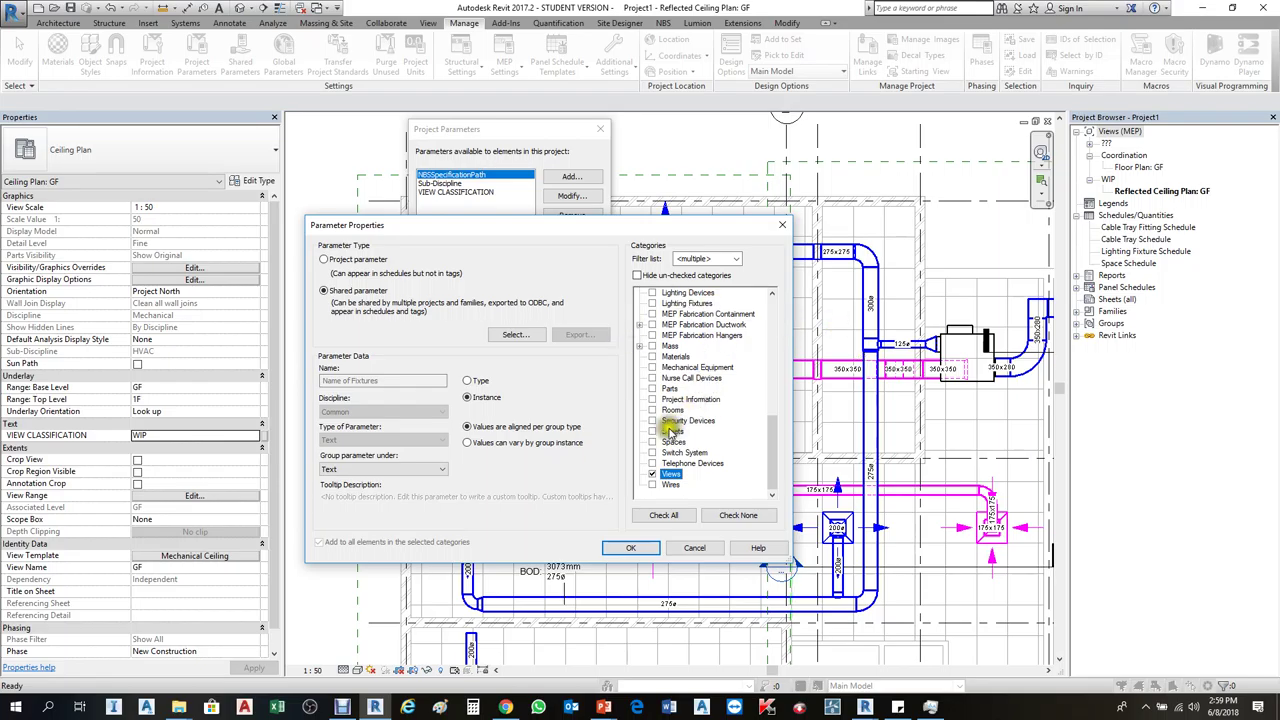
{"action": "left_click", "coordinate": [630, 548]}
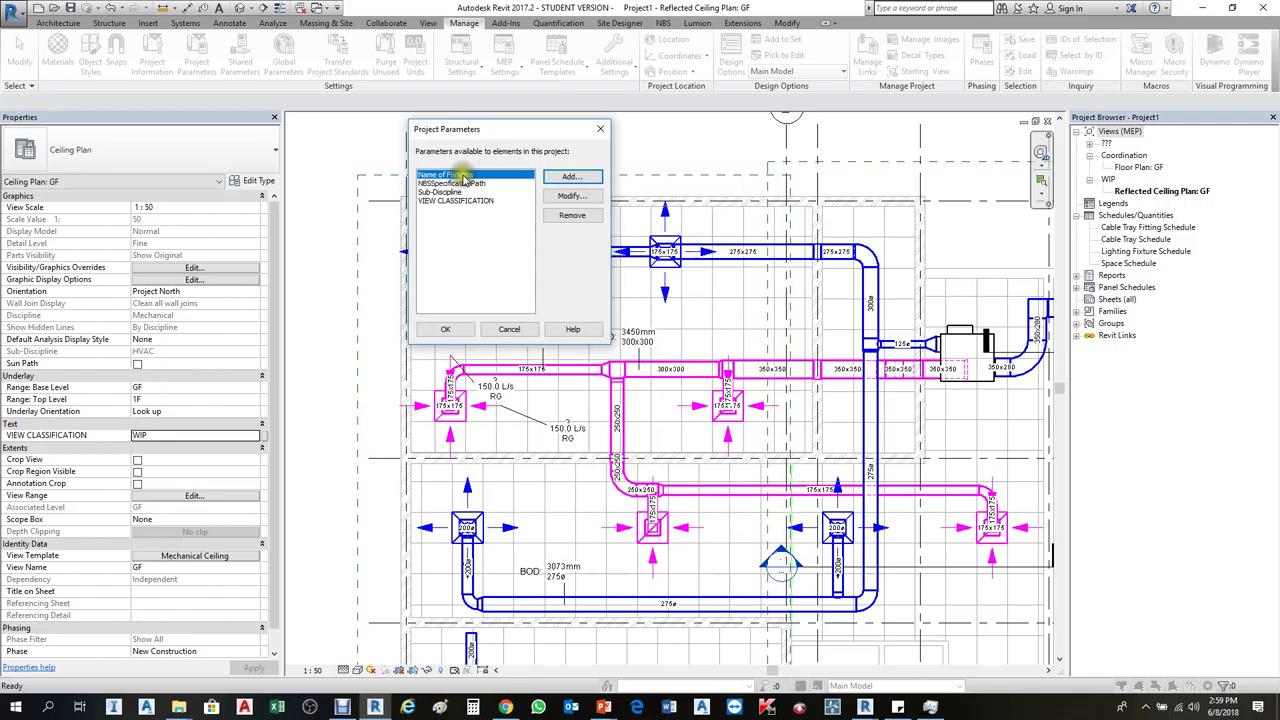
Close Project Parameters, then exclude Name of Fixtures from the Mechanical Ceiling template so it is editable
{"action": "left_click", "coordinate": [456, 177]}
{"action": "left_click", "coordinate": [453, 331]}
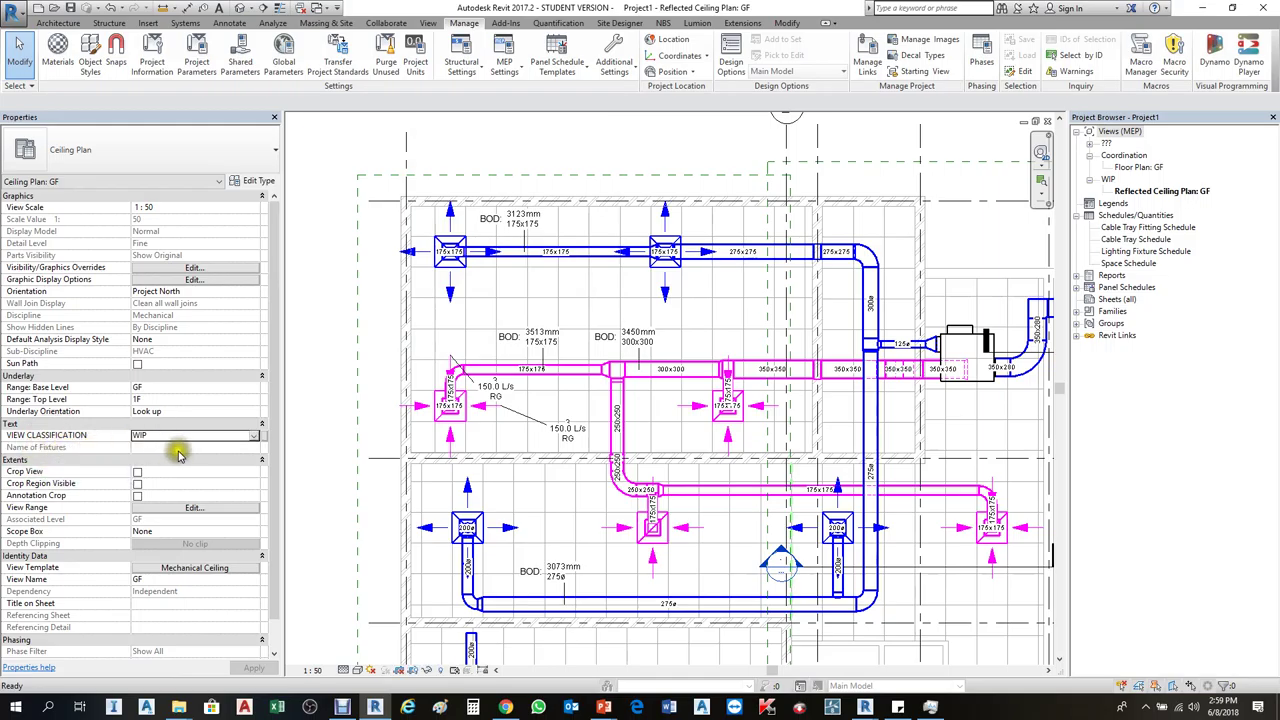
{"action": "left_click", "coordinate": [192, 572]}
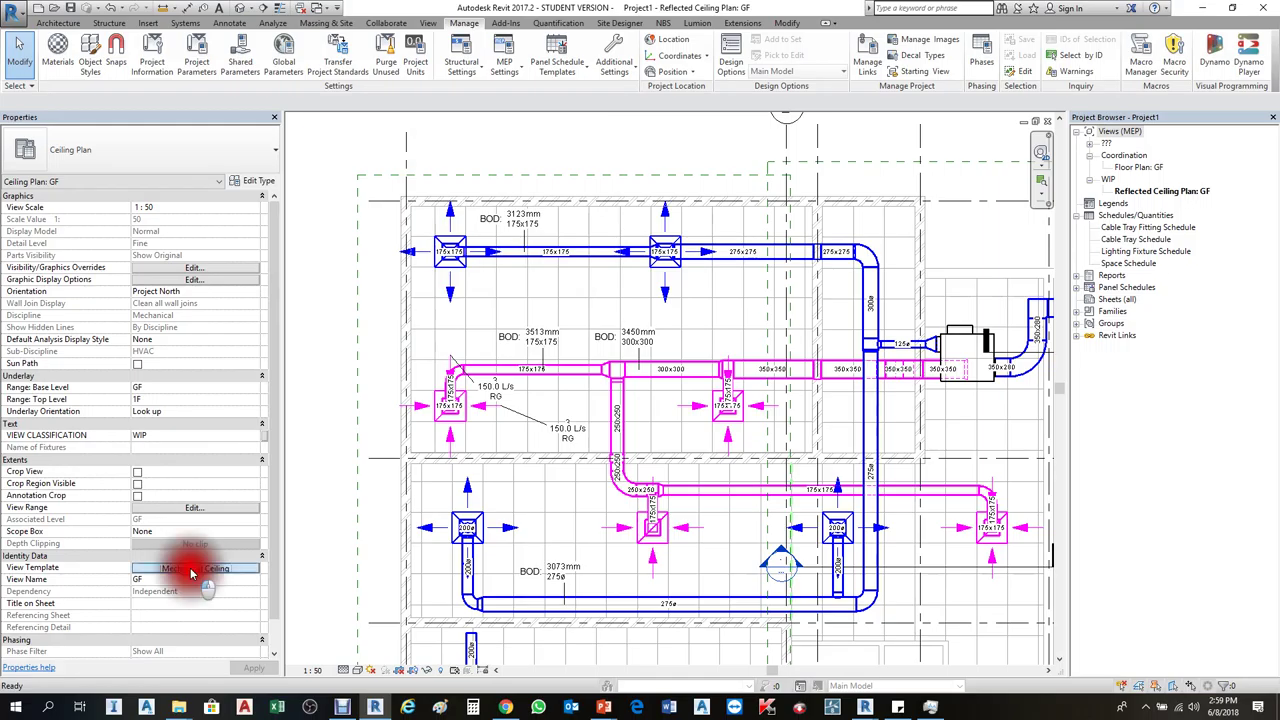
{"action": "left_click_drag", "start_coordinate": [996, 272], "coordinate": [1010, 360]}
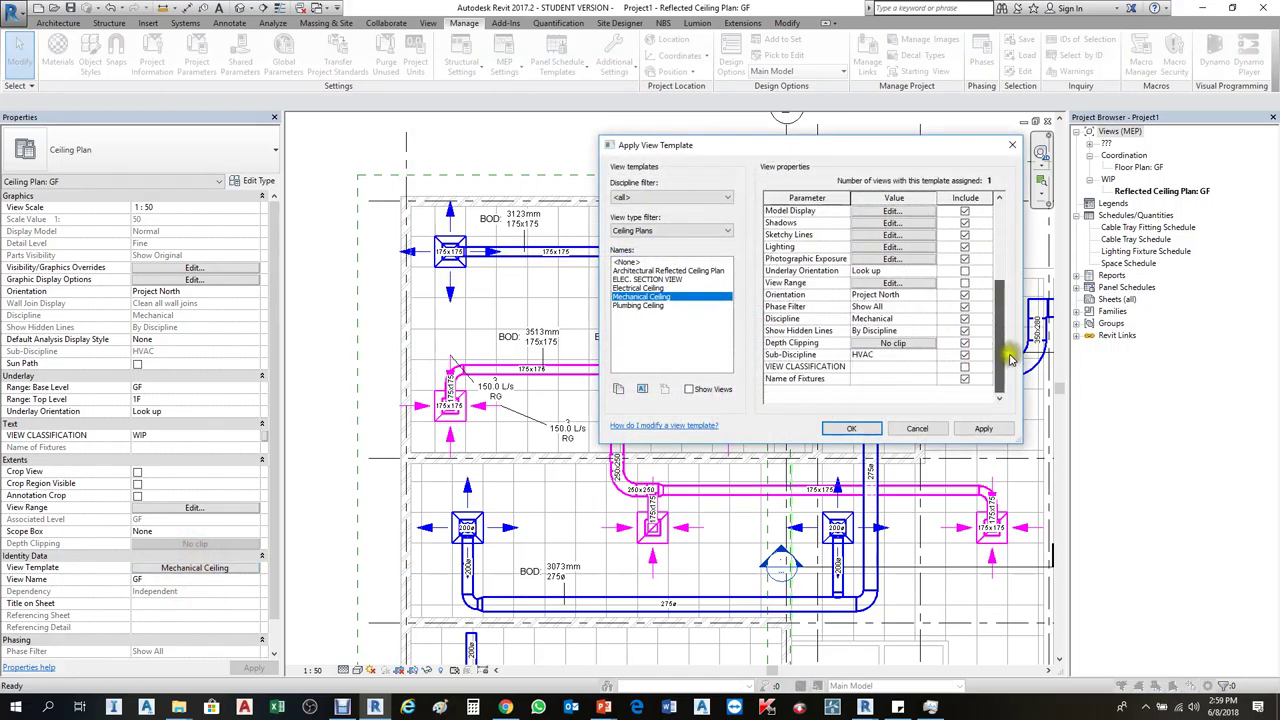
{"action": "left_click", "coordinate": [964, 378]}
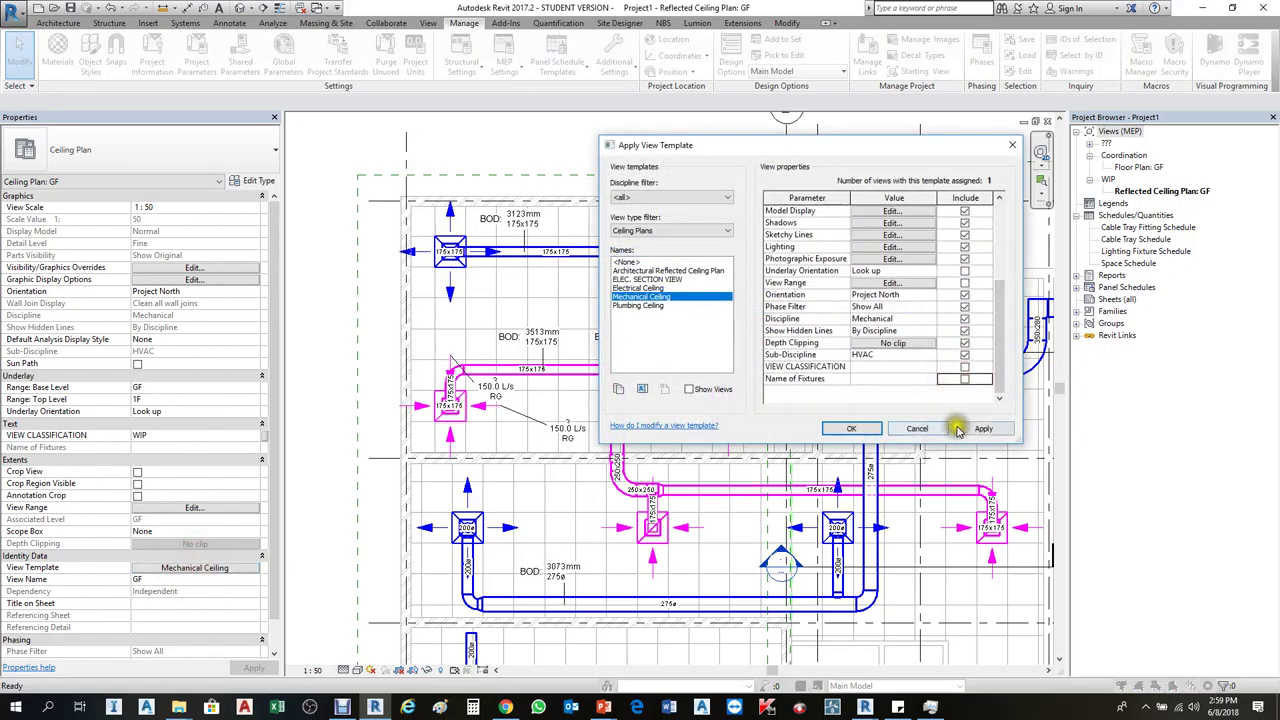
{"action": "left_click", "coordinate": [978, 429]}
{"action": "left_click", "coordinate": [855, 429]}
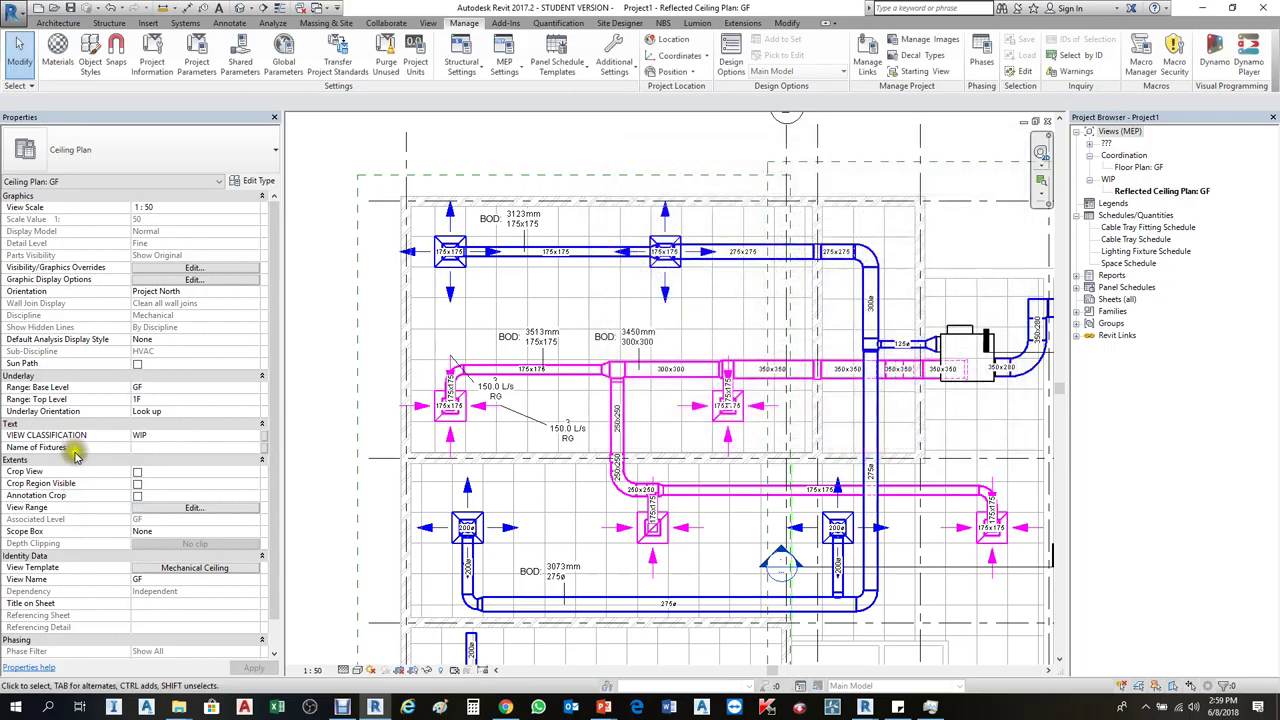
{"action": "left_click", "coordinate": [180, 450]}
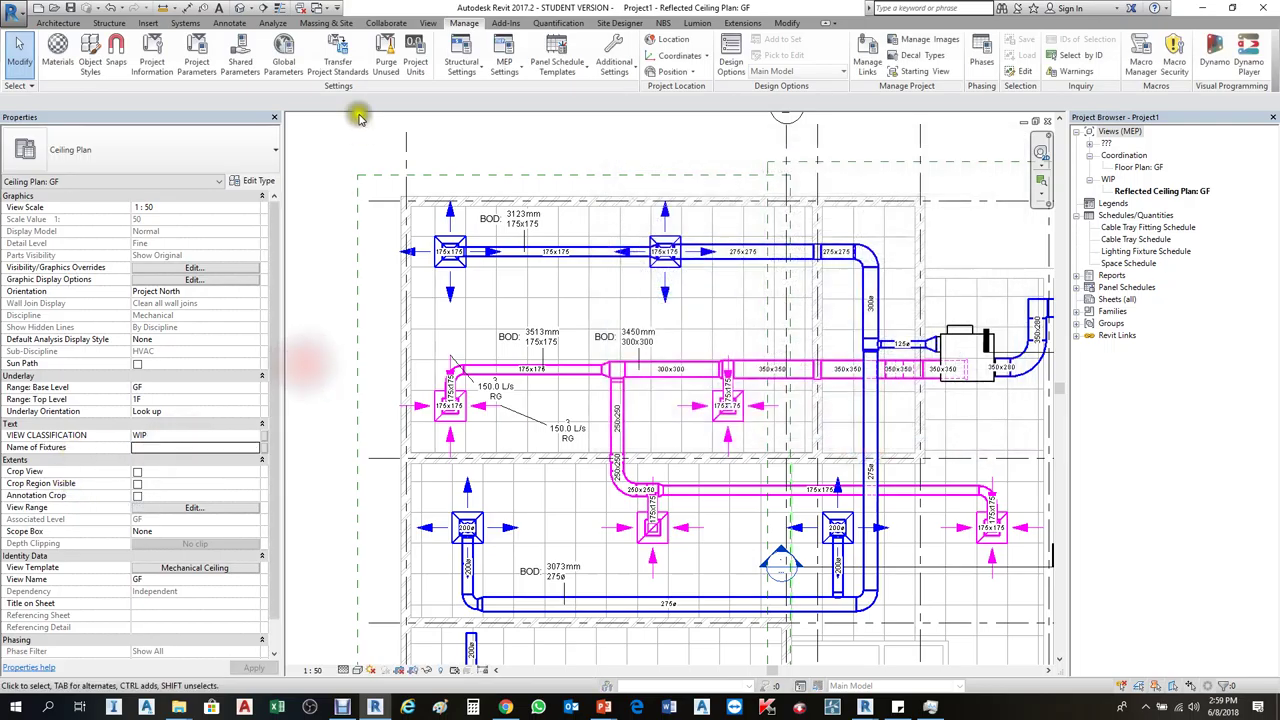
Add shared parameter Name of Systems as a project parameter for the Views category
{"action": "left_click", "coordinate": [196, 52]}
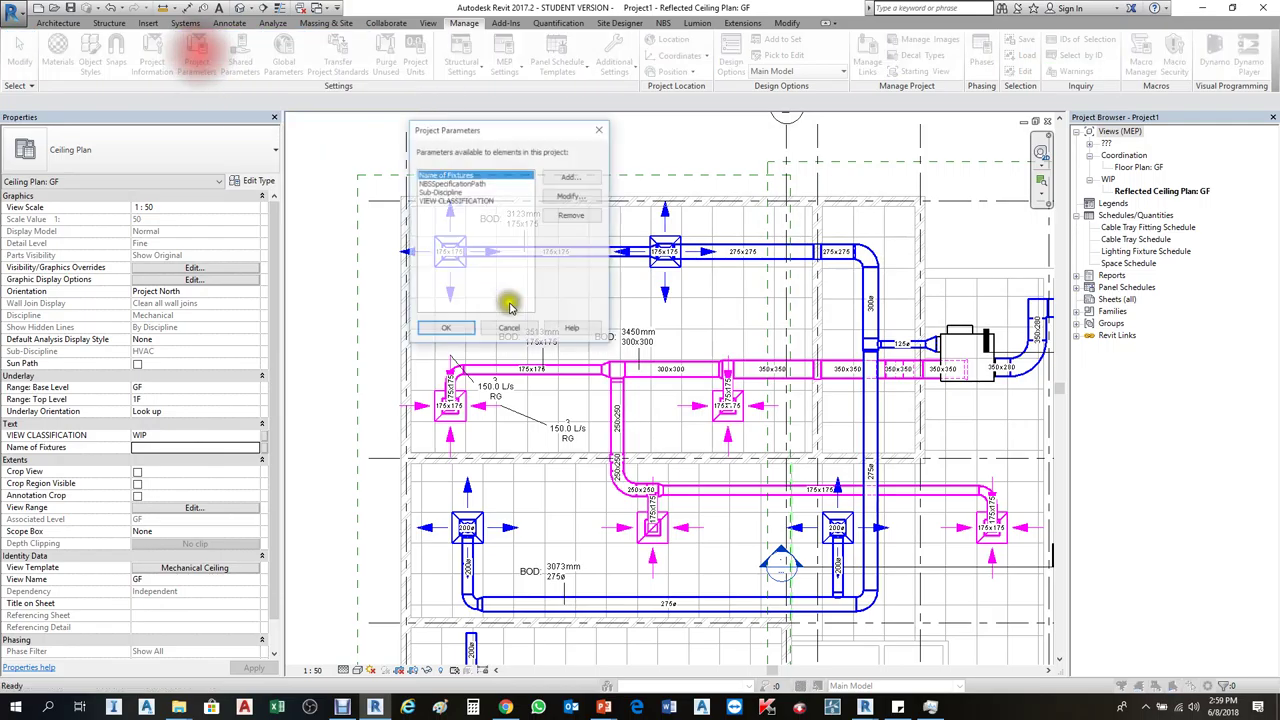
{"action": "left_click", "coordinate": [563, 181]}
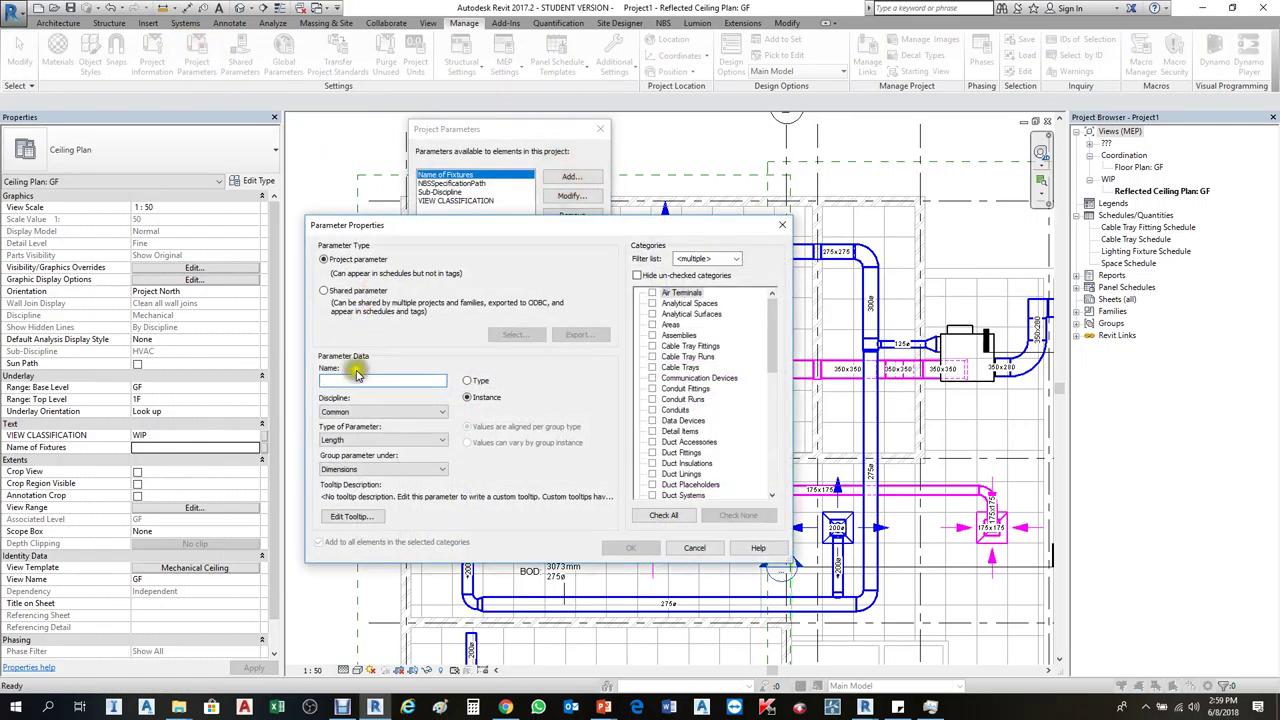
{"action": "left_click", "coordinate": [354, 292]}
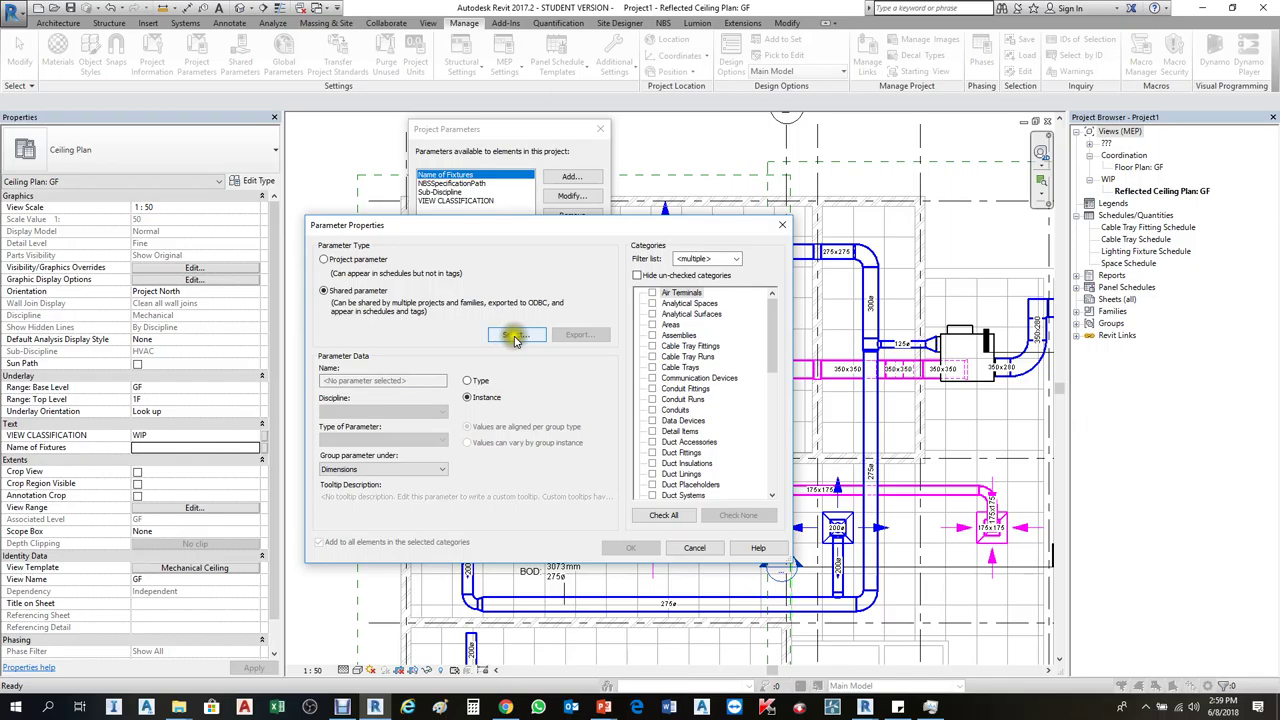
{"action": "left_click", "coordinate": [515, 335]}
{"action": "left_click", "coordinate": [645, 347]}
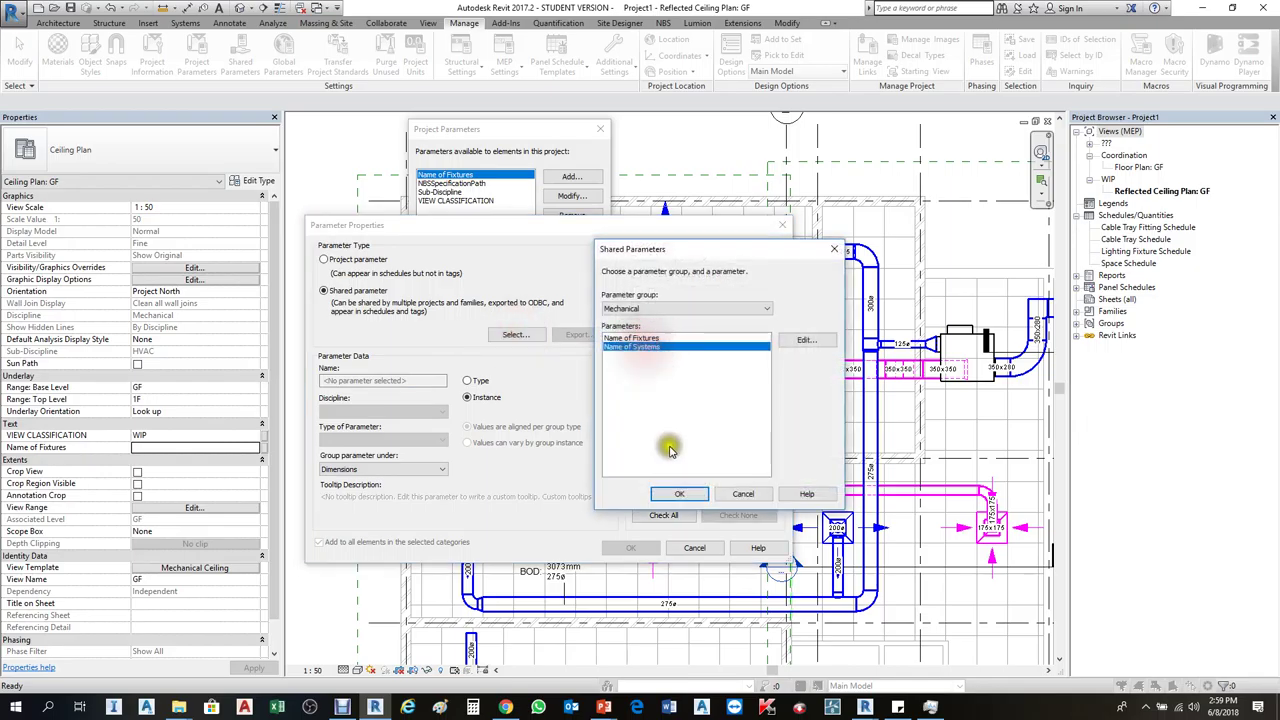
{"action": "left_click", "coordinate": [679, 494]}
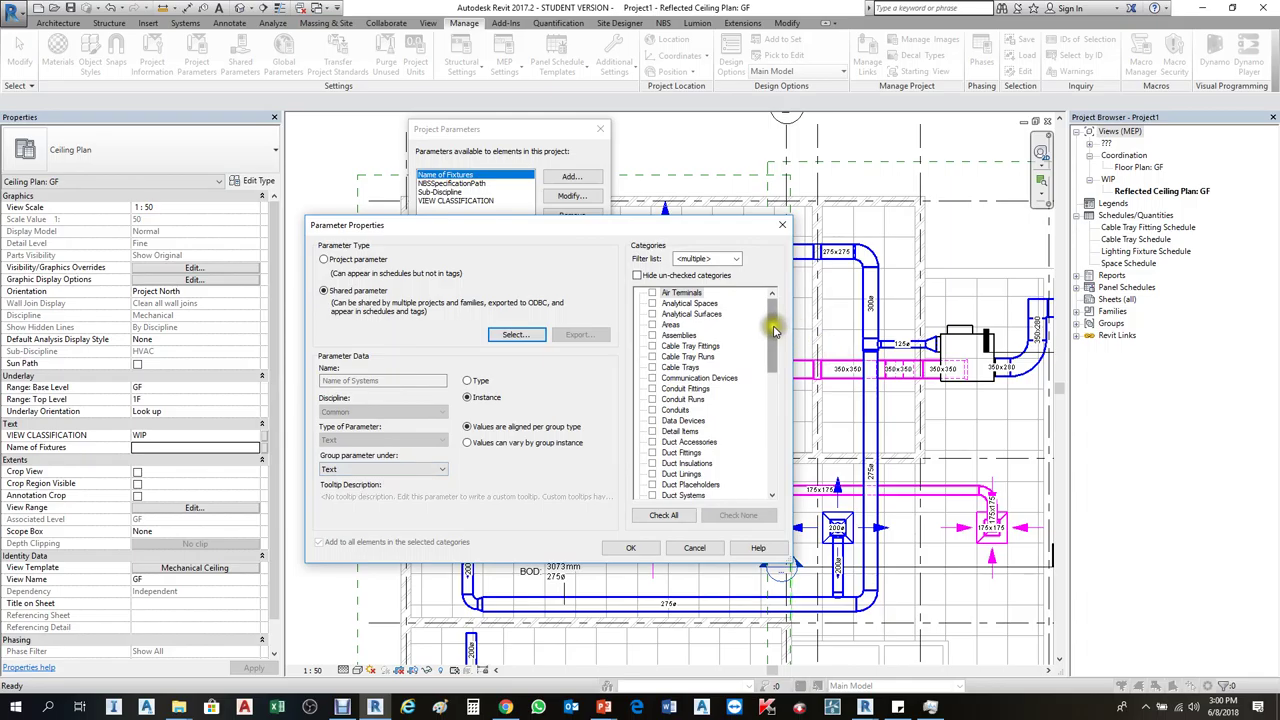
{"action": "left_click_drag", "start_coordinate": [772, 318], "coordinate": [768, 455]}
{"action": "left_click", "coordinate": [652, 474]}
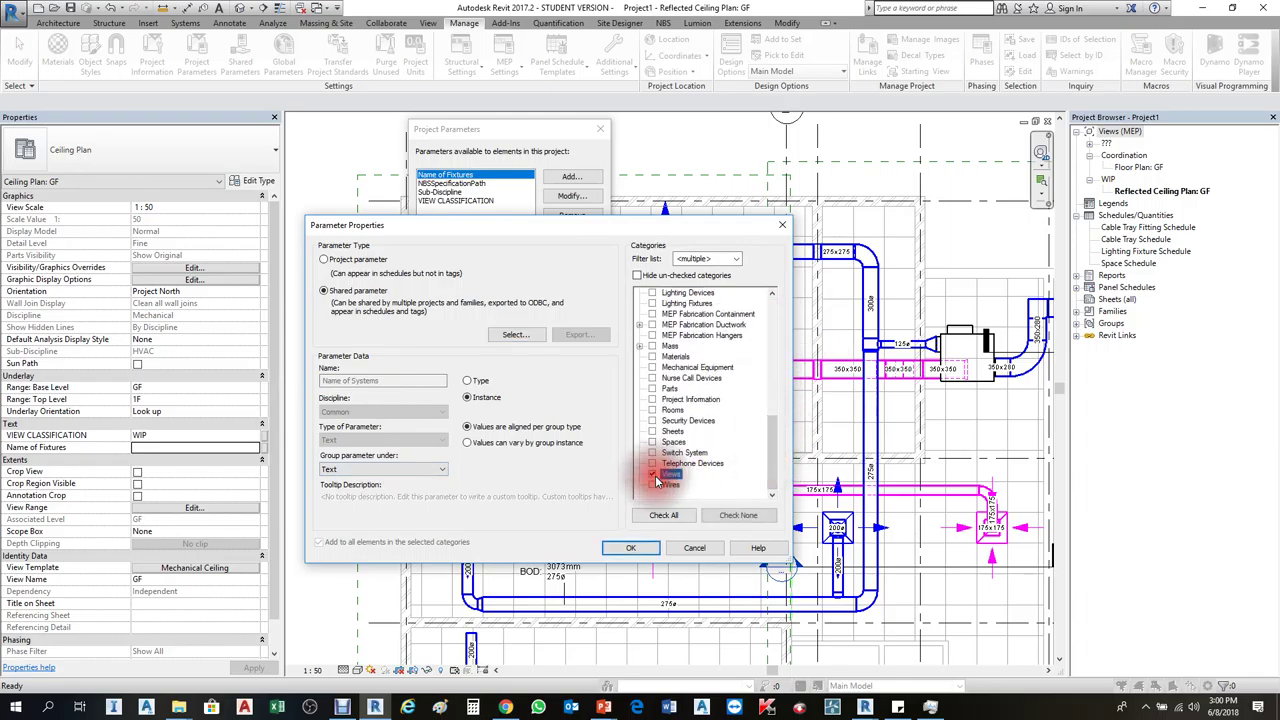
{"action": "left_click", "coordinate": [628, 548]}
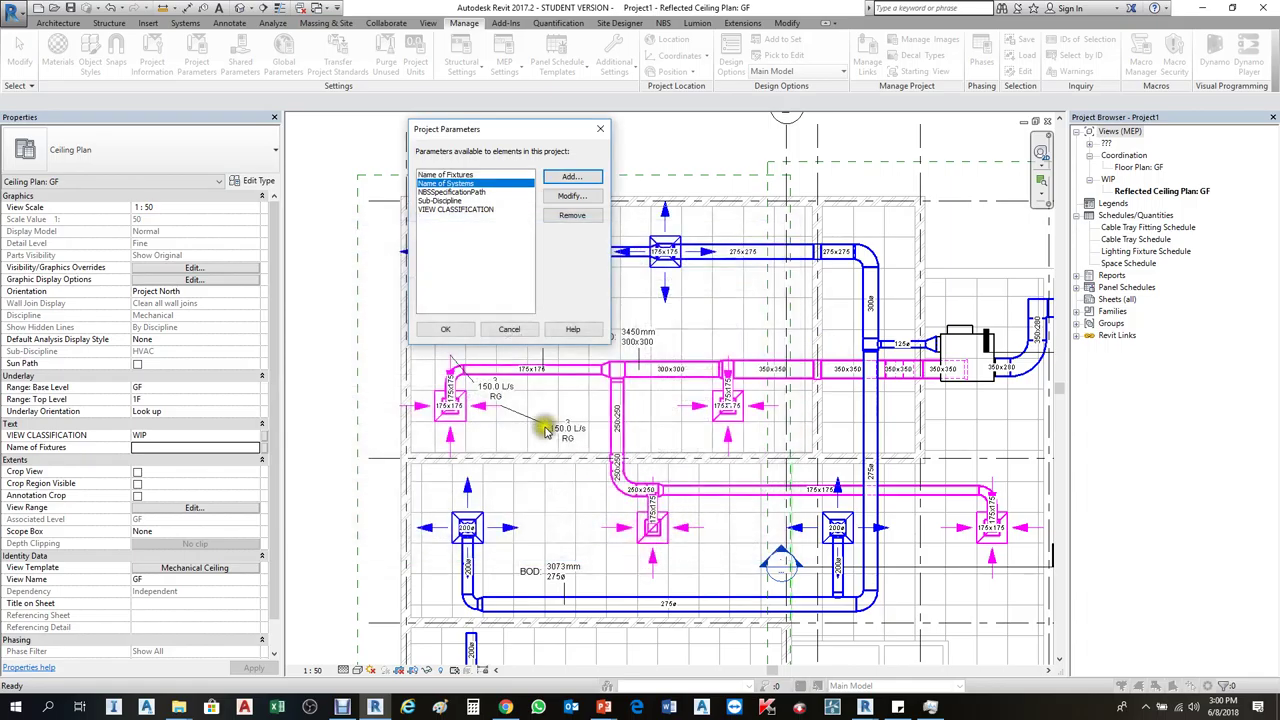
{"action": "left_click", "coordinate": [445, 329]}
Uncheck Include for Name of Systems in the Mechanical Ceiling template, then edit its value on the view
{"action": "left_click", "coordinate": [340, 390]}
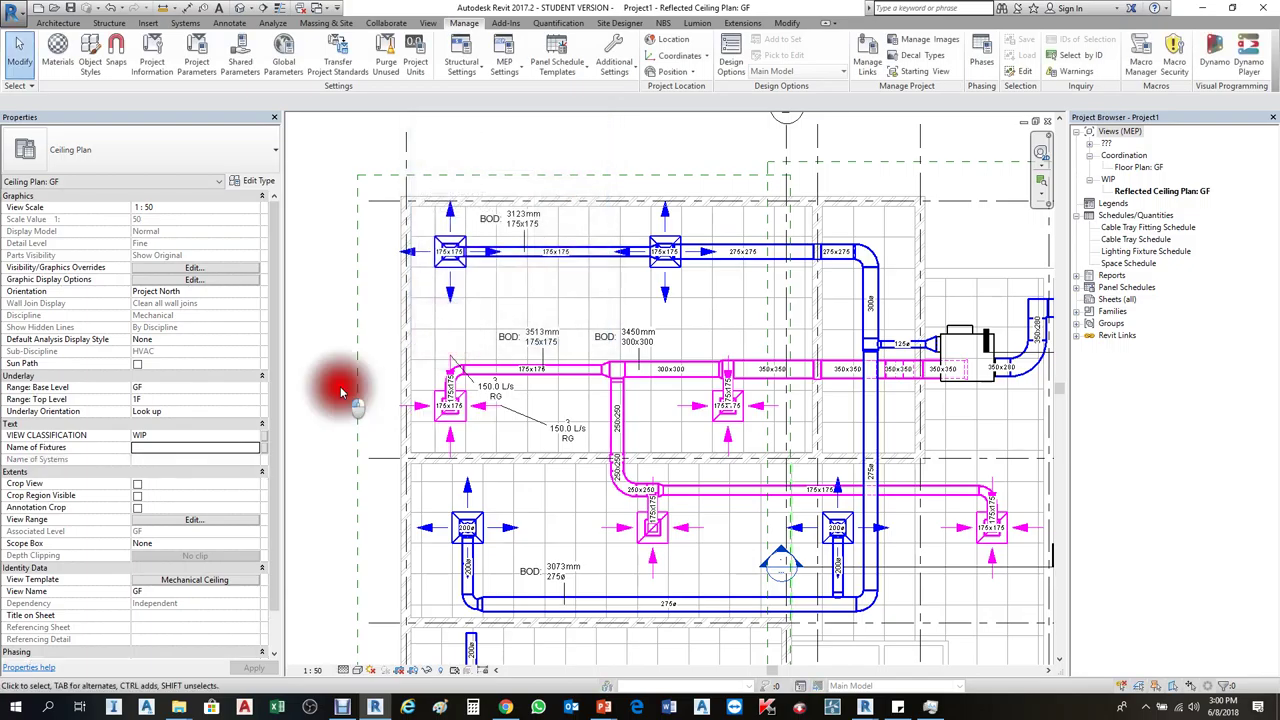
{"action": "left_click", "coordinate": [112, 460]}
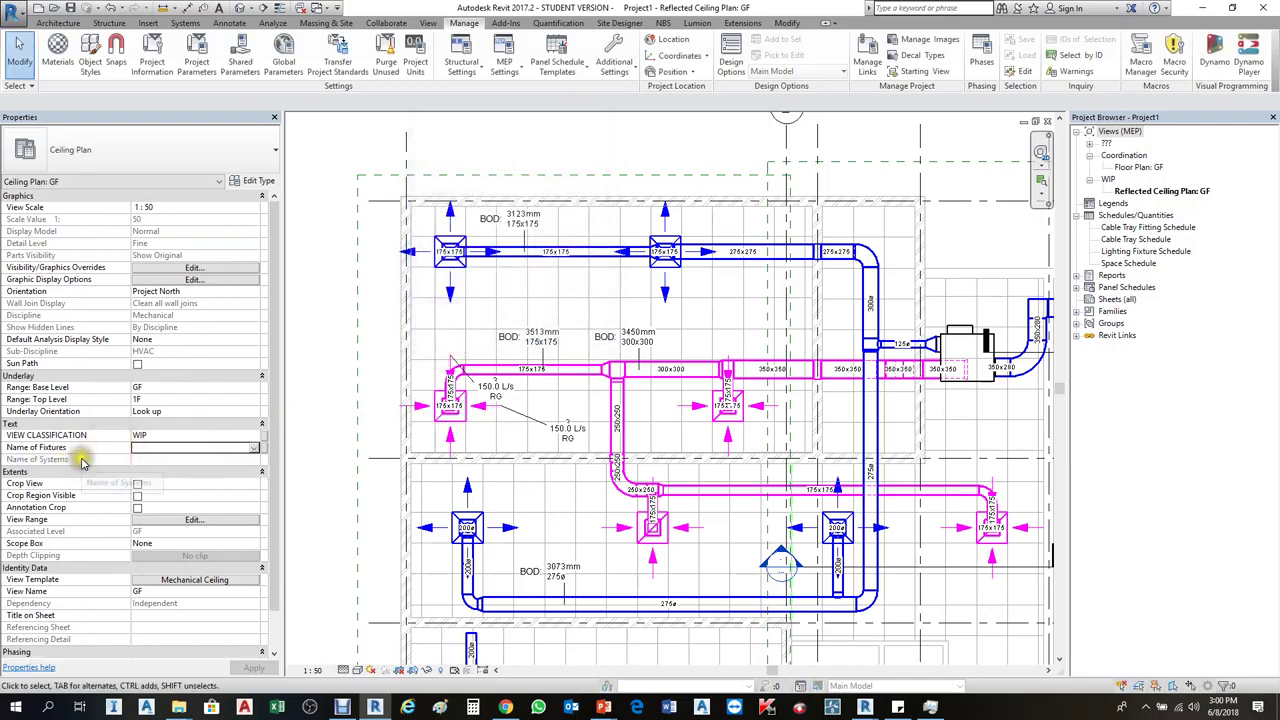
{"action": "left_click", "coordinate": [211, 582]}
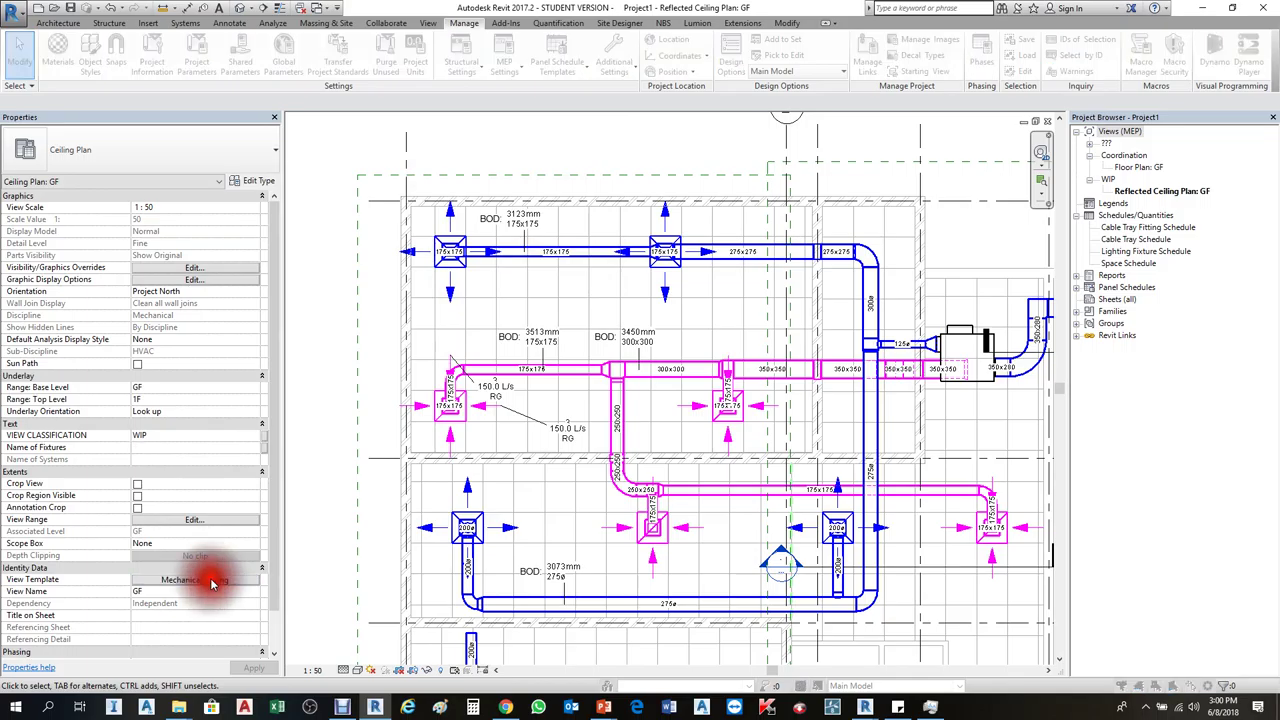
{"action": "scroll", "coordinate": [1010, 290], "scroll_direction": "down", "scroll_amount": 5}
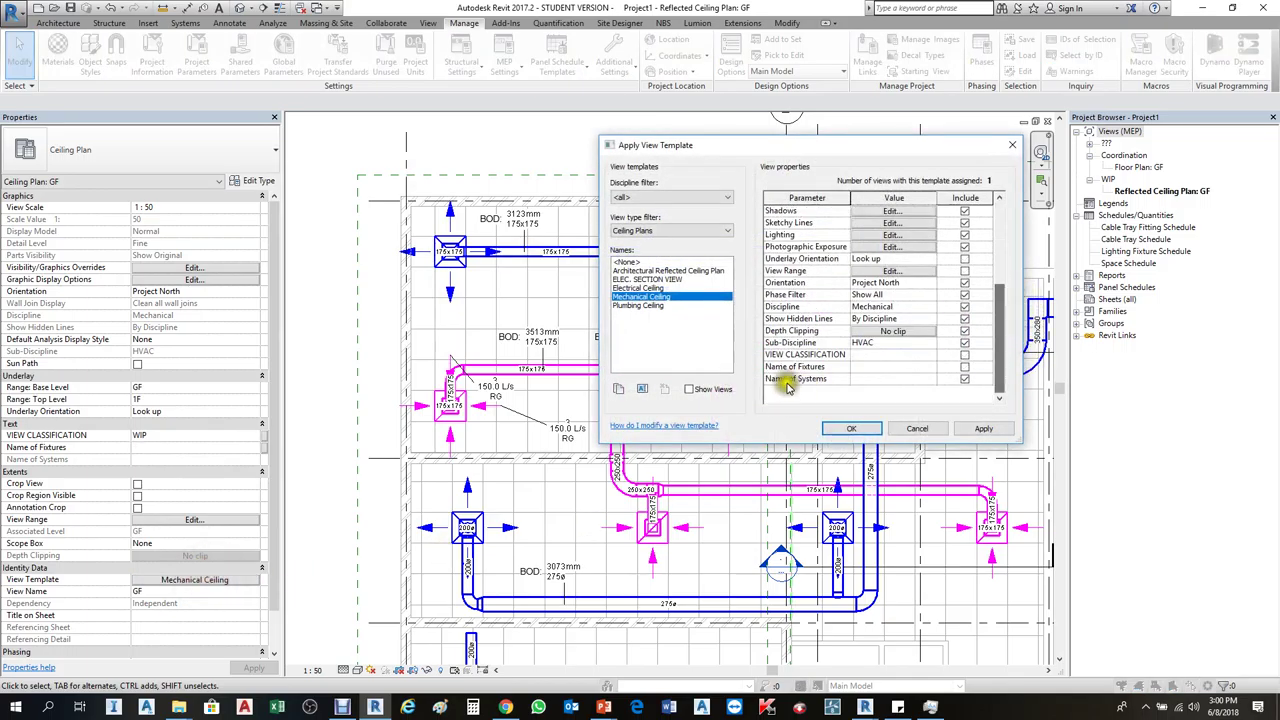
{"action": "left_click", "coordinate": [964, 379]}
{"action": "left_click", "coordinate": [981, 428]}
{"action": "left_click", "coordinate": [848, 429]}
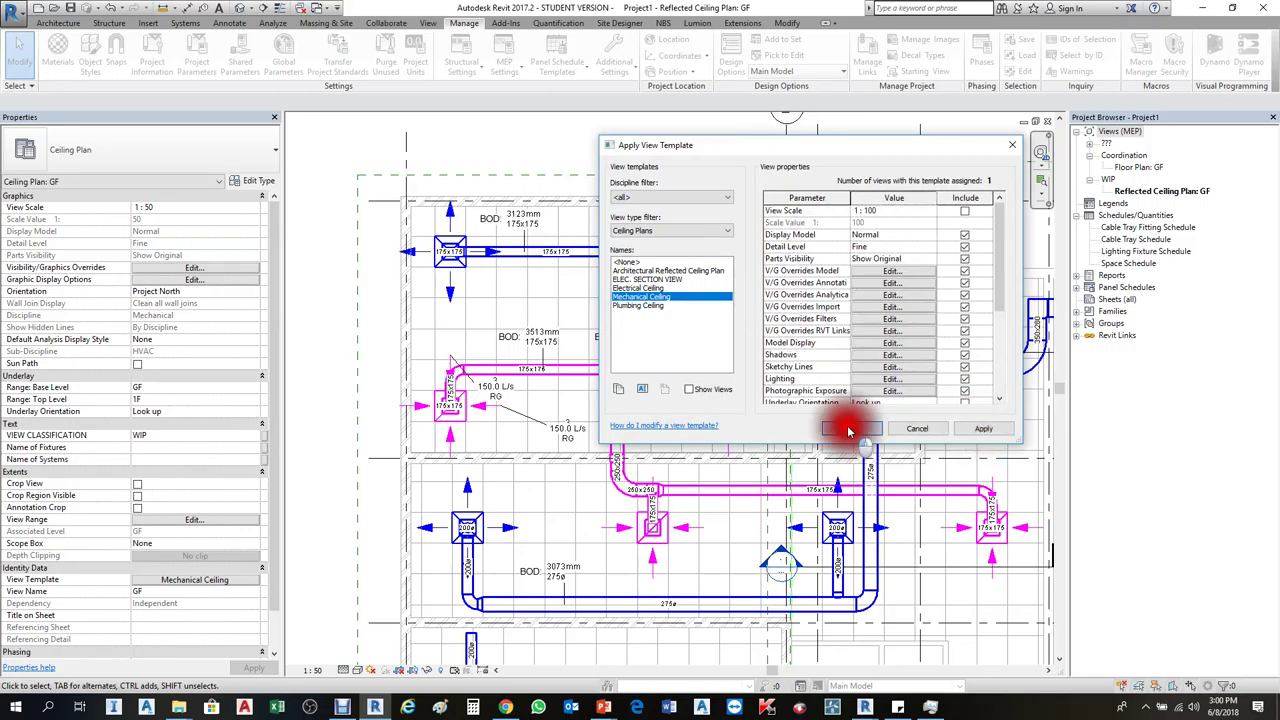
{"action": "left_click", "coordinate": [157, 458]}
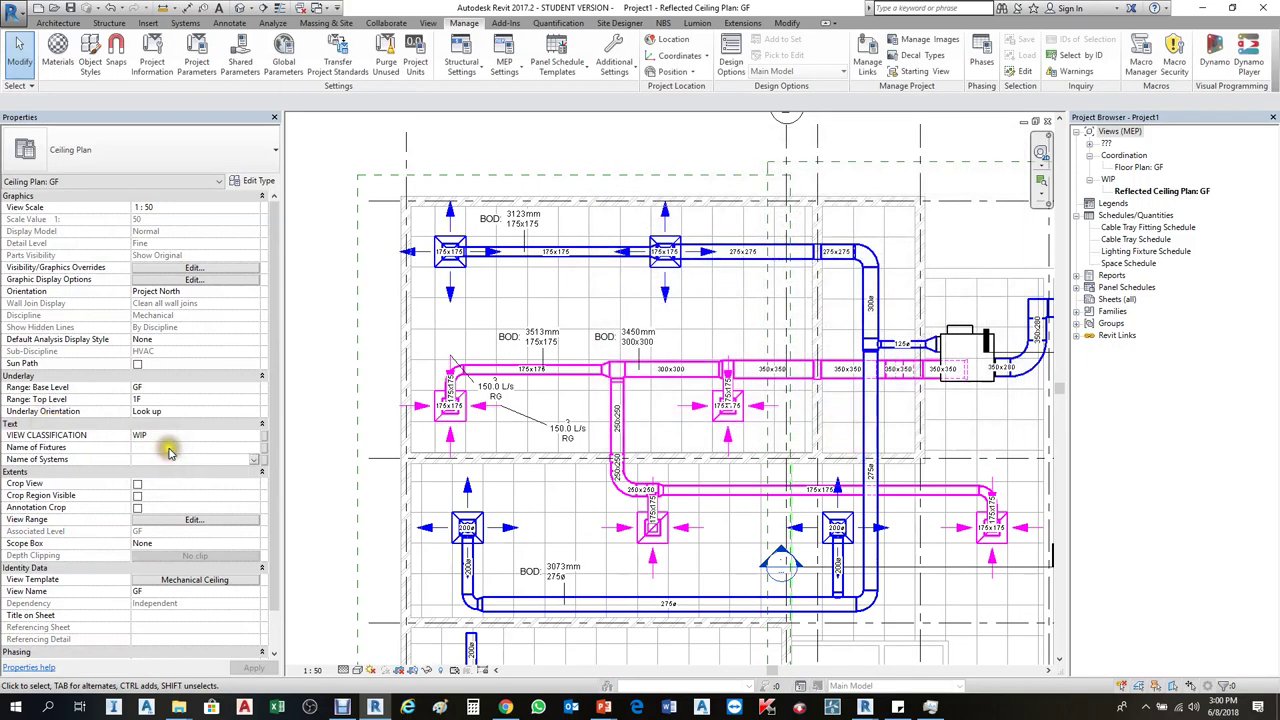
{"action": "left_click", "coordinate": [170, 452]}
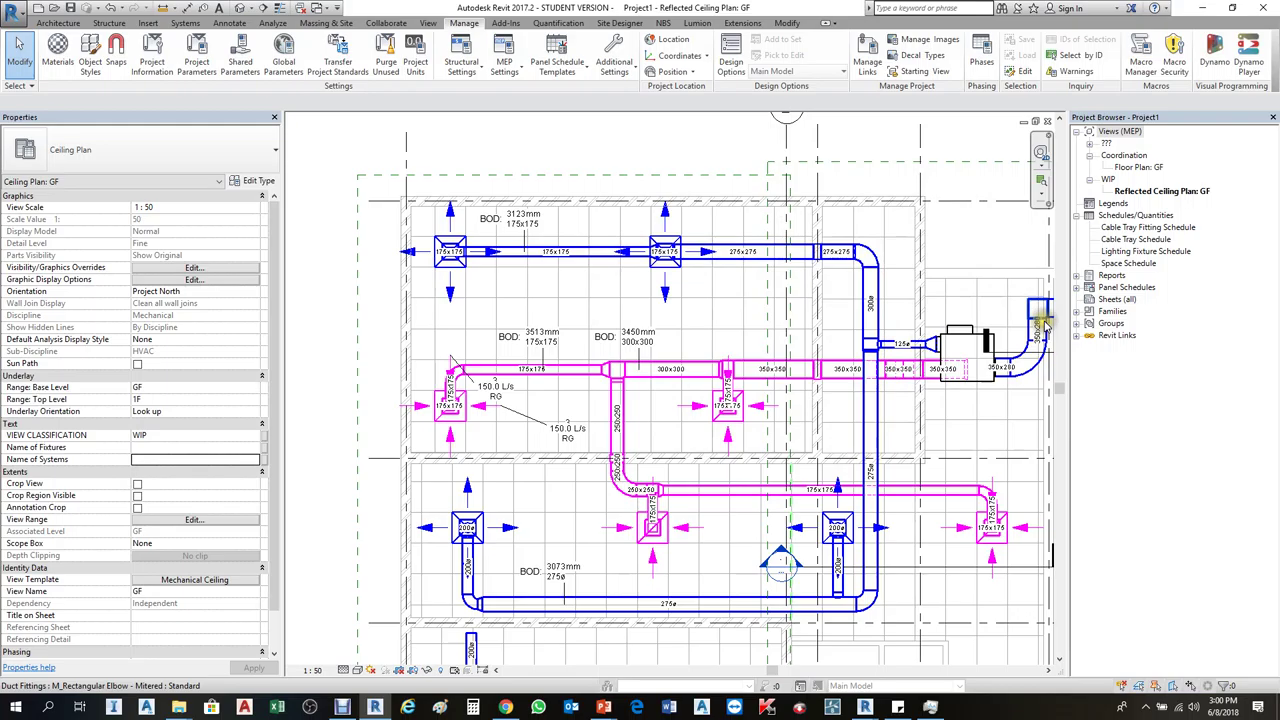
Select the four supply diffusers on the GF ceiling plan together and zoom out
{"action": "left_click", "coordinate": [456, 296]}
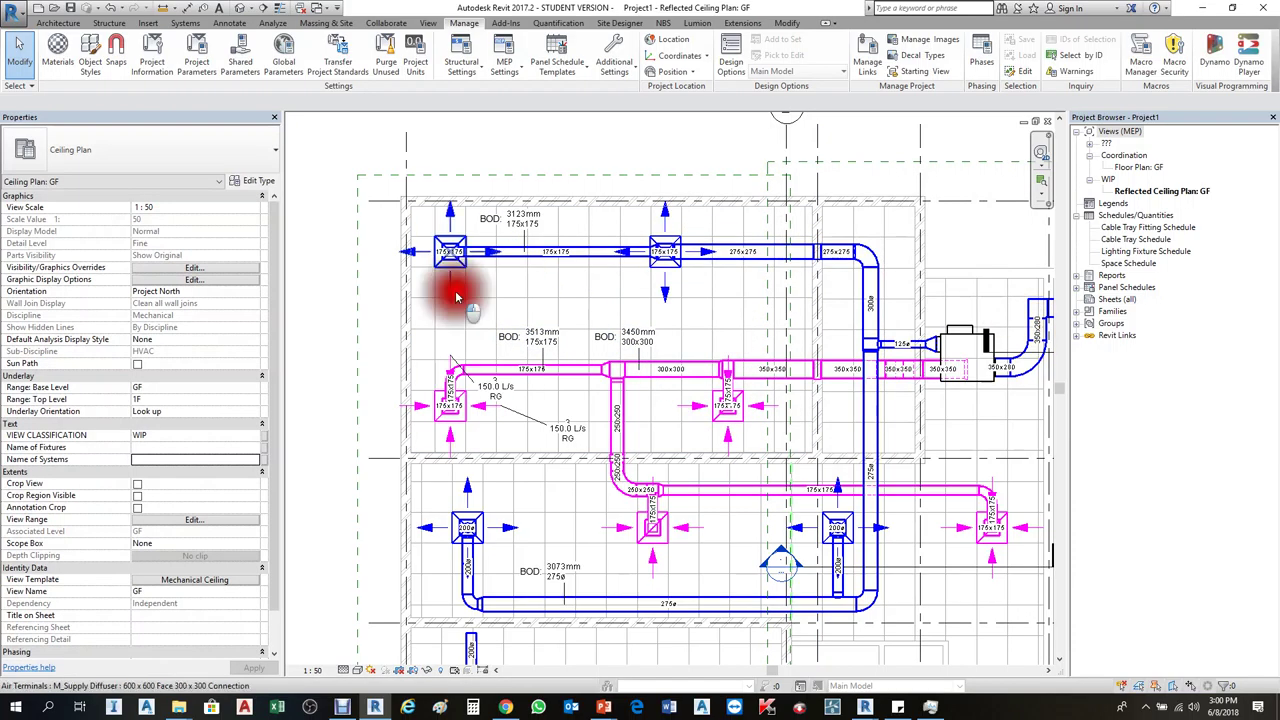
{"action": "left_click", "coordinate": [660, 288], "text": "ctrl"}
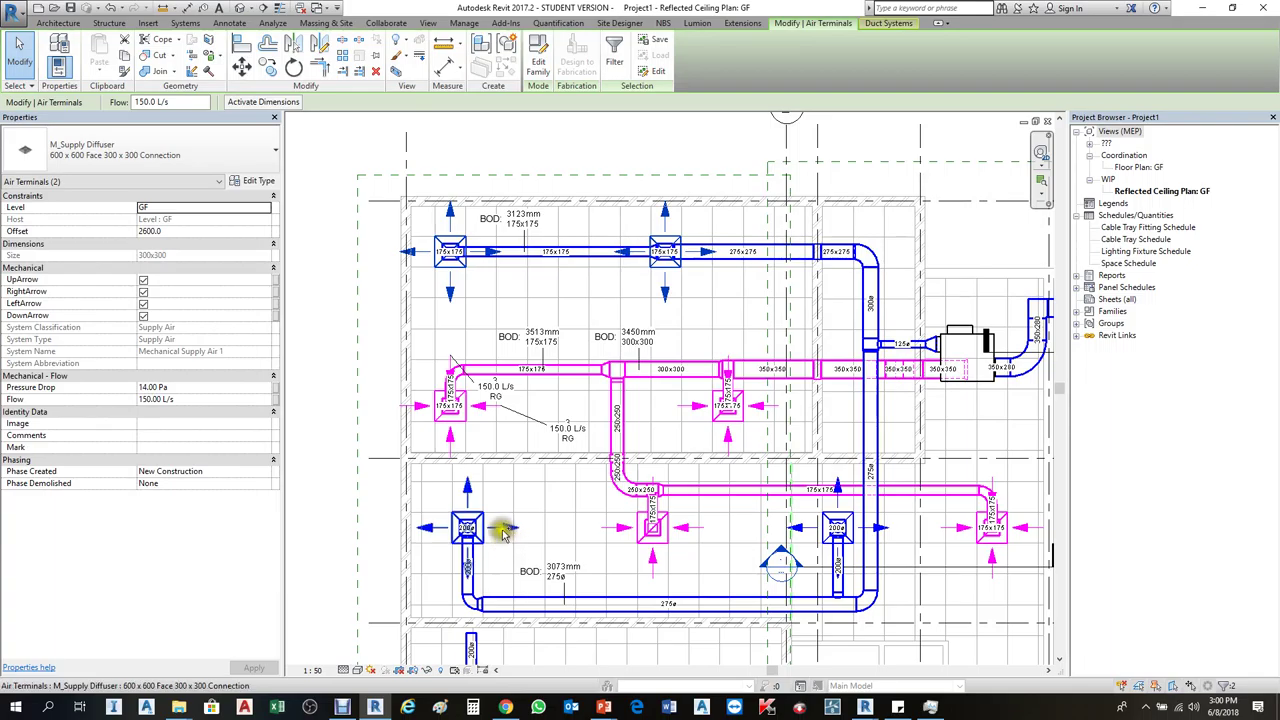
{"action": "left_click", "coordinate": [500, 525], "text": "ctrl"}
{"action": "left_click", "coordinate": [885, 525], "text": "ctrl"}
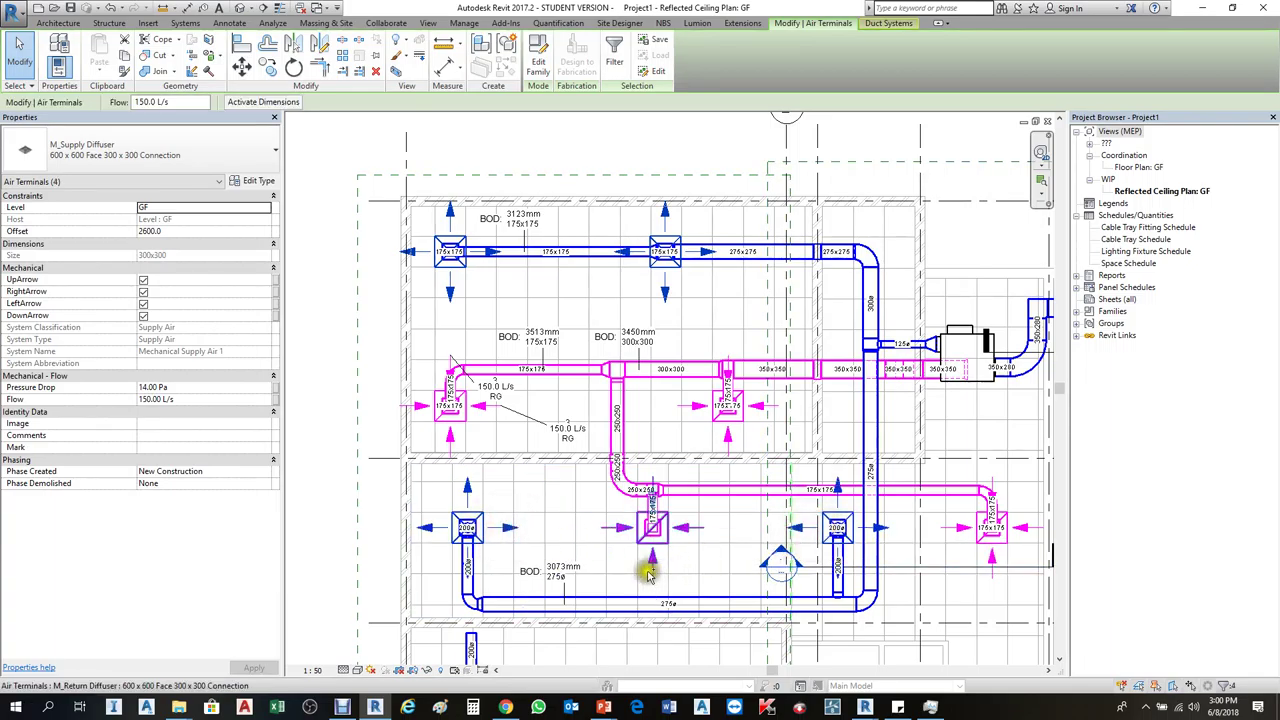
{"action": "scroll", "coordinate": [600, 440], "scroll_direction": "down", "scroll_amount": 2}
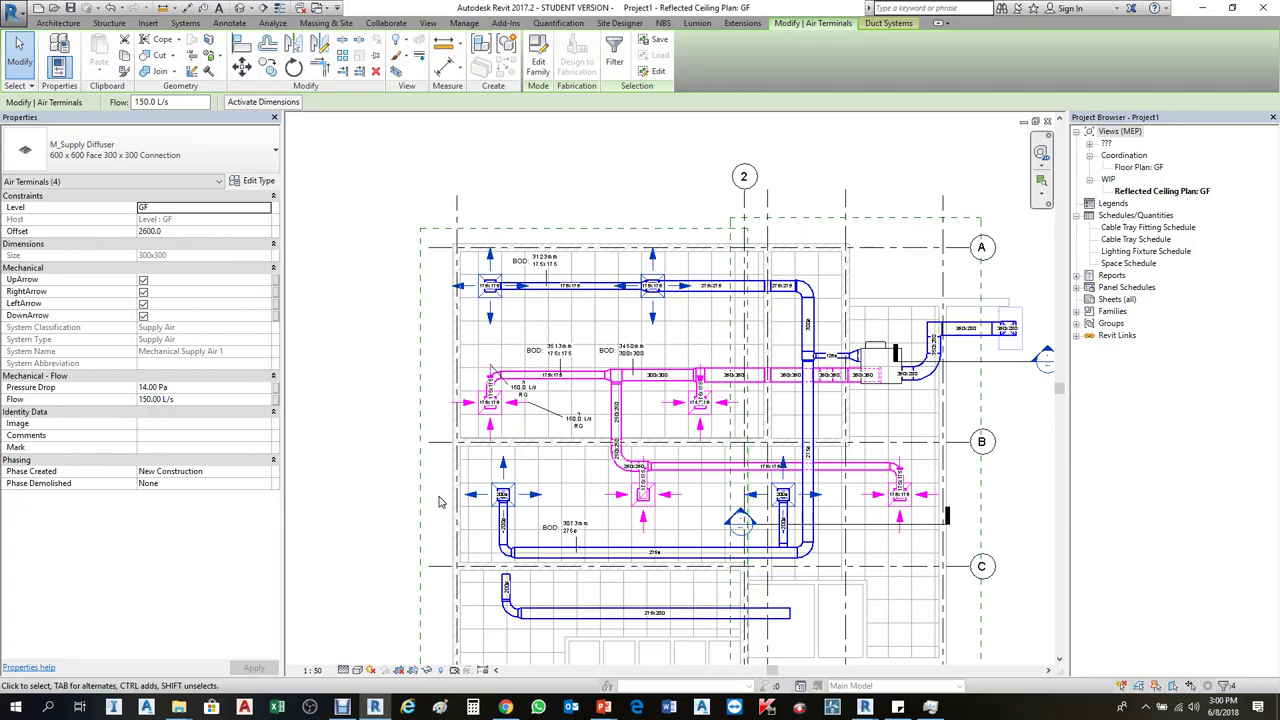
Inspect the Name of Fixtures value on the view and on a supply diffuser
{"action": "left_click", "coordinate": [359, 355]}
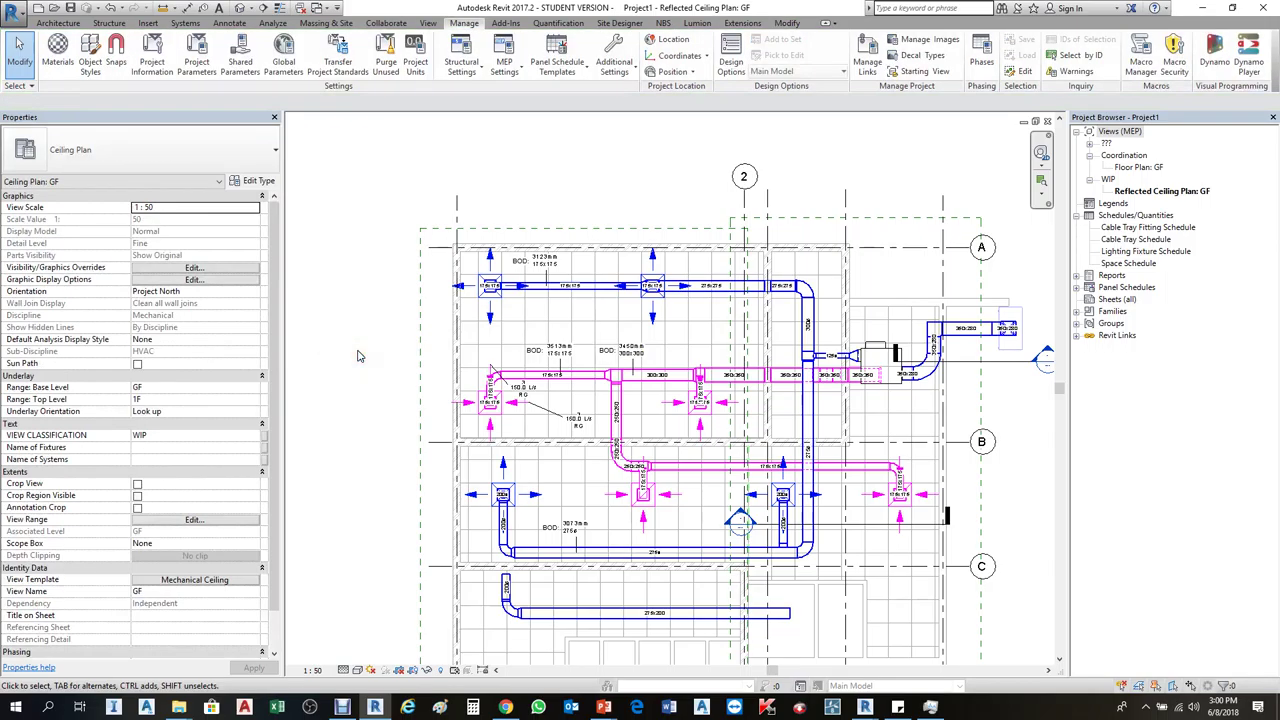
{"action": "left_click", "coordinate": [160, 447]}
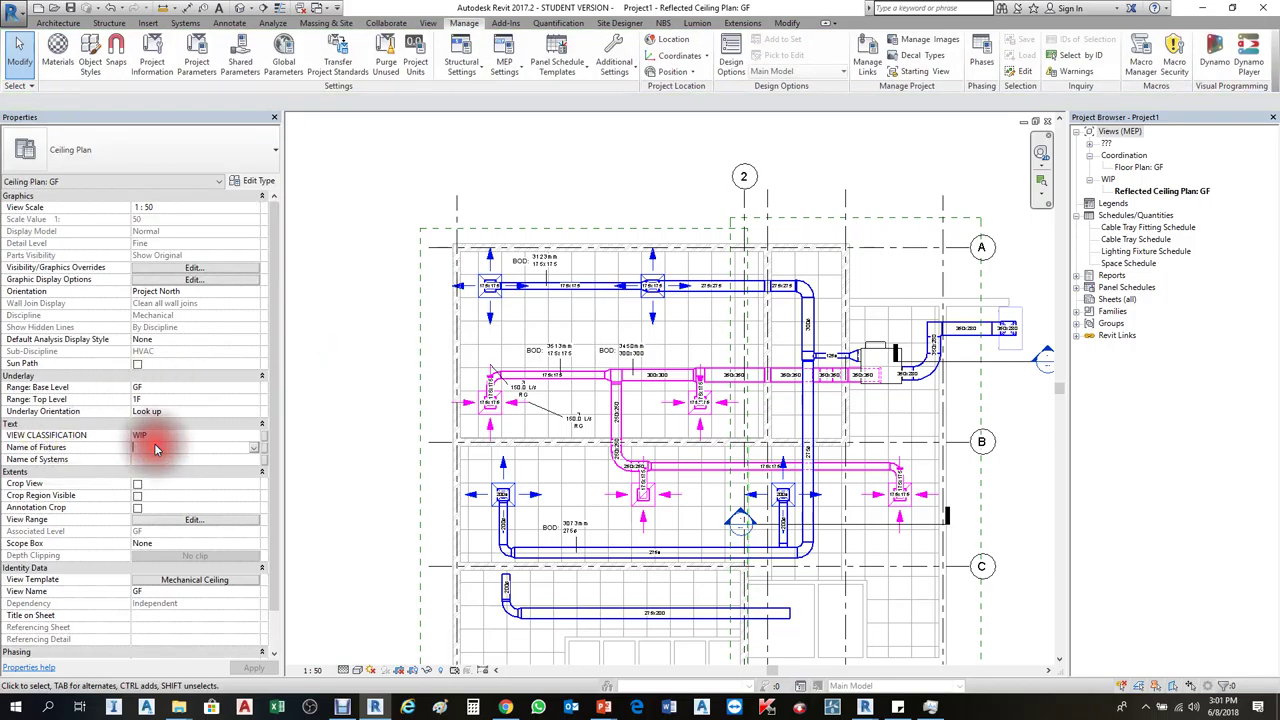
{"action": "left_click", "coordinate": [359, 352]}
{"action": "scroll", "coordinate": [690, 343], "scroll_direction": "down", "scroll_amount": 2}
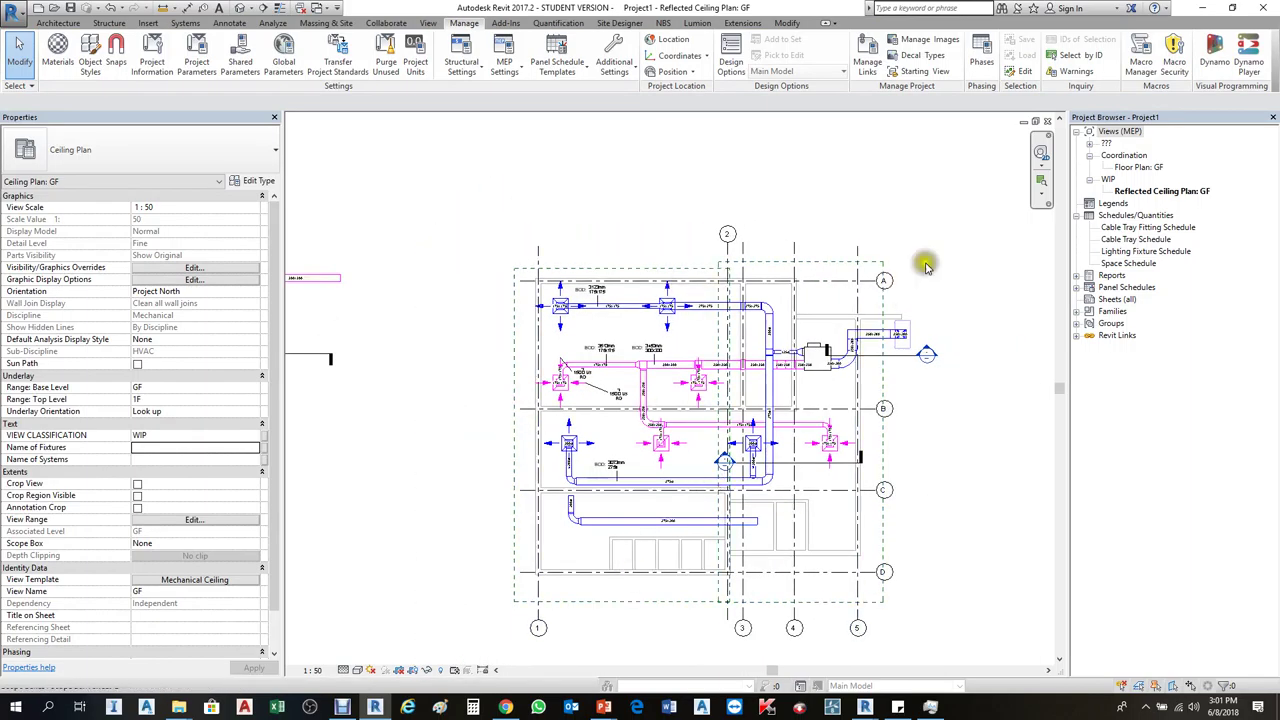
{"action": "scroll", "coordinate": [883, 400], "scroll_direction": "up", "scroll_amount": 2}
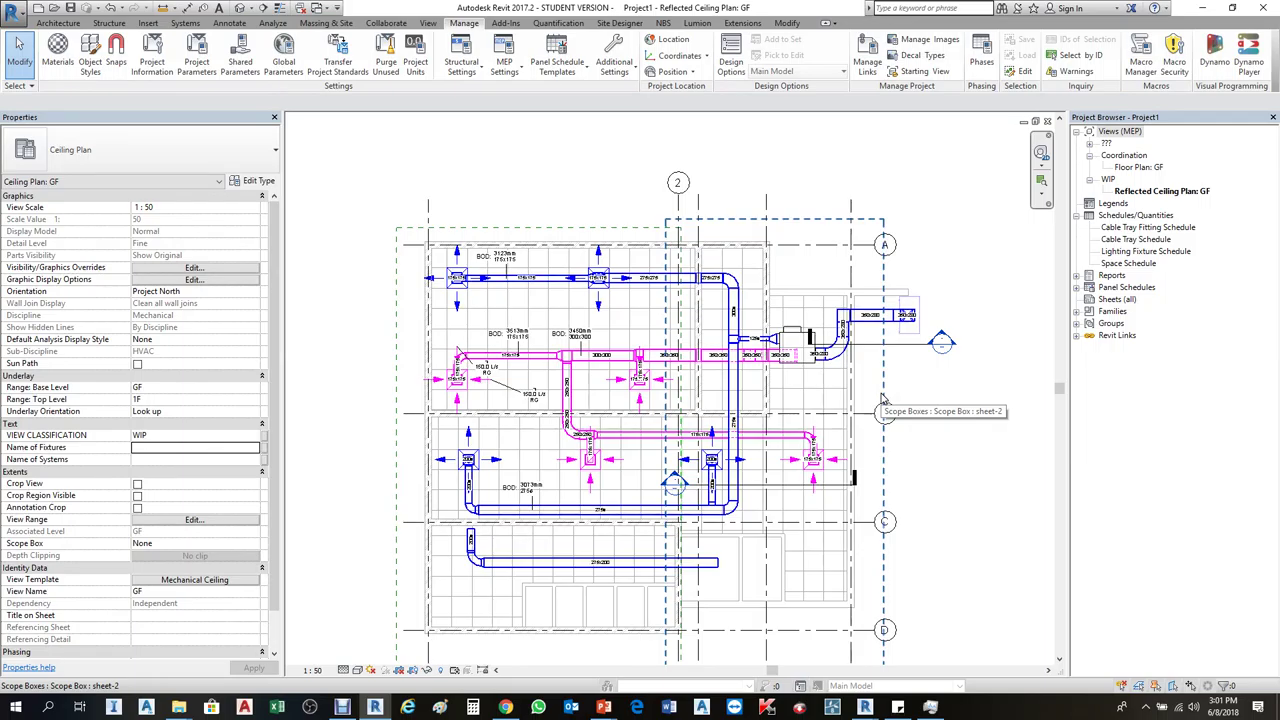
{"action": "left_click", "coordinate": [493, 463]}
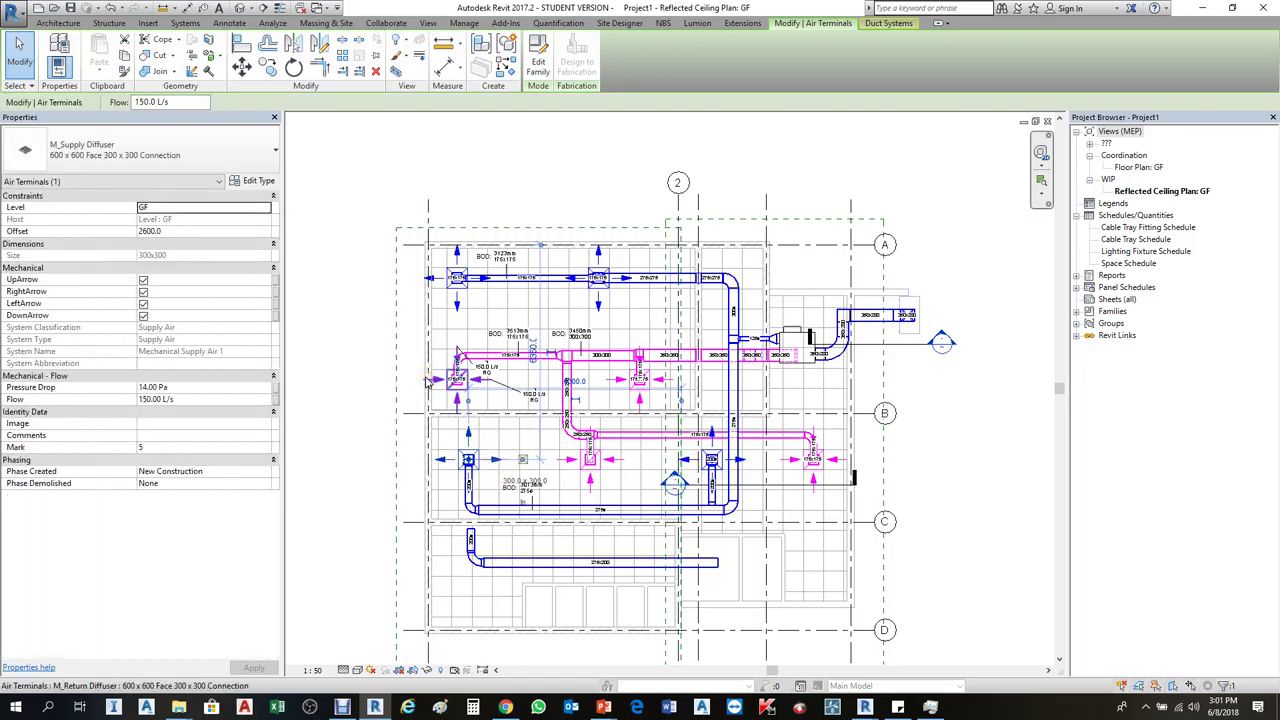
{"action": "left_click", "coordinate": [405, 420]}
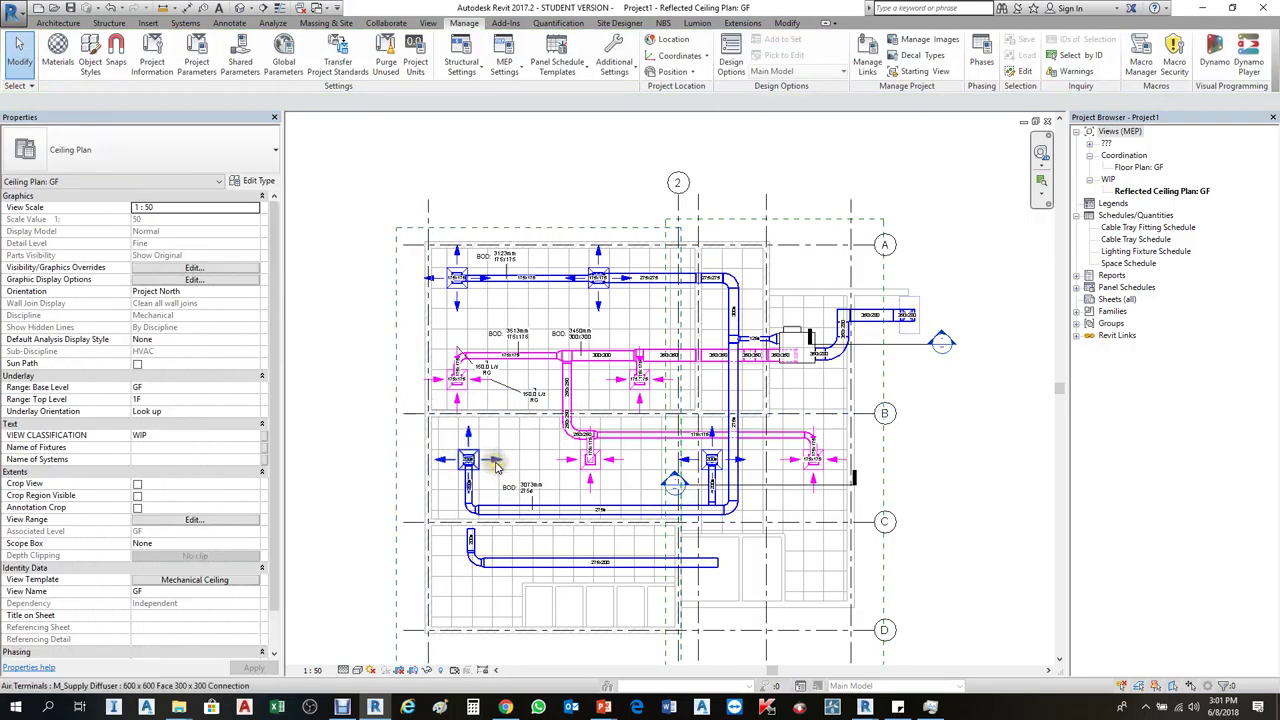
{"action": "left_click", "coordinate": [494, 462]}
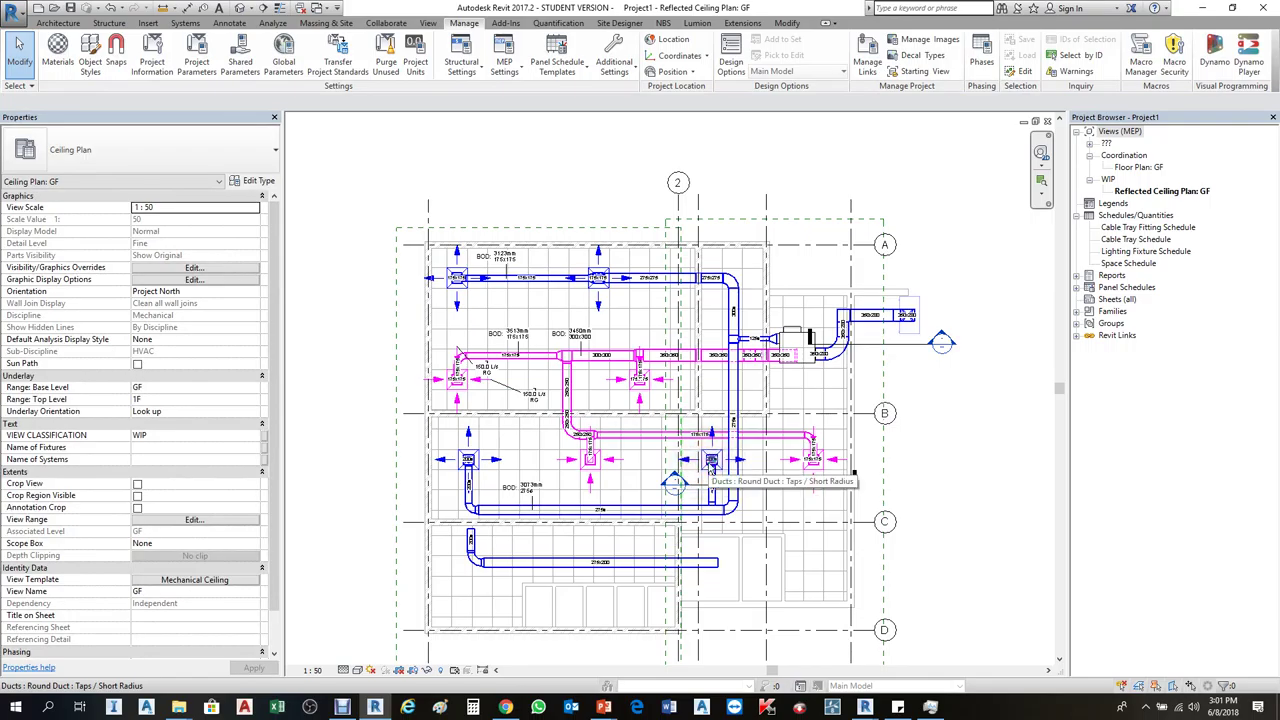
{"action": "left_click", "coordinate": [50, 485]}
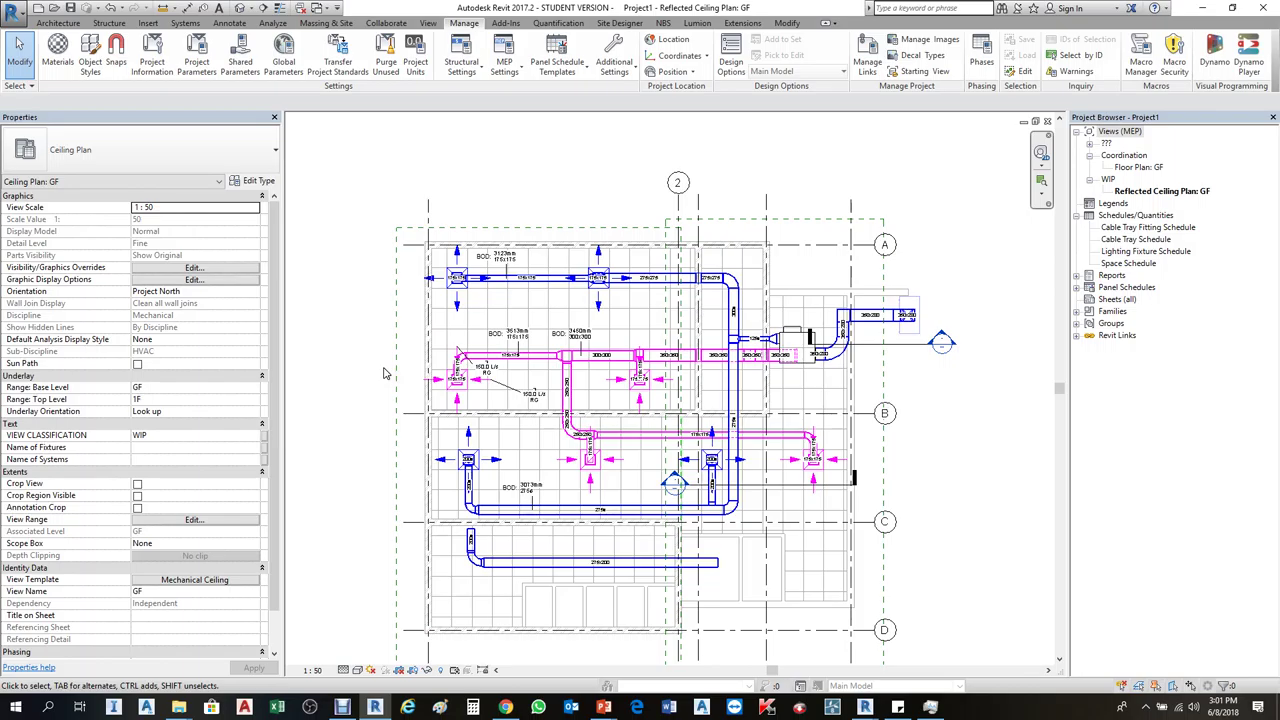
{"action": "left_click", "coordinate": [328, 321]}
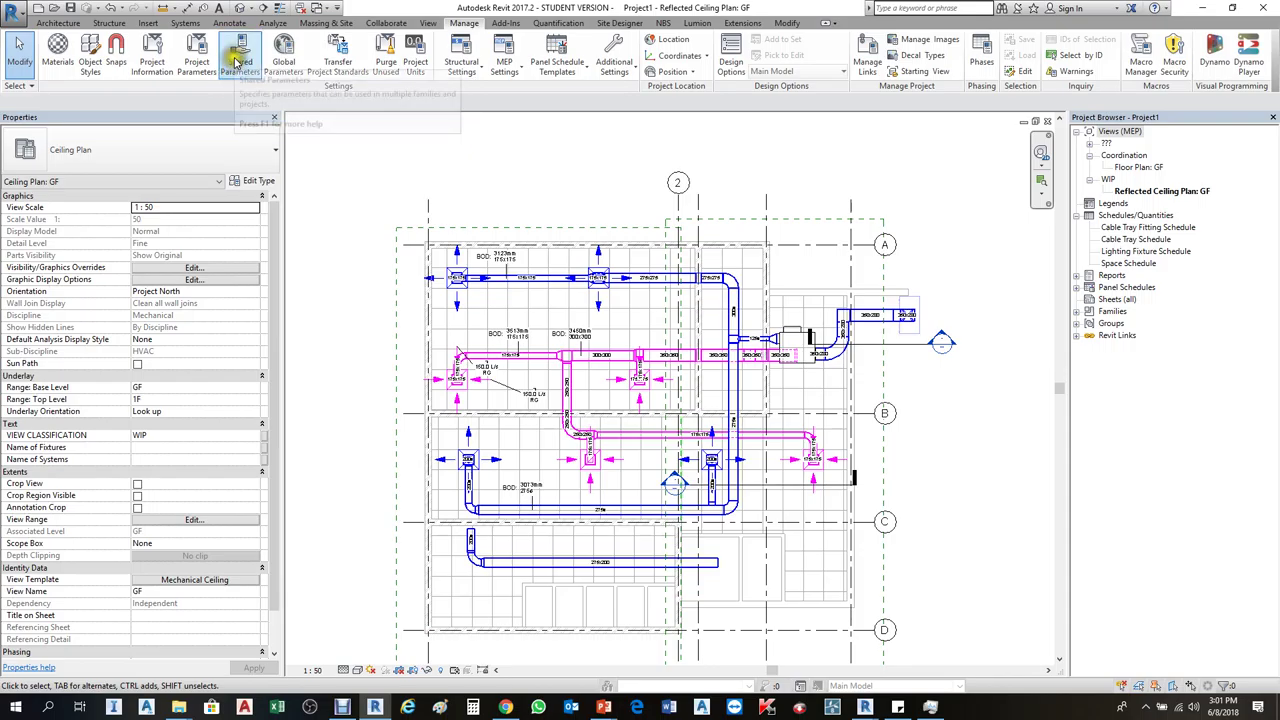
Delete the Name of Fixtures shared parameter and recreate it as a Text-type parameter
{"action": "left_click", "coordinate": [239, 62]}
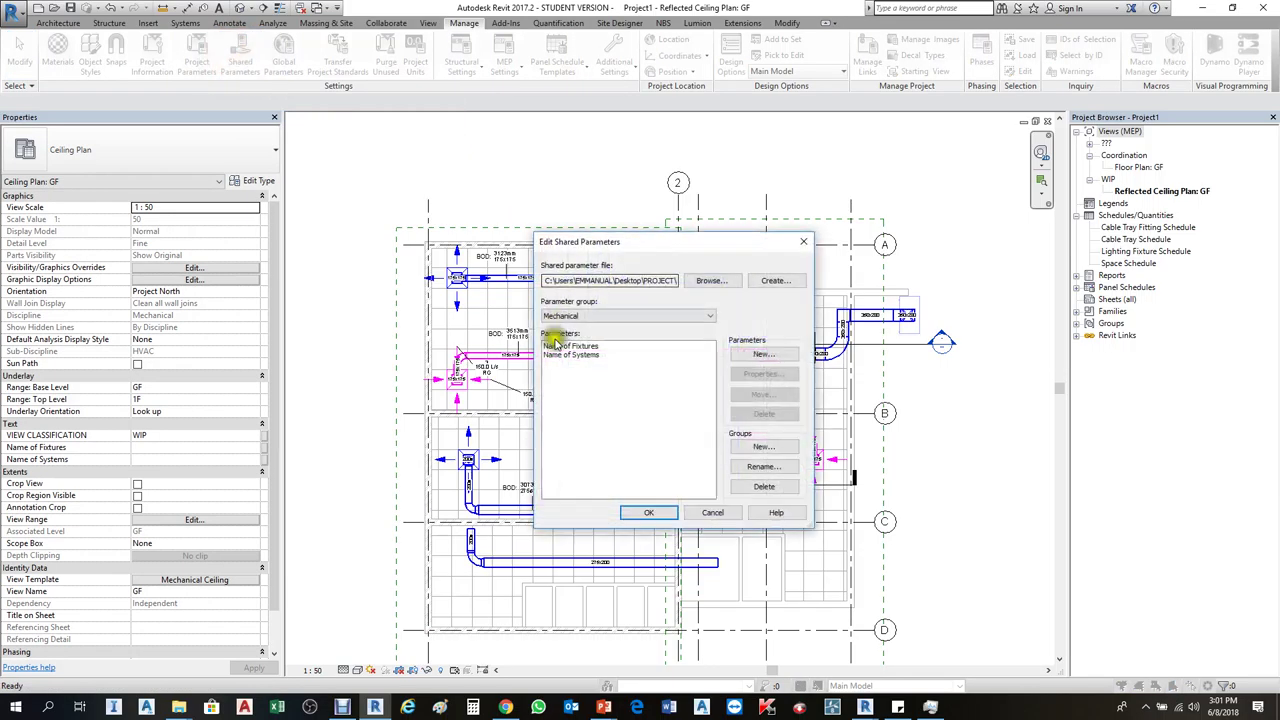
{"action": "left_click", "coordinate": [592, 348]}
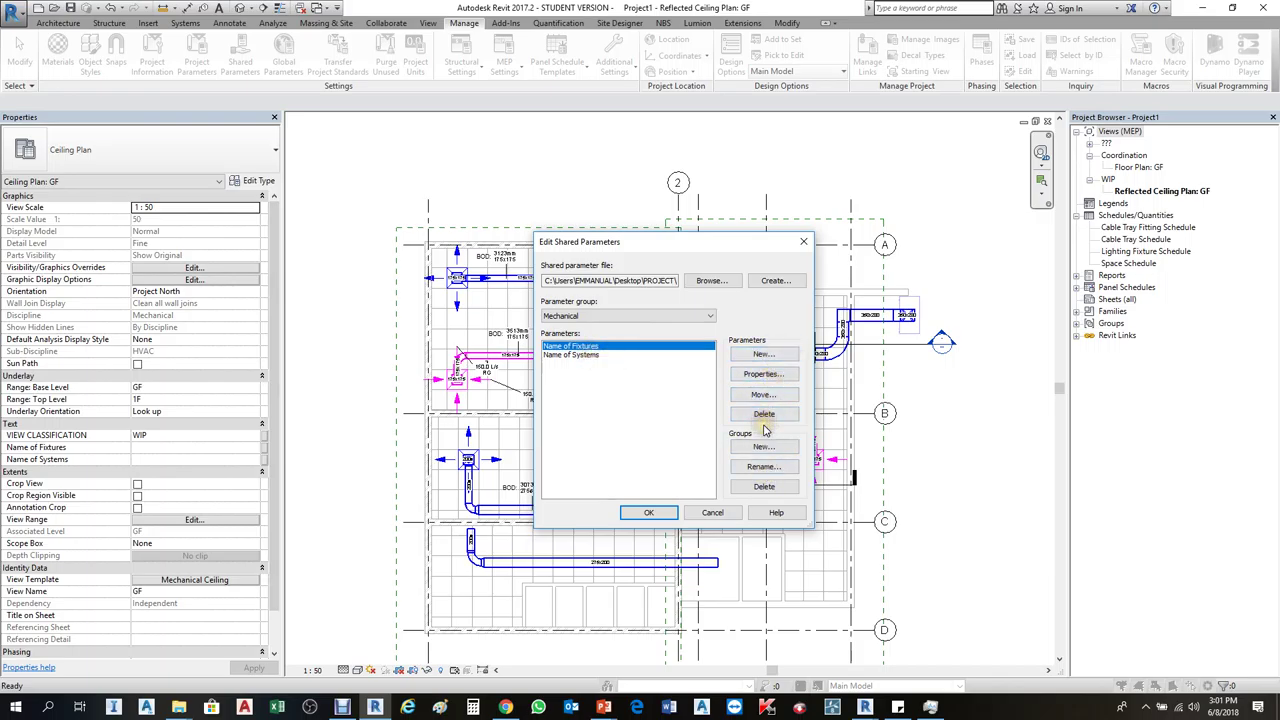
{"action": "left_click", "coordinate": [767, 414]}
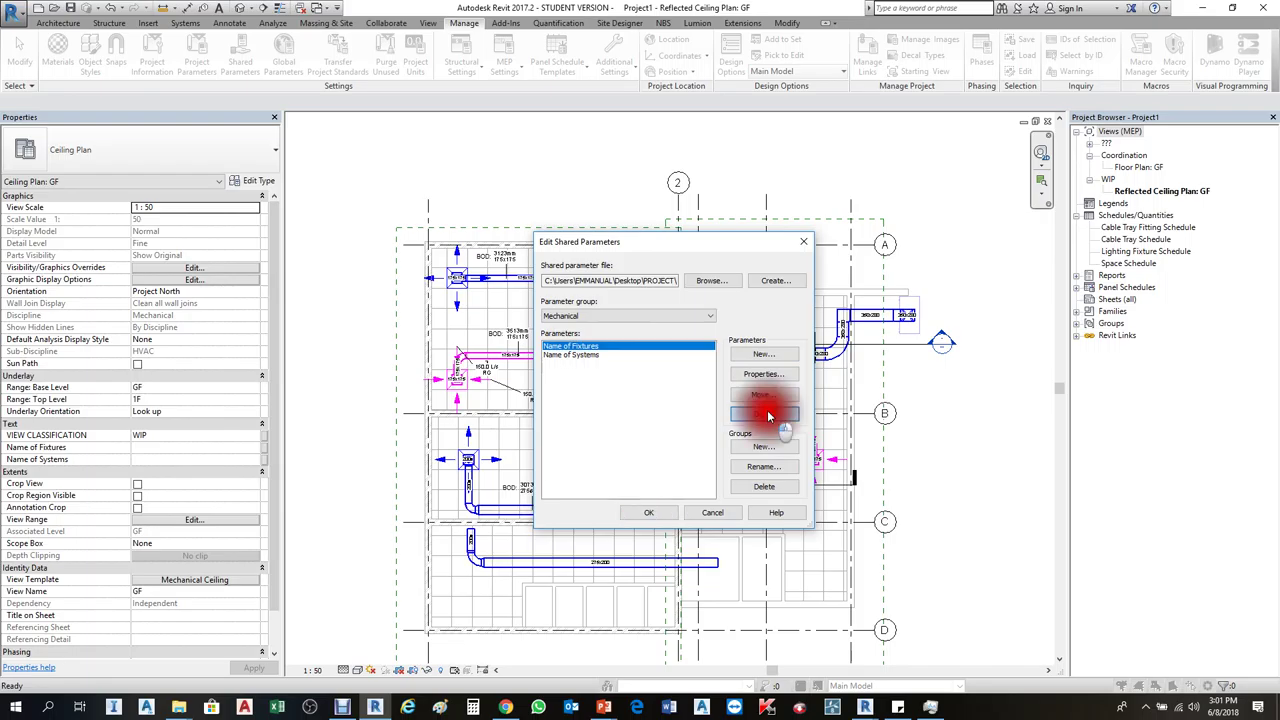
{"action": "left_click", "coordinate": [666, 407]}
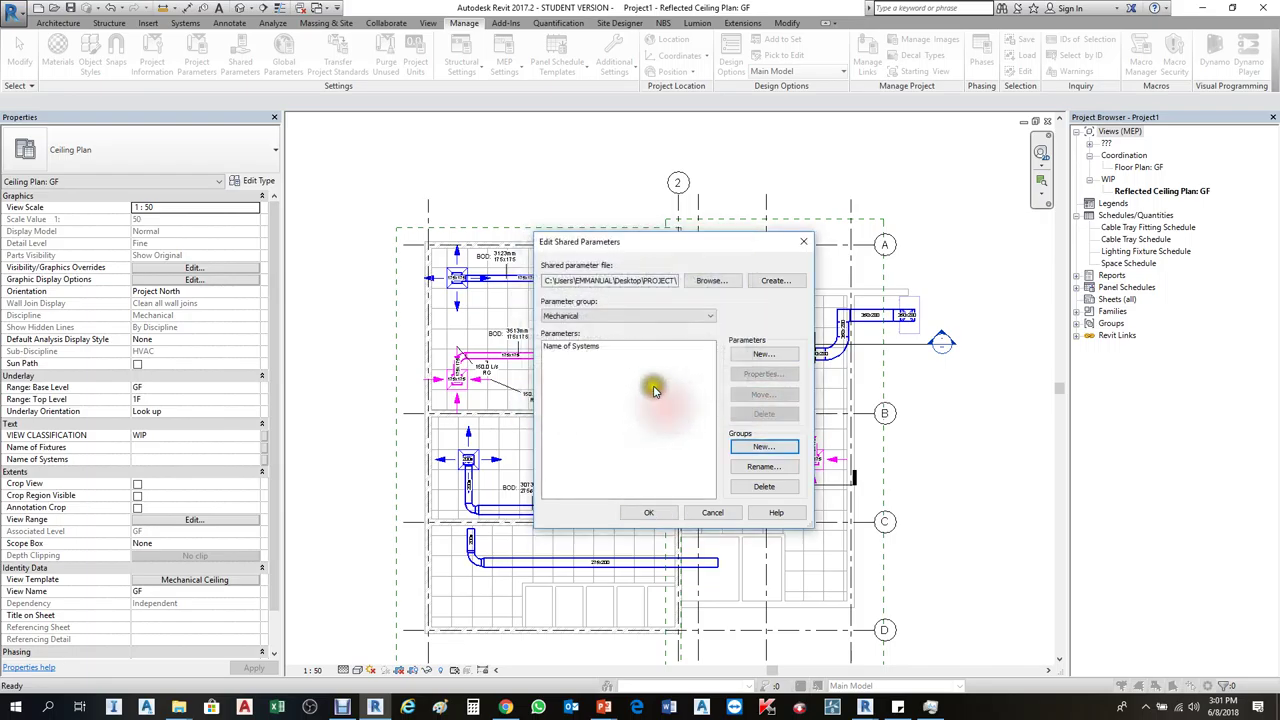
{"action": "left_click", "coordinate": [763, 353]}
{"action": "type", "text": "Name of Fixtures"}
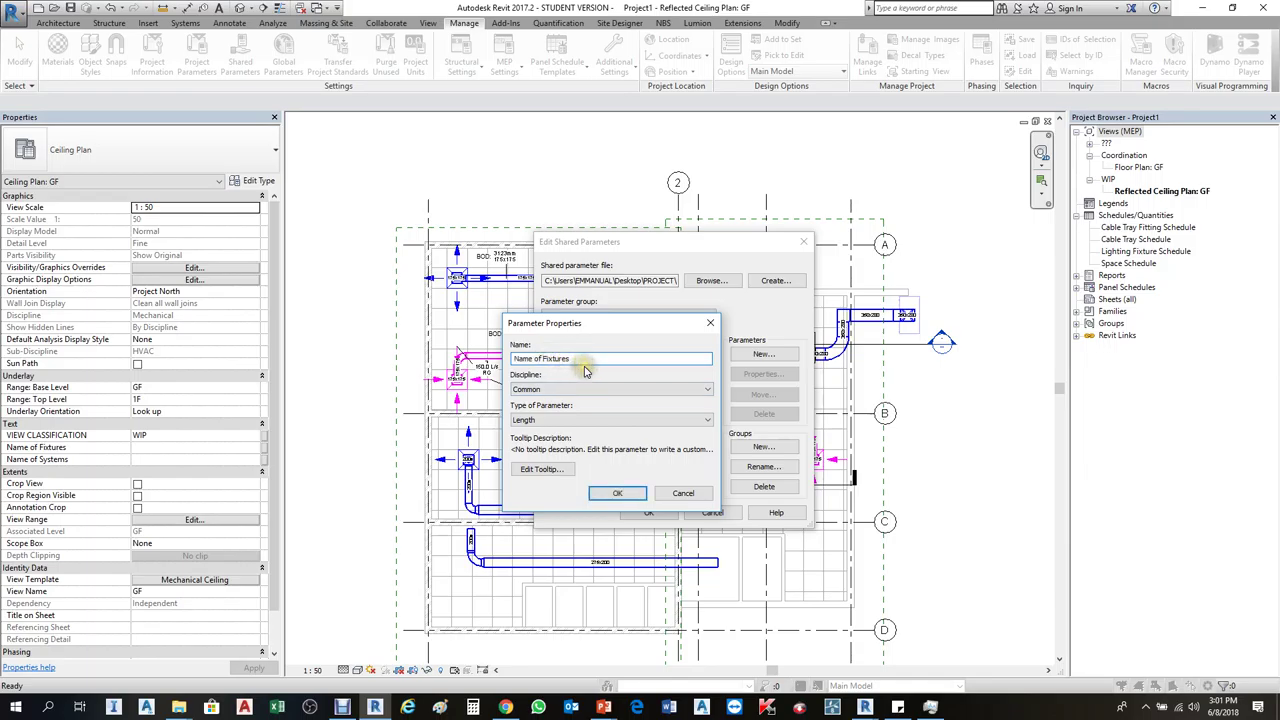
{"action": "left_click", "coordinate": [576, 419]}
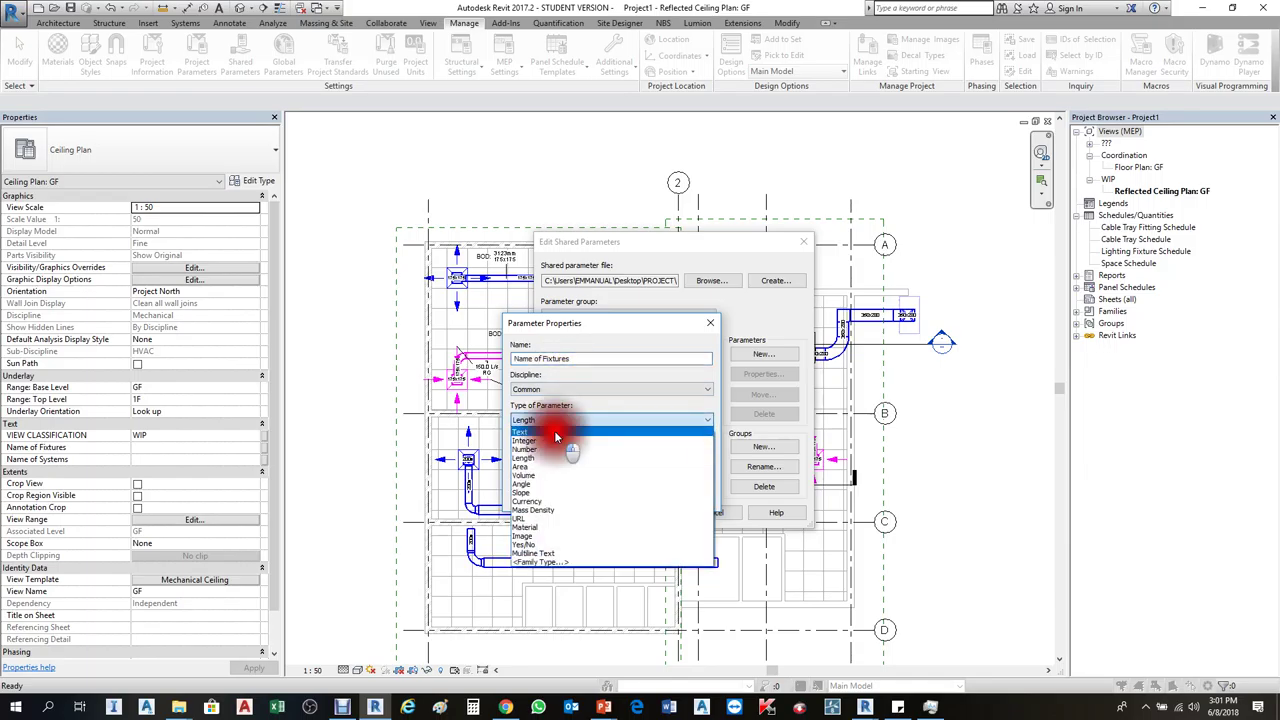
{"action": "left_click", "coordinate": [557, 430]}
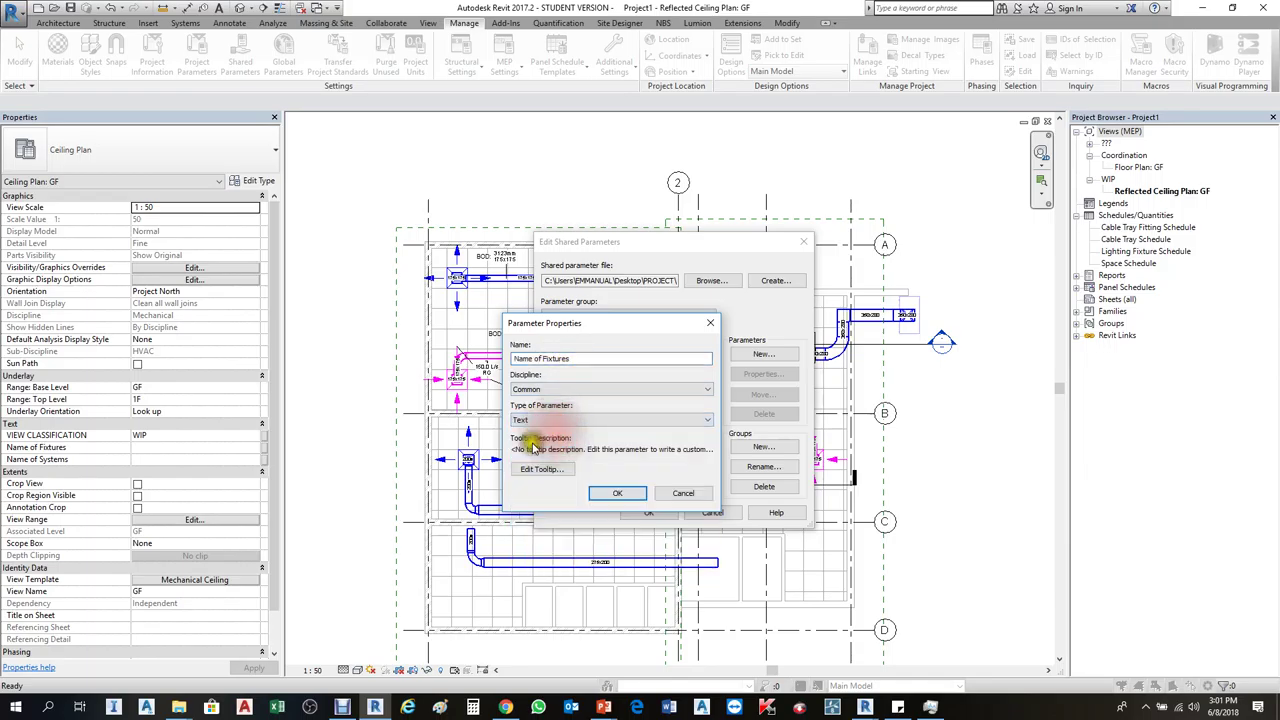
{"action": "left_click", "coordinate": [615, 493]}
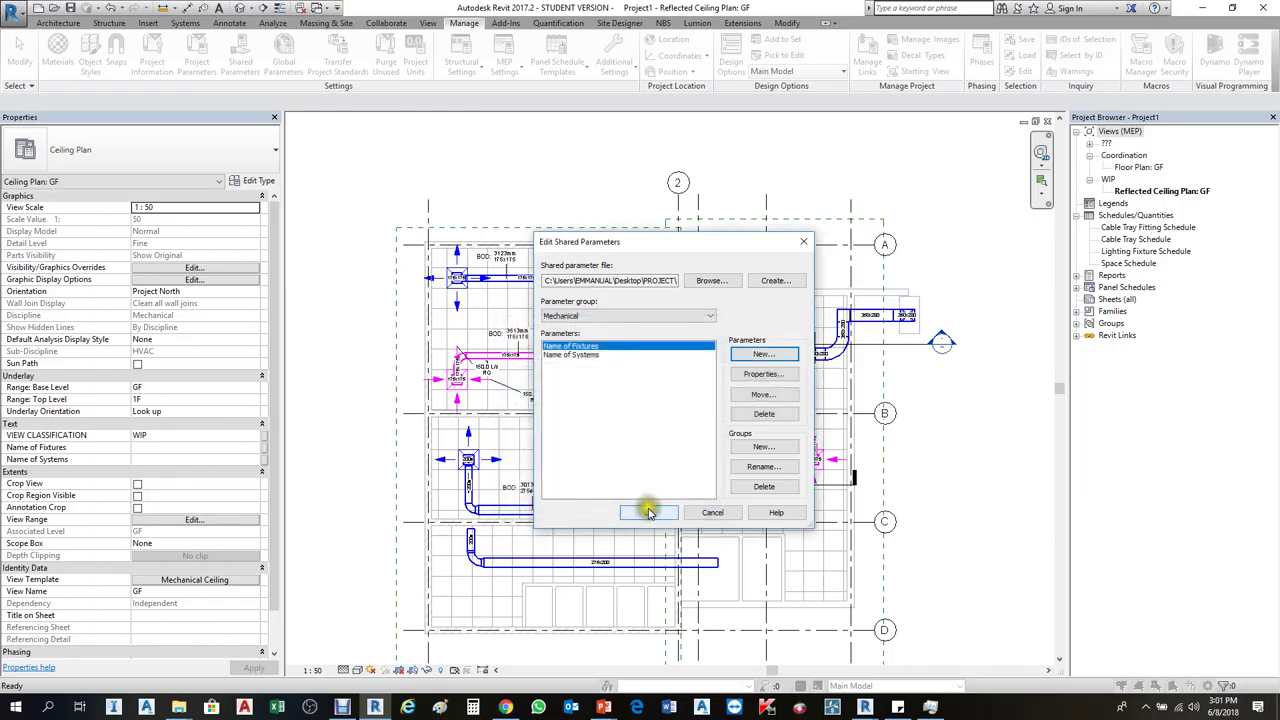
{"action": "left_click", "coordinate": [648, 512]}
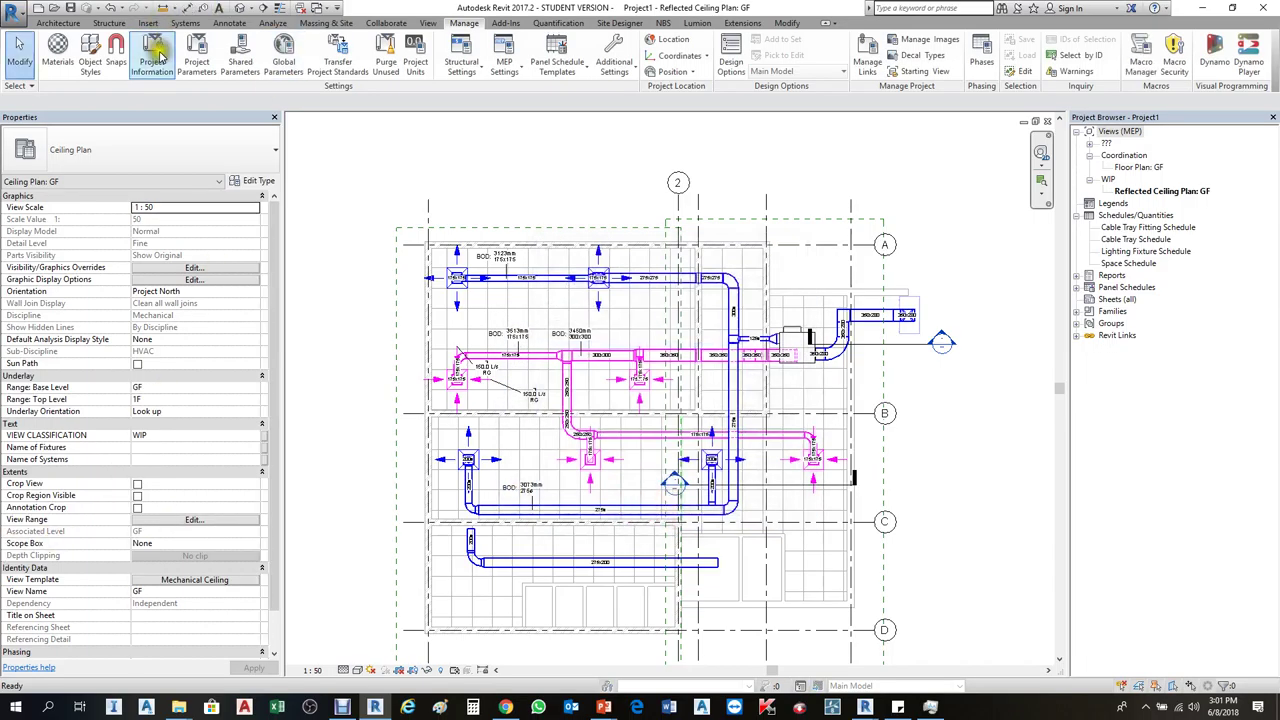
Switch the Name of Fixtures project parameter from Views to all Mechanical-filtered categories
{"action": "left_click", "coordinate": [196, 62]}
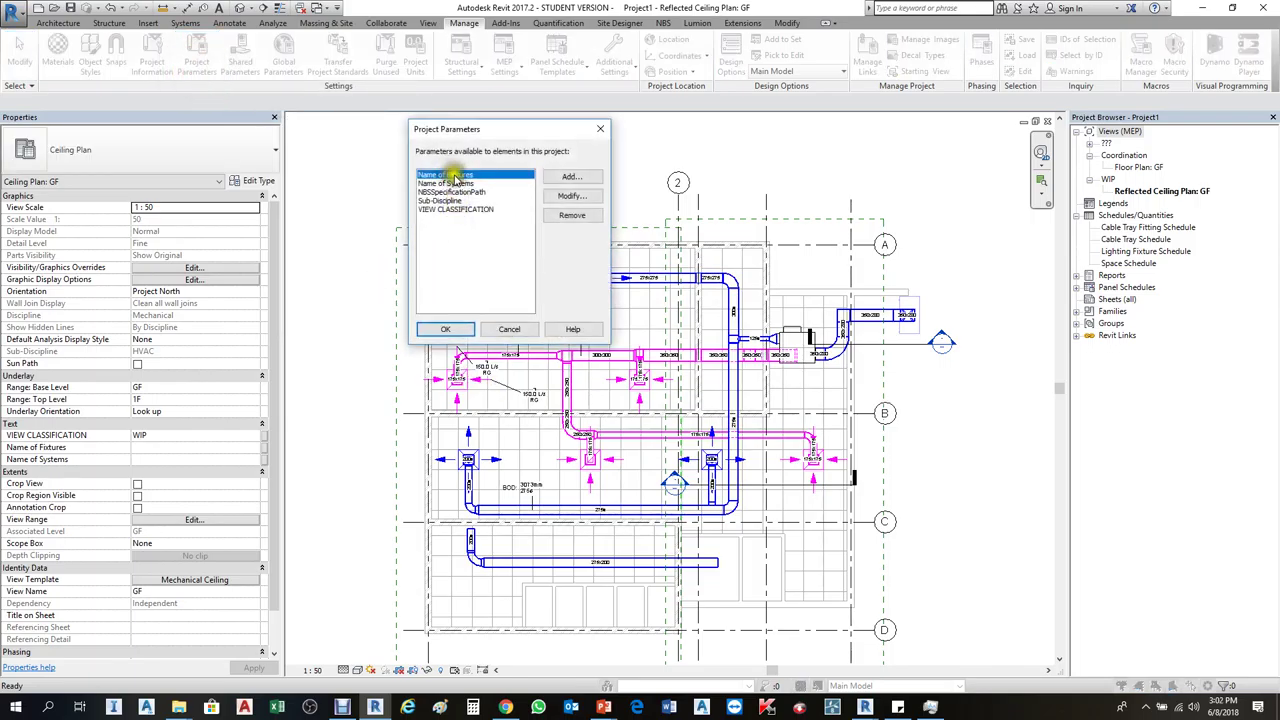
{"action": "left_click", "coordinate": [584, 198]}
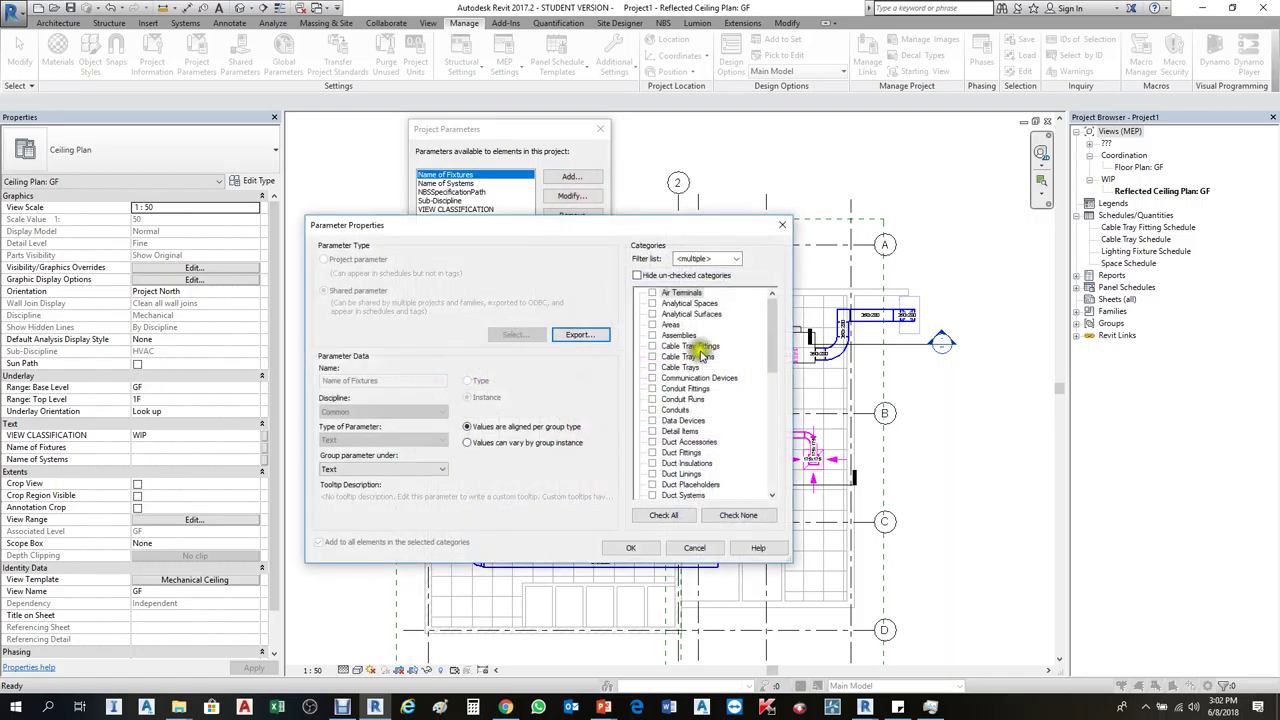
{"action": "left_click_drag", "start_coordinate": [772, 322], "coordinate": [773, 449]}
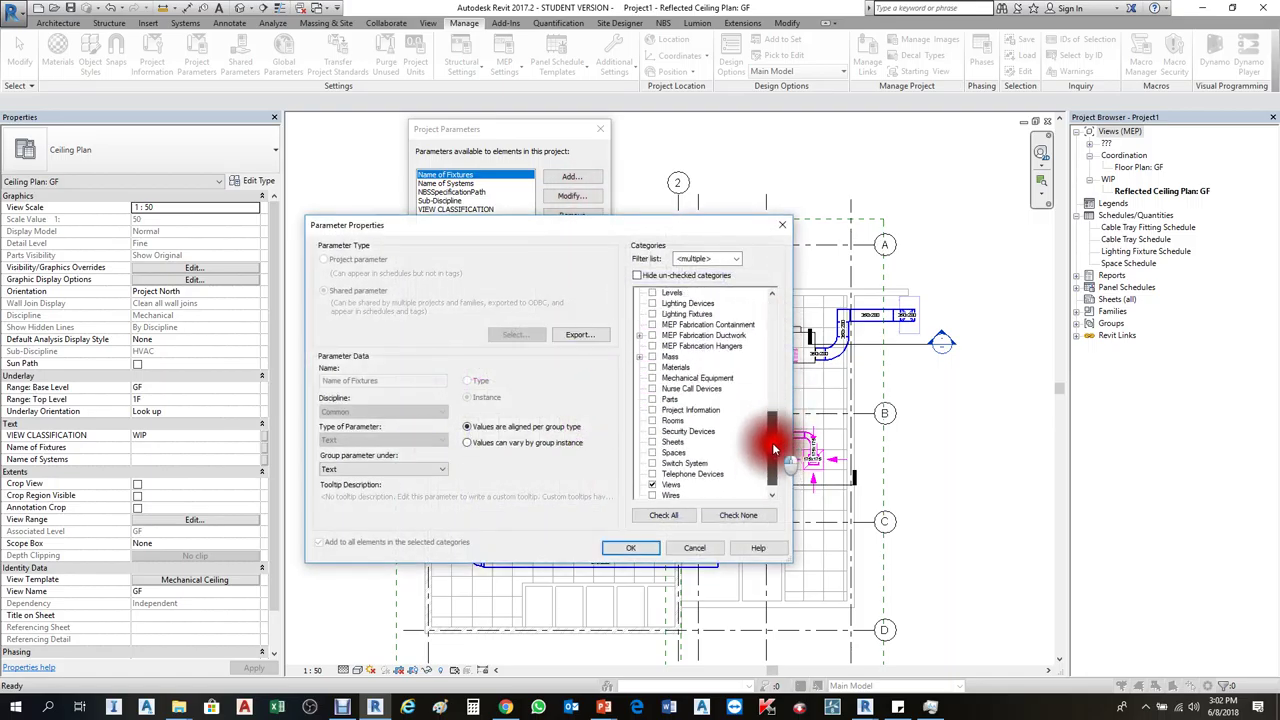
{"action": "left_click", "coordinate": [652, 484]}
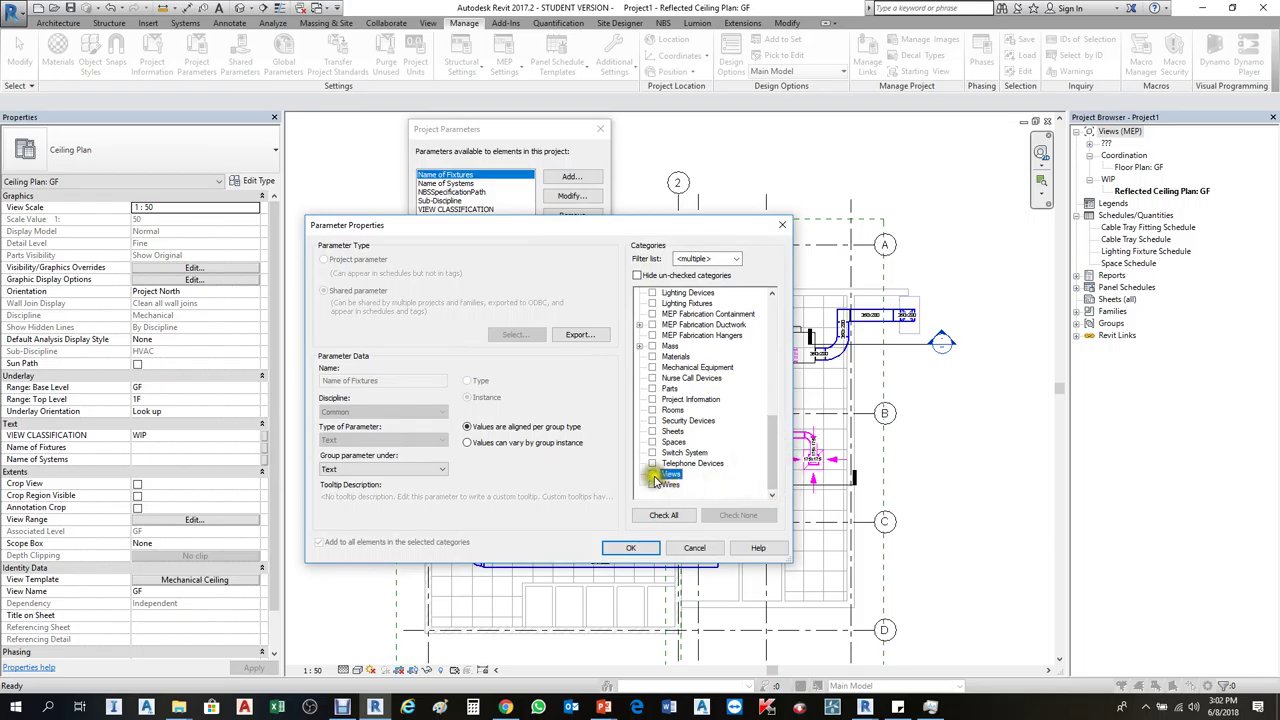
{"action": "scroll", "coordinate": [760, 420], "scroll_direction": "up", "scroll_amount": 8}
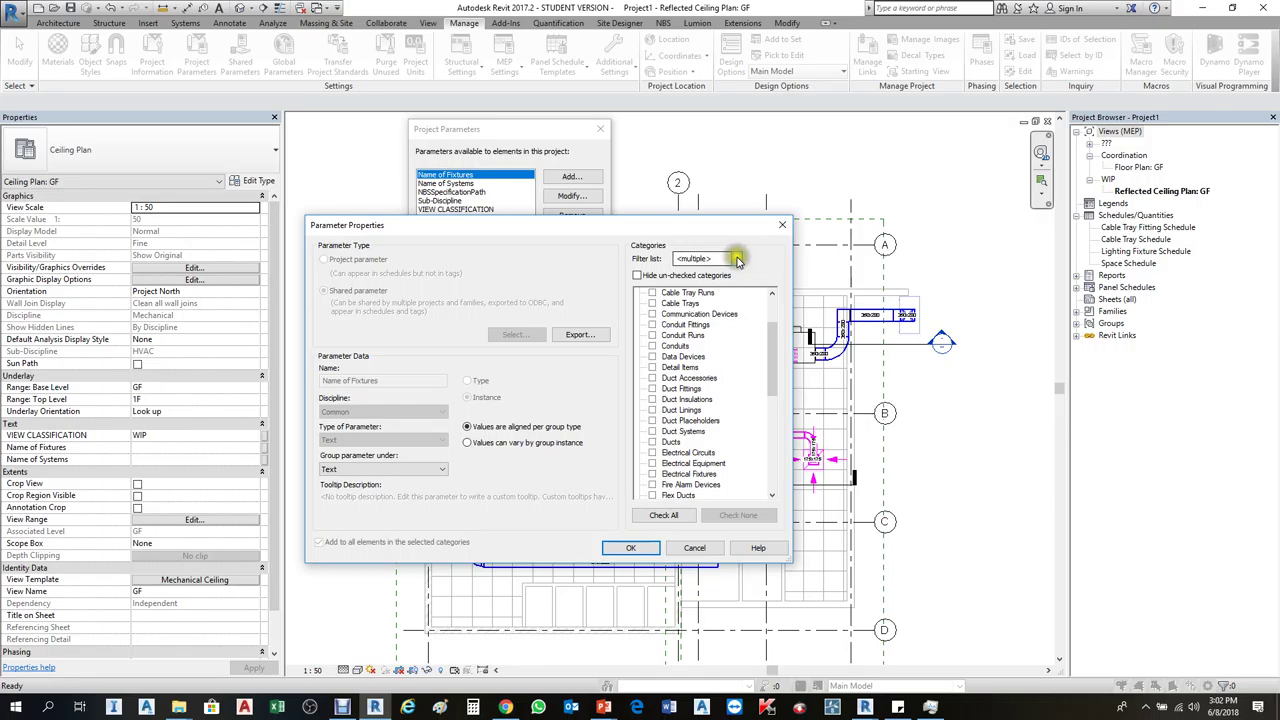
{"action": "left_click", "coordinate": [737, 260]}
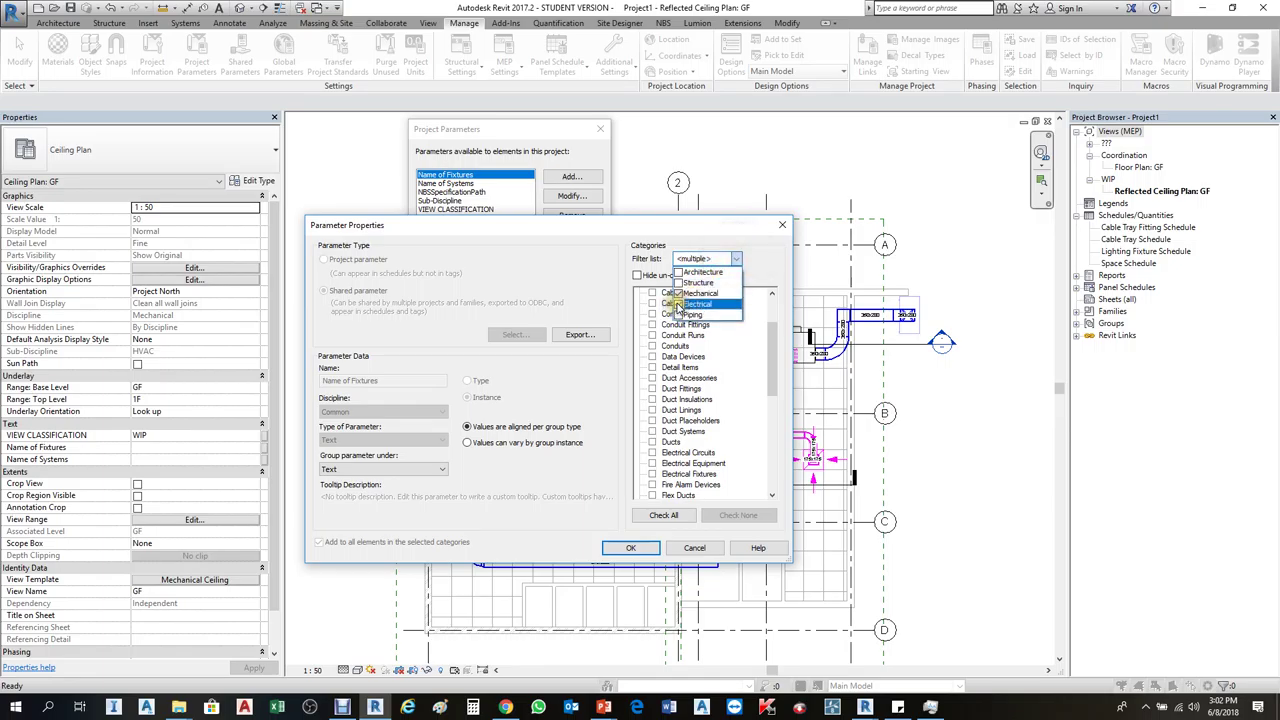
{"action": "left_click", "coordinate": [678, 303]}
{"action": "left_click", "coordinate": [683, 409]}
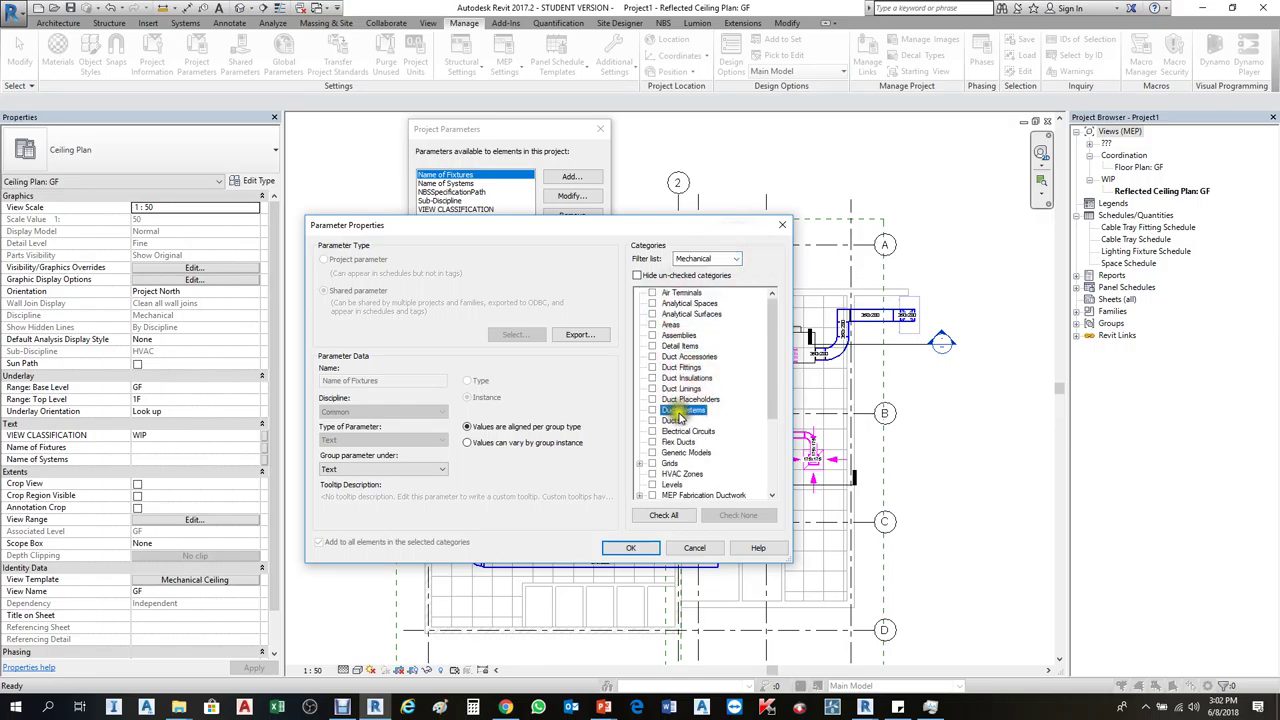
{"action": "left_click", "coordinate": [652, 514]}
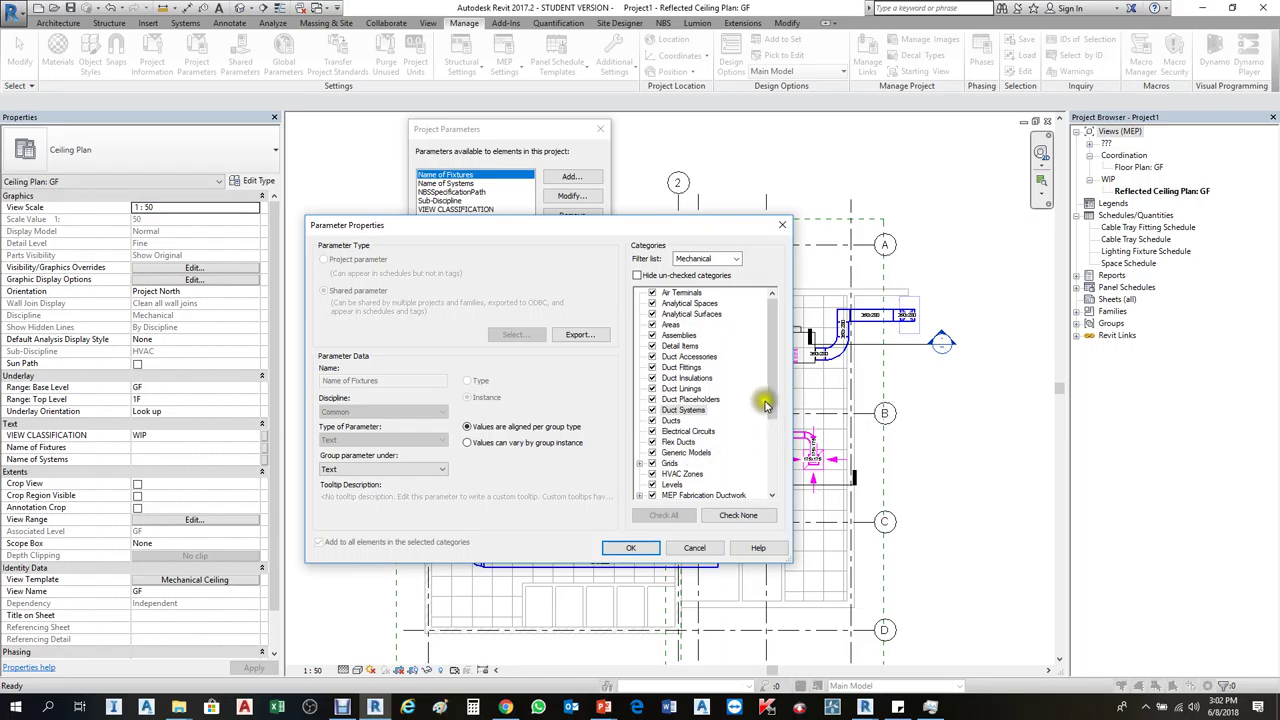
{"action": "left_click_drag", "start_coordinate": [772, 398], "coordinate": [776, 505]}
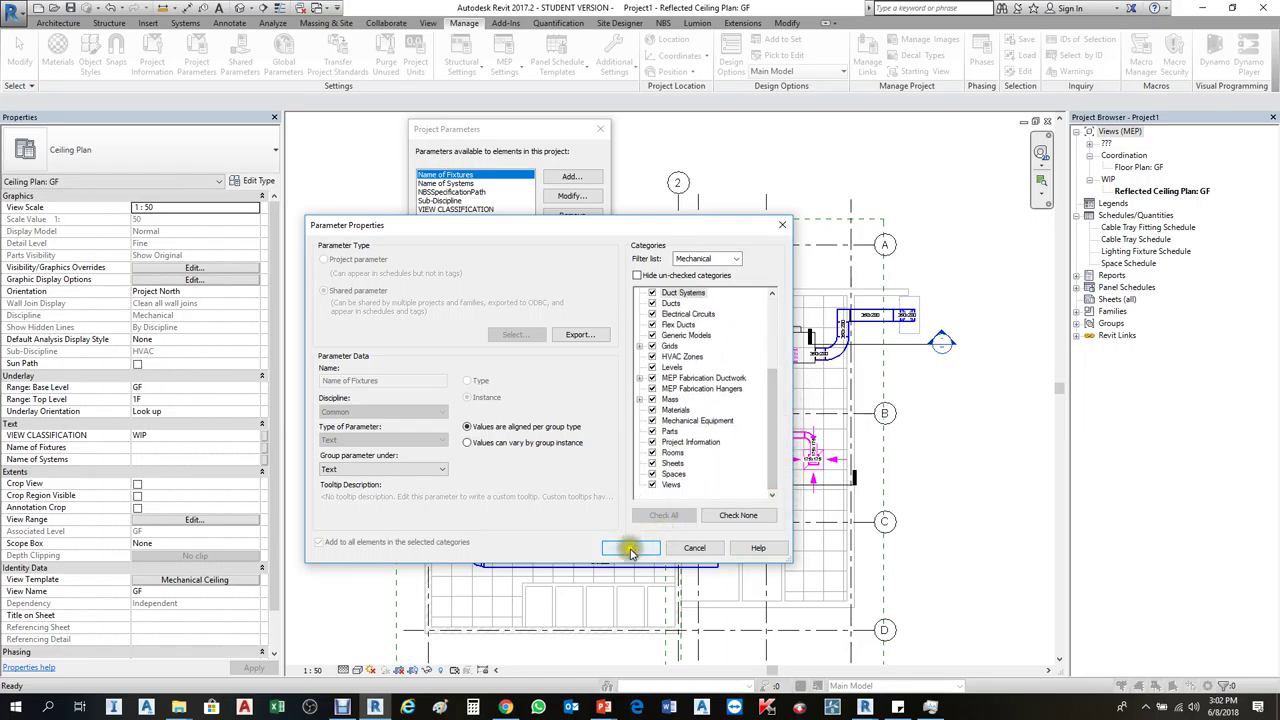
{"action": "left_click", "coordinate": [624, 549]}
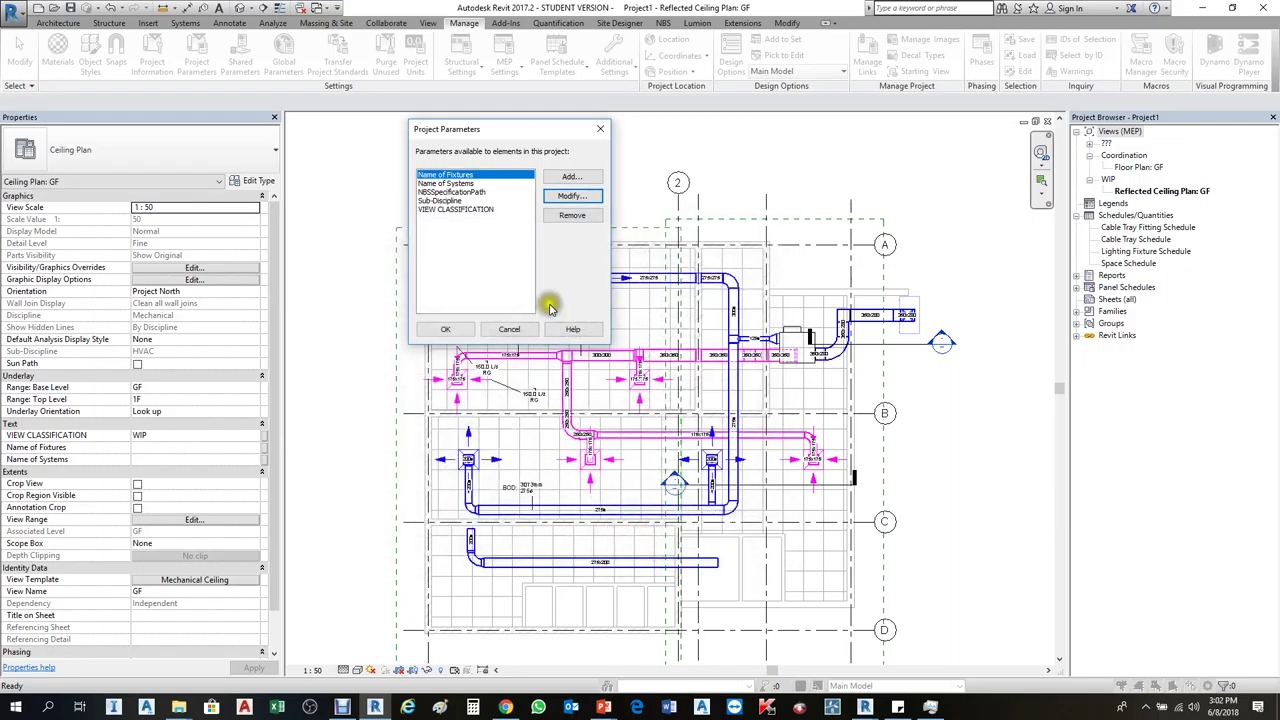
{"action": "left_click", "coordinate": [446, 329]}
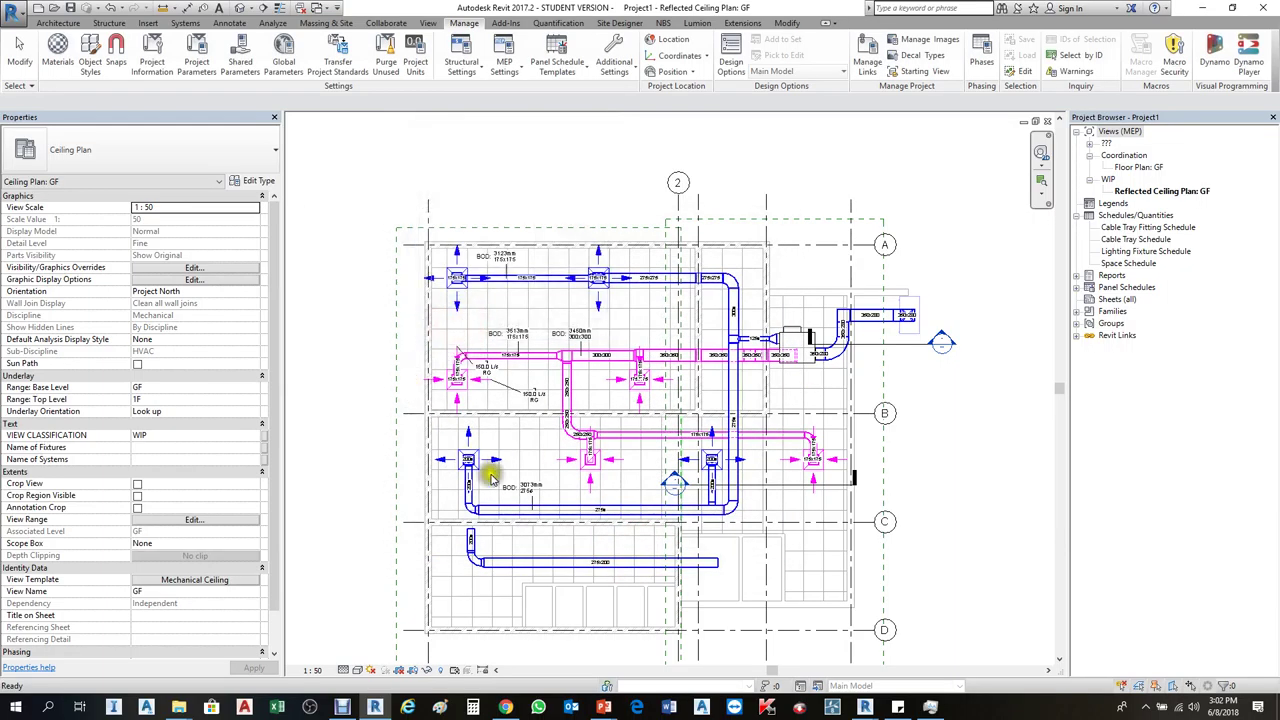
Check the Name of Fixtures and Name of Systems values on a diffuser and the view
{"action": "scroll", "coordinate": [490, 537], "scroll_direction": "up", "scroll_amount": 3}
{"action": "scroll", "coordinate": [485, 480], "scroll_direction": "up", "scroll_amount": 2}
{"action": "left_click", "coordinate": [478, 425]}
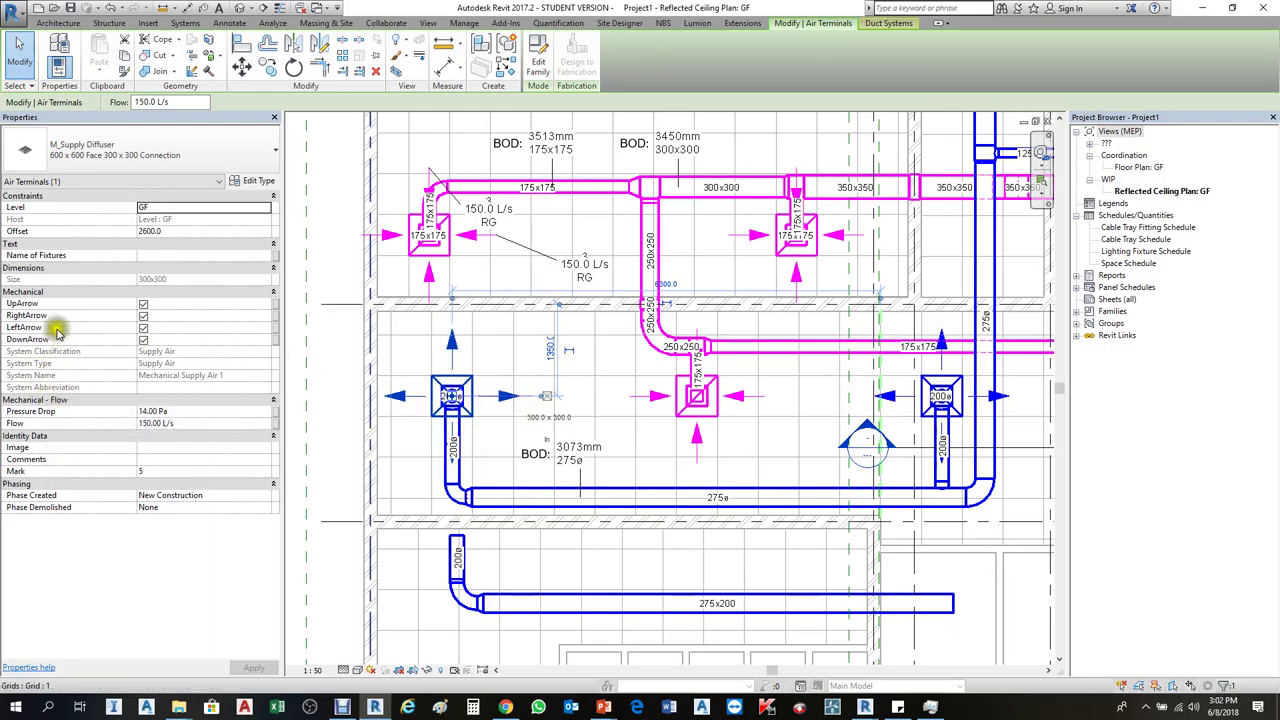
{"action": "left_click", "coordinate": [145, 255]}
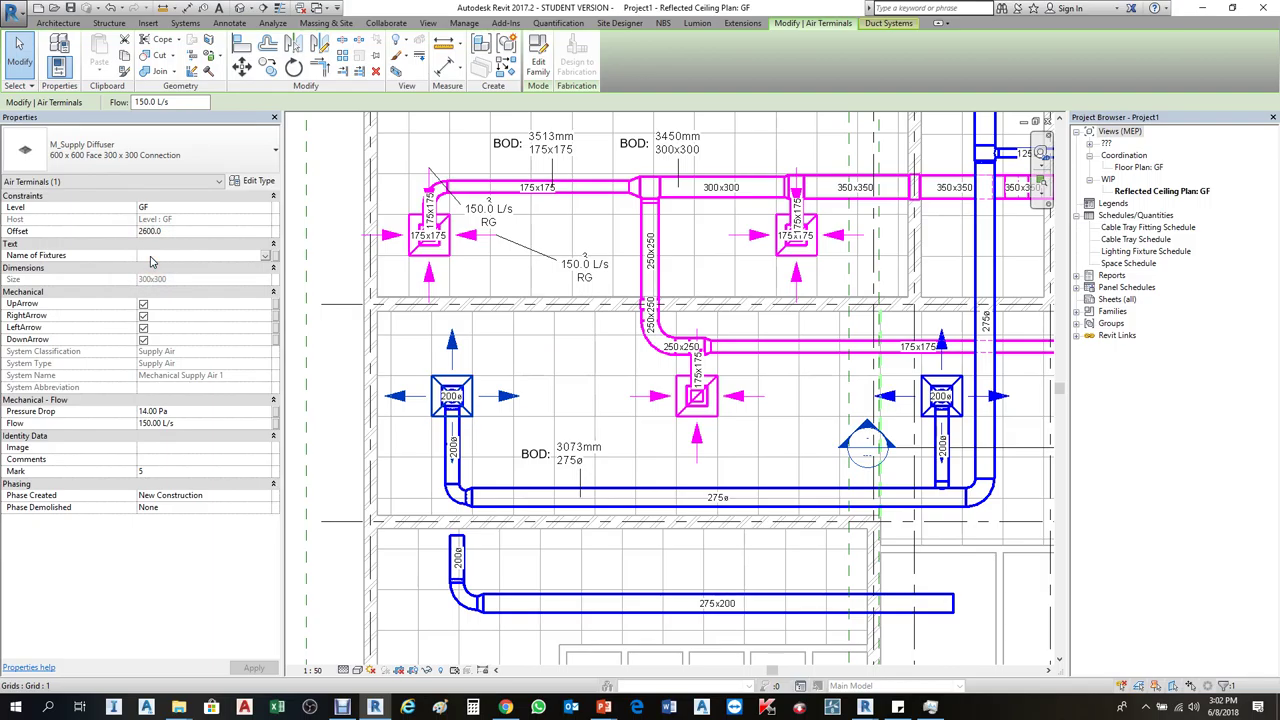
{"action": "left_click", "coordinate": [333, 446]}
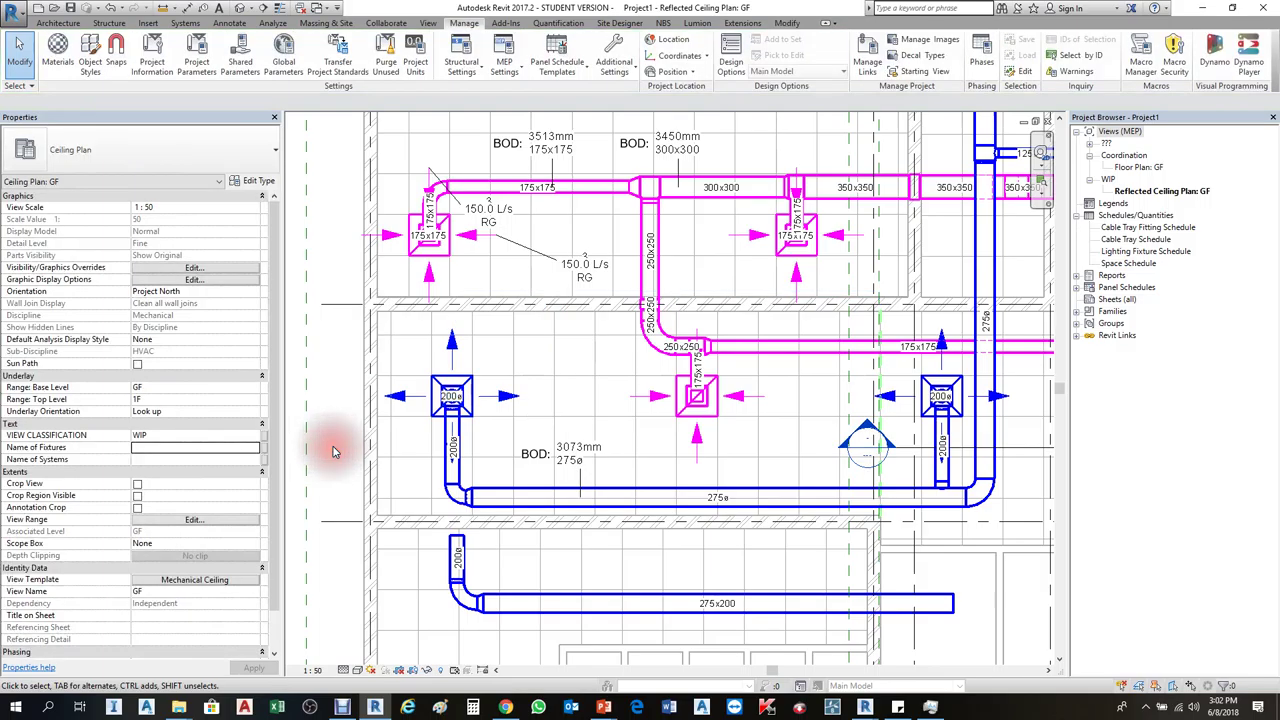
{"action": "left_click", "coordinate": [152, 459]}
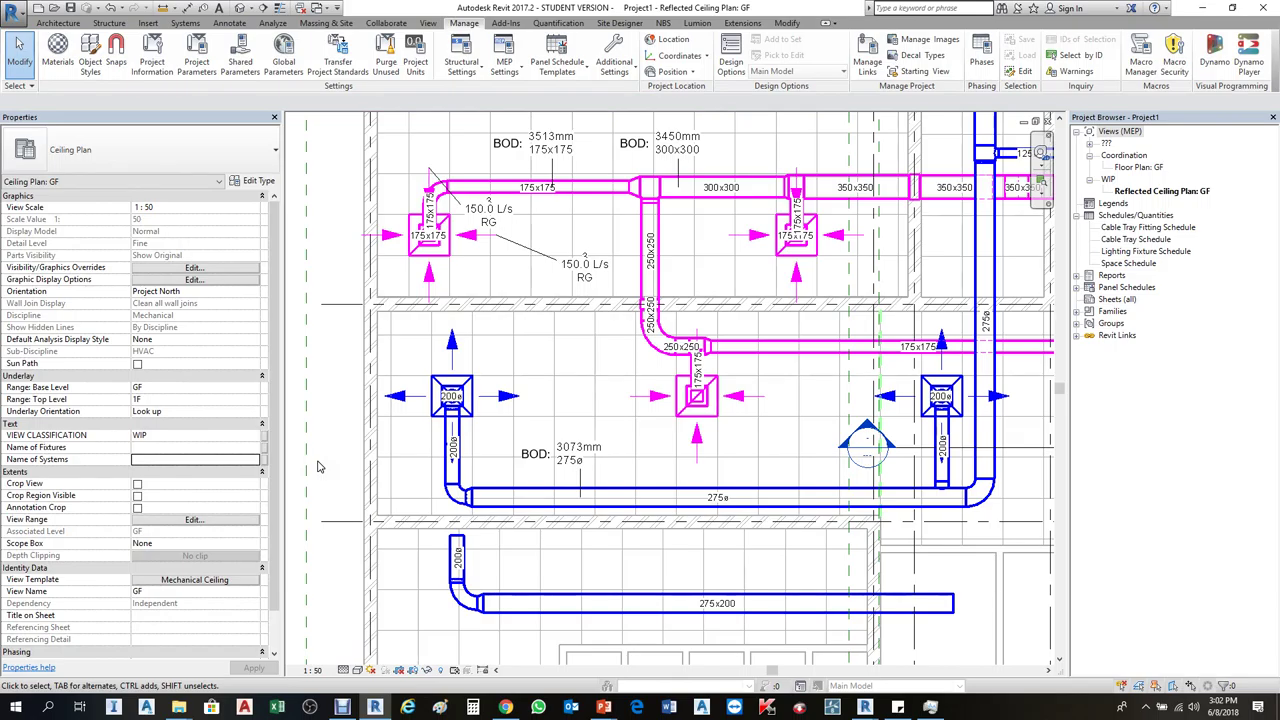
{"action": "left_click", "coordinate": [143, 447]}
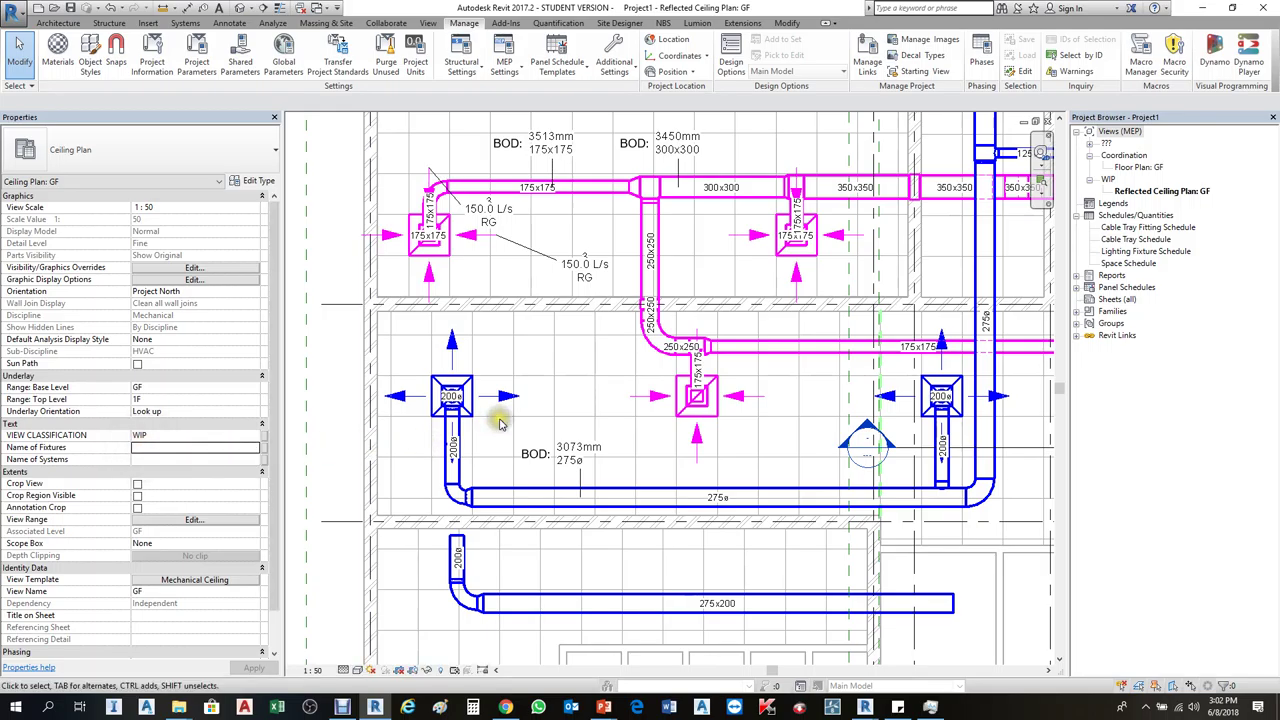
{"action": "scroll", "coordinate": [518, 375], "scroll_direction": "down", "scroll_amount": 2}
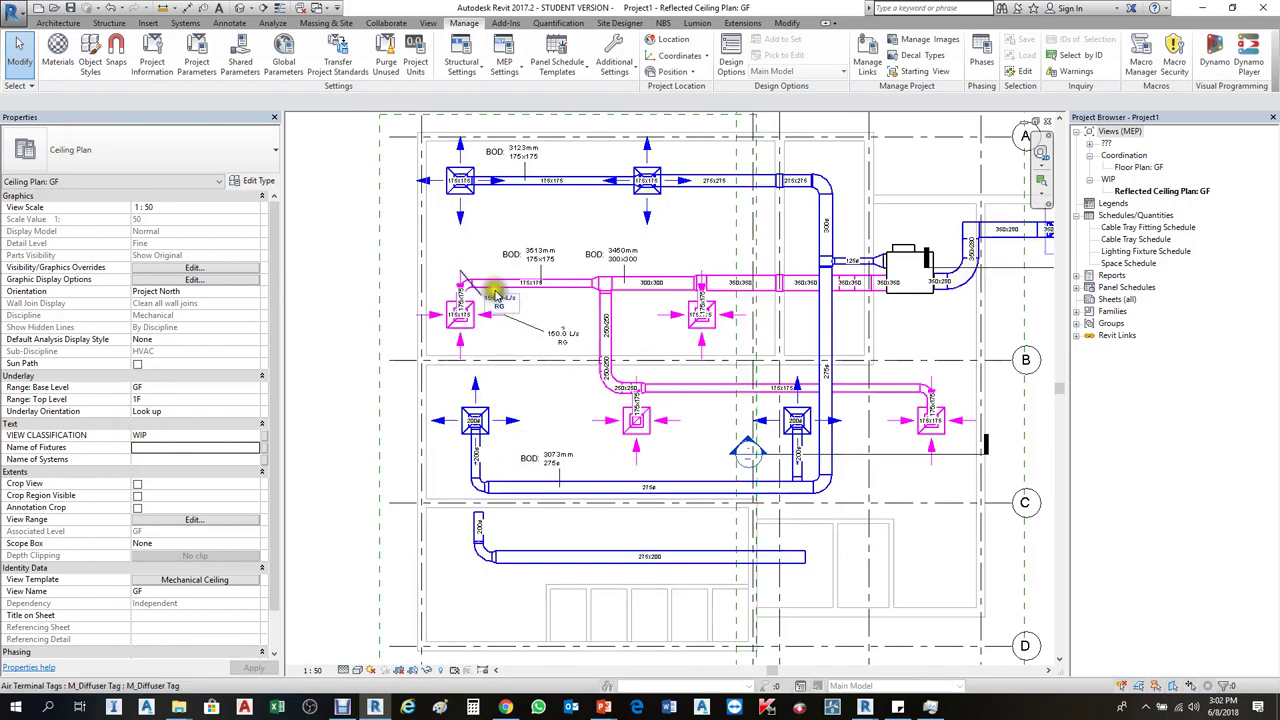
Set Name of Fixtures to S on the four supply diffusers
{"action": "left_click", "coordinate": [460, 205]}
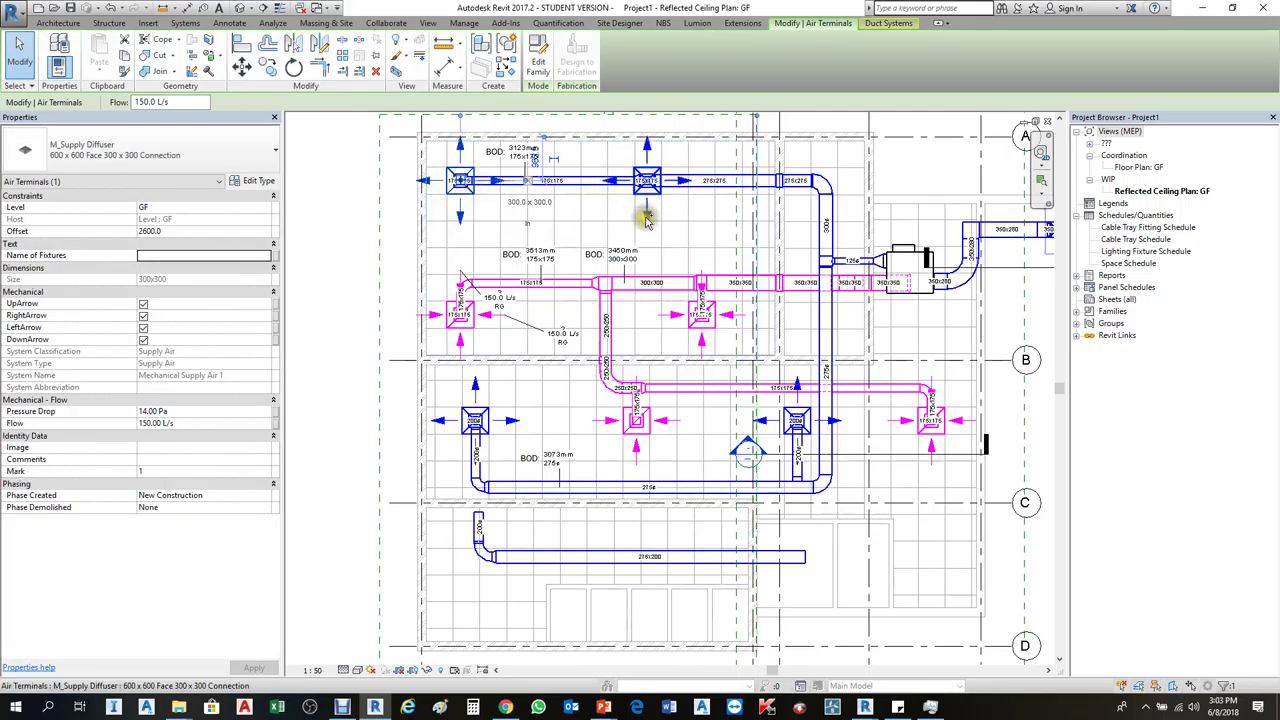
{"action": "left_click", "coordinate": [515, 422], "text": "ctrl"}
{"action": "left_click", "coordinate": [777, 425], "text": "ctrl"}
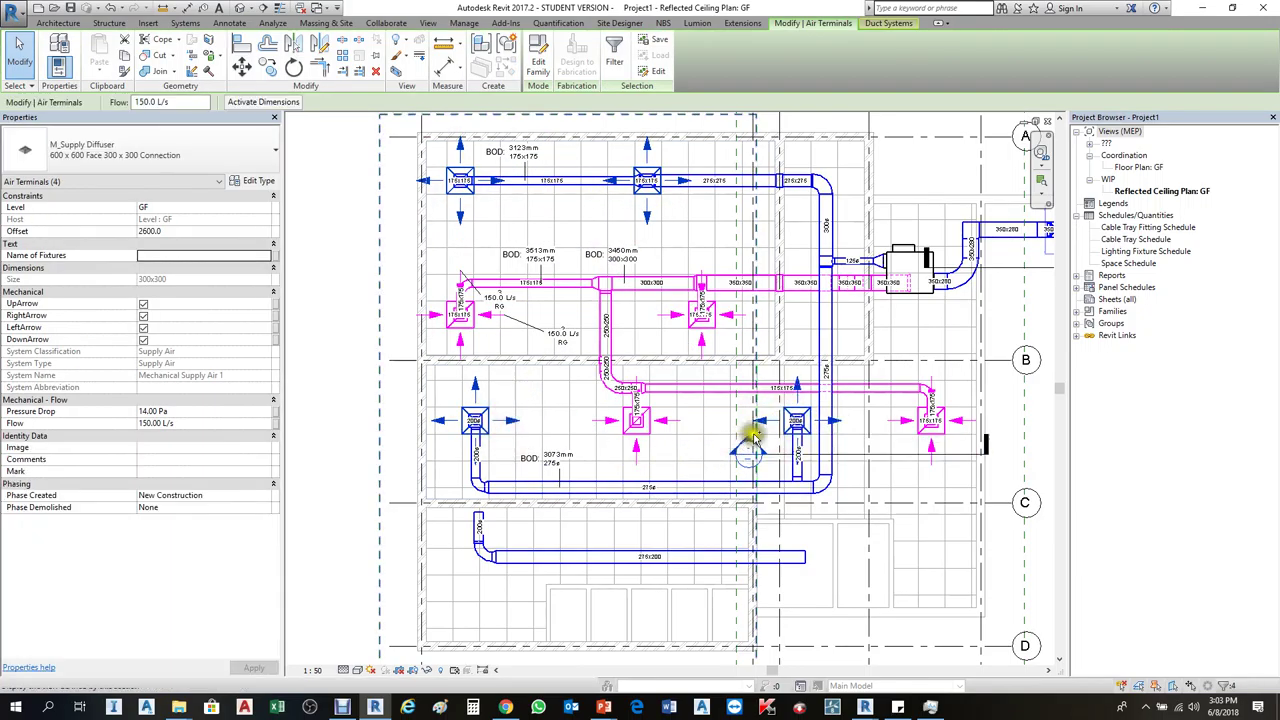
{"action": "left_click", "coordinate": [843, 423], "text": "ctrl"}
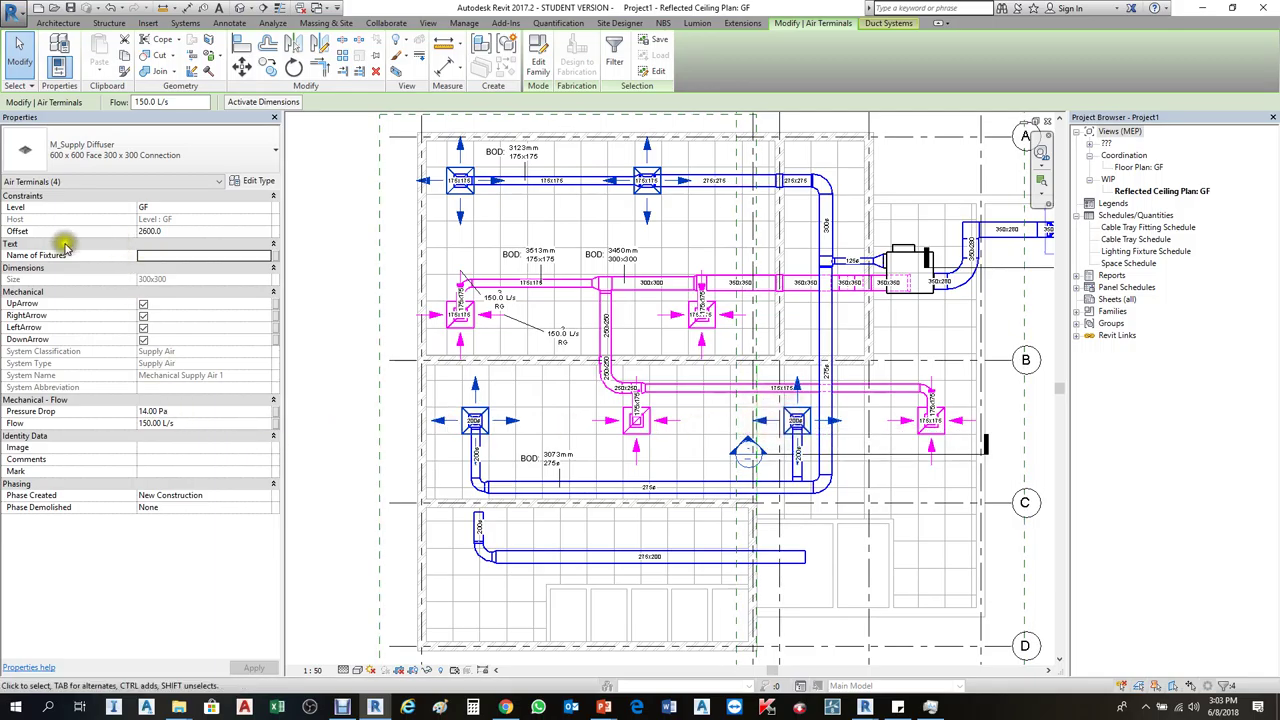
{"action": "left_click", "coordinate": [170, 255]}
{"action": "type", "text": "SG"}
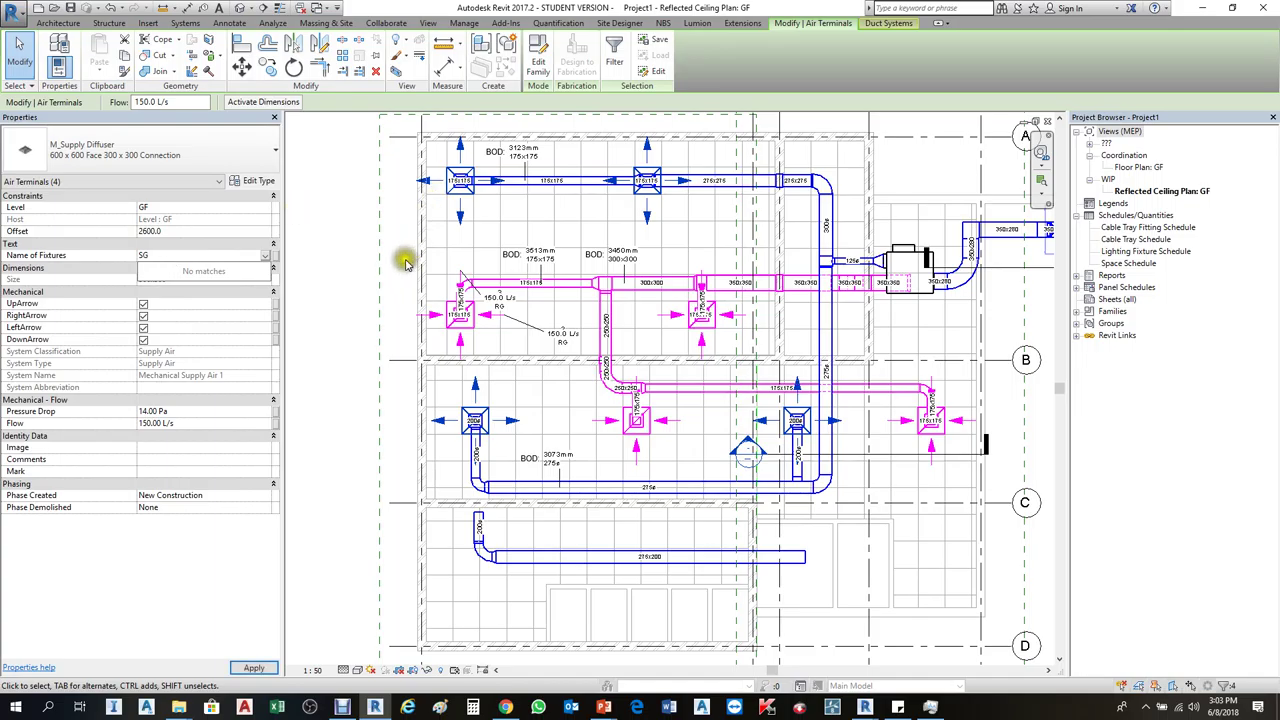
{"action": "left_click", "coordinate": [414, 314]}
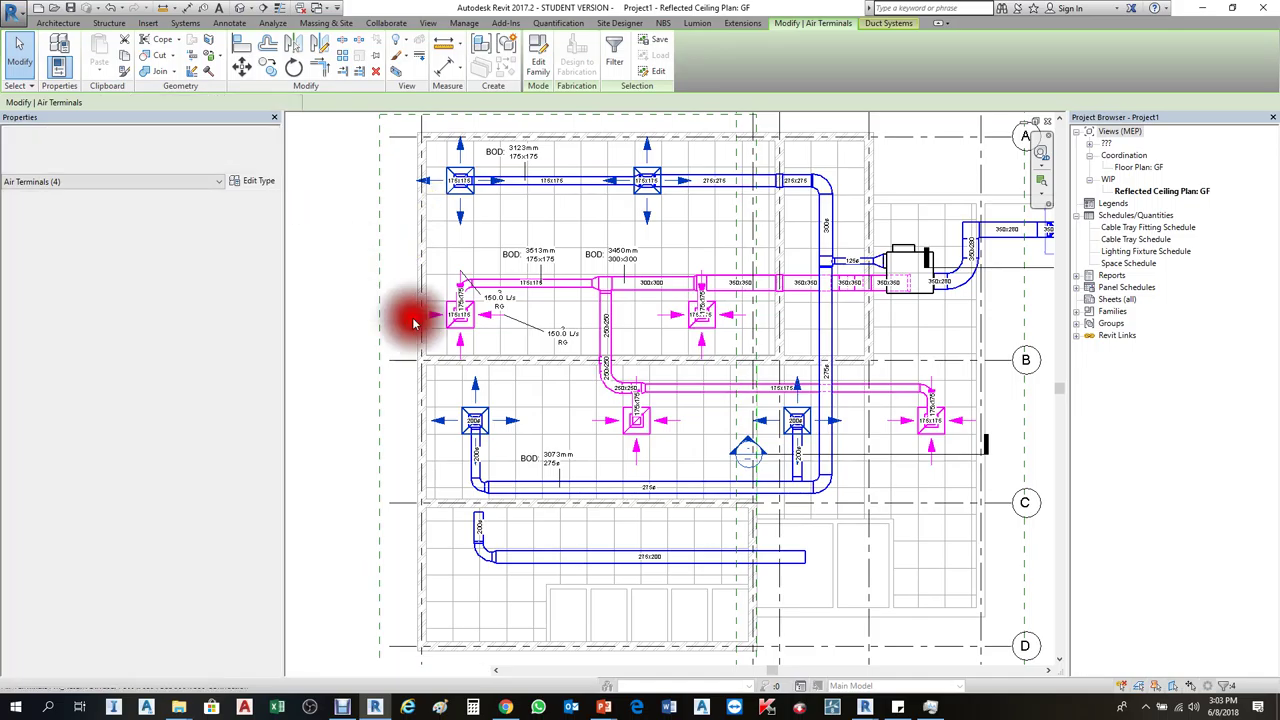
Set Name of Fixtures to RG on the four return diffusers
{"action": "left_click", "coordinate": [470, 314]}
{"action": "left_click_drag", "start_coordinate": [486, 320], "coordinate": [491, 320]}
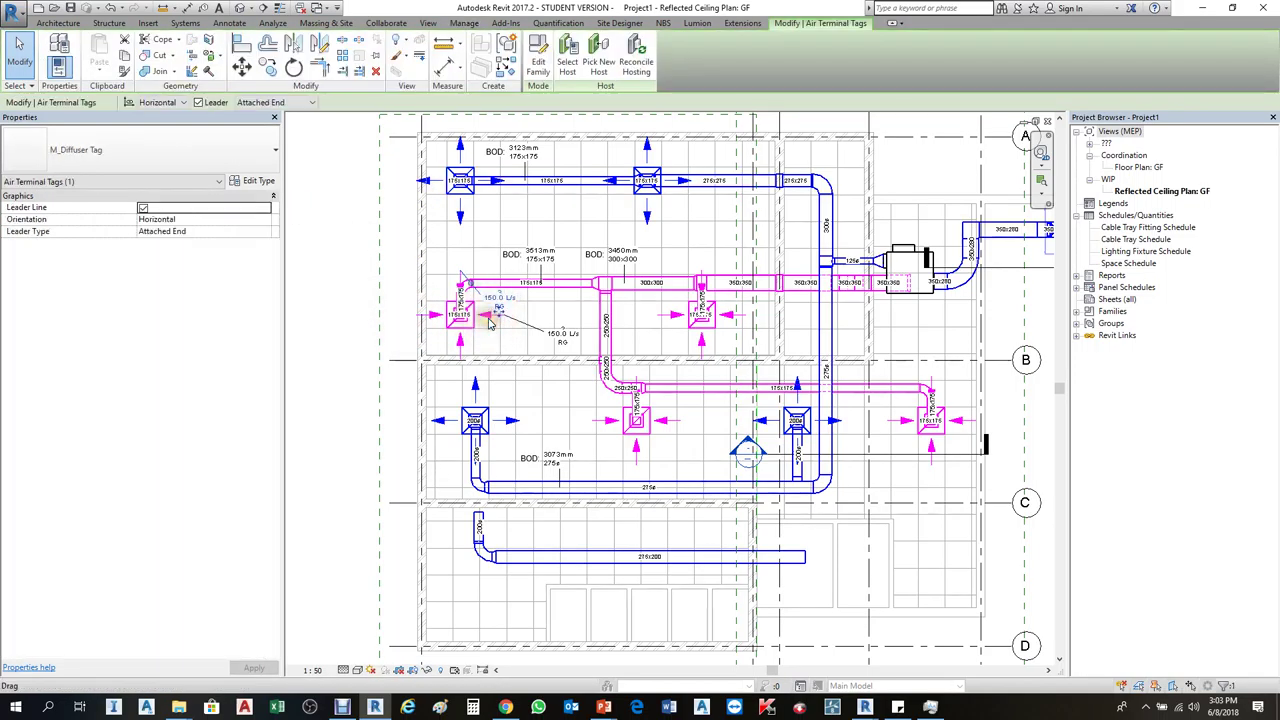
{"action": "key", "text": "Escape"}
{"action": "left_click", "coordinate": [488, 322]}
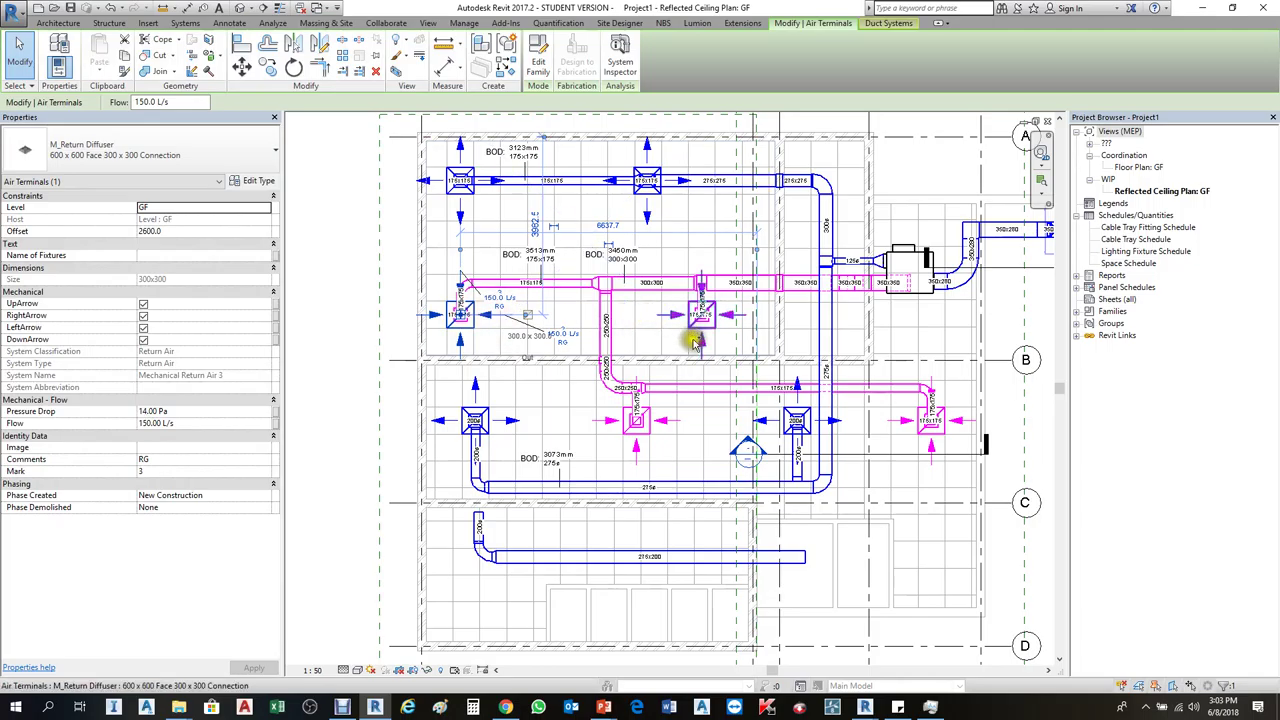
{"action": "left_click", "coordinate": [700, 338], "text": "ctrl"}
{"action": "left_click", "coordinate": [640, 450], "text": "ctrl"}
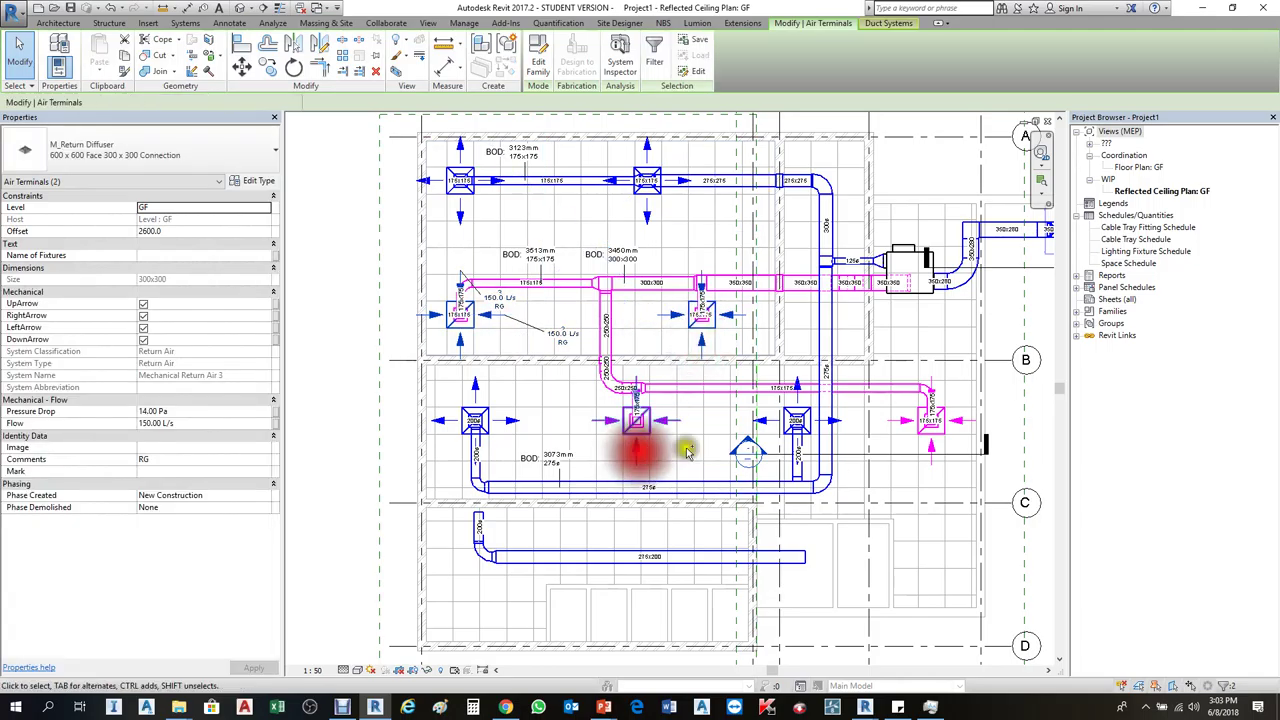
{"action": "left_click", "coordinate": [931, 440], "text": "ctrl"}
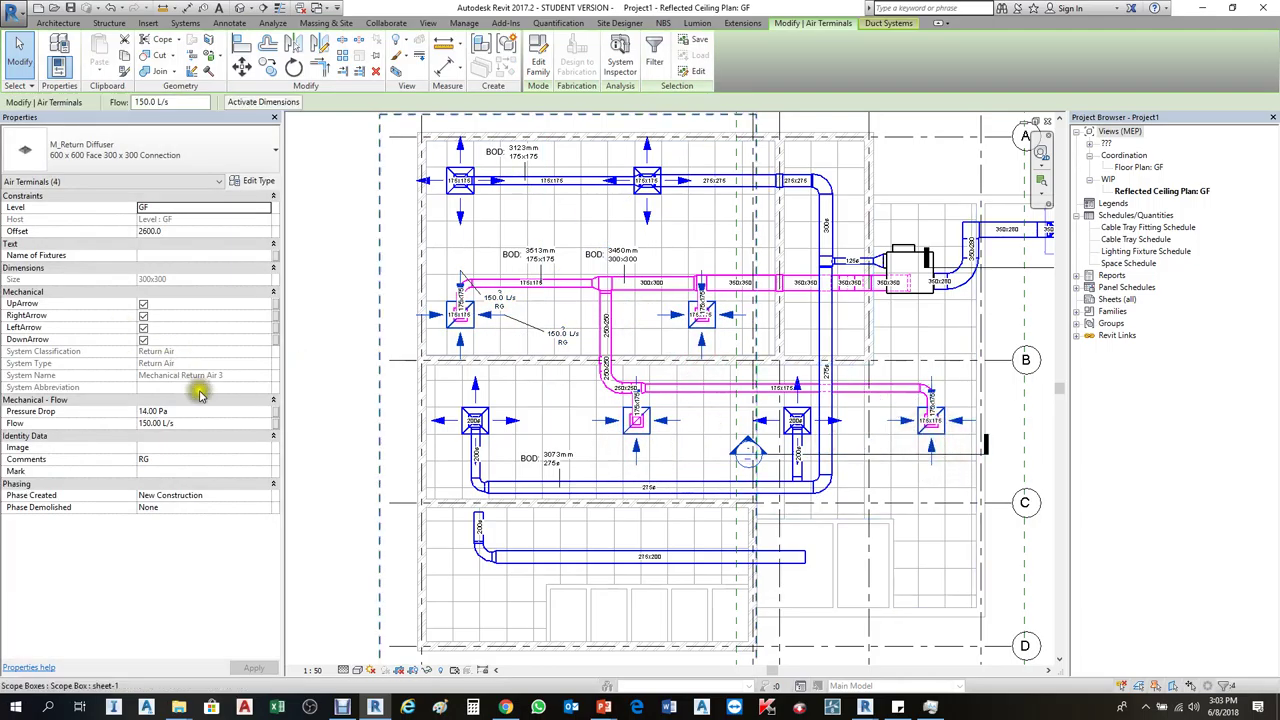
{"action": "left_click", "coordinate": [175, 255]}
{"action": "type", "text": "RG"}
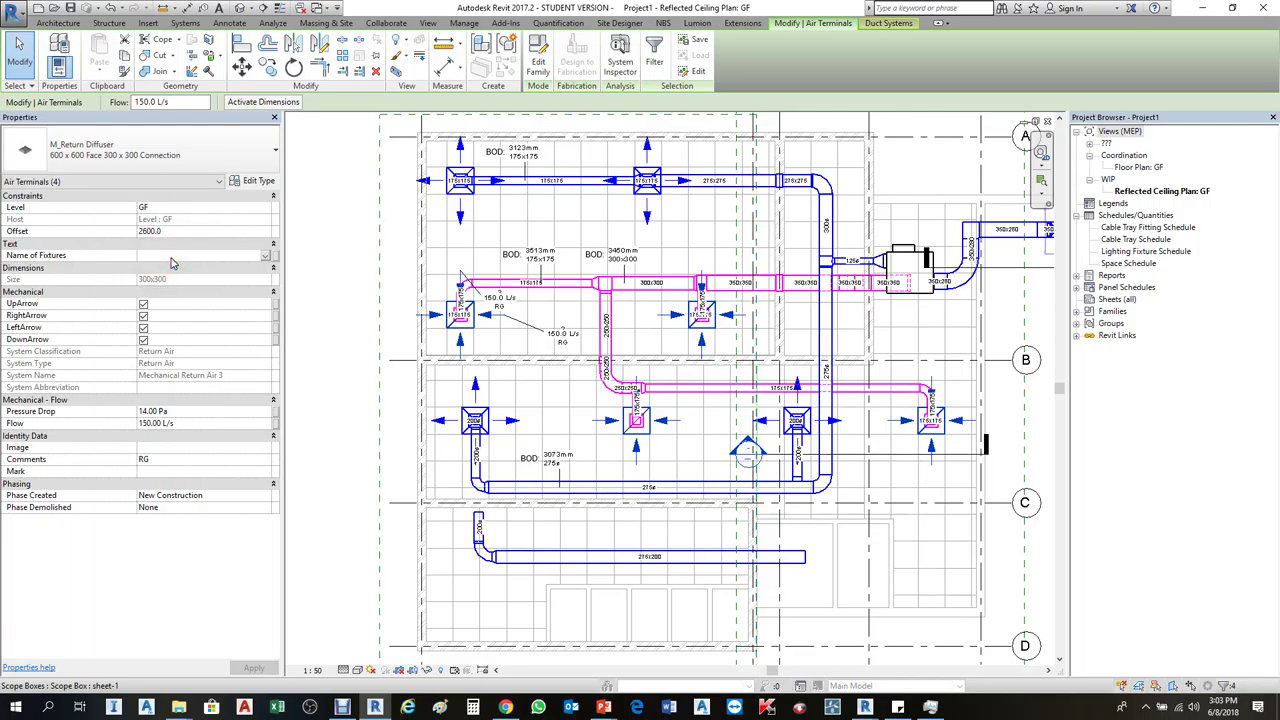
{"action": "left_click", "coordinate": [308, 307]}
{"action": "scroll", "coordinate": [525, 317], "scroll_direction": "up", "scroll_amount": 3}
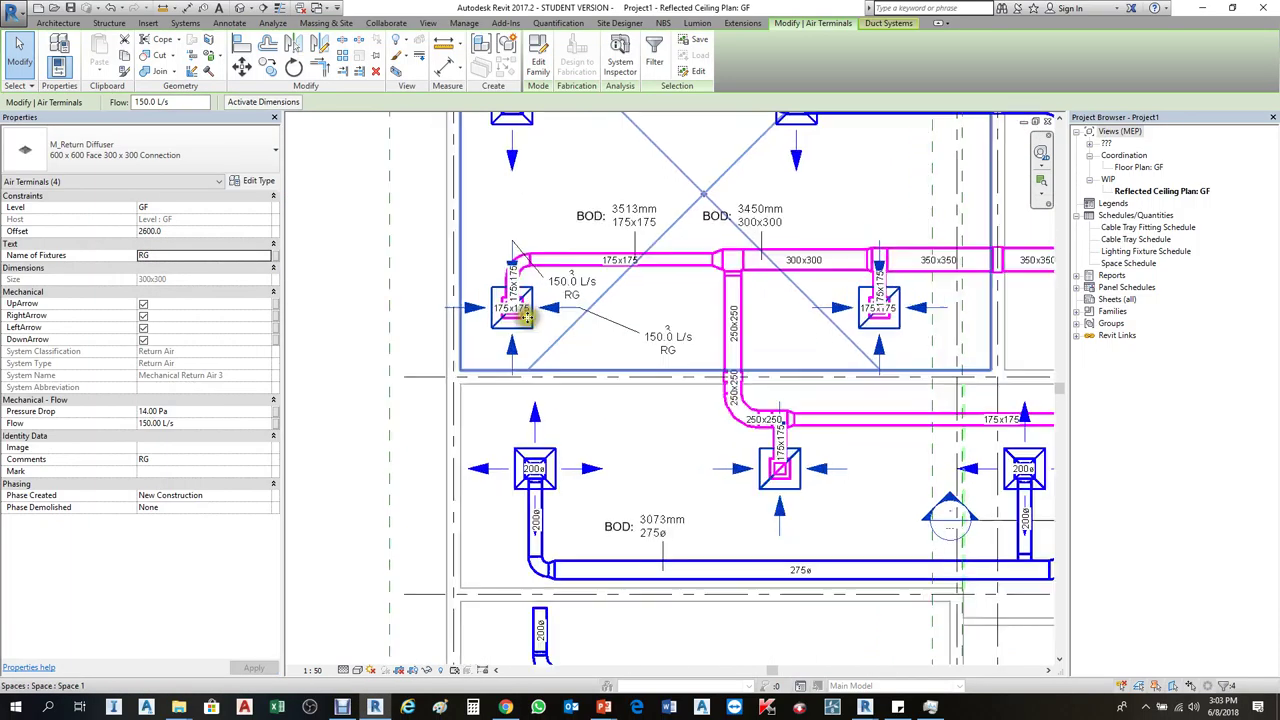
{"action": "scroll", "coordinate": [525, 317], "scroll_direction": "up", "scroll_amount": 2}
Move the 150.0 L/s RG tag up above the duct
{"action": "key", "text": "Escape"}
{"action": "left_click", "coordinate": [619, 290]}
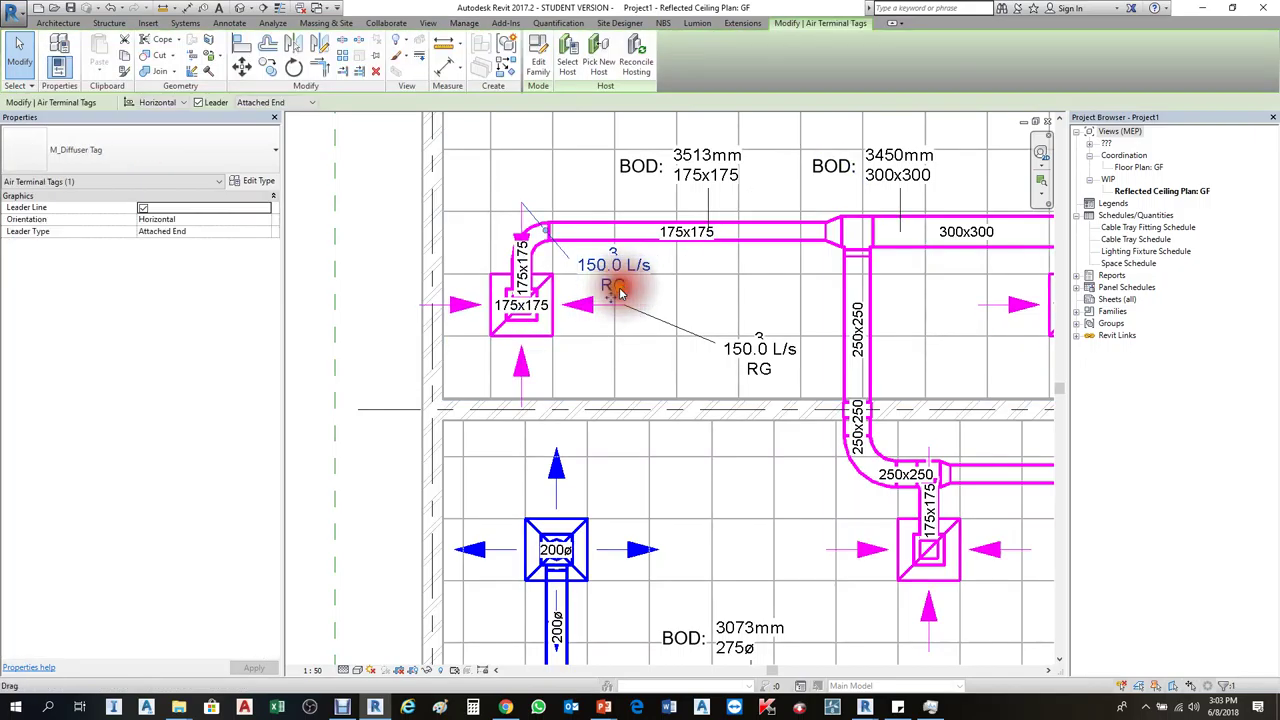
{"action": "left_click_drag", "start_coordinate": [619, 290], "coordinate": [556, 182]}
{"action": "left_click", "coordinate": [700, 293]}
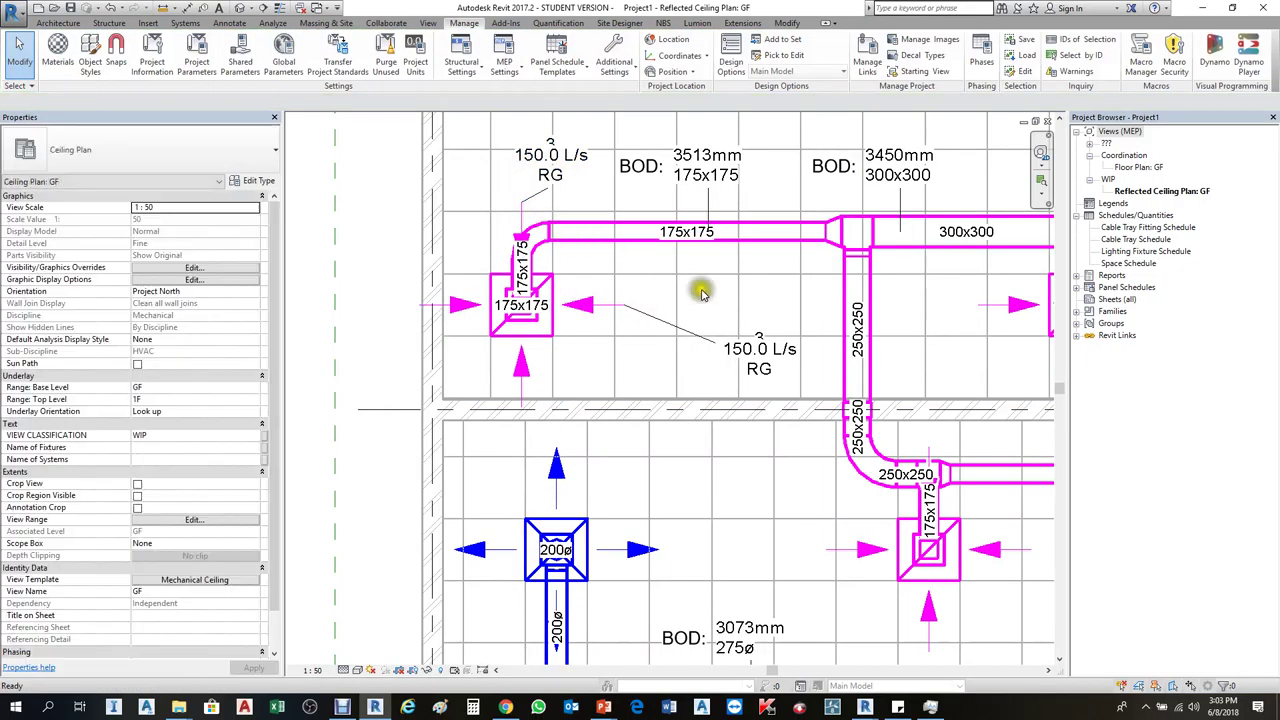
Tag the return diffuser again on its left by category and edit the M_Diffuser Tag family
{"action": "key", "text": "g"}
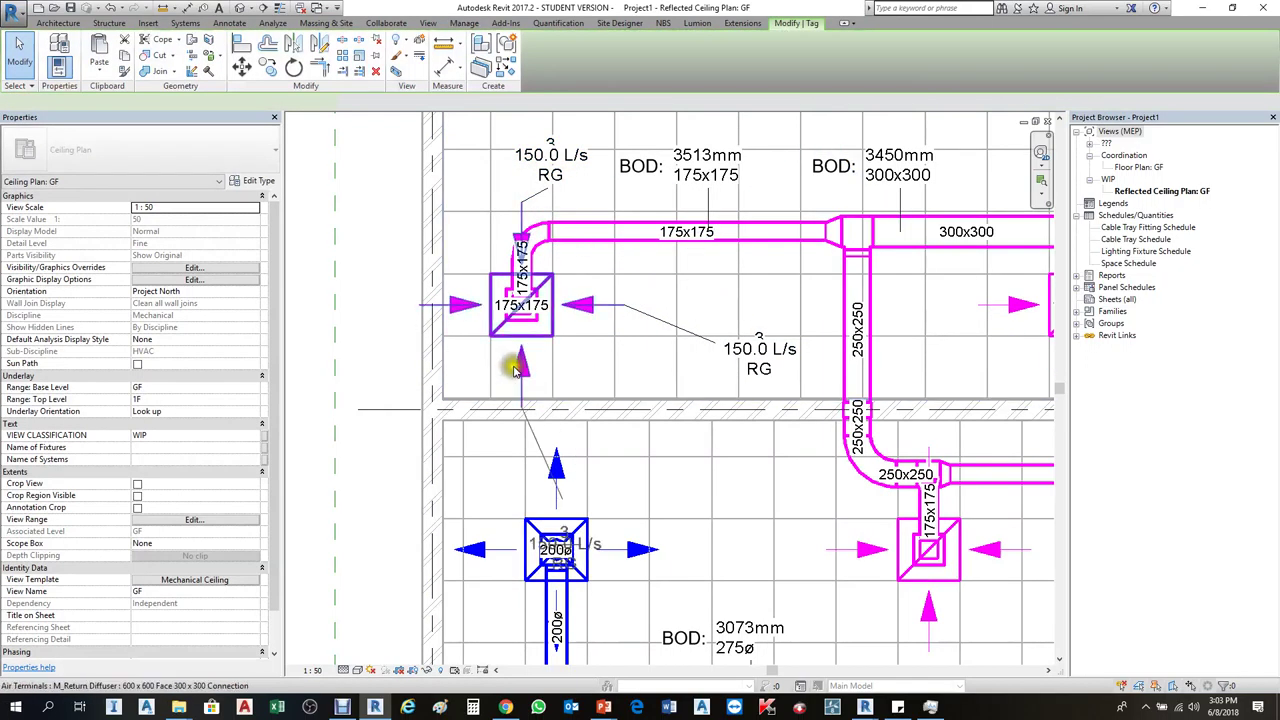
{"action": "scroll", "coordinate": [520, 345], "scroll_direction": "down", "scroll_amount": 3}
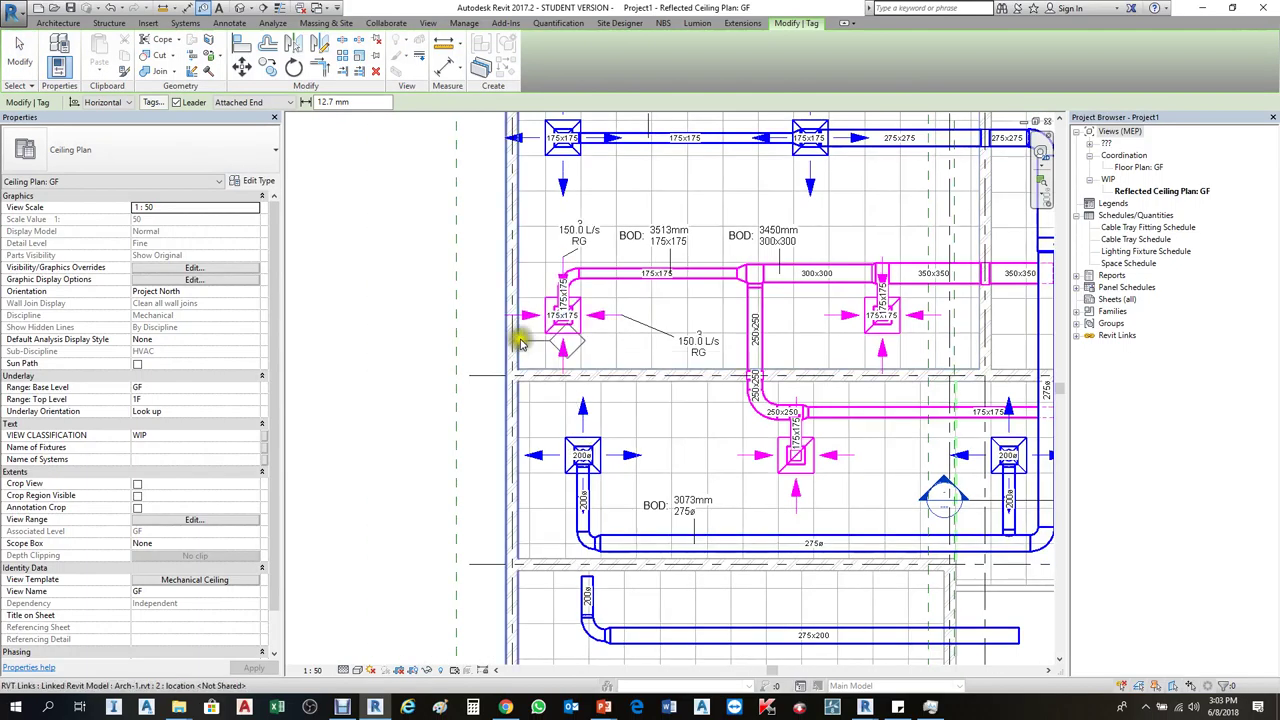
{"action": "left_click", "coordinate": [471, 345]}
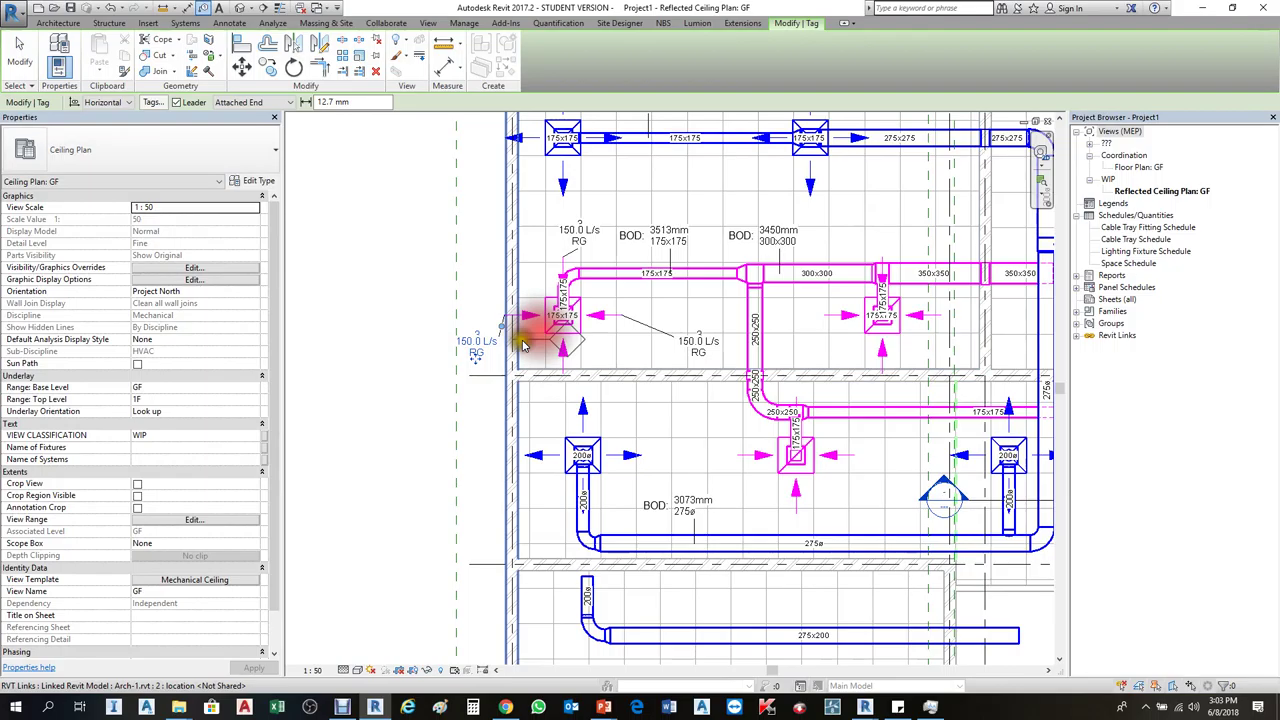
{"action": "scroll", "coordinate": [470, 347], "scroll_direction": "up", "scroll_amount": 3}
{"action": "key", "text": "Escape"}
{"action": "left_click", "coordinate": [474, 358]}
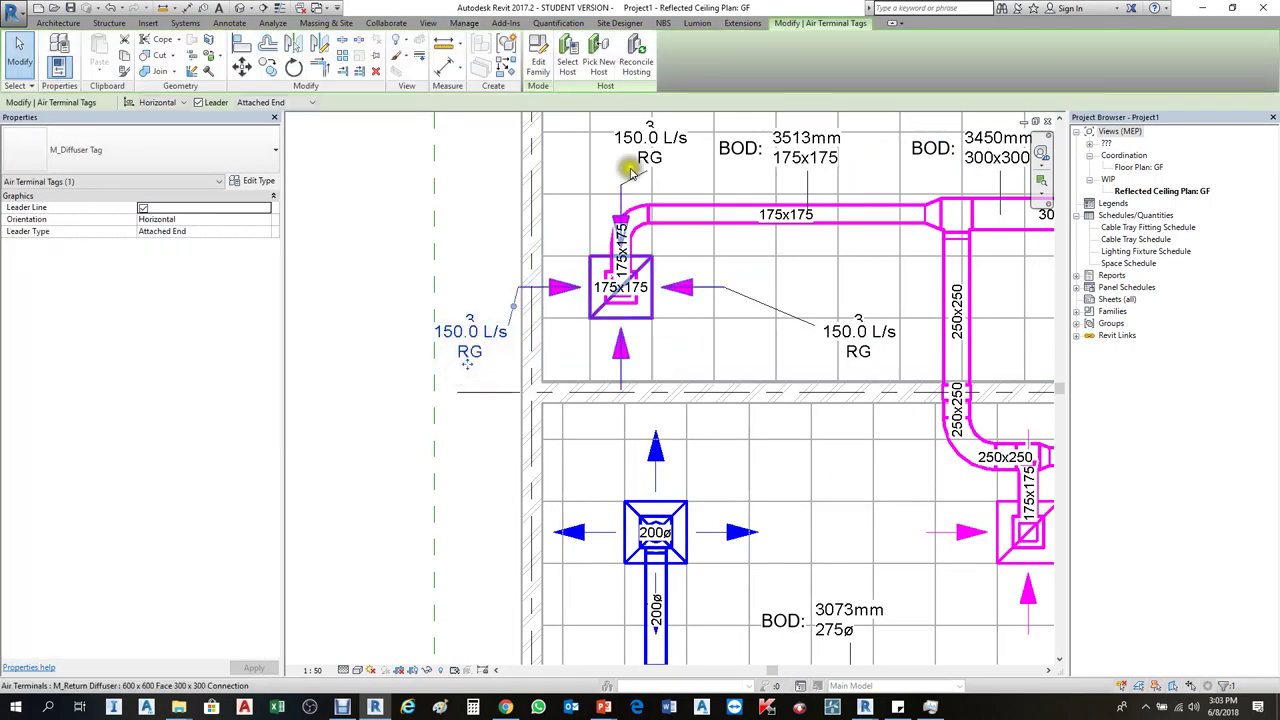
{"action": "left_click", "coordinate": [538, 55]}
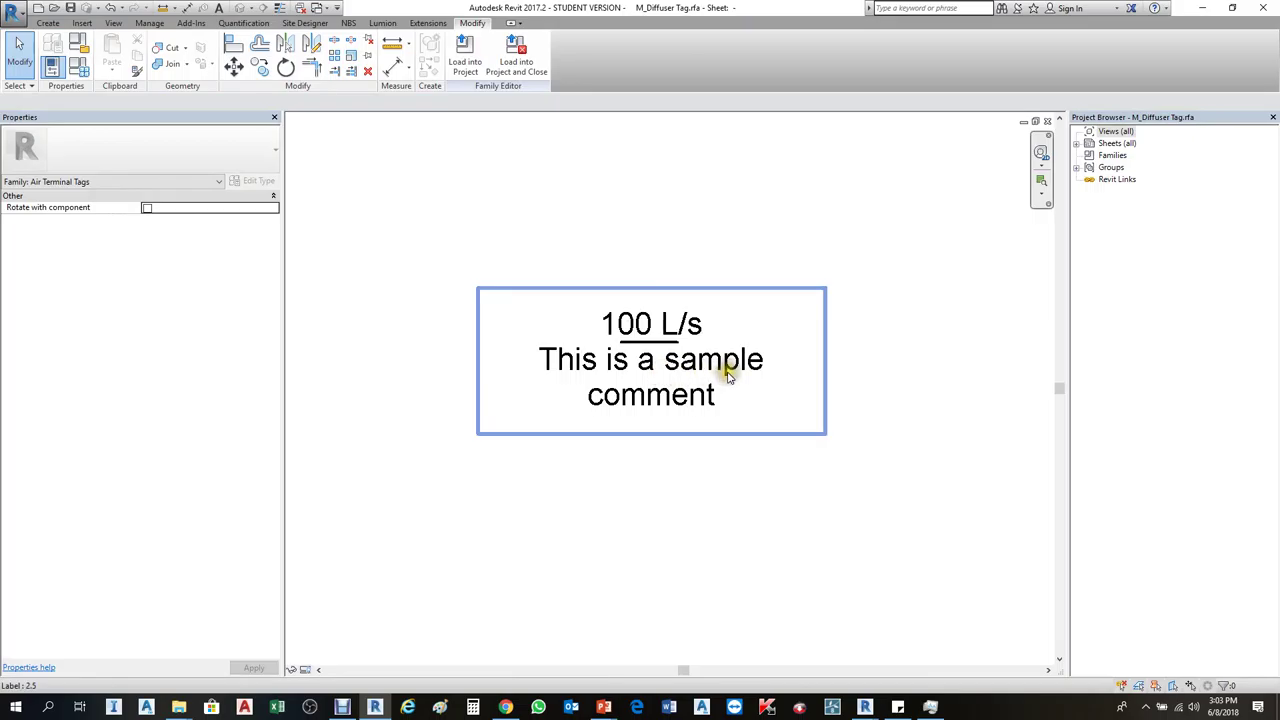
Delete the flow and comment label, keeping the small label for editing
{"action": "left_click", "coordinate": [728, 373]}
{"action": "key", "text": "Delete"}
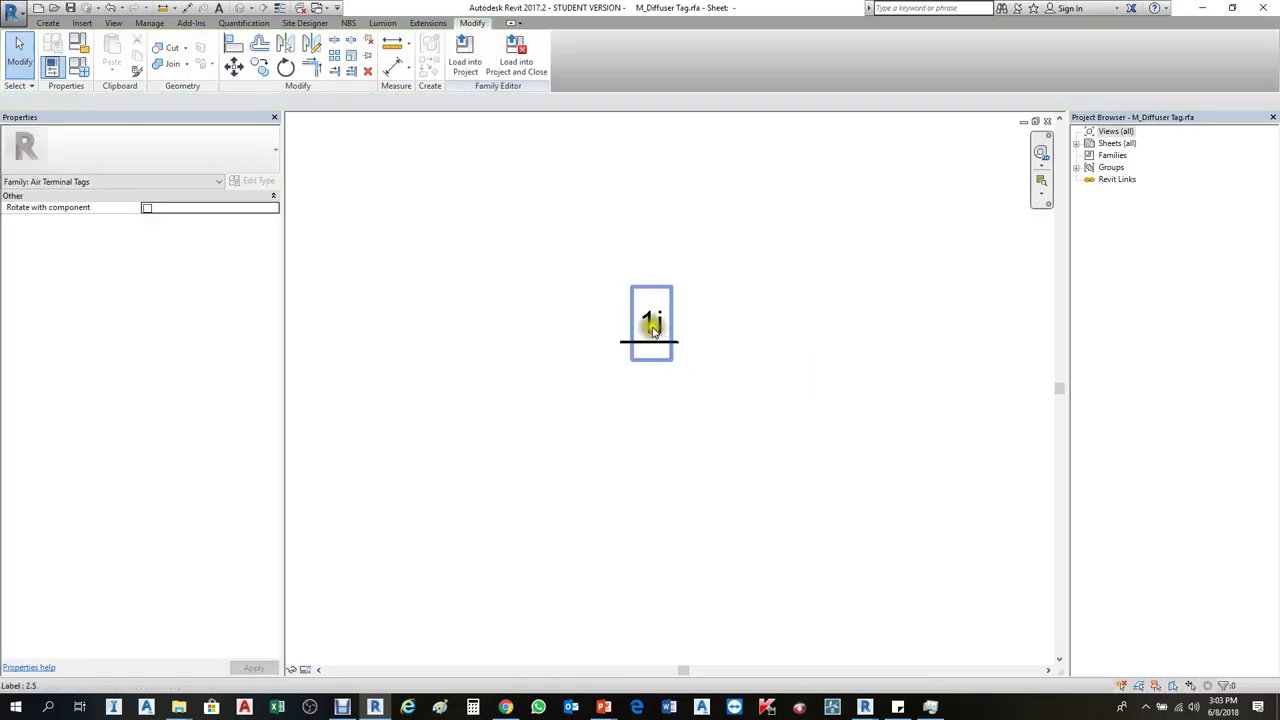
{"action": "left_click", "coordinate": [651, 330]}
{"action": "left_click", "coordinate": [464, 60]}
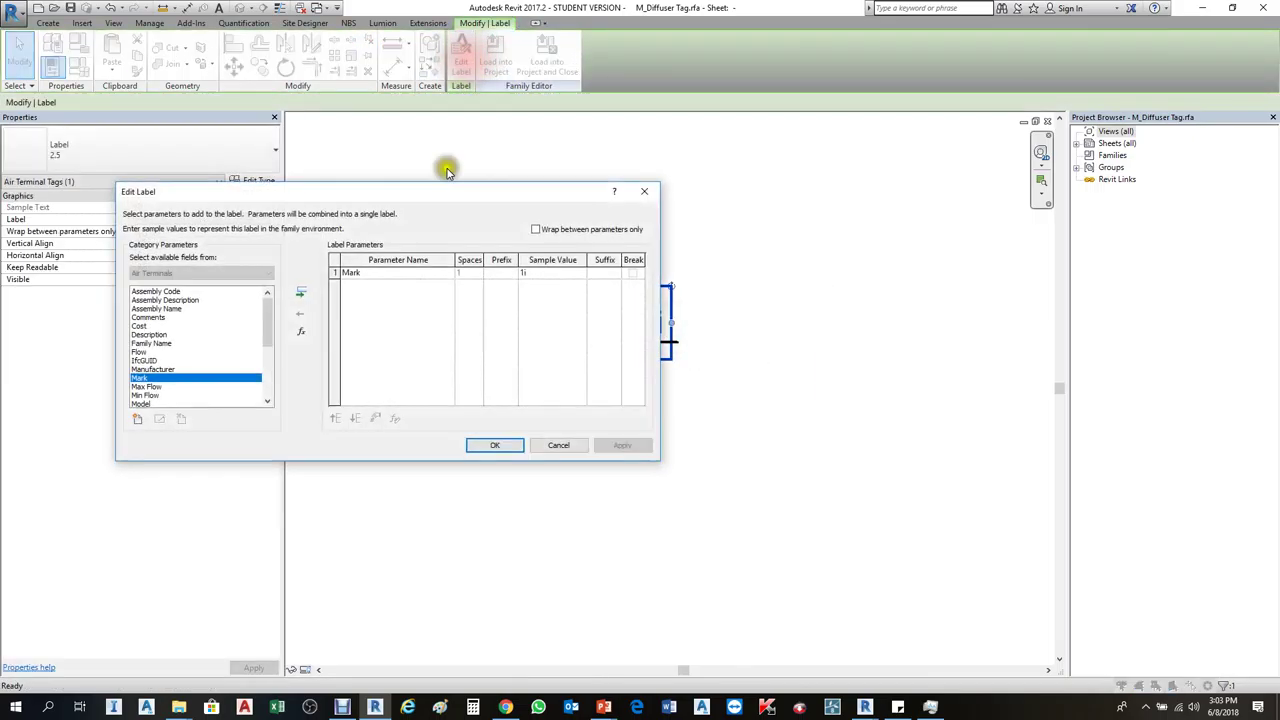
Add the Mechanical shared parameter Name of Fixtures as a label field
{"action": "left_click", "coordinate": [155, 370]}
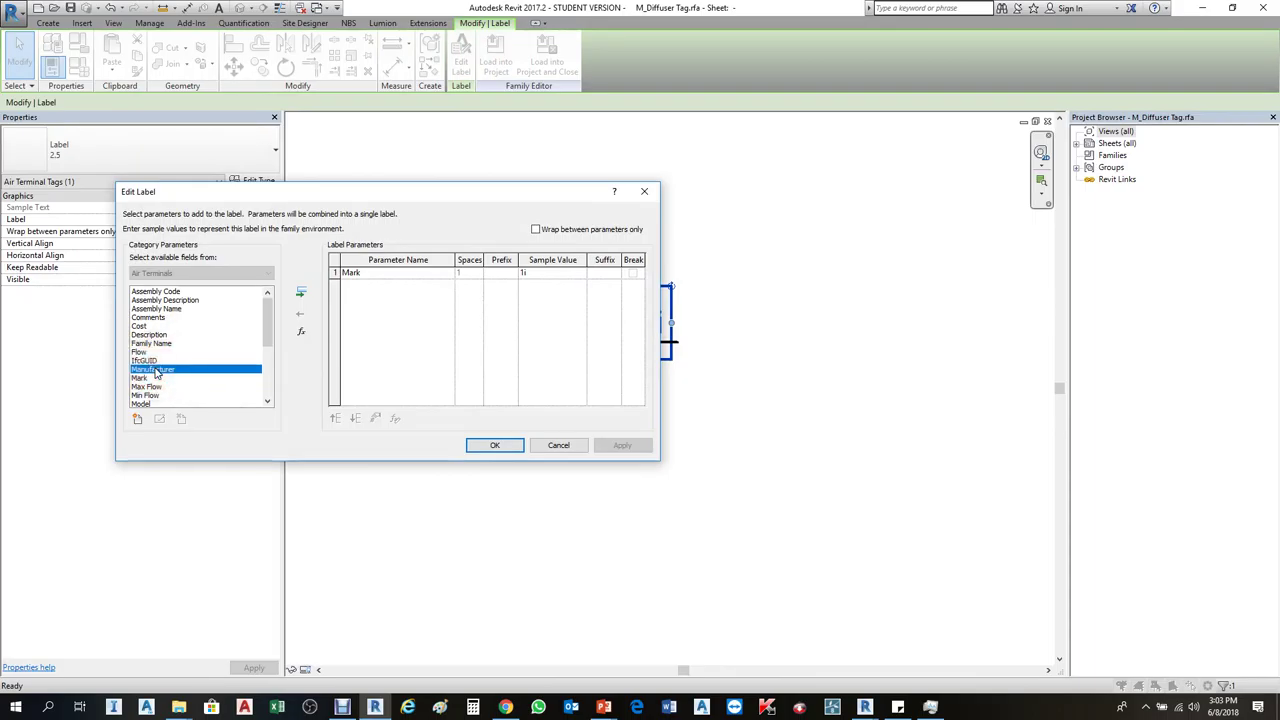
{"action": "left_click_drag", "start_coordinate": [267, 327], "coordinate": [265, 376]}
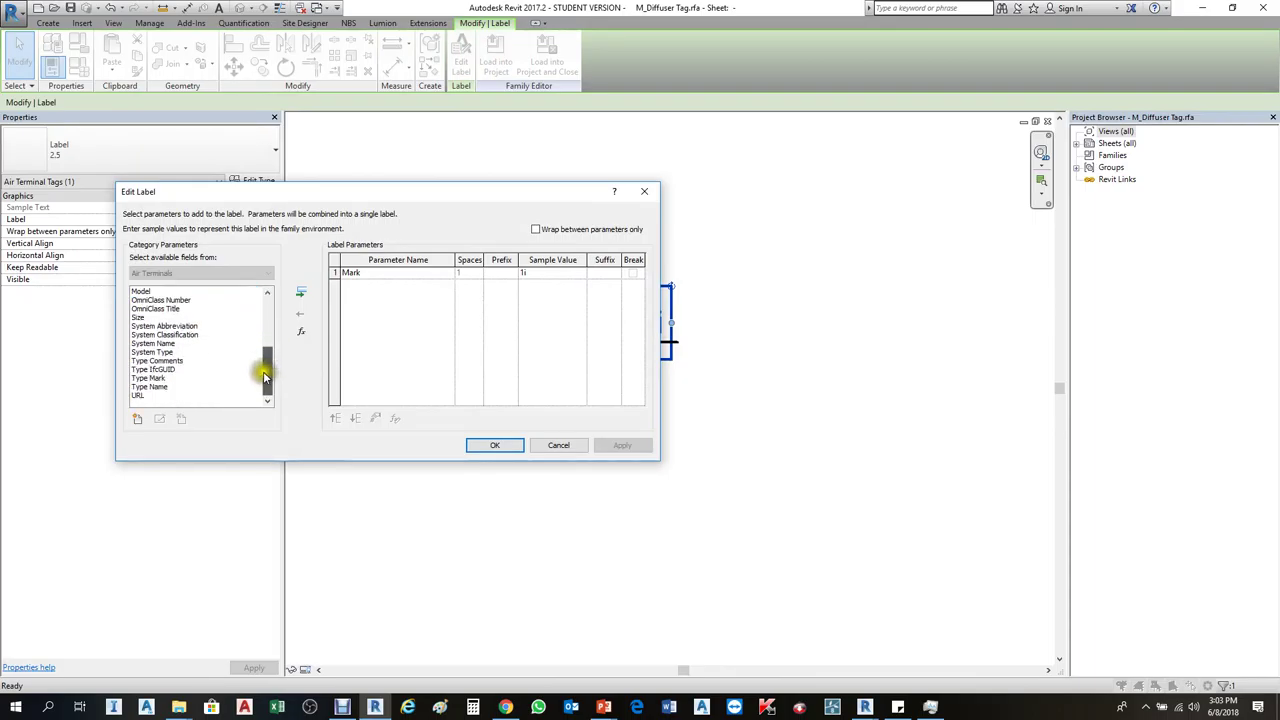
{"action": "left_click", "coordinate": [165, 334]}
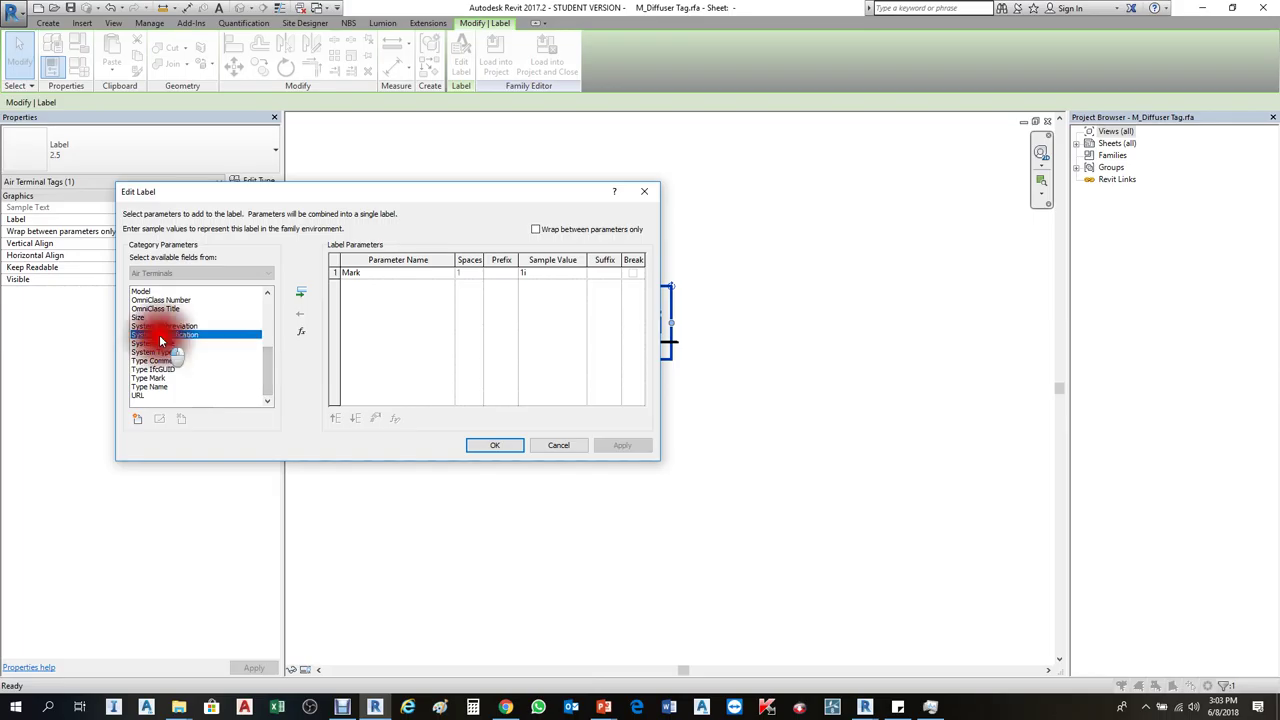
{"action": "left_click", "coordinate": [138, 420]}
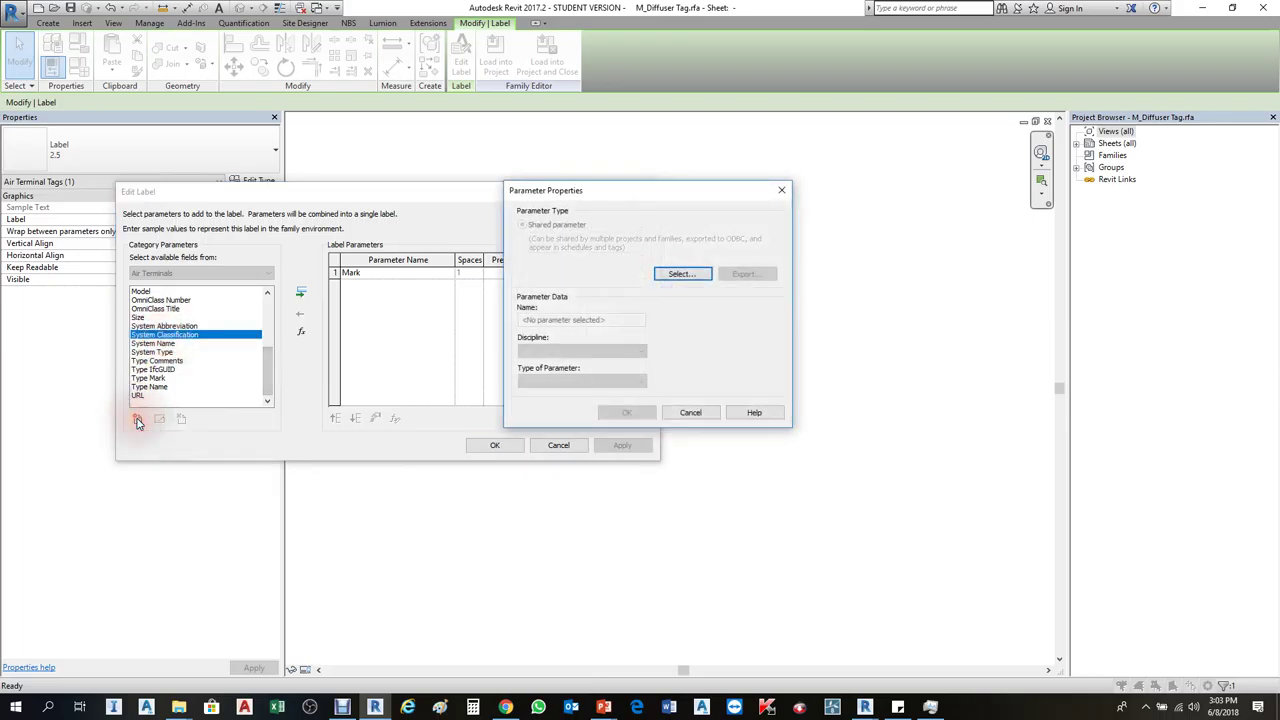
{"action": "left_click", "coordinate": [677, 275]}
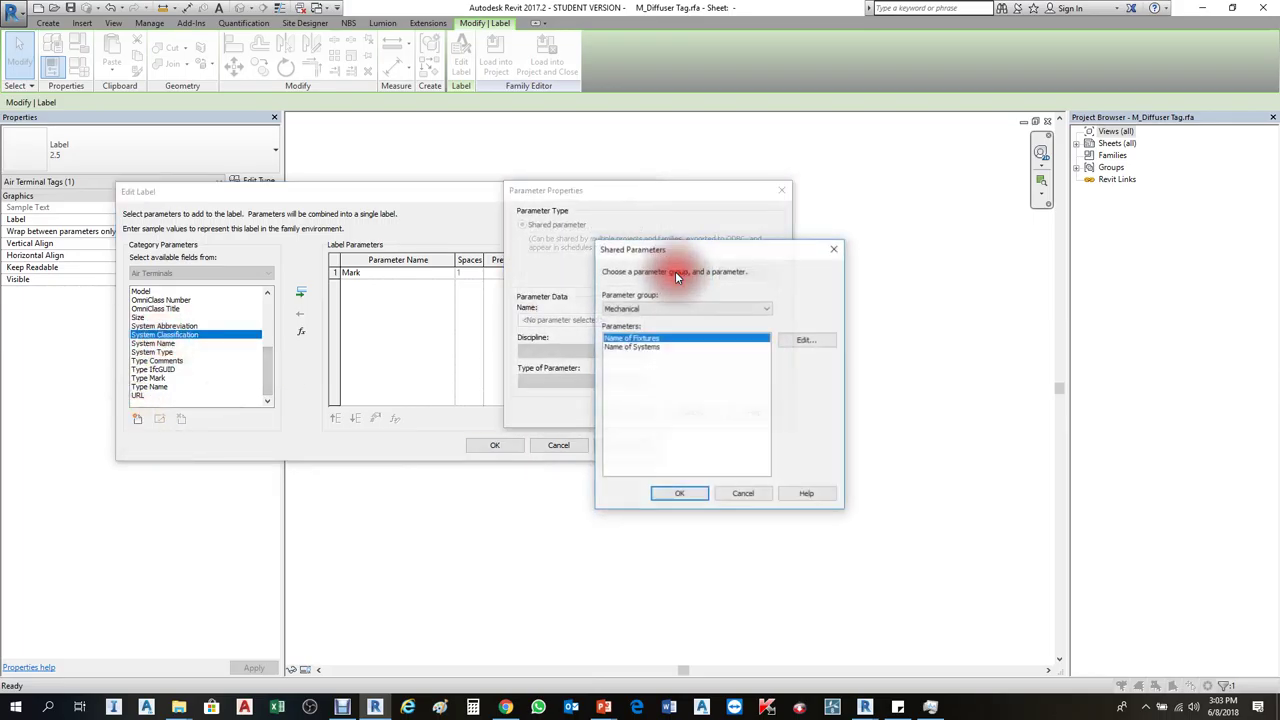
{"action": "left_click", "coordinate": [630, 339]}
{"action": "left_click", "coordinate": [632, 347]}
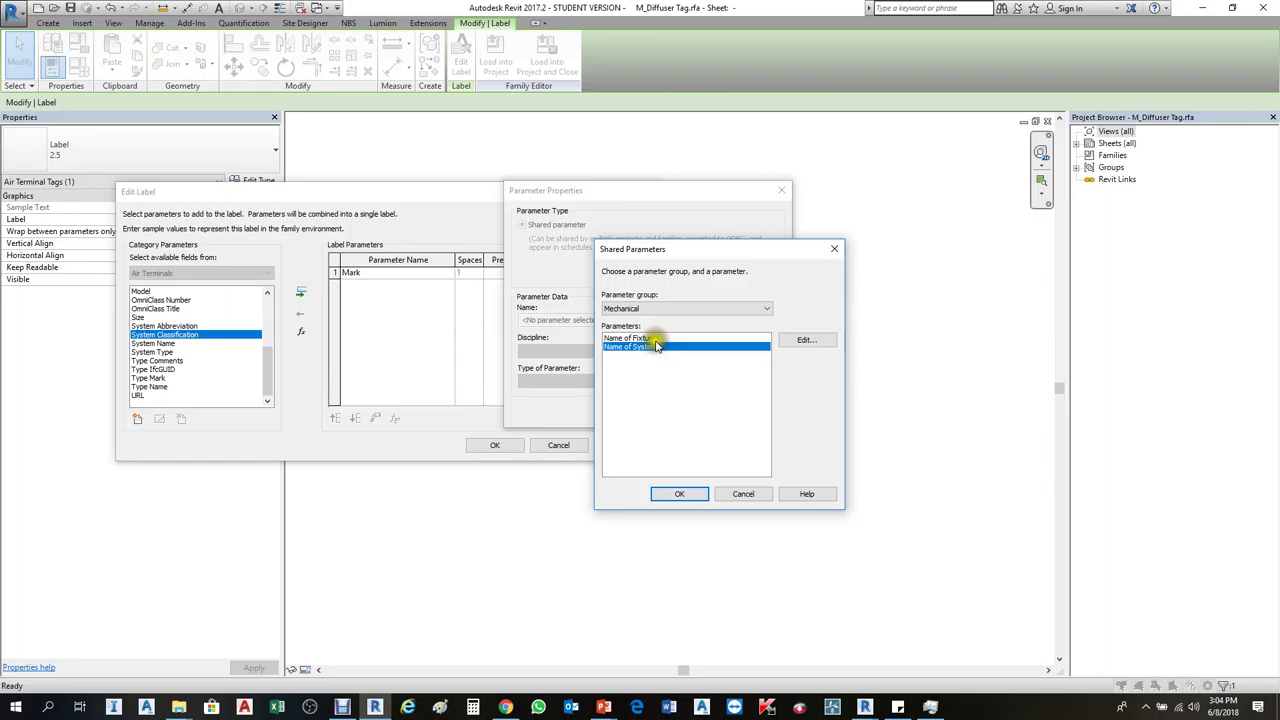
{"action": "left_click", "coordinate": [680, 492]}
{"action": "left_click", "coordinate": [621, 410]}
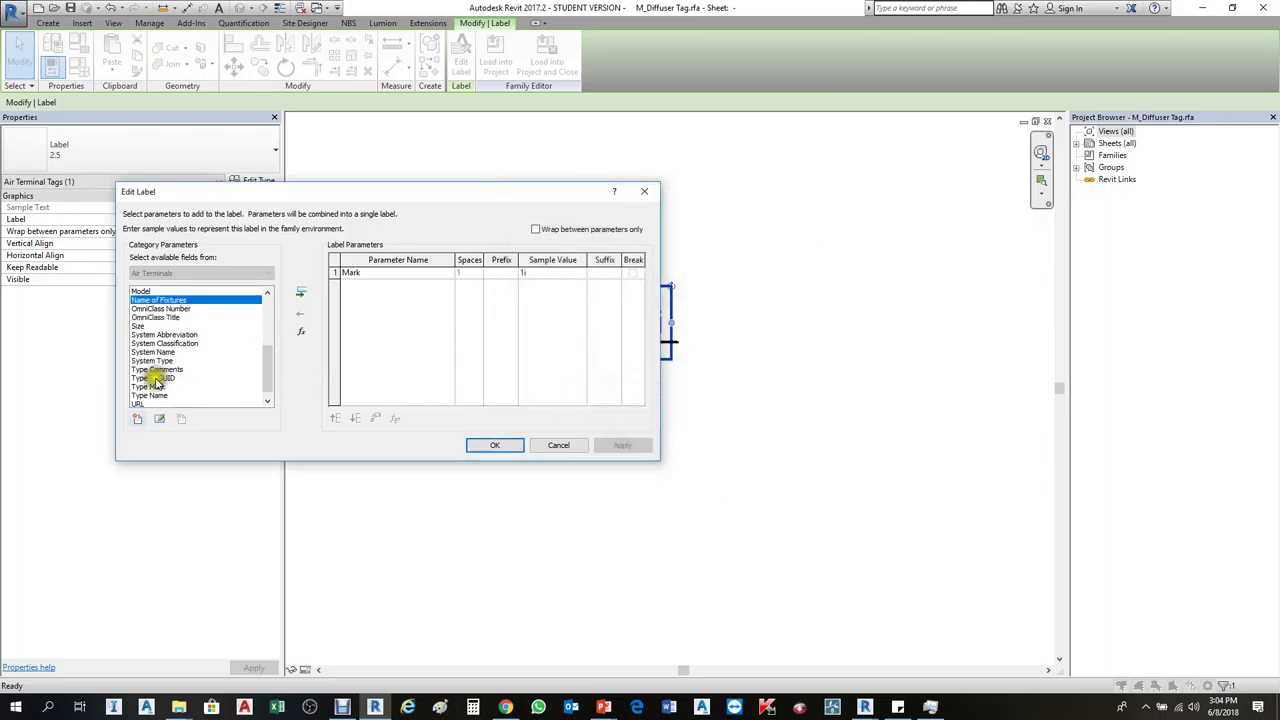
Add Name of Fixtures to the label parameters alongside Mark
{"action": "left_click", "coordinate": [150, 335]}
{"action": "scroll", "coordinate": [155, 330], "scroll_direction": "up", "scroll_amount": 1}
{"action": "scroll", "coordinate": [161, 317], "scroll_direction": "up", "scroll_amount": 2}
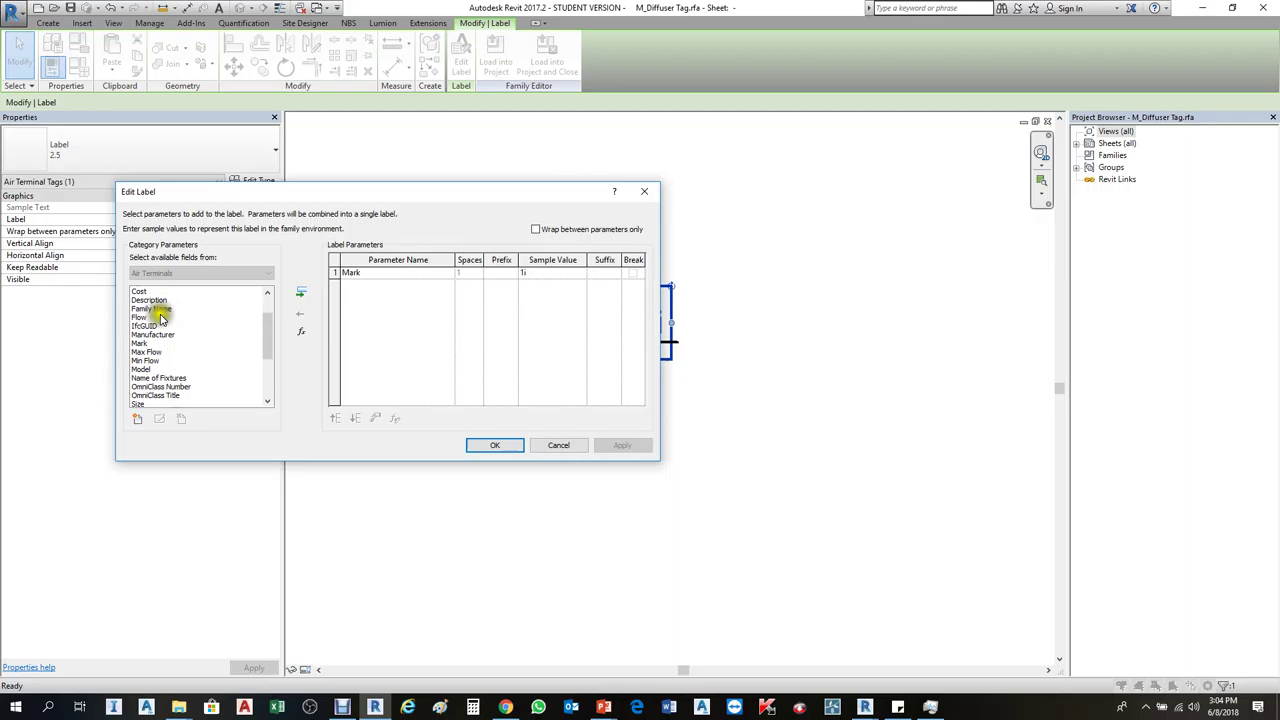
{"action": "left_click", "coordinate": [151, 379]}
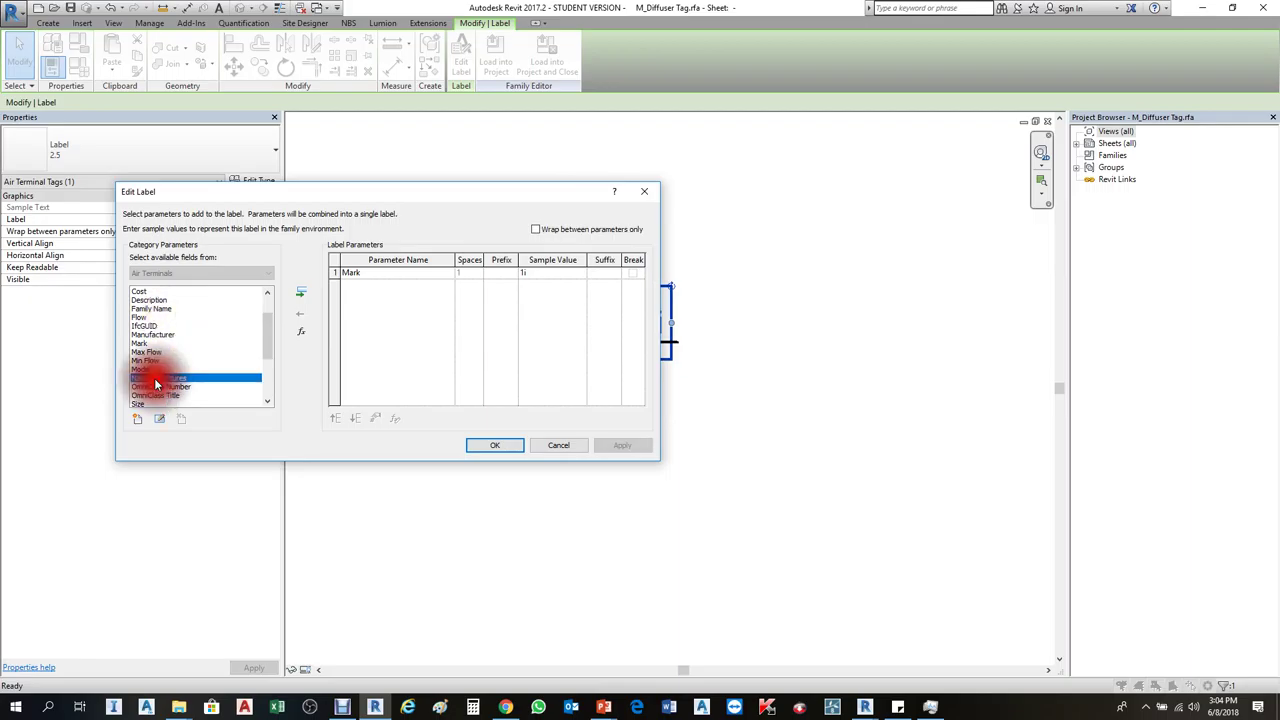
{"action": "left_click", "coordinate": [302, 292]}
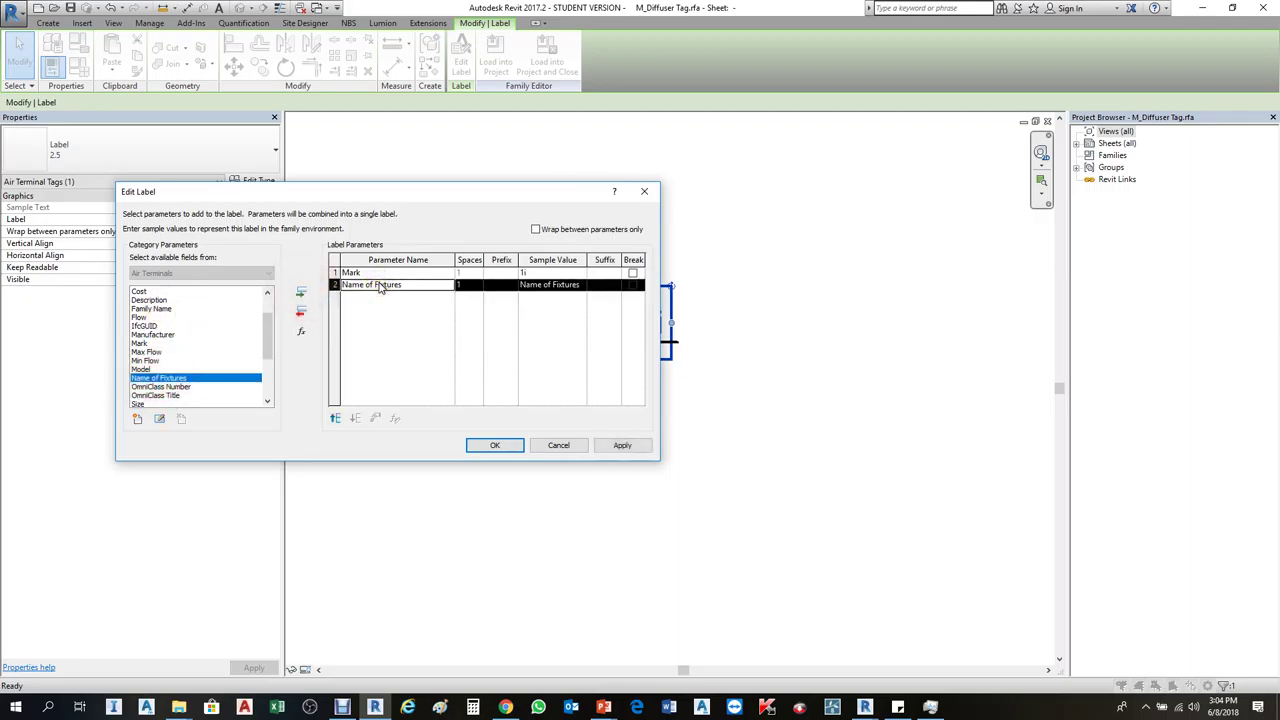
{"action": "left_click", "coordinate": [492, 445]}
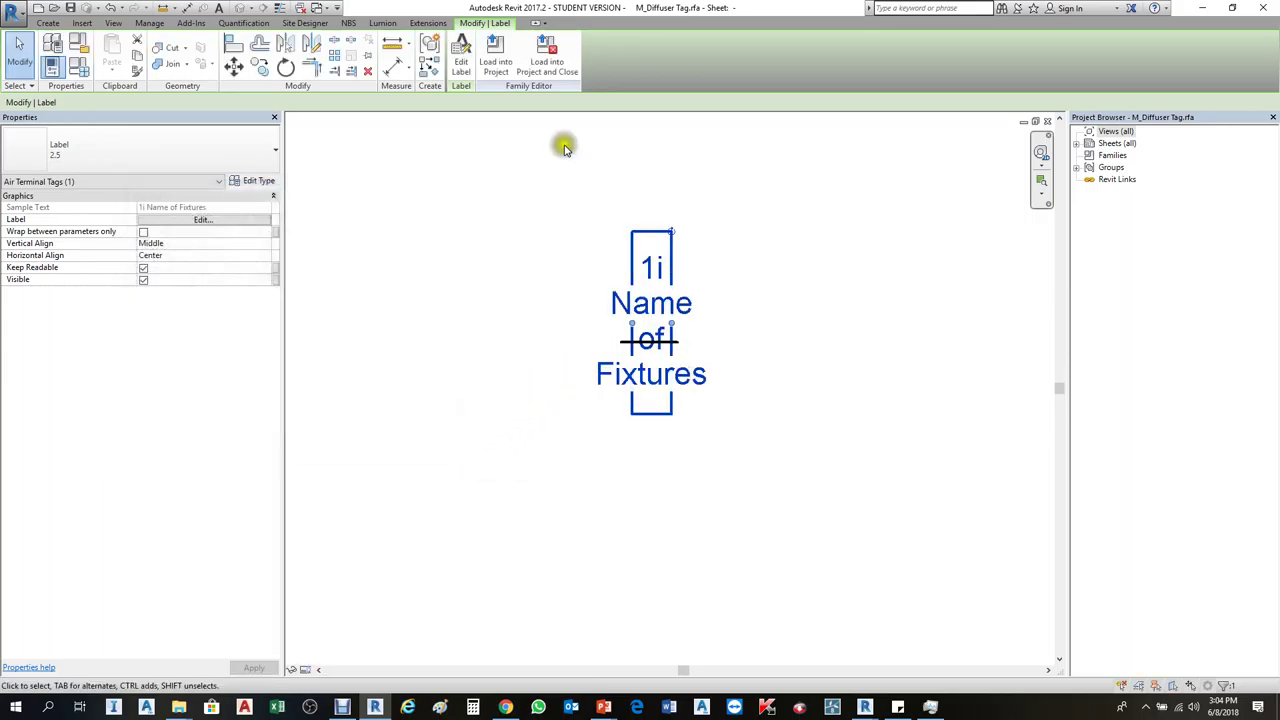
Set the Name of Fixtures sample value to RR
{"action": "left_click", "coordinate": [461, 62]}
{"action": "left_click", "coordinate": [575, 287]}
{"action": "type", "text": "RR"}
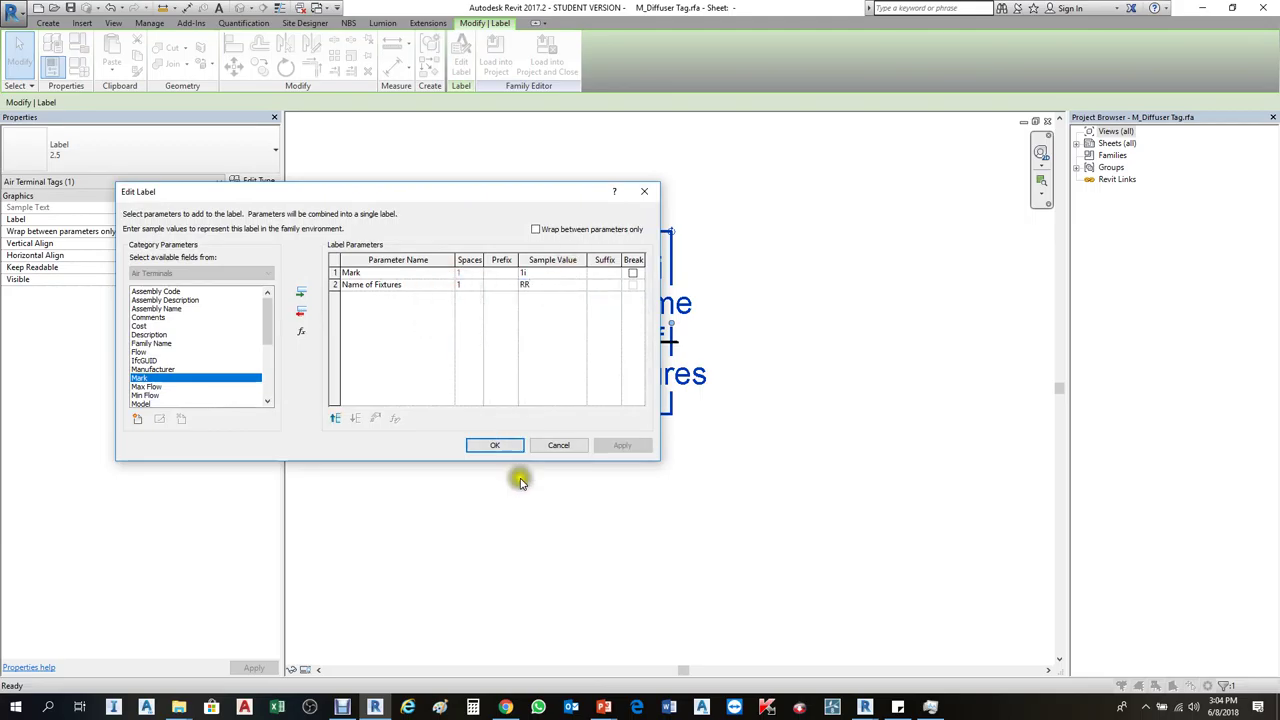
{"action": "left_click", "coordinate": [492, 445]}
Widen the label so 1i RR fits on one line
{"action": "scroll", "coordinate": [689, 357], "scroll_direction": "up", "scroll_amount": 2}
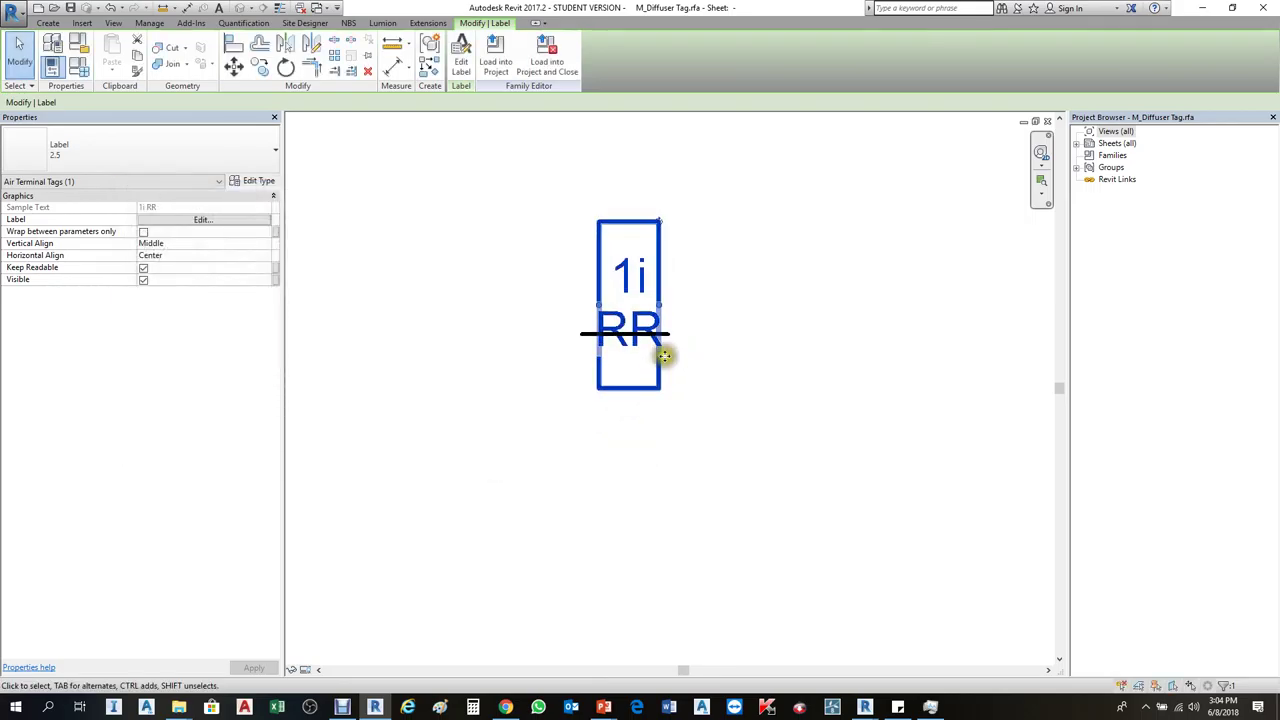
{"action": "left_click", "coordinate": [566, 360]}
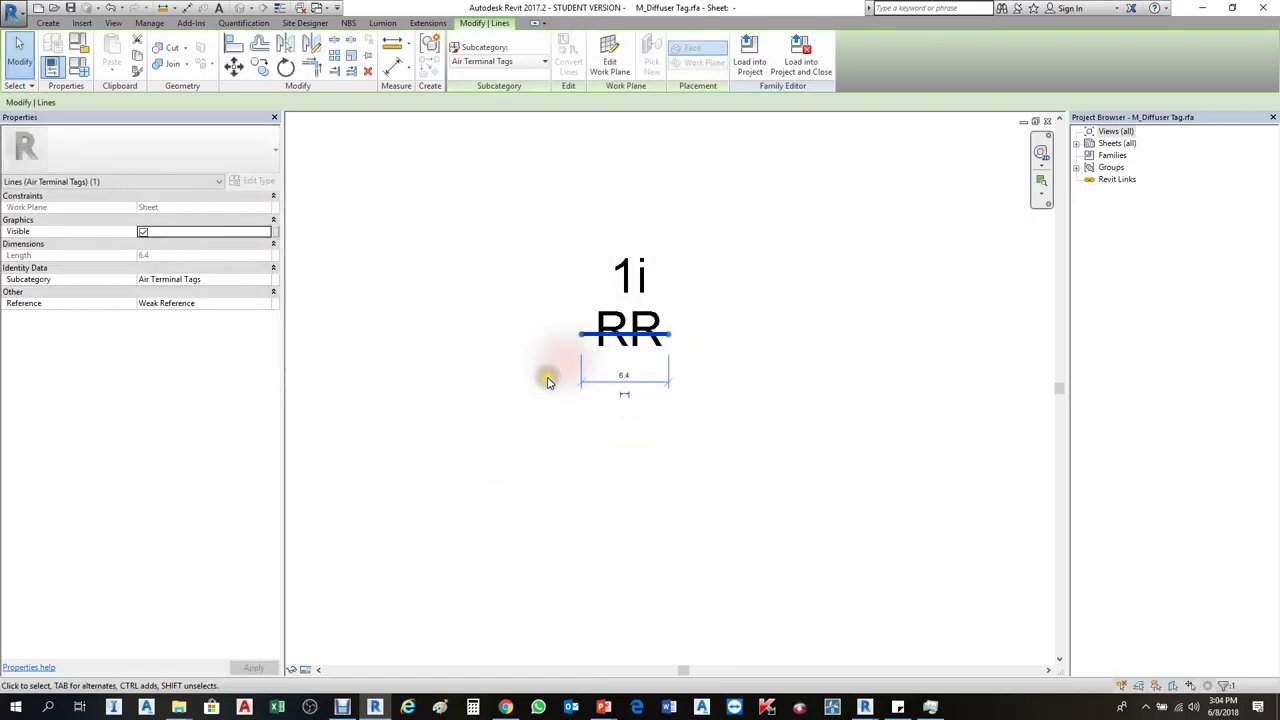
{"action": "left_click", "coordinate": [548, 383]}
{"action": "left_click", "coordinate": [661, 331]}
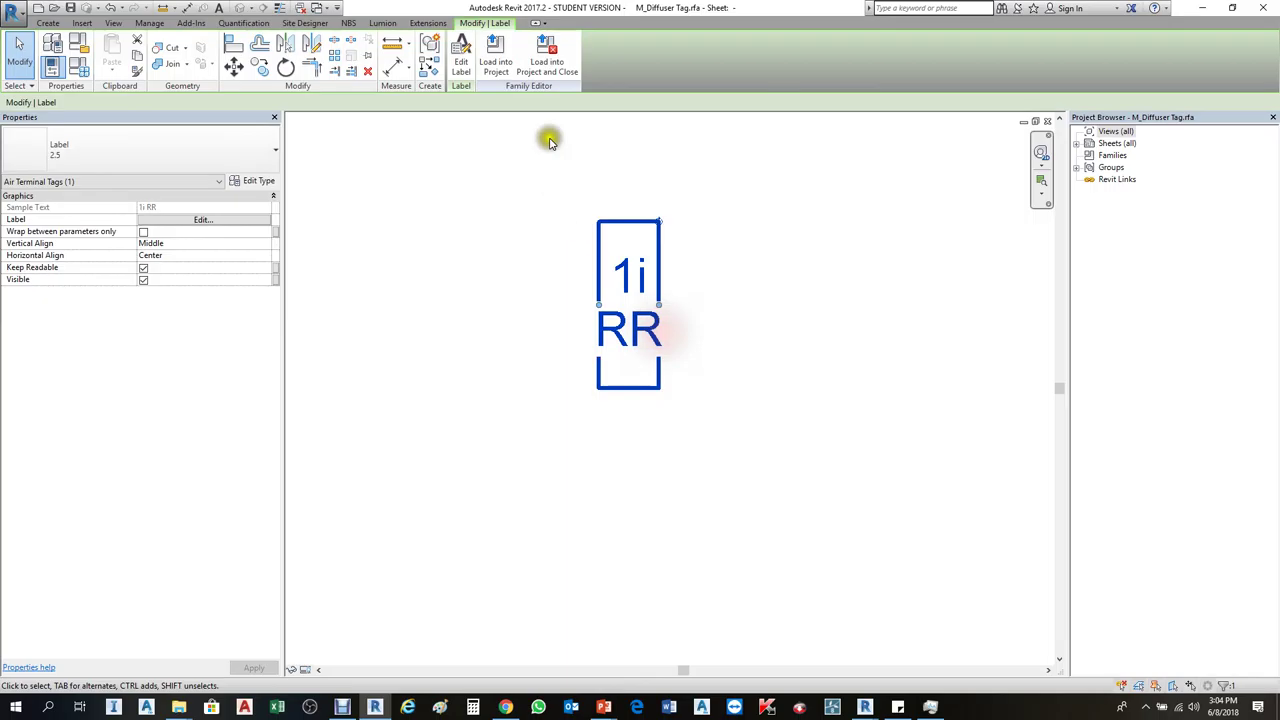
{"action": "left_click_drag", "start_coordinate": [660, 307], "coordinate": [740, 308]}
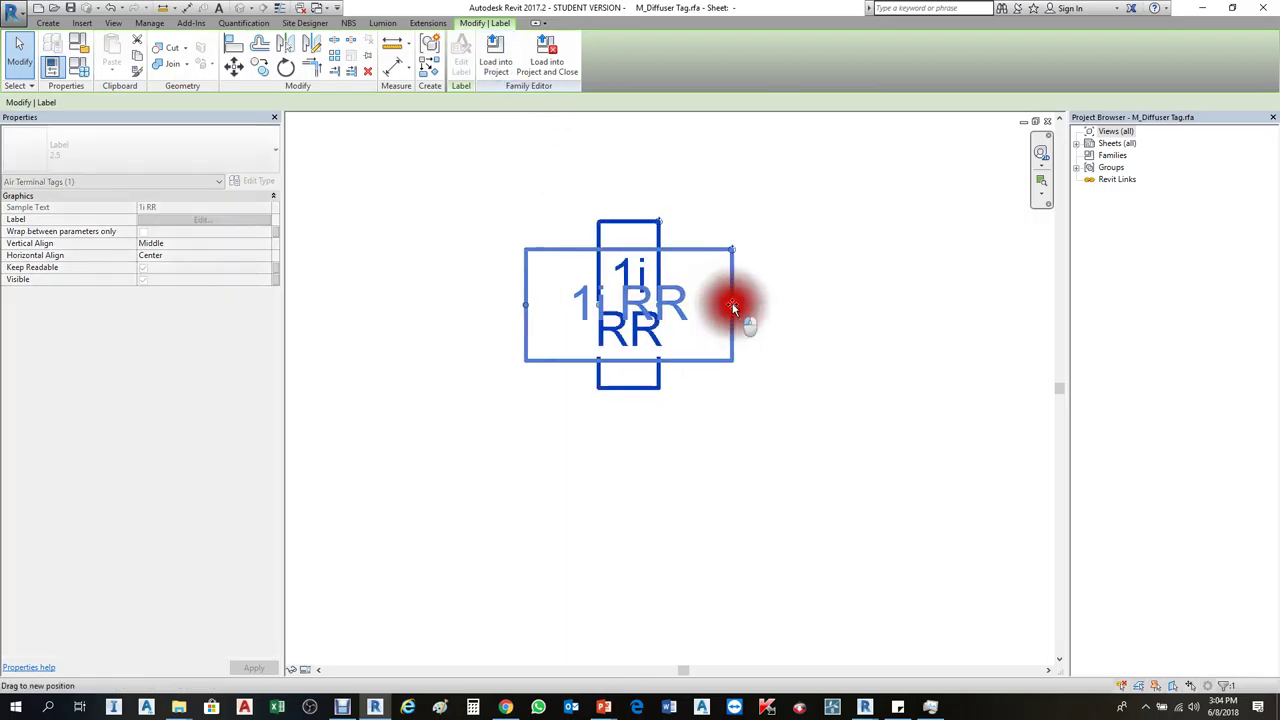
{"action": "left_click", "coordinate": [620, 180]}
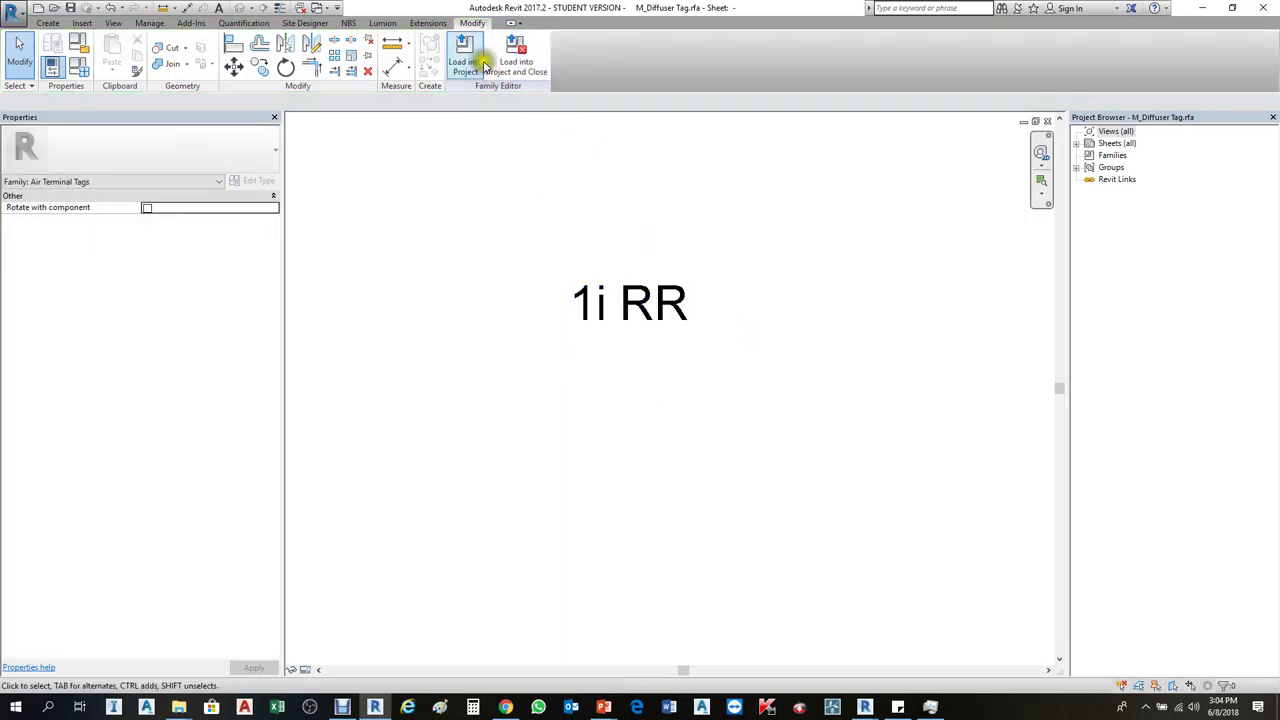
Reopen the label parameters and select the Mark row
{"action": "left_click", "coordinate": [637, 302]}
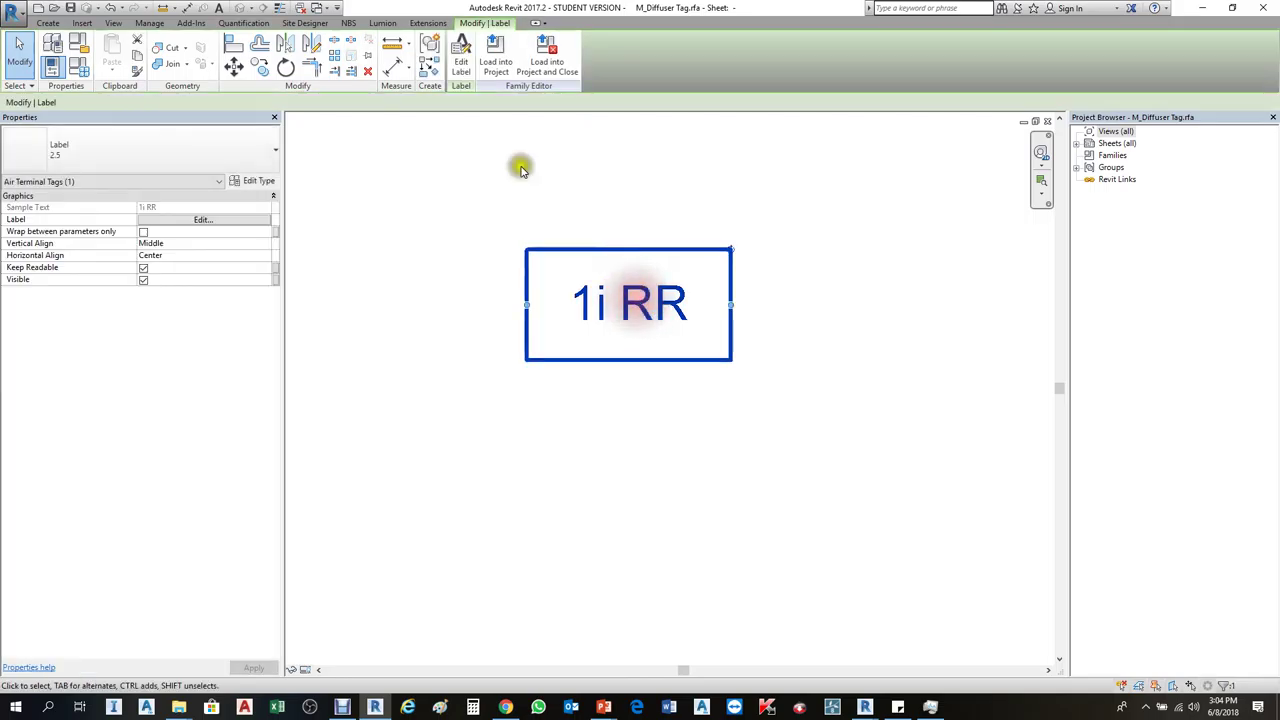
{"action": "left_click", "coordinate": [464, 48]}
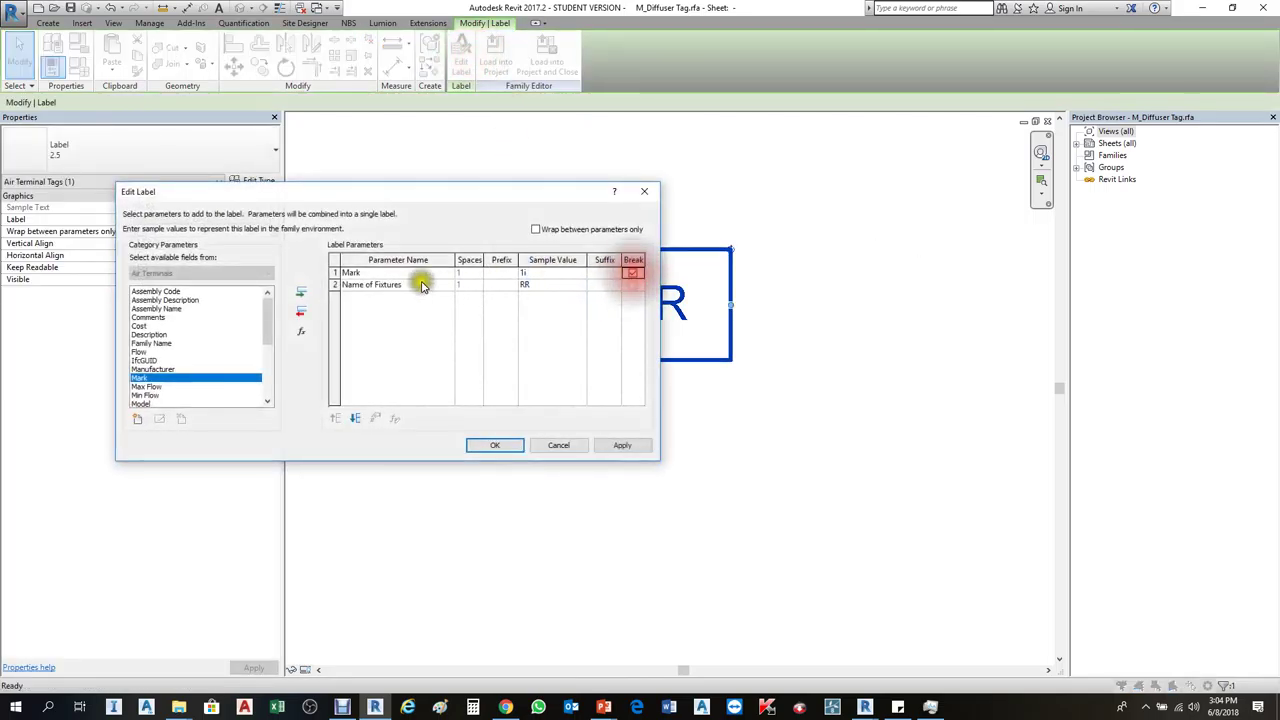
{"action": "left_click", "coordinate": [351, 276]}
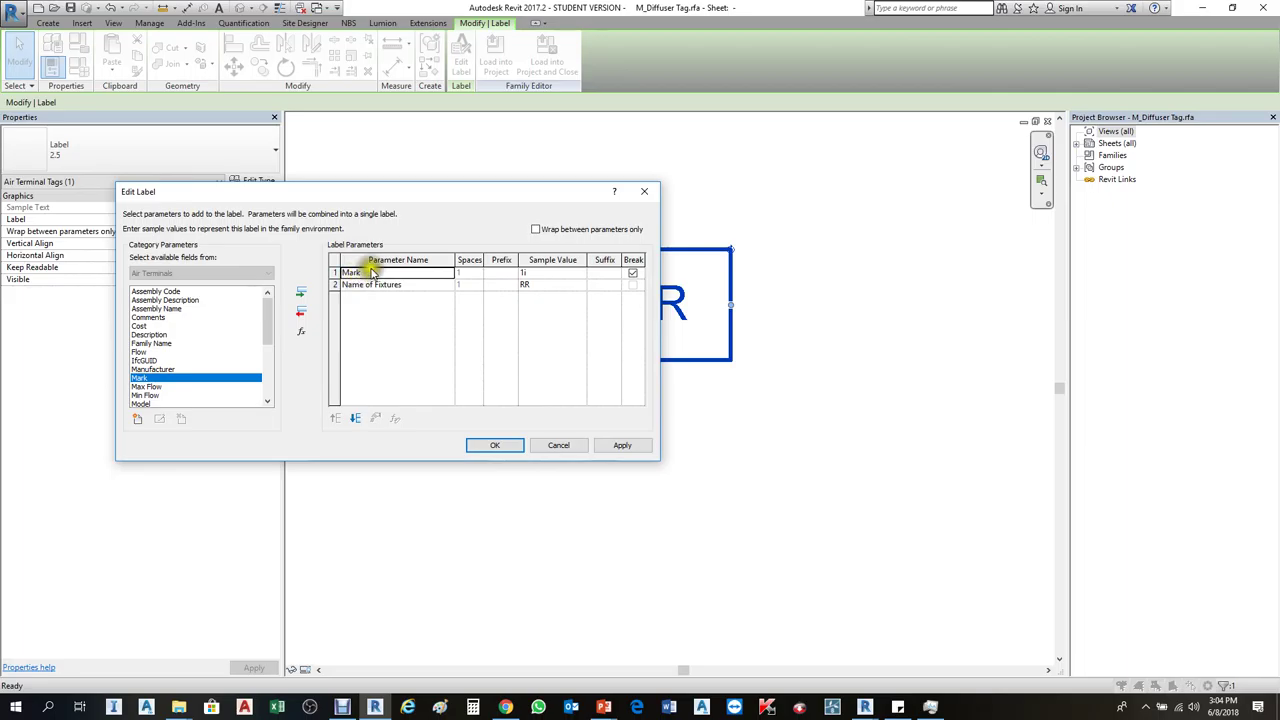
Drop Mark from the label and load the tag into Project1, overwriting parameter values
{"action": "left_click", "coordinate": [301, 311]}
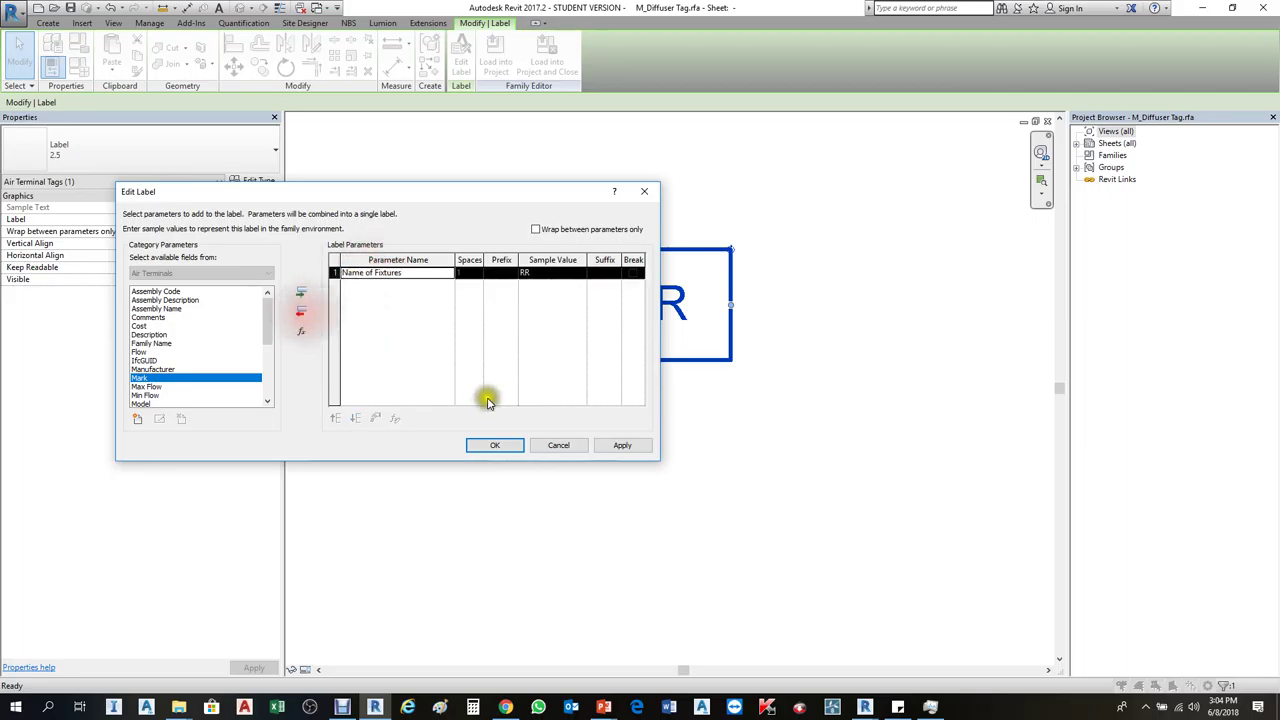
{"action": "left_click", "coordinate": [495, 447]}
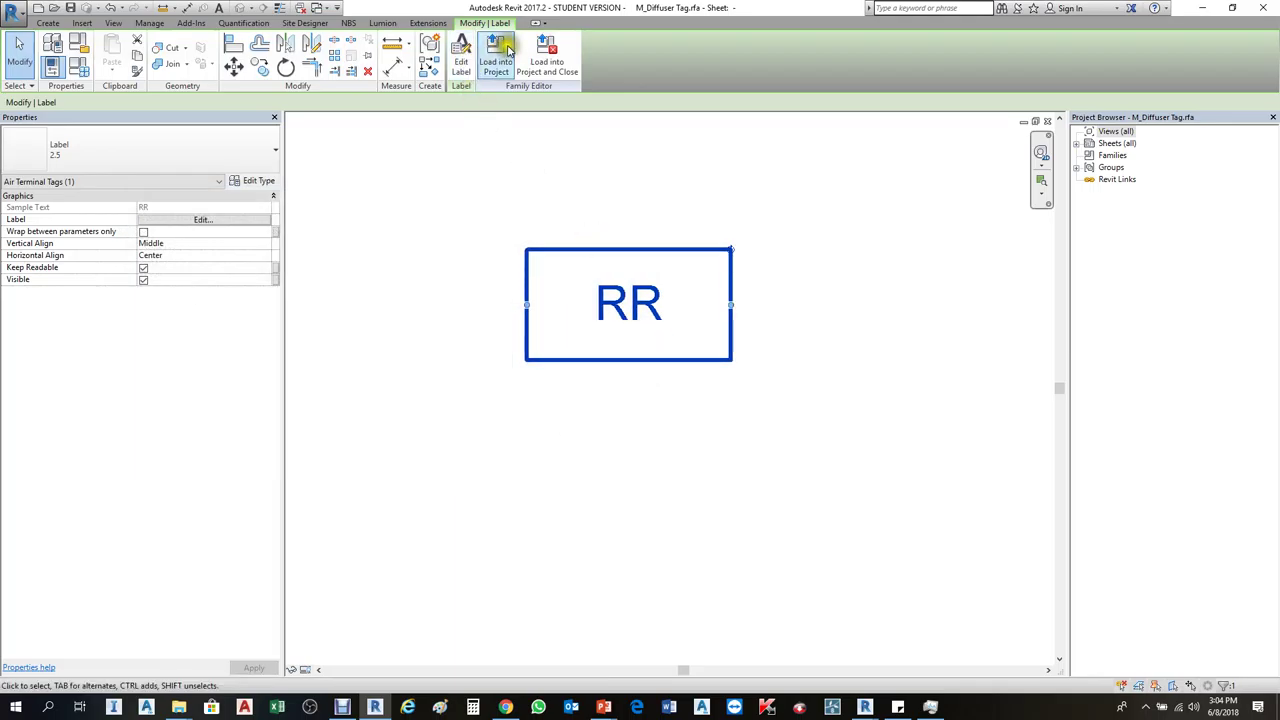
{"action": "left_click", "coordinate": [509, 50]}
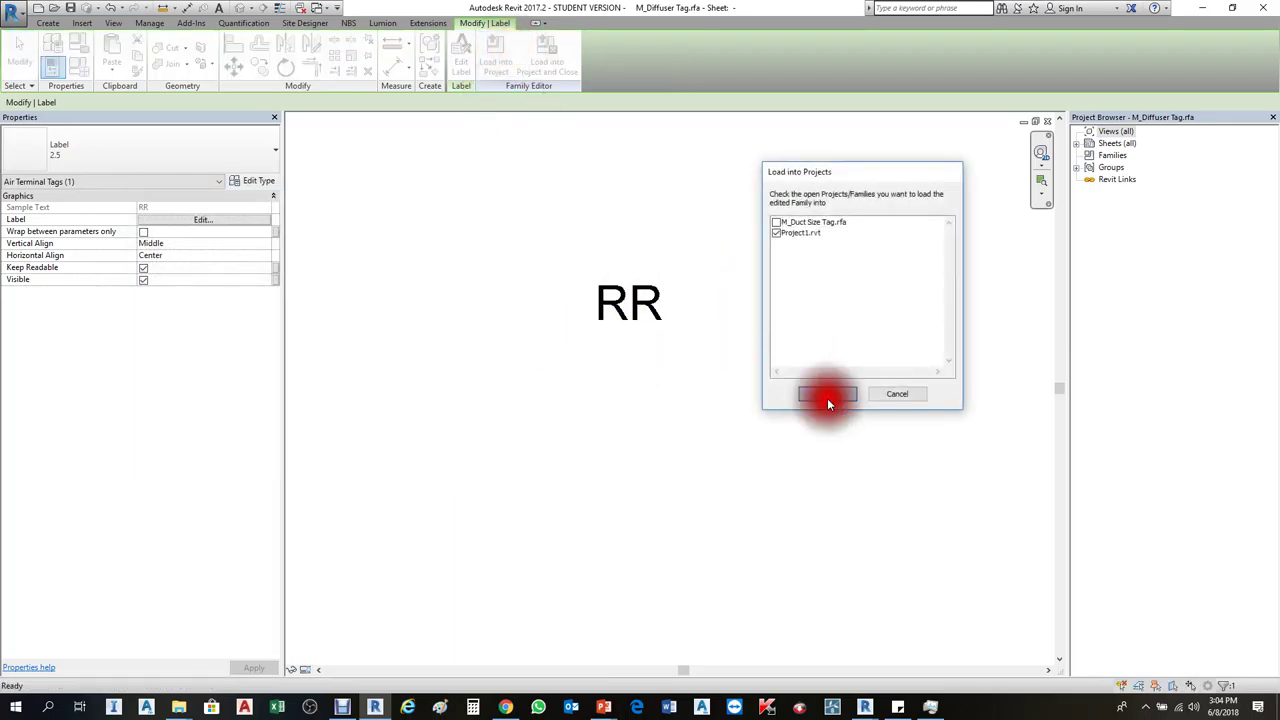
{"action": "left_click", "coordinate": [827, 398]}
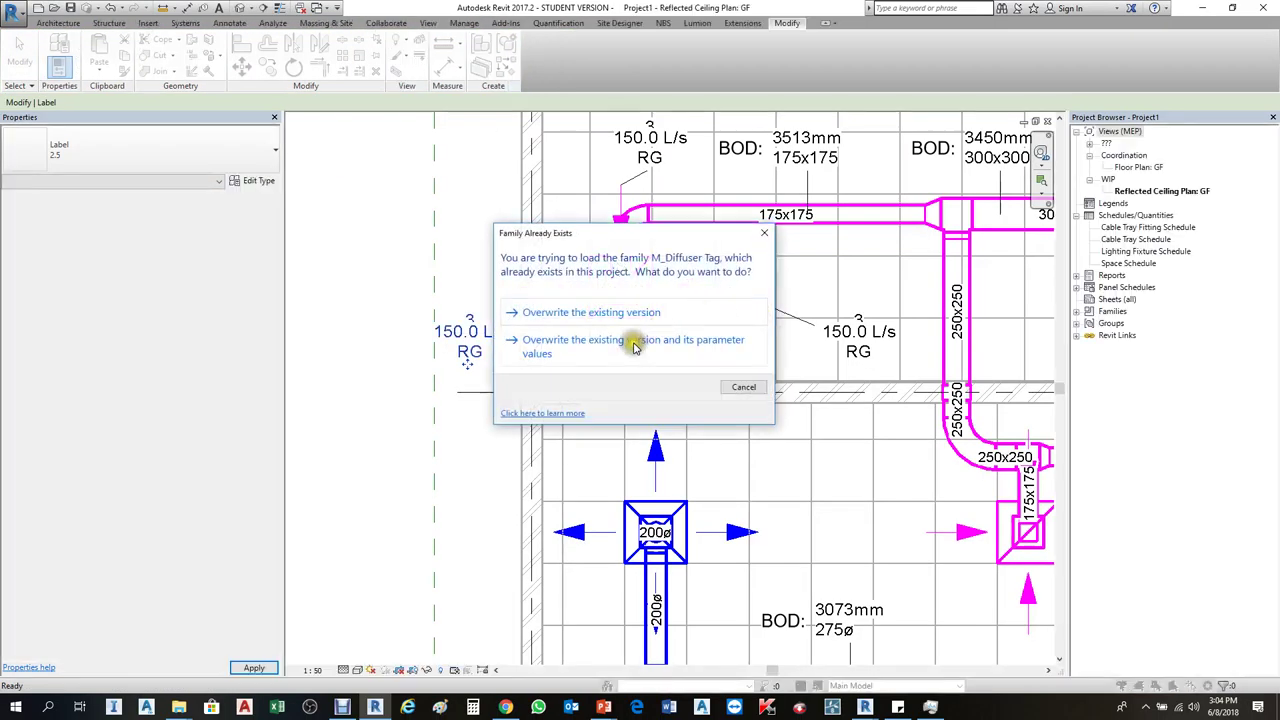
{"action": "left_click", "coordinate": [633, 345]}
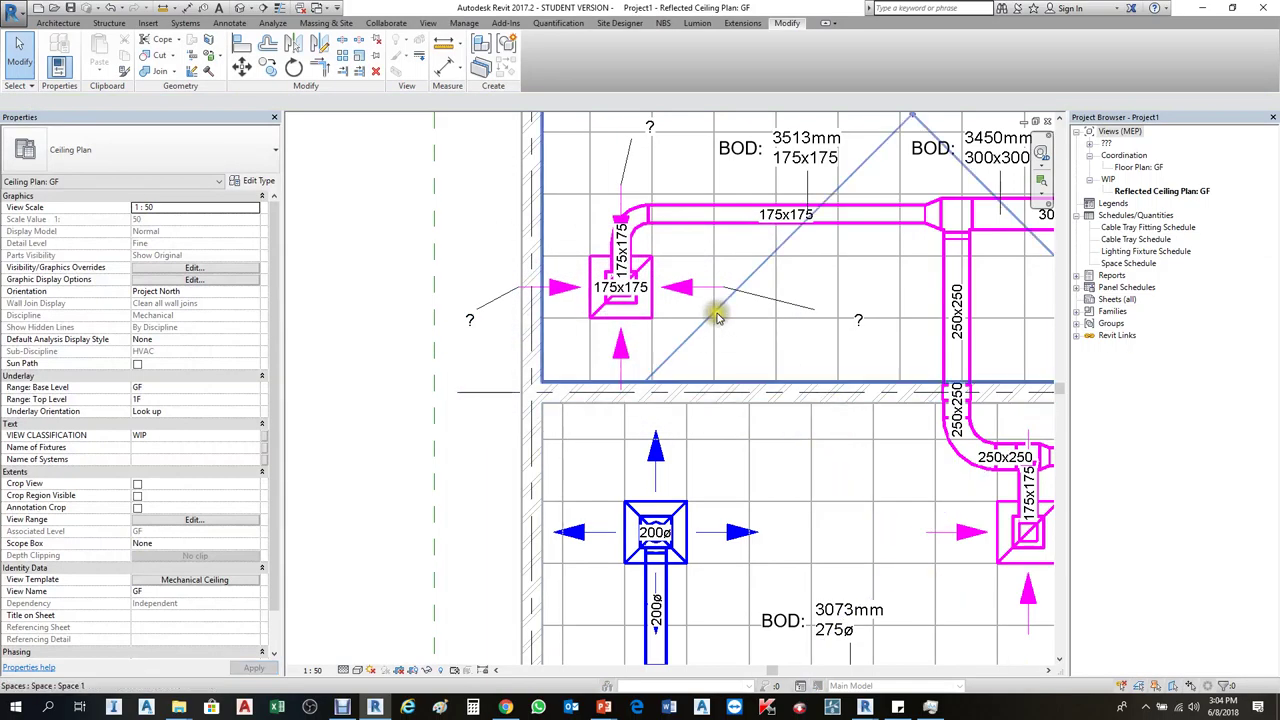
Reposition a diffuser tag and select all its instances in the view
{"action": "scroll", "coordinate": [716, 317], "scroll_direction": "up", "scroll_amount": 2}
{"action": "left_click", "coordinate": [808, 316]}
{"action": "mouse_move", "coordinate": [880, 337]}
{"action": "left_mouse_down"}
{"action": "mouse_move", "coordinate": [663, 372]}
{"action": "mouse_move", "coordinate": [686, 316]}
{"action": "left_mouse_up"}
{"action": "right_click", "coordinate": [707, 296]}
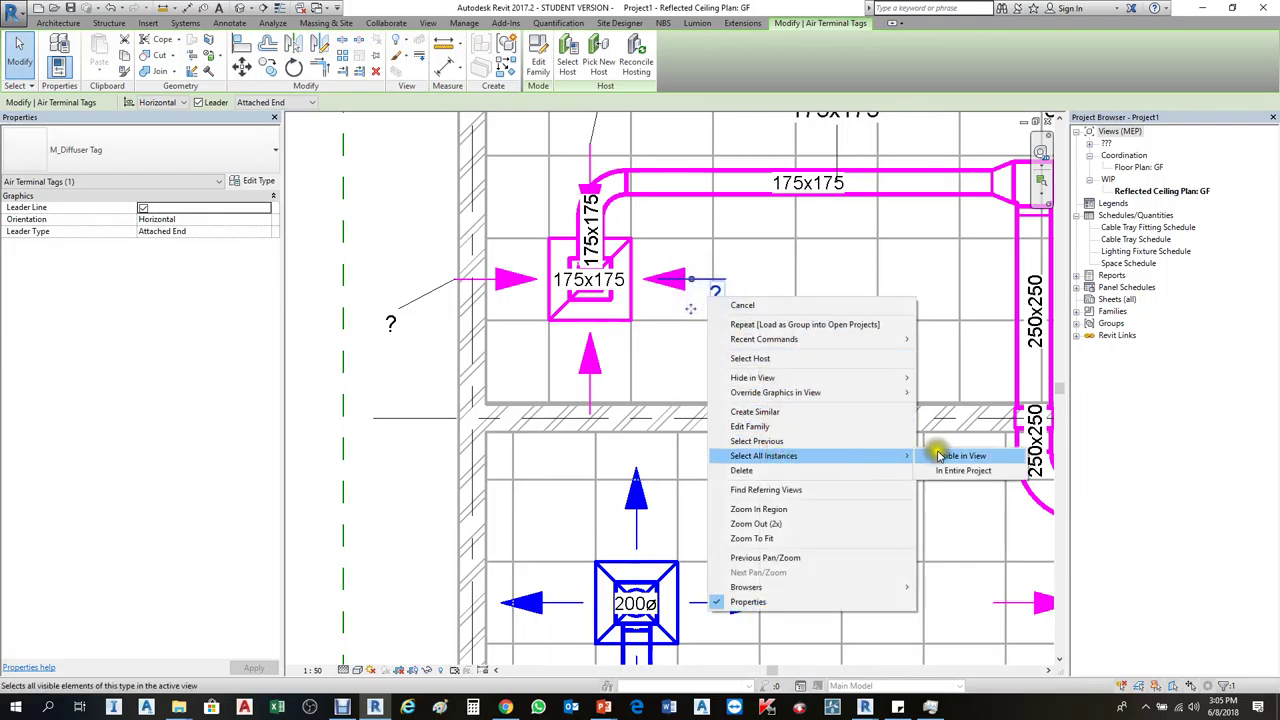
{"action": "left_click", "coordinate": [955, 456]}
{"action": "left_click", "coordinate": [537, 392]}
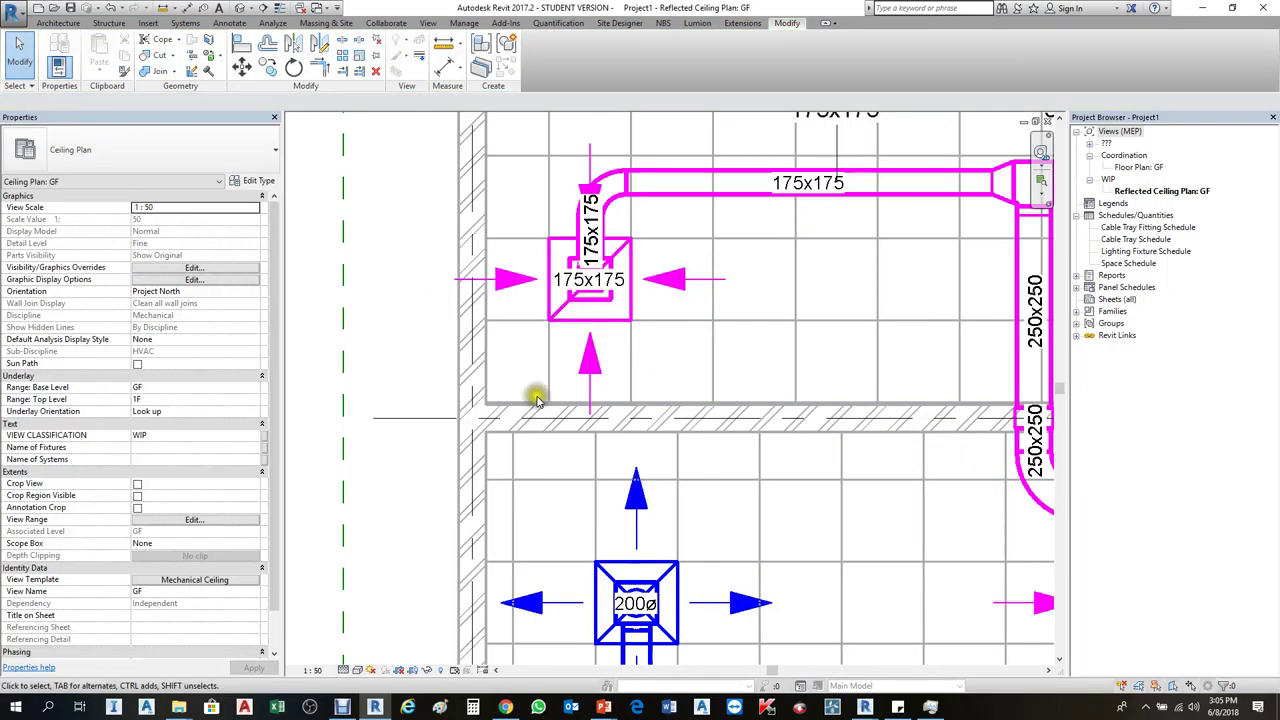
Select the question-mark diffuser tag and edit its family
{"action": "scroll", "coordinate": [540, 391], "scroll_direction": "down", "scroll_amount": 3}
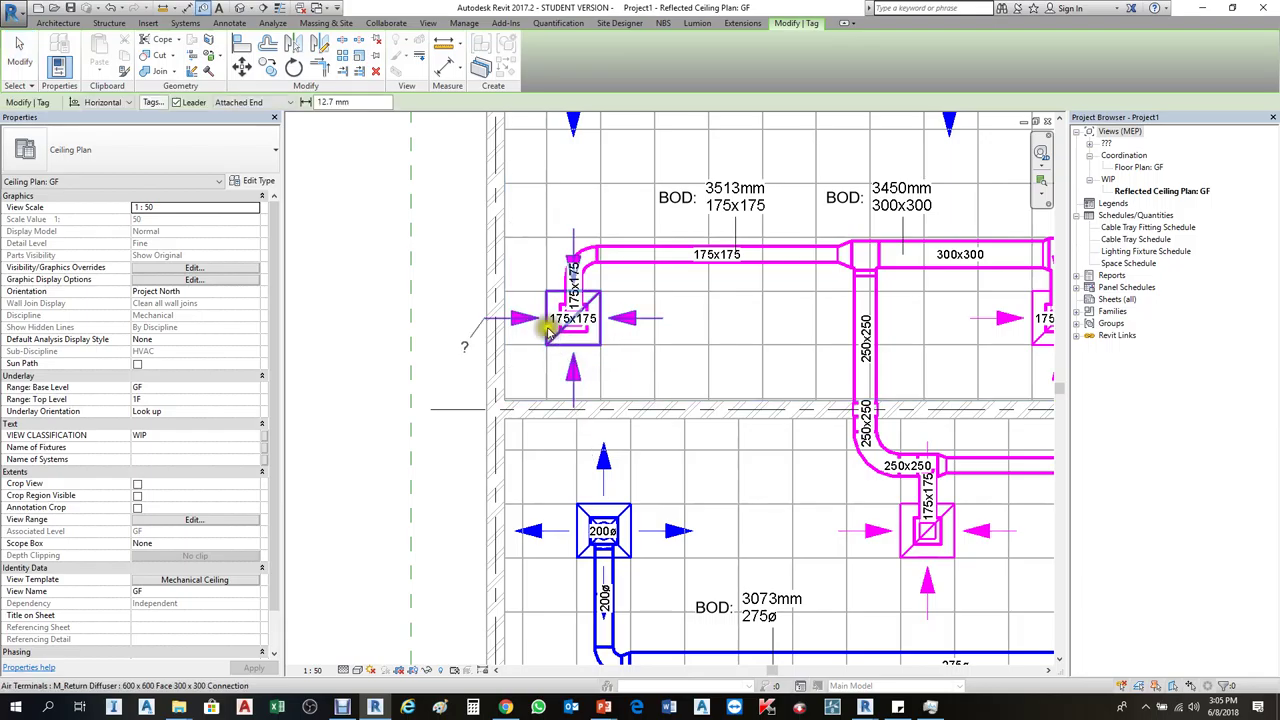
{"action": "scroll", "coordinate": [545, 335], "scroll_direction": "down", "scroll_amount": 2}
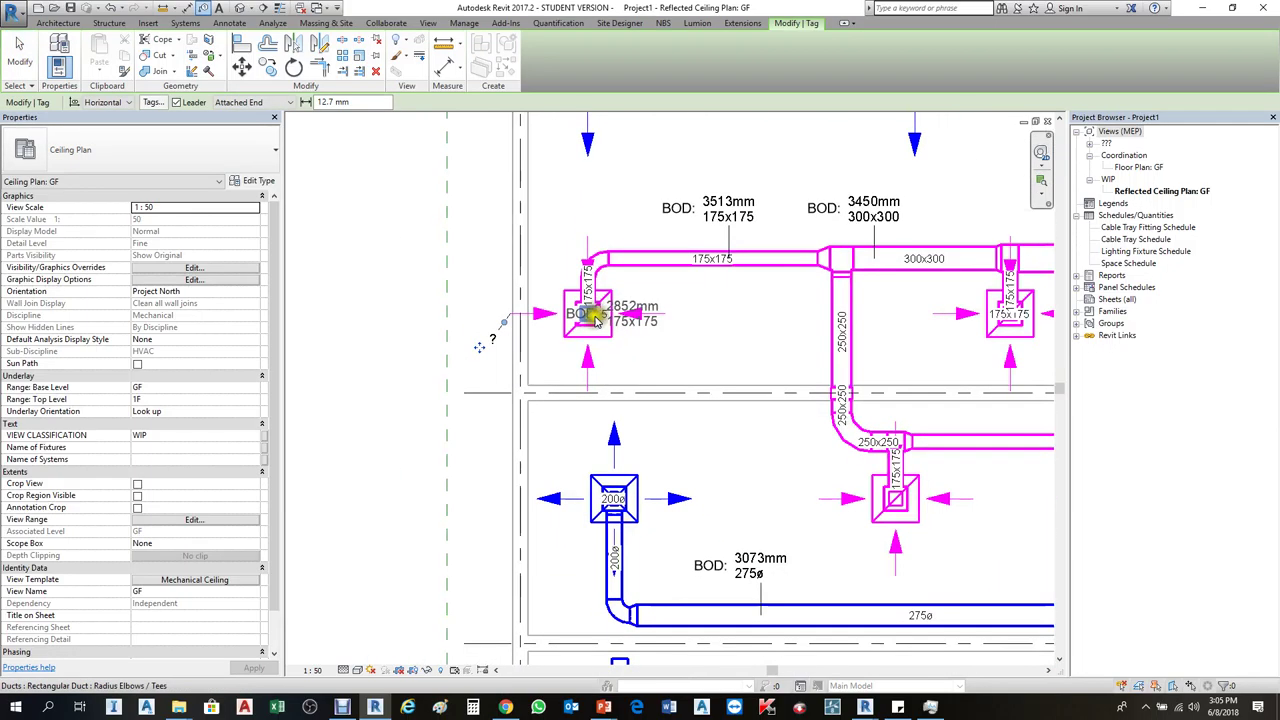
{"action": "key", "text": "Escape"}
{"action": "left_click", "coordinate": [486, 332]}
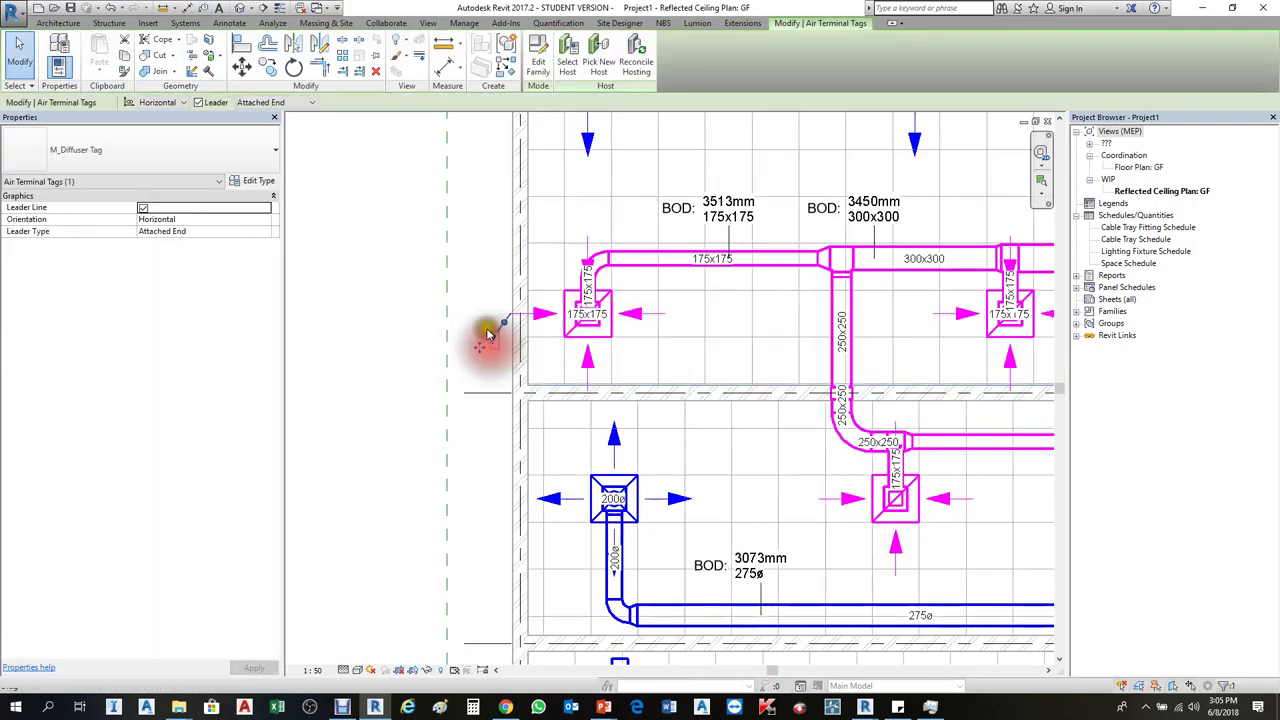
{"action": "left_click", "coordinate": [545, 62]}
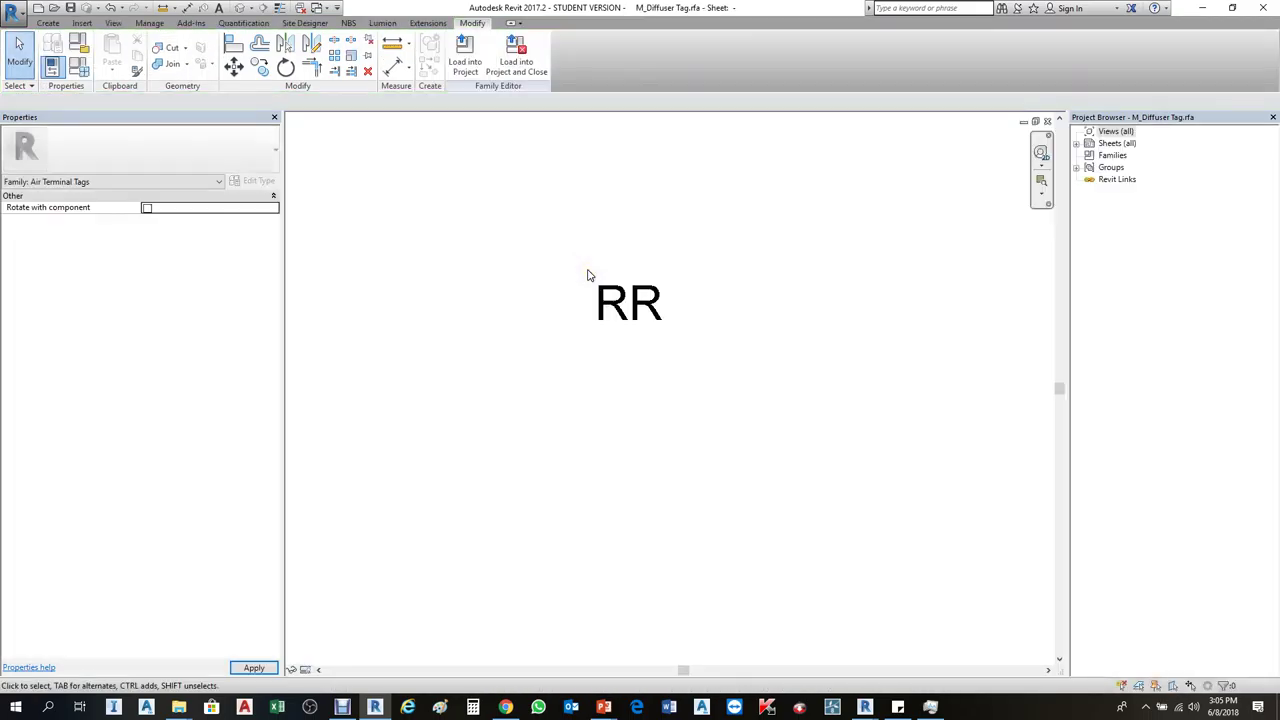
Review the RR label's parameters, keeping only Name of Fixtures
{"action": "left_click", "coordinate": [628, 306]}
{"action": "left_click", "coordinate": [461, 55]}
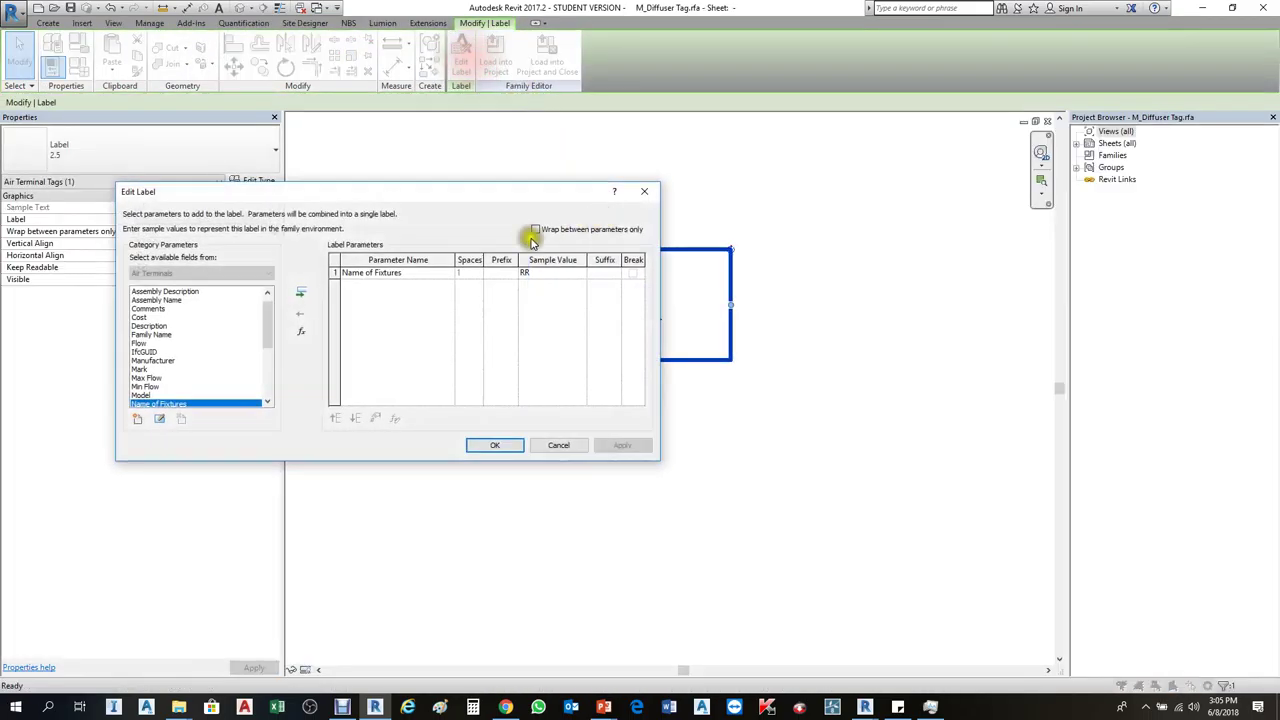
{"action": "left_click", "coordinate": [386, 274]}
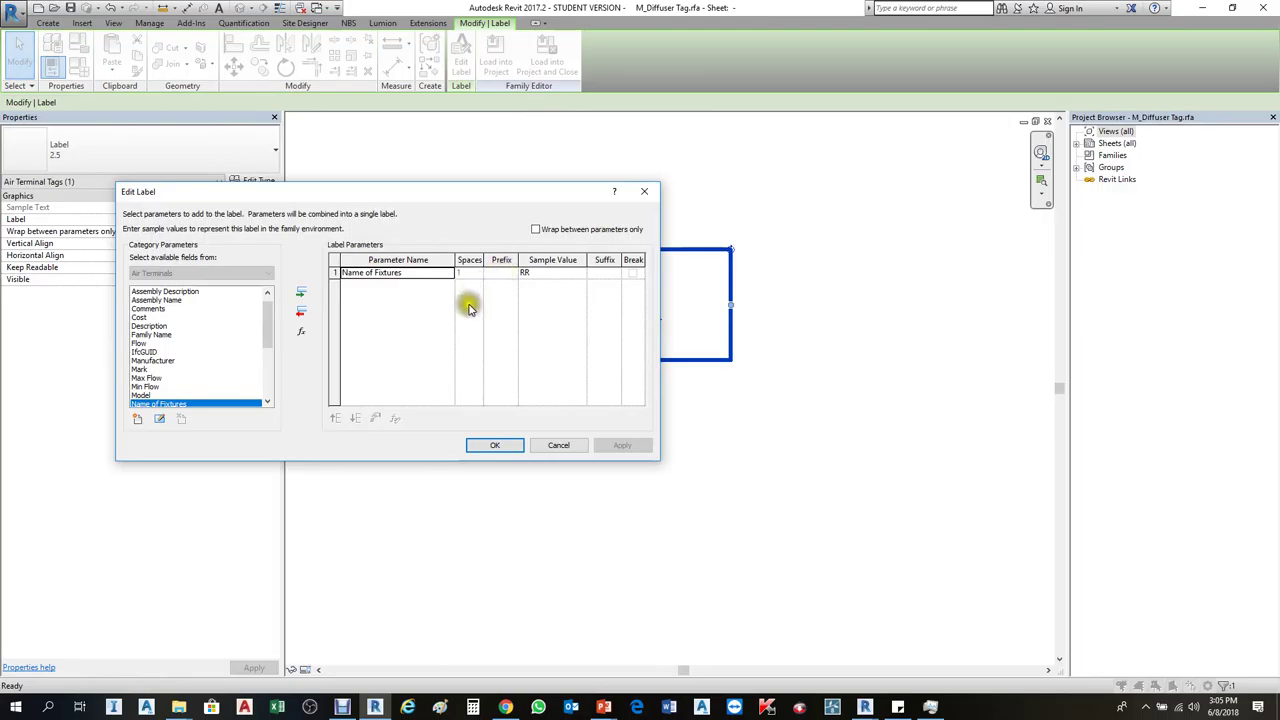
{"action": "left_click", "coordinate": [501, 445]}
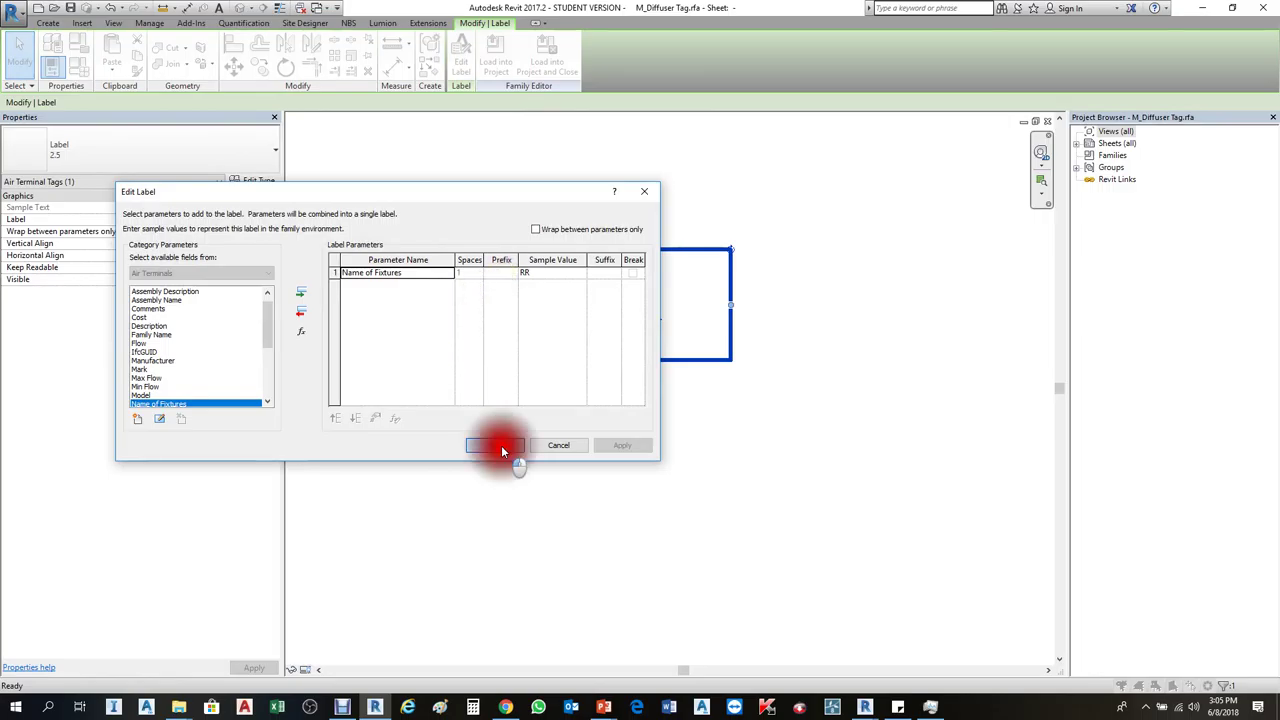
Load the tag family into Project1 without saving and inspect the return diffuser
{"action": "left_click", "coordinate": [495, 55]}
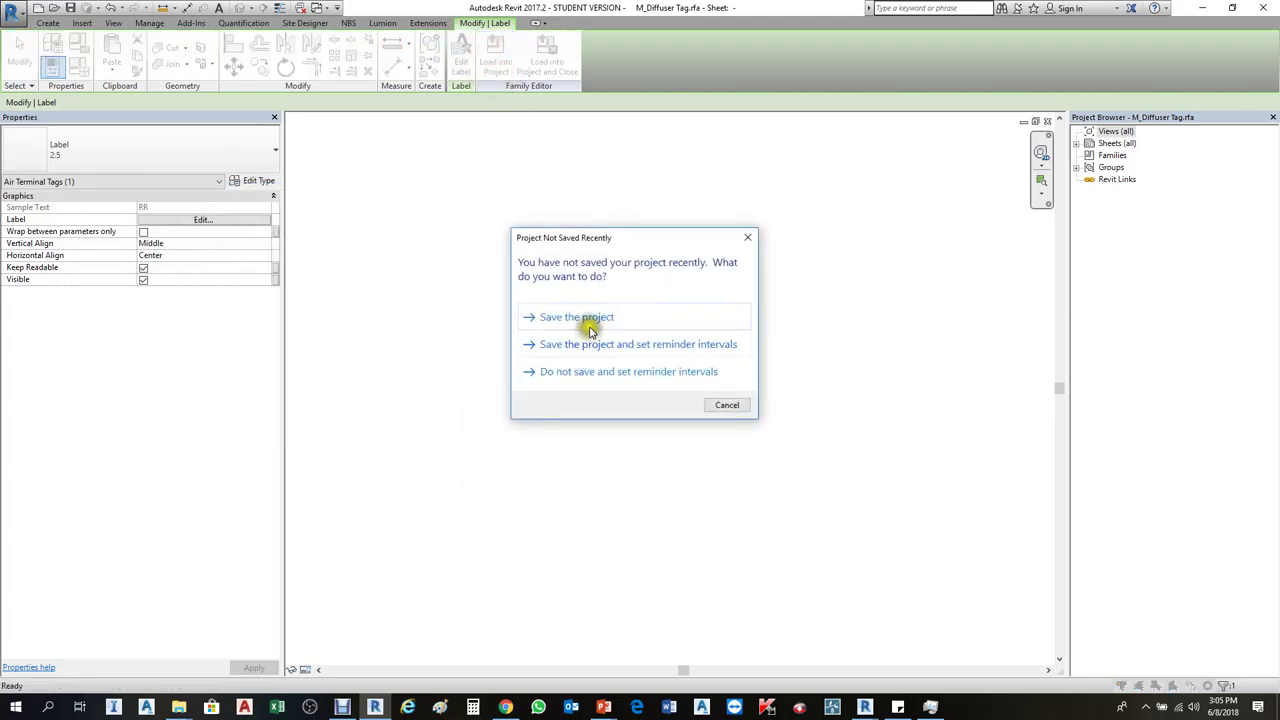
{"action": "left_click", "coordinate": [657, 374]}
{"action": "left_click", "coordinate": [807, 235]}
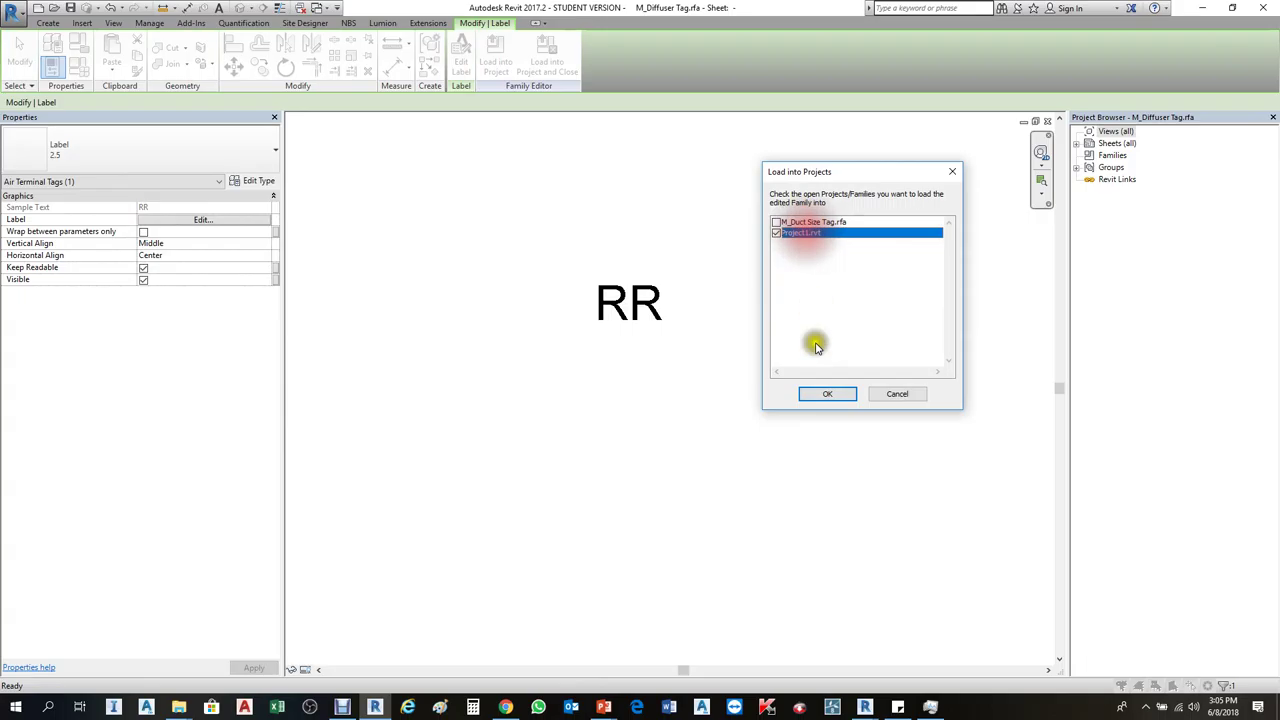
{"action": "left_click", "coordinate": [827, 393]}
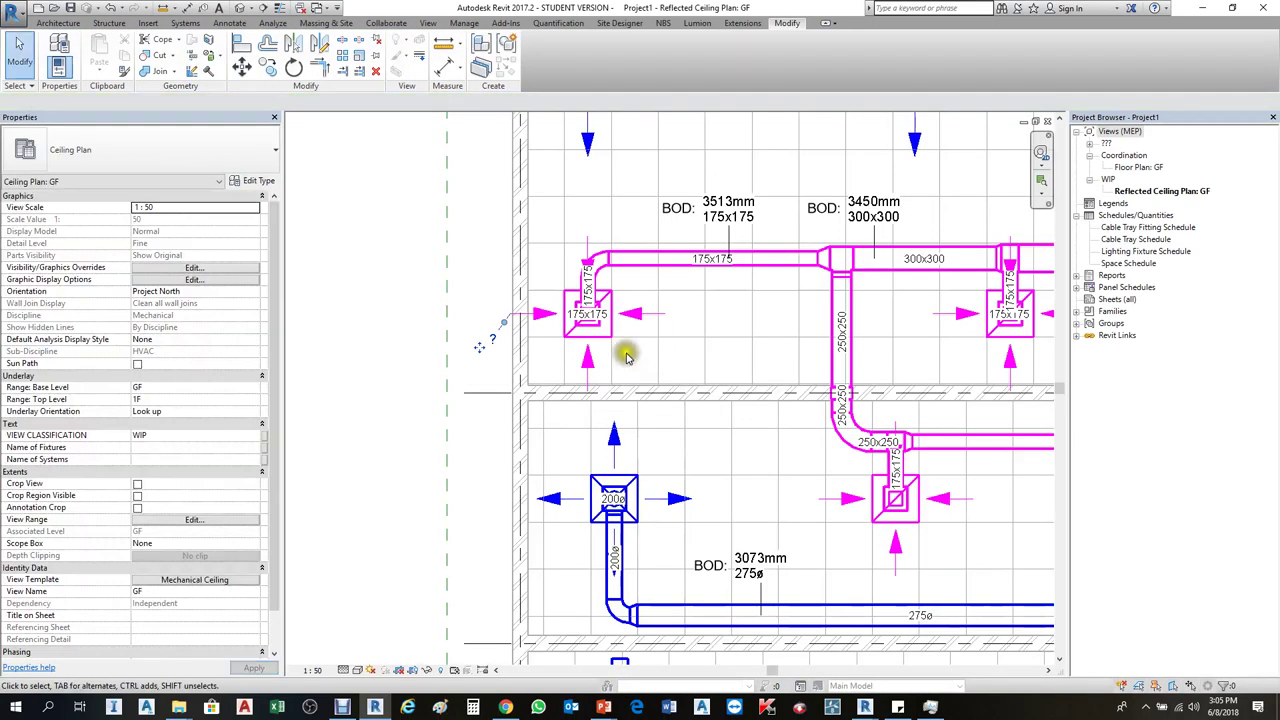
{"action": "left_click", "coordinate": [607, 343]}
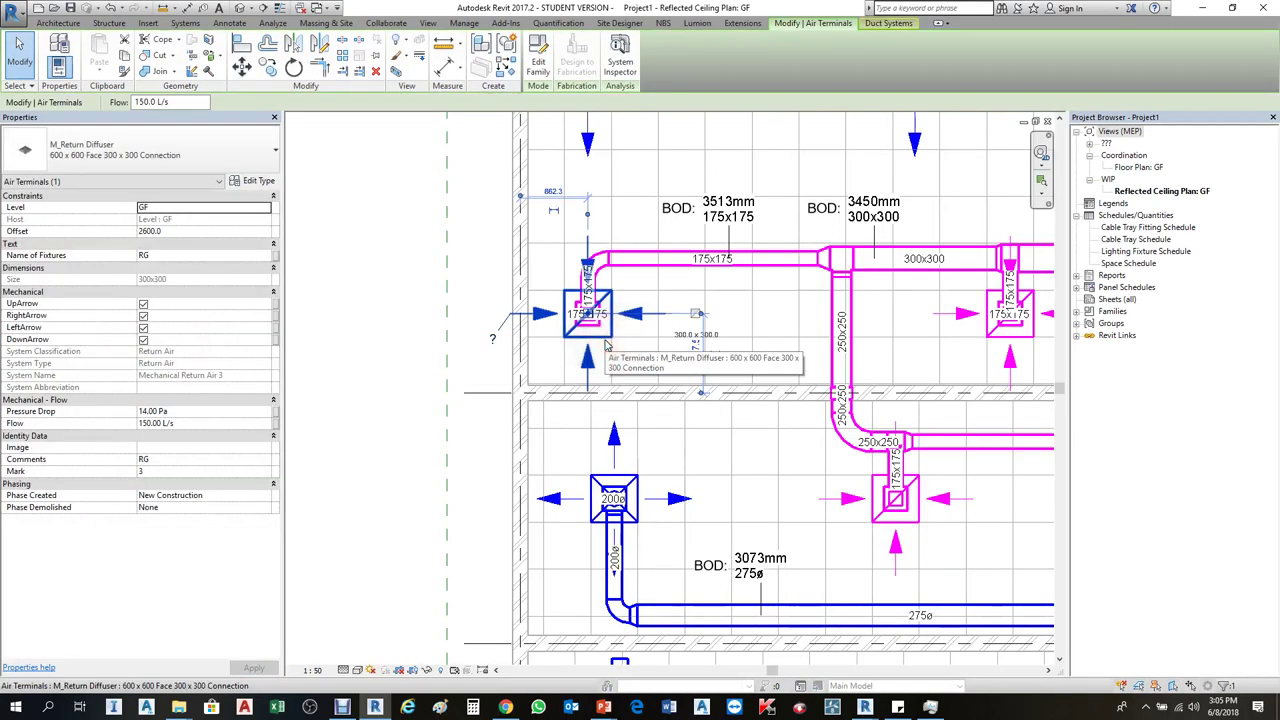
Confirm the return diffuser's Name of Fixtures is RG and drag its tag out on a leader
{"action": "left_click", "coordinate": [195, 259]}
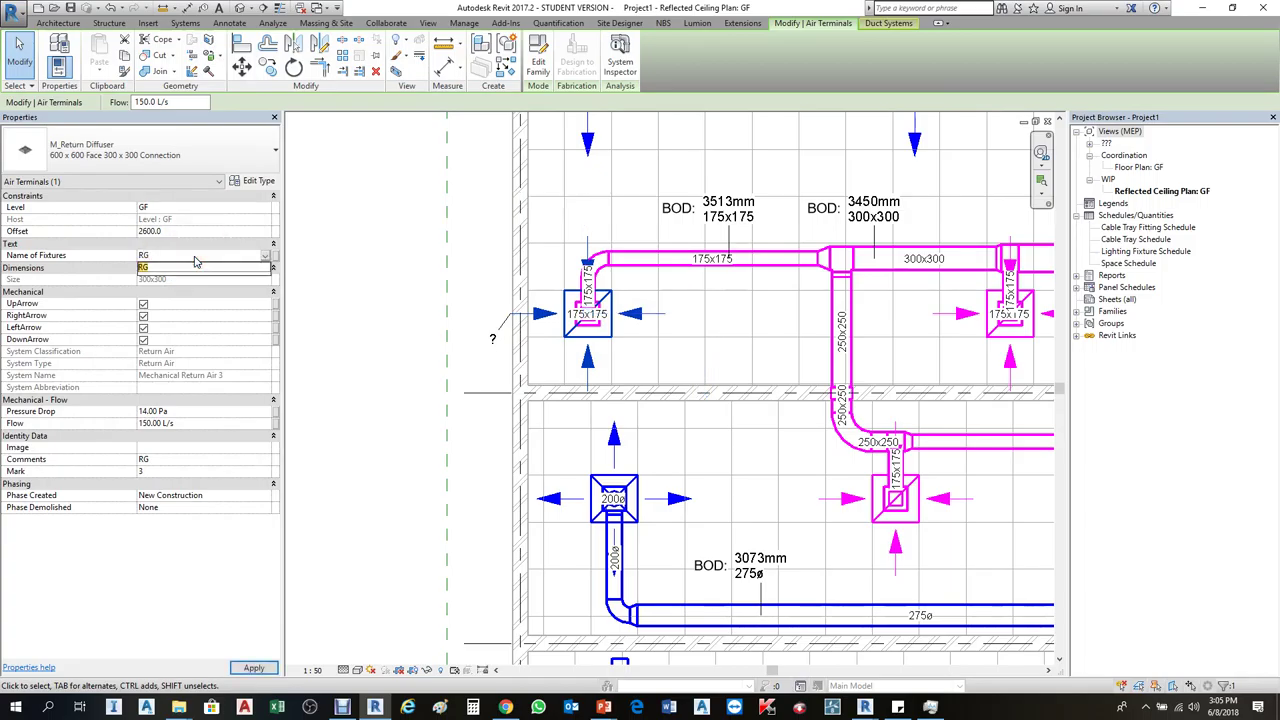
{"action": "left_click", "coordinate": [414, 257]}
{"action": "scroll", "coordinate": [455, 355], "scroll_direction": "up", "scroll_amount": 2}
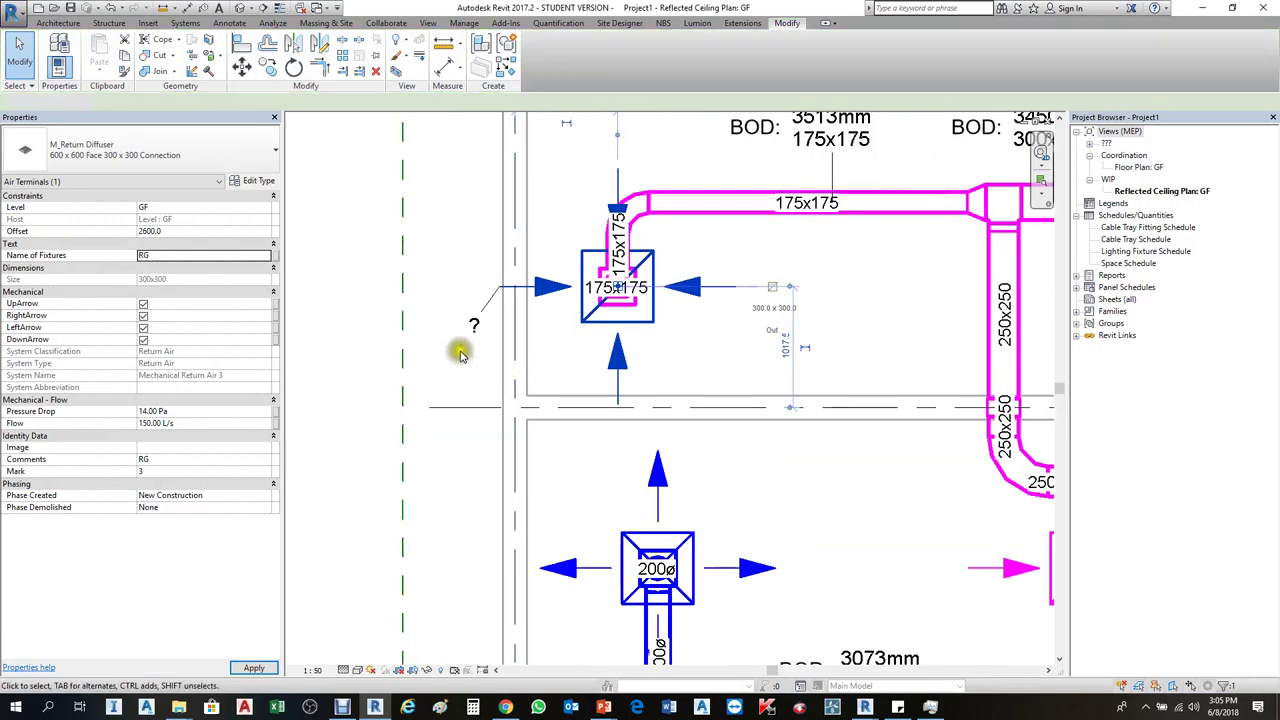
{"action": "left_click", "coordinate": [464, 335]}
{"action": "mouse_move", "coordinate": [449, 338]}
{"action": "left_mouse_down"}
{"action": "mouse_move", "coordinate": [437, 238]}
{"action": "mouse_move", "coordinate": [500, 204]}
{"action": "left_mouse_up"}
{"action": "key", "text": "Escape"}
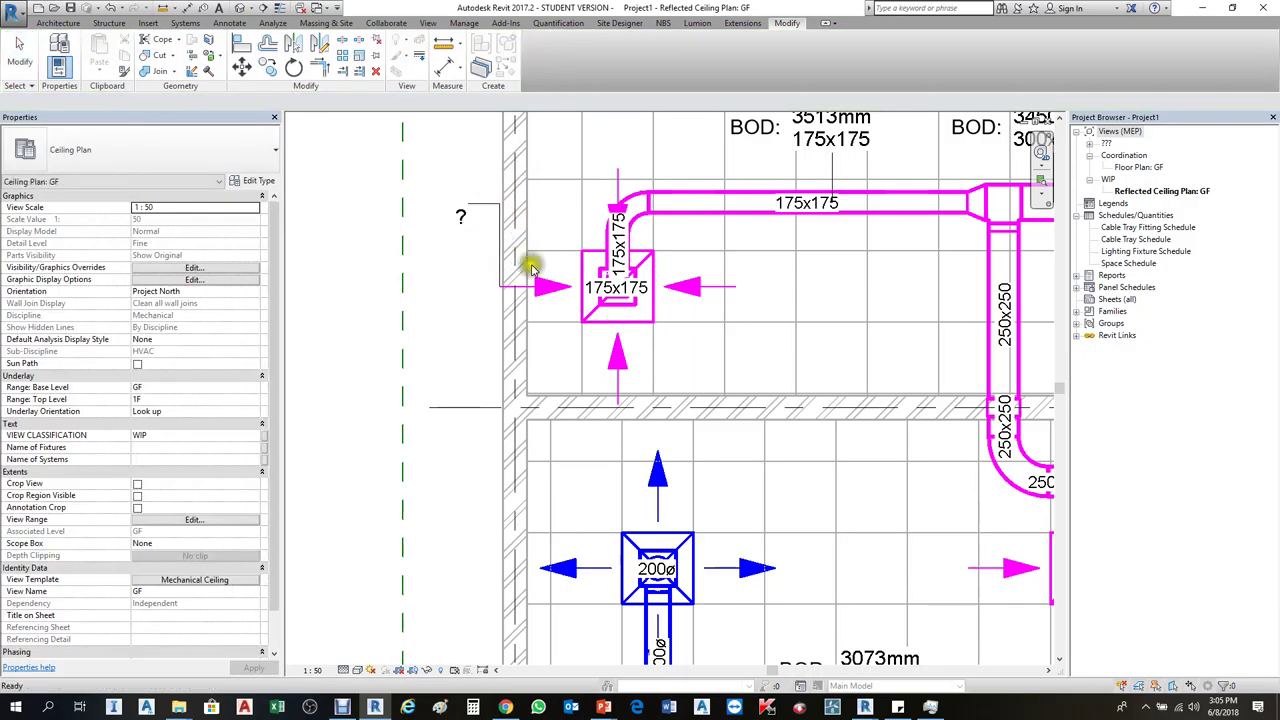
Select each diffuser tag in turn to inspect it, clearing the selection each time
{"action": "scroll", "coordinate": [533, 268], "scroll_direction": "down", "scroll_amount": 2}
{"action": "left_click", "coordinate": [490, 243]}
{"action": "key", "text": "Escape"}
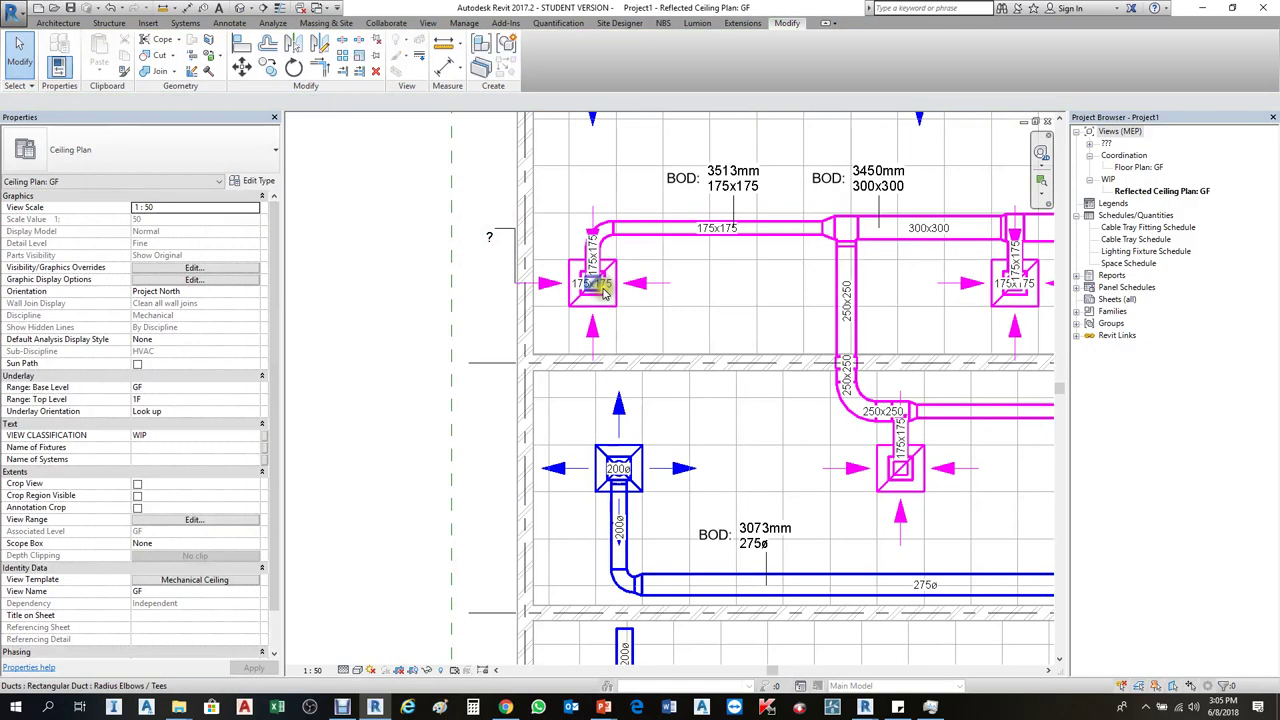
{"action": "scroll", "coordinate": [608, 288], "scroll_direction": "down", "scroll_amount": 2}
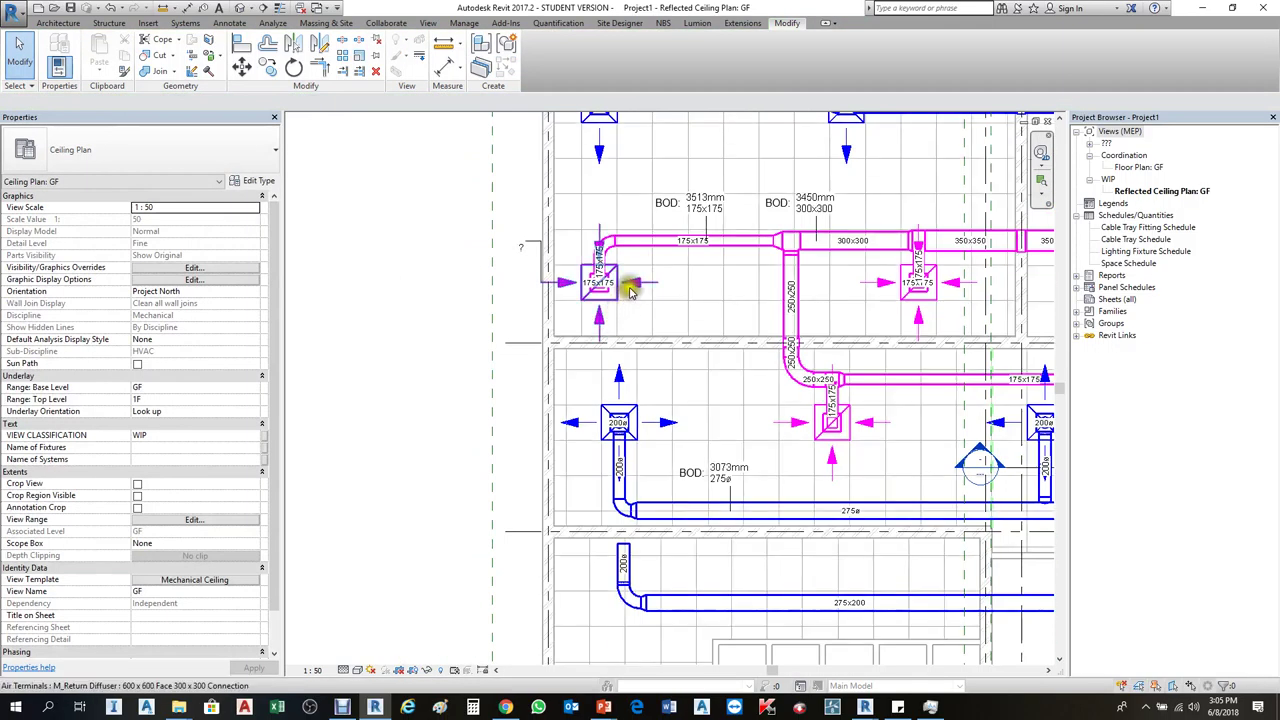
{"action": "left_click", "coordinate": [524, 247]}
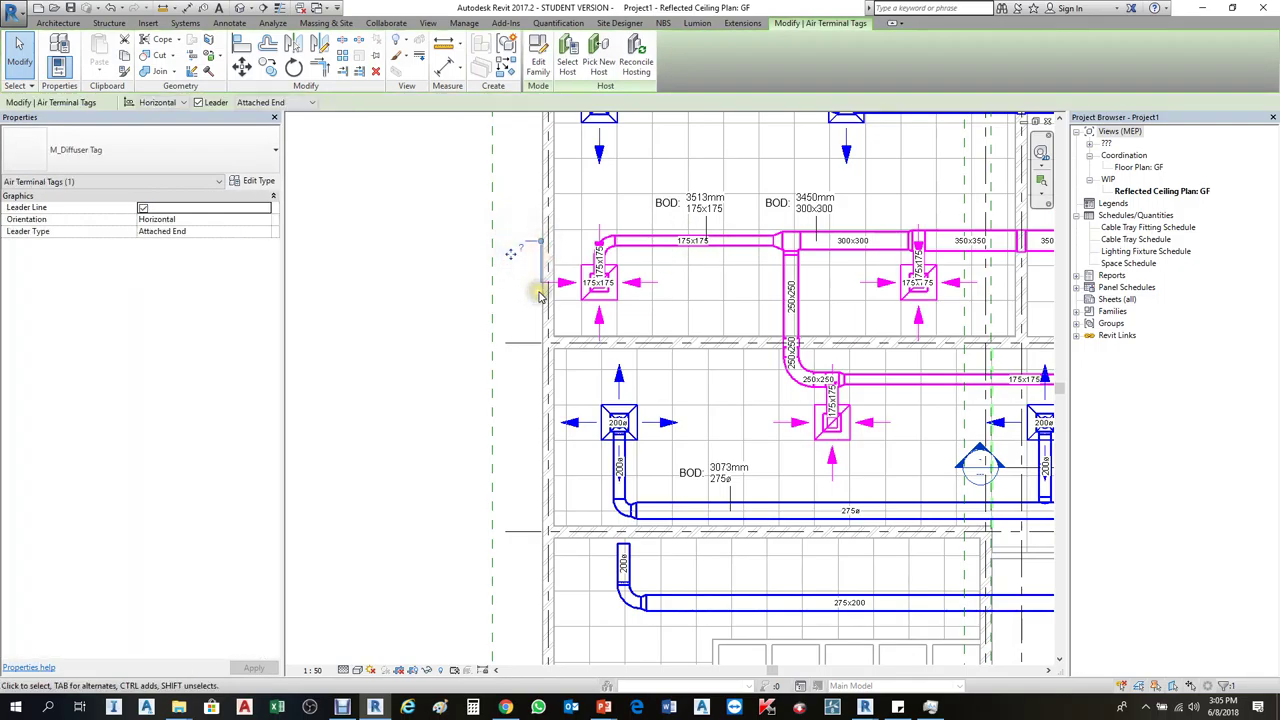
{"action": "key", "text": "Escape"}
Tag the pink return diffuser by category, placing the tag beside the blue 200ø diffuser
{"action": "key", "text": "t"}
{"action": "key", "text": "g"}
{"action": "scroll", "coordinate": [614, 315], "scroll_direction": "up", "scroll_amount": 2}
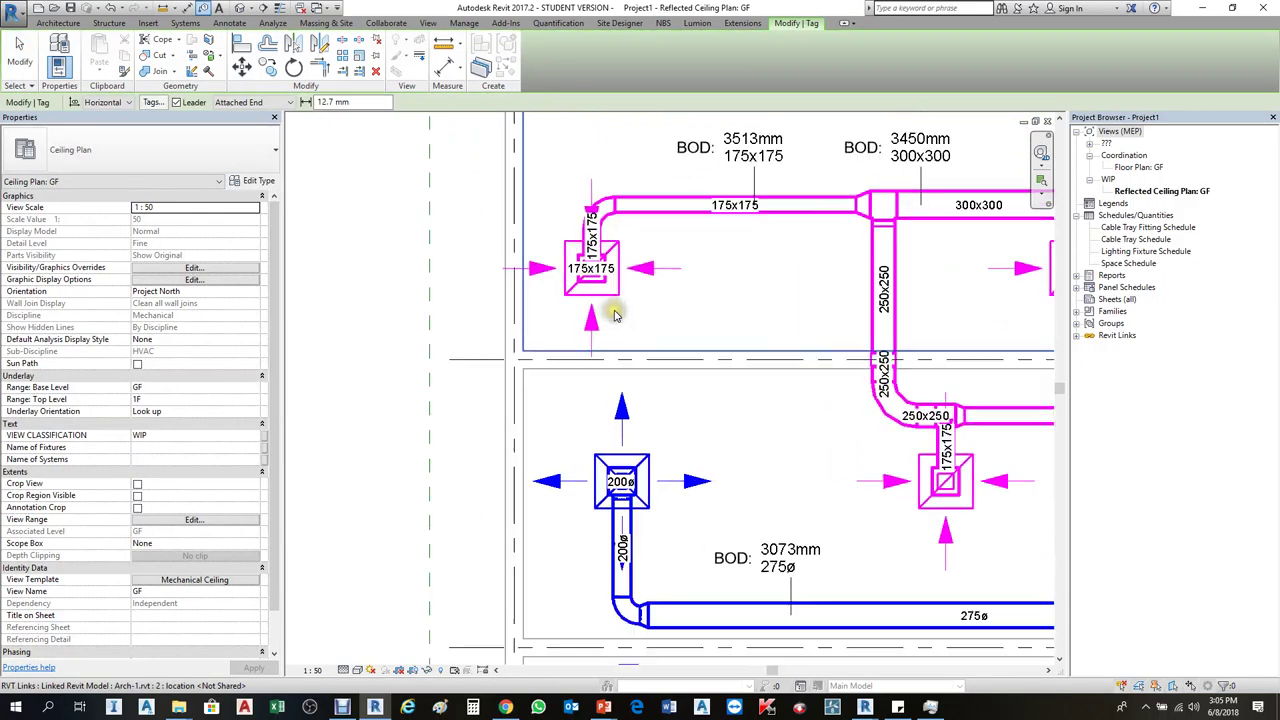
{"action": "left_click", "coordinate": [607, 280]}
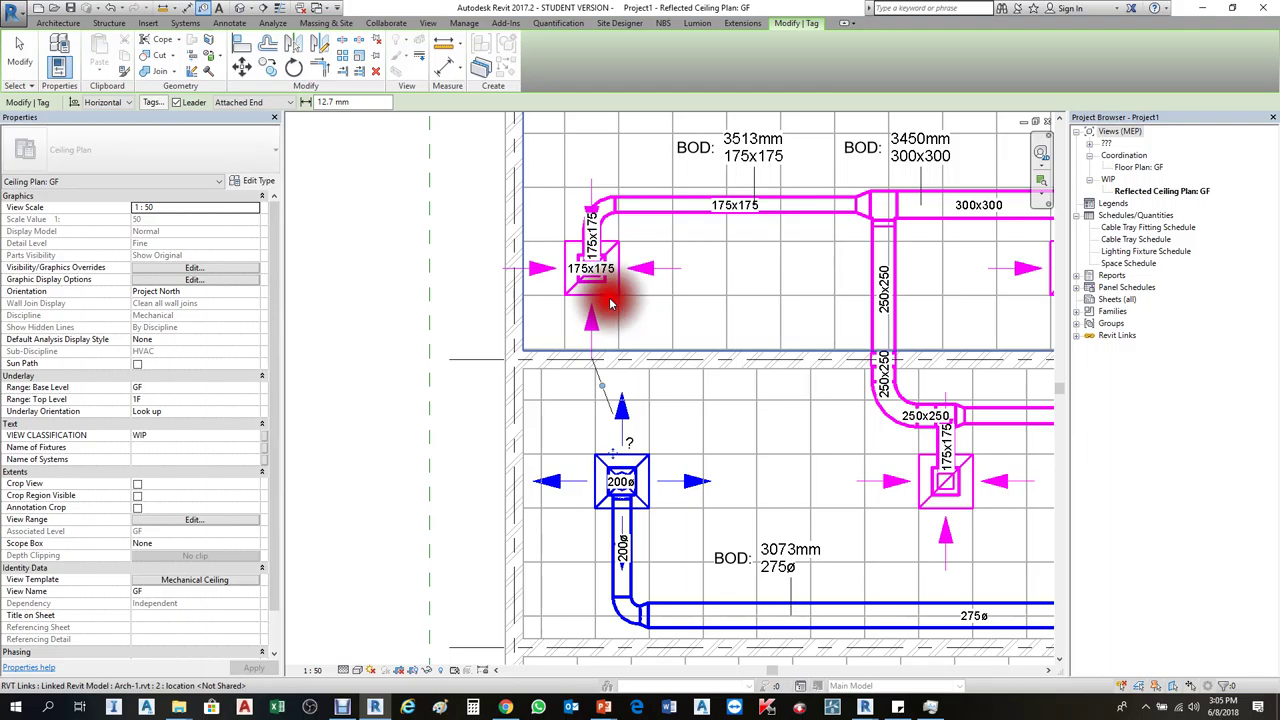
{"action": "left_click", "coordinate": [600, 398]}
{"action": "key", "text": "Escape"}
{"action": "scroll", "coordinate": [612, 415], "scroll_direction": "up", "scroll_amount": 3}
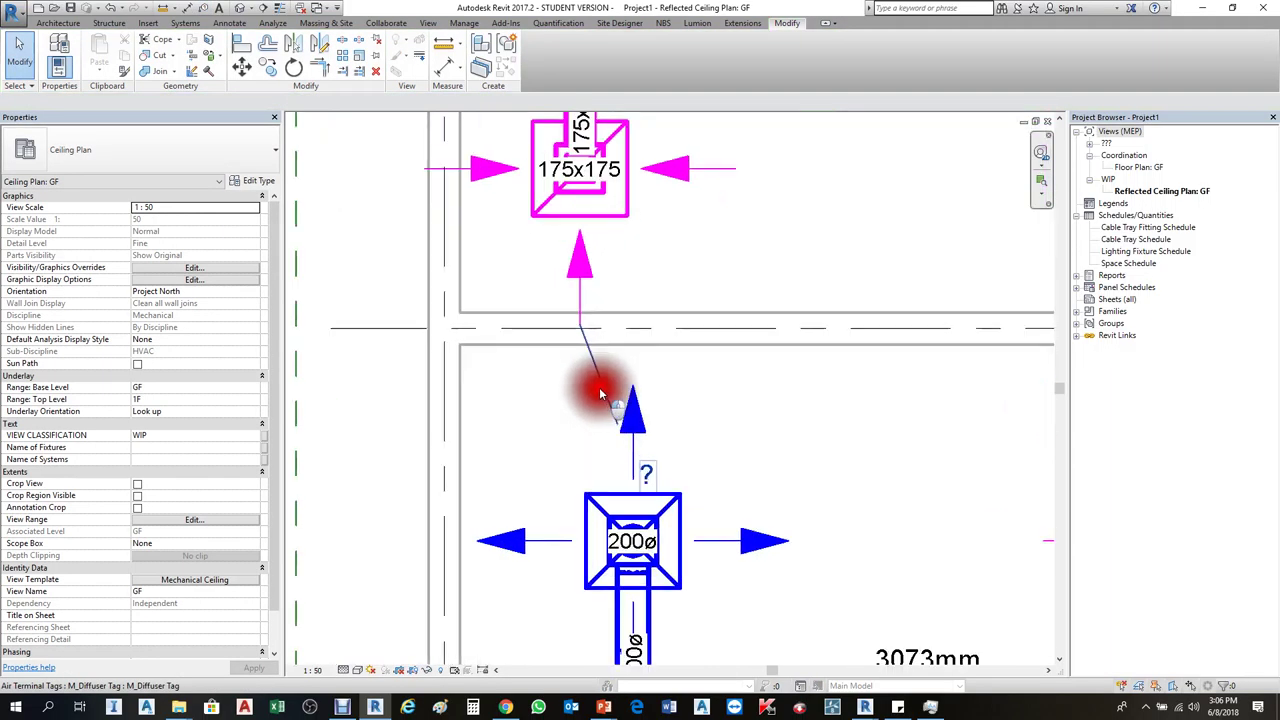
{"action": "left_click", "coordinate": [590, 382]}
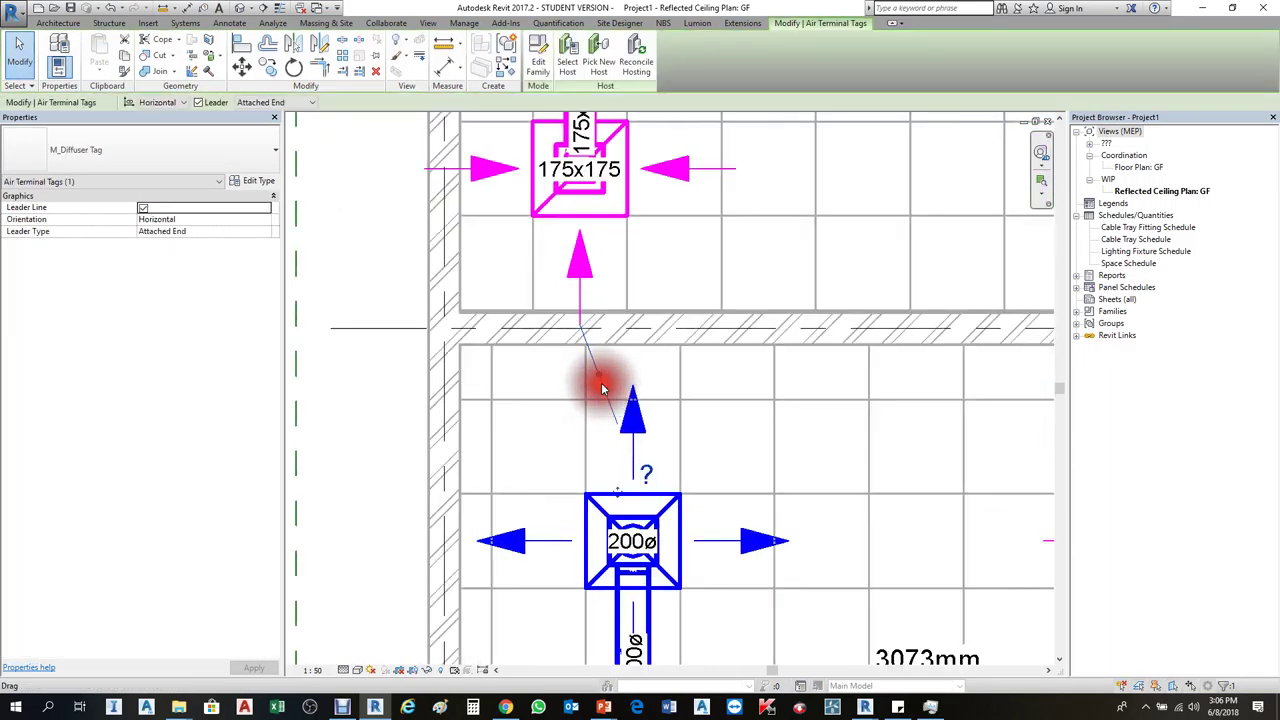
Edit the tag family's label, keeping Name of Fixtures as its parameter
{"action": "left_click", "coordinate": [537, 66]}
{"action": "left_click", "coordinate": [634, 305]}
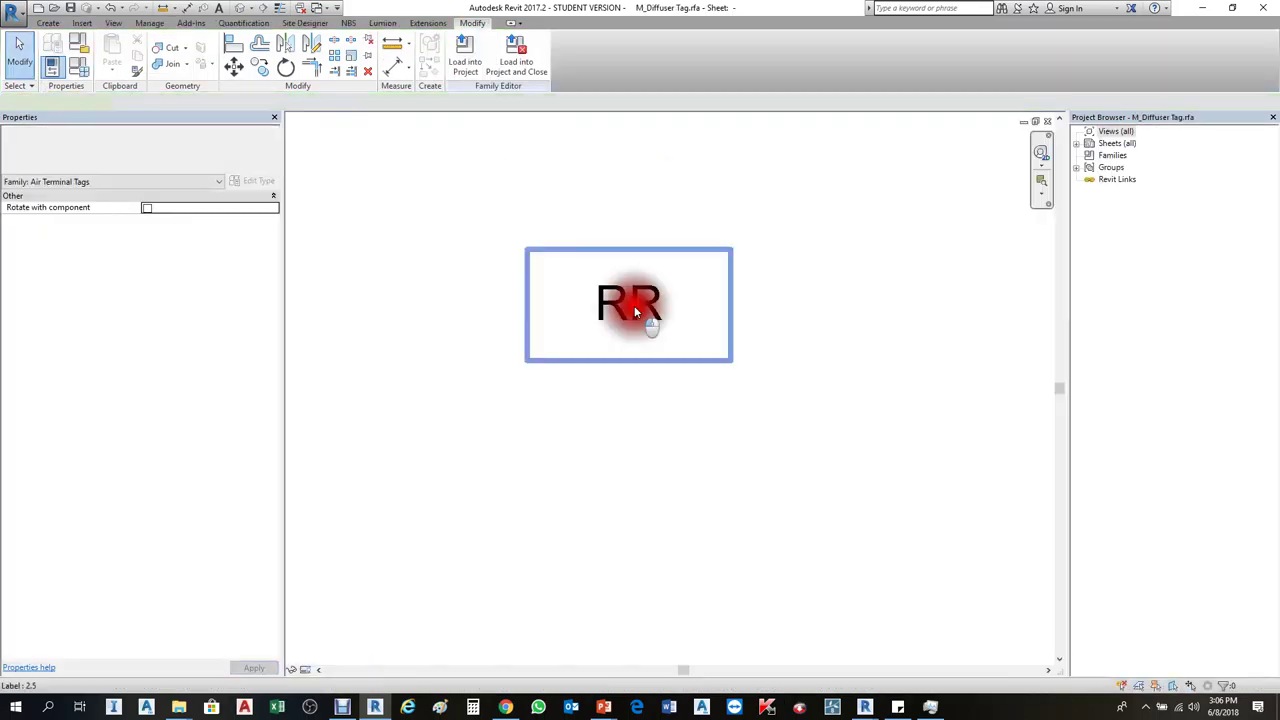
{"action": "left_click", "coordinate": [461, 66]}
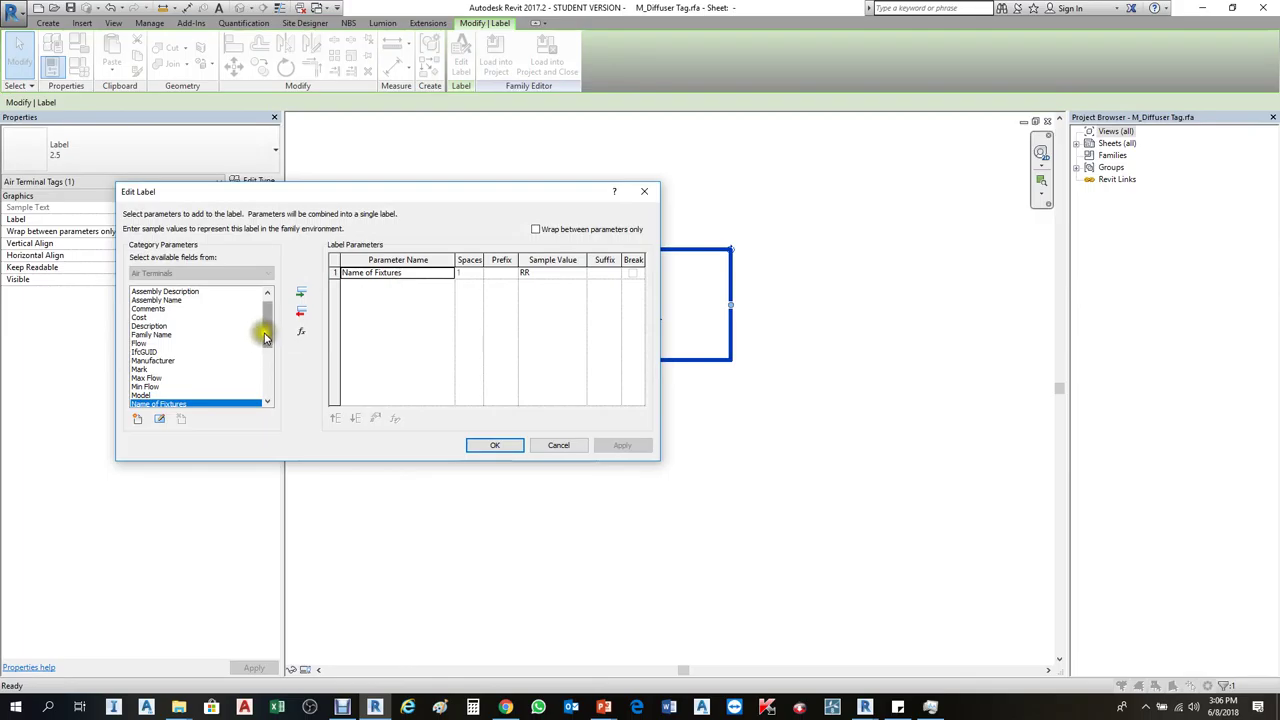
{"action": "left_click_drag", "start_coordinate": [265, 337], "coordinate": [268, 357]}
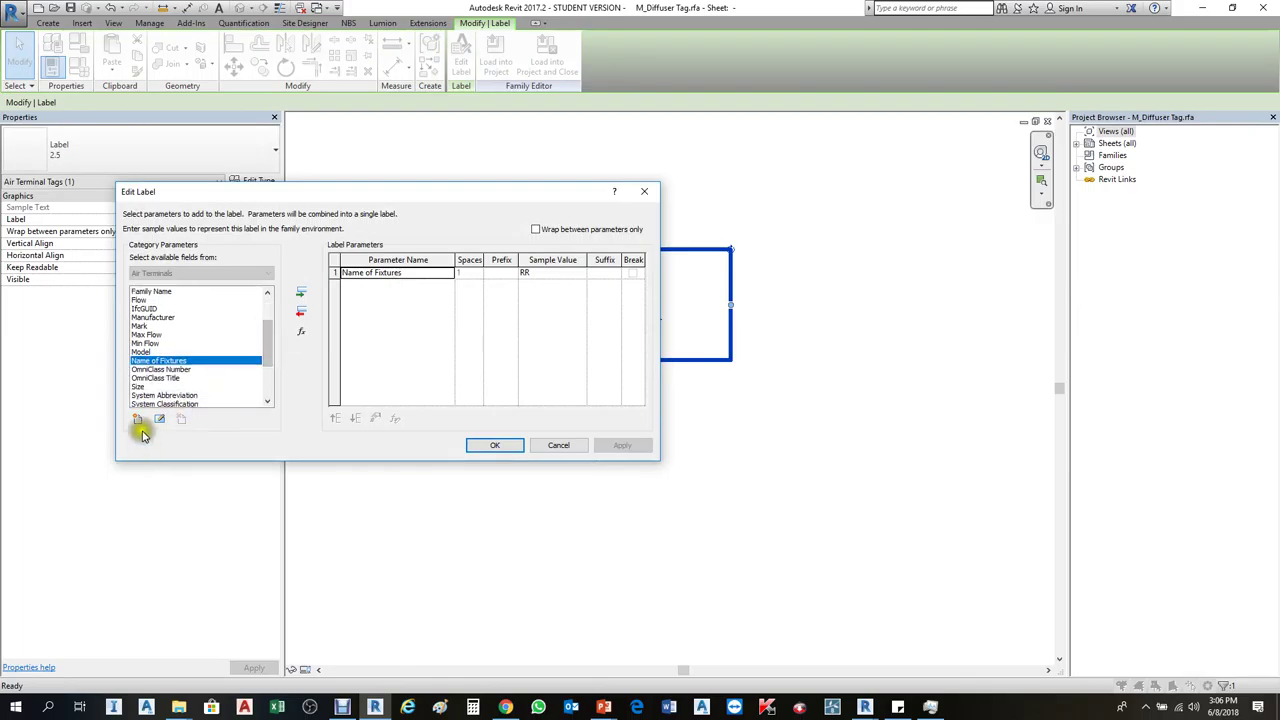
{"action": "left_click", "coordinate": [138, 419]}
{"action": "left_click", "coordinate": [688, 411]}
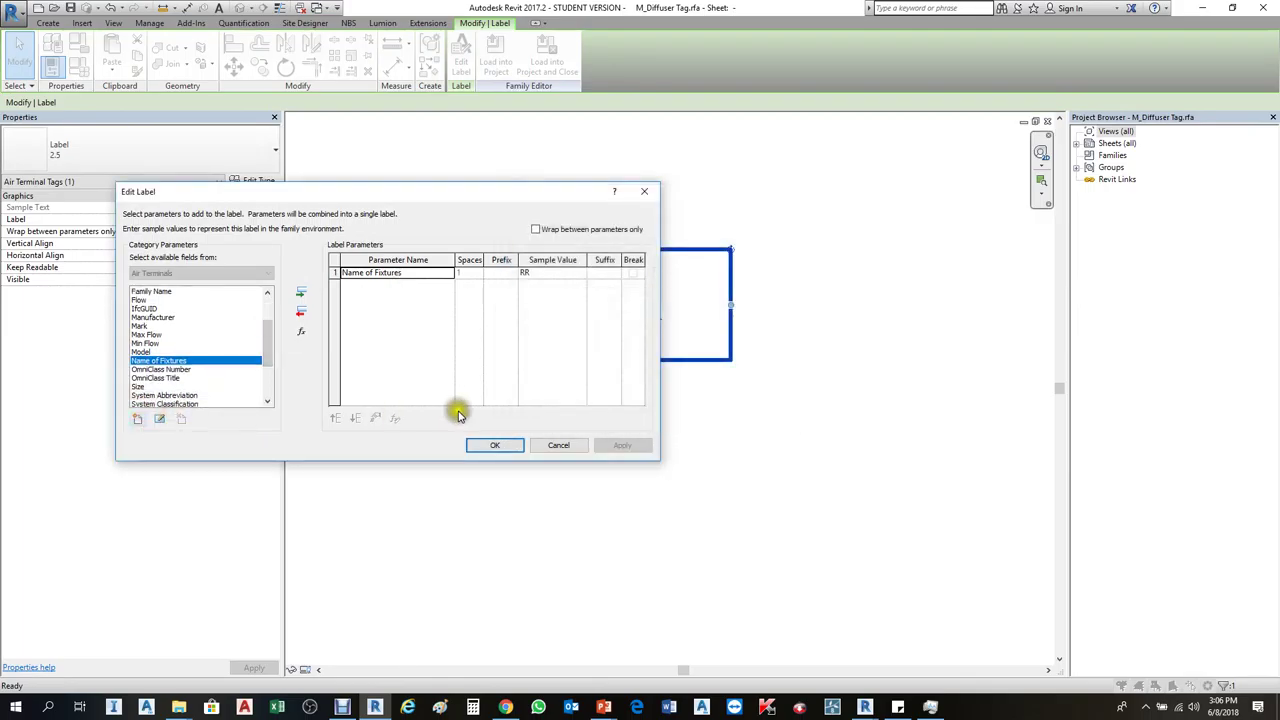
{"action": "left_click", "coordinate": [493, 447]}
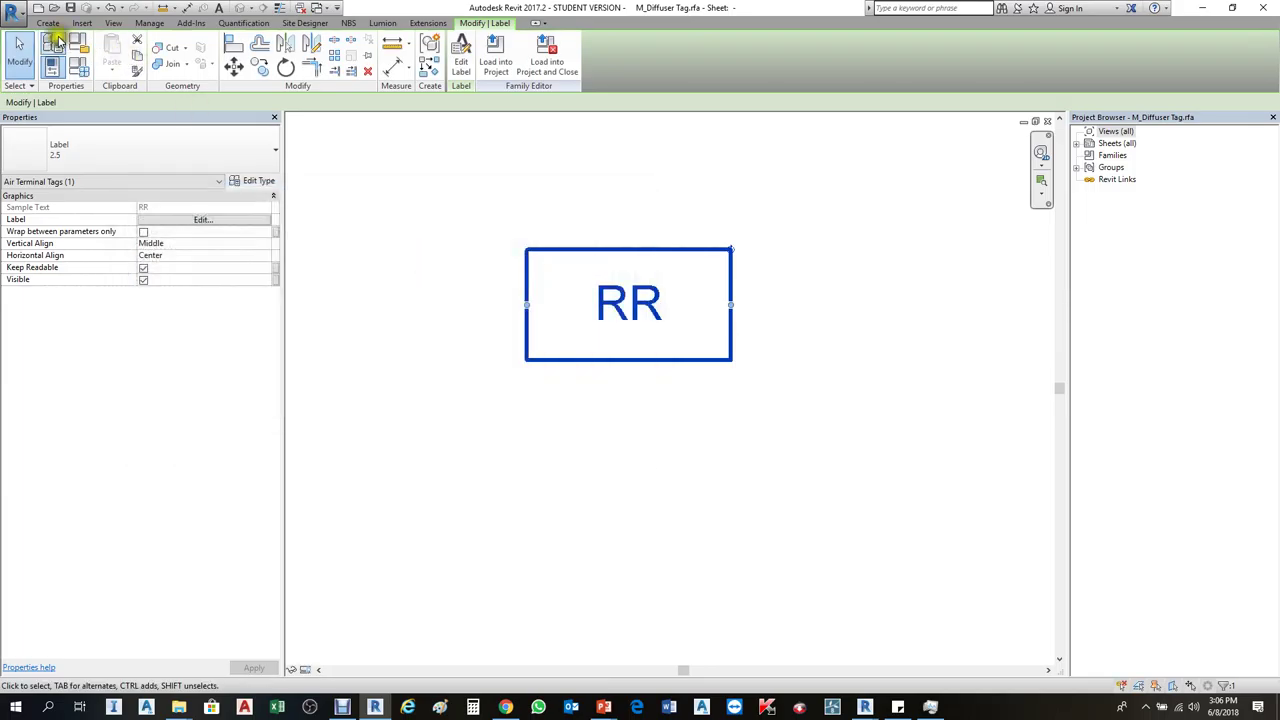
Save the tag family as 'M_Diffuser Tag 11.rfa'
{"action": "left_click", "coordinate": [20, 14]}
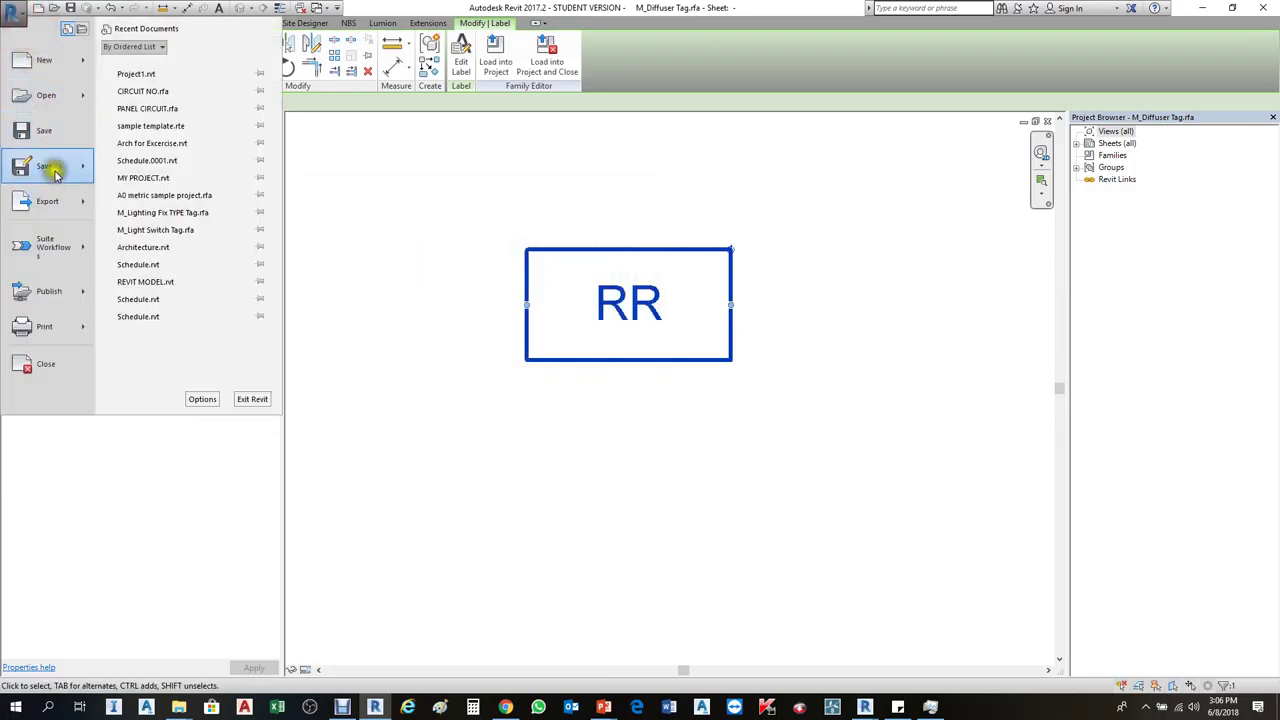
{"action": "left_click", "coordinate": [50, 167]}
{"action": "left_click", "coordinate": [143, 116]}
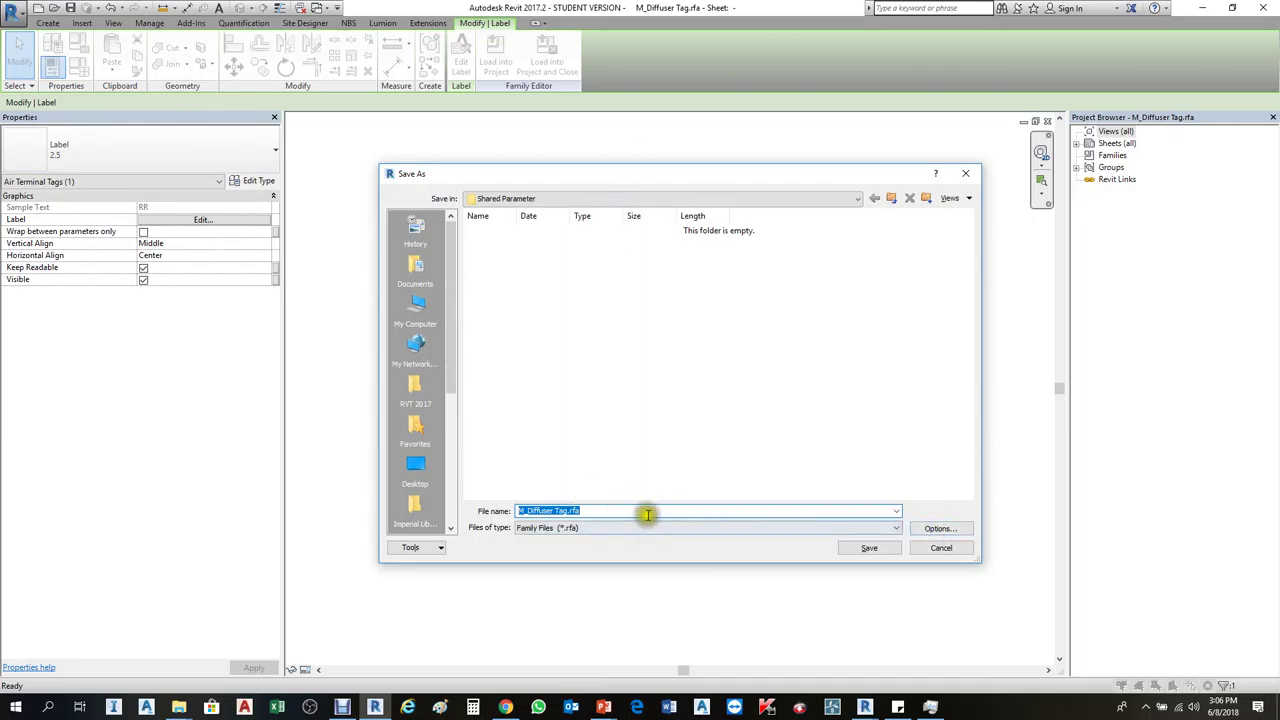
{"action": "left_click", "coordinate": [574, 511]}
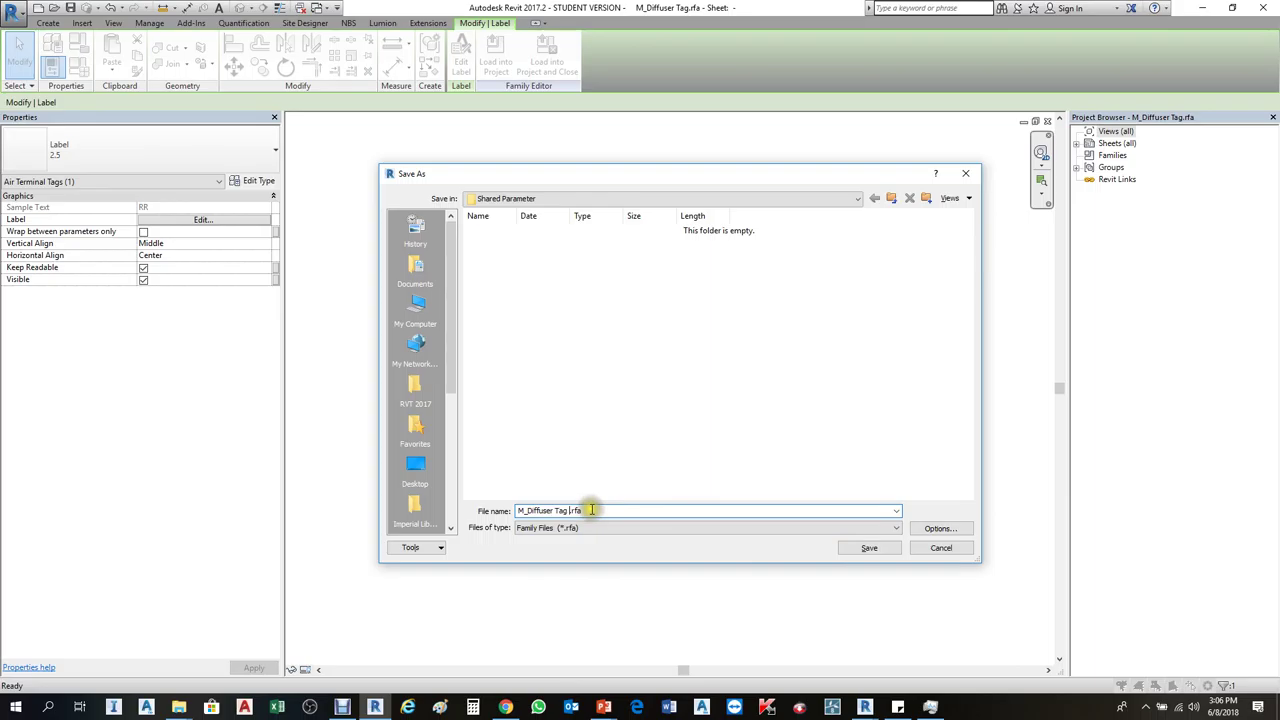
{"action": "type", "text": "11"}
{"action": "left_click", "coordinate": [955, 528]}
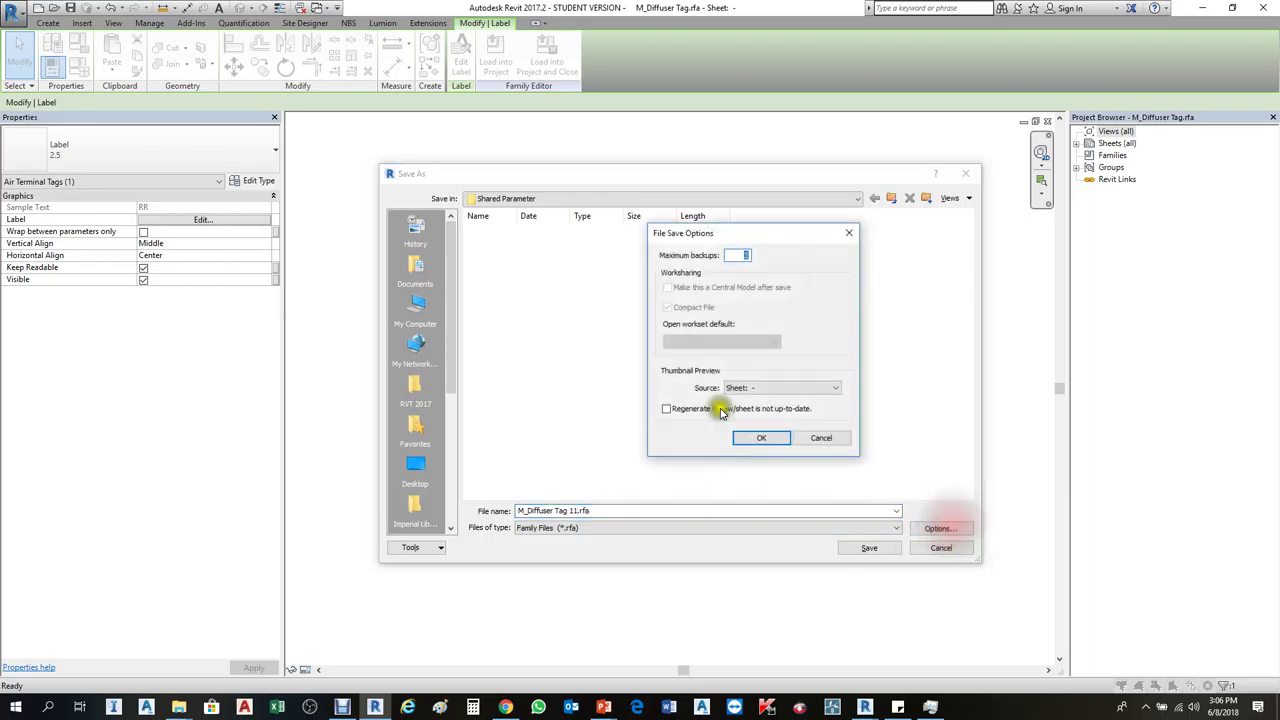
{"action": "left_click", "coordinate": [757, 439]}
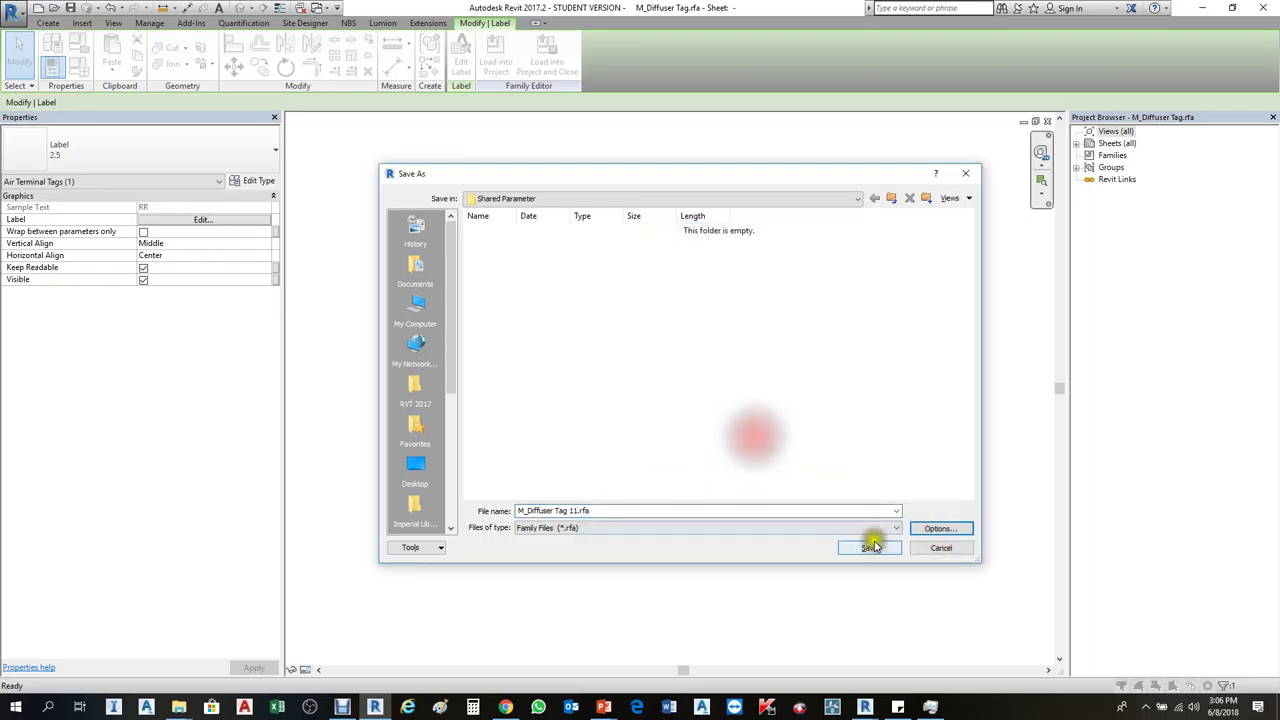
{"action": "left_click", "coordinate": [869, 545]}
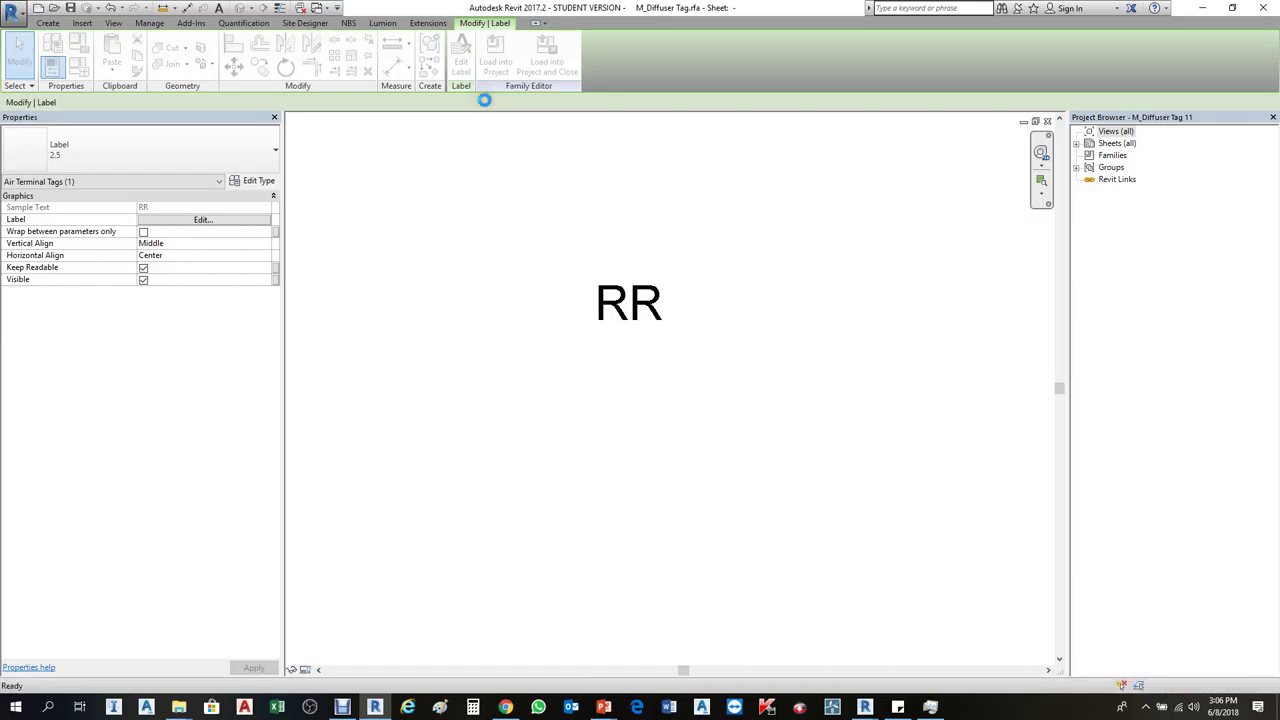
Close the tag family and delete the old '?' diffuser tag in Project1
{"action": "left_click", "coordinate": [1047, 122]}
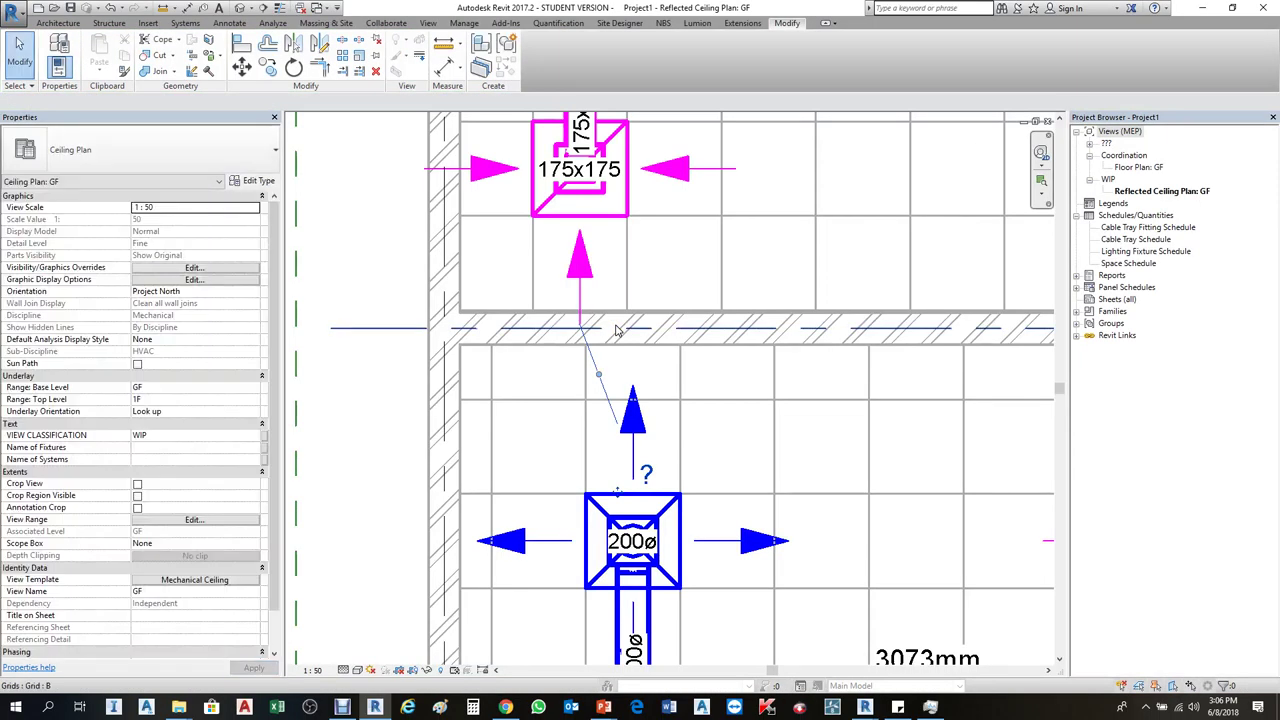
{"action": "scroll", "coordinate": [619, 352], "scroll_direction": "down", "scroll_amount": 2}
{"action": "left_click", "coordinate": [622, 393]}
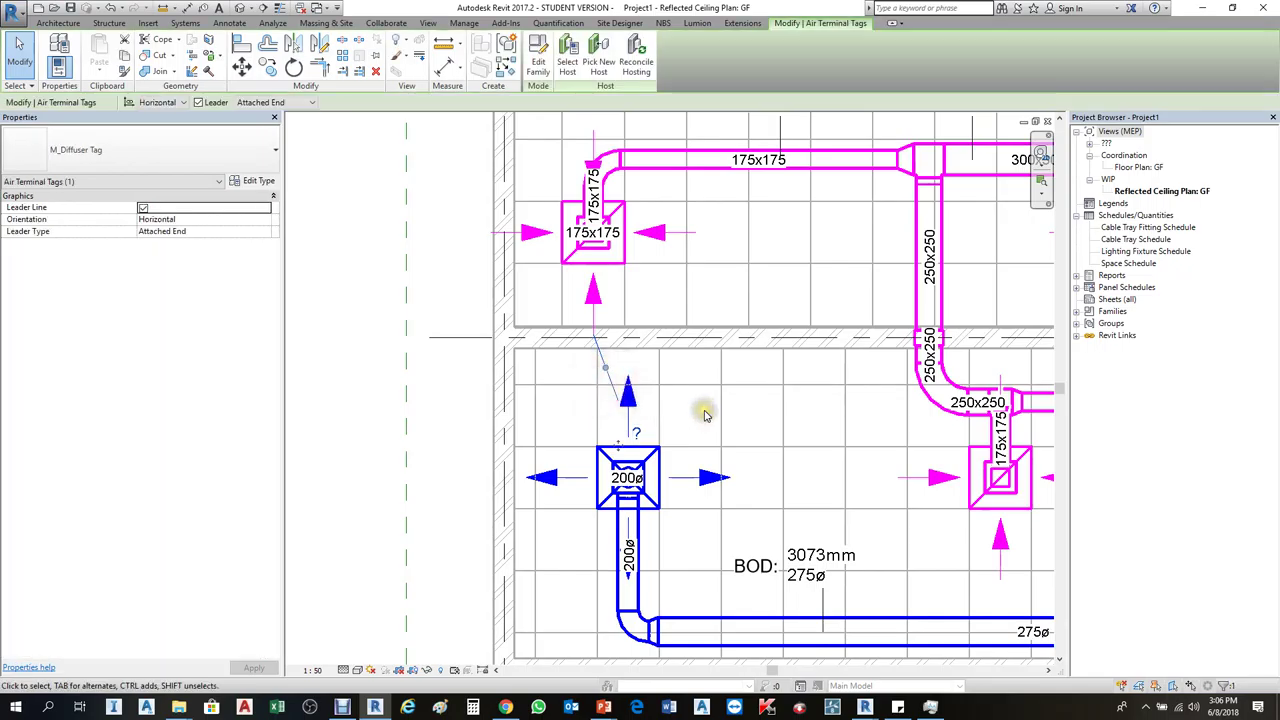
{"action": "key", "text": "Delete"}
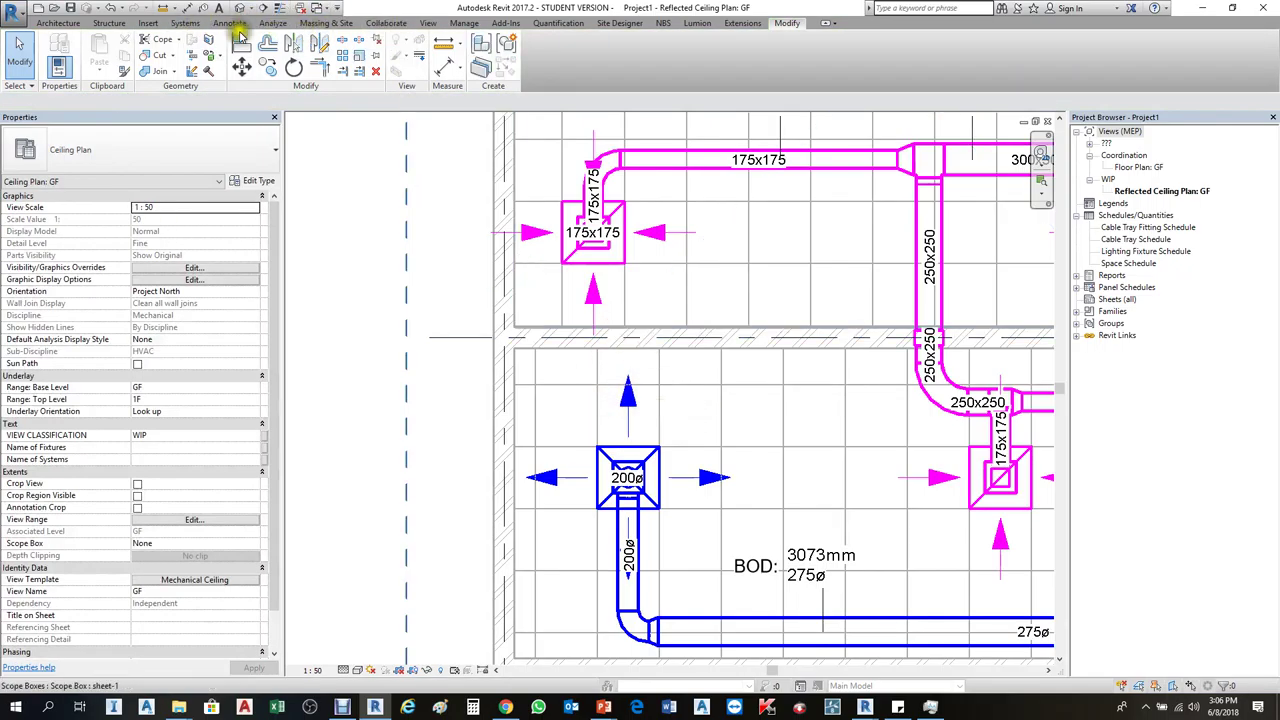
{"action": "left_click", "coordinate": [152, 23]}
Load M_Diffuser Tag 11 from the PROJECT > Shared Parameter folder, then start TG tagging
{"action": "left_click", "coordinate": [430, 50]}
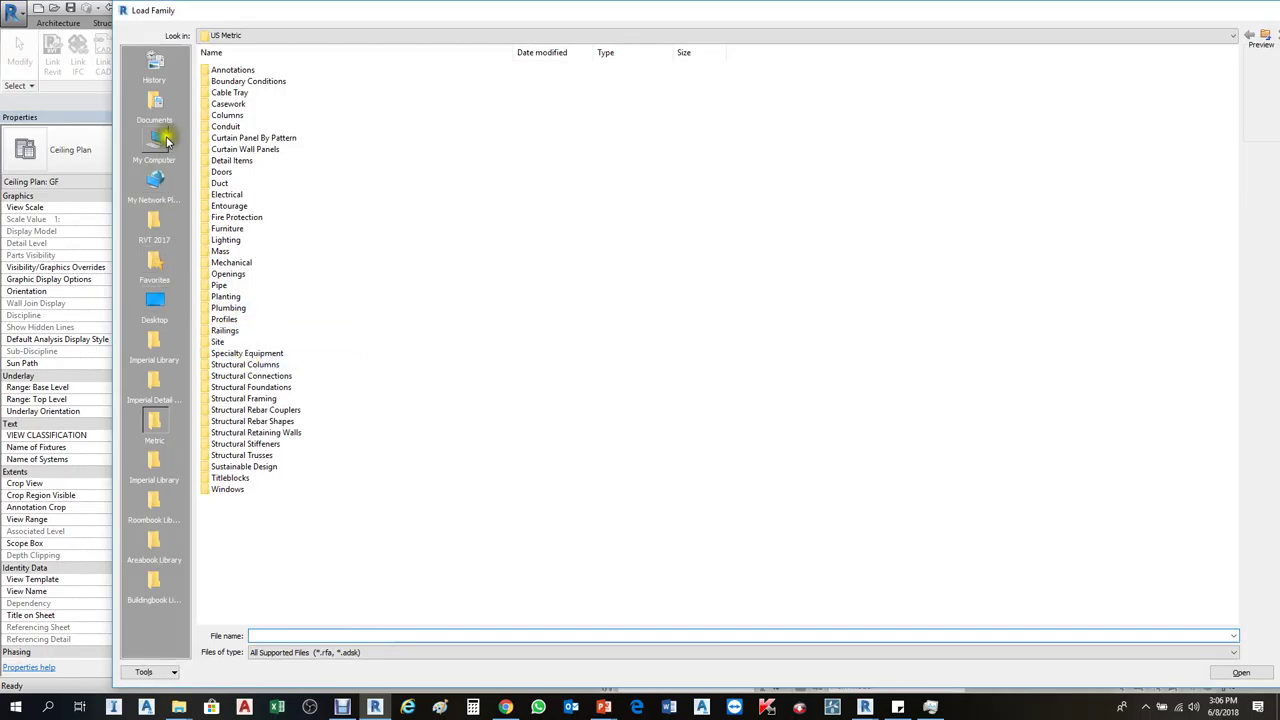
{"action": "left_click", "coordinate": [158, 305]}
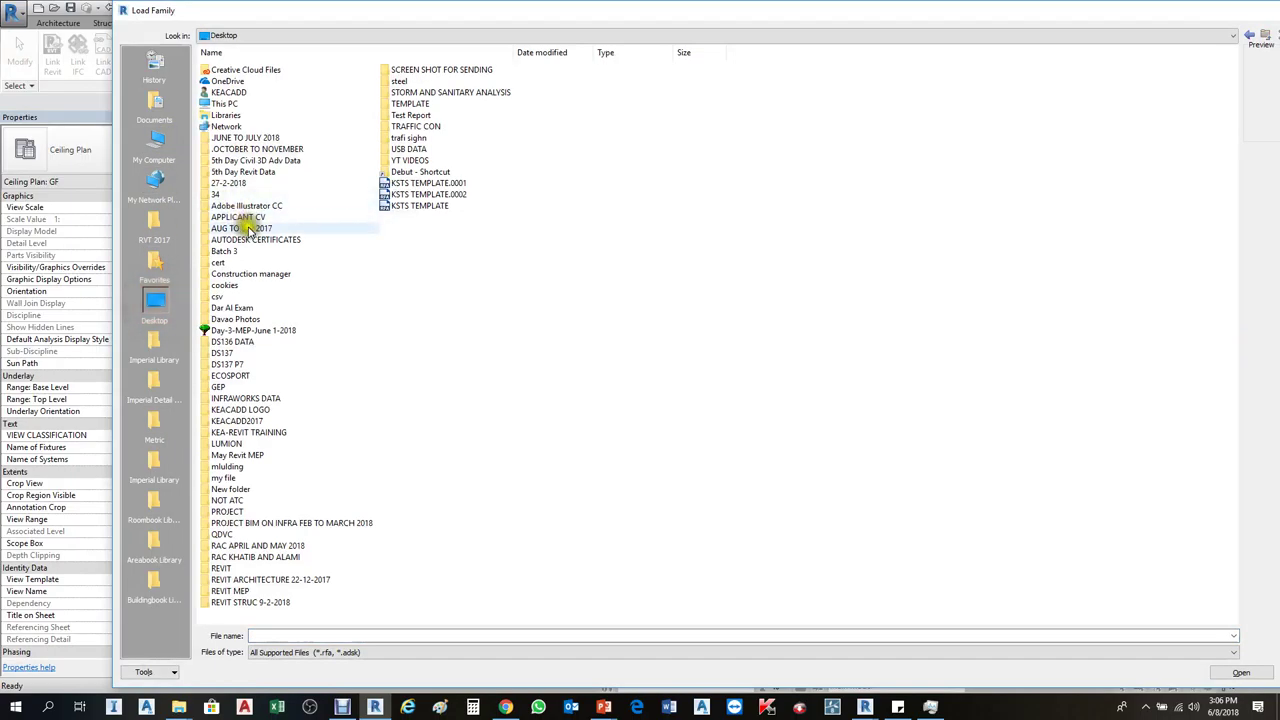
{"action": "key", "text": "p"}
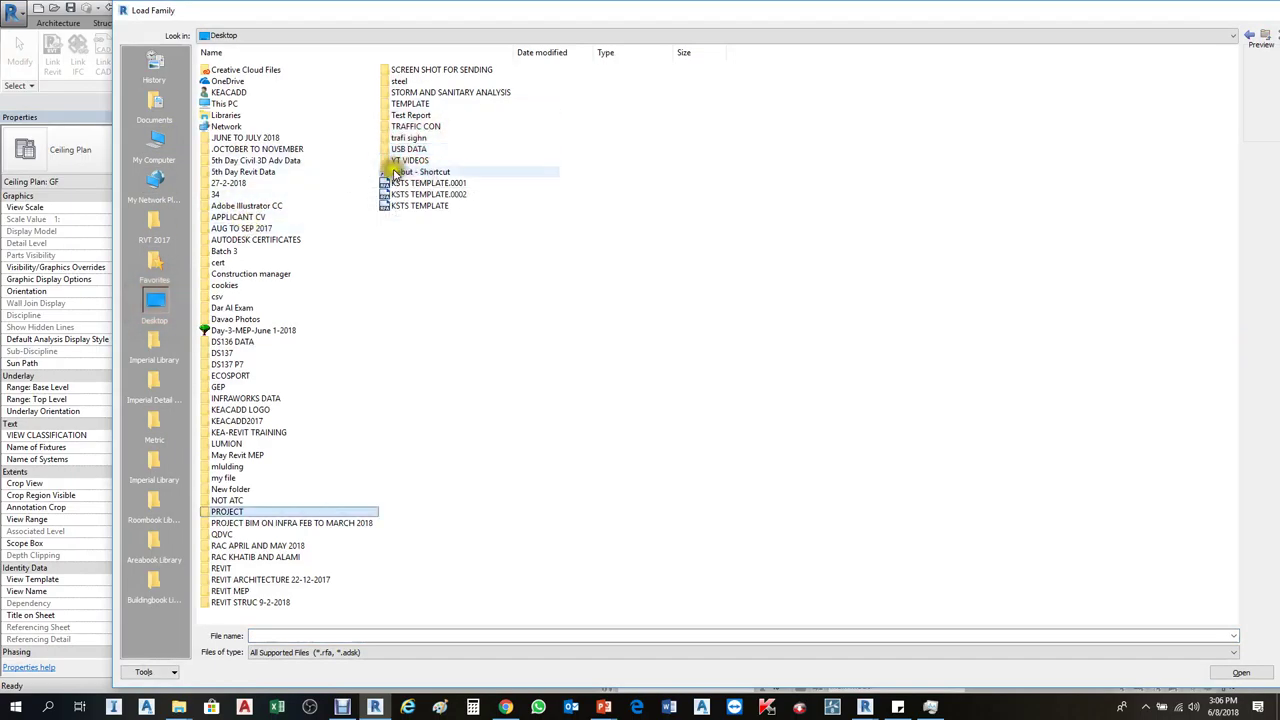
{"action": "double_click", "coordinate": [253, 507]}
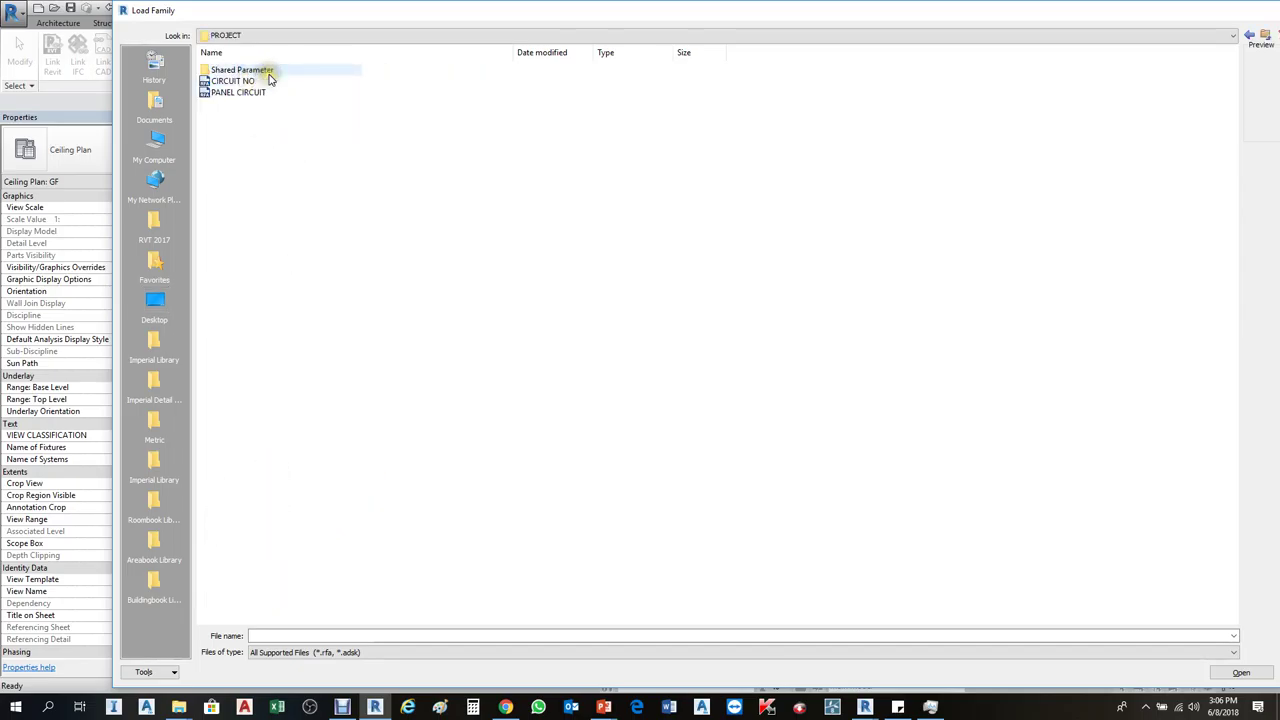
{"action": "double_click", "coordinate": [266, 72]}
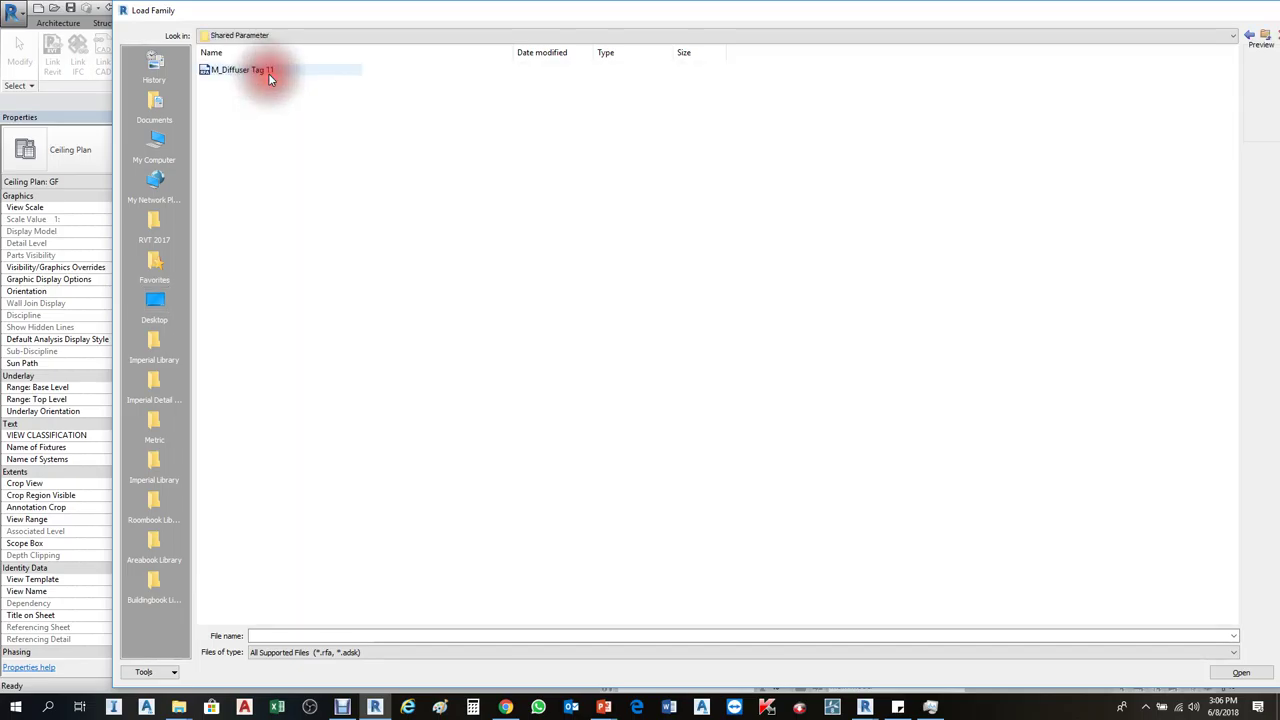
{"action": "left_click", "coordinate": [1238, 672]}
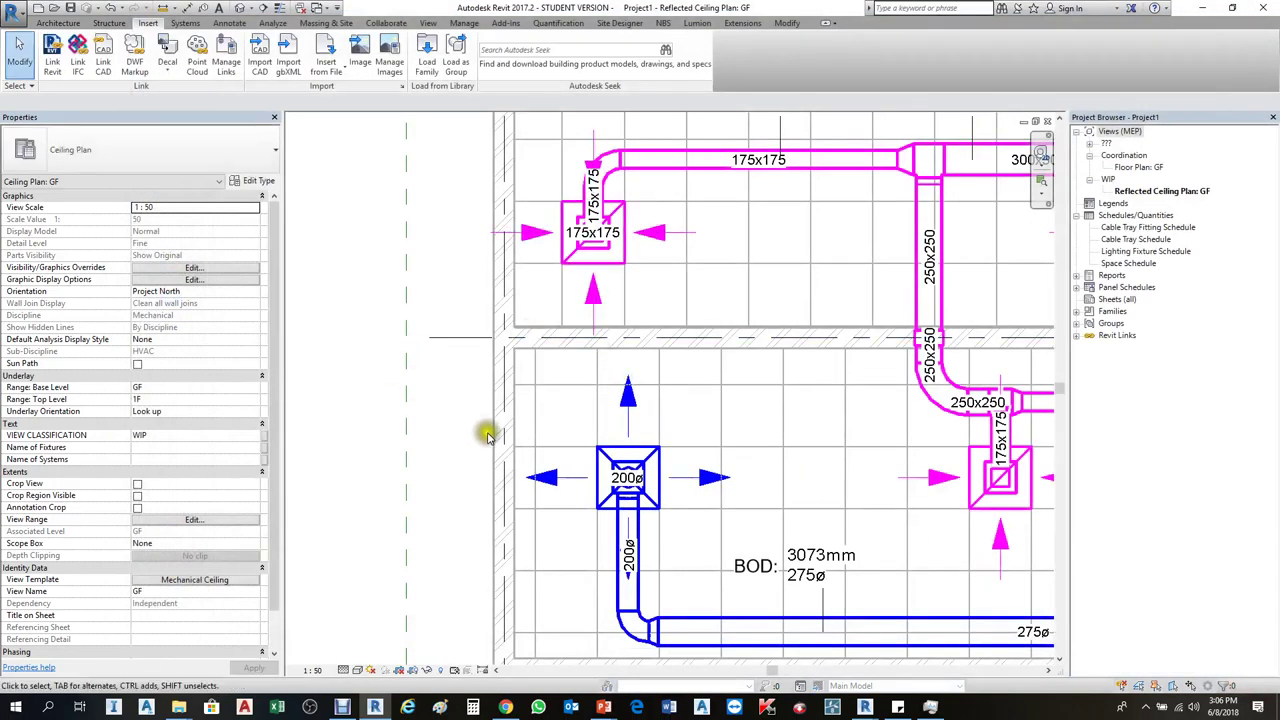
{"action": "key", "text": "t"}
{"action": "key", "text": "g"}
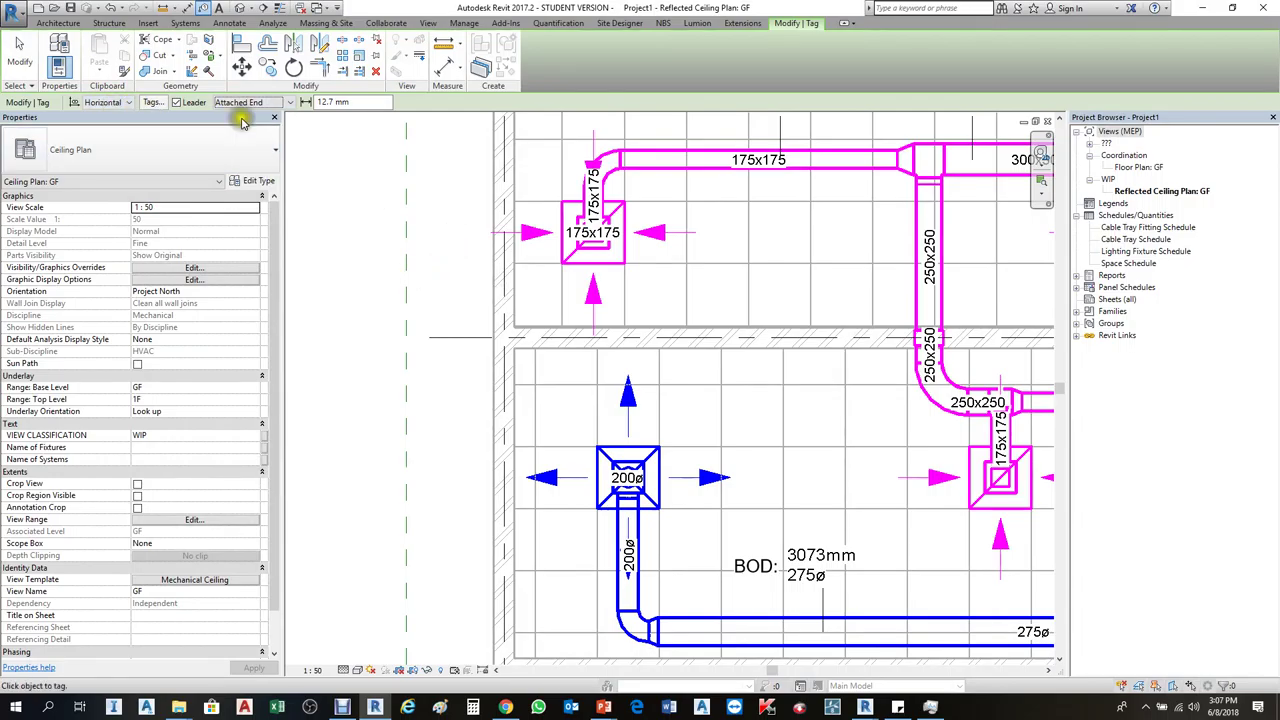
Start Tag by Category from Annotate and open the Loaded Tags And Symbols list
{"action": "left_click", "coordinate": [233, 23]}
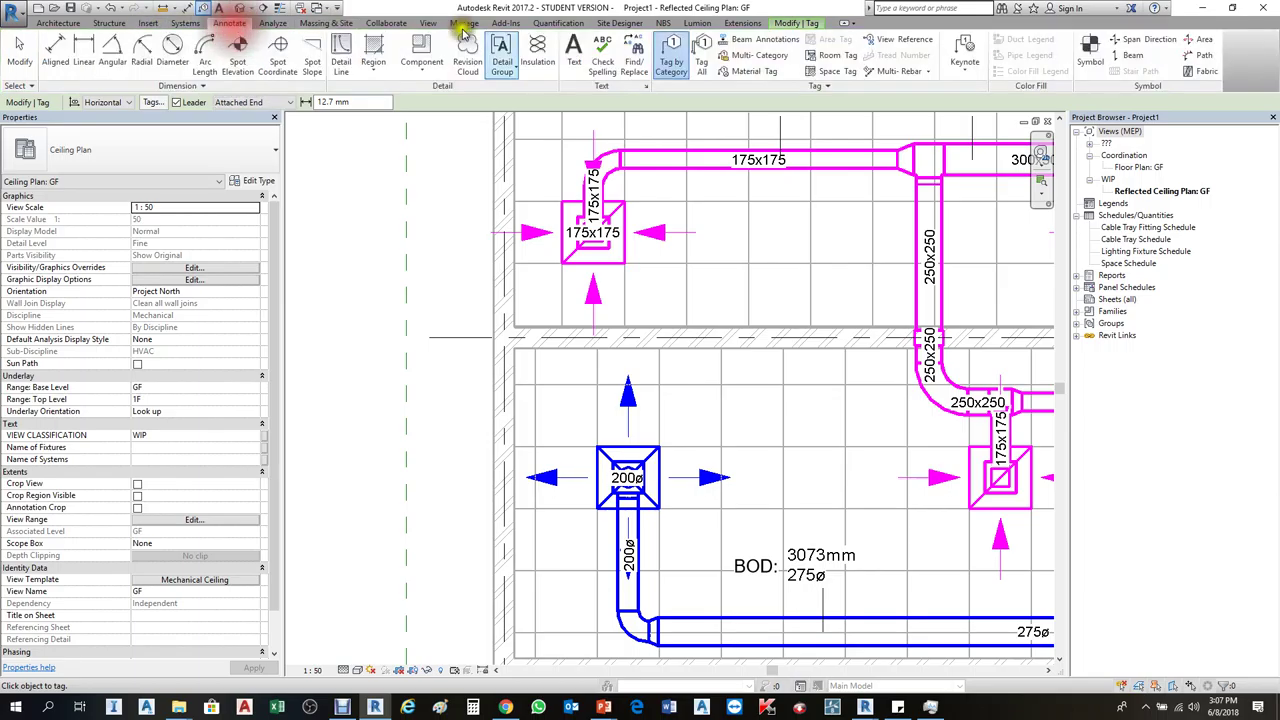
{"action": "left_click", "coordinate": [672, 50]}
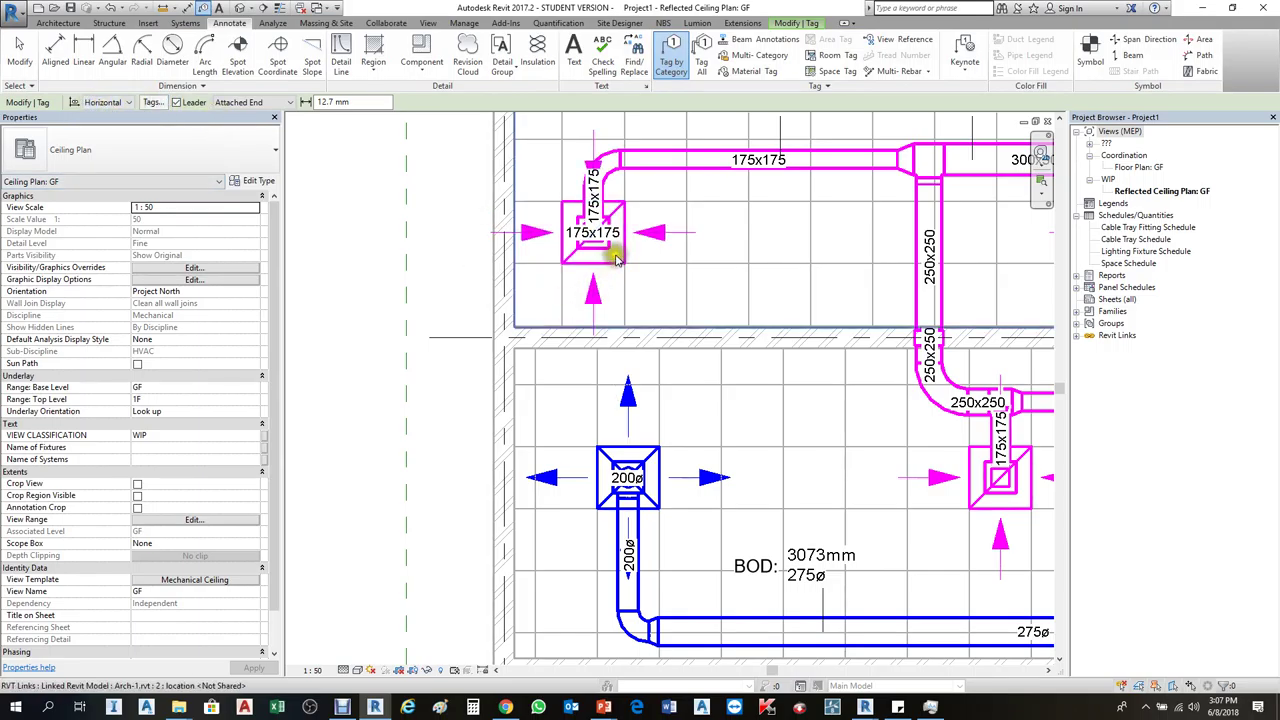
{"action": "left_click", "coordinate": [262, 104]}
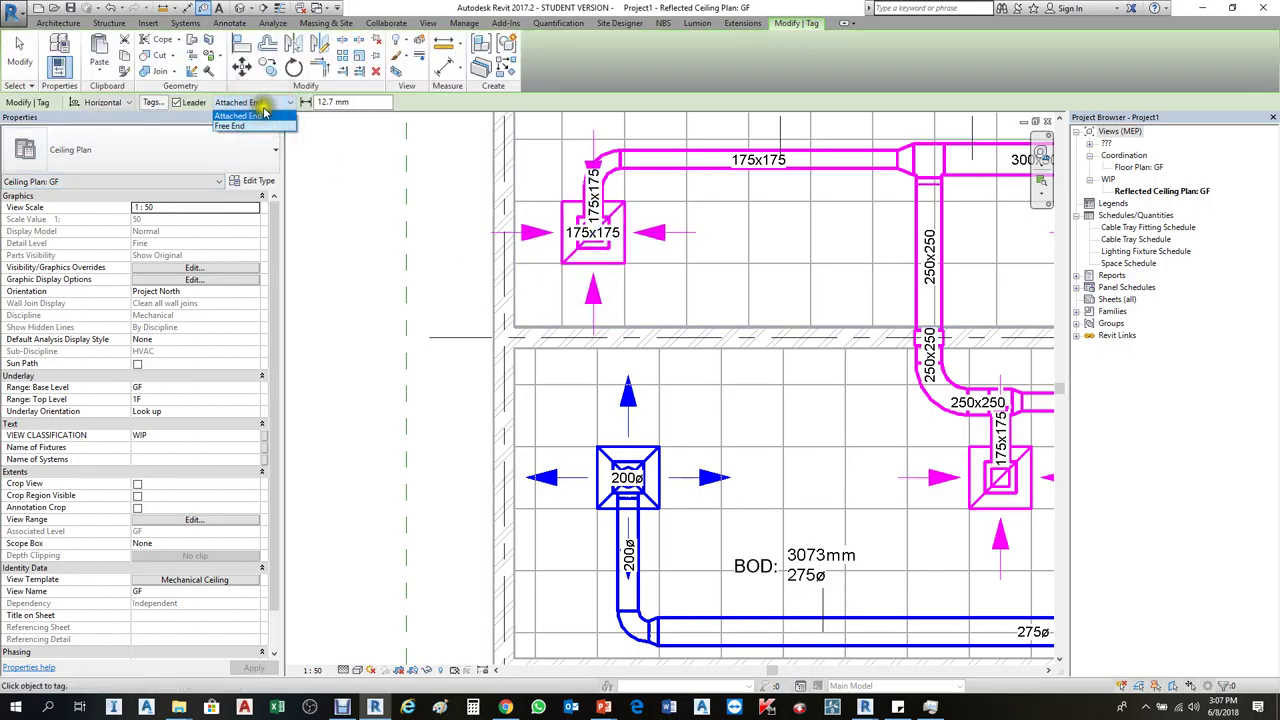
{"action": "left_click", "coordinate": [145, 102]}
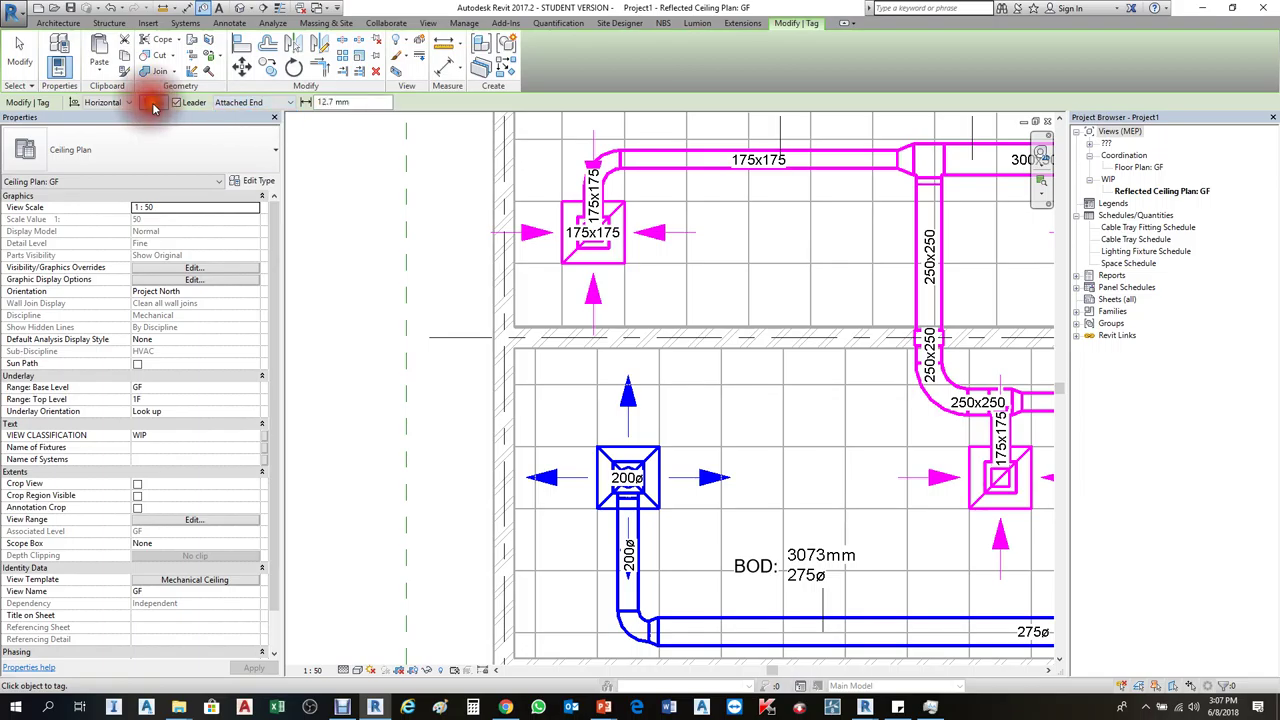
{"action": "left_click", "coordinate": [145, 102]}
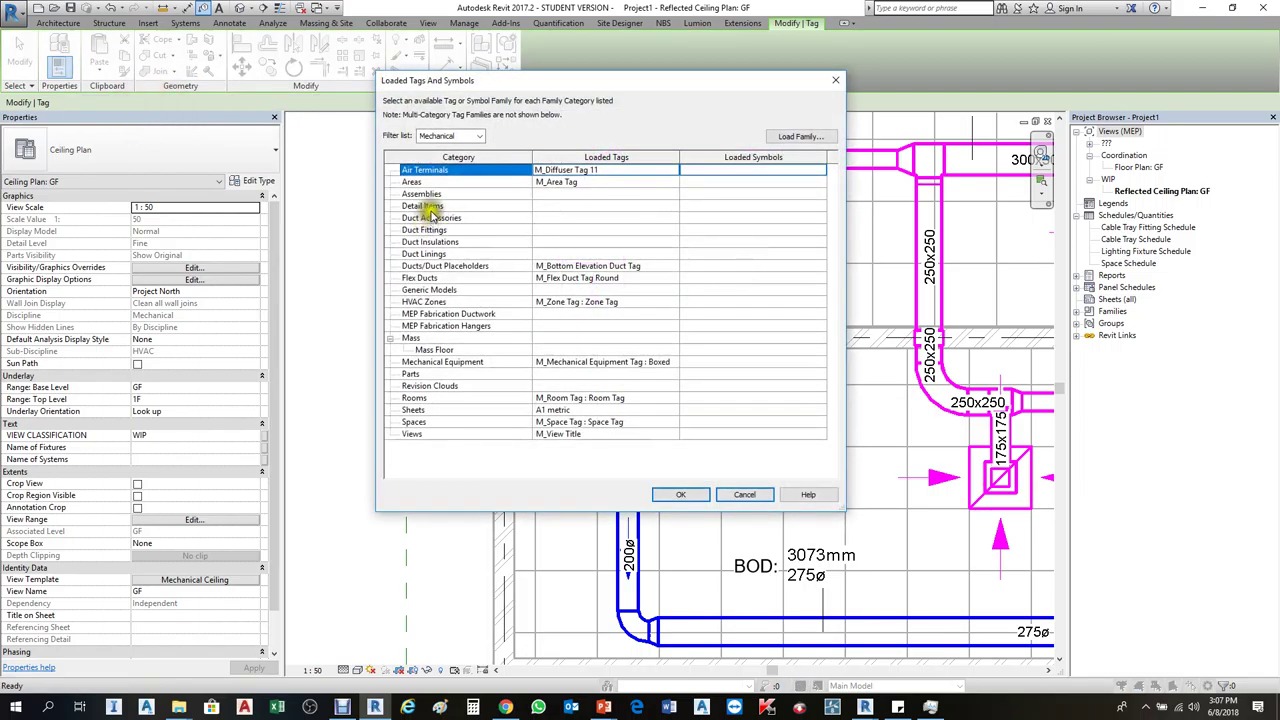
Choose M_Diffuser Tag 11 as the Air Terminals loaded tag and confirm
{"action": "left_click_drag", "start_coordinate": [486, 171], "coordinate": [672, 173]}
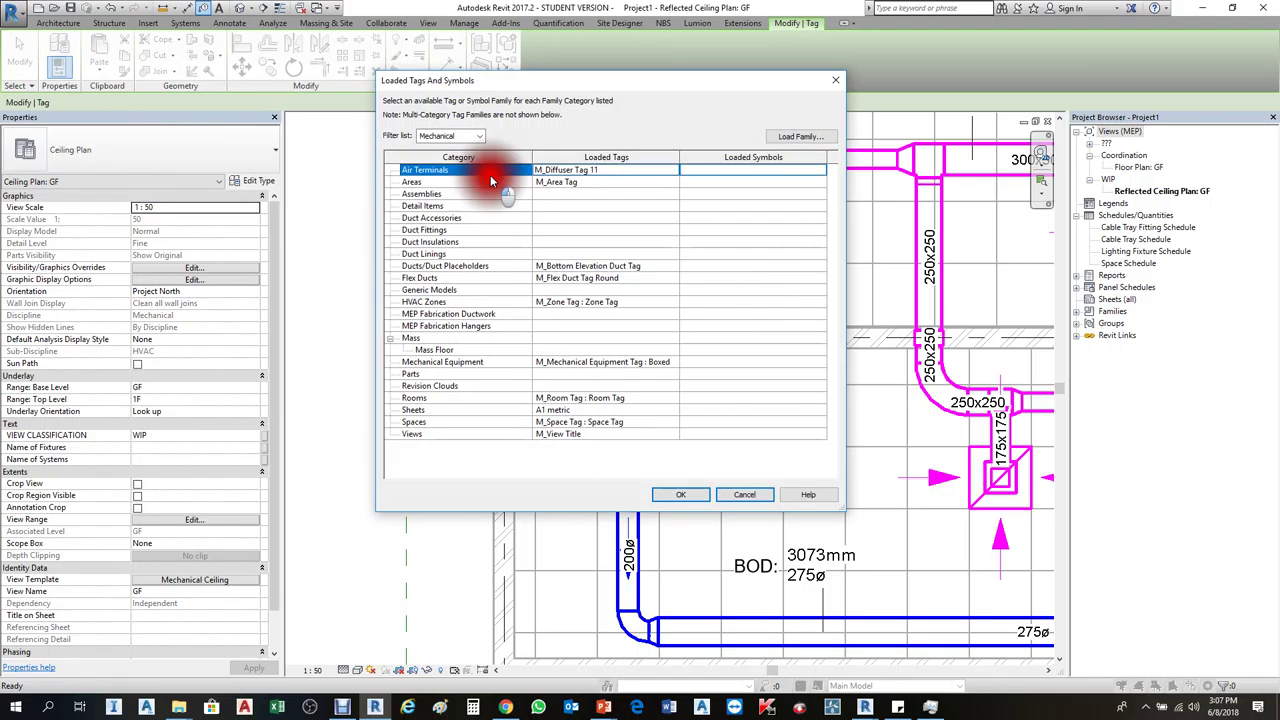
{"action": "left_click", "coordinate": [672, 171]}
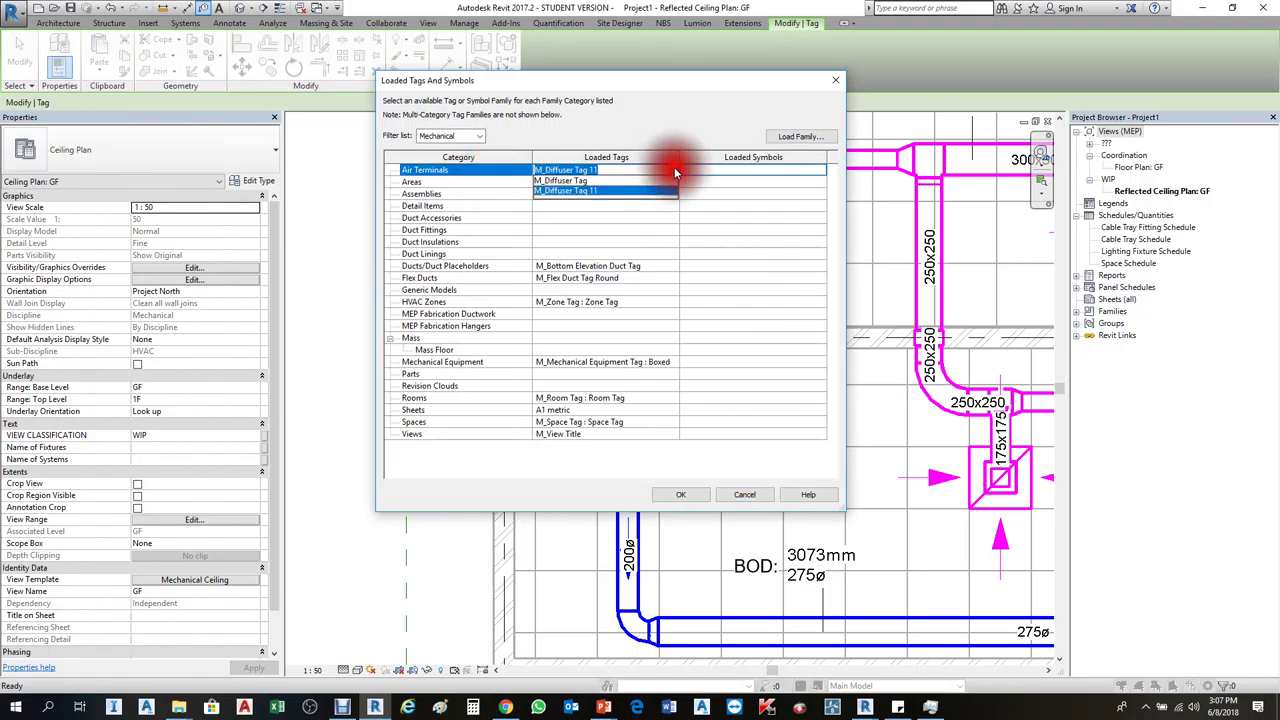
{"action": "left_click", "coordinate": [582, 192]}
{"action": "left_click", "coordinate": [680, 494]}
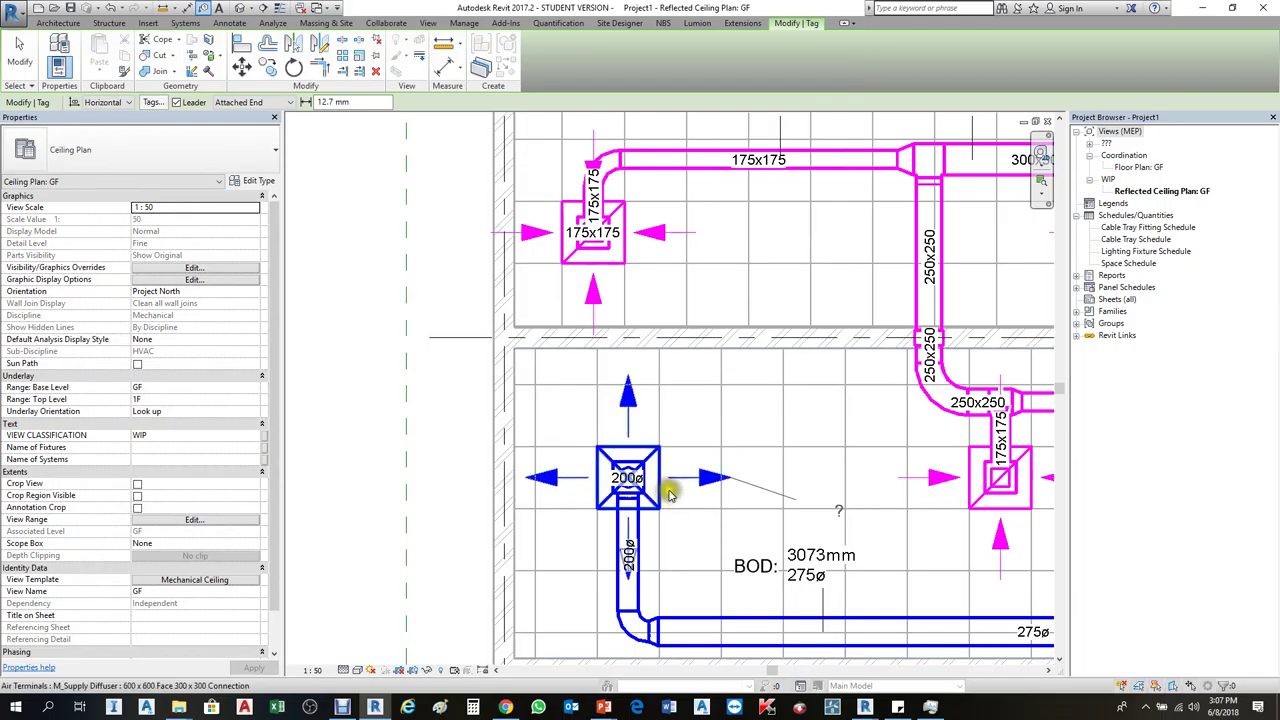
Cancel tagging and start placing another M_Supply Diffuser 600 x 600 Face 300 x 300 Connection
{"action": "key", "text": "Escape"}
{"action": "key", "text": "Escape"}
{"action": "scroll", "coordinate": [650, 460], "scroll_direction": "down", "scroll_amount": 3}
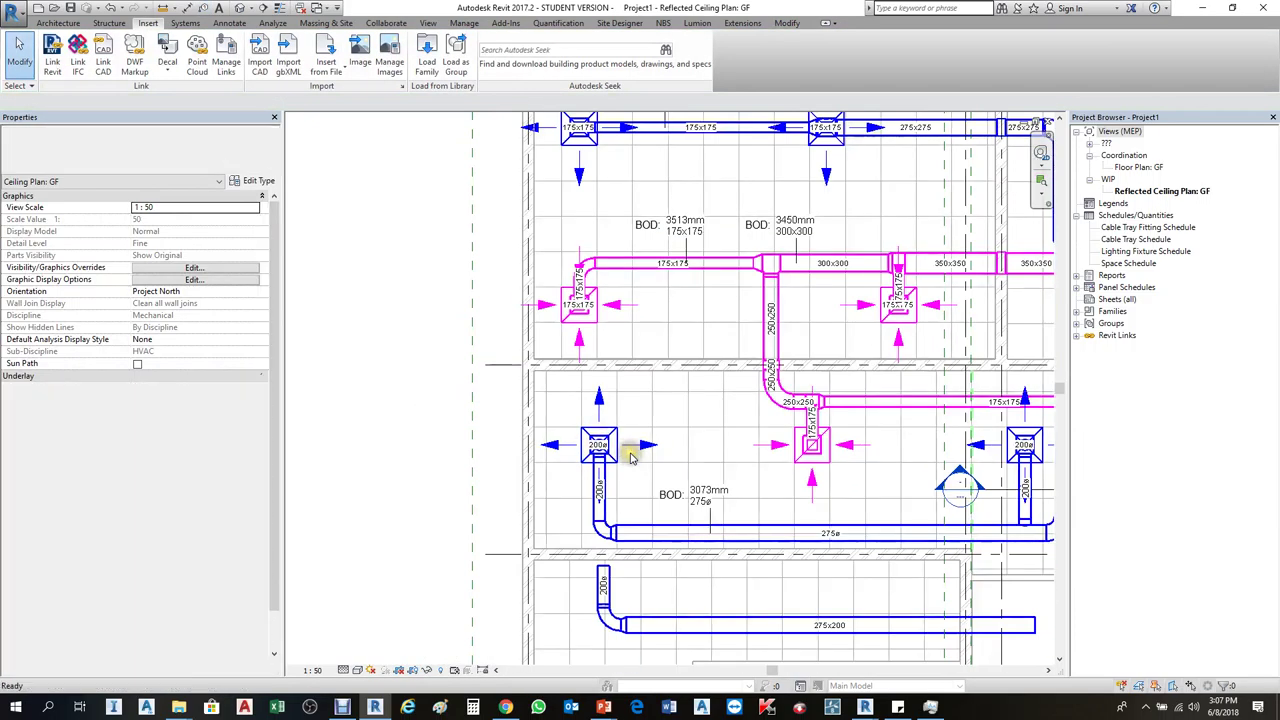
{"action": "left_click", "coordinate": [641, 449]}
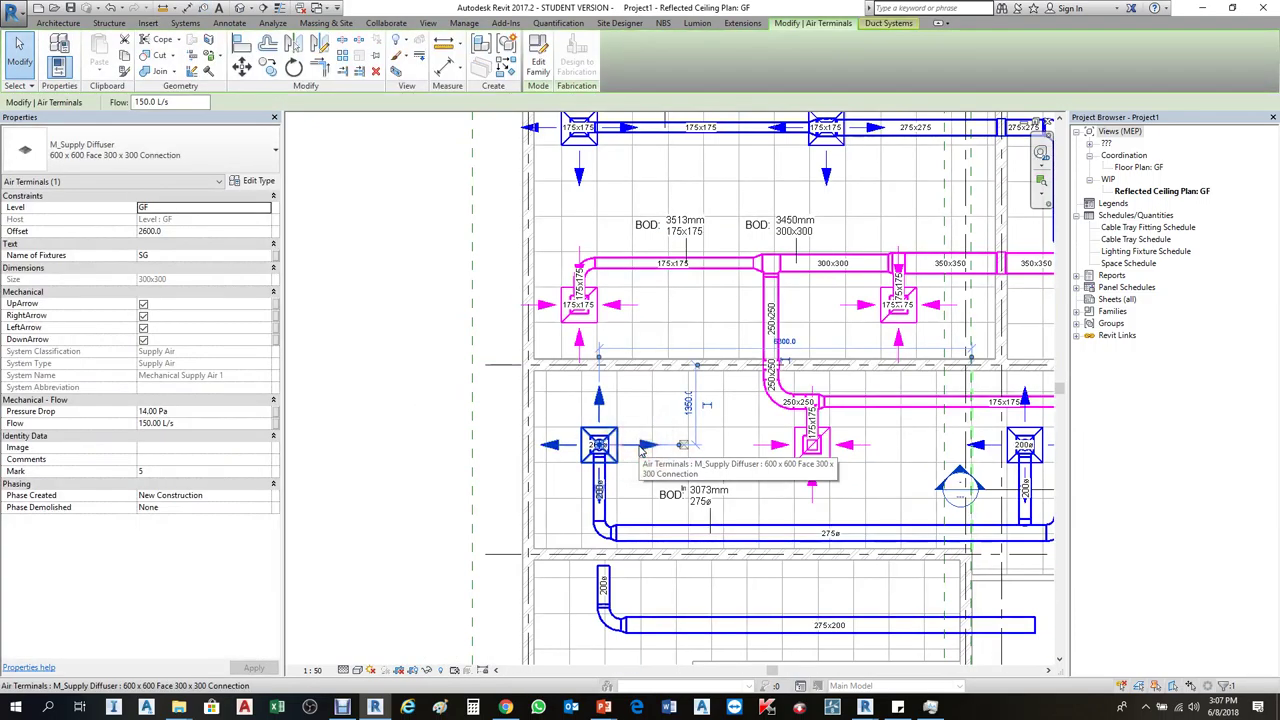
{"action": "right_click", "coordinate": [641, 452]}
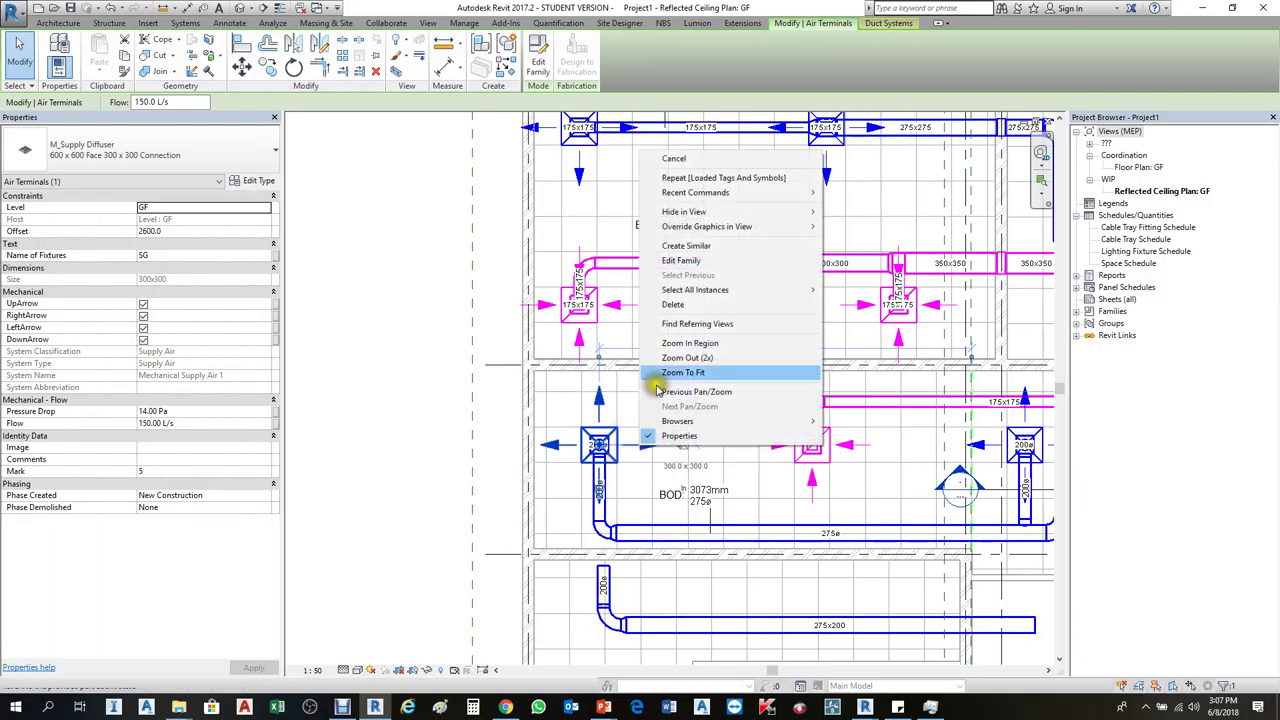
{"action": "left_click", "coordinate": [357, 348]}
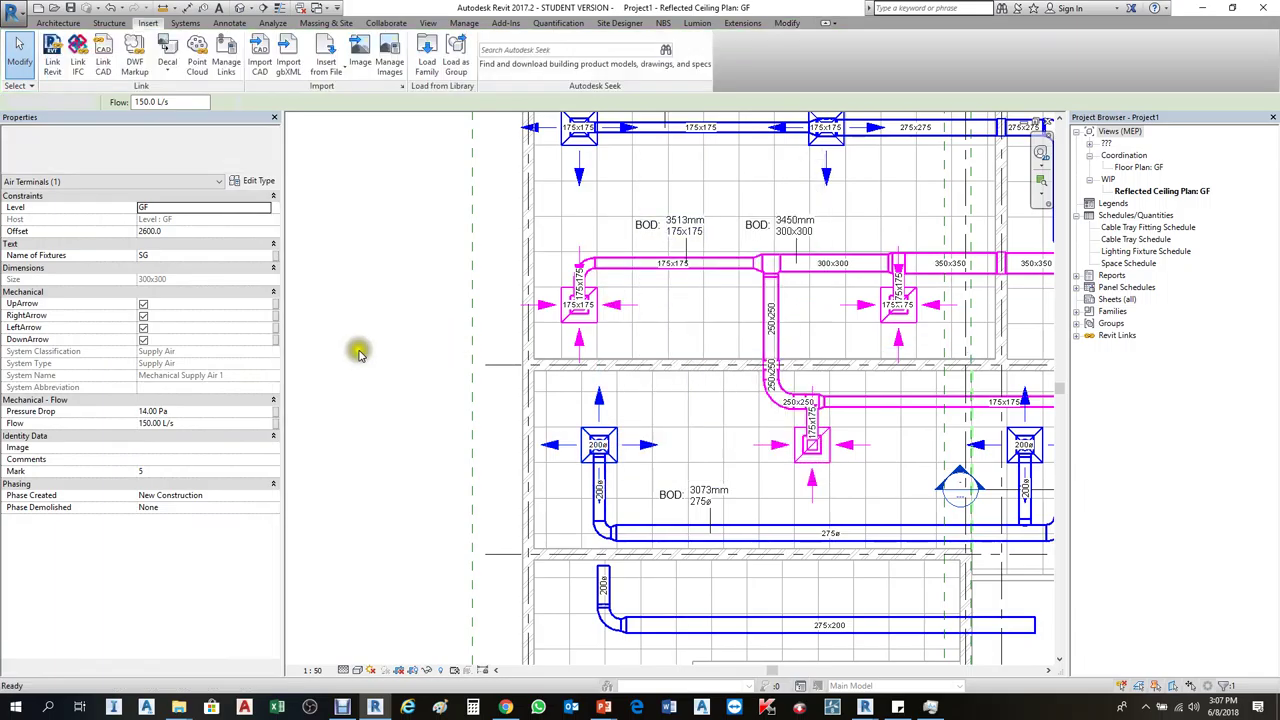
{"action": "scroll", "coordinate": [343, 423], "scroll_direction": "down", "scroll_amount": 1}
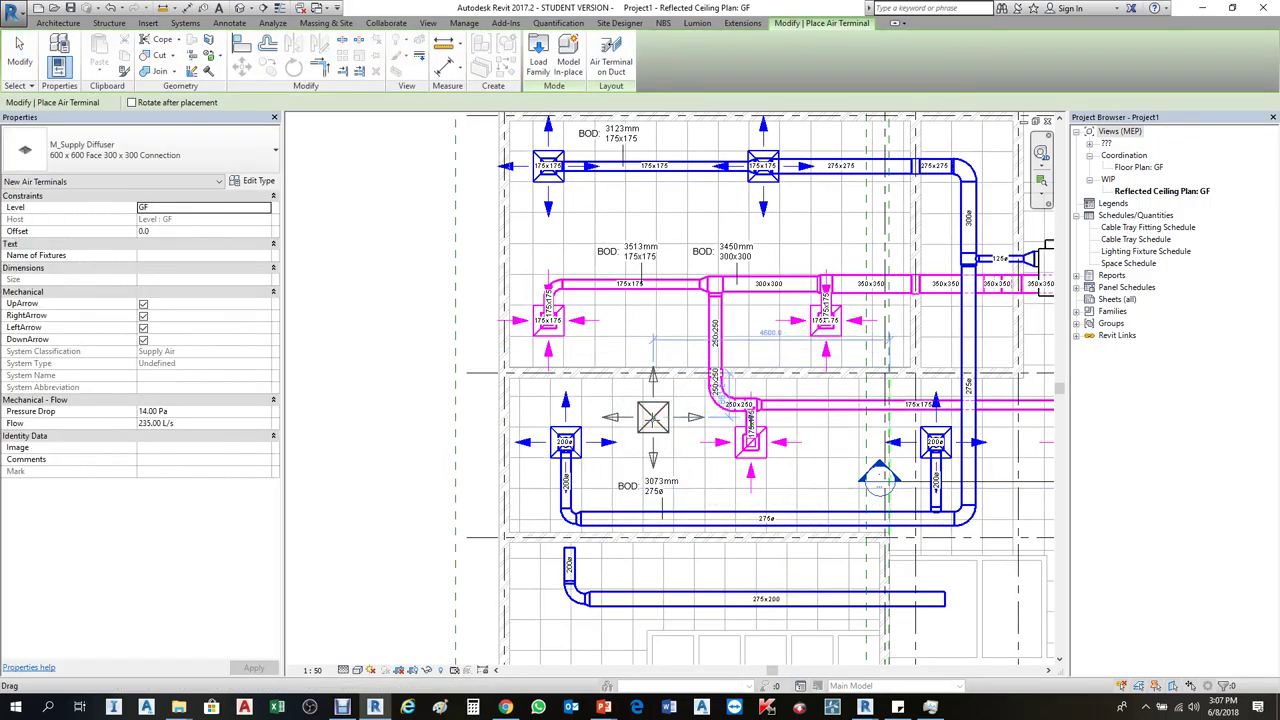
Set the newly placed supply diffuser's Offset to 2600
{"action": "key", "text": "Escape"}
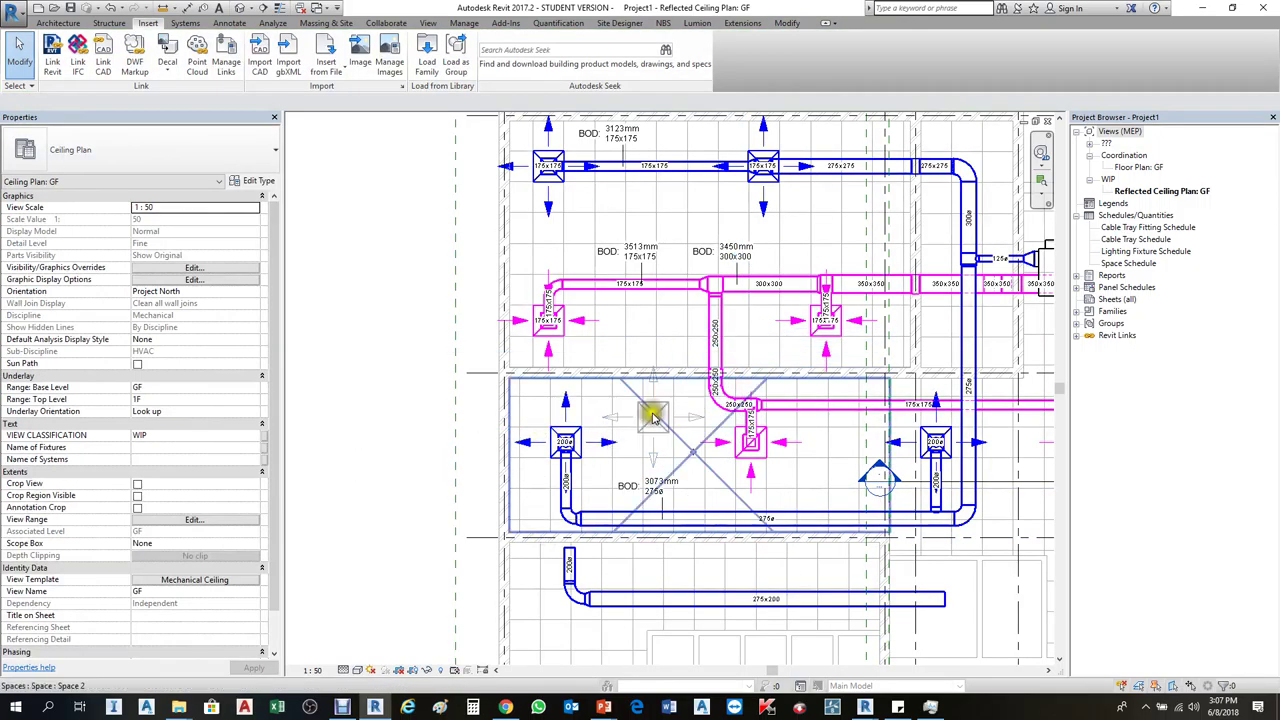
{"action": "left_click", "coordinate": [657, 413]}
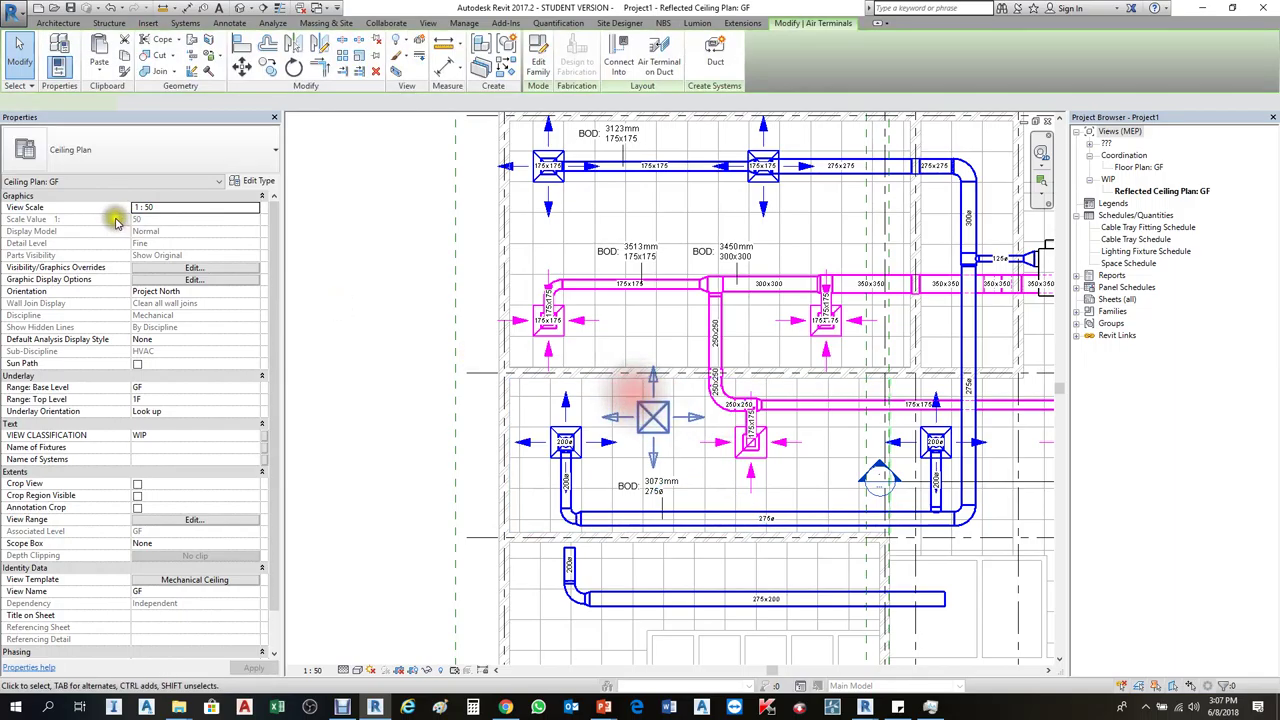
{"action": "left_click", "coordinate": [202, 231]}
{"action": "type", "text": "2600"}
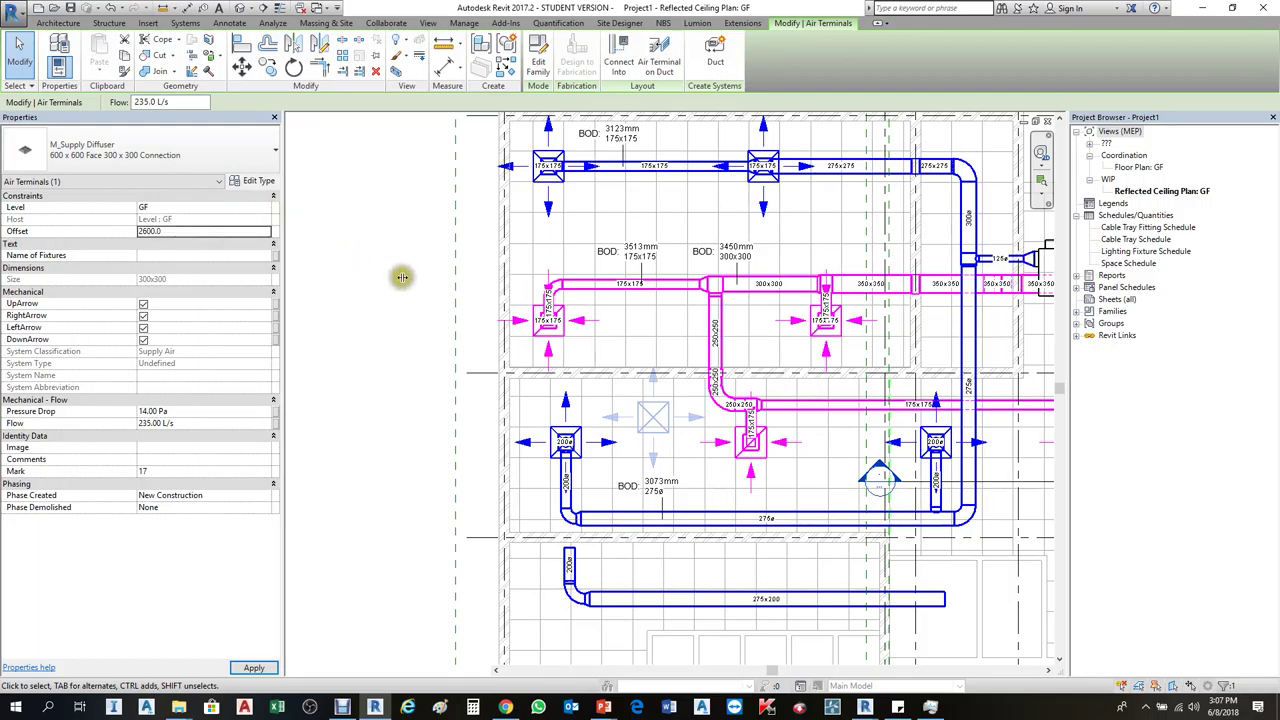
{"action": "left_click", "coordinate": [403, 277]}
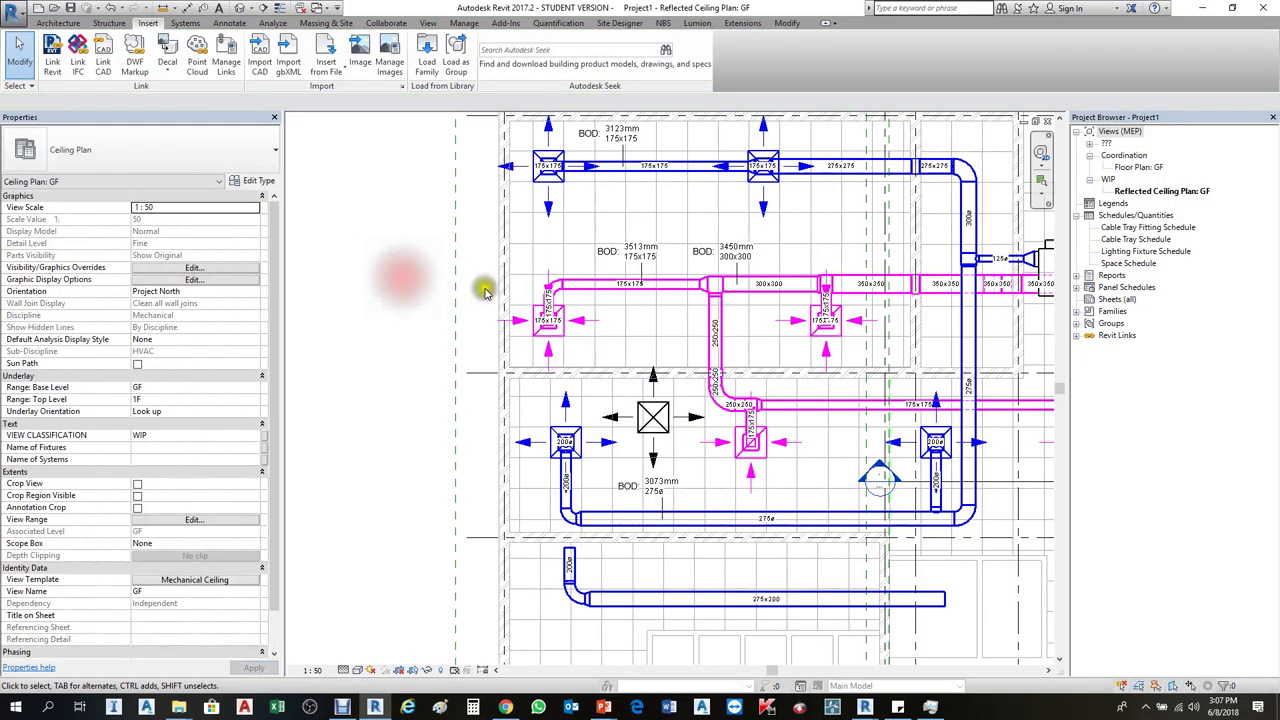
{"action": "scroll", "coordinate": [645, 445], "scroll_direction": "up", "scroll_amount": 3}
Tag the new supply diffuser and set its Name of Fixtures to RR
{"action": "key", "text": "t"}
{"action": "key", "text": "g"}
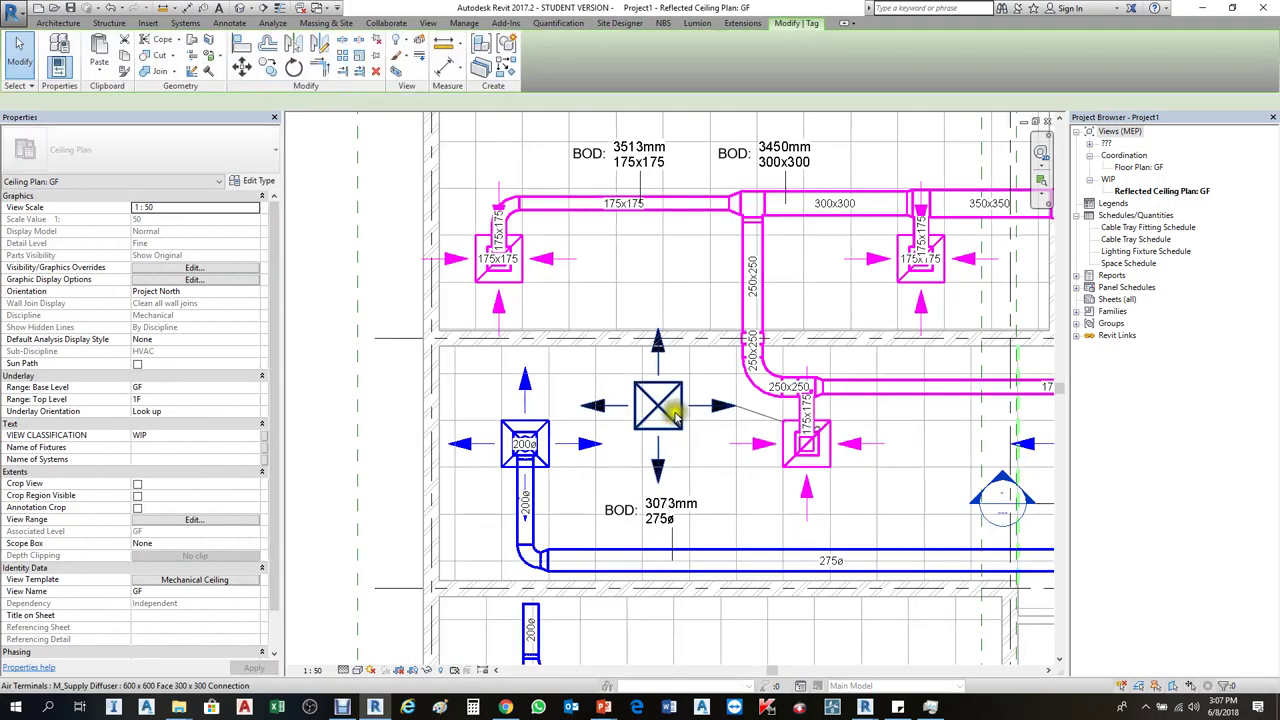
{"action": "left_click", "coordinate": [658, 408]}
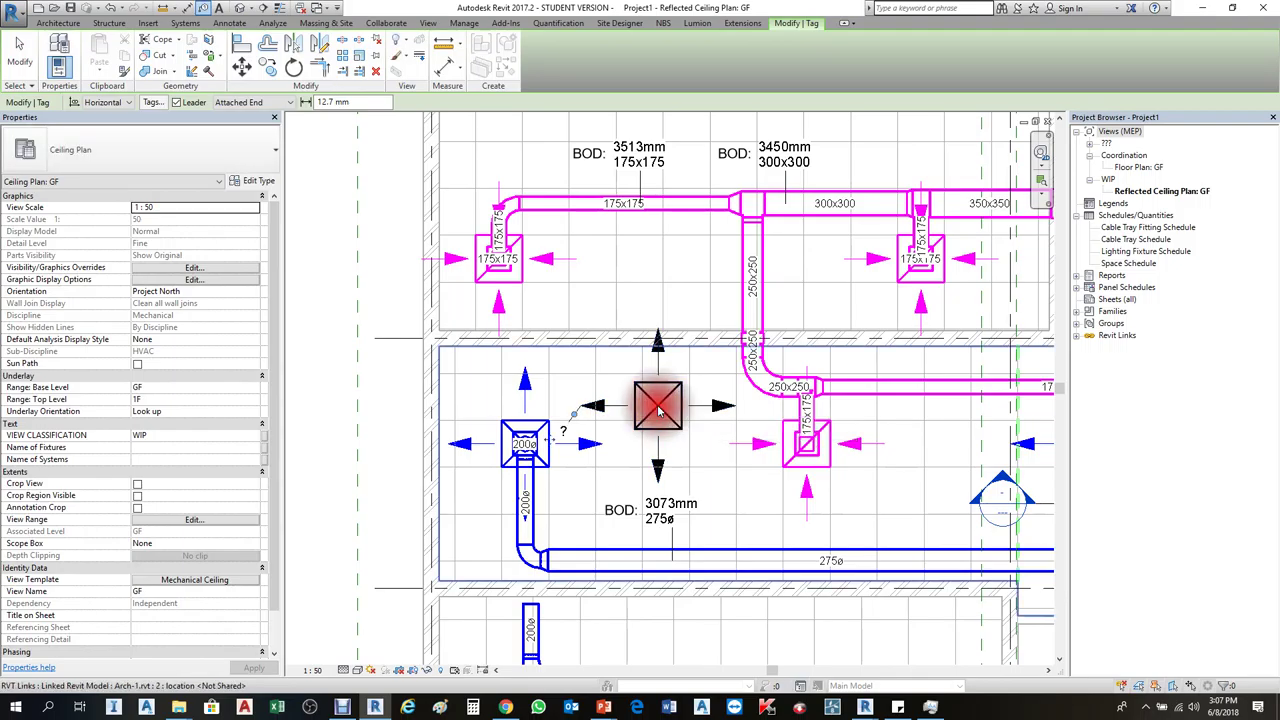
{"action": "key", "text": "Escape"}
{"action": "key", "text": "Escape"}
{"action": "left_click", "coordinate": [668, 415]}
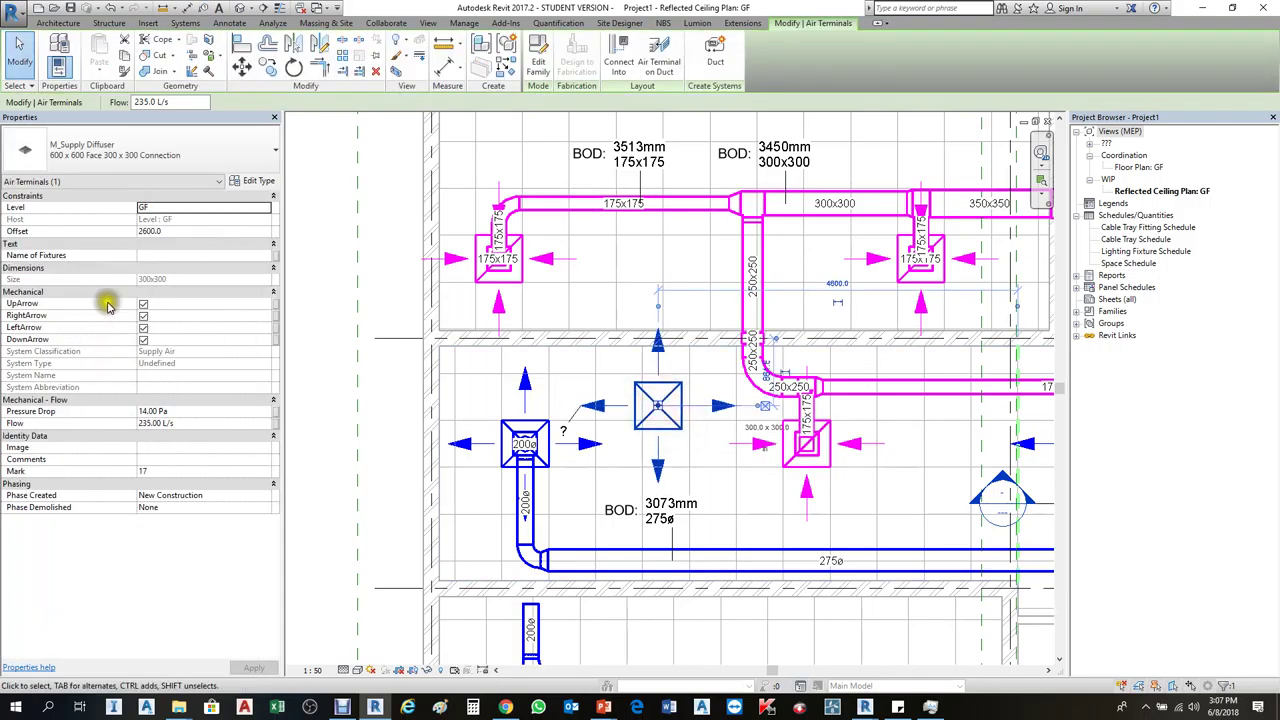
{"action": "left_click", "coordinate": [166, 256]}
{"action": "type", "text": "RR"}
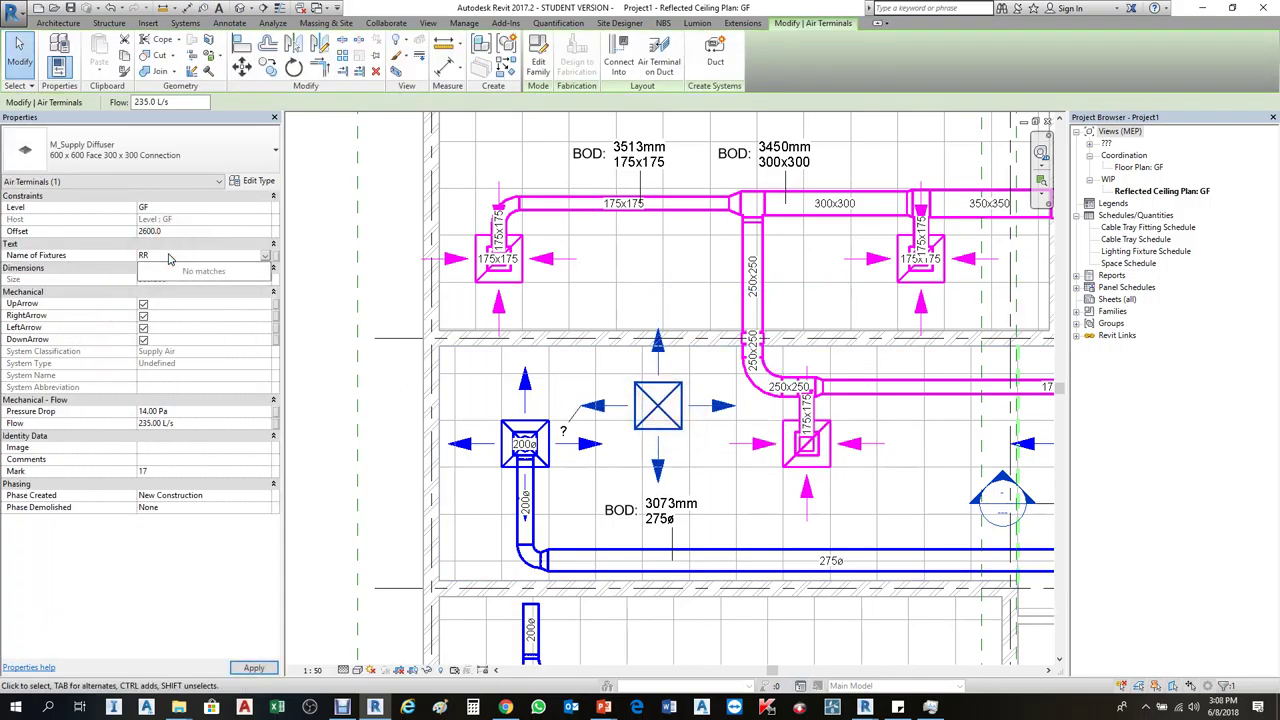
{"action": "left_click", "coordinate": [355, 287]}
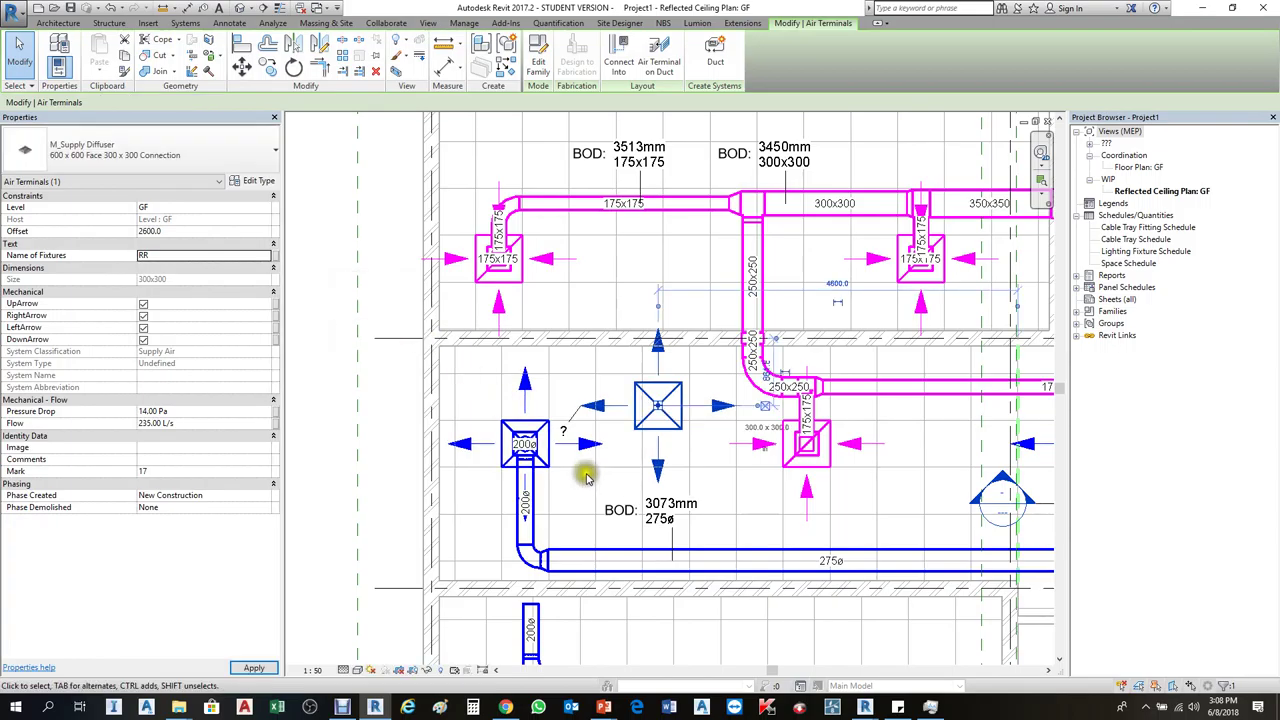
Drag the new diffuser's tag up and to the left on a leader
{"action": "left_click", "coordinate": [565, 428]}
{"action": "mouse_move", "coordinate": [565, 425]}
{"action": "left_mouse_down"}
{"action": "mouse_move", "coordinate": [557, 366]}
{"action": "mouse_move", "coordinate": [523, 377]}
{"action": "left_mouse_up"}
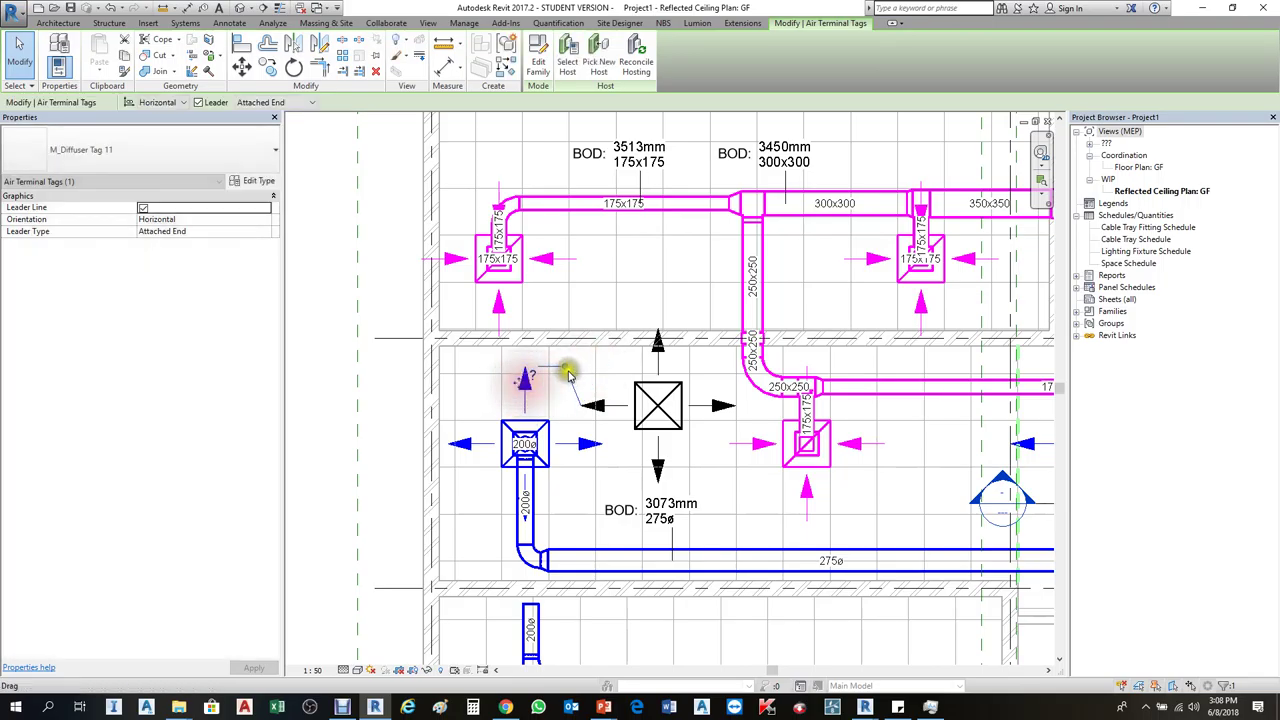
{"action": "key", "text": "Escape"}
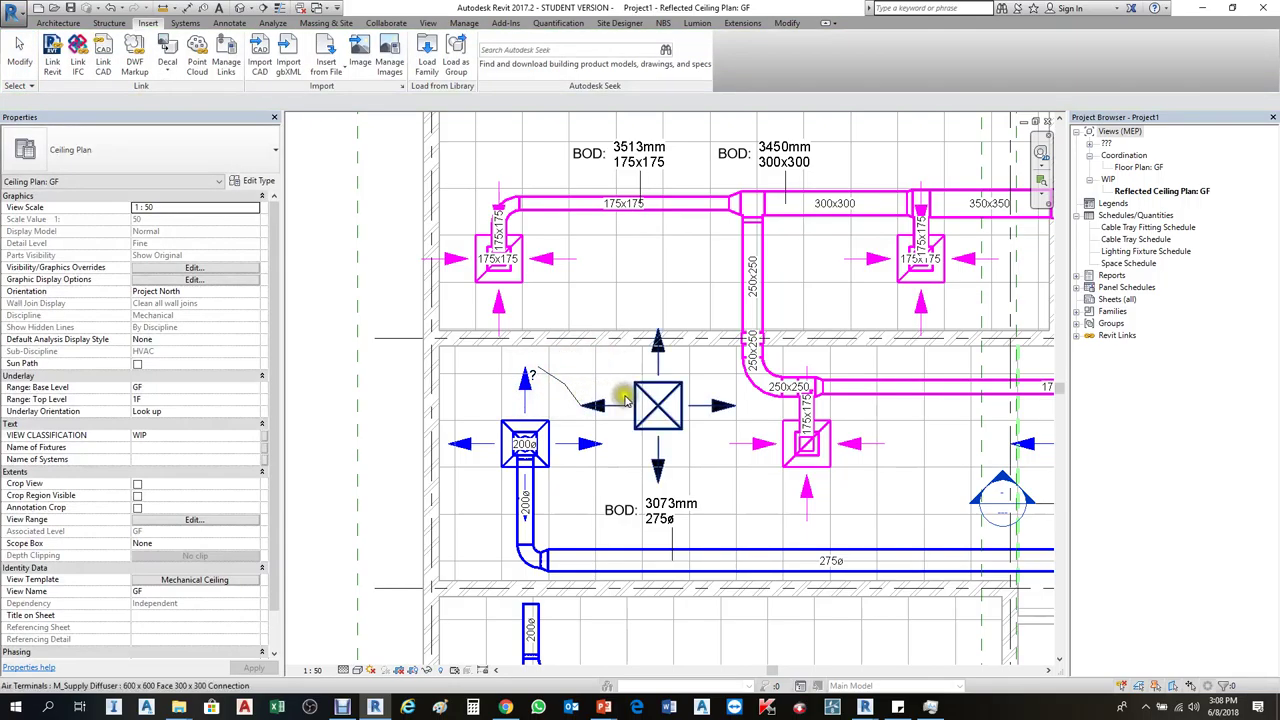
{"action": "left_click", "coordinate": [658, 392]}
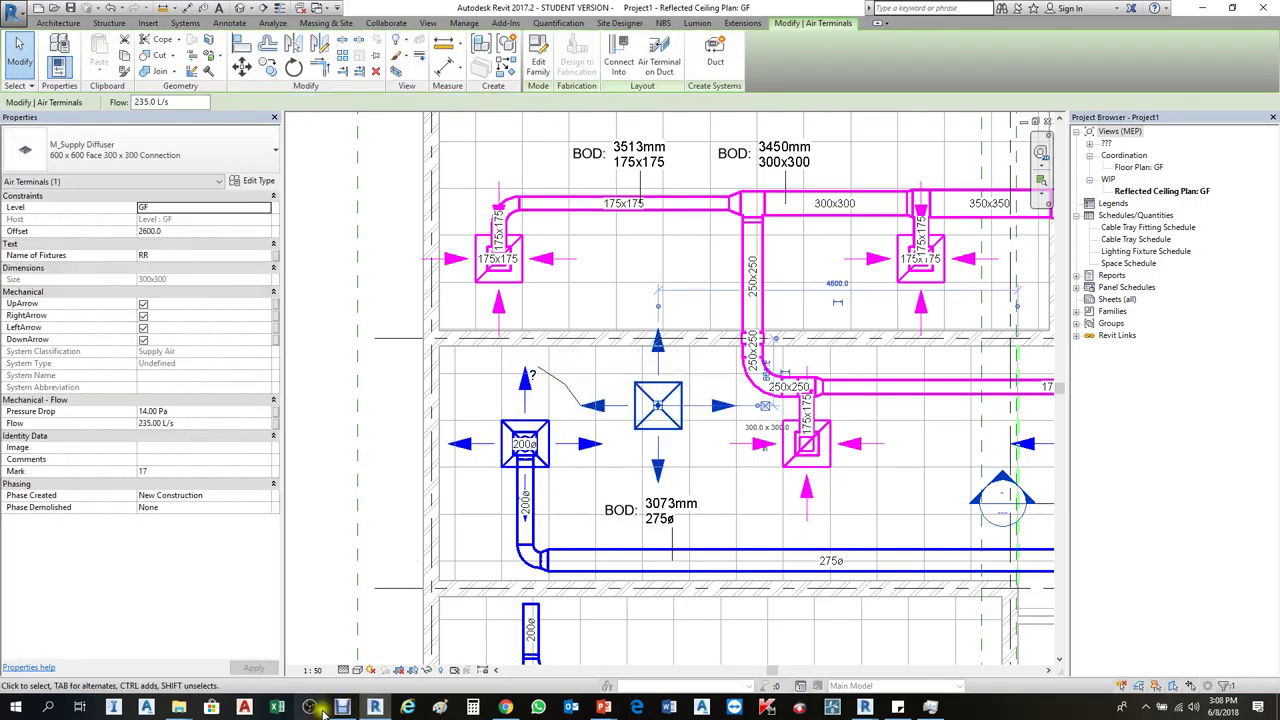